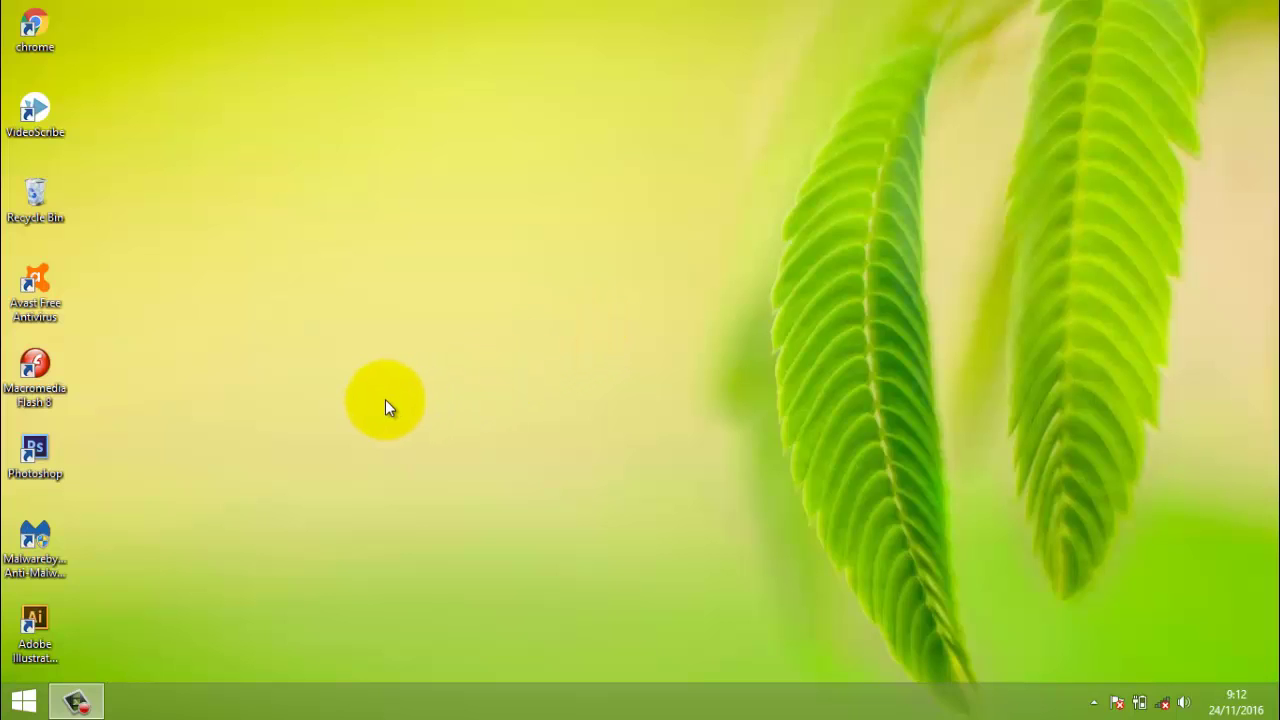
- Find Microsoft Office Excel 2007 on the computer and launch it with a blank workbook
key(super)
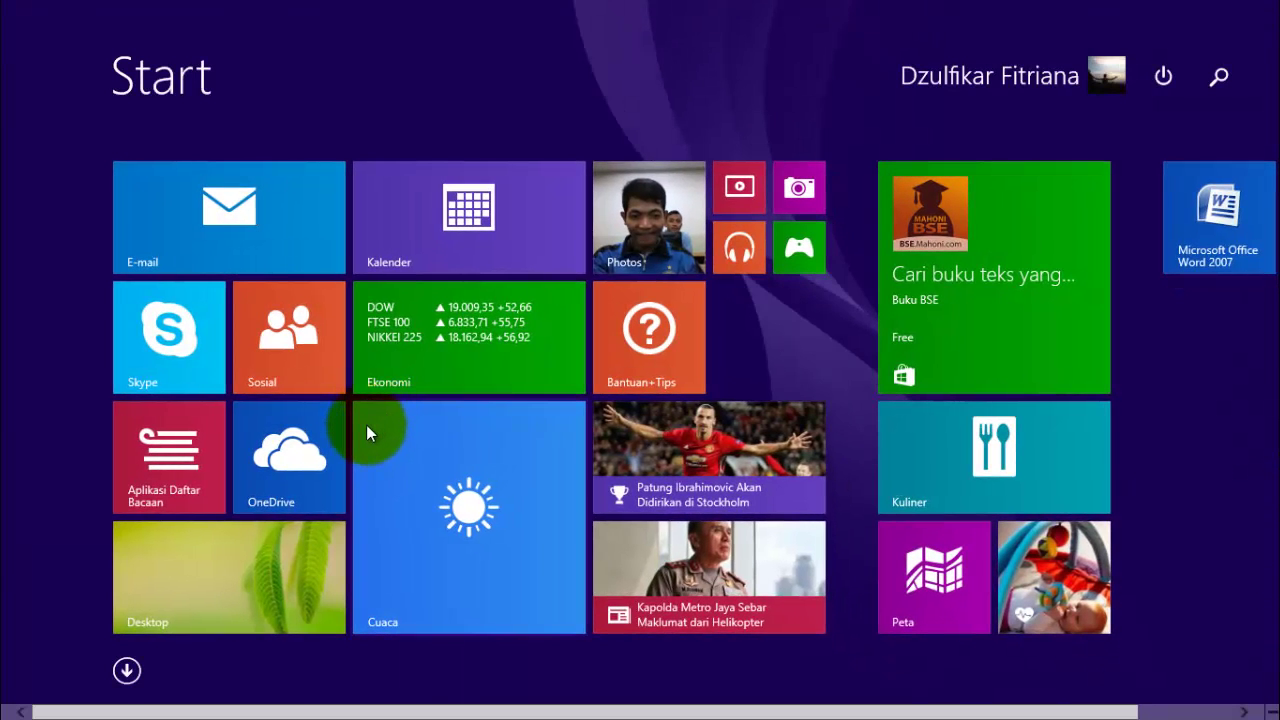
scroll(1250, 410, right, 1)
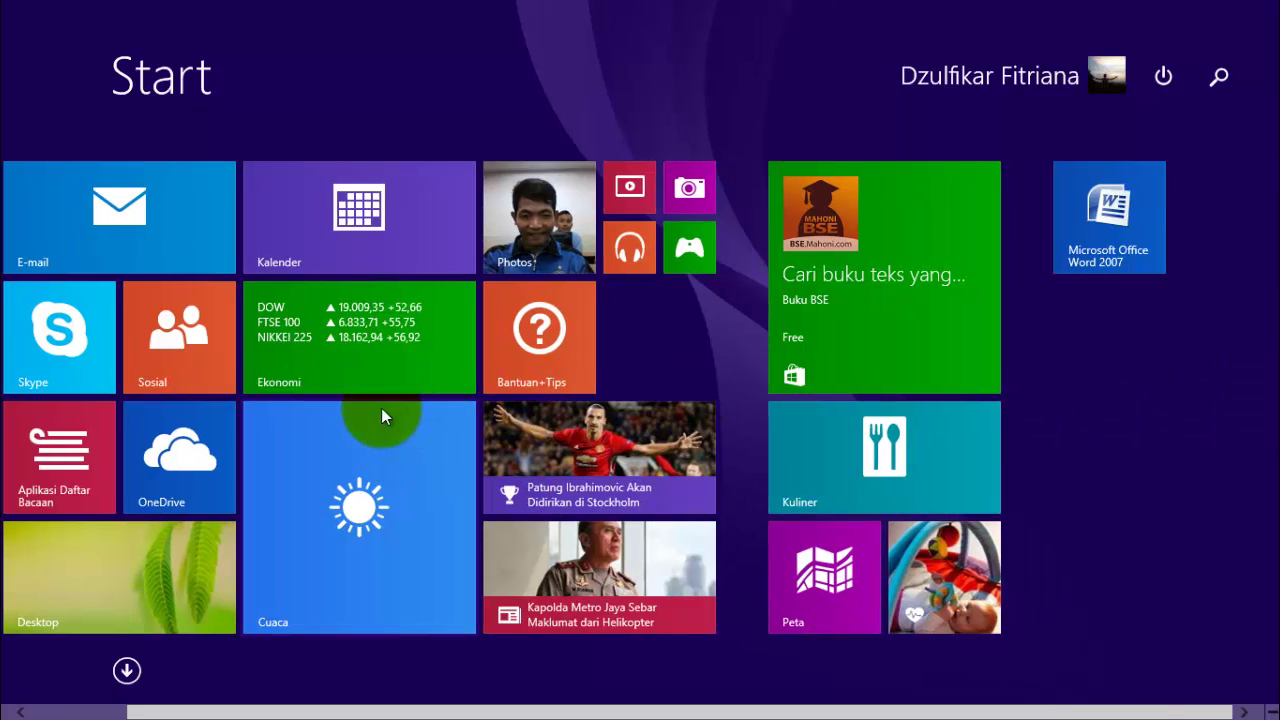
text(excel 2007)
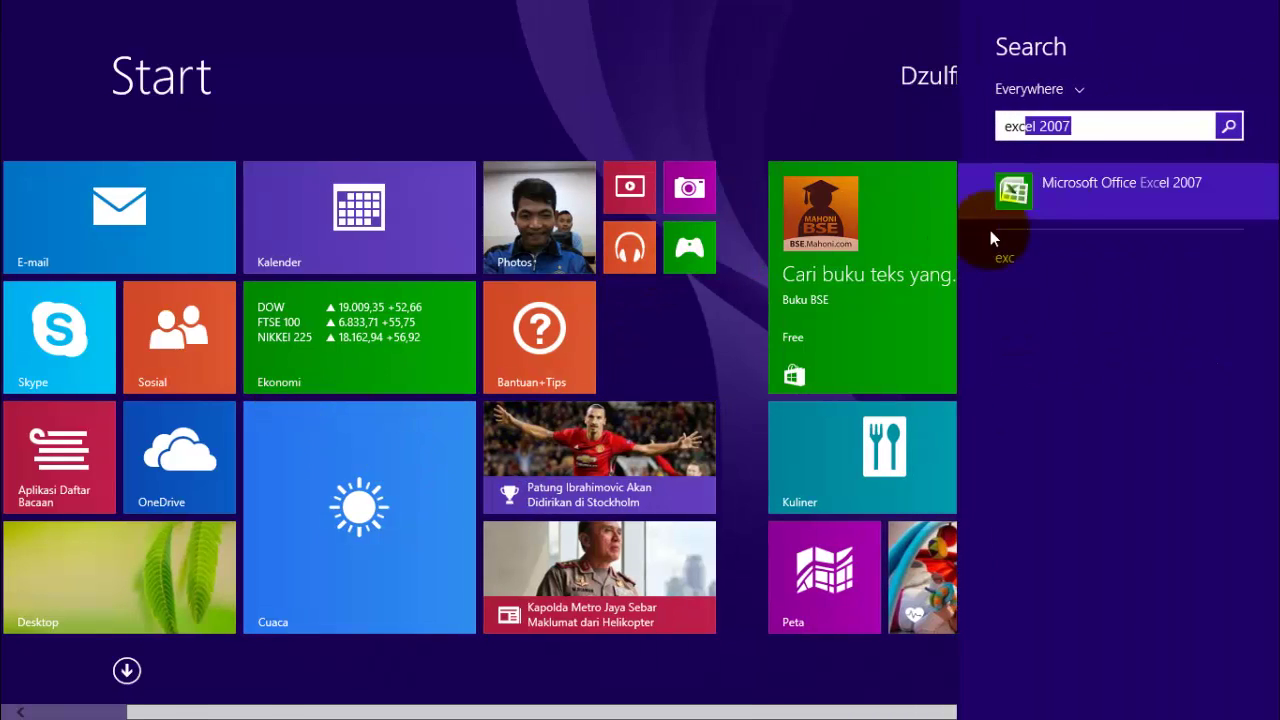
click(1069, 181)
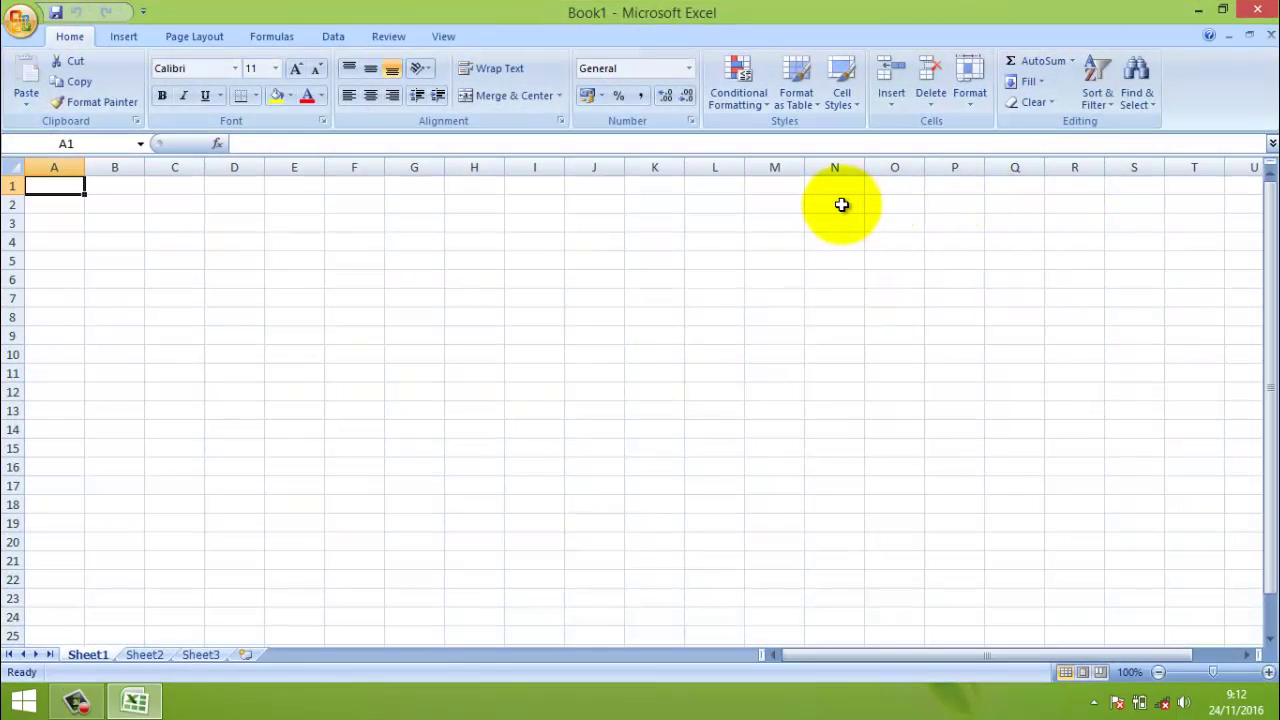
- Enter the shop name "Toko Suka Cita" in B2 and the shop's street address in B3
click(111, 204)
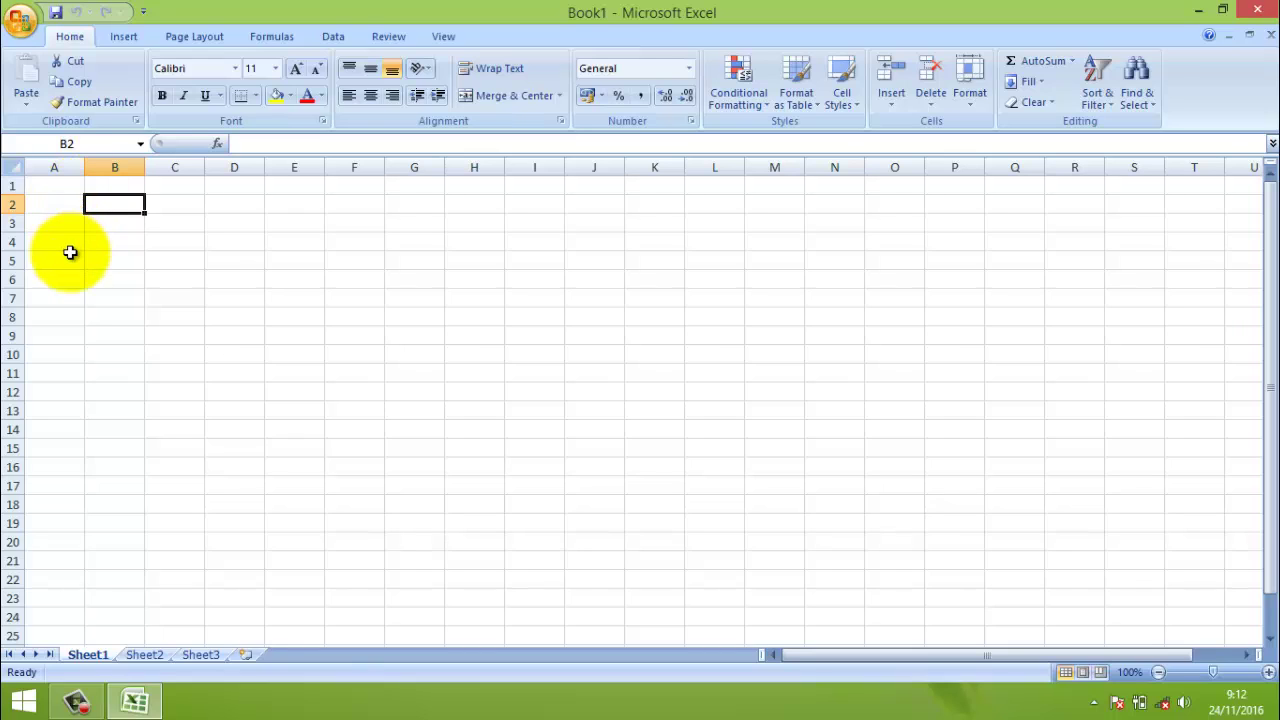
text(Toko Suka Cita)
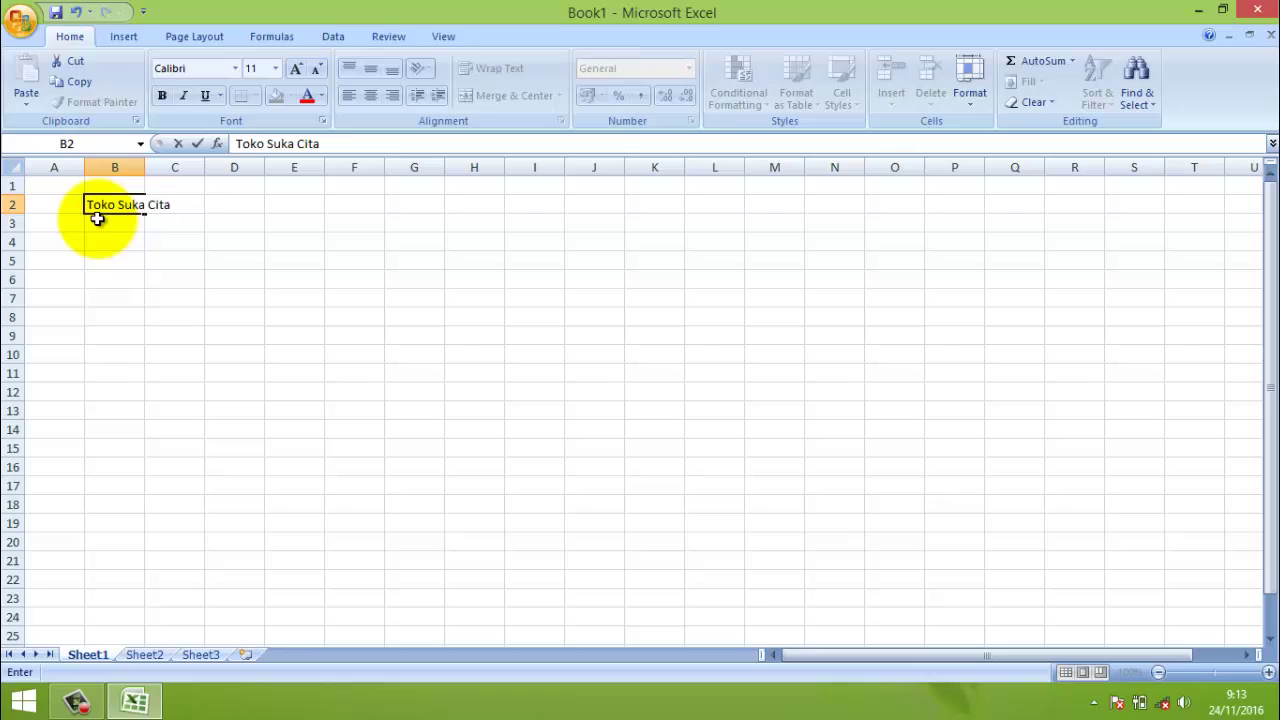
click(100, 222)
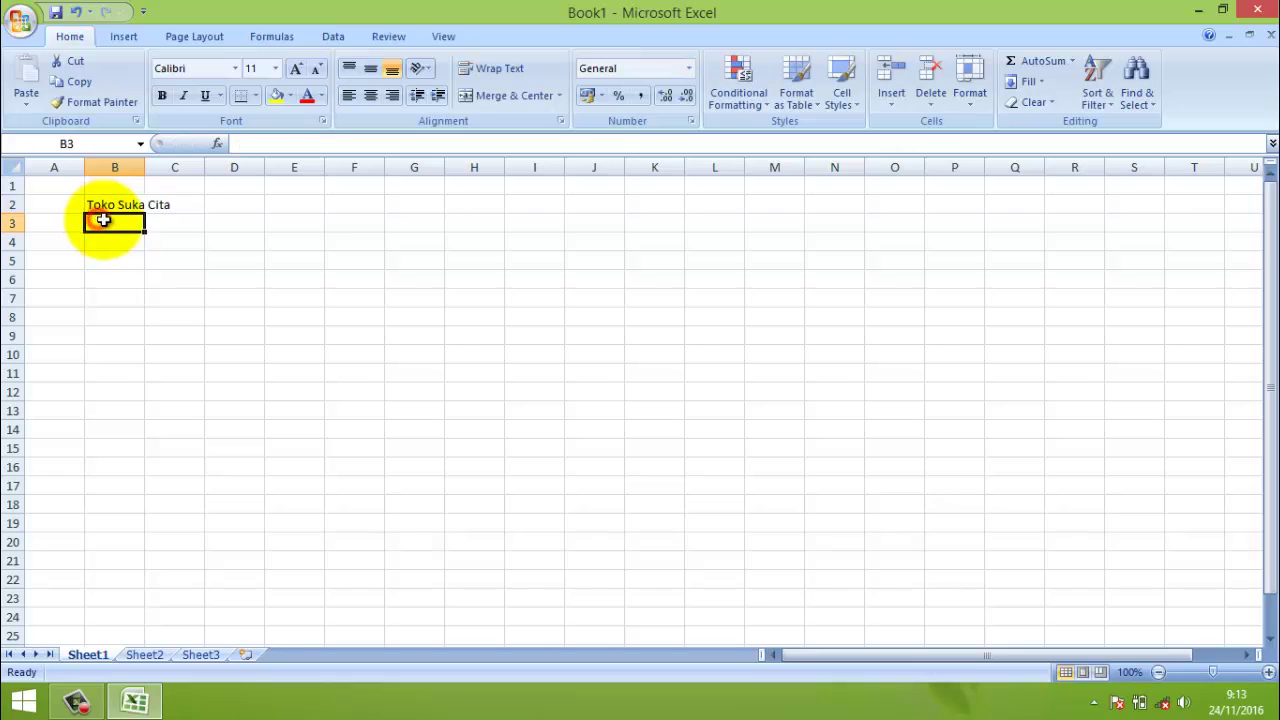
text(J)
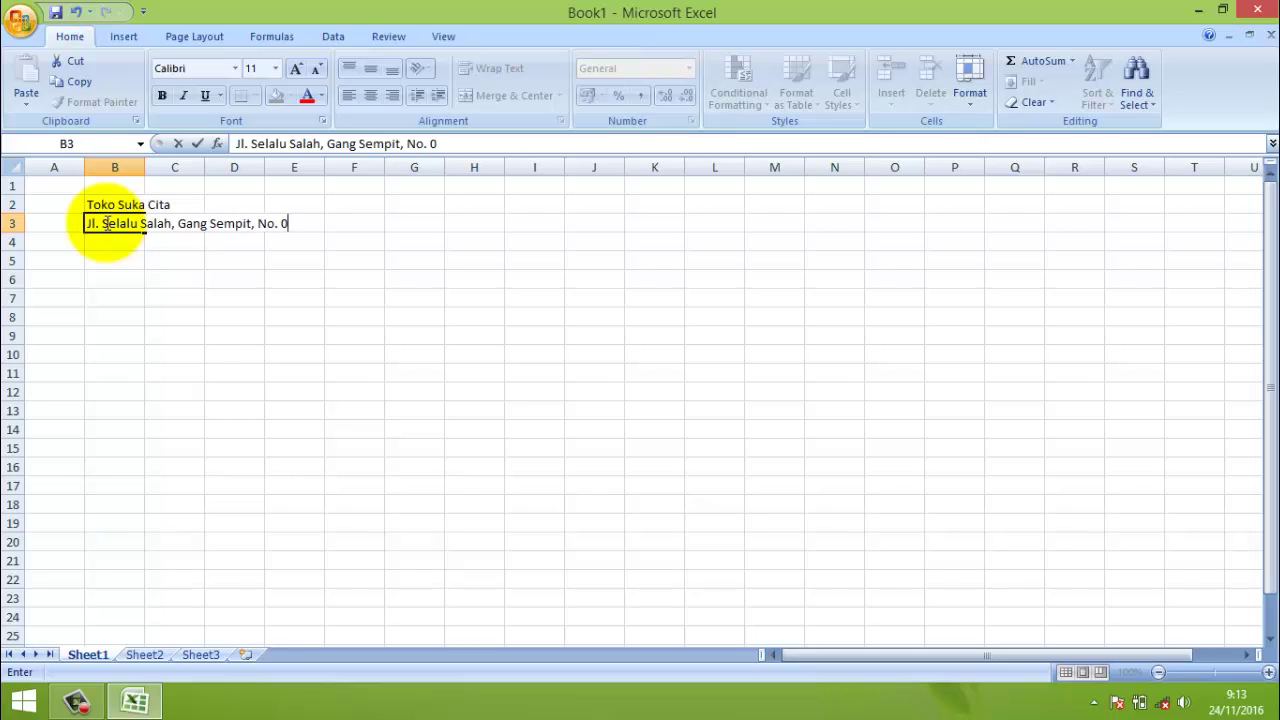
- Enter the list title "Daftar Barang" in cell B5
click(104, 240)
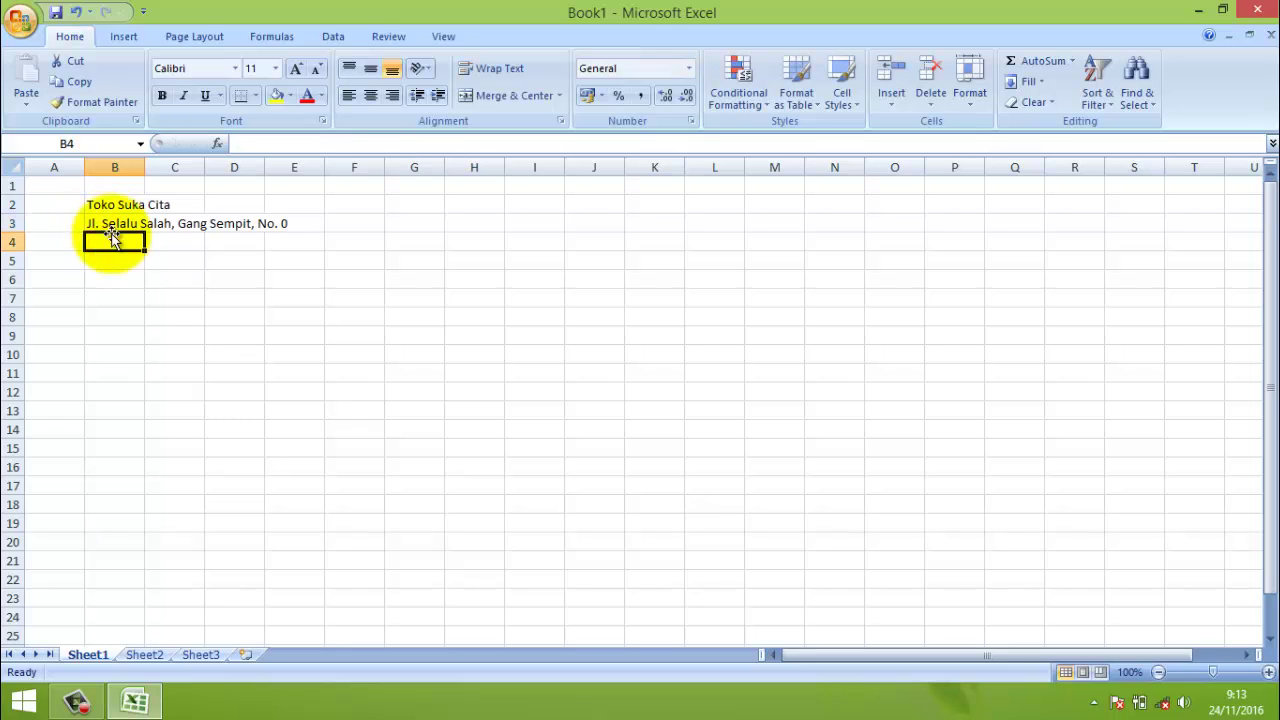
click(112, 261)
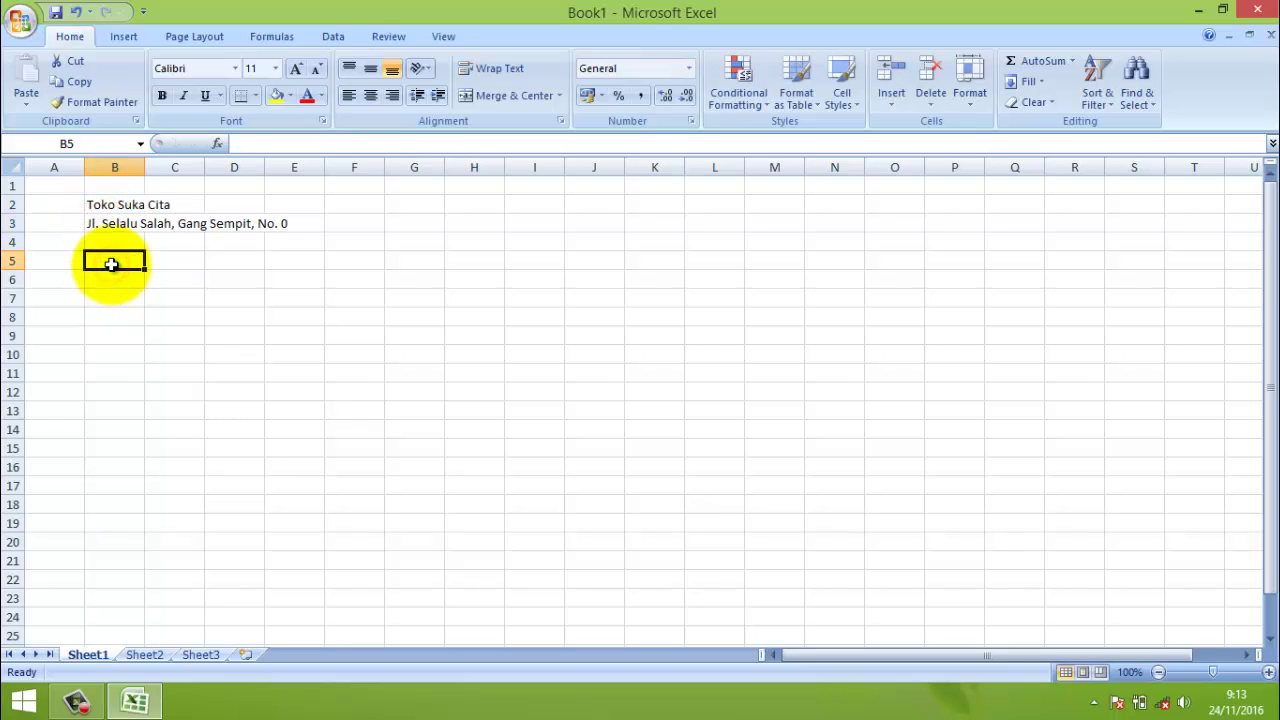
text(D)
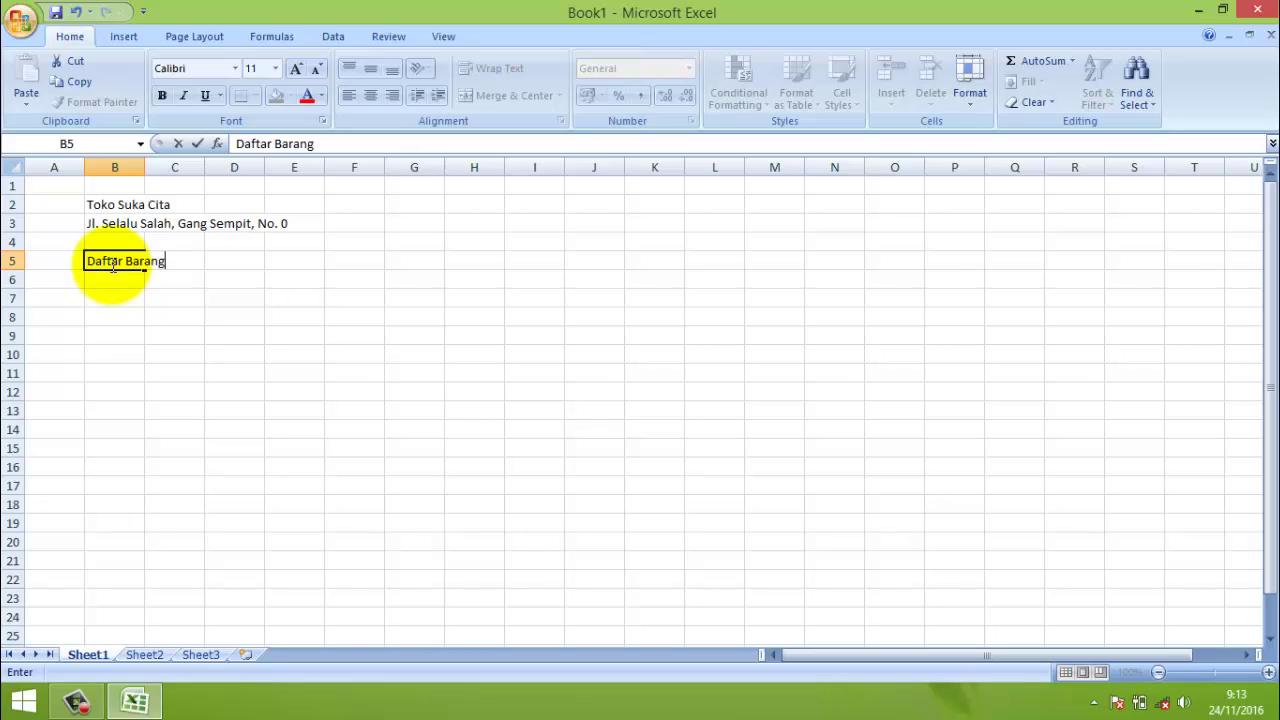
text(aftar Barang)
key(Return)
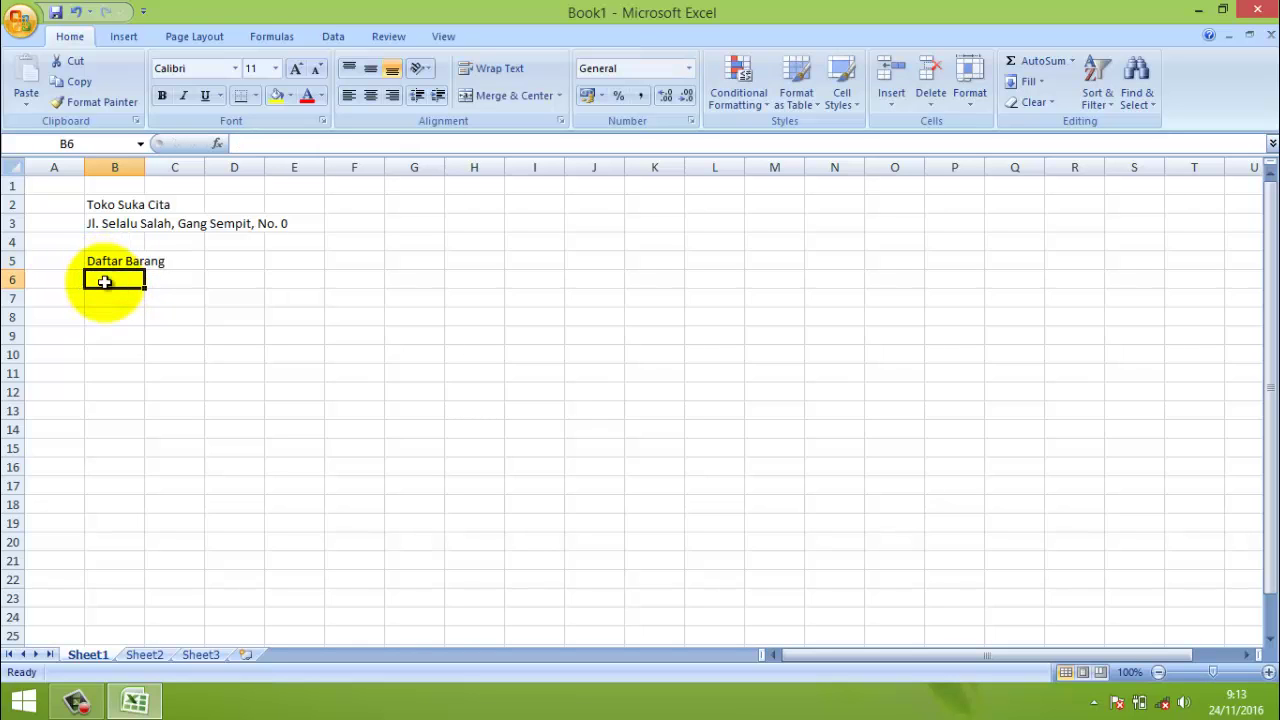
- Enter the table headers No, Nama Barang, harga Beli, Harga Jual and Keuntungan in cells B7 to F7
click(107, 299)
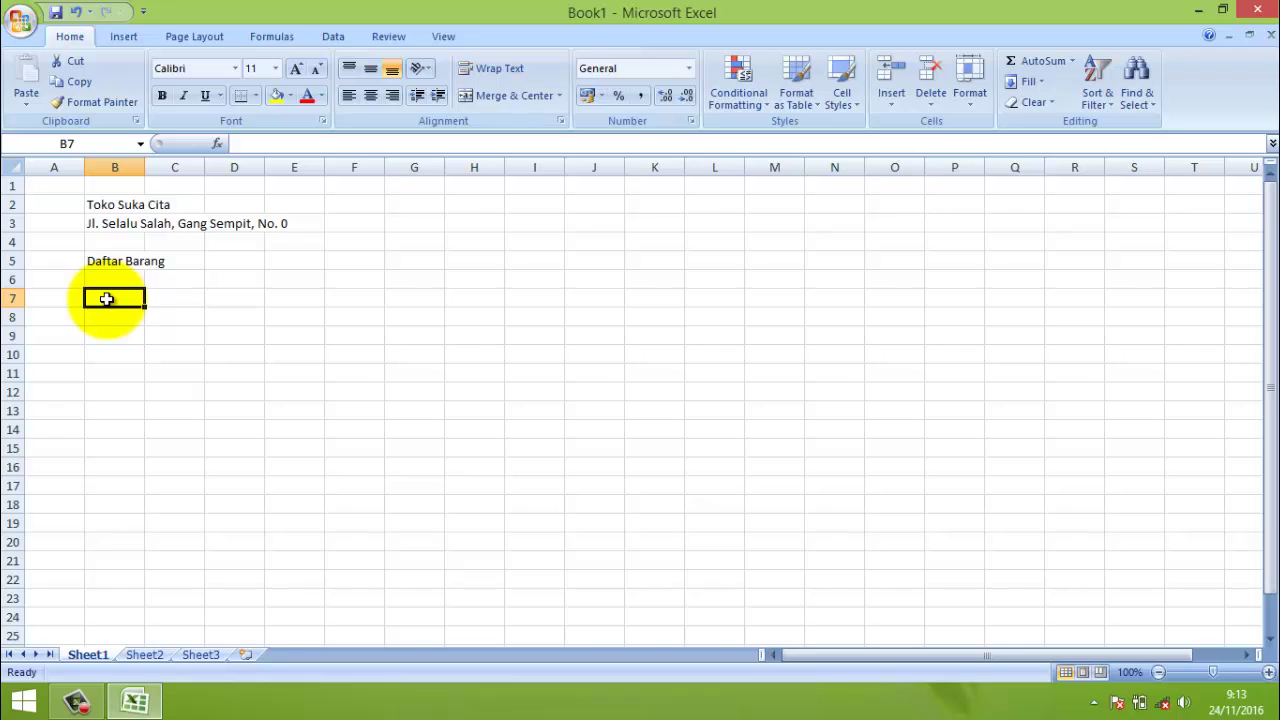
text(No)
key(Tab)
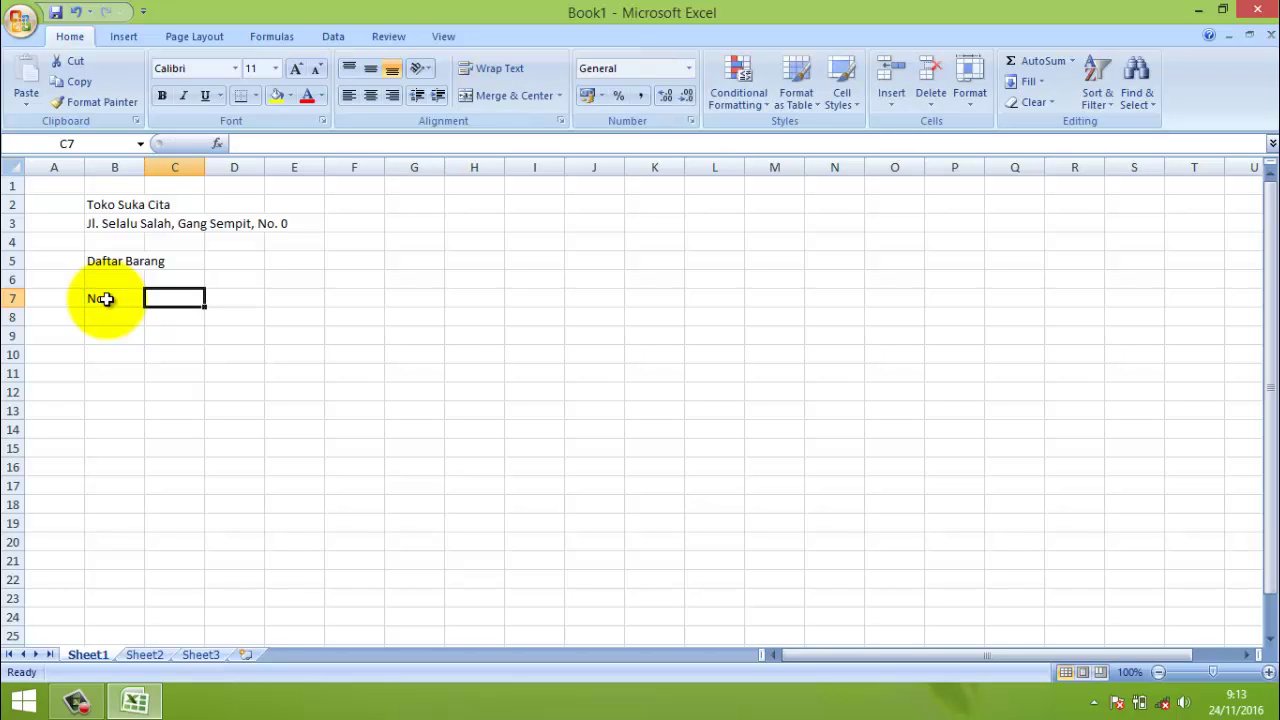
text(Nama Bara)
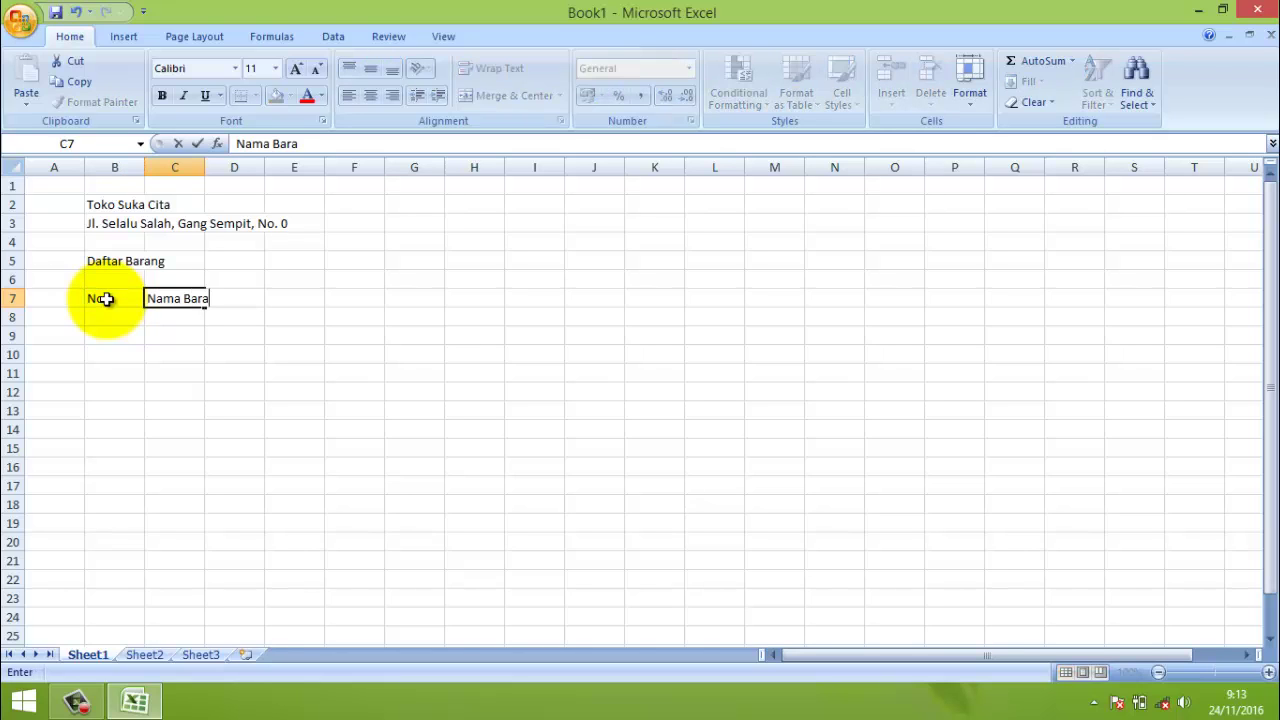
text(ng)
key(Tab)
text(ha)
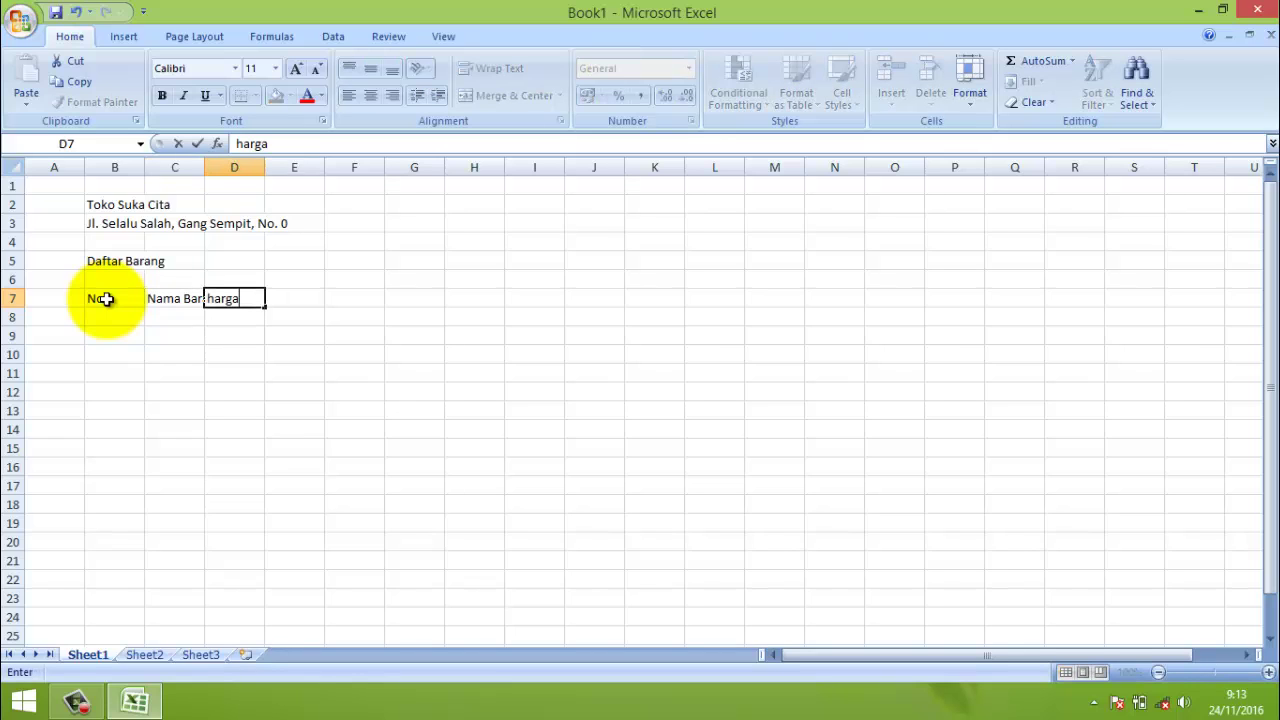
key(Tab)
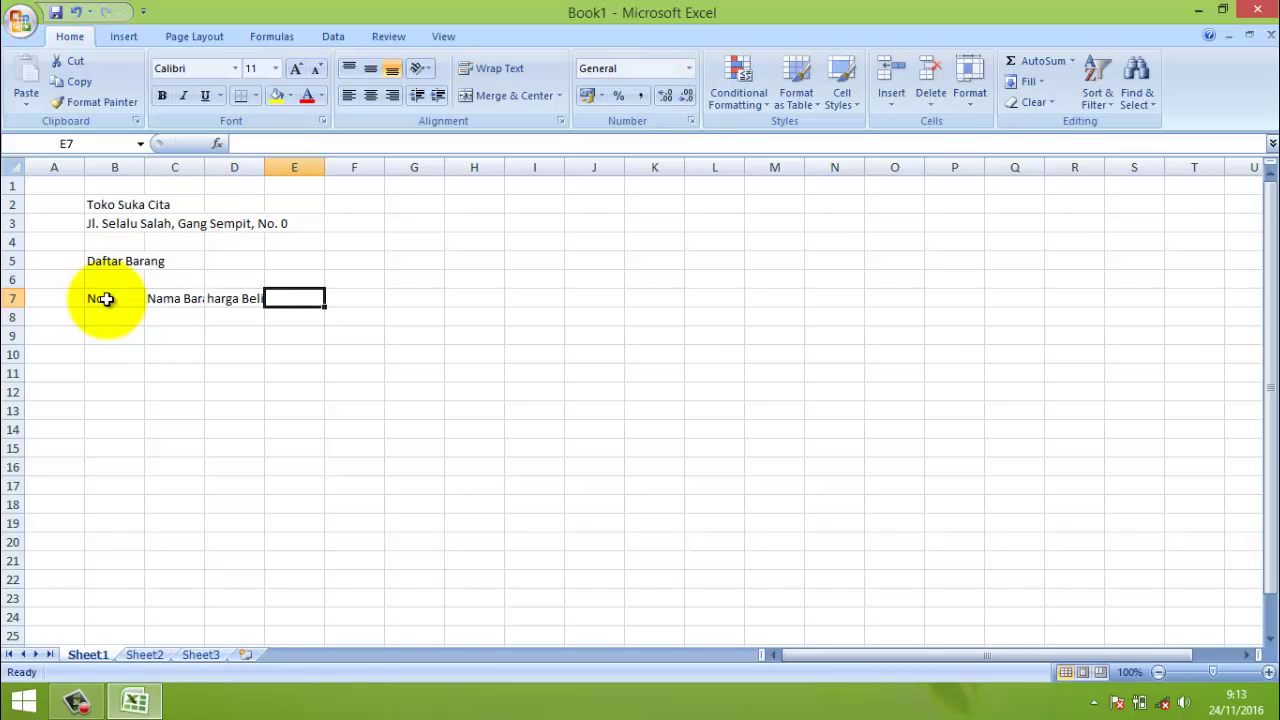
text(Harga Jual)
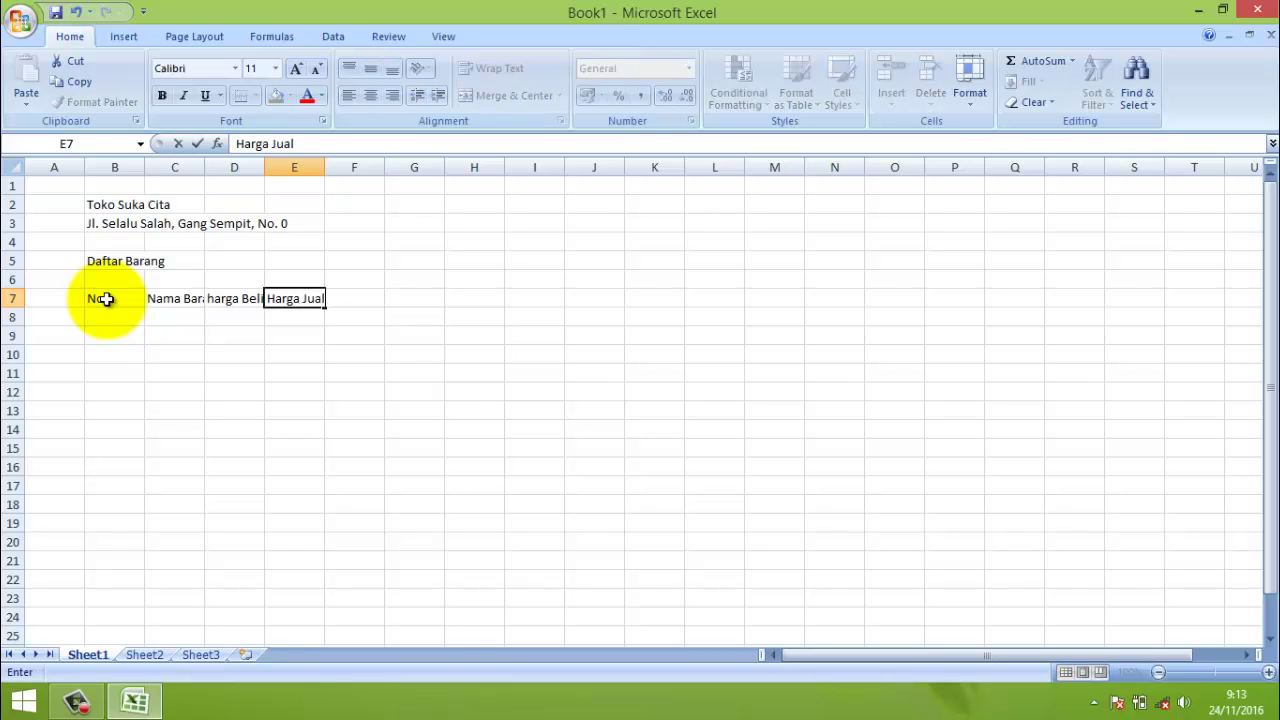
key(Tab)
text(Ke)
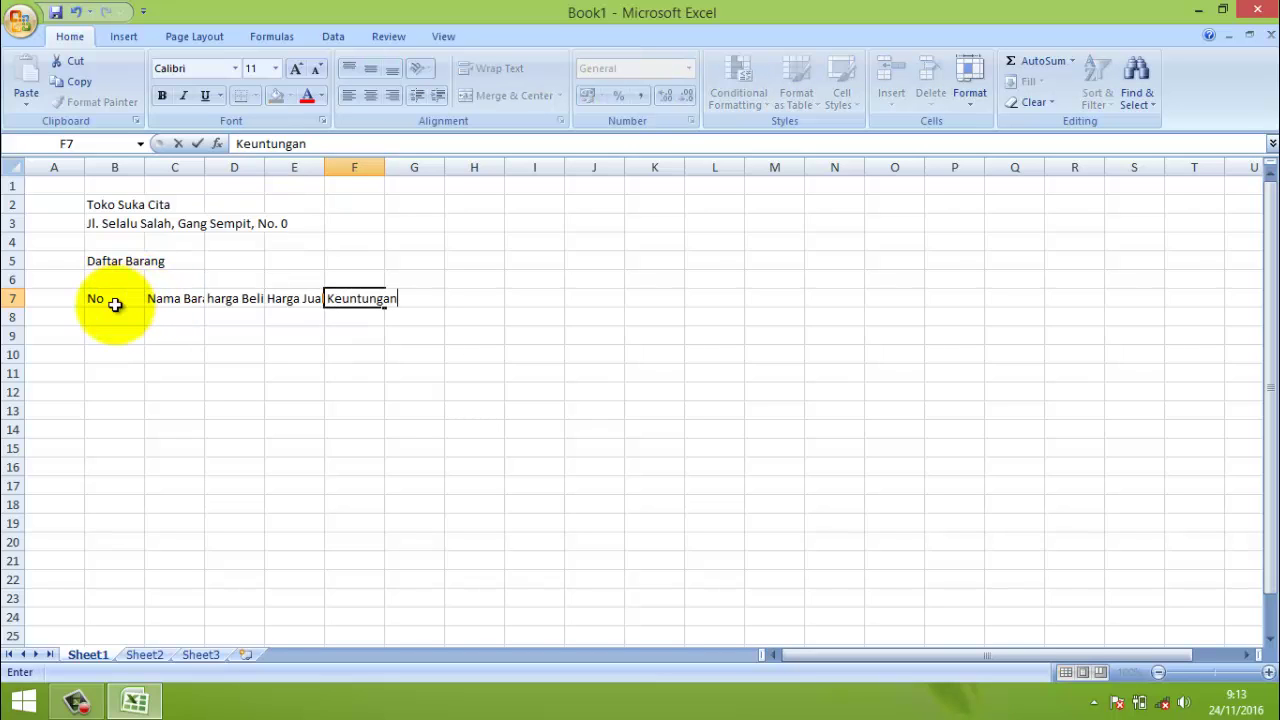
- Widen columns C to F so the headers fit fully, and narrow column B around the "No" header
click(122, 298)
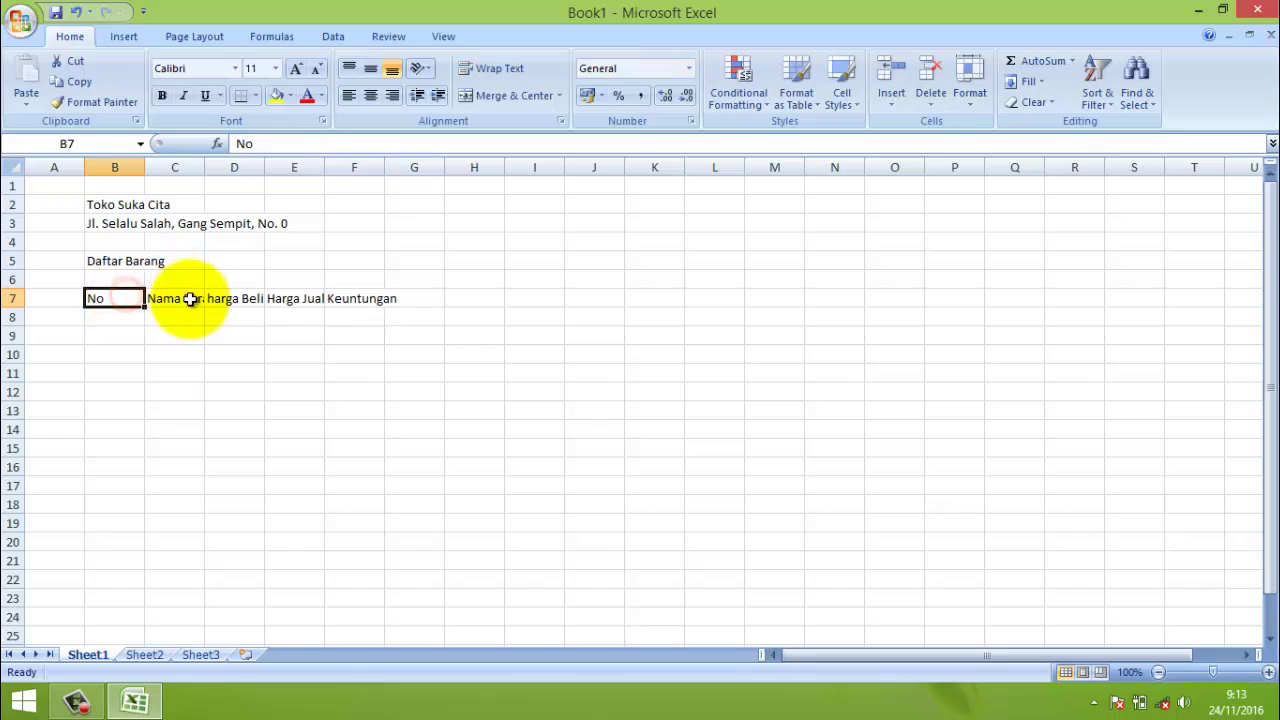
click(185, 298)
drag(206, 166, 583, 164)
click(297, 298)
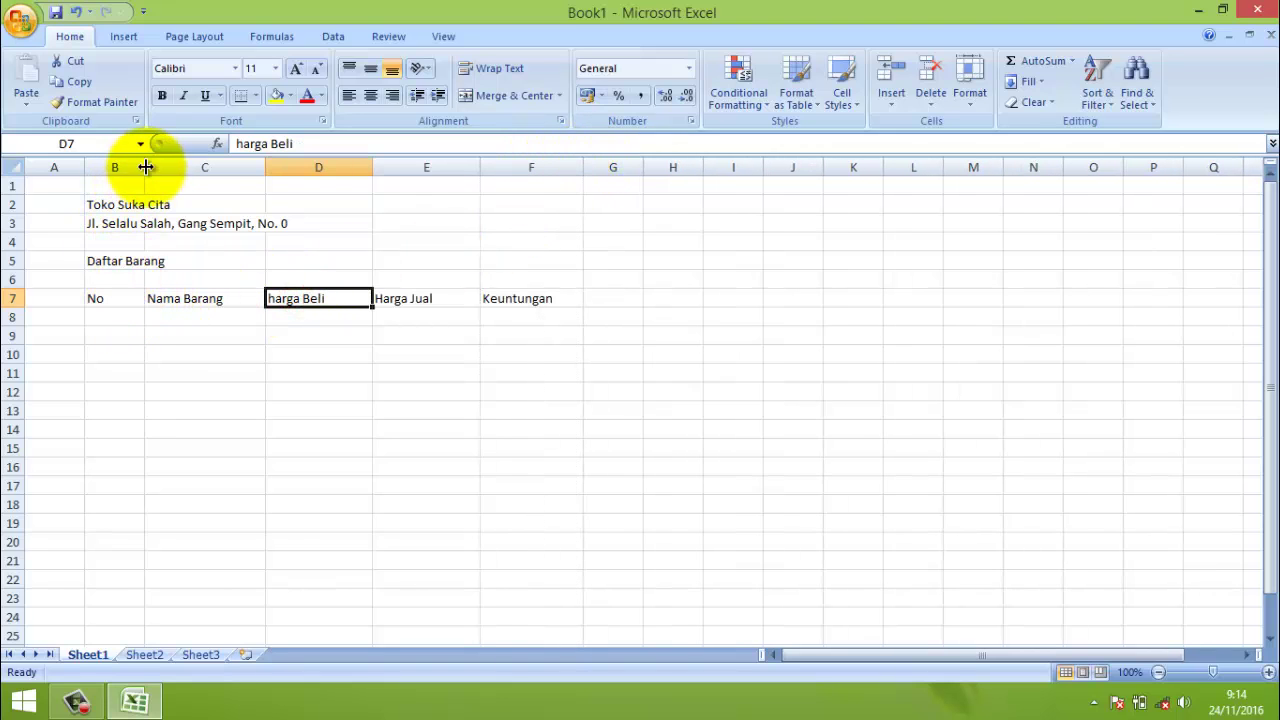
drag(144, 166, 206, 217)
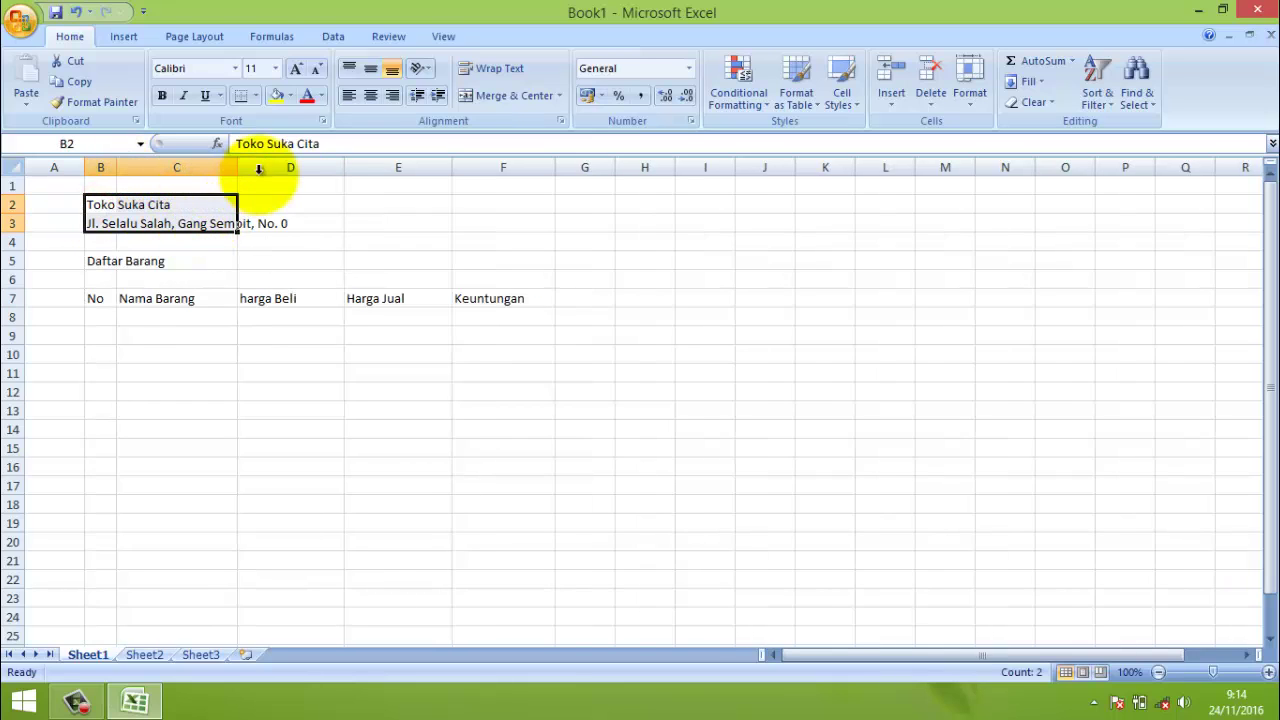
- Make the shop name, the address, the "Daftar Barang" title and the table headers in B7:F7 bold
key(ctrl+b)
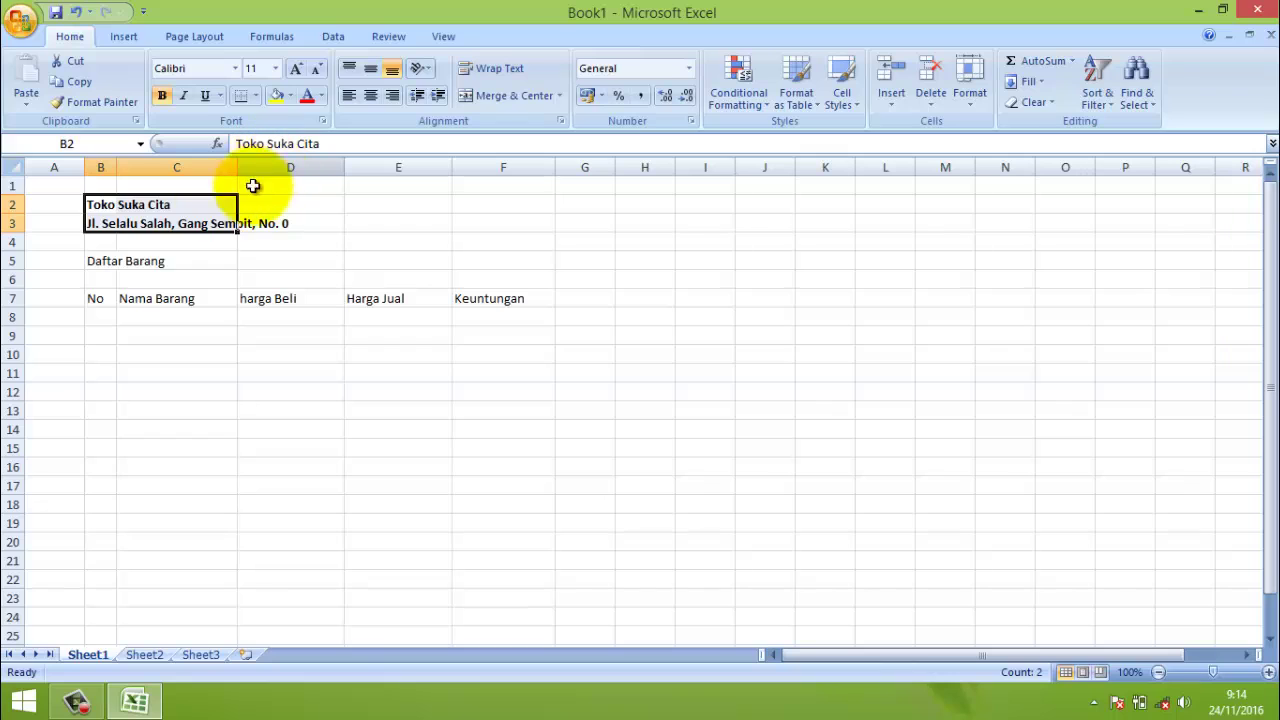
click(138, 260)
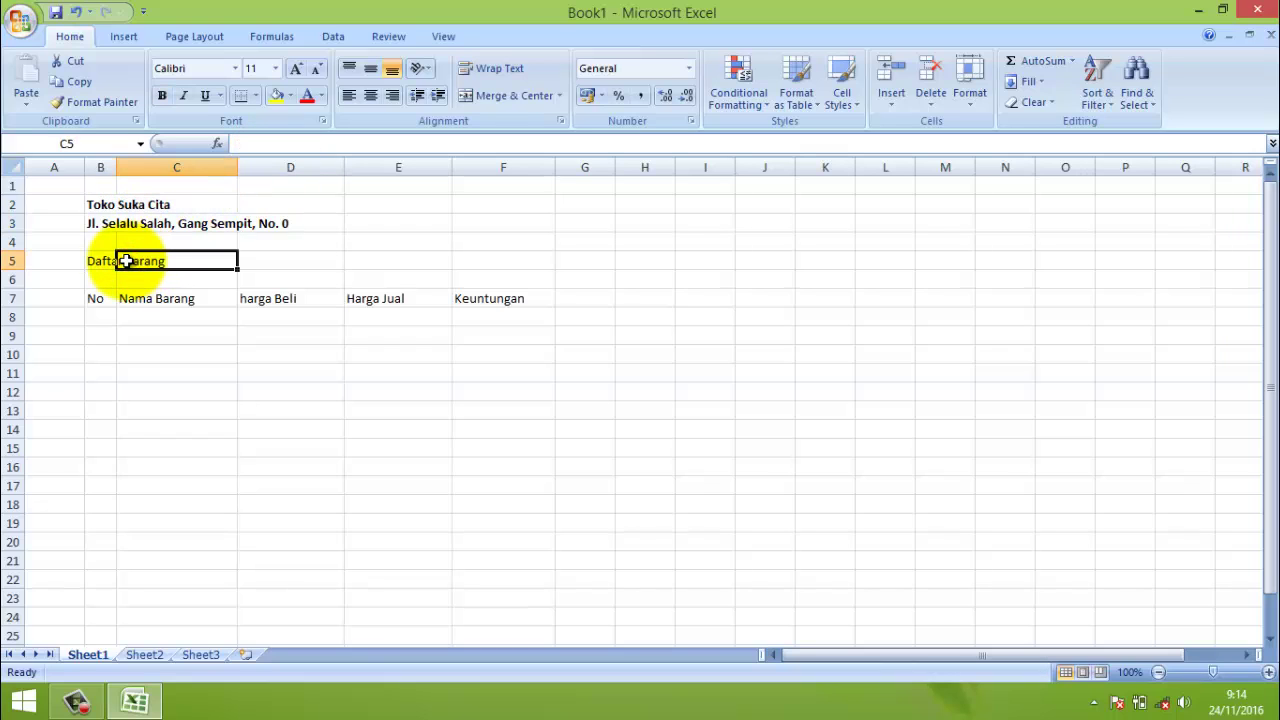
click(92, 260)
key(ctrl+b)
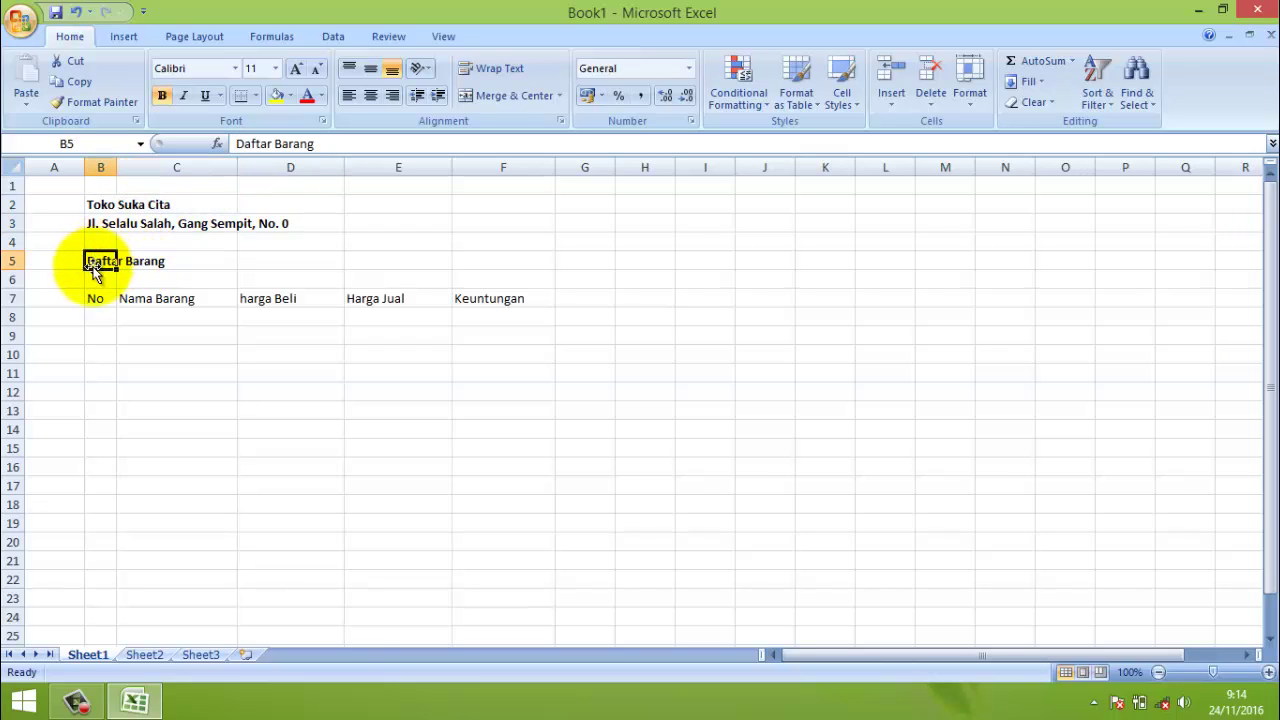
drag(98, 304, 521, 300)
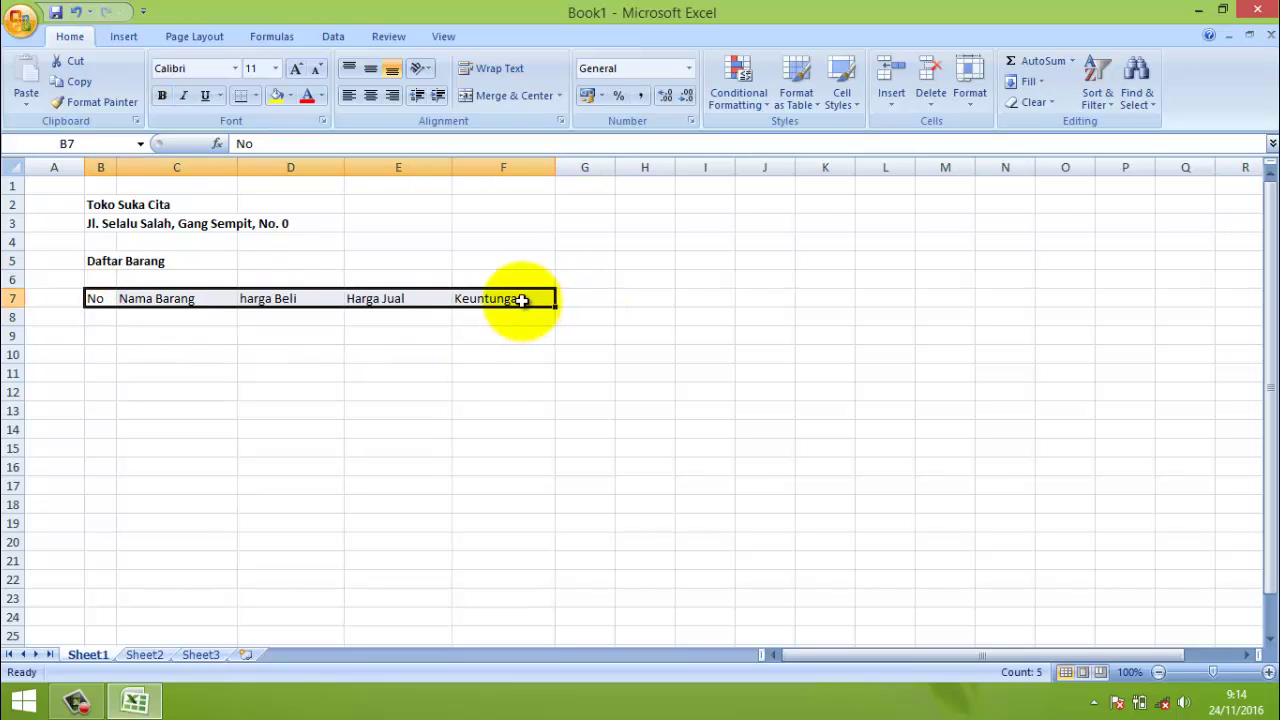
key(ctrl+b)
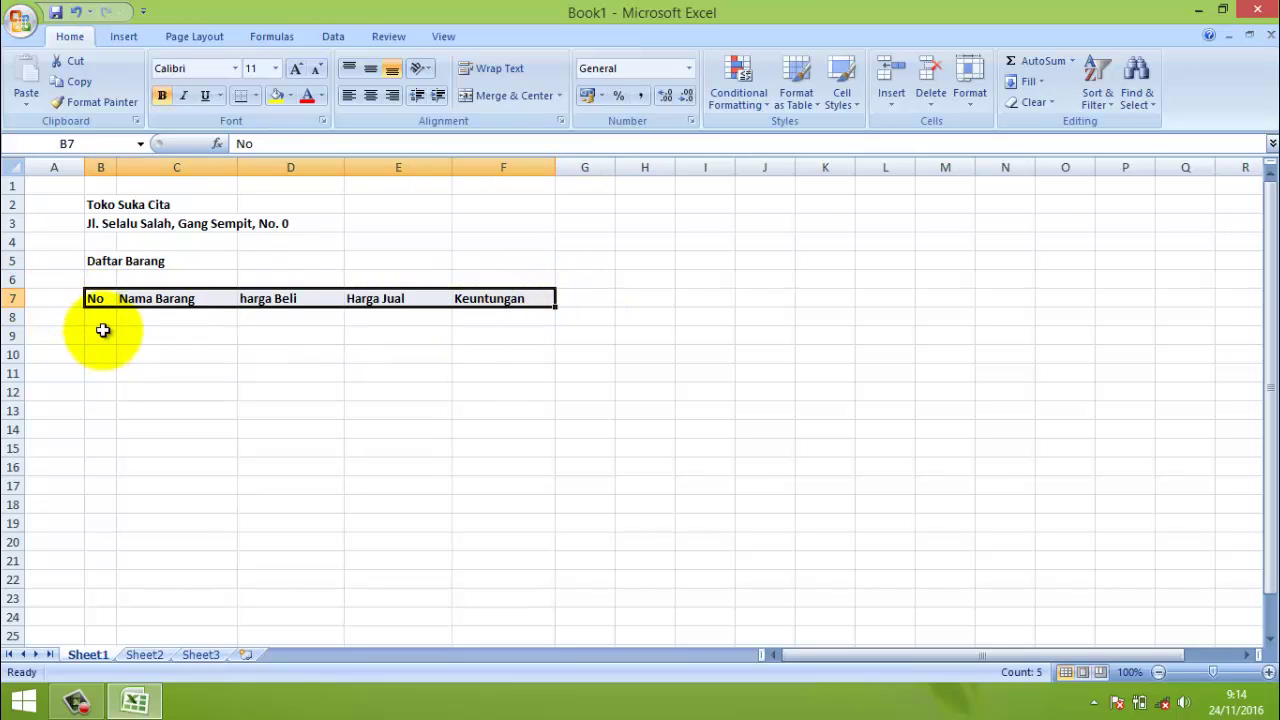
- Apply all borders to the table range B7:F14
click(100, 333)
drag(95, 298, 491, 436)
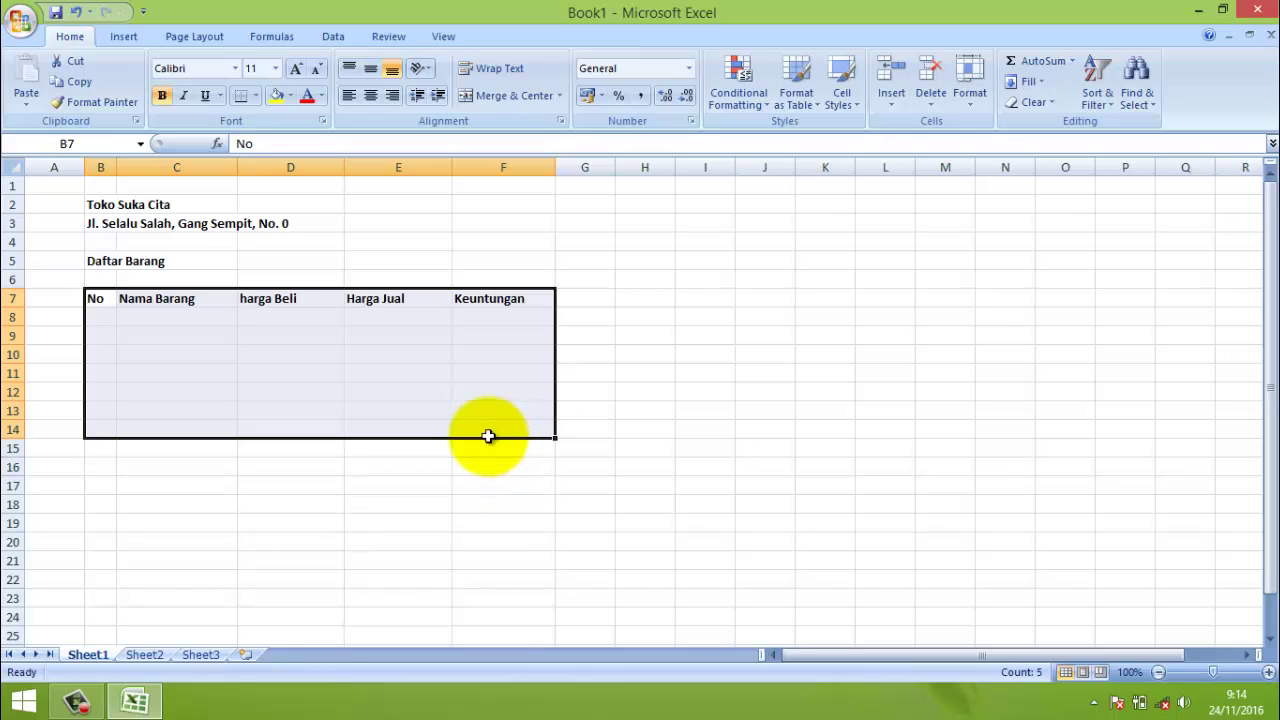
click(261, 96)
click(279, 243)
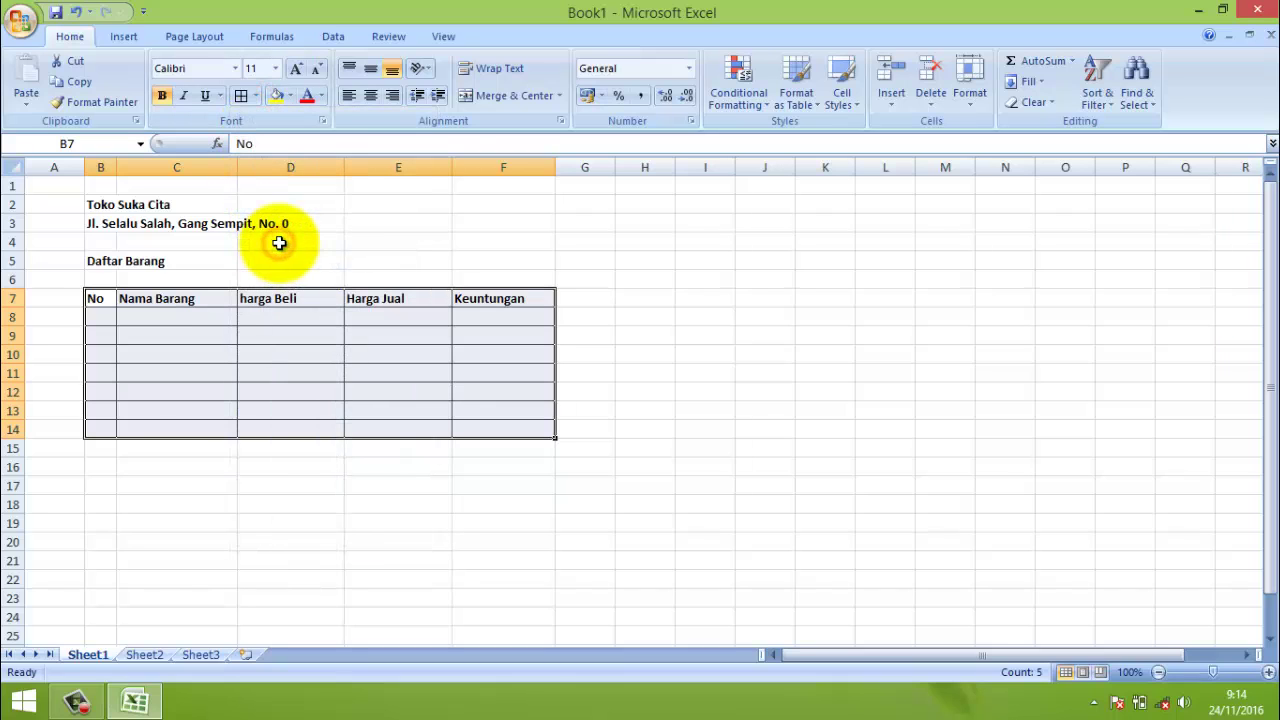
- Centre the cells of the table range B7:F14 both horizontally and vertically
click(366, 95)
click(366, 73)
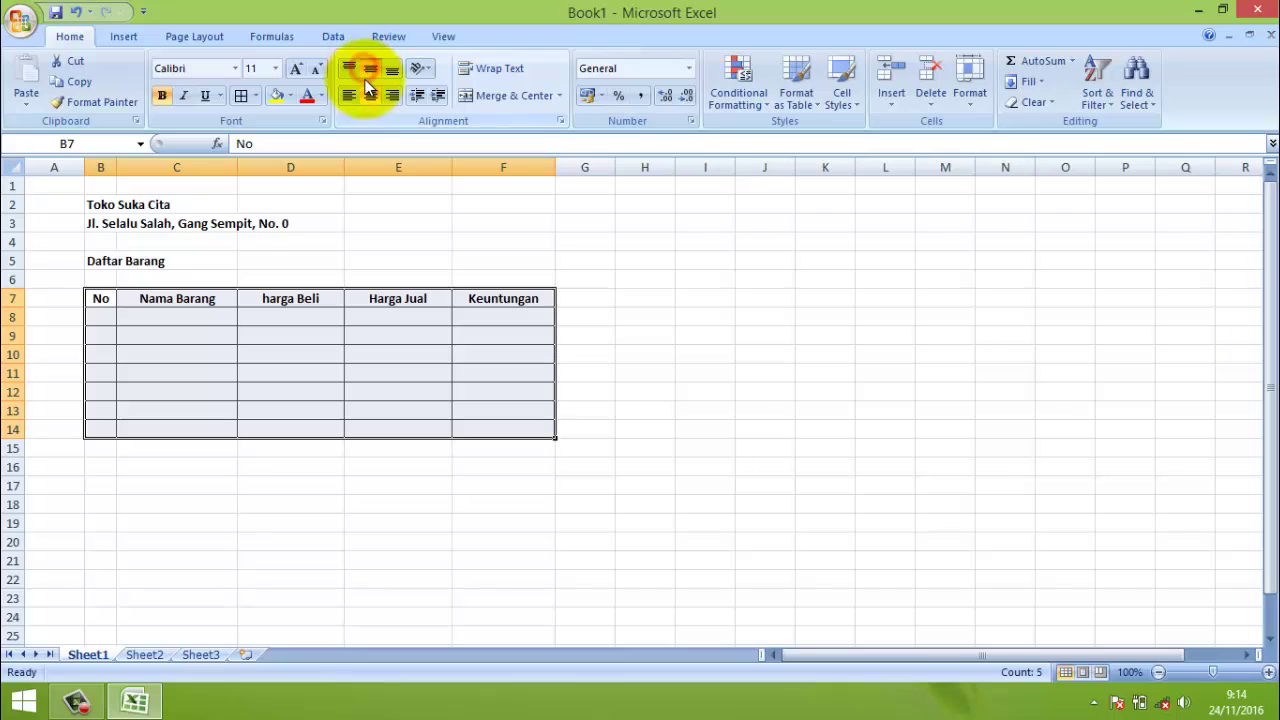
click(586, 296)
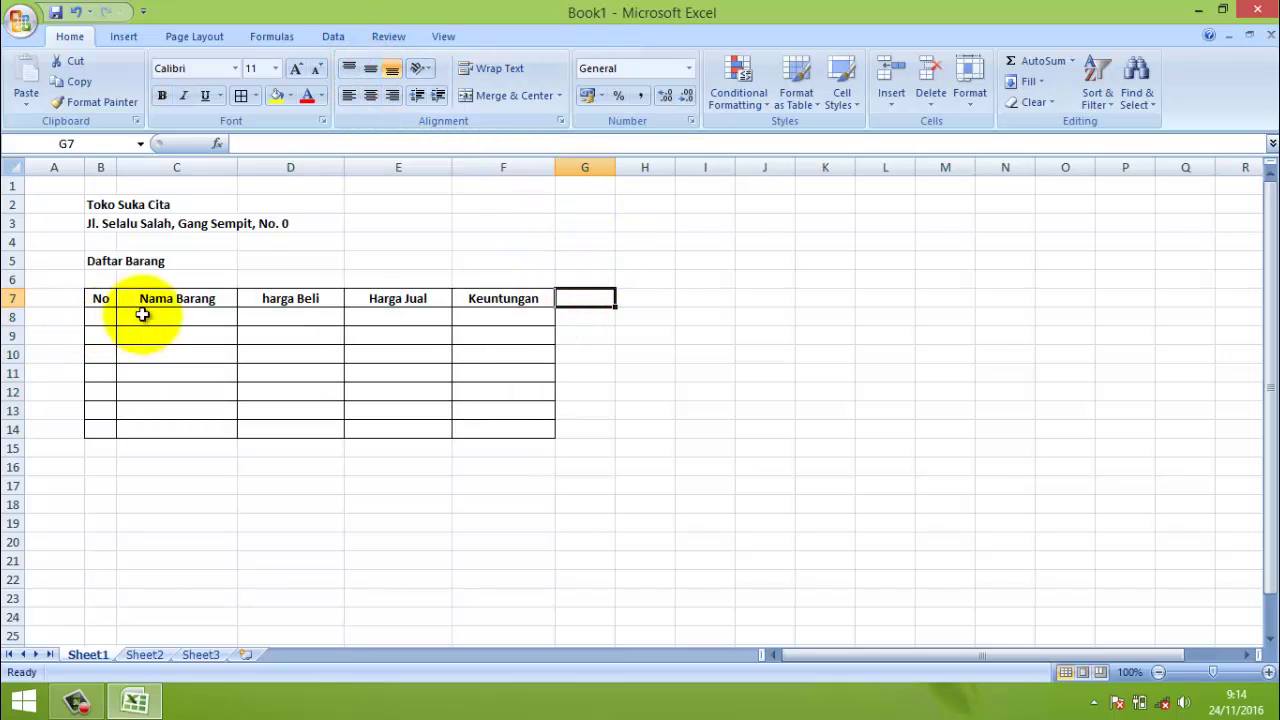
- Set the height of rows 7 to 14 to 24
drag(13, 298, 15, 444)
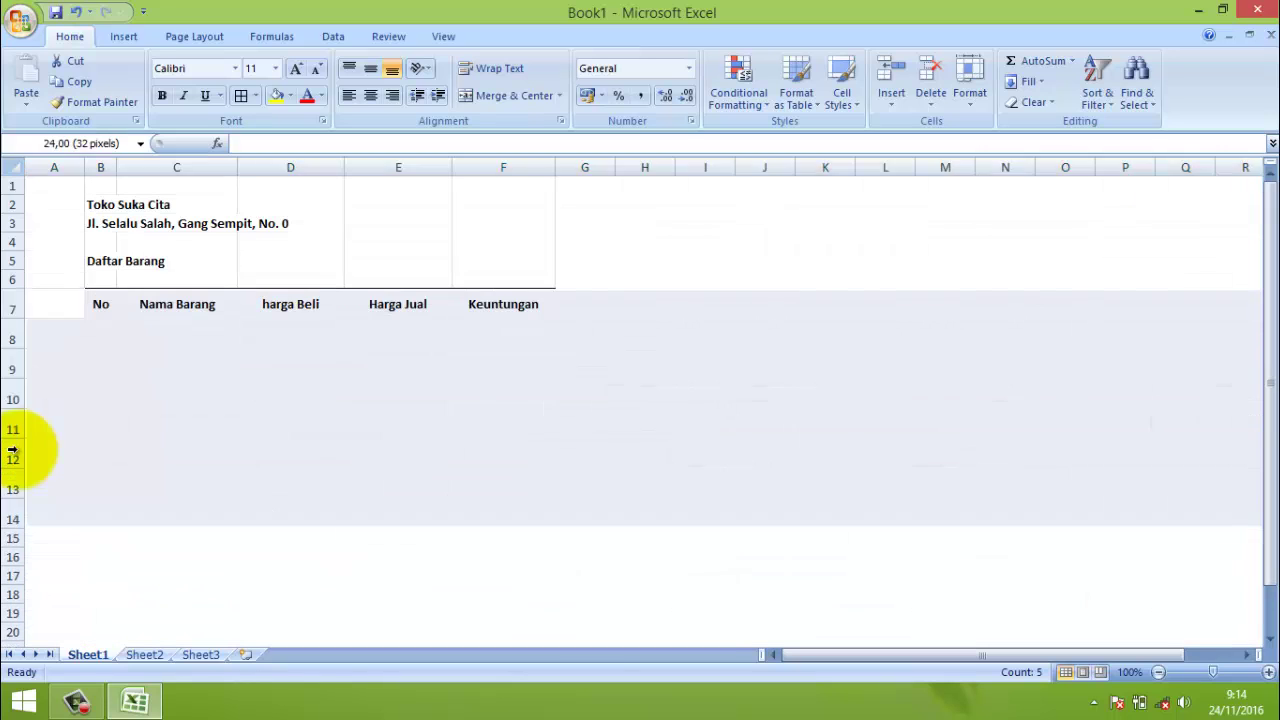
click(775, 405)
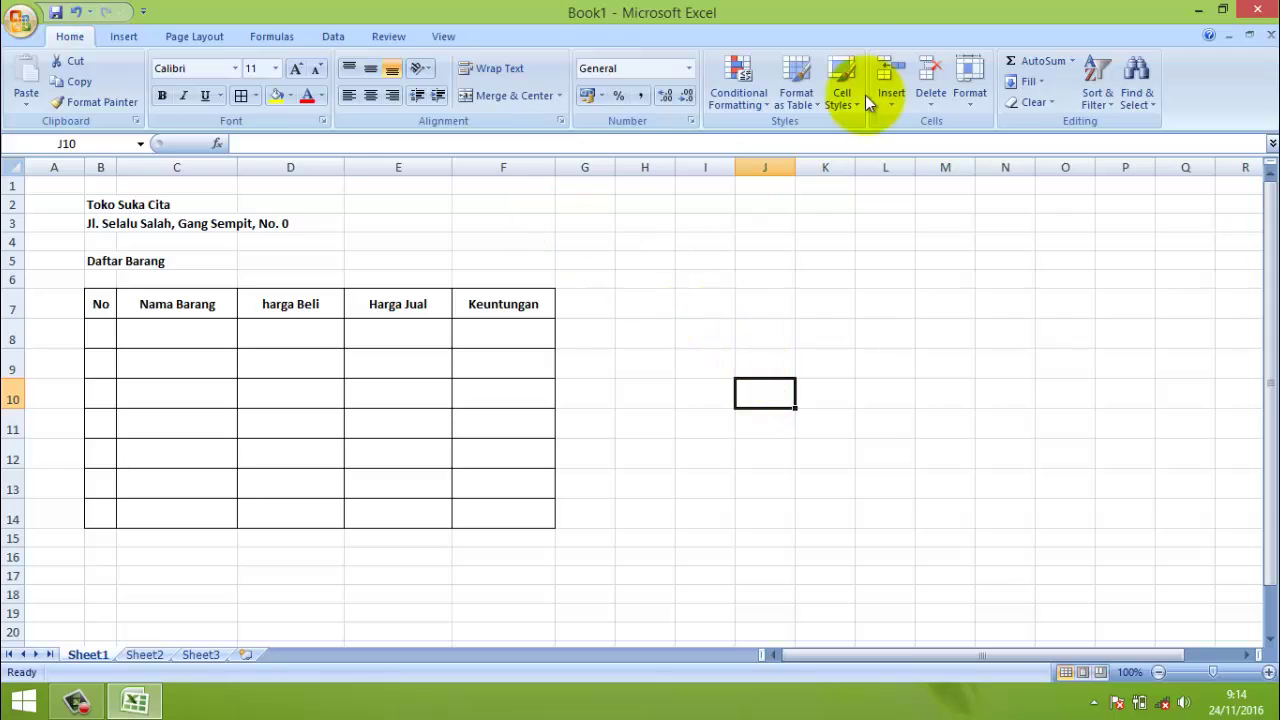
- Fill the header cells B7:F7 with light grey and set their font colour to automatic black
drag(95, 305, 506, 306)
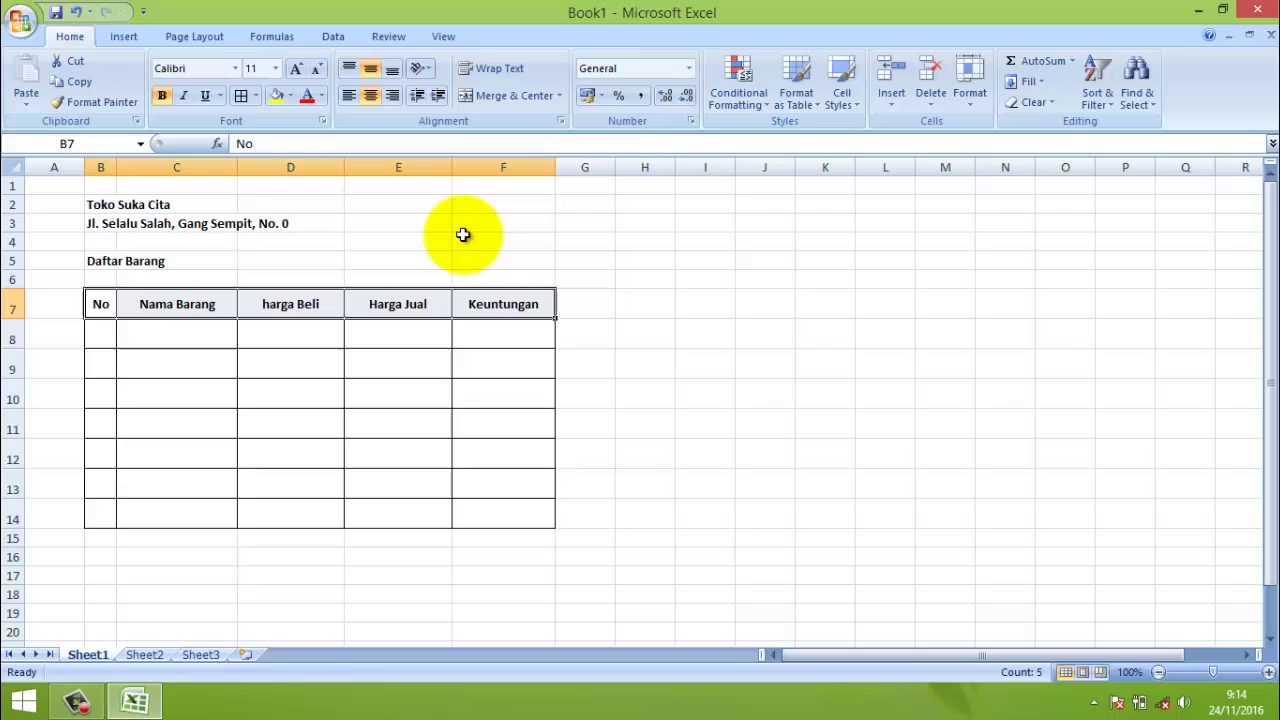
click(302, 100)
click(291, 99)
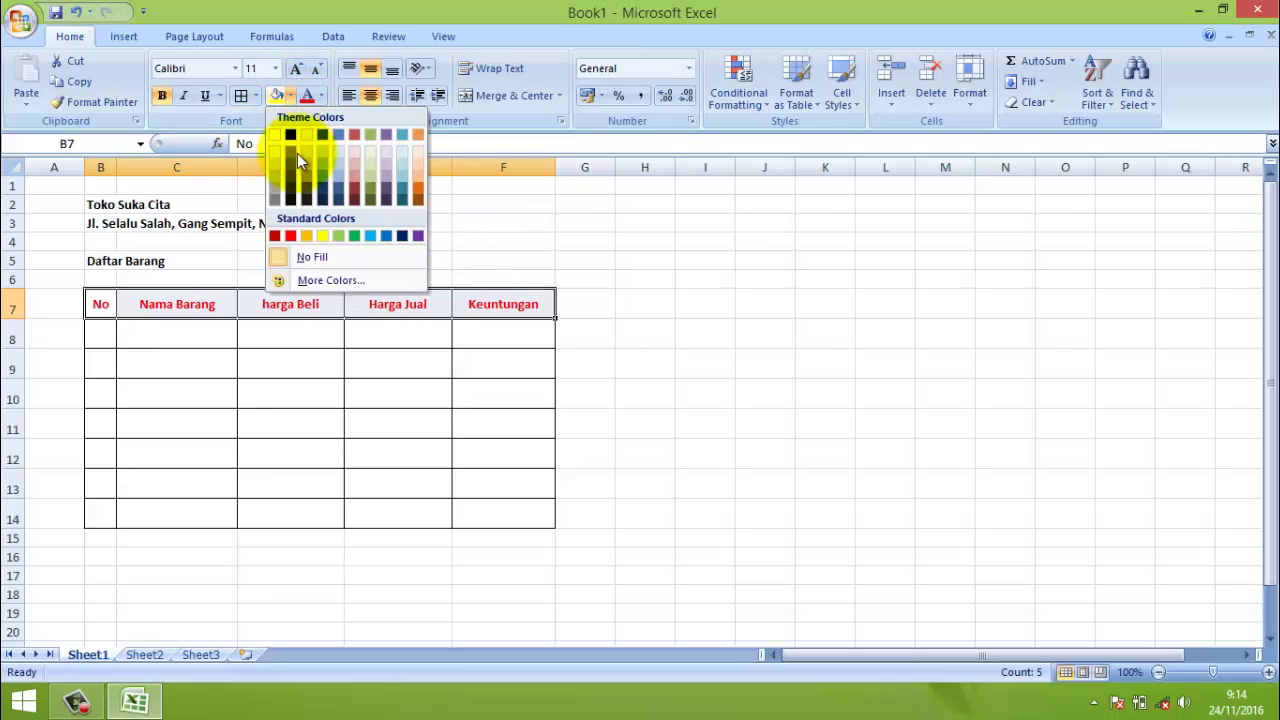
click(275, 167)
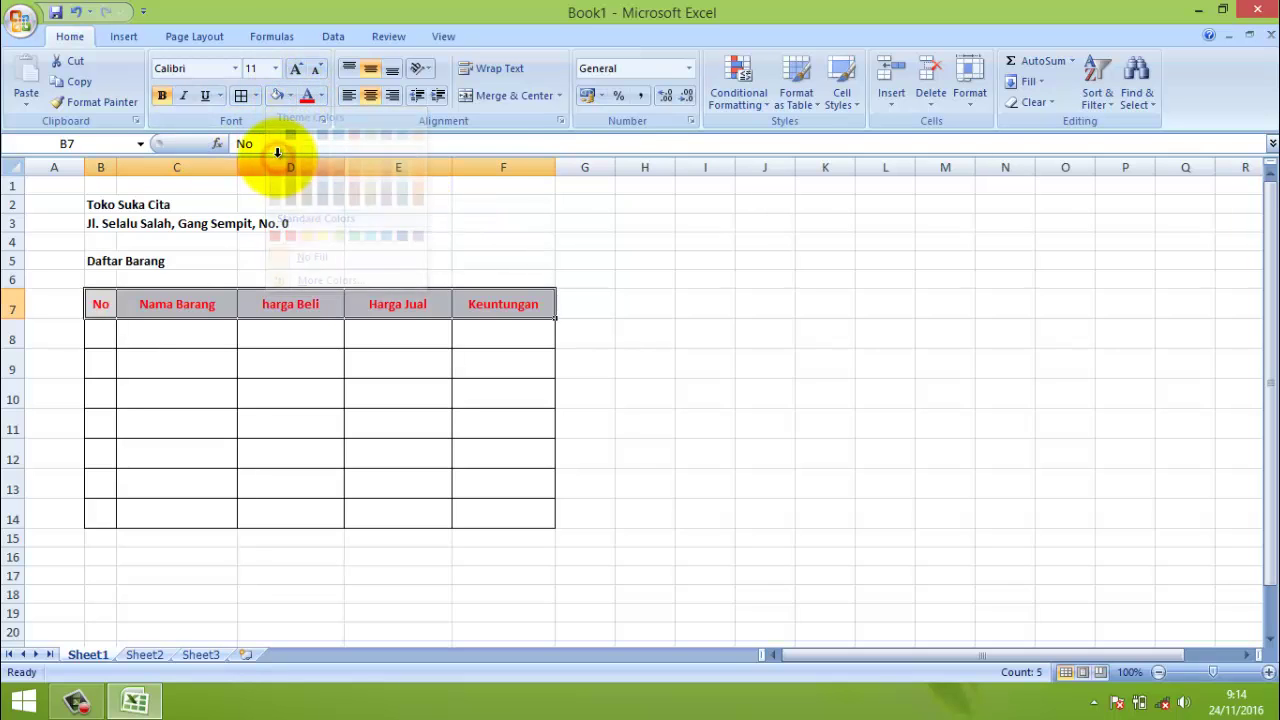
click(323, 96)
click(308, 120)
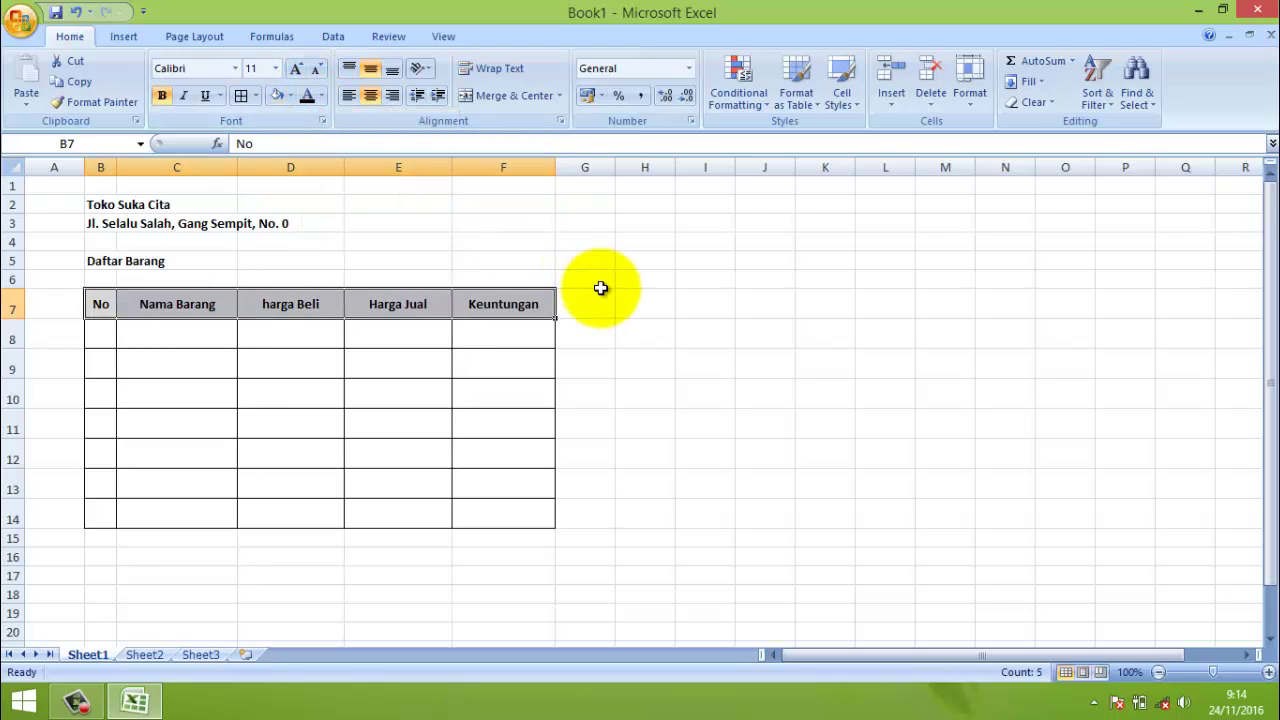
click(586, 280)
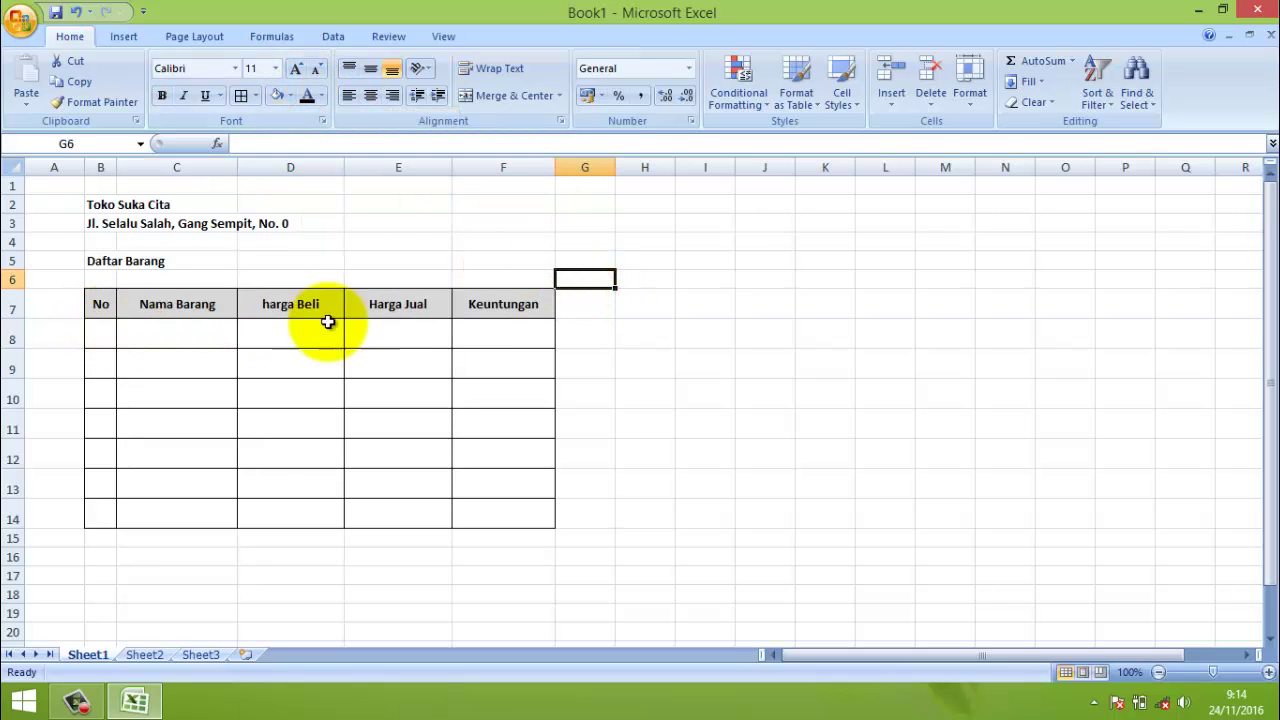
click(581, 332)
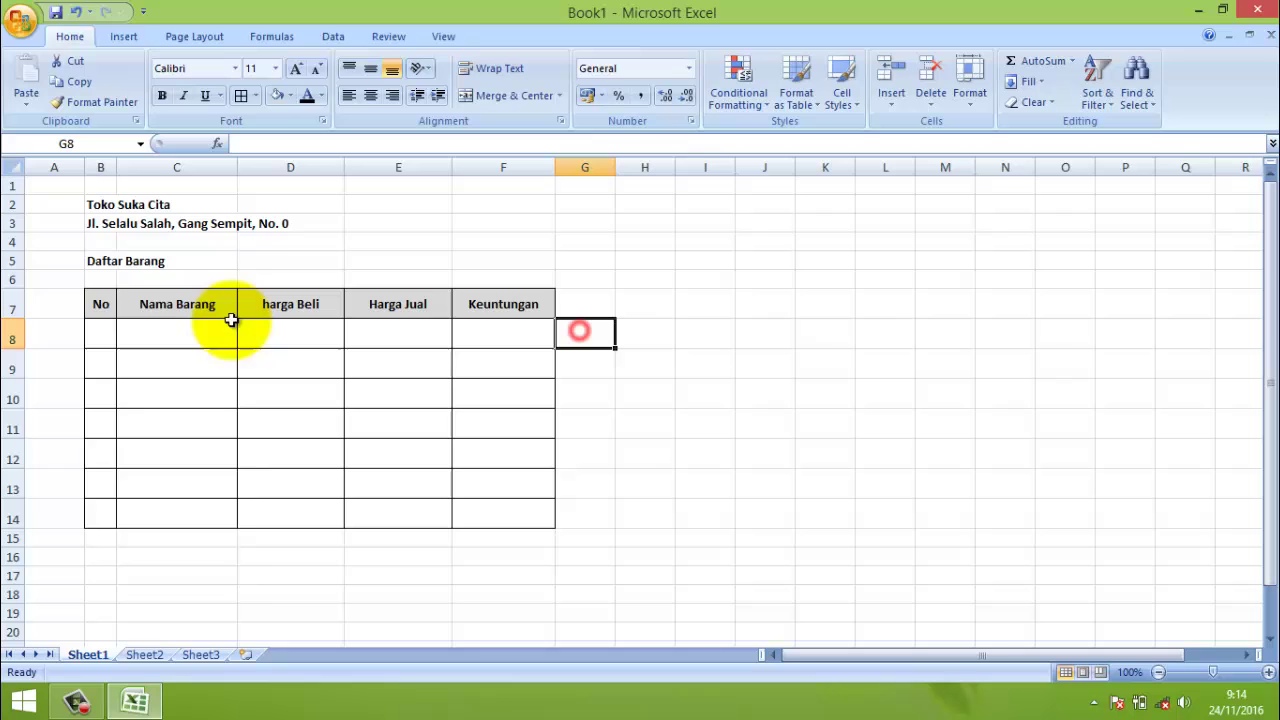
- Enter 1 as the first item number in B8 and widen the Nama Barang column
click(92, 339)
text(1)
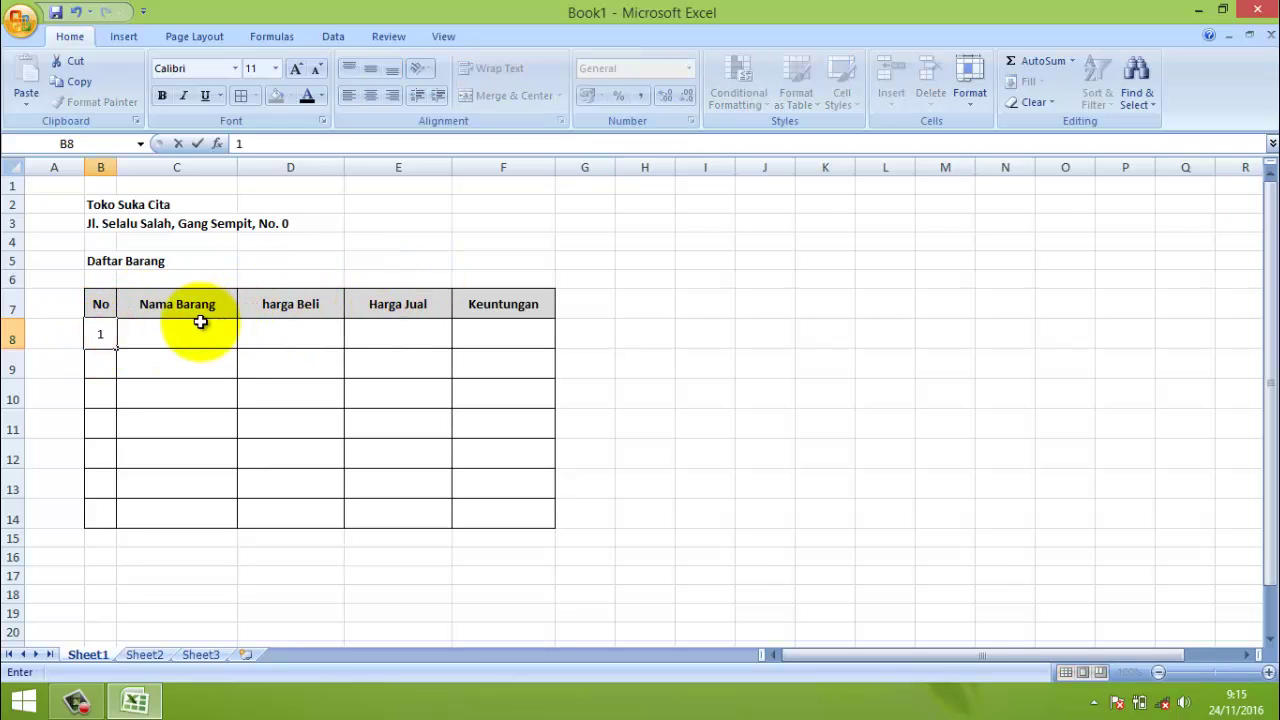
click(239, 160)
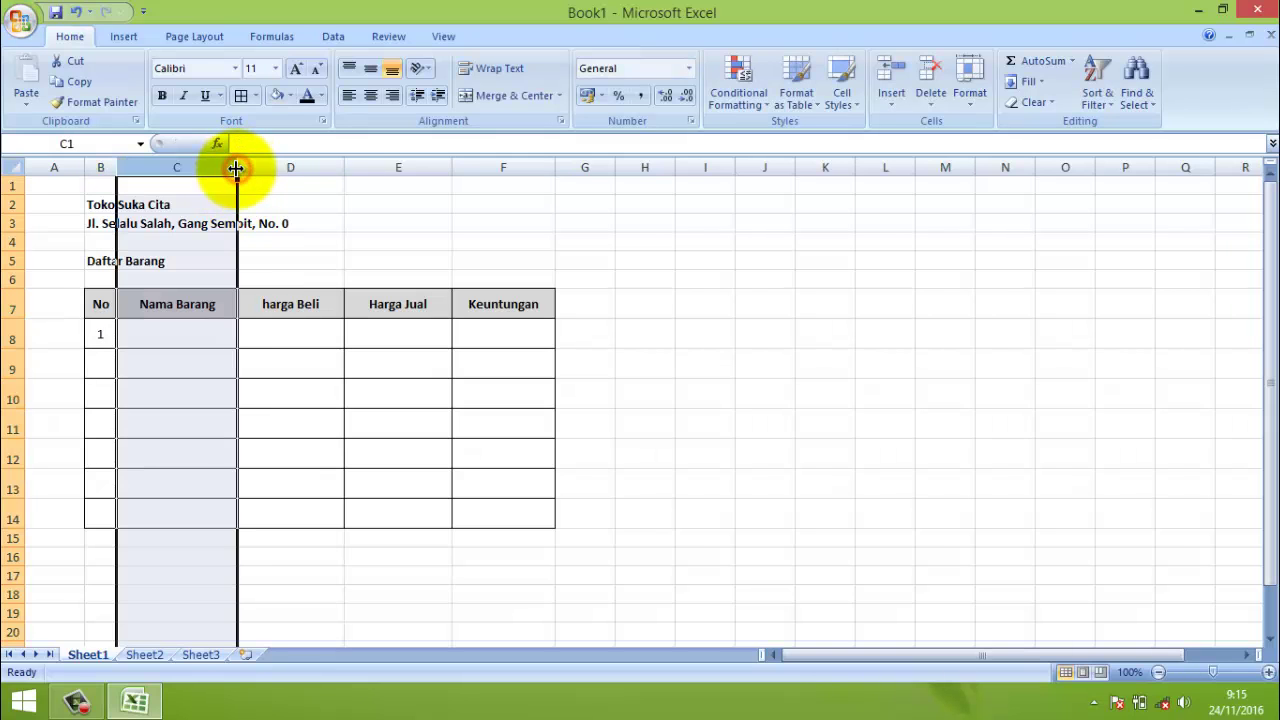
drag(240, 164, 279, 169)
- Enter Pensil as the first item name in C8, and add item 2 in row 9 with the name Penghapus
click(150, 345)
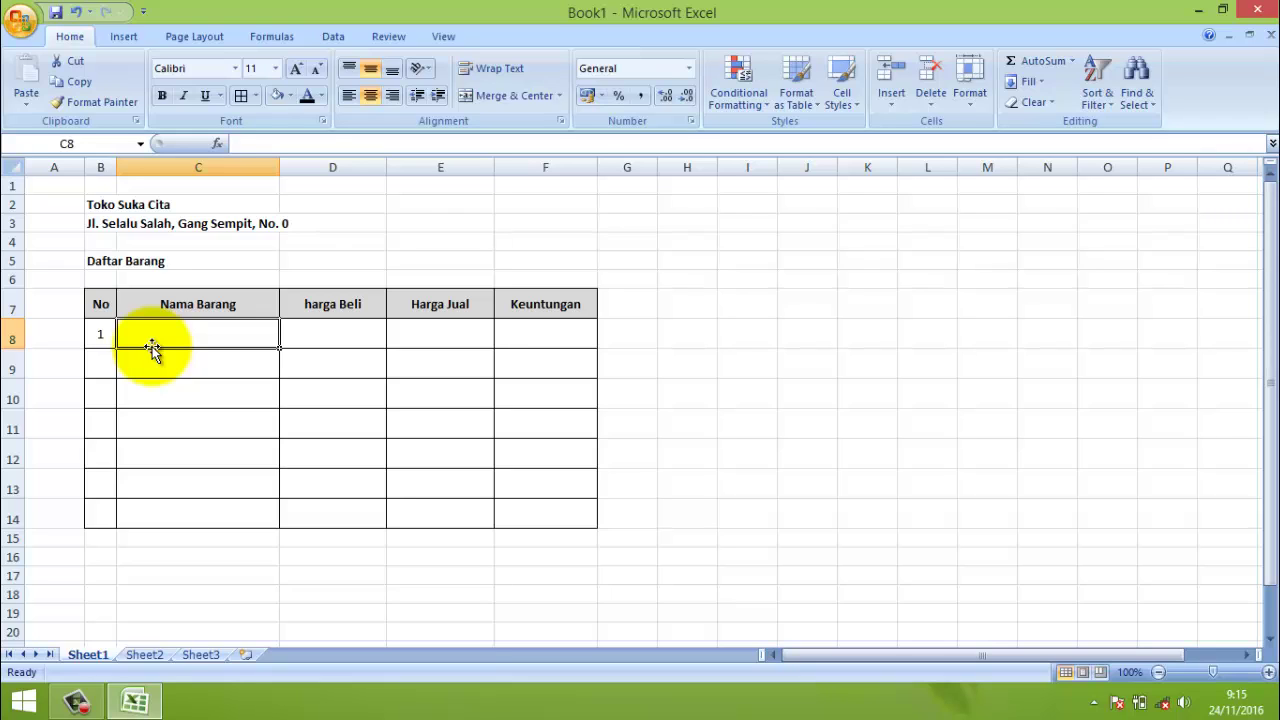
text(Pen)
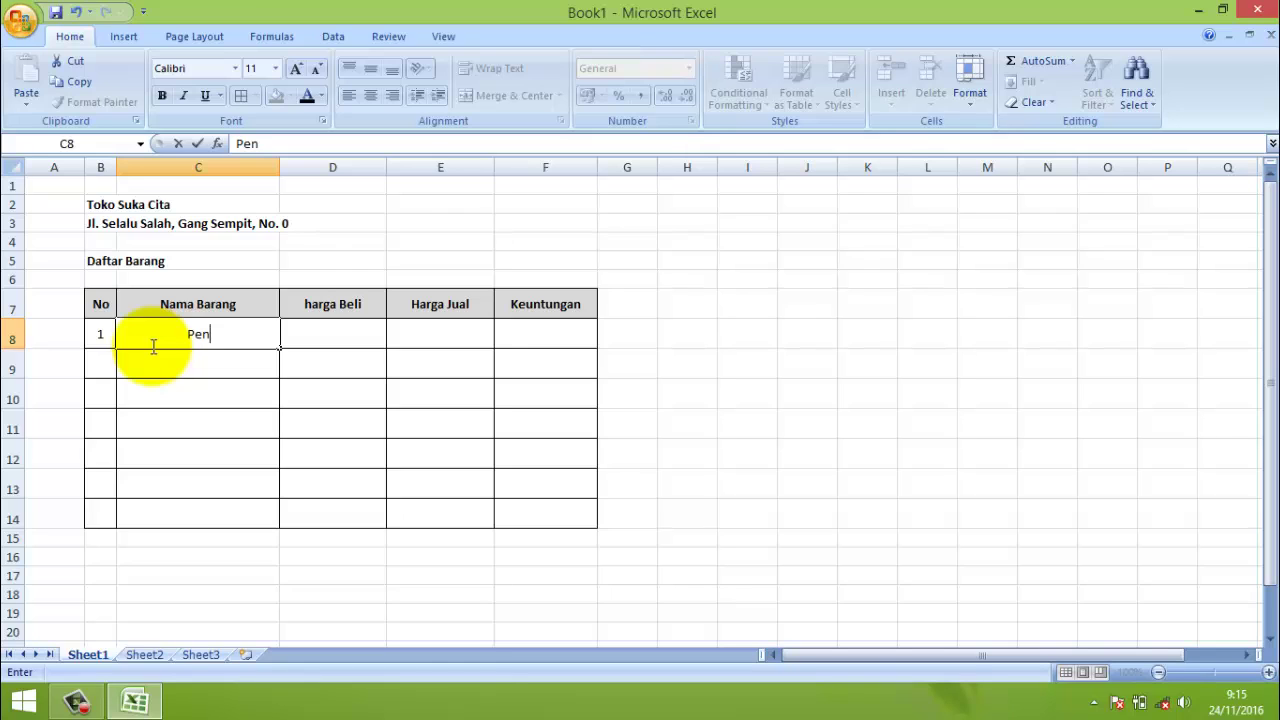
text(sil)
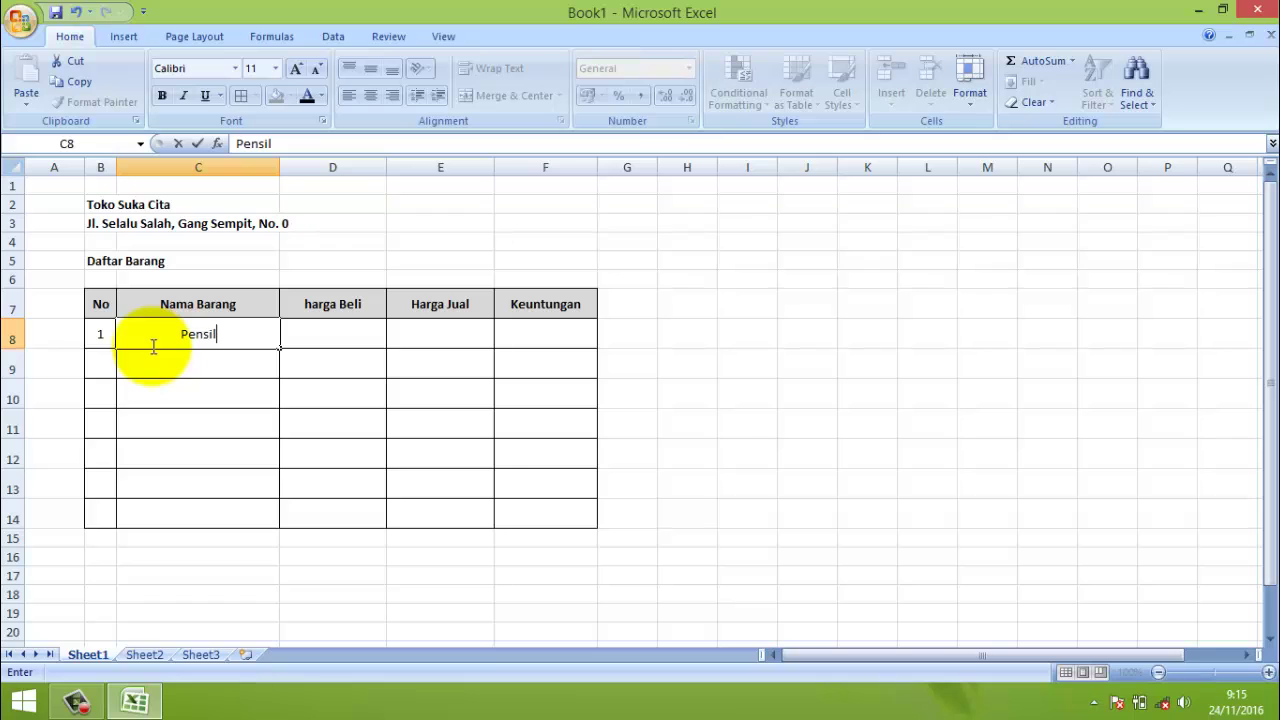
click(99, 360)
text(2)
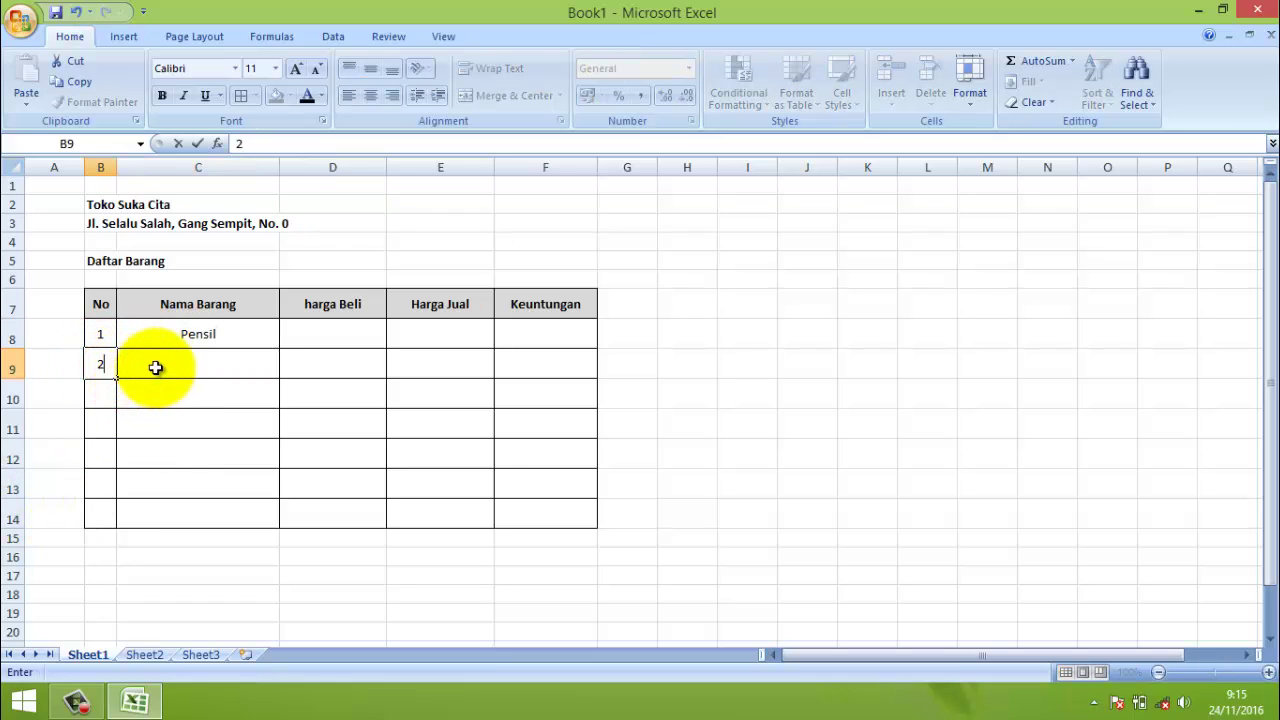
click(155, 367)
text(Pe)
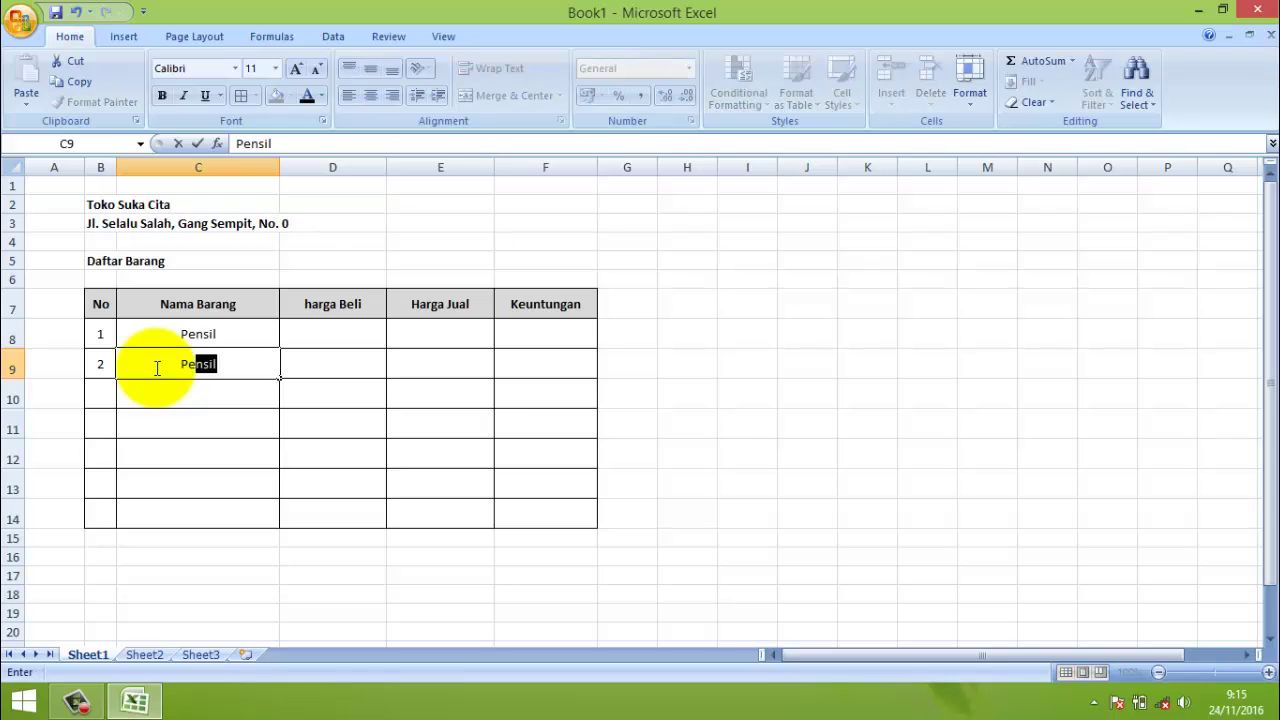
text(nghapus)
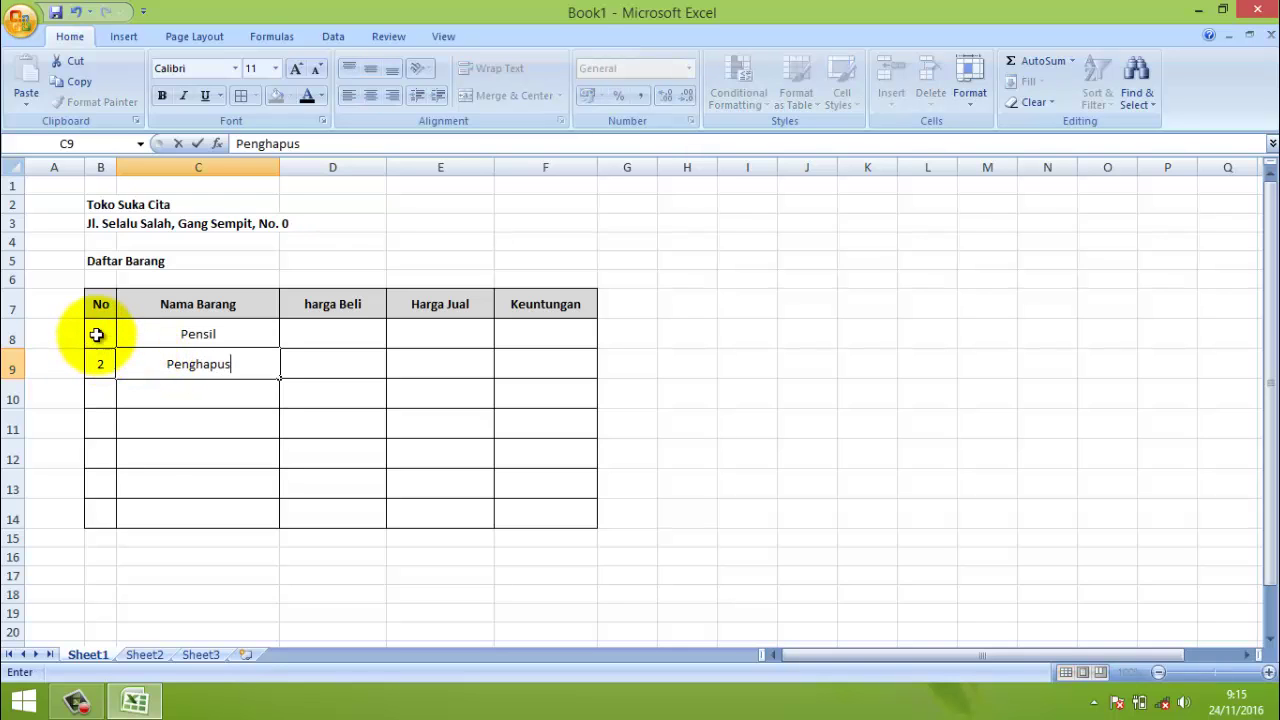
- Continue the item numbering from B8:B9 down to B14, and enter Penggaris in C10 and Pulpen in C11
drag(97, 335, 120, 514)
click(166, 394)
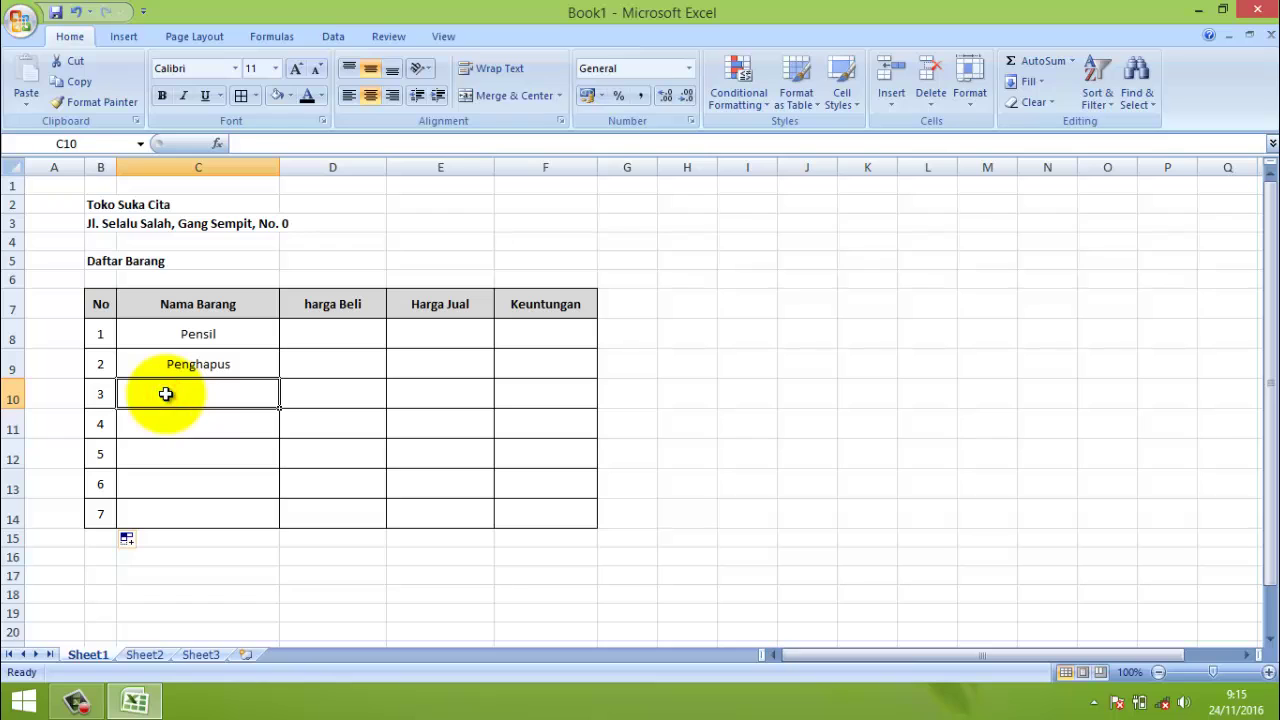
text(Pengga)
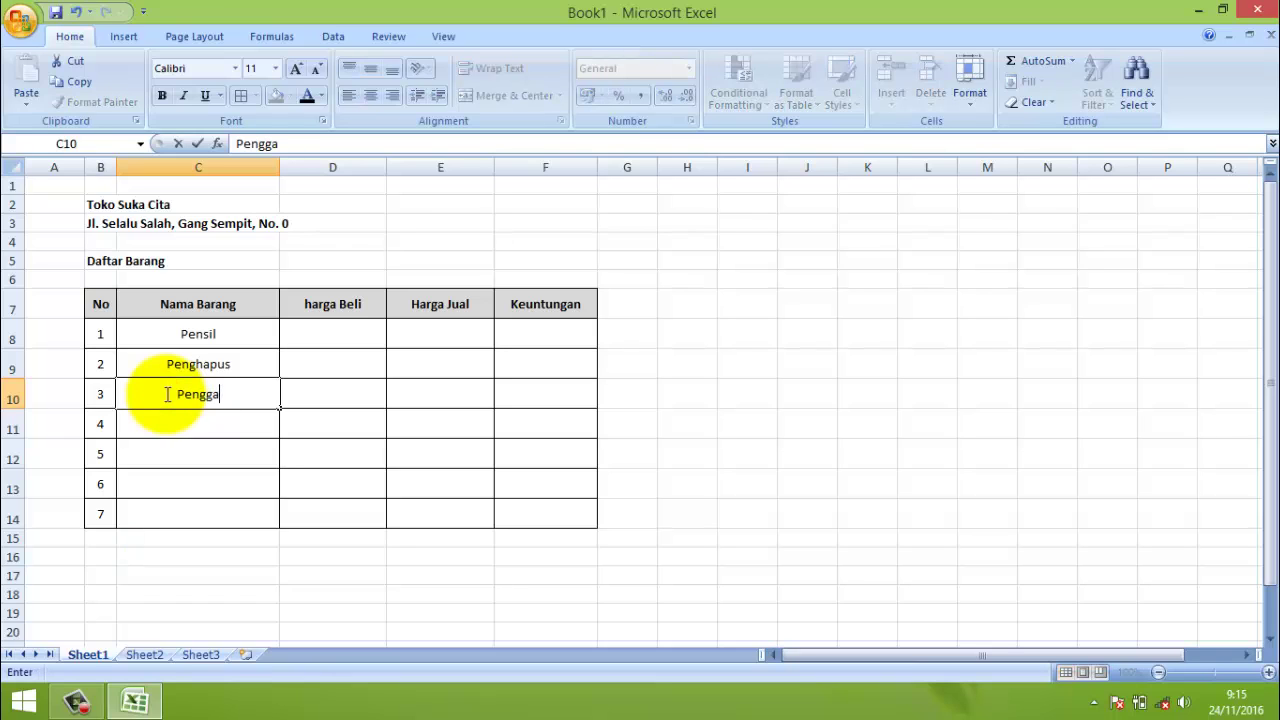
text(ris)
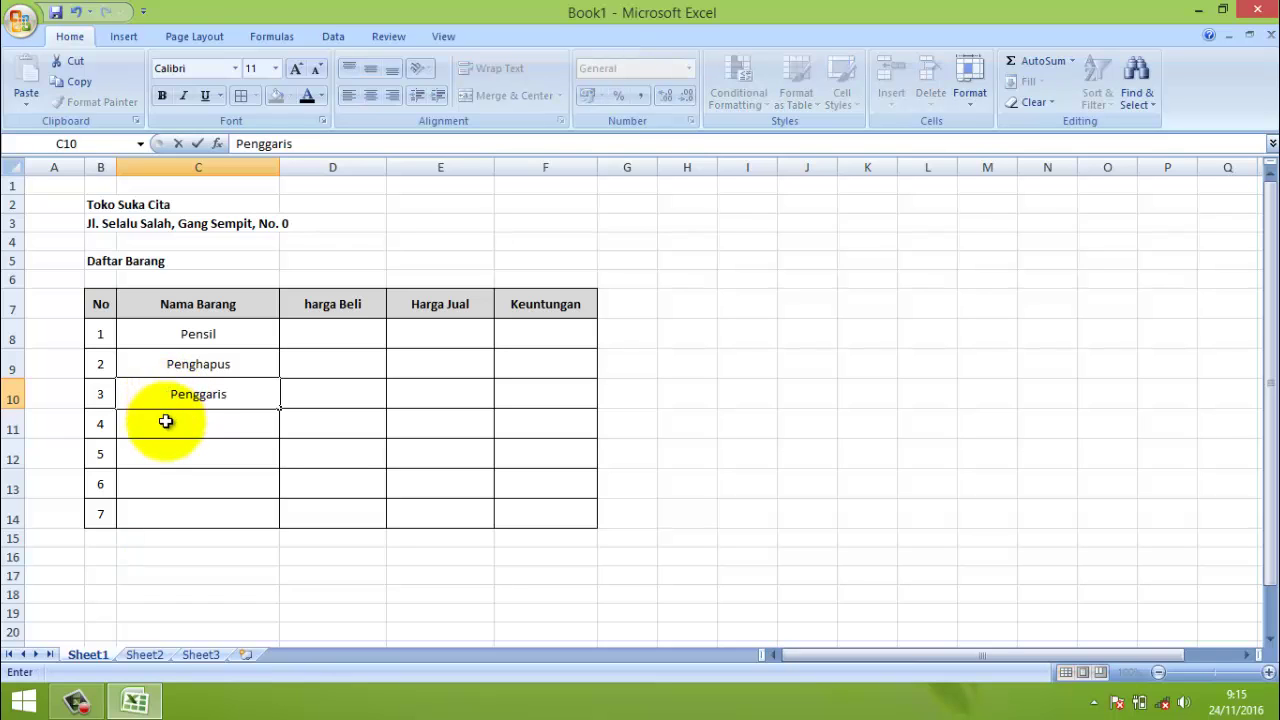
click(167, 425)
text(Pu)
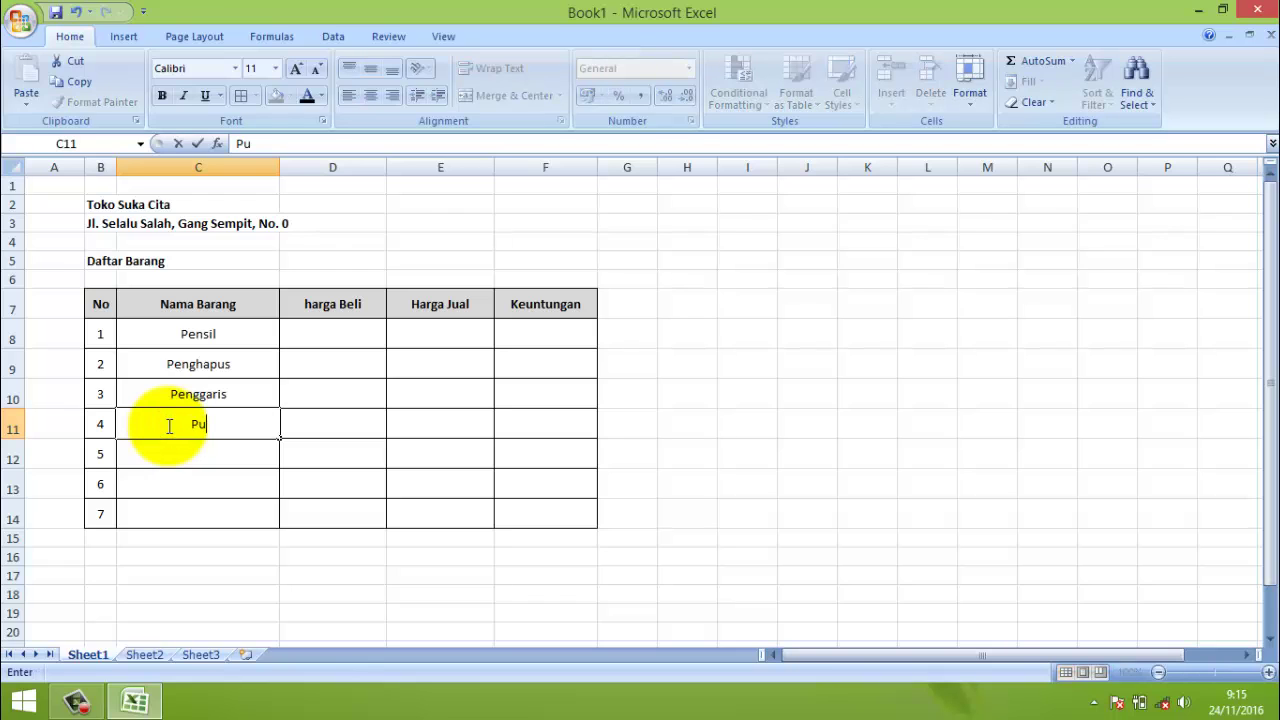
text(lpen)
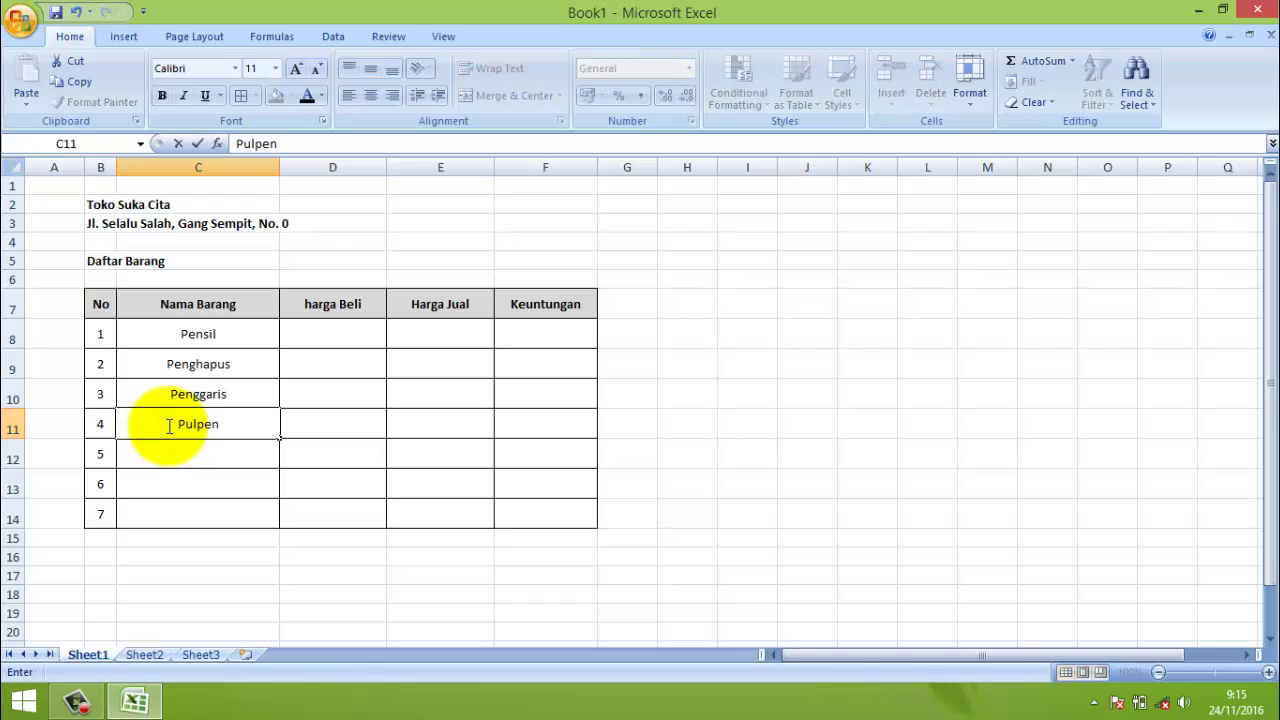
- Delete the unused table rows 12 to 14
click(166, 455)
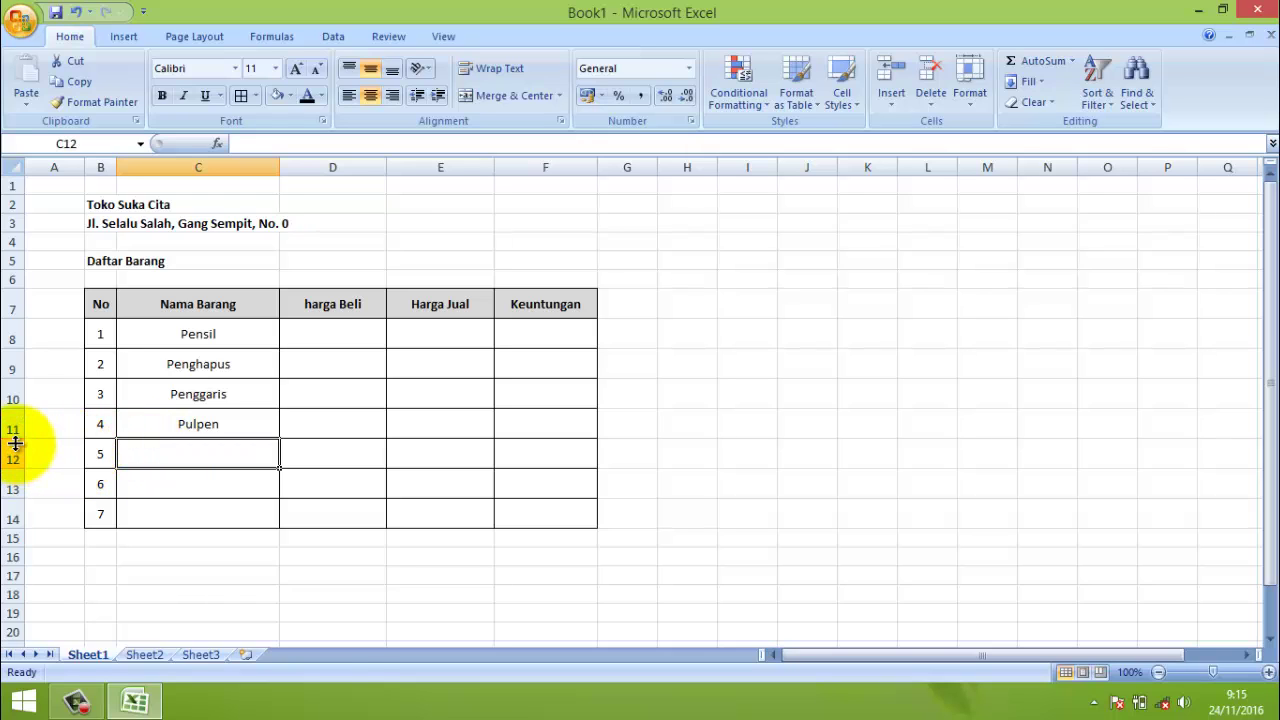
drag(14, 452, 14, 516)
right_click(14, 480)
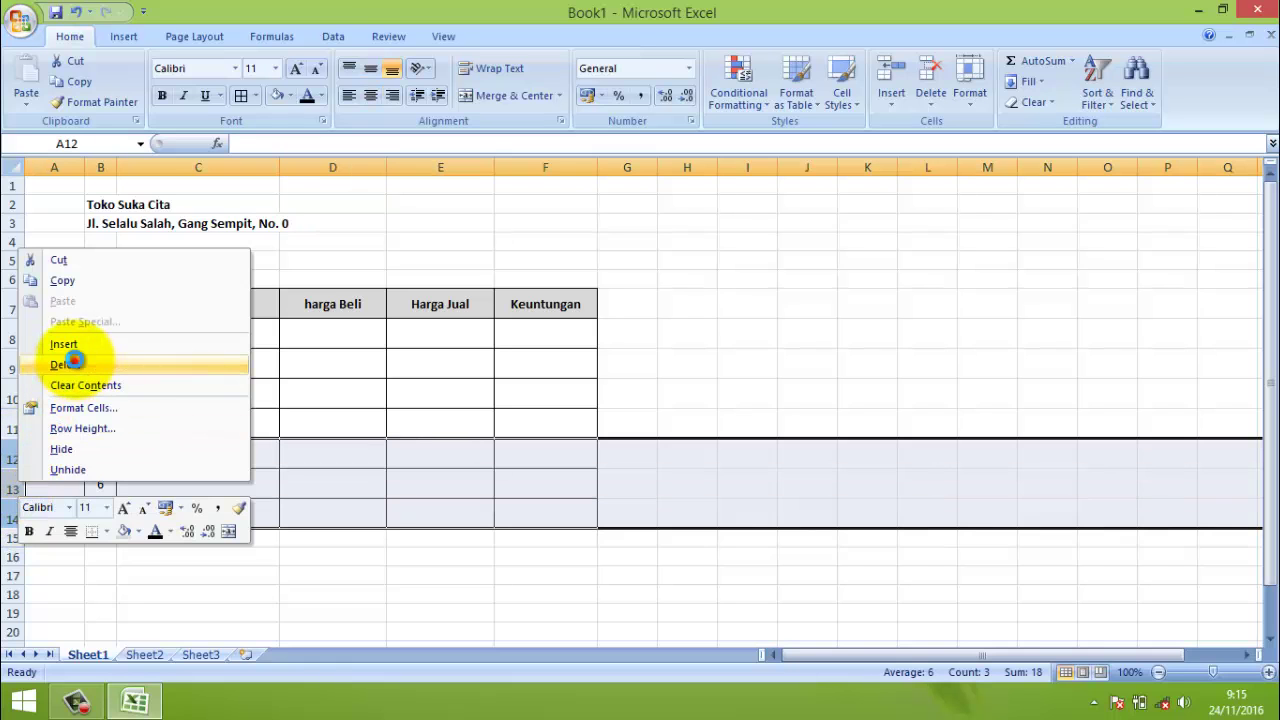
click(73, 363)
click(672, 428)
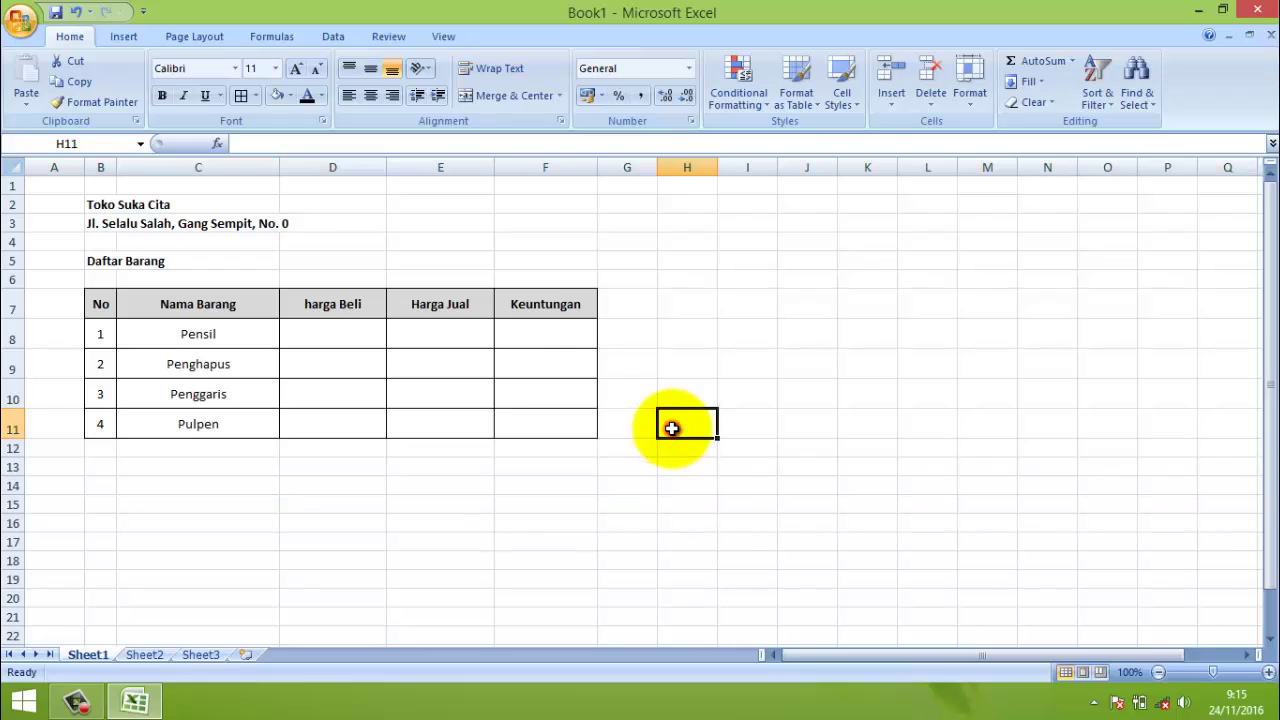
- Enter the prices for Pensil: 1000 as the purchase price in D8 and 2000 as the selling price in E8
click(342, 335)
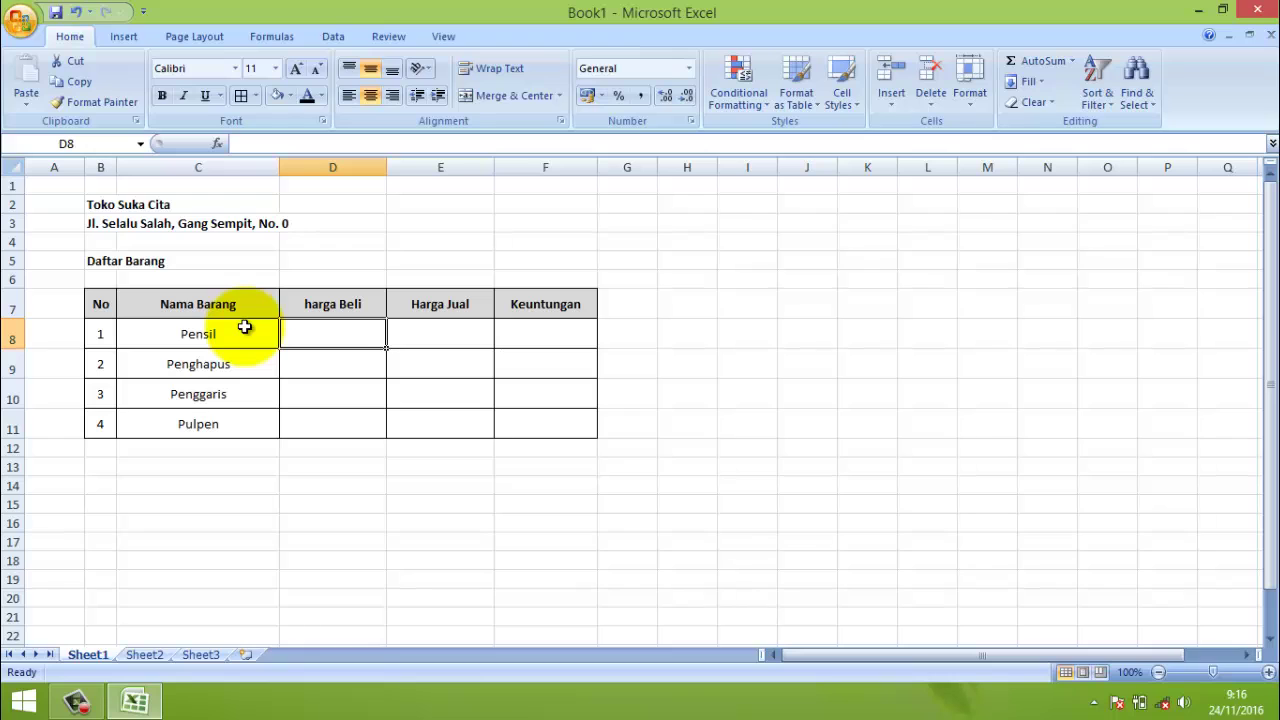
text(1000)
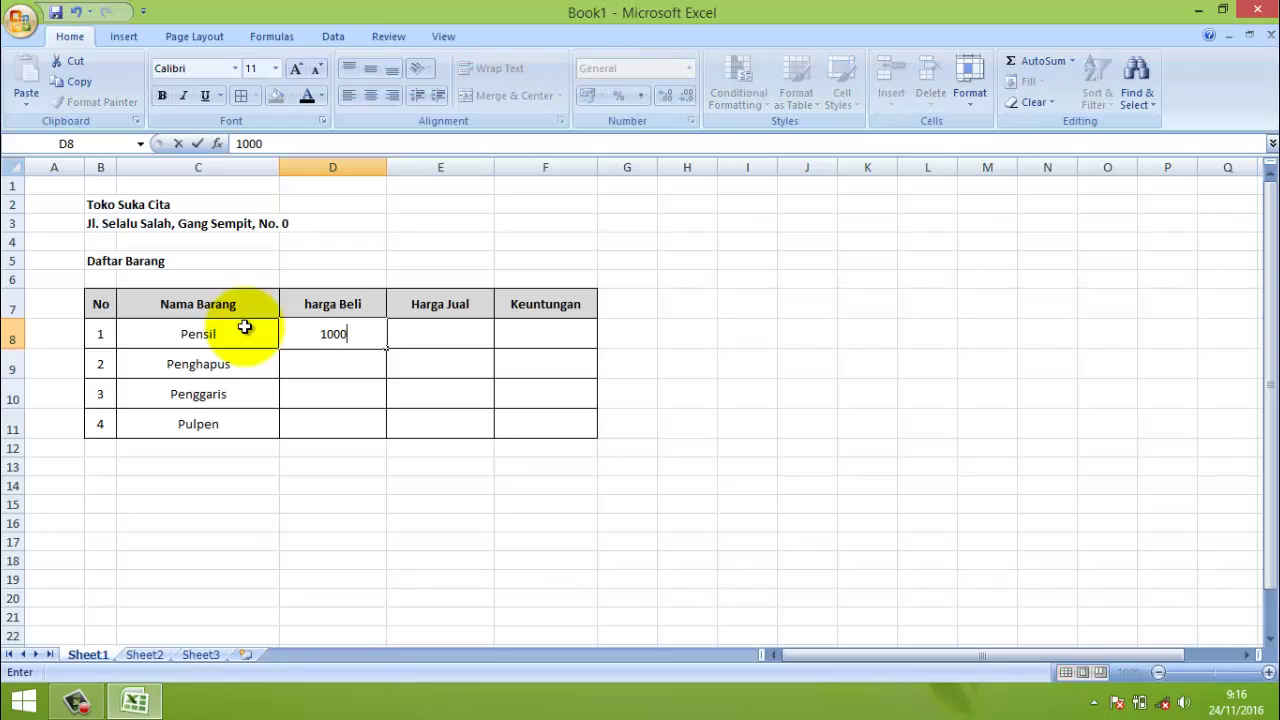
click(423, 334)
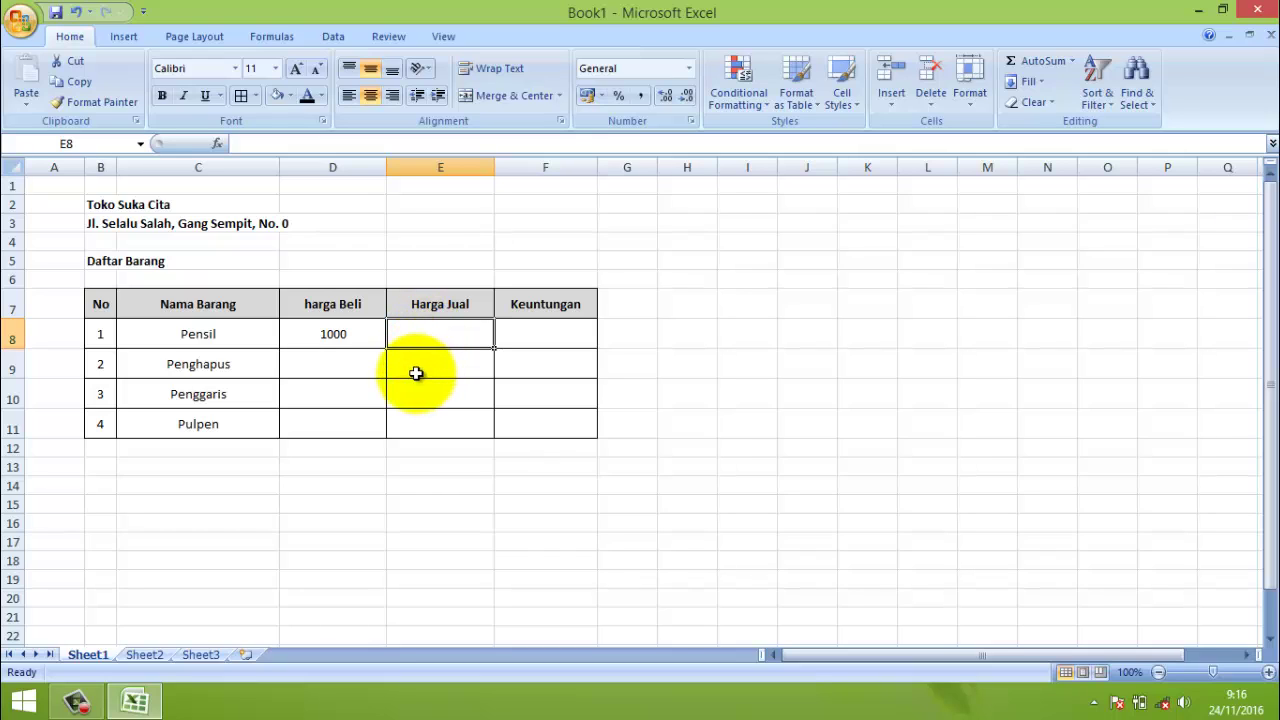
text(2000)
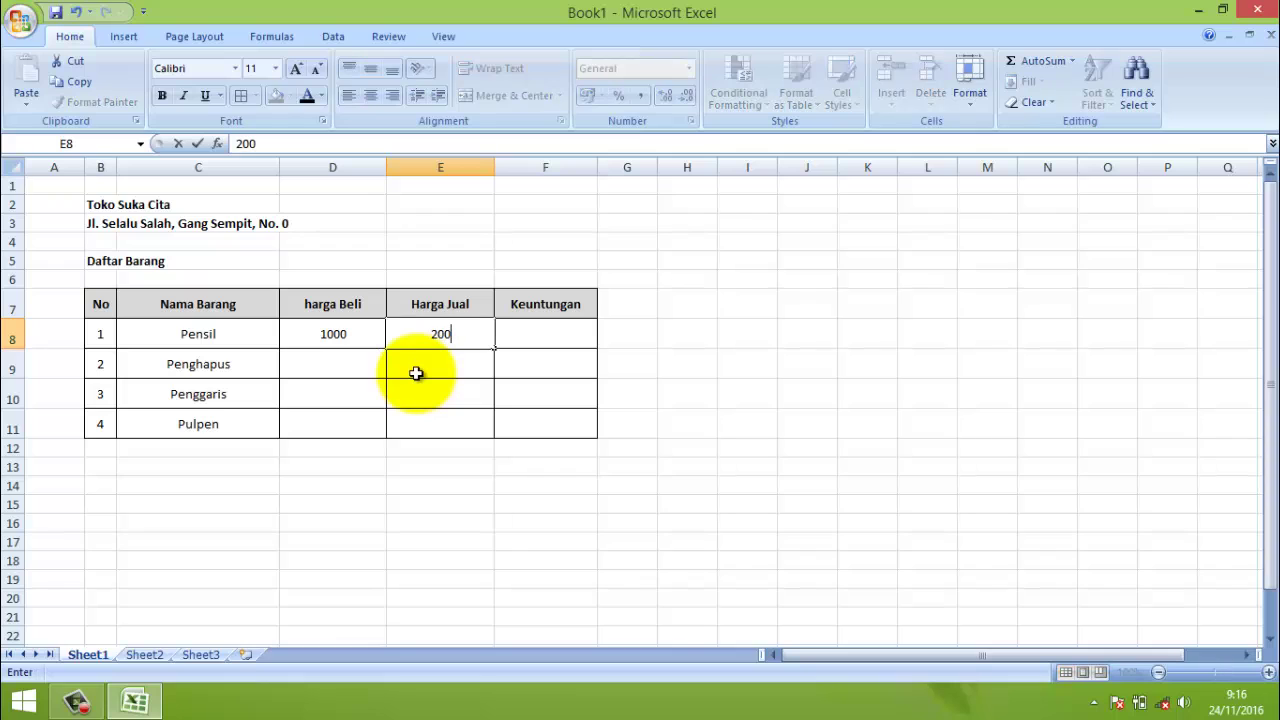
- Calculate the profit for Pensil in F8 with the formula =(E8-D8)
click(511, 337)
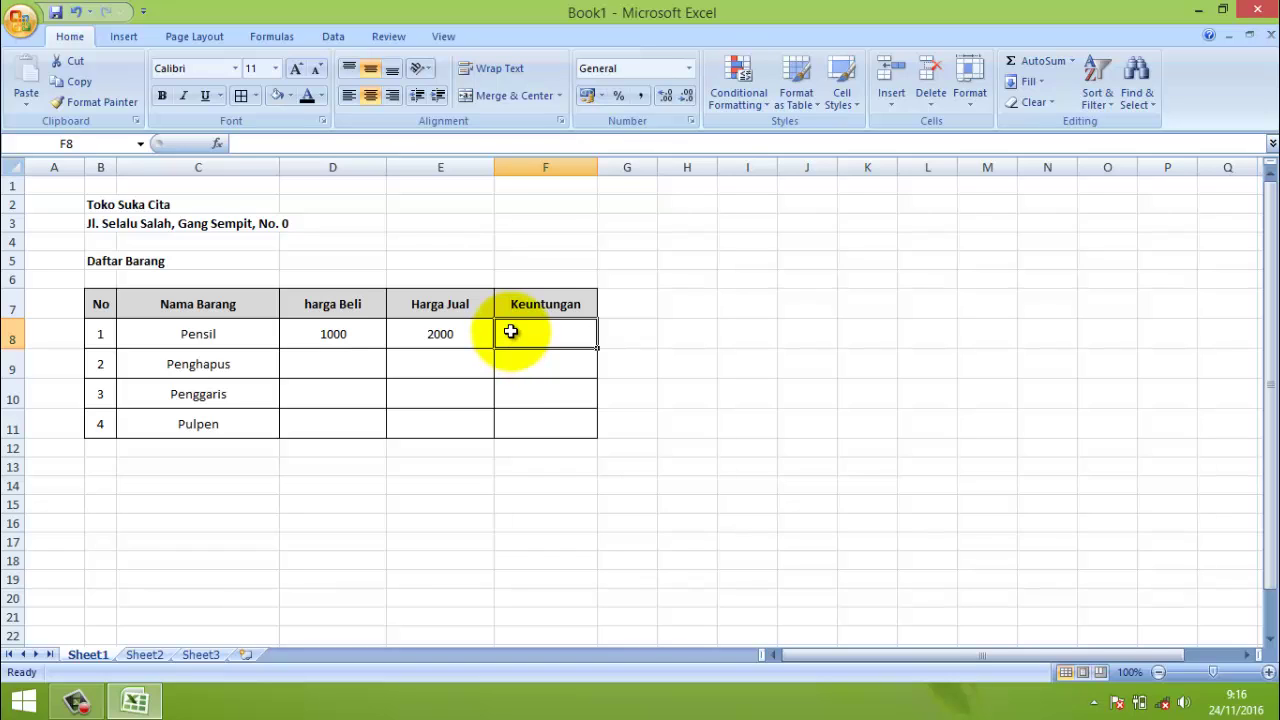
text(=()
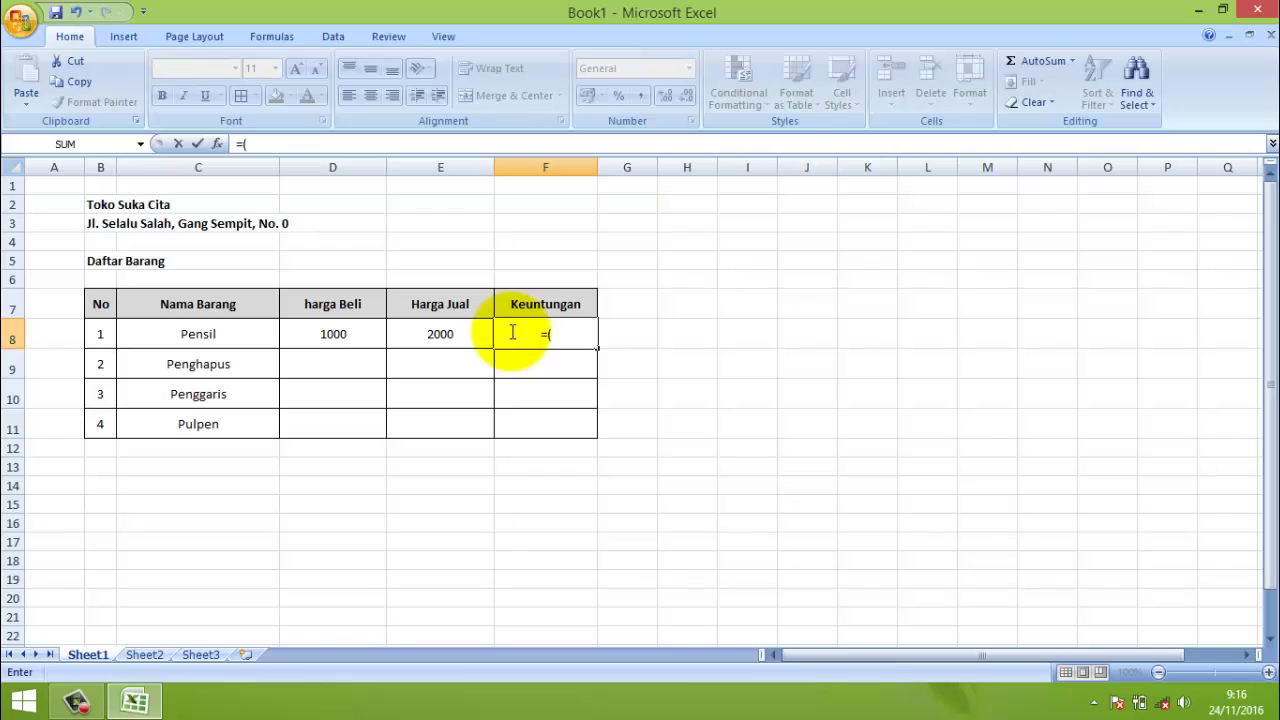
click(440, 332)
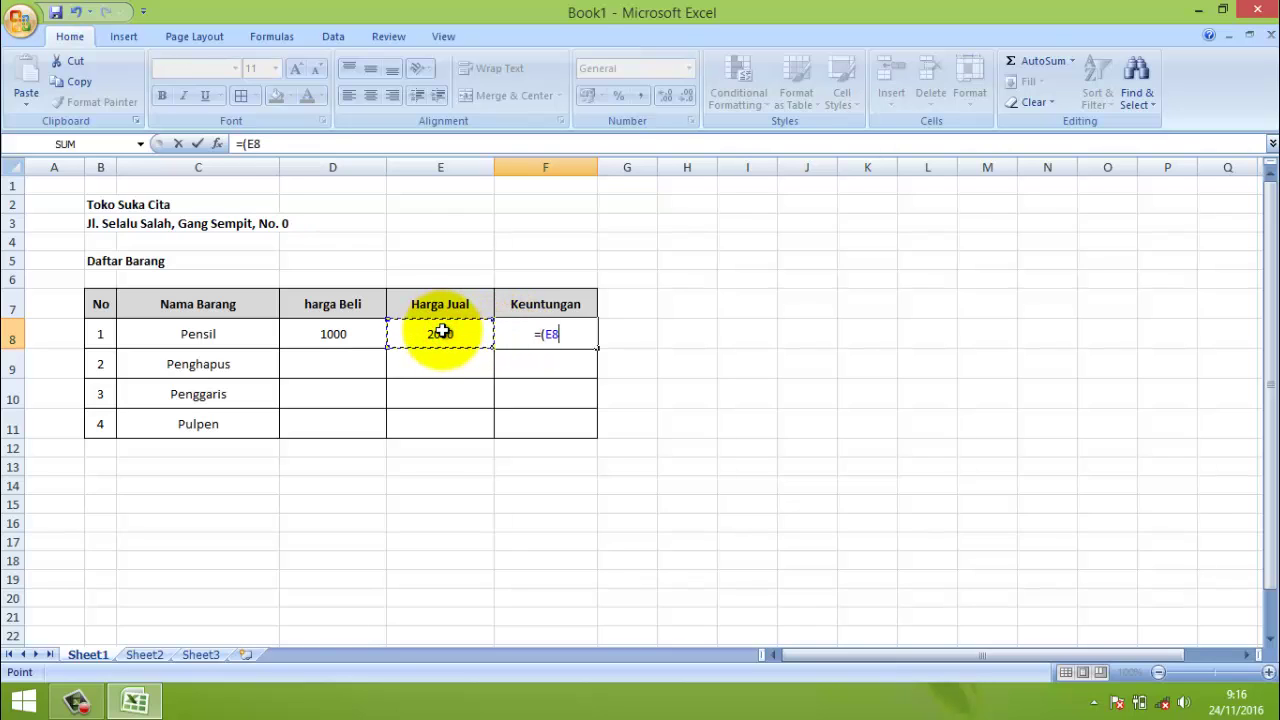
text(-)
click(348, 332)
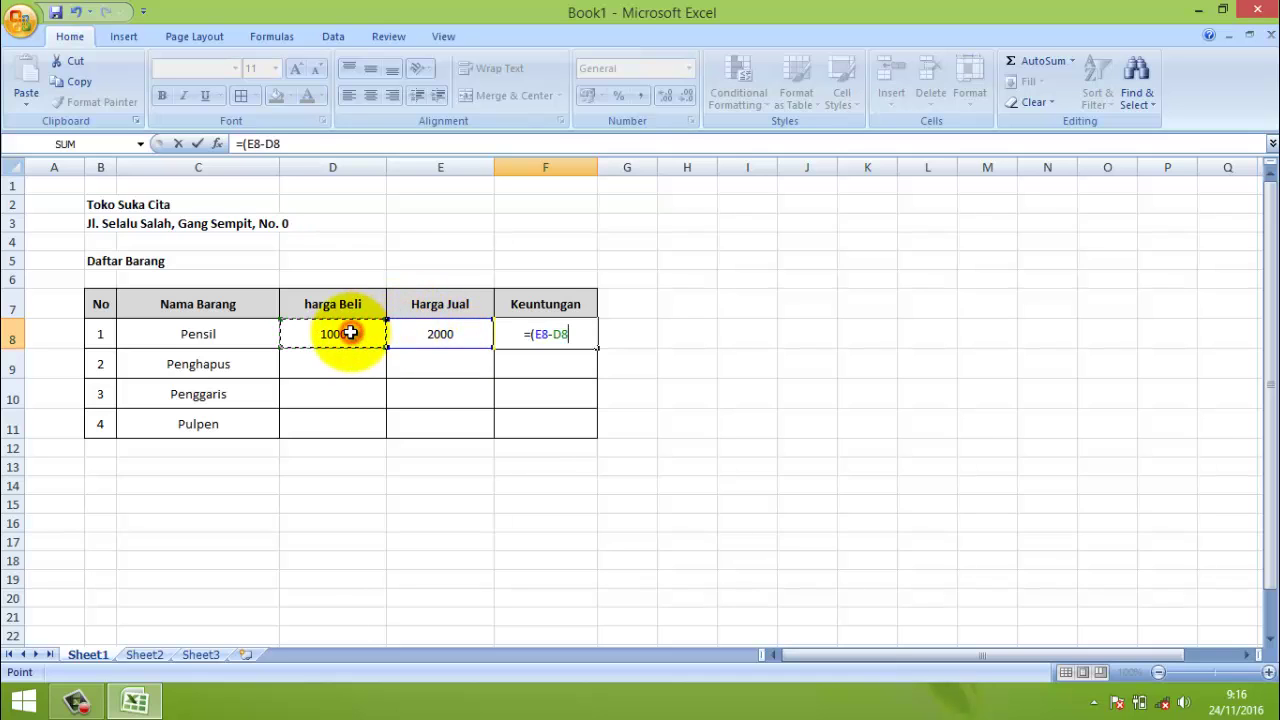
text())
key(Return)
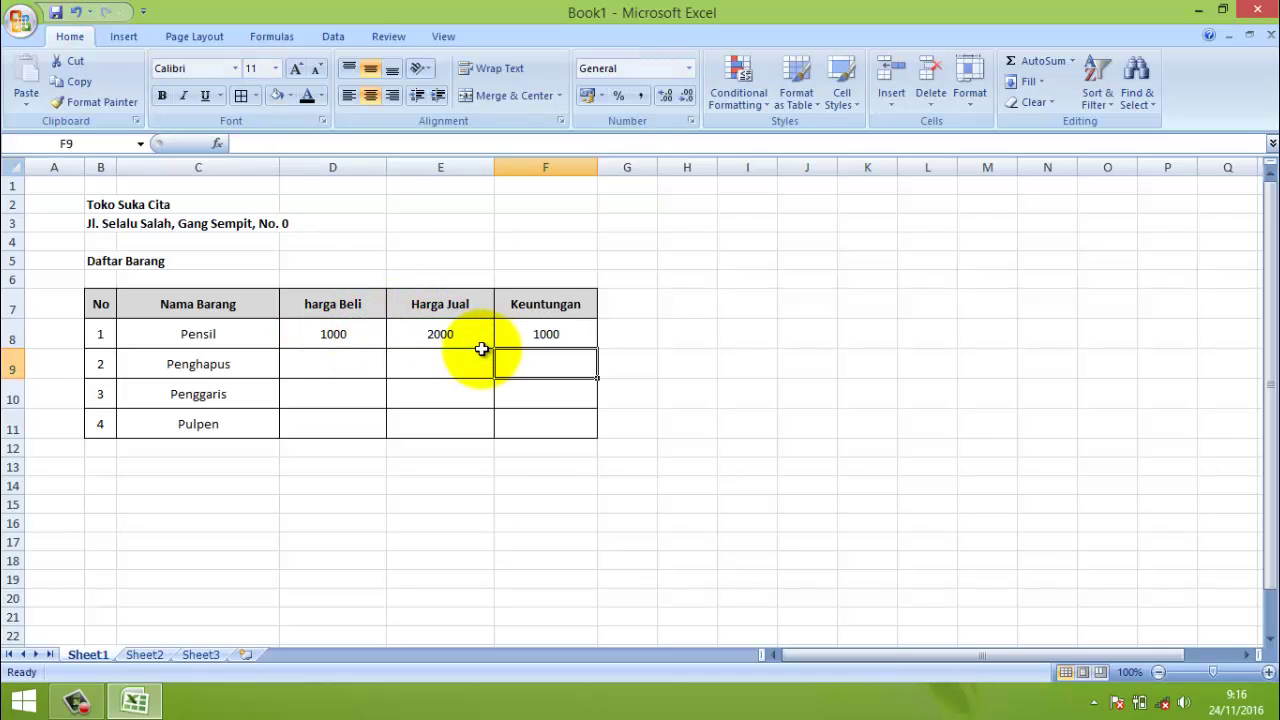
click(525, 333)
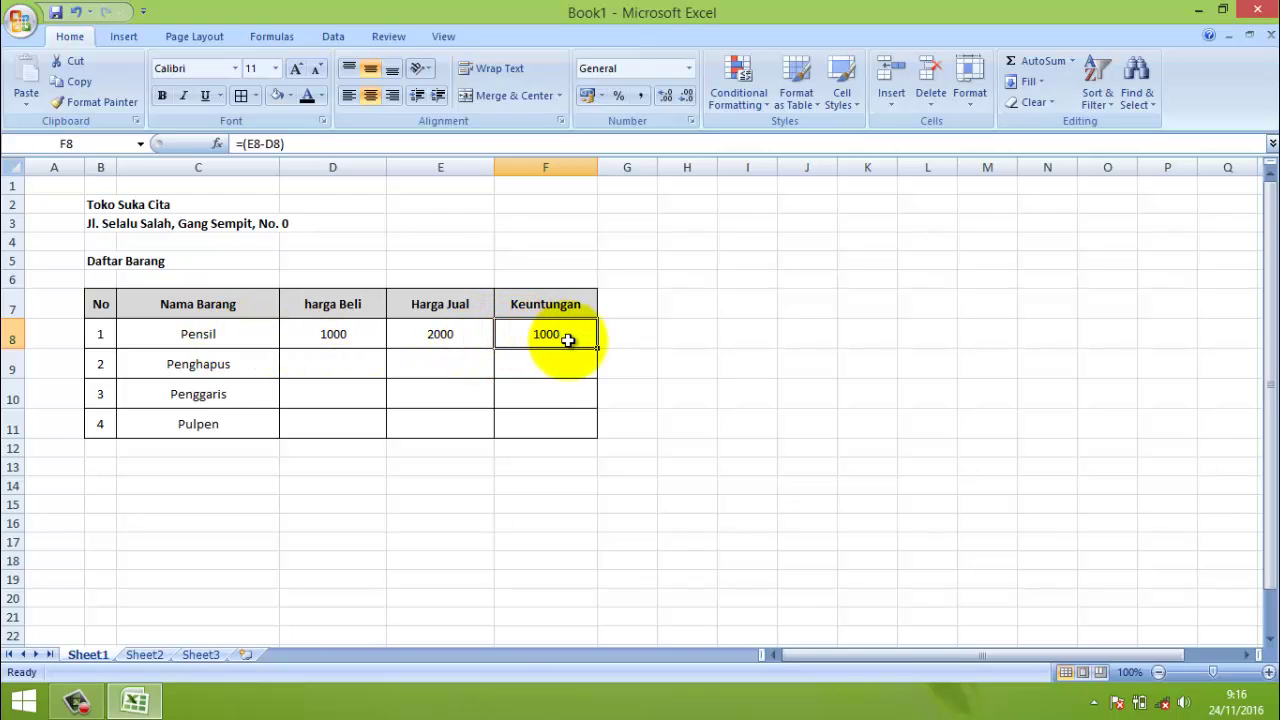
click(434, 334)
click(334, 334)
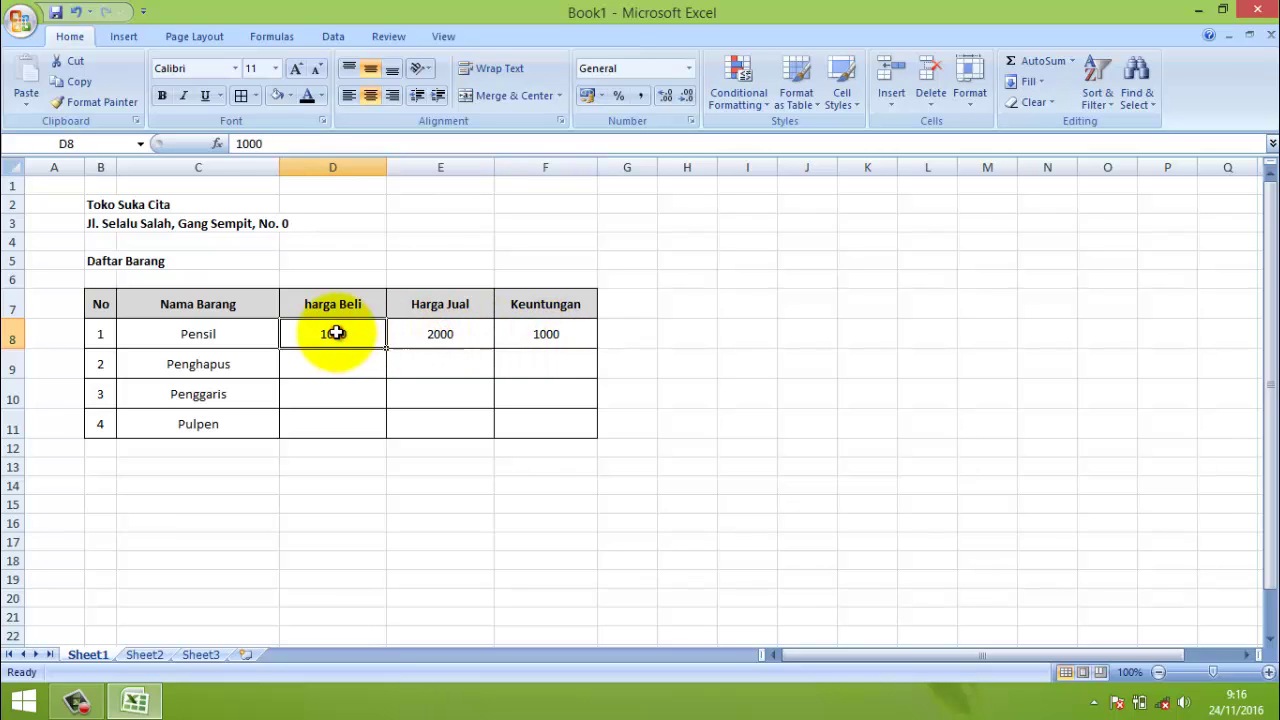
- Enter the prices for Penghapus: 500 as the purchase price in D9 and 1000 as the selling price in E9
click(347, 359)
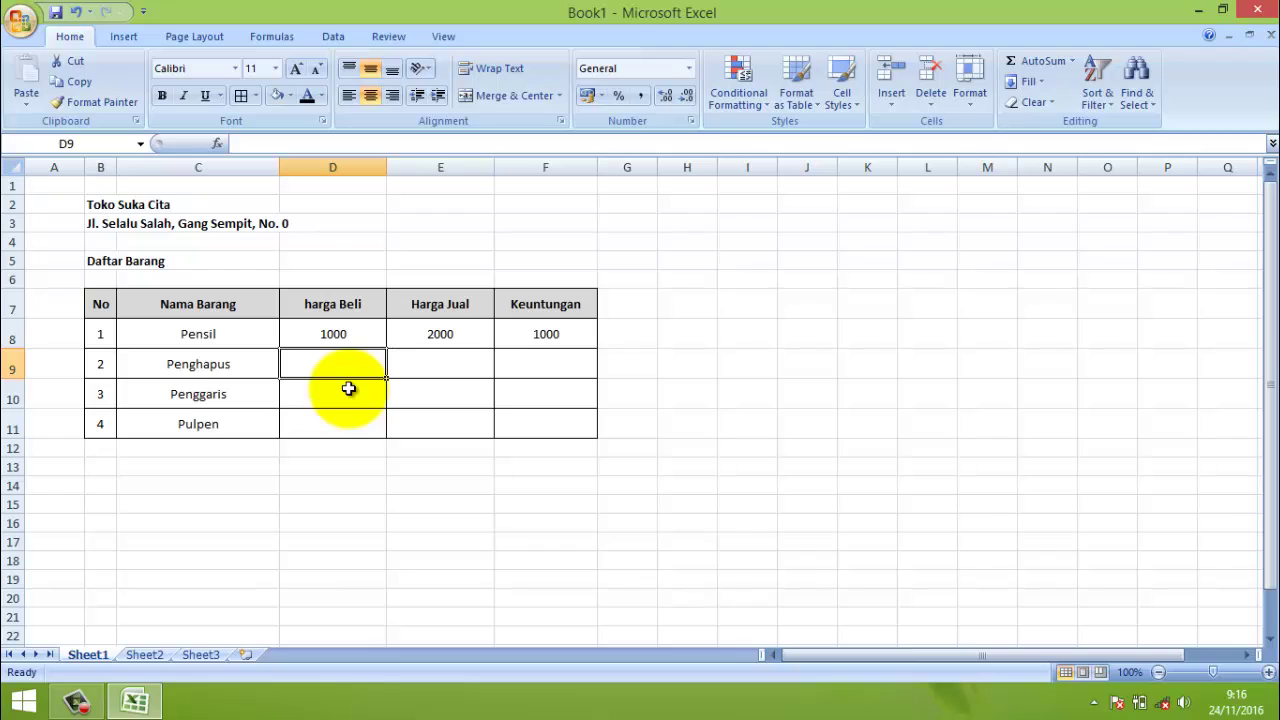
text(50)
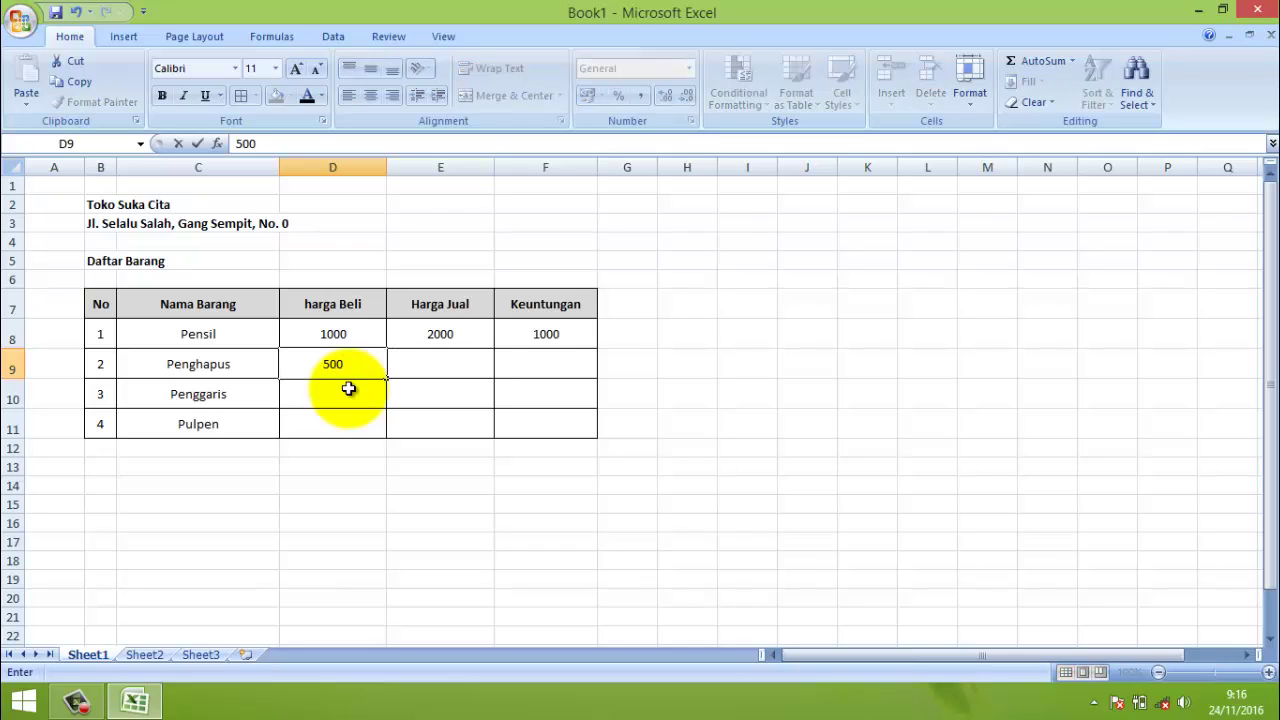
text(0)
click(430, 368)
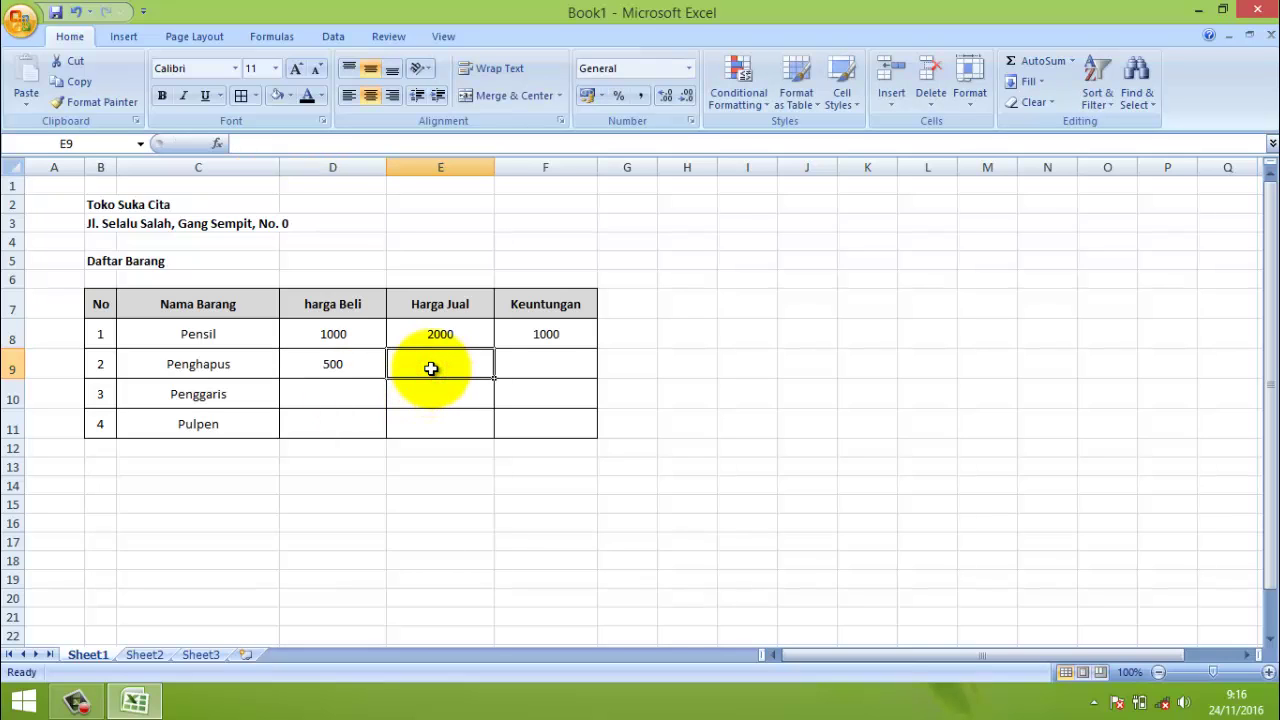
text(100)
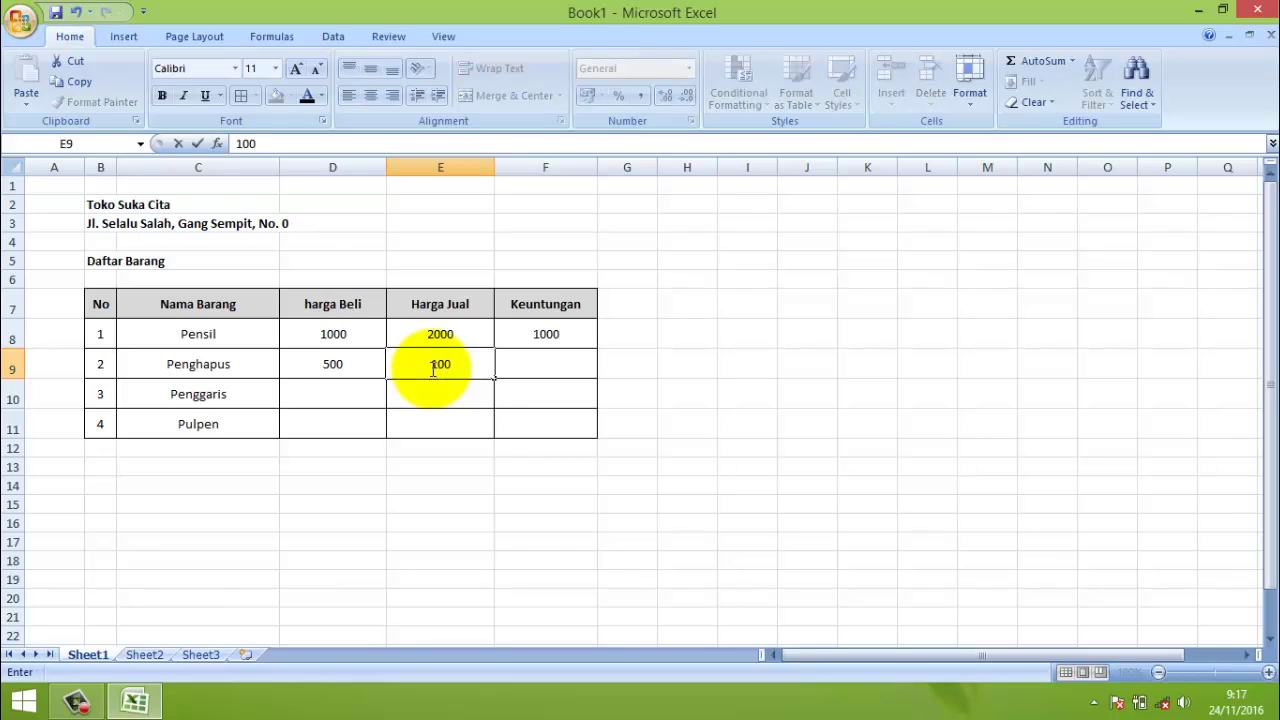
text(0)
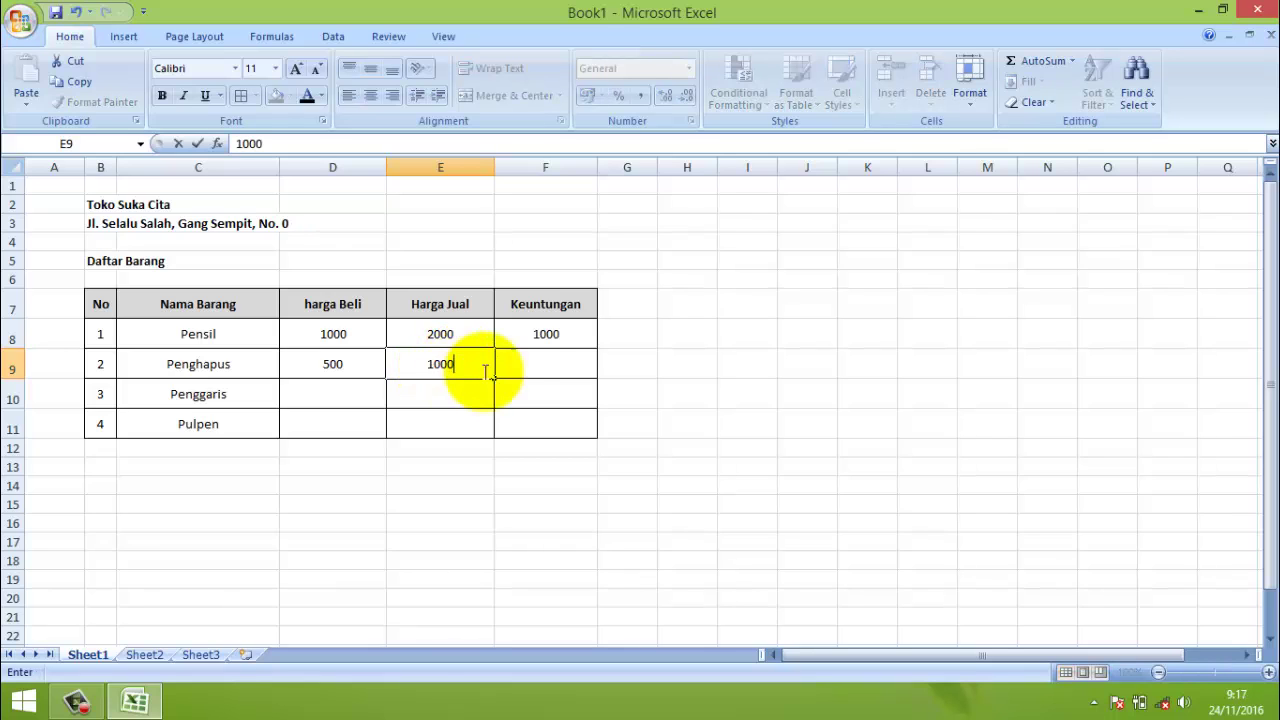
- Enter the prices for Penggaris: 2000 as the purchase price in D10 and 3500 as the selling price in E10
click(336, 391)
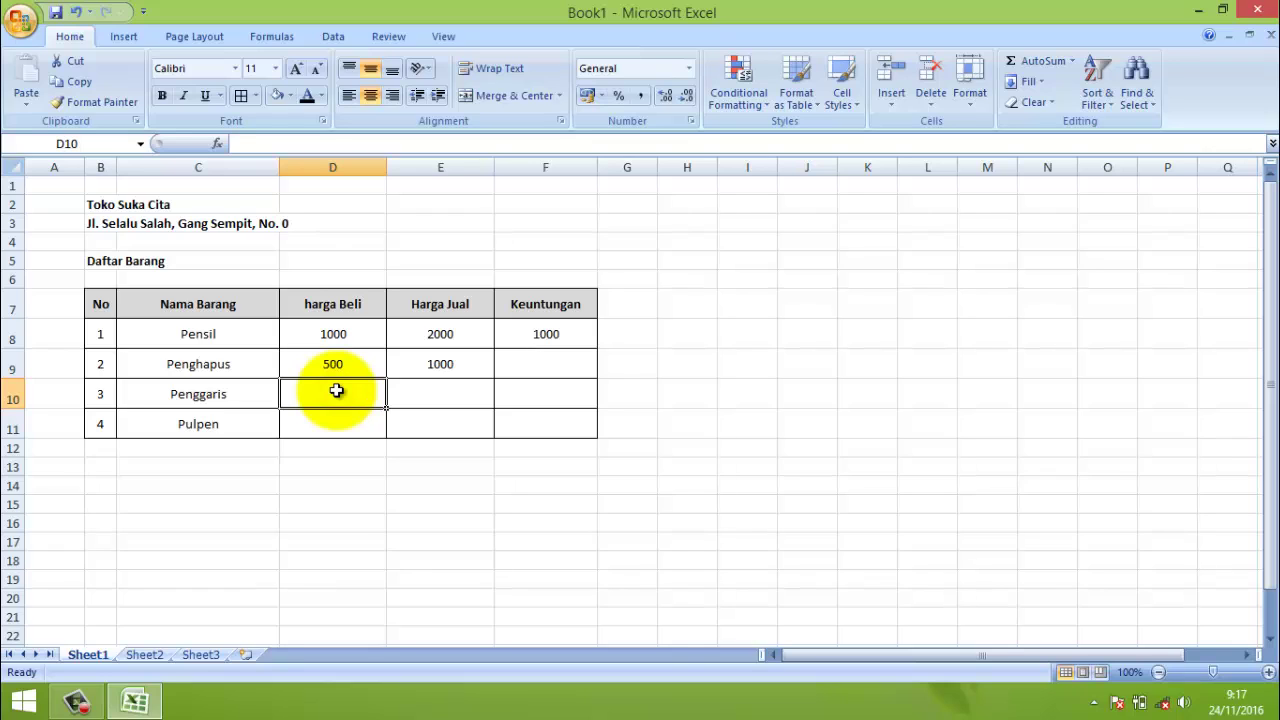
text(200)
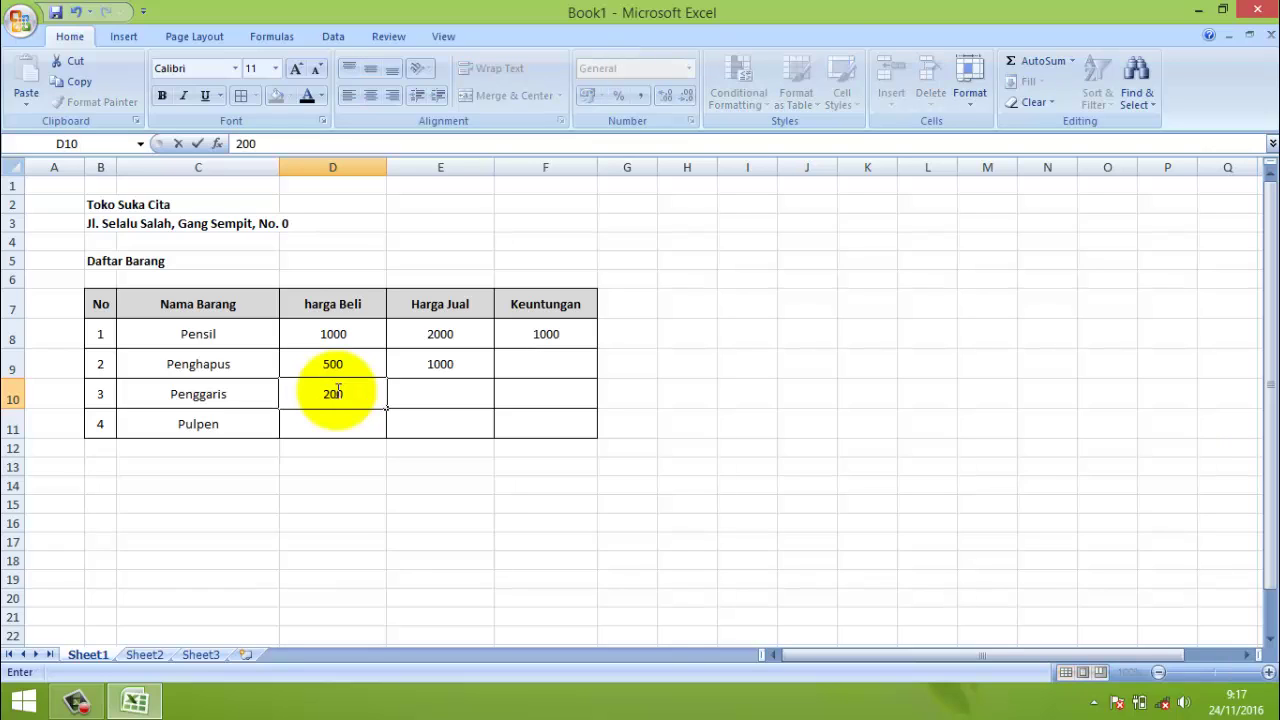
text(0)
click(456, 390)
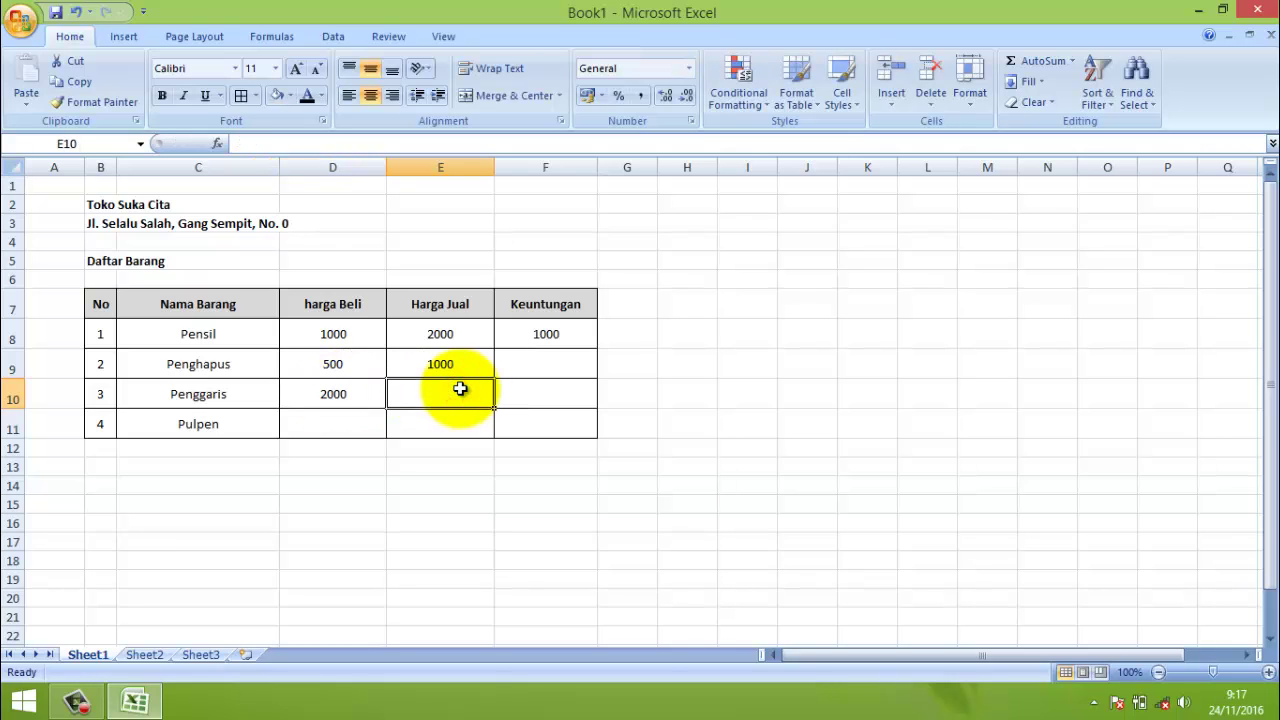
text(200)
key(BackSpace)
key(BackSpace)
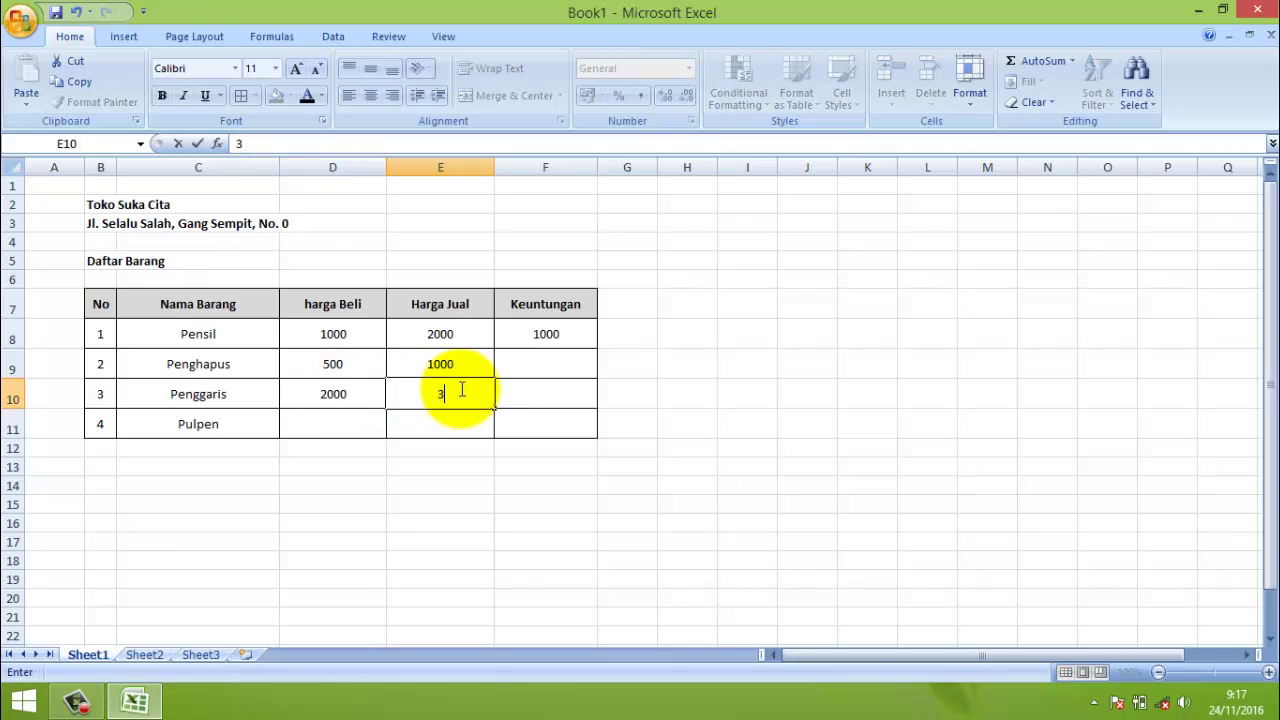
text(500)
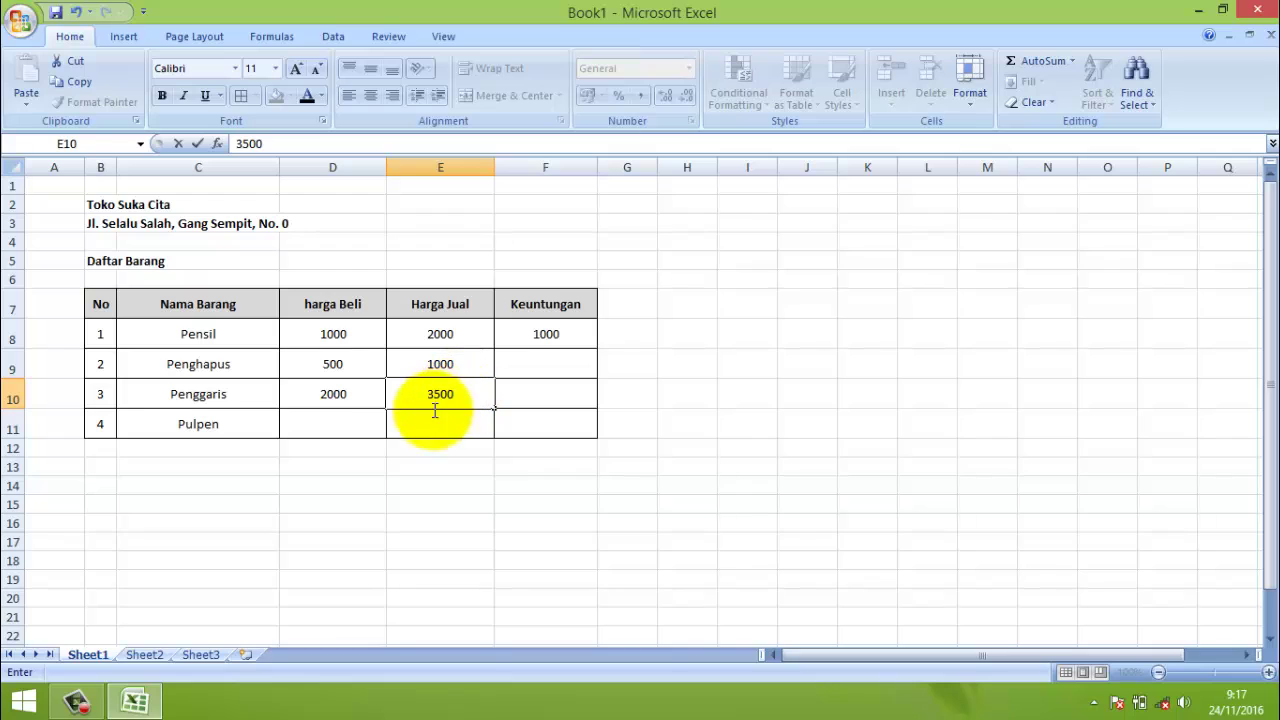
- Enter the prices for Pulpen: 1500 as the purchase price in D11 and 3000 as the selling price in E11
click(324, 435)
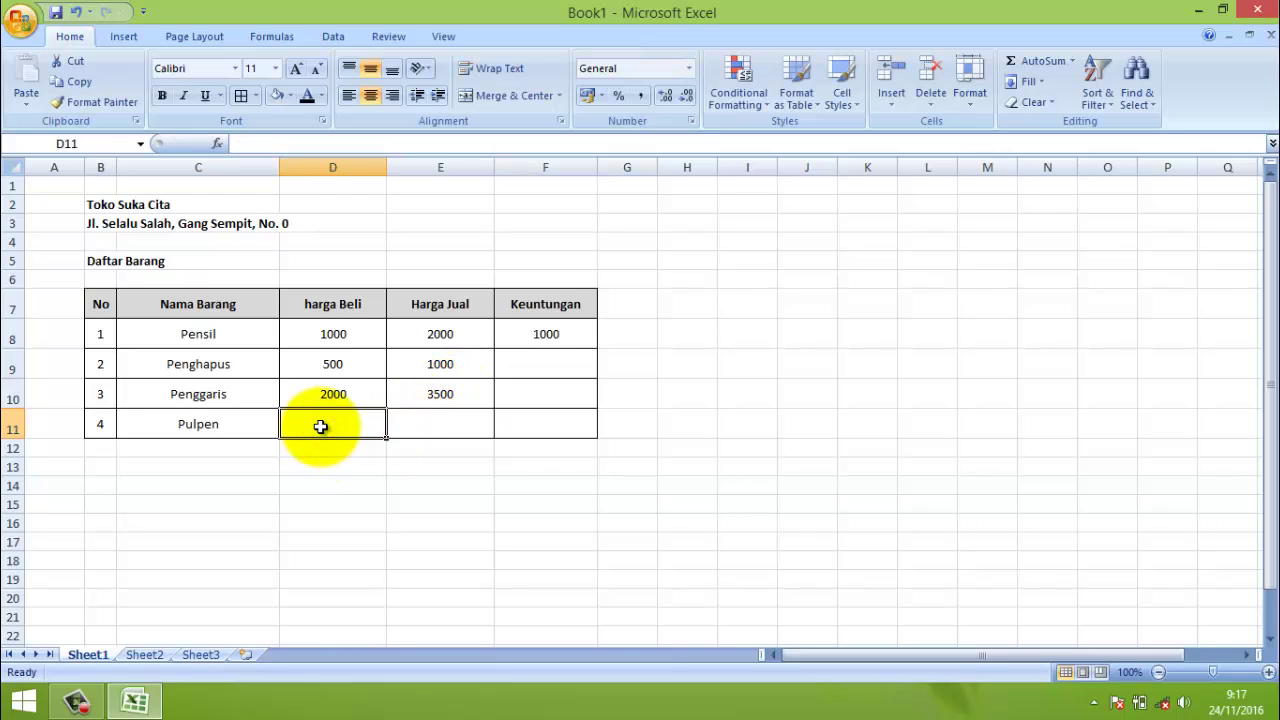
click(229, 343)
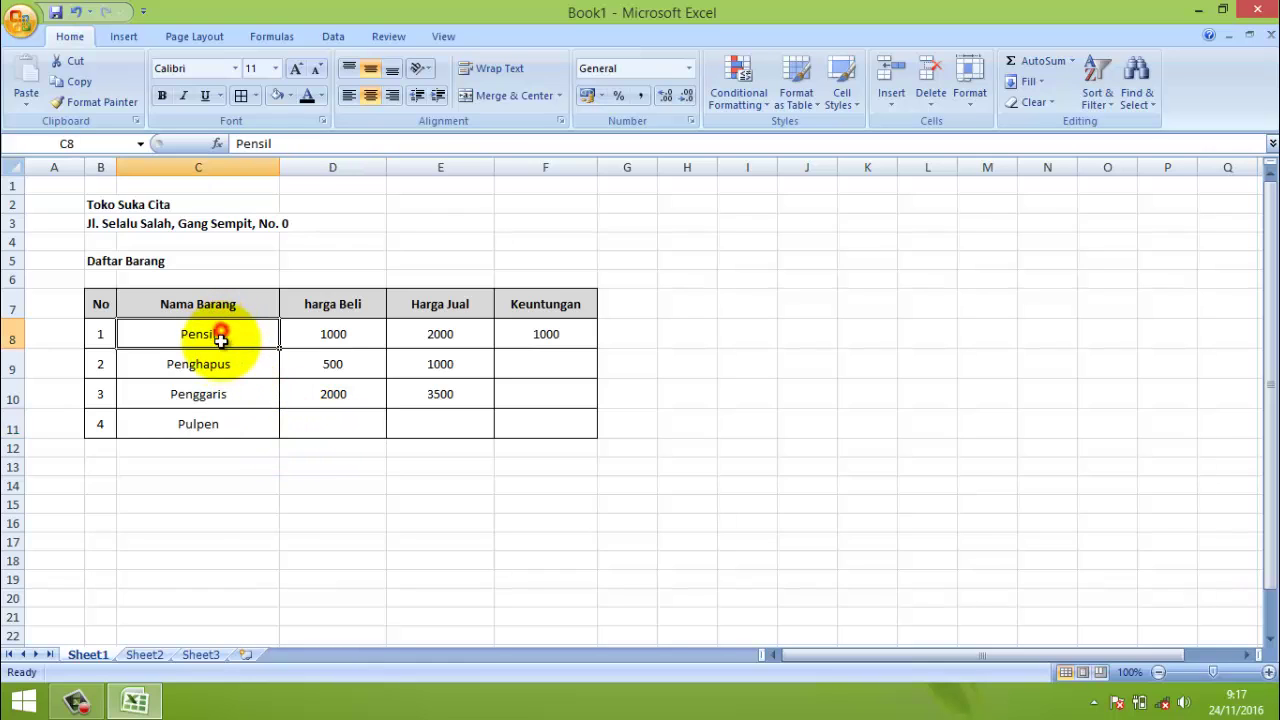
click(230, 433)
click(322, 428)
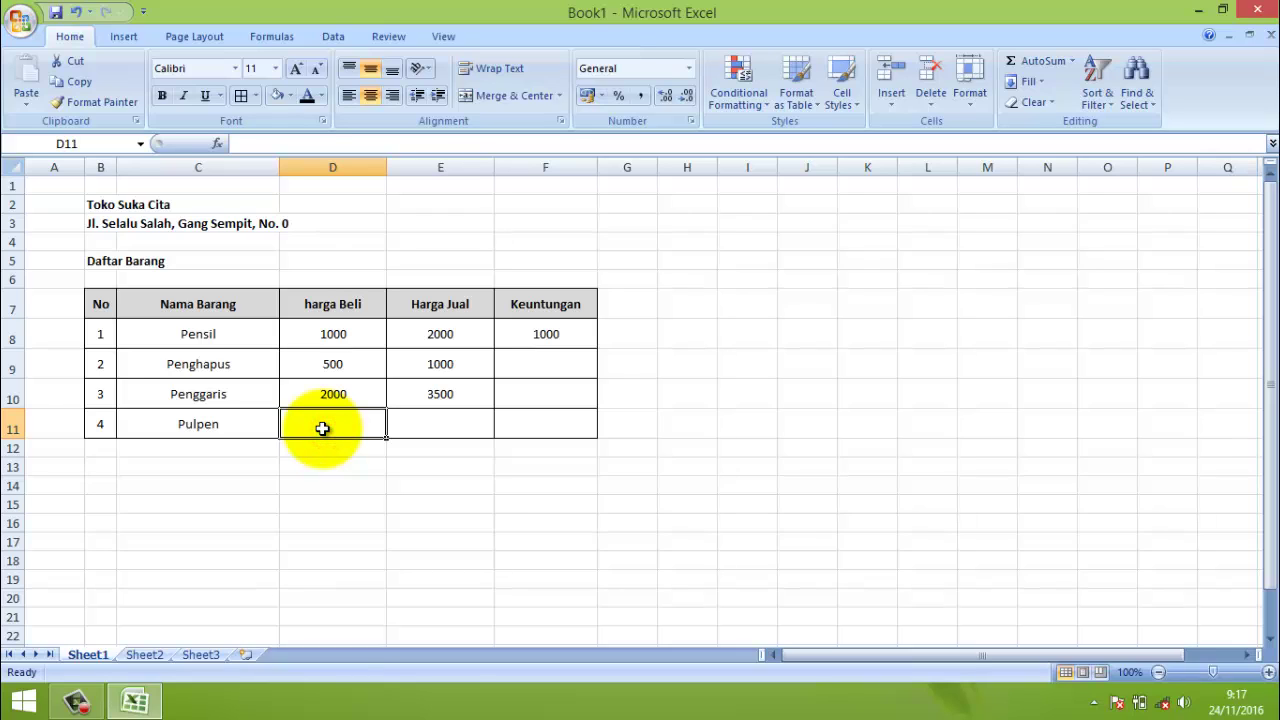
text(15)
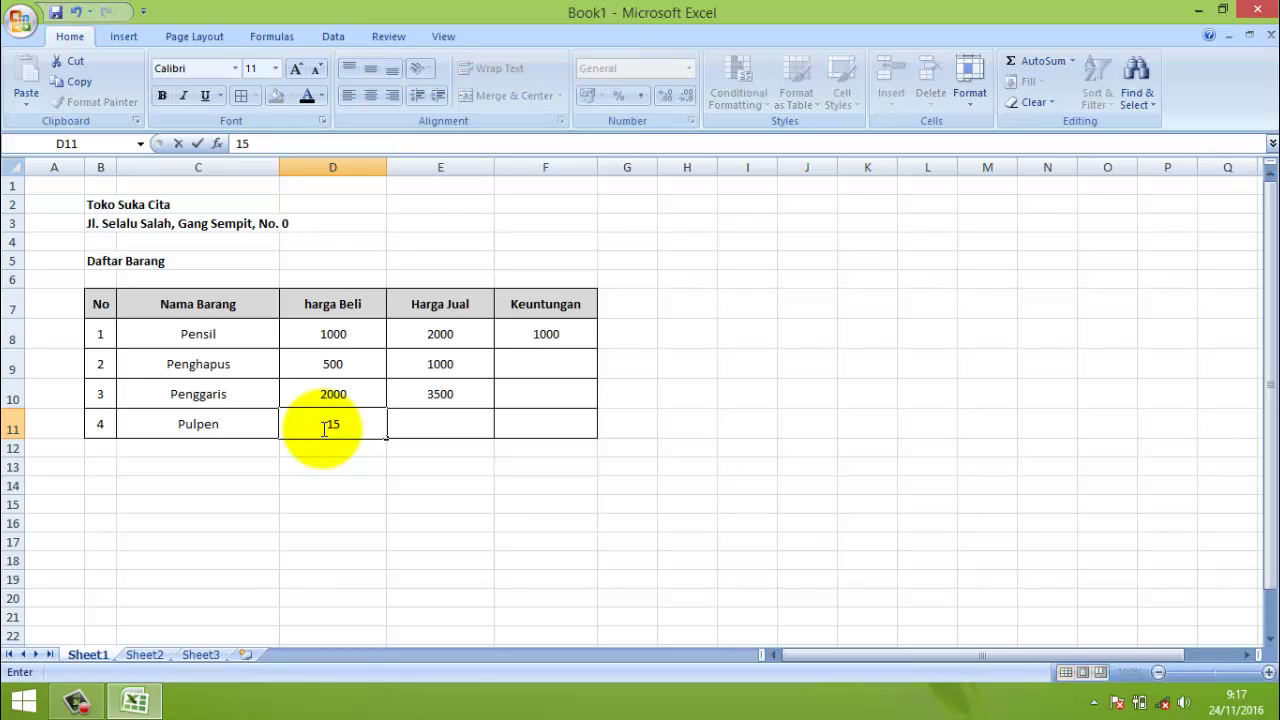
text(00)
key(Tab)
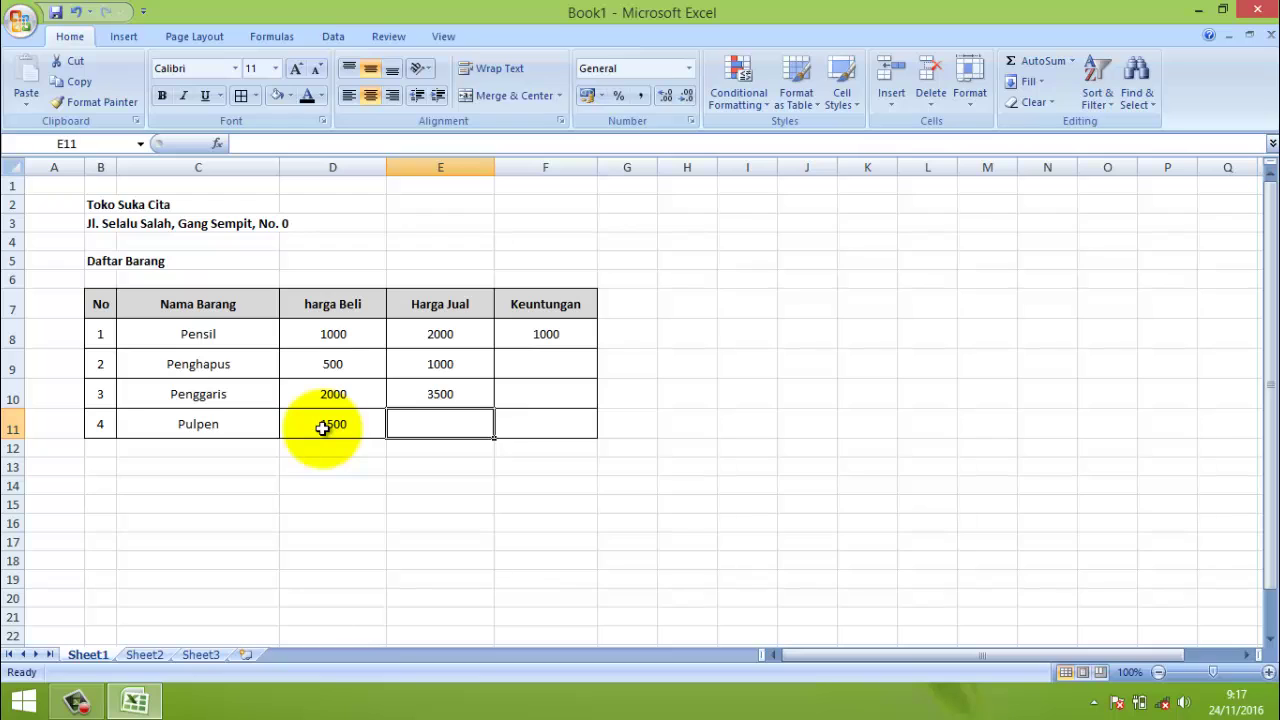
text(300)
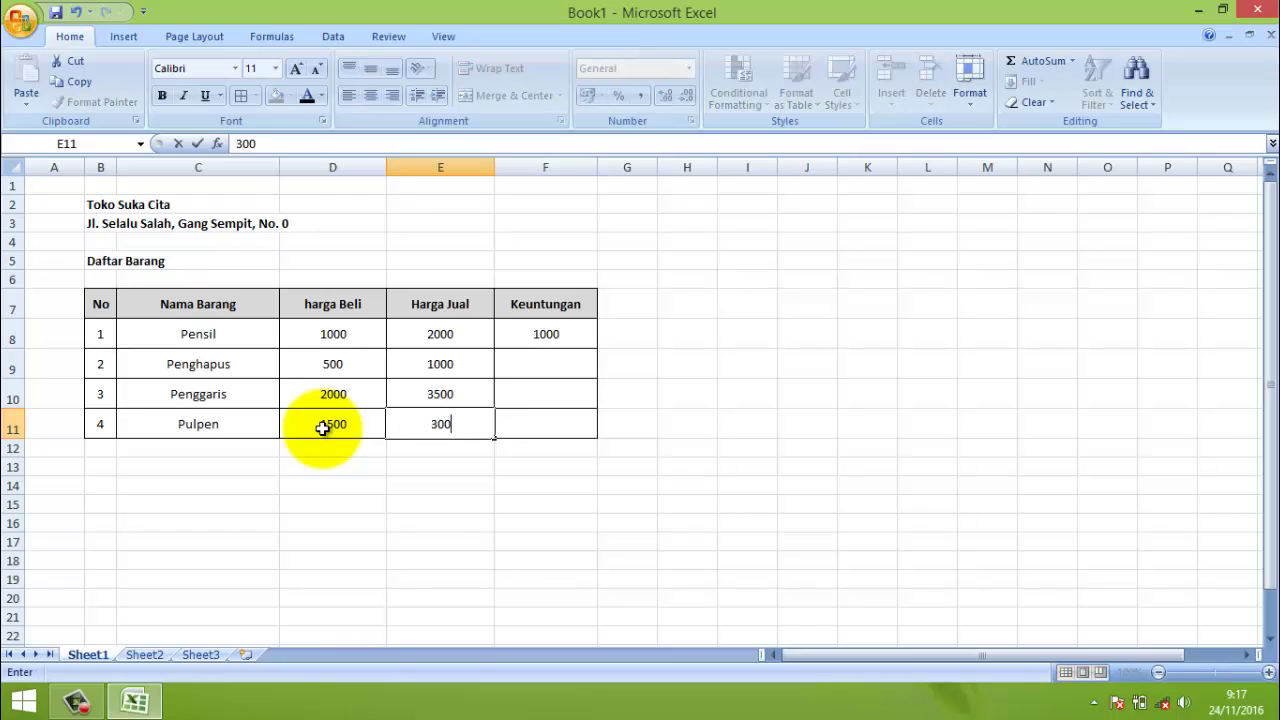
text(0)
- Fill the profit formula from F8 down to F11 and check the copied formula in F9
click(520, 366)
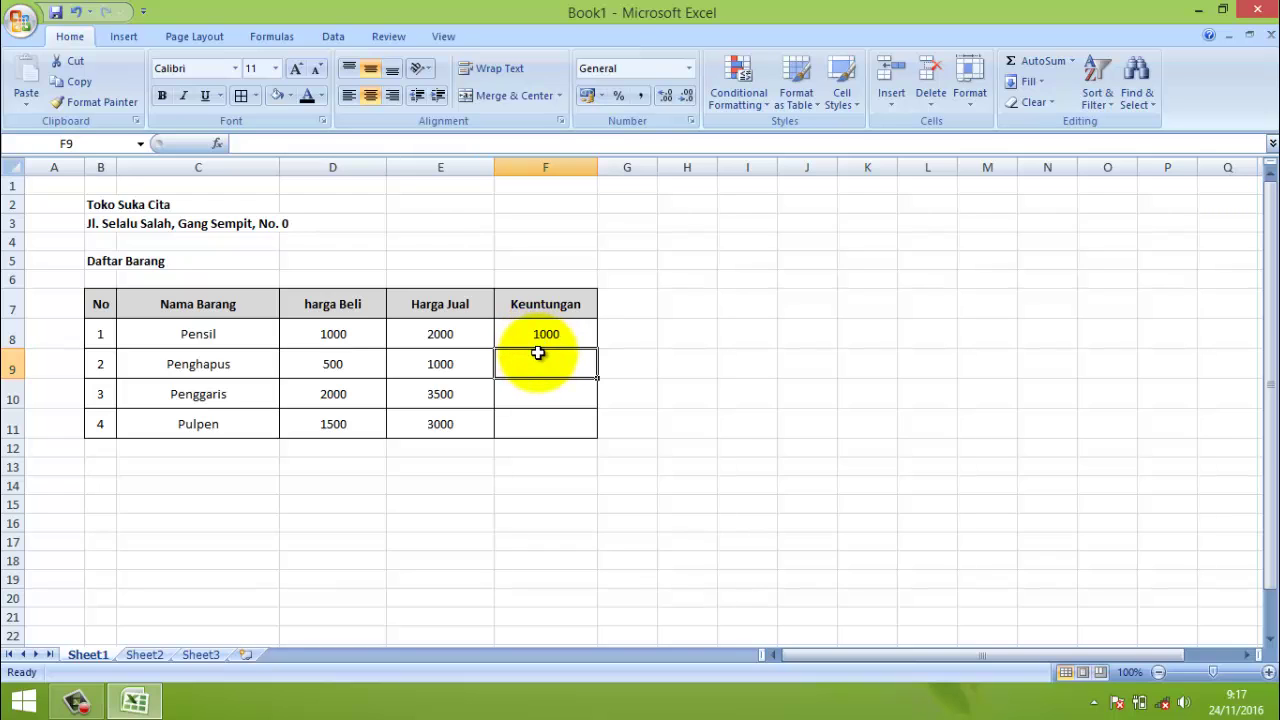
click(543, 333)
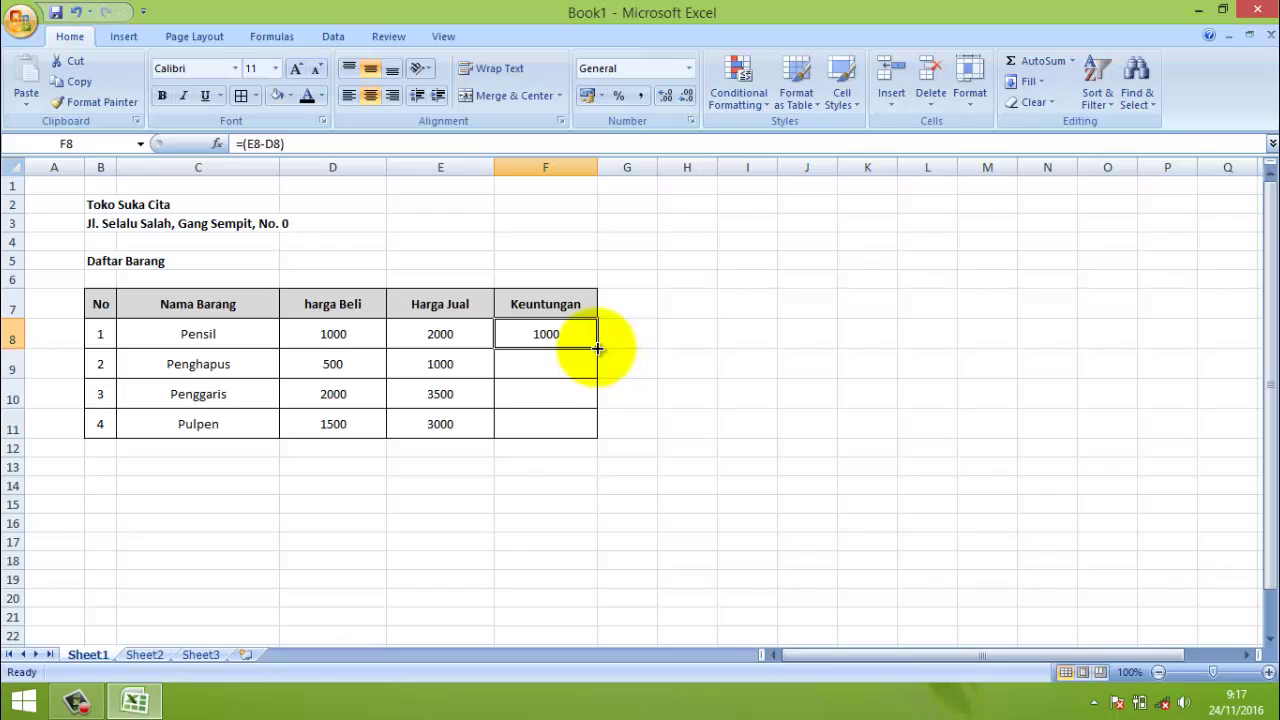
drag(596, 346, 600, 434)
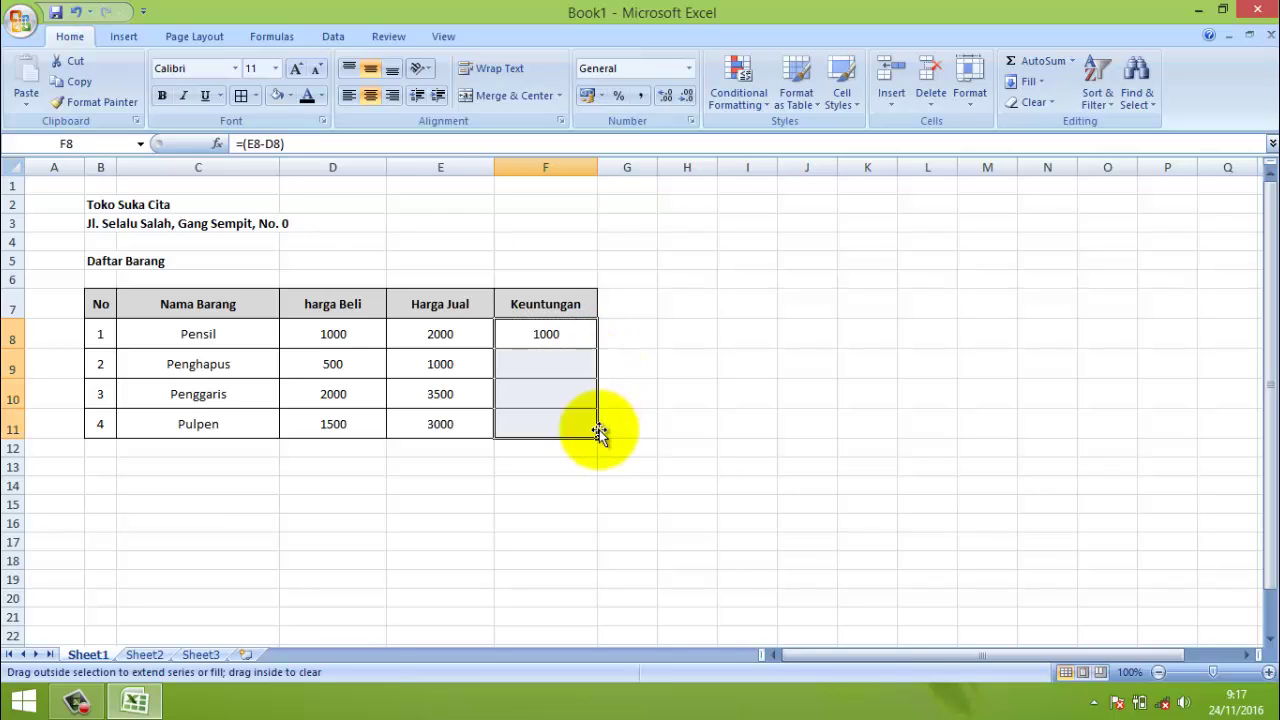
click(614, 371)
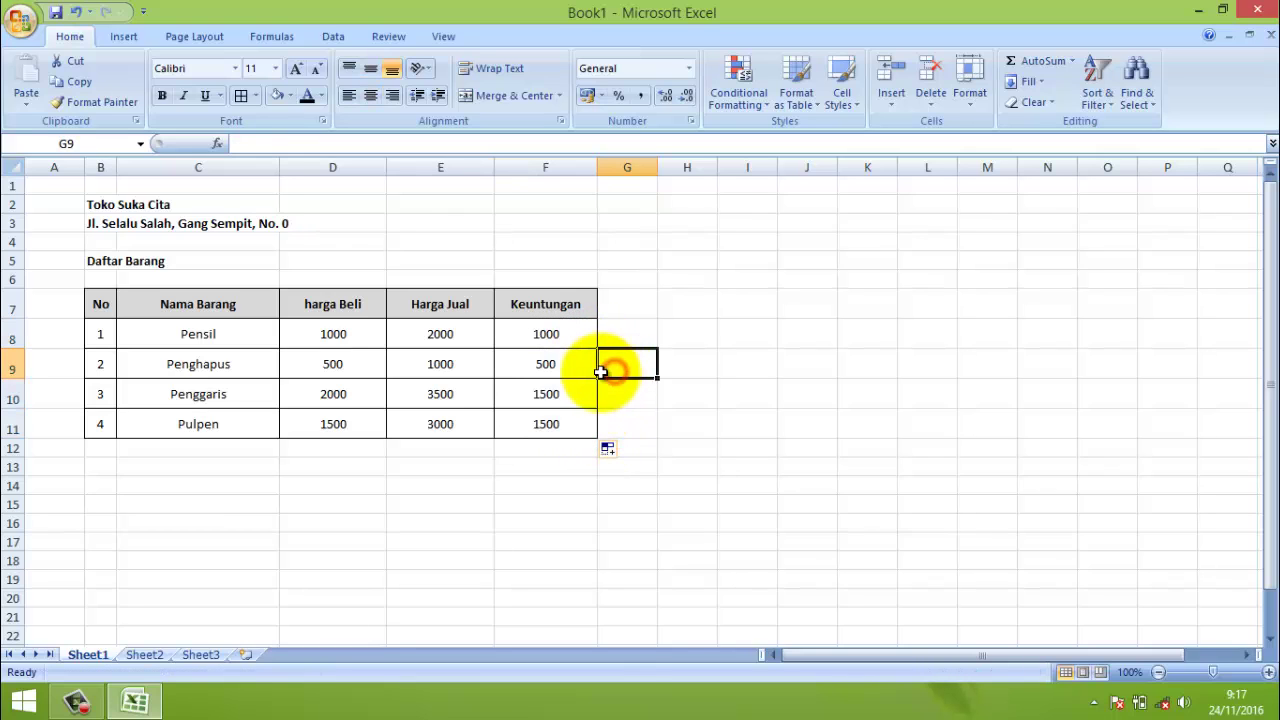
click(547, 371)
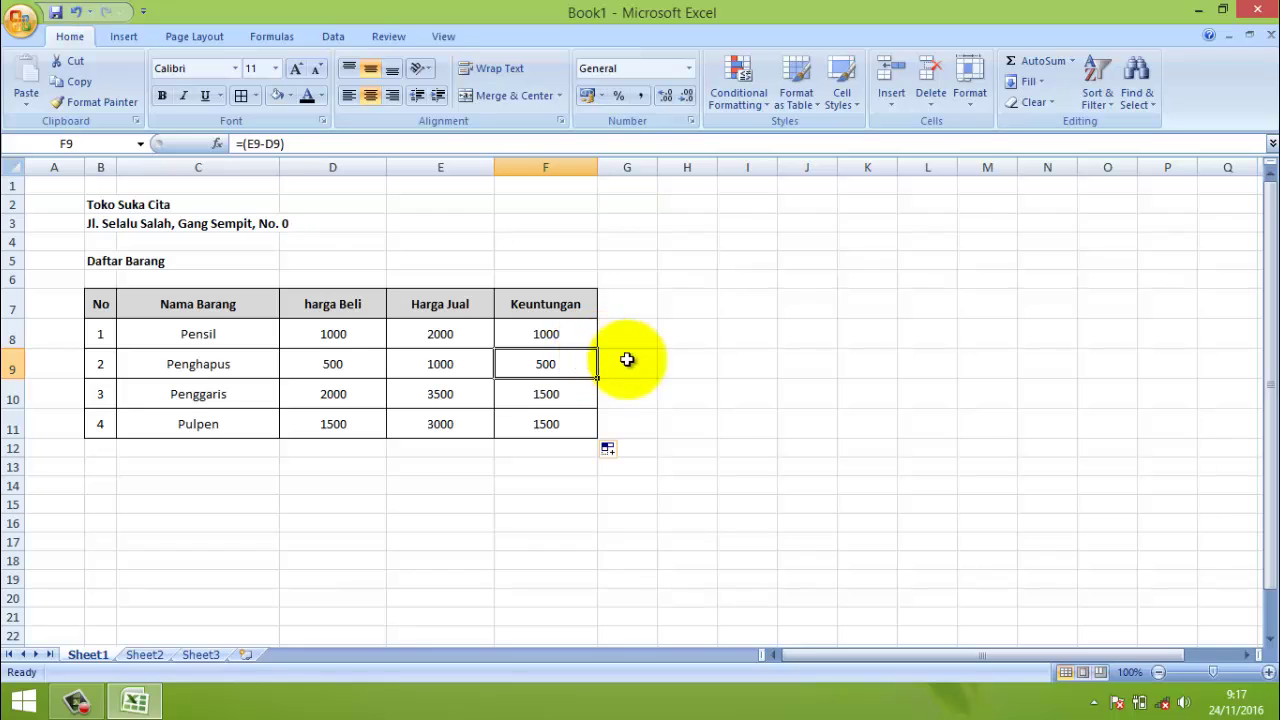
- Apply the Accounting number format to the price and profit cells D8:F11
click(332, 334)
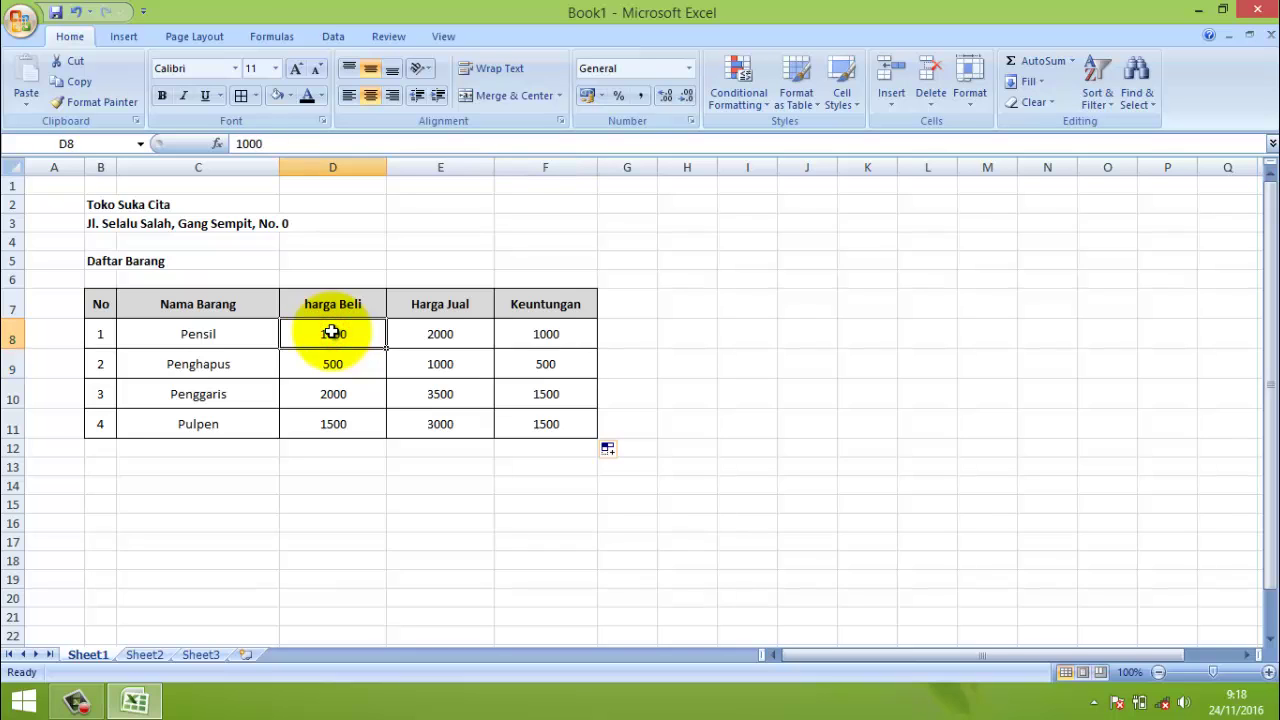
click(690, 69)
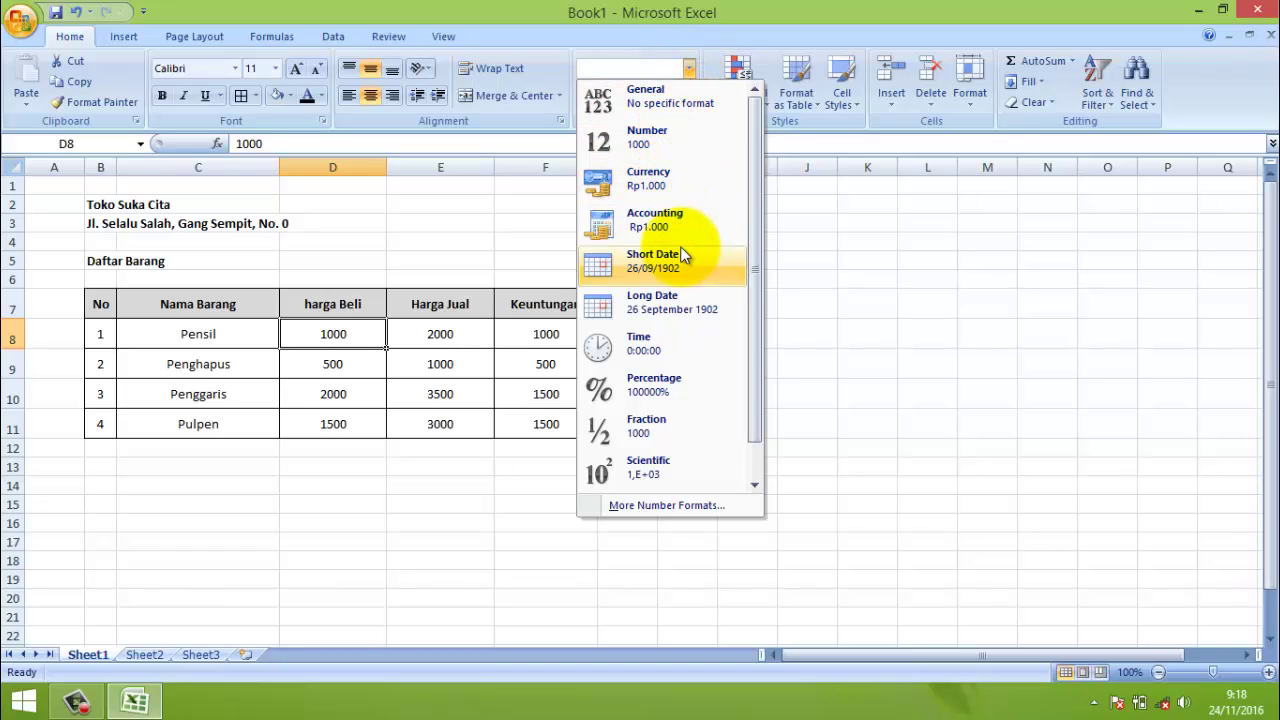
click(796, 266)
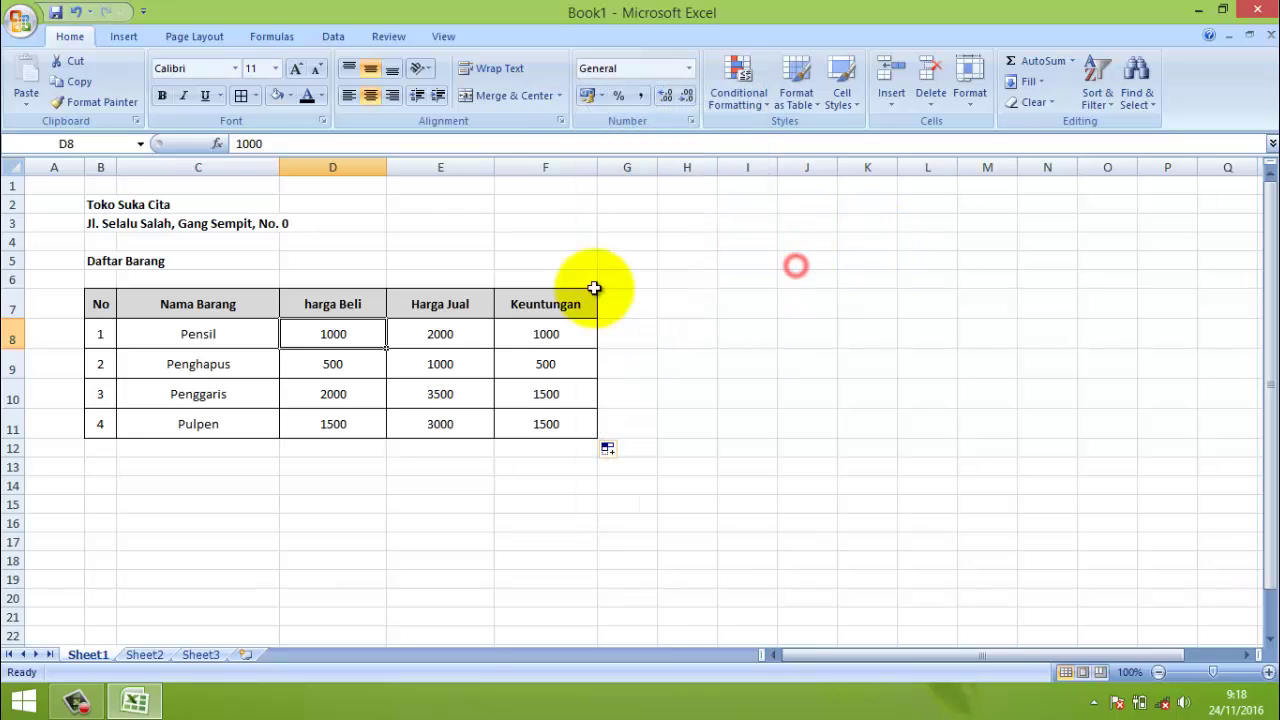
drag(330, 334, 517, 417)
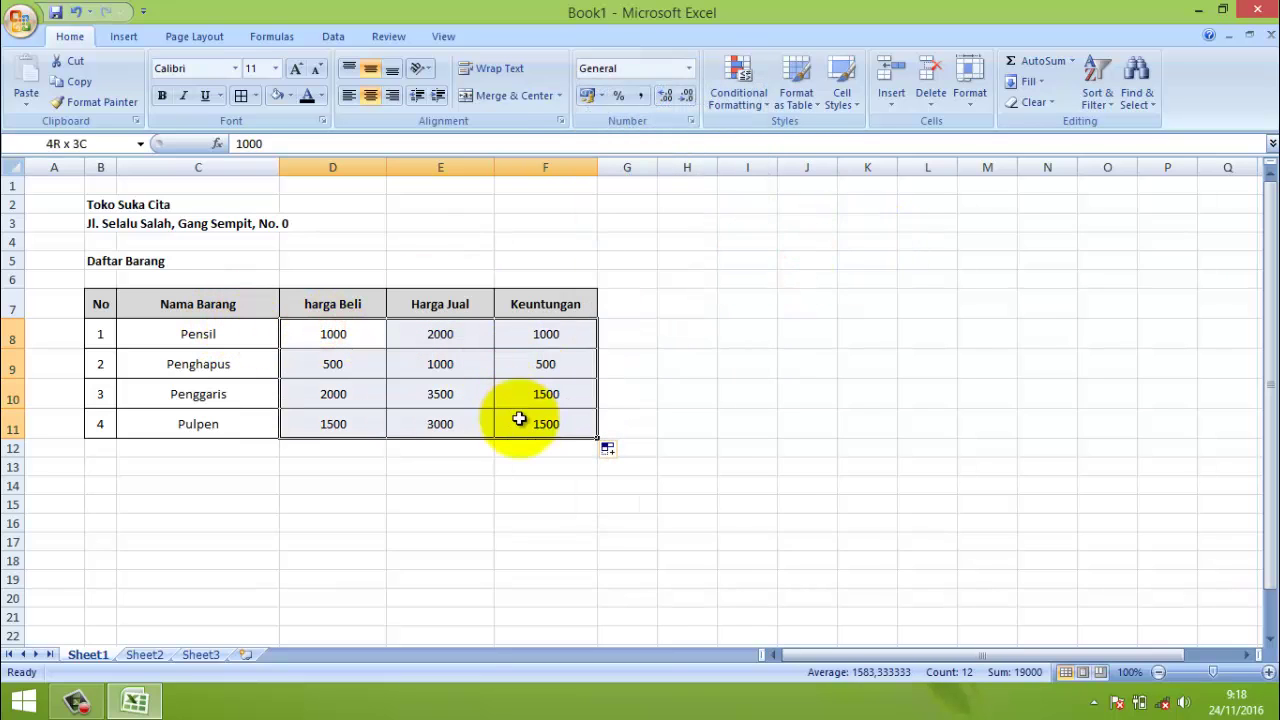
click(689, 68)
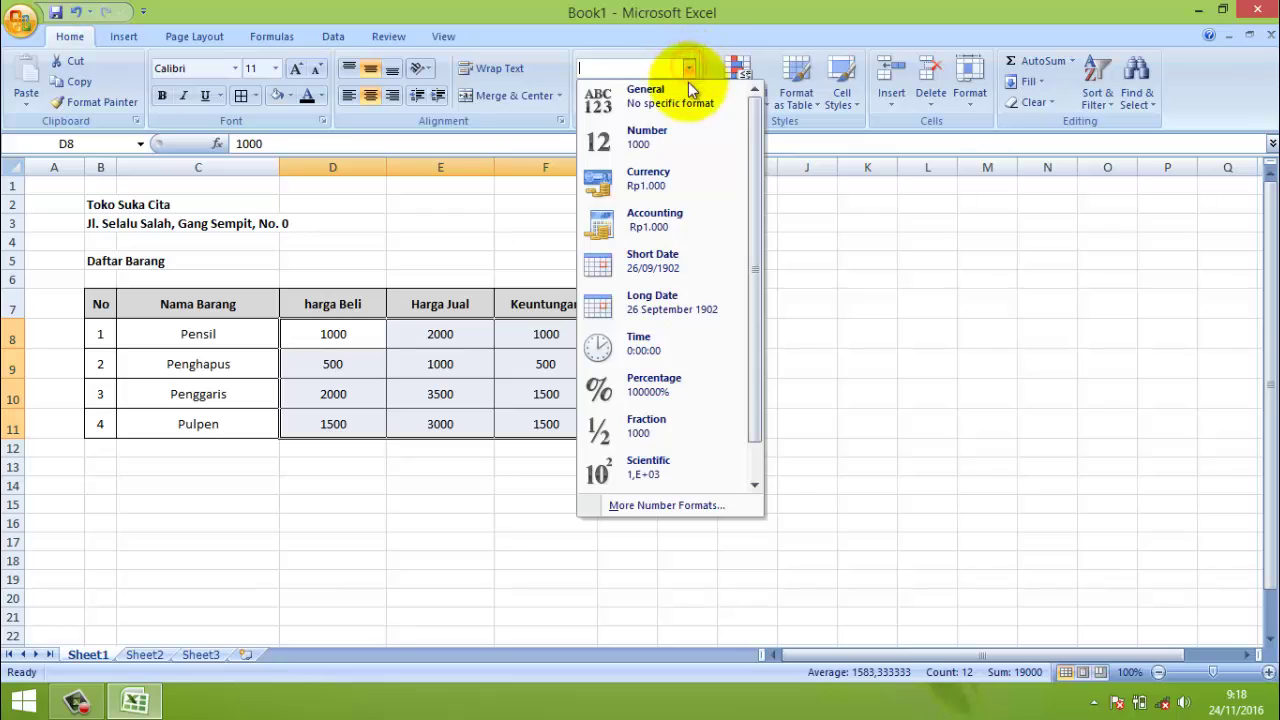
click(665, 220)
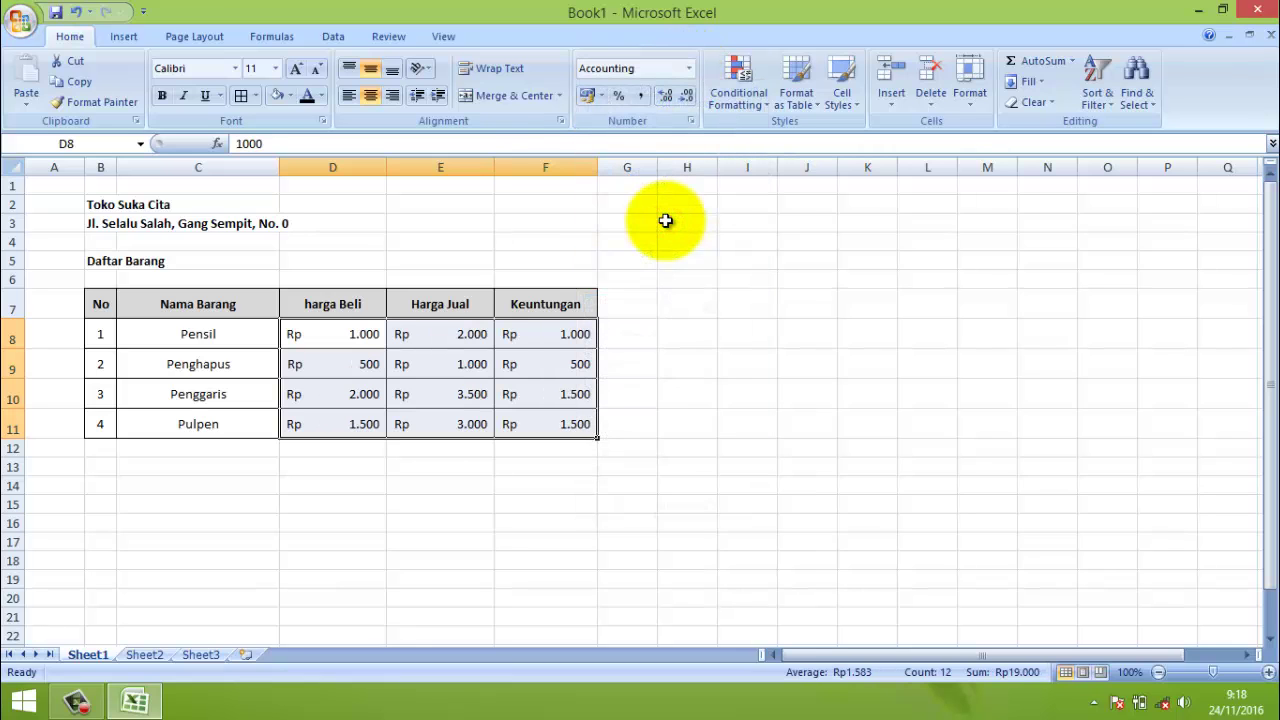
click(660, 332)
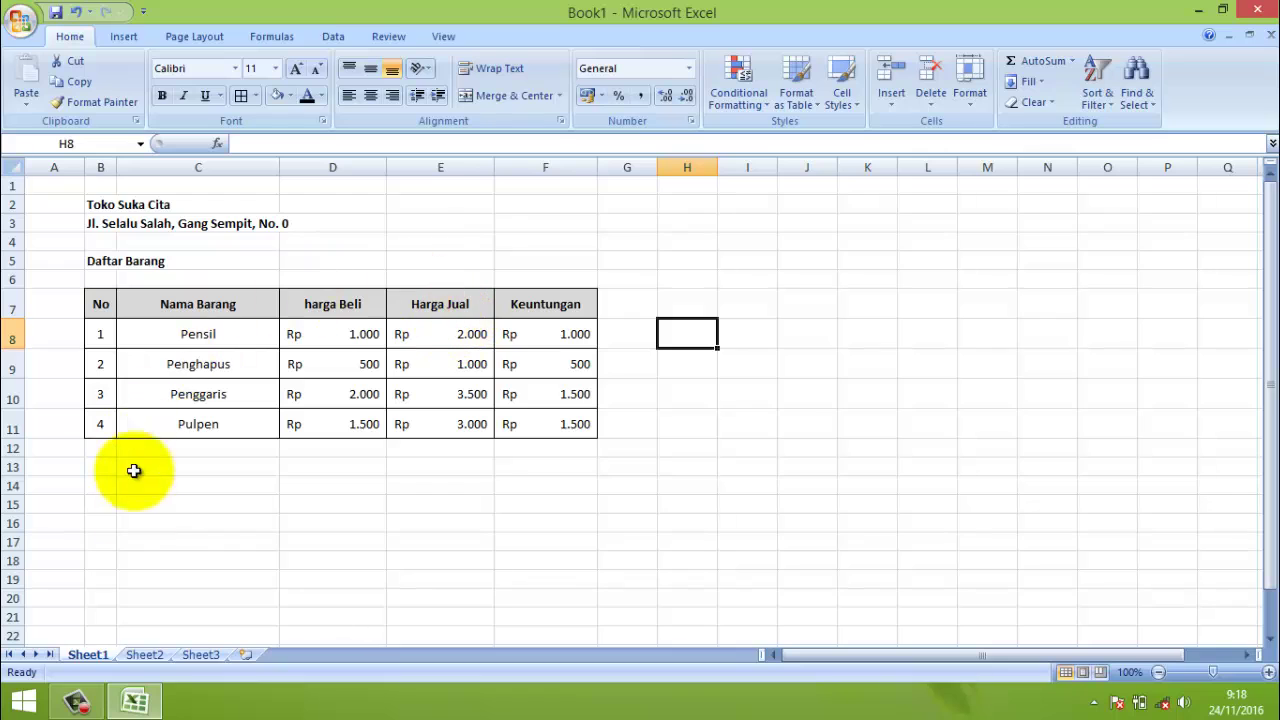
- Rename the worksheet Sheet1 as Barang
double_click(90, 655)
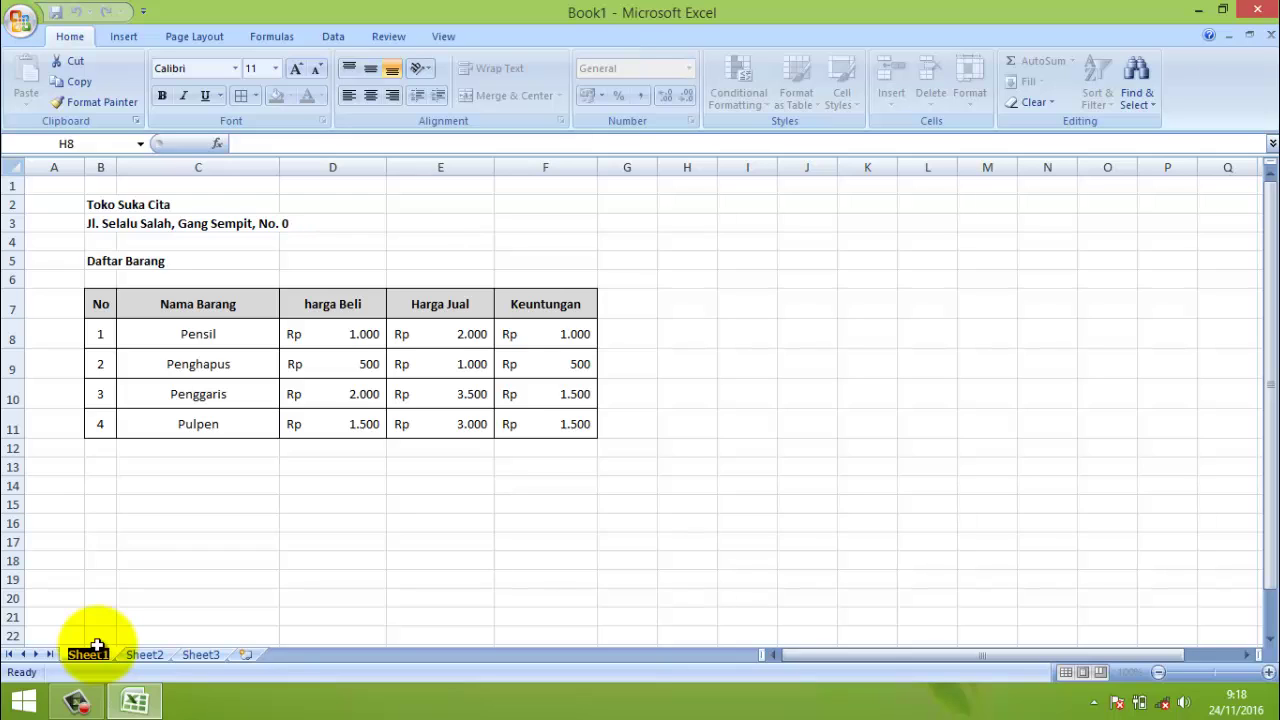
text(Bara)
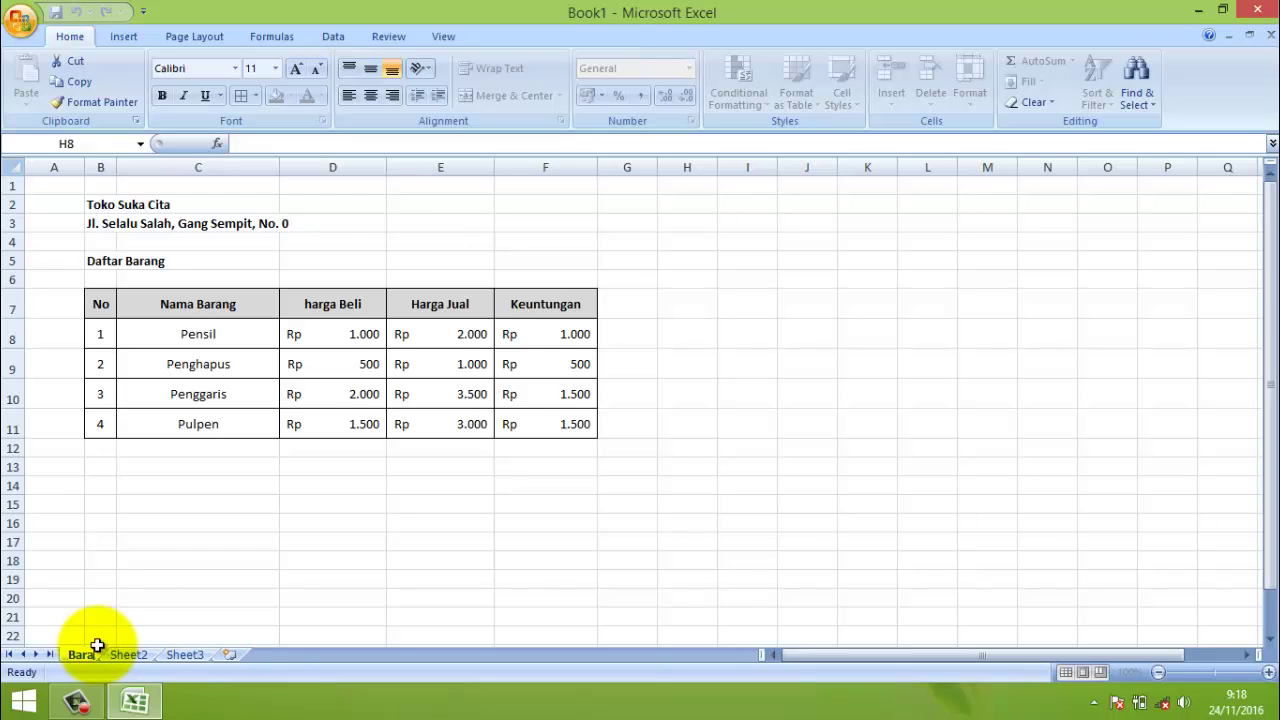
text(ng)
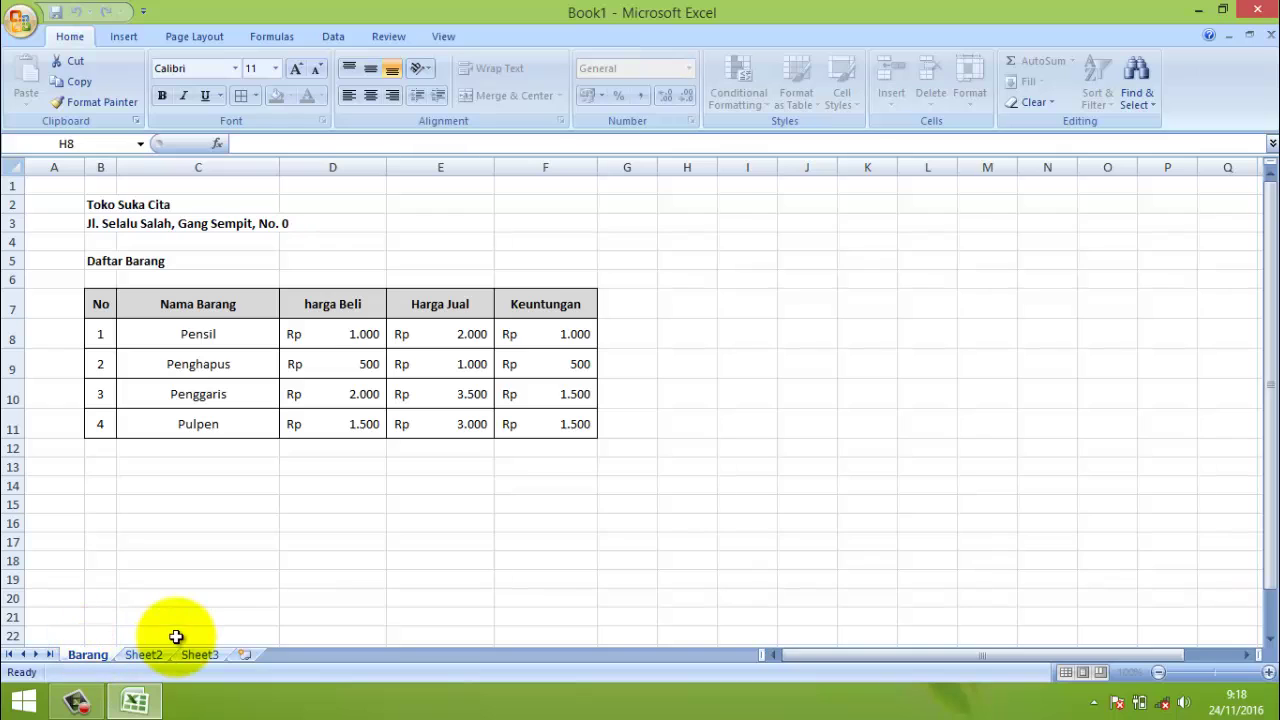
click(175, 636)
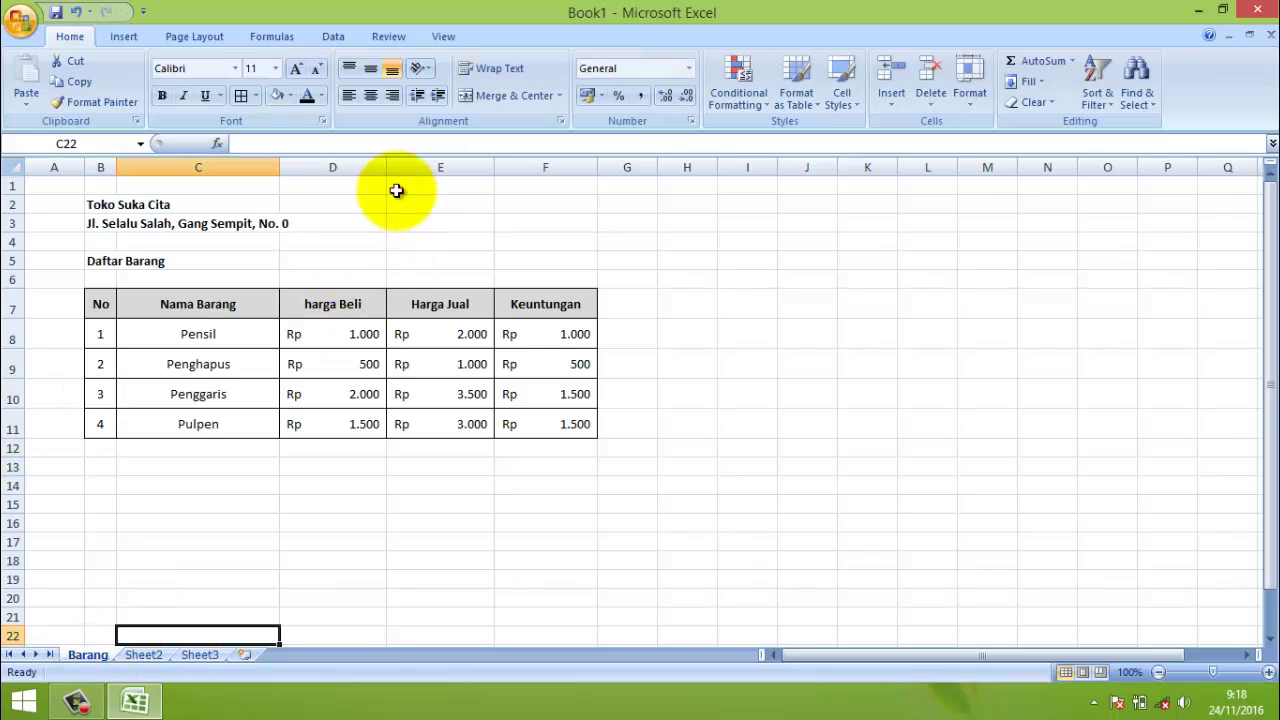
- Enter the title Transaksi Penjualan in cell B2 of Sheet2
click(148, 654)
click(117, 218)
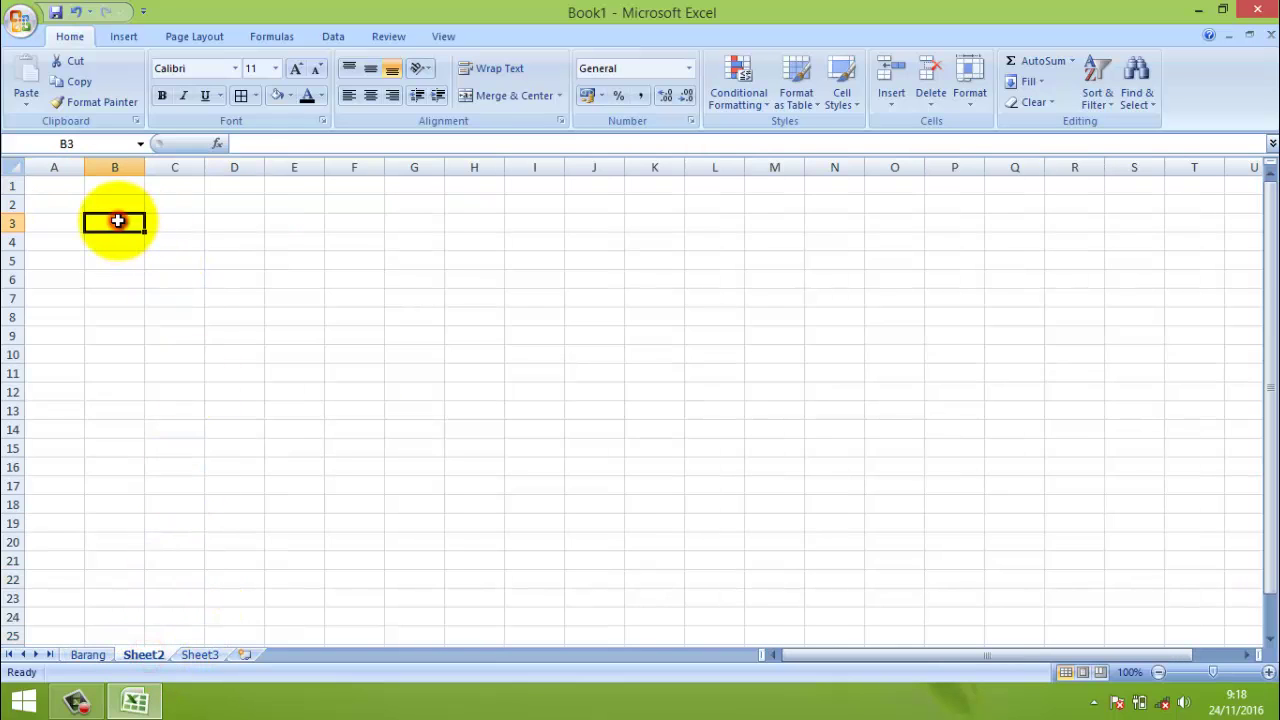
click(116, 207)
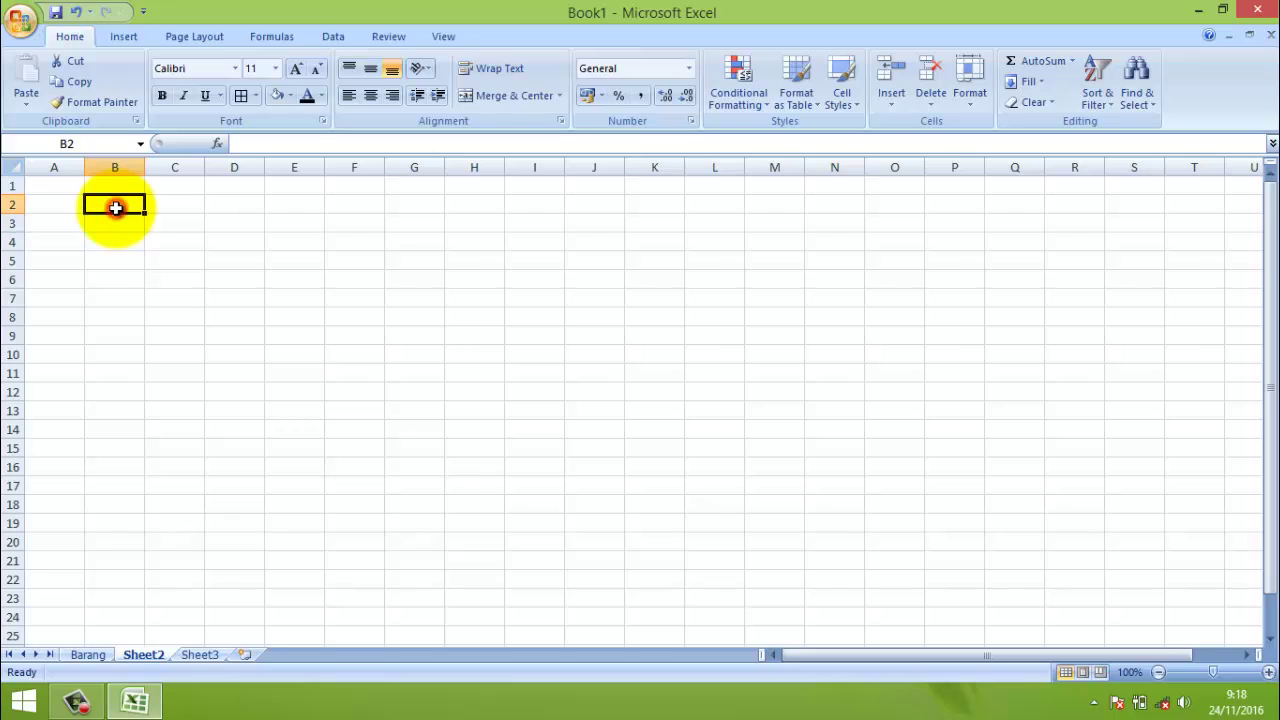
text(Tran)
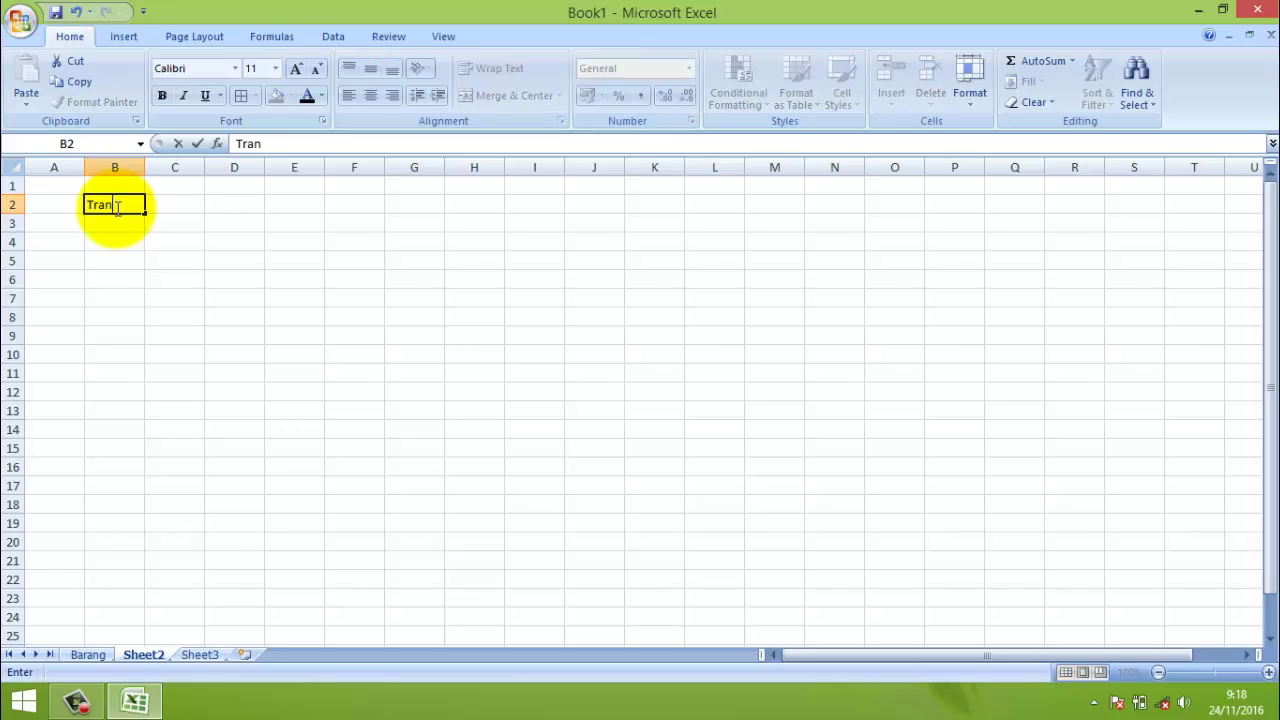
text(saks)
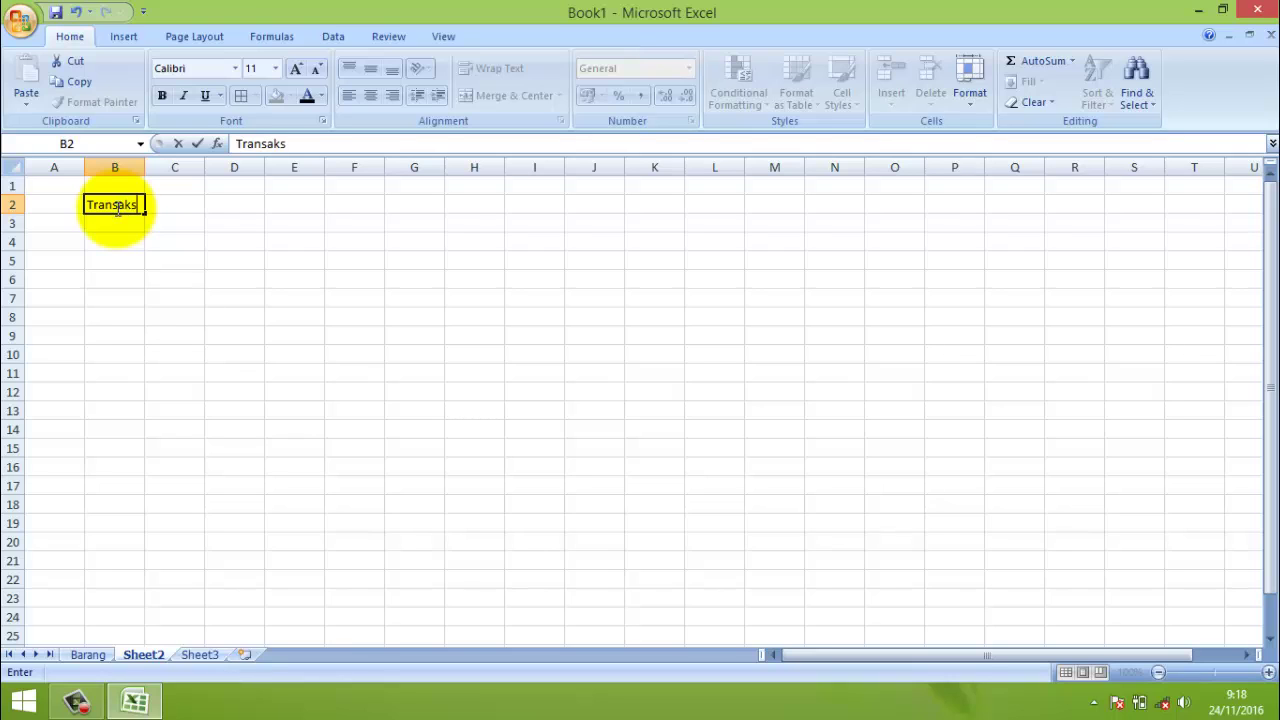
text(i Penjualan)
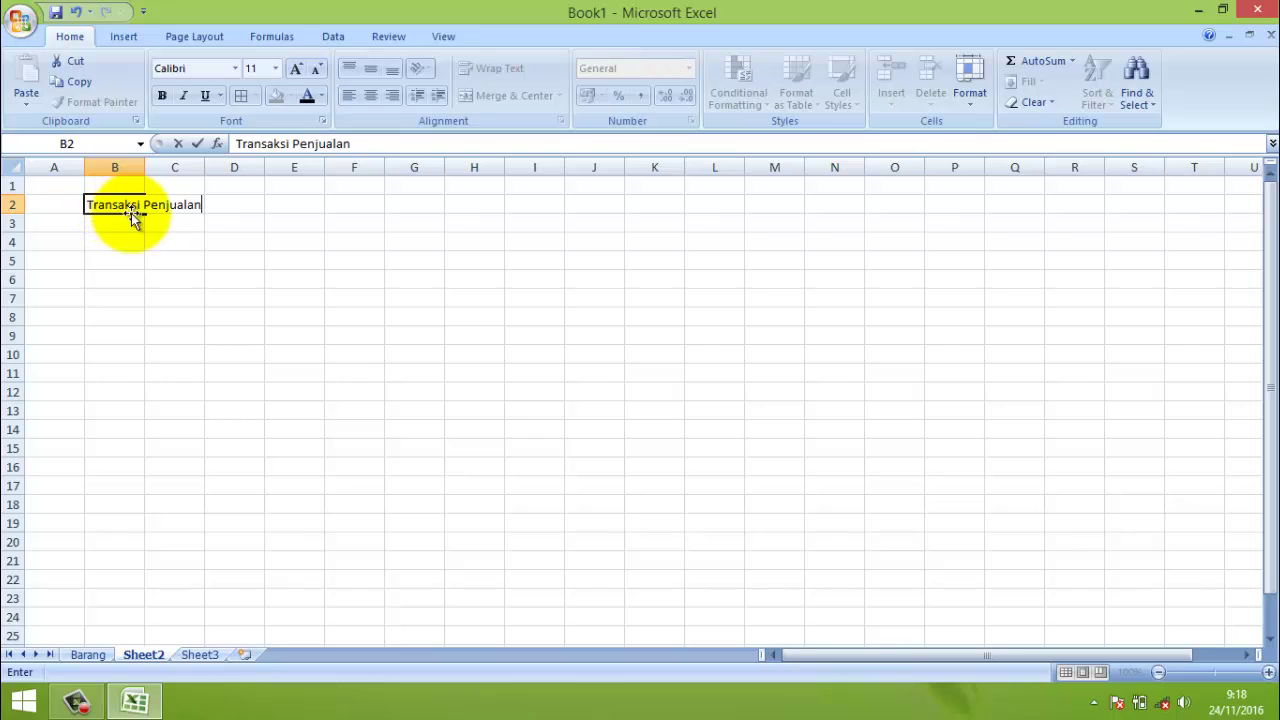
key(Return)
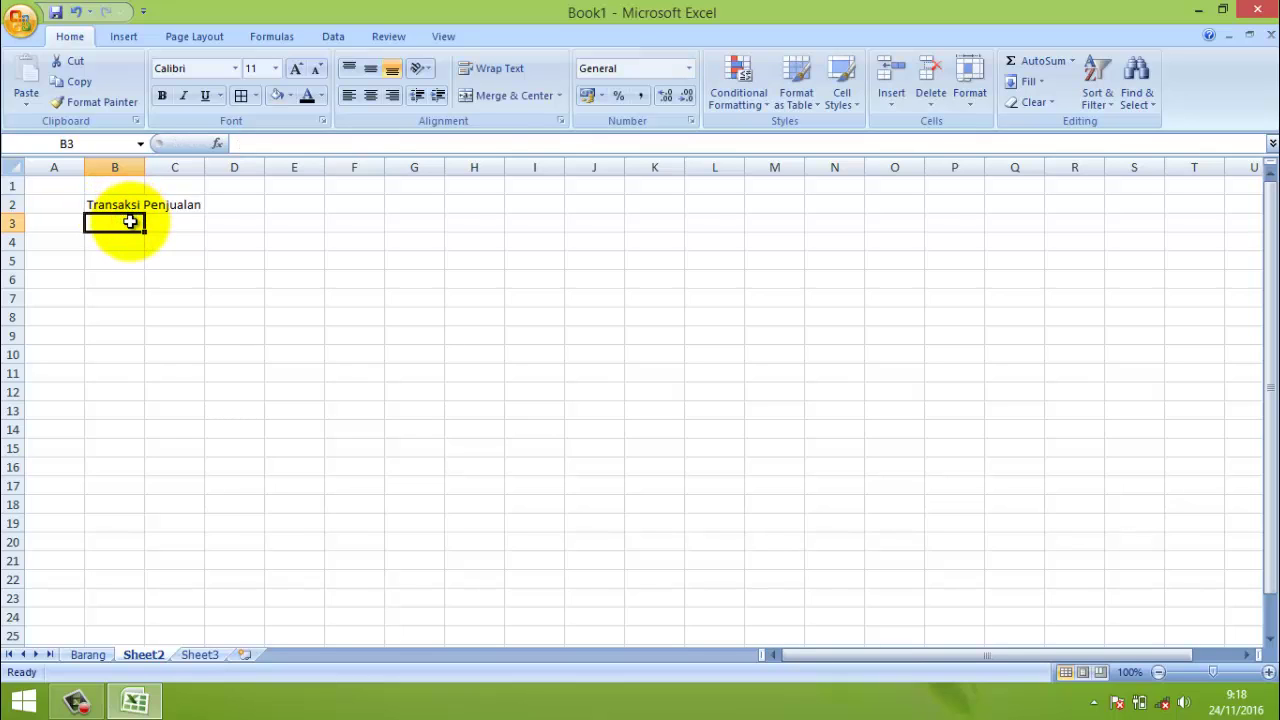
- Enter the table headers No in B4 and Customer in C4
click(130, 240)
text(No)
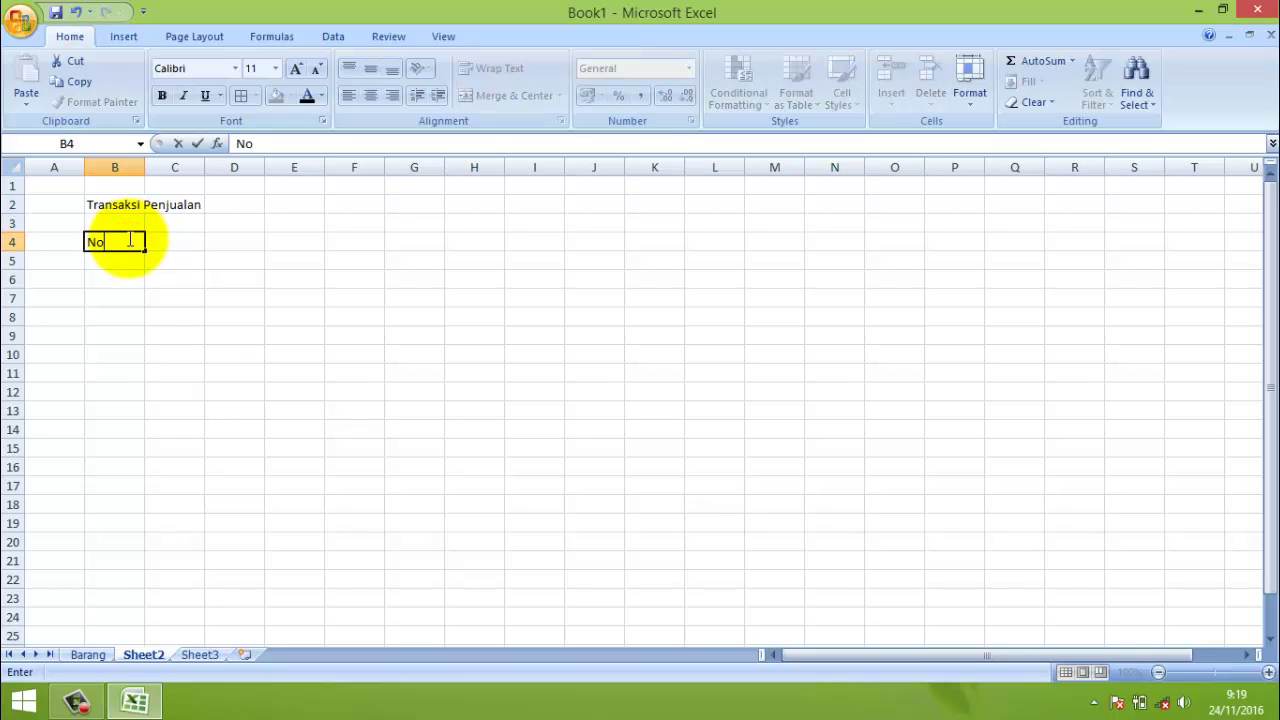
key(Tab)
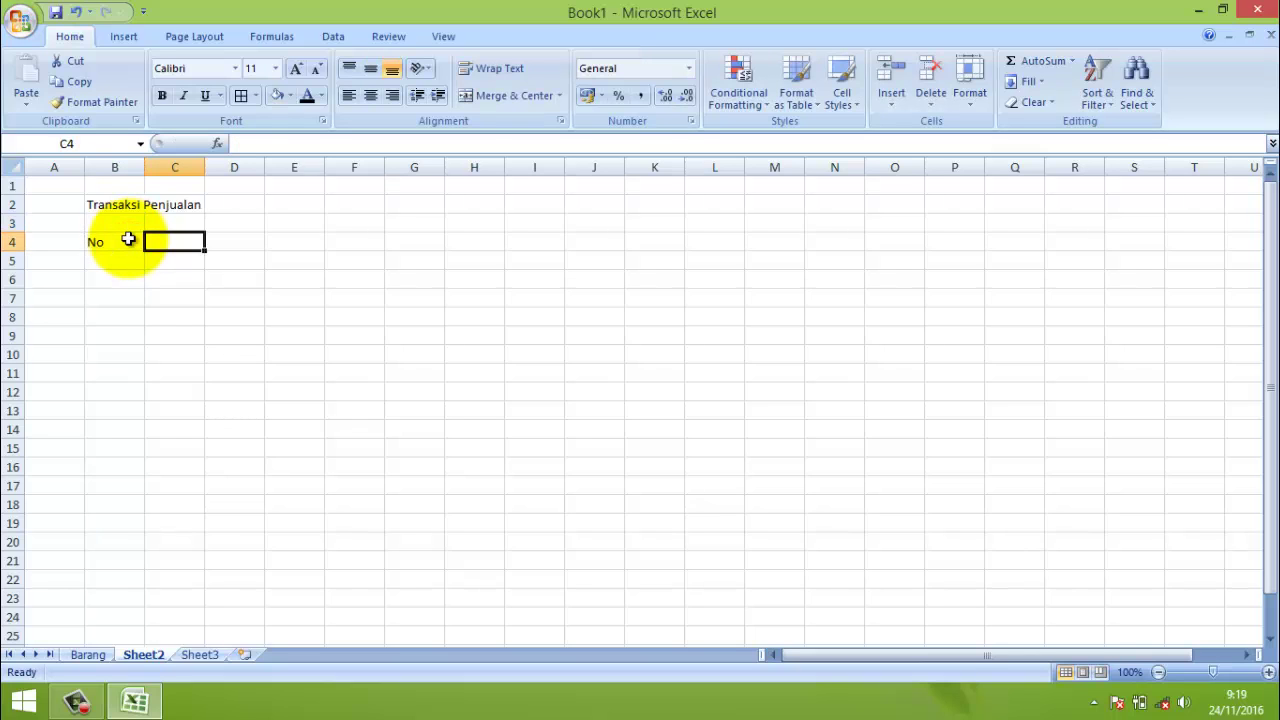
text(Customer)
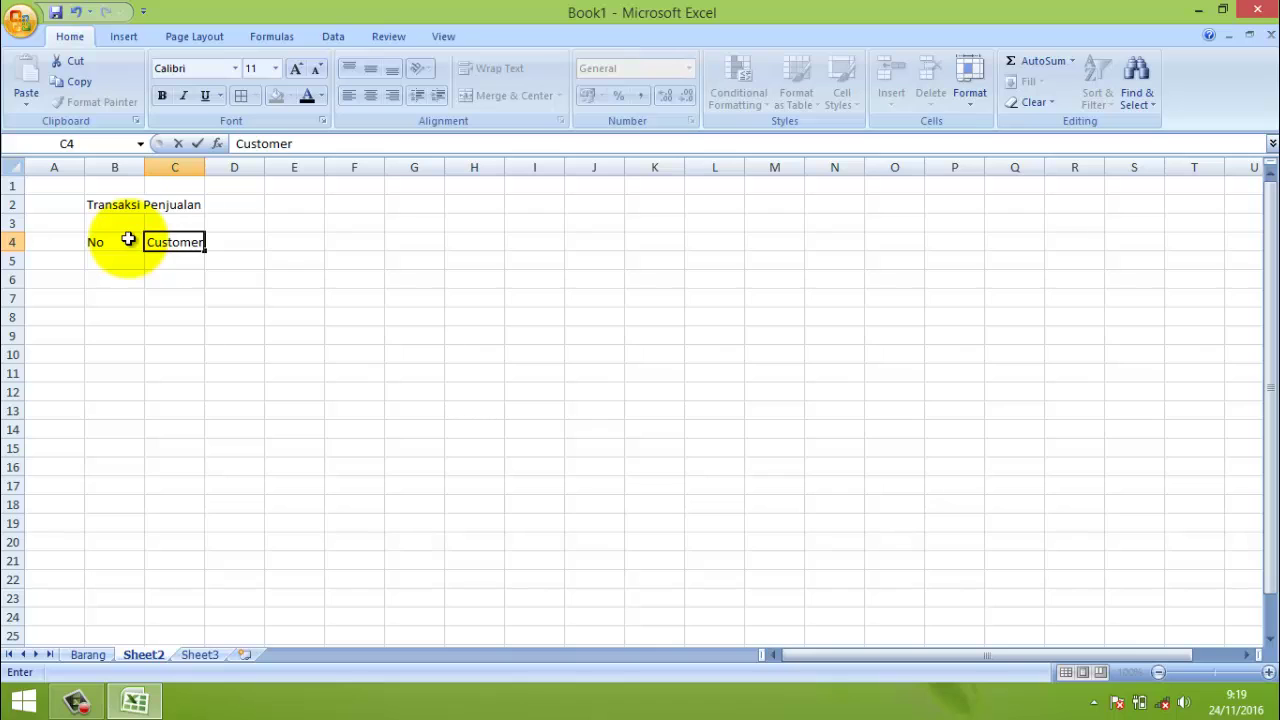
- Enter the item headers Pensil (pcs), Penghapus (pcs), Penggaris (pcs) and Pulpen (pcs) in cells D4 to G4
click(229, 243)
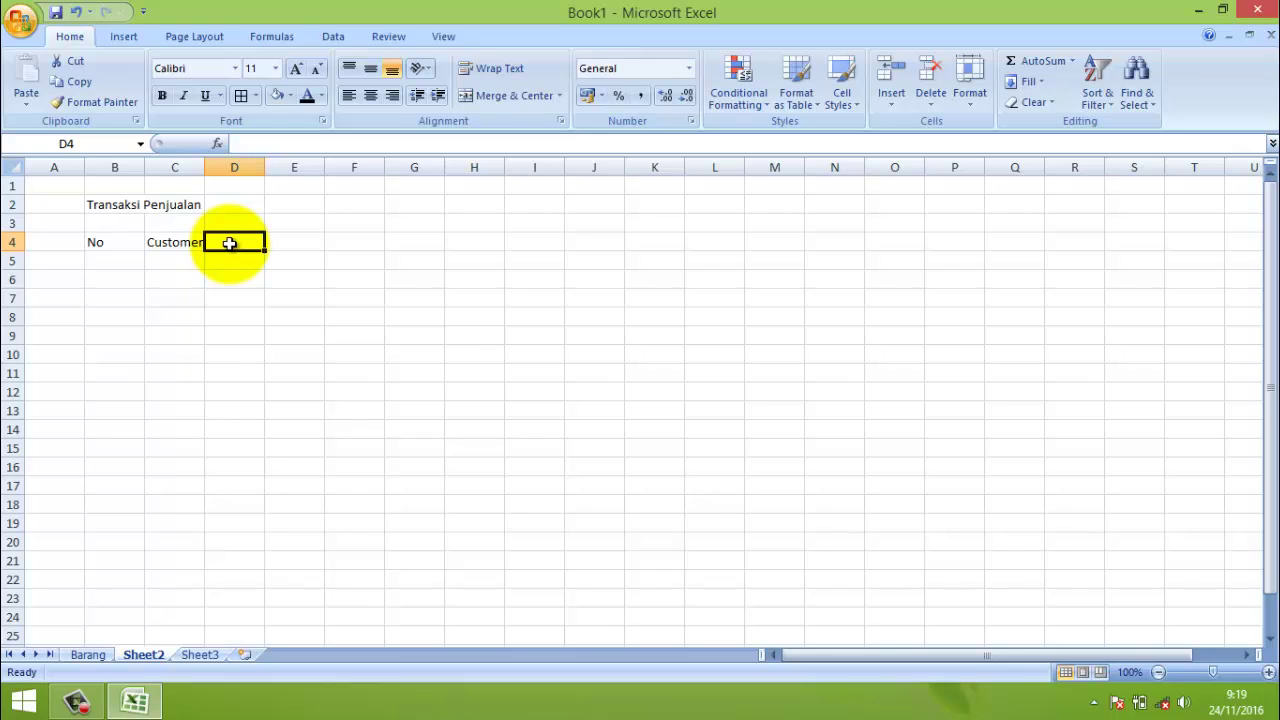
text(Pensil (pcs)
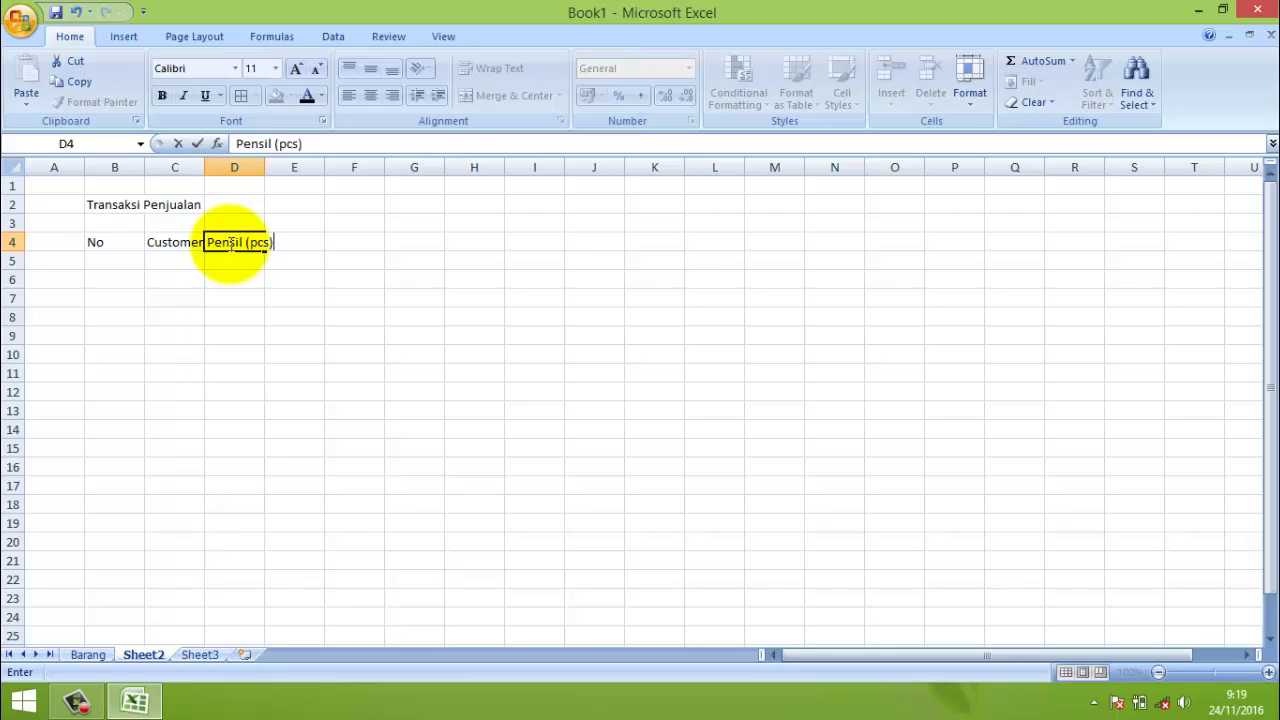
click(286, 248)
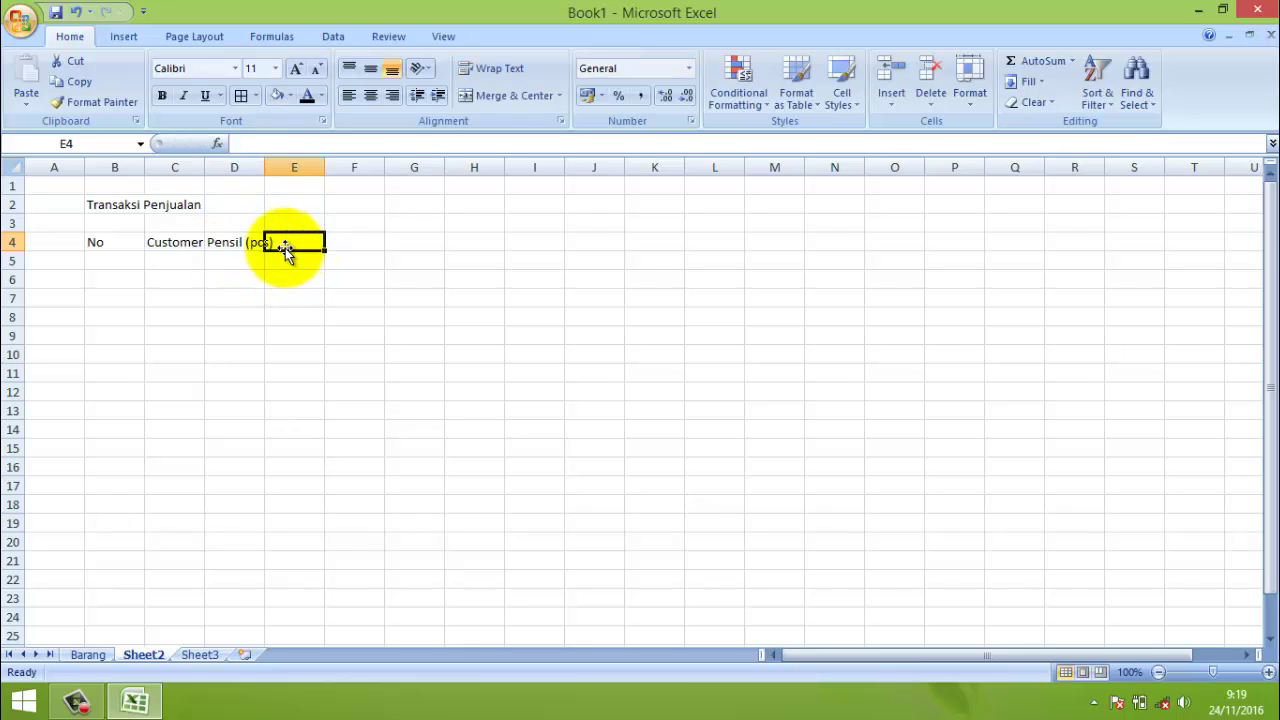
text(Penghapus (pcs)
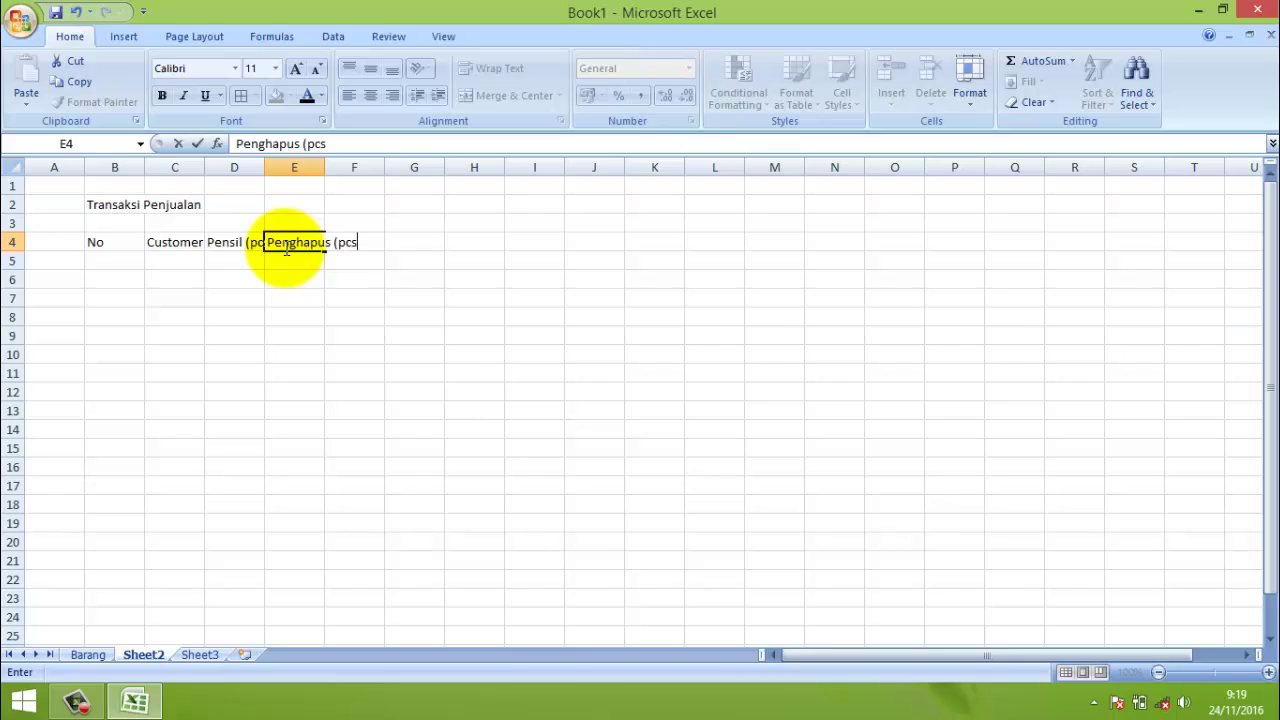
key(Tab)
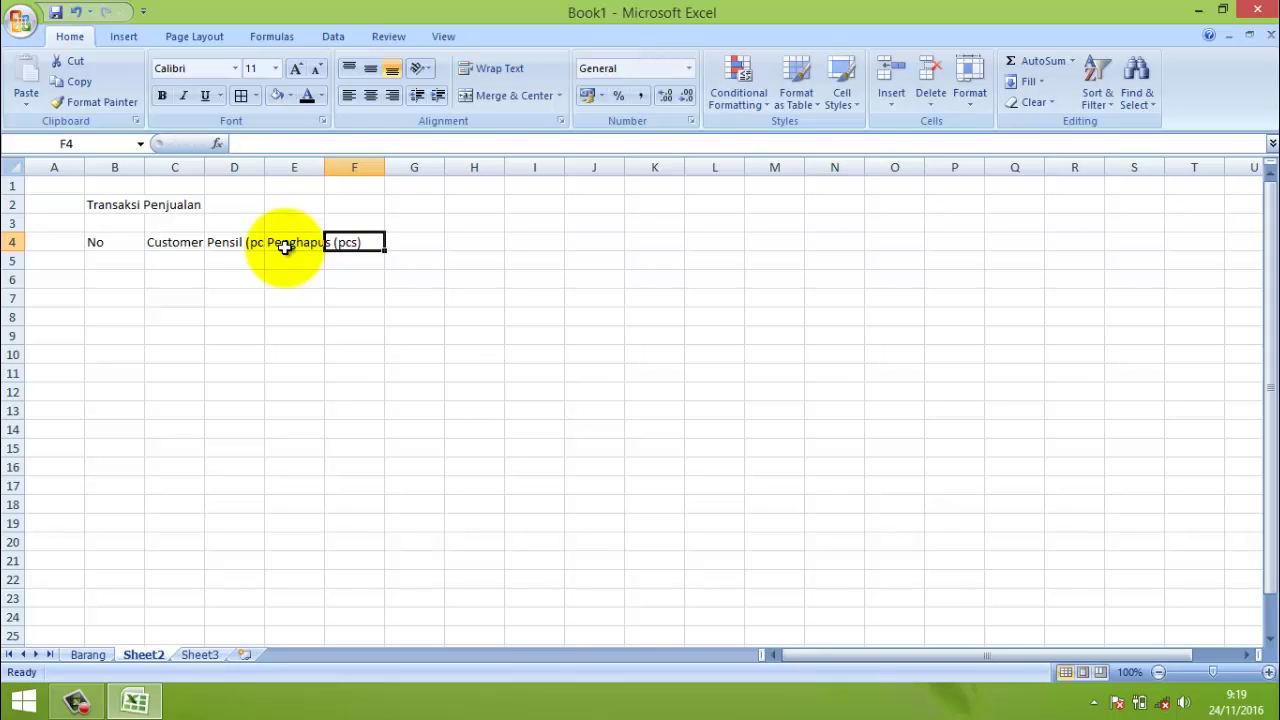
text(Penggaris (pcs)
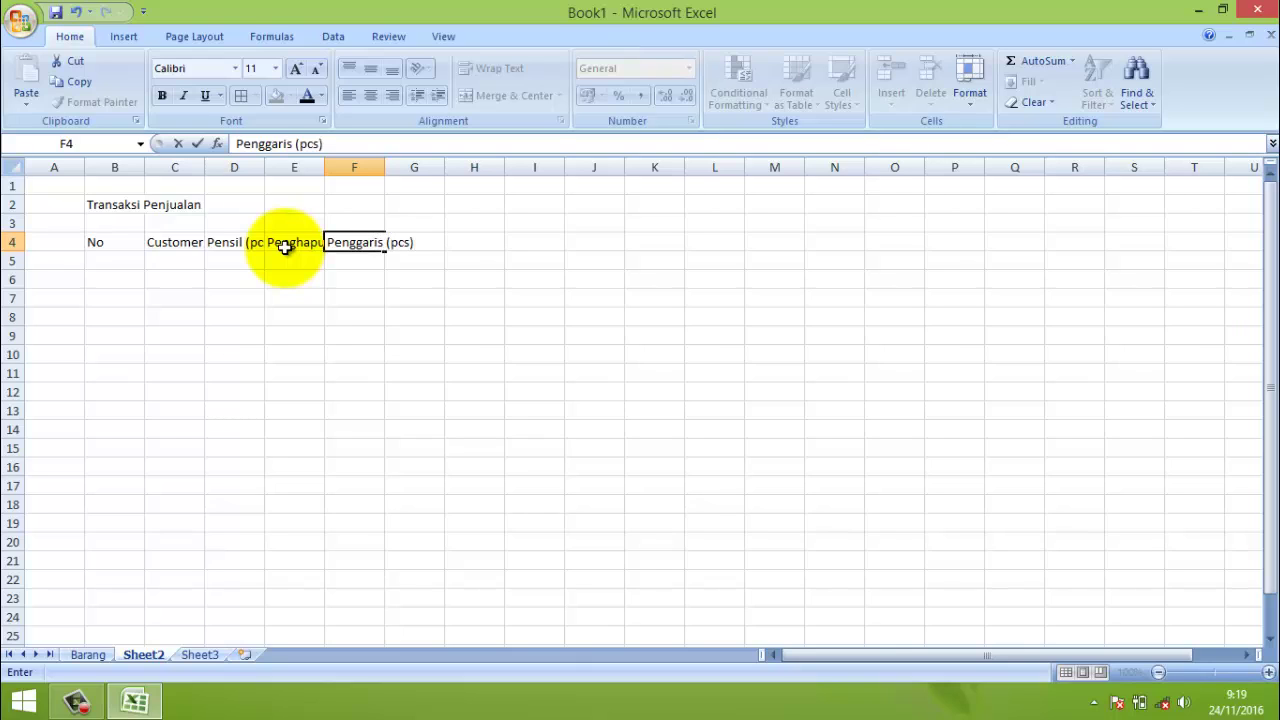
key(Tab)
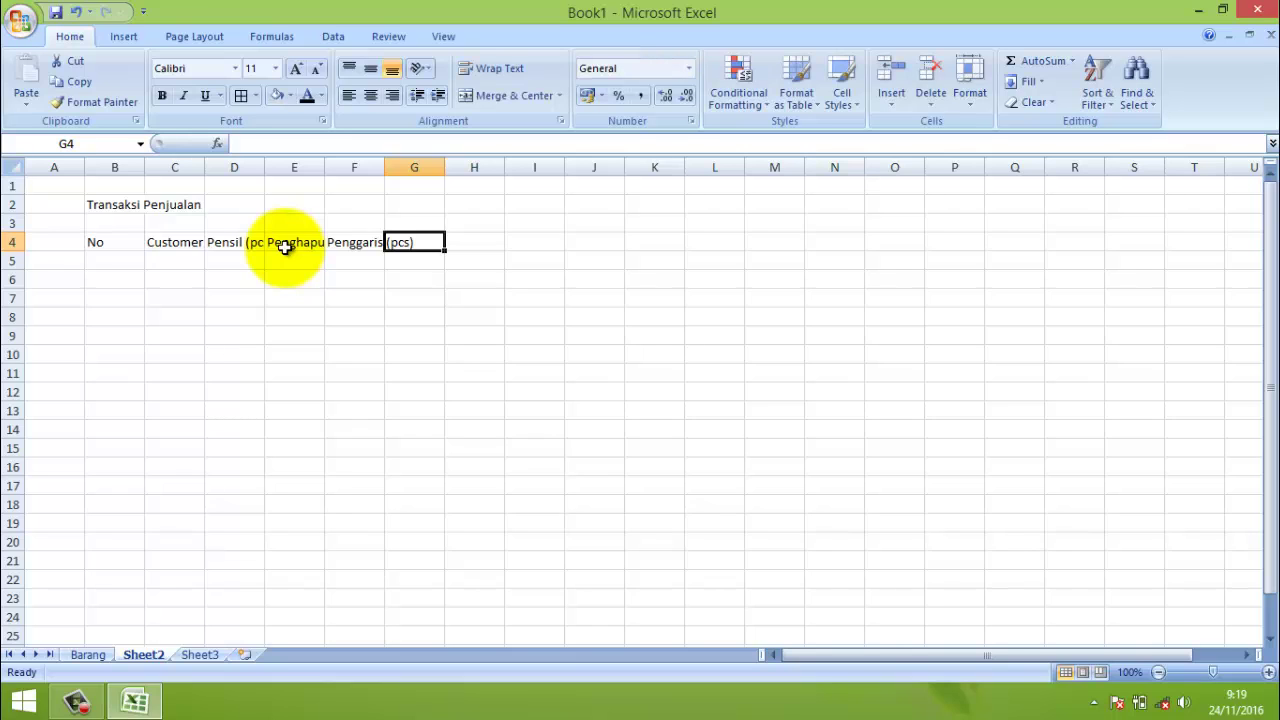
text(Pulpen (pcs)
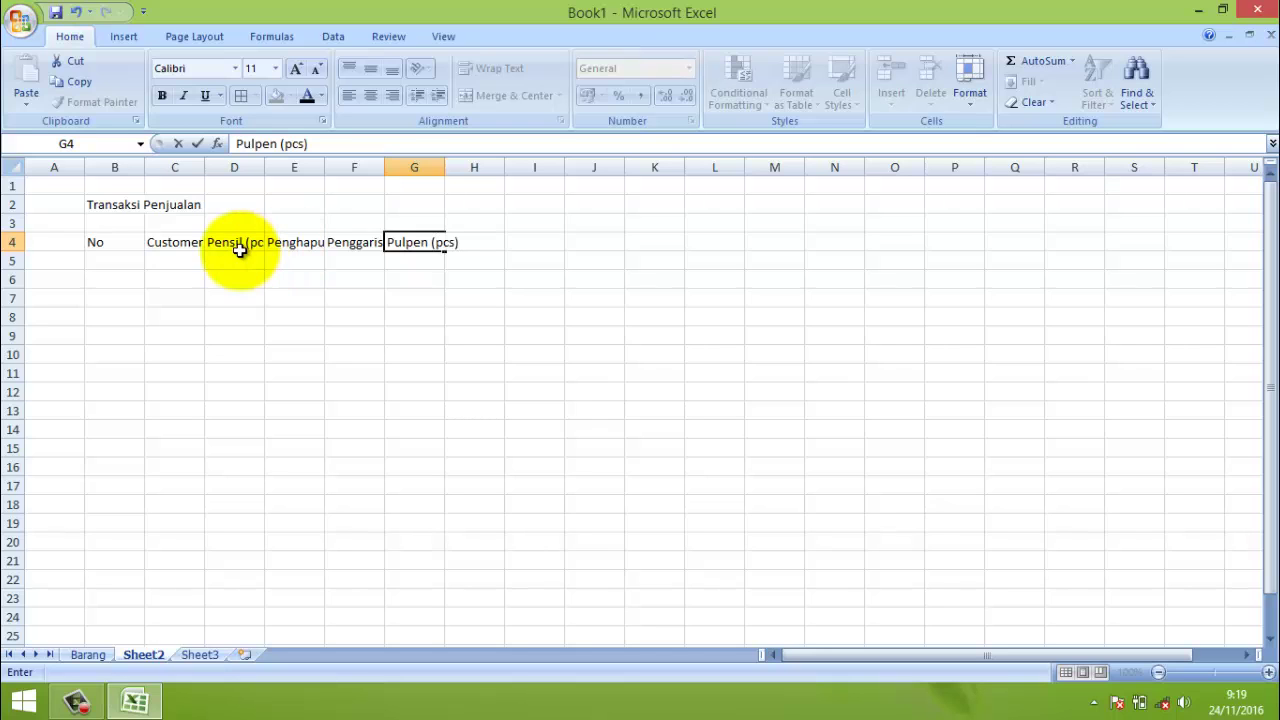
- Narrow the No column B and widen columns C to G to give their headers more room
click(146, 166)
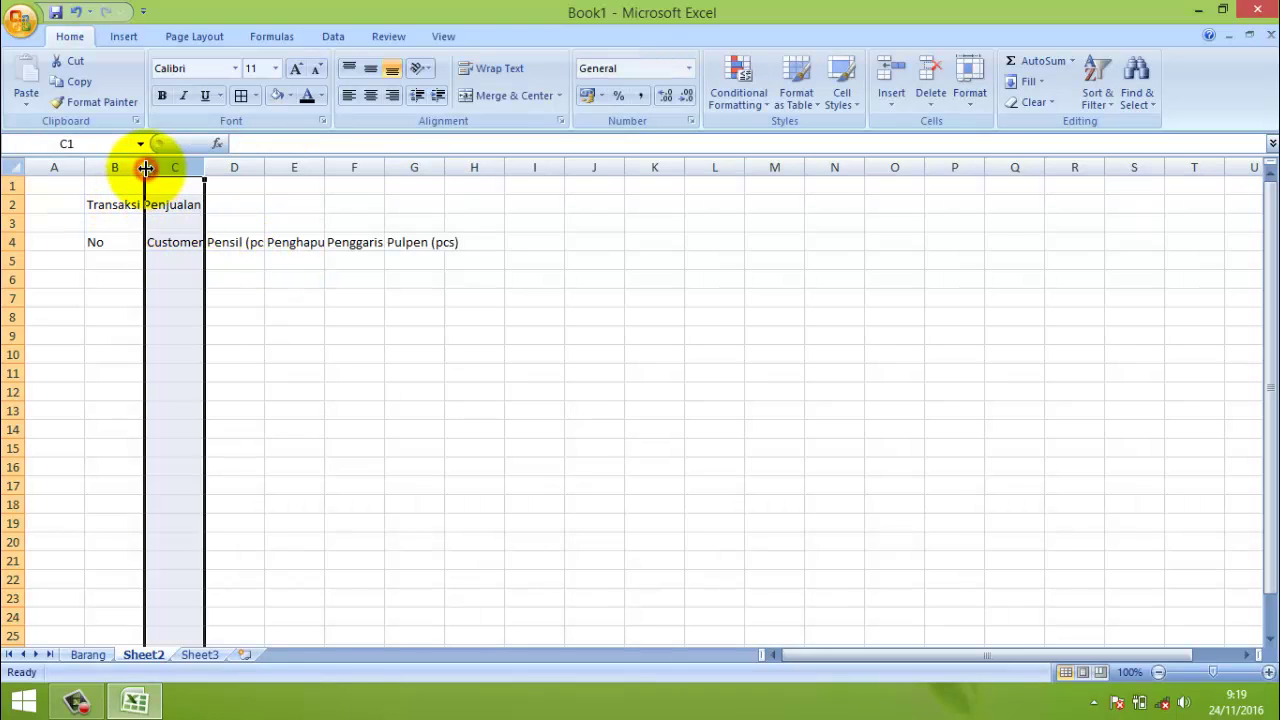
drag(144, 166, 443, 166)
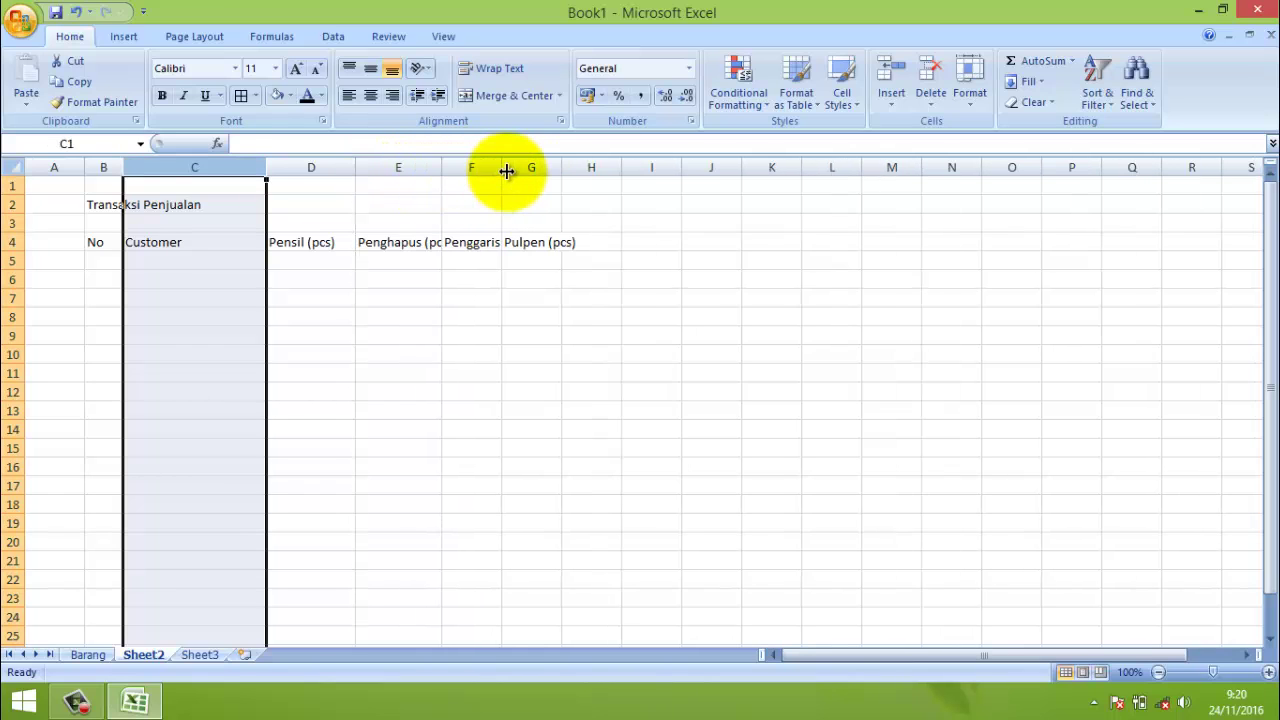
drag(501, 166, 615, 164)
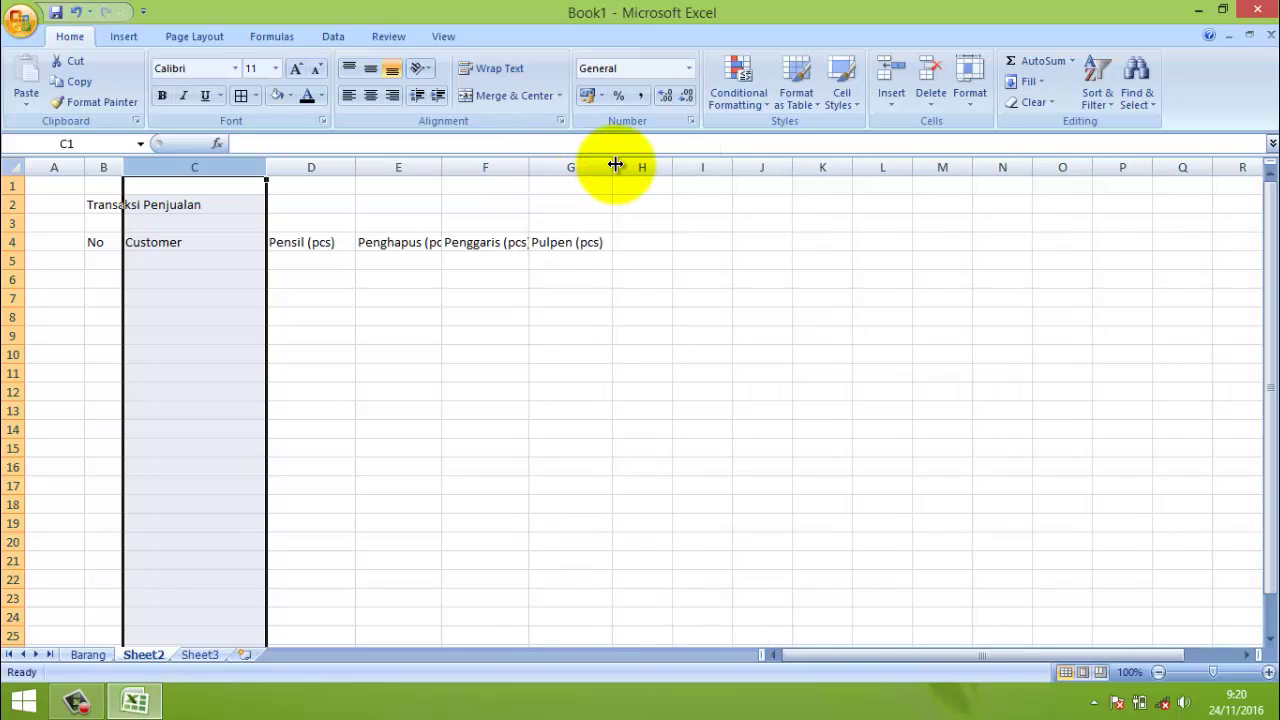
- Narrow the four item columns D to G so each is slimmer than its header text
click(332, 242)
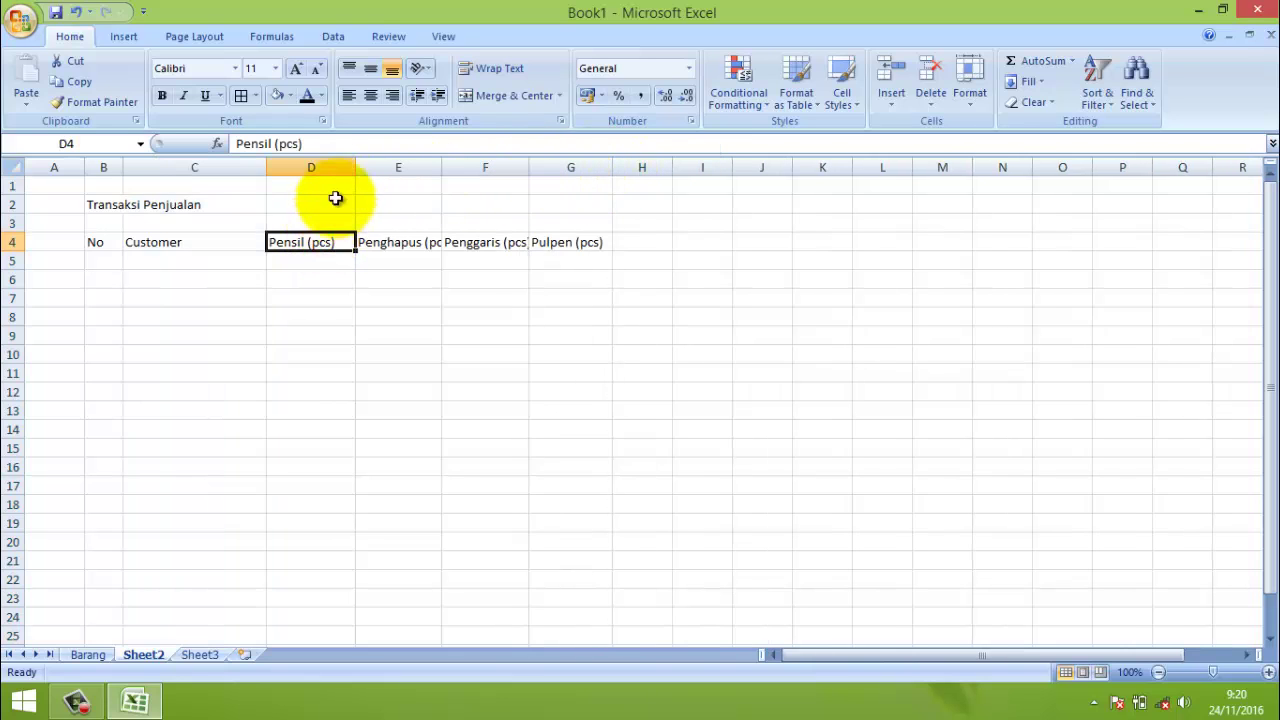
drag(356, 167, 327, 167)
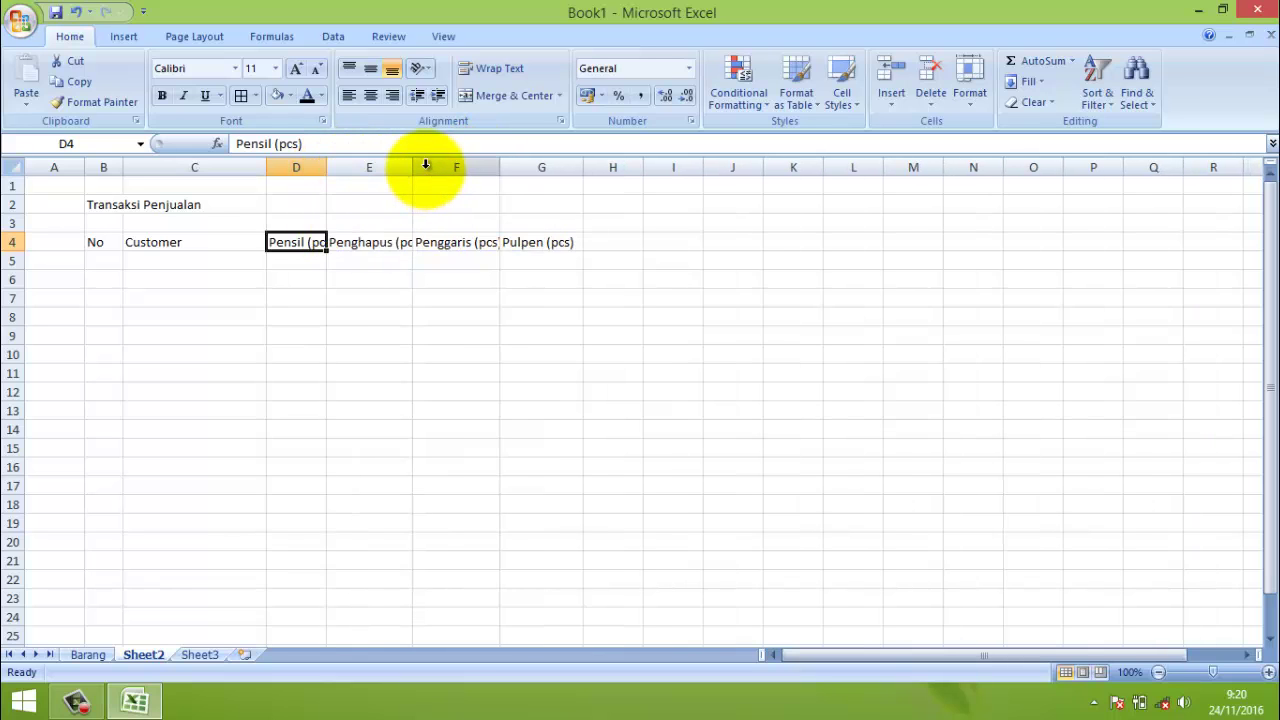
drag(412, 166, 382, 166)
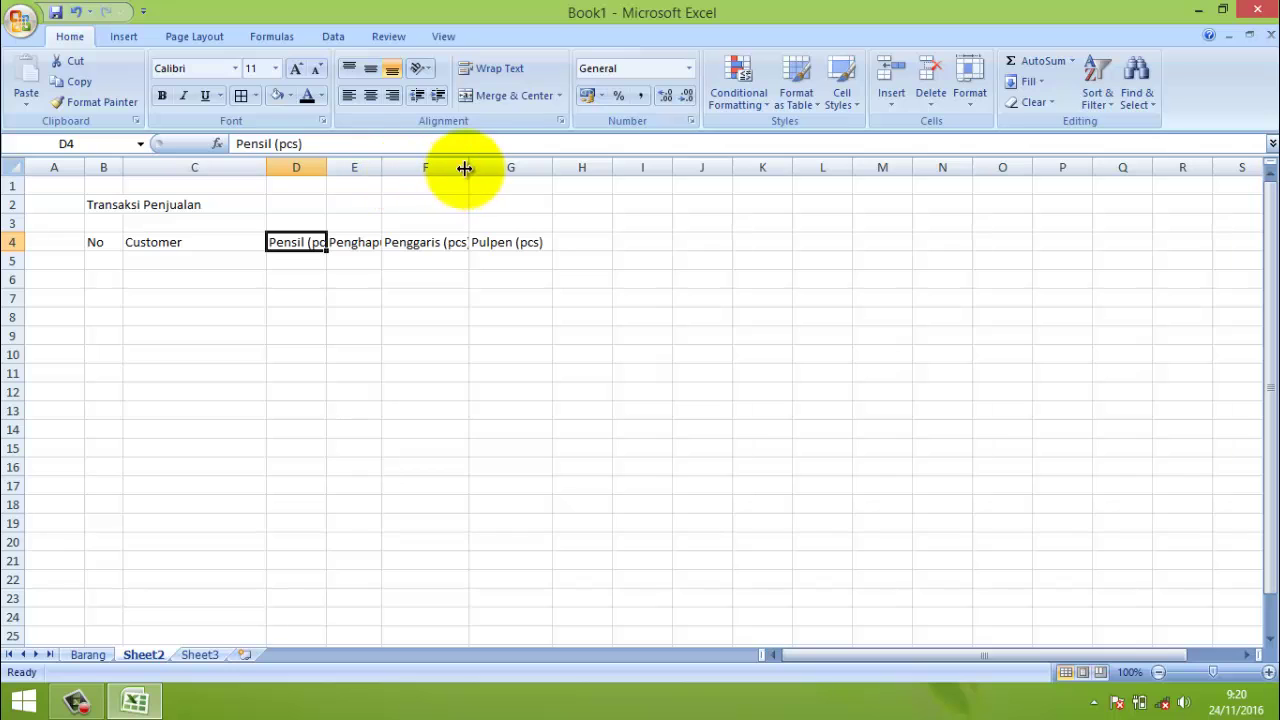
drag(465, 168, 435, 168)
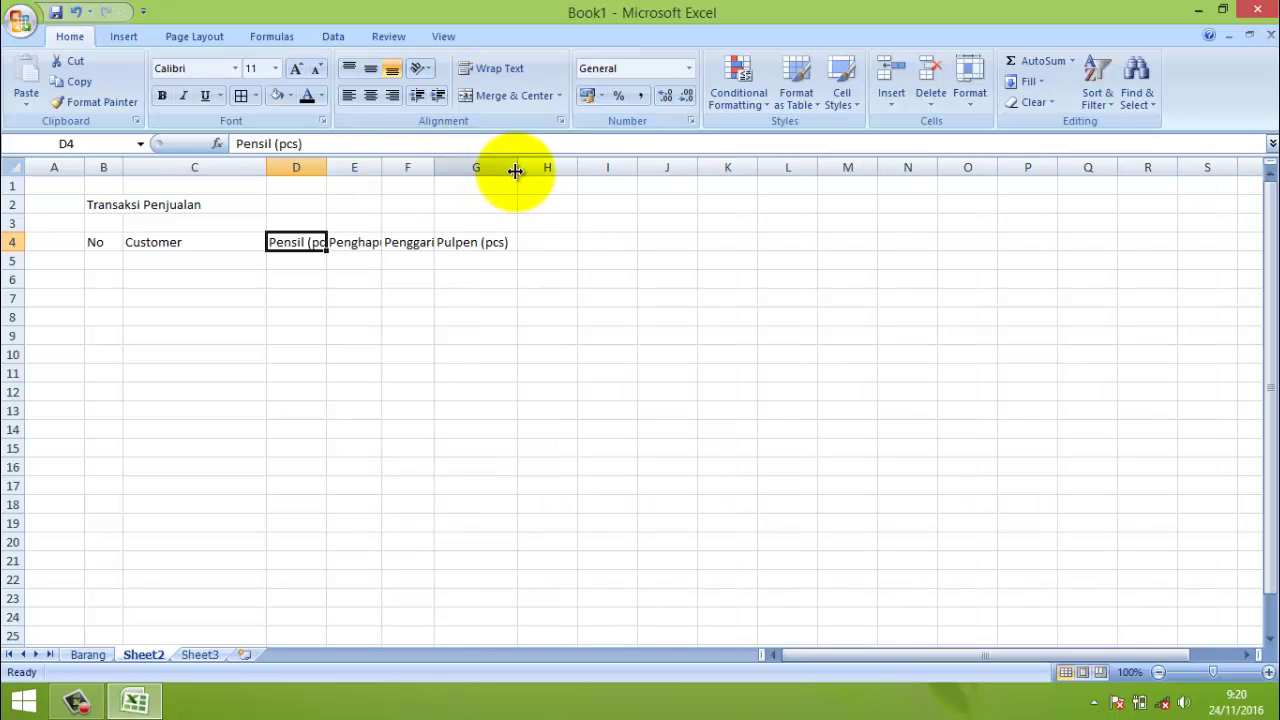
drag(515, 170, 483, 168)
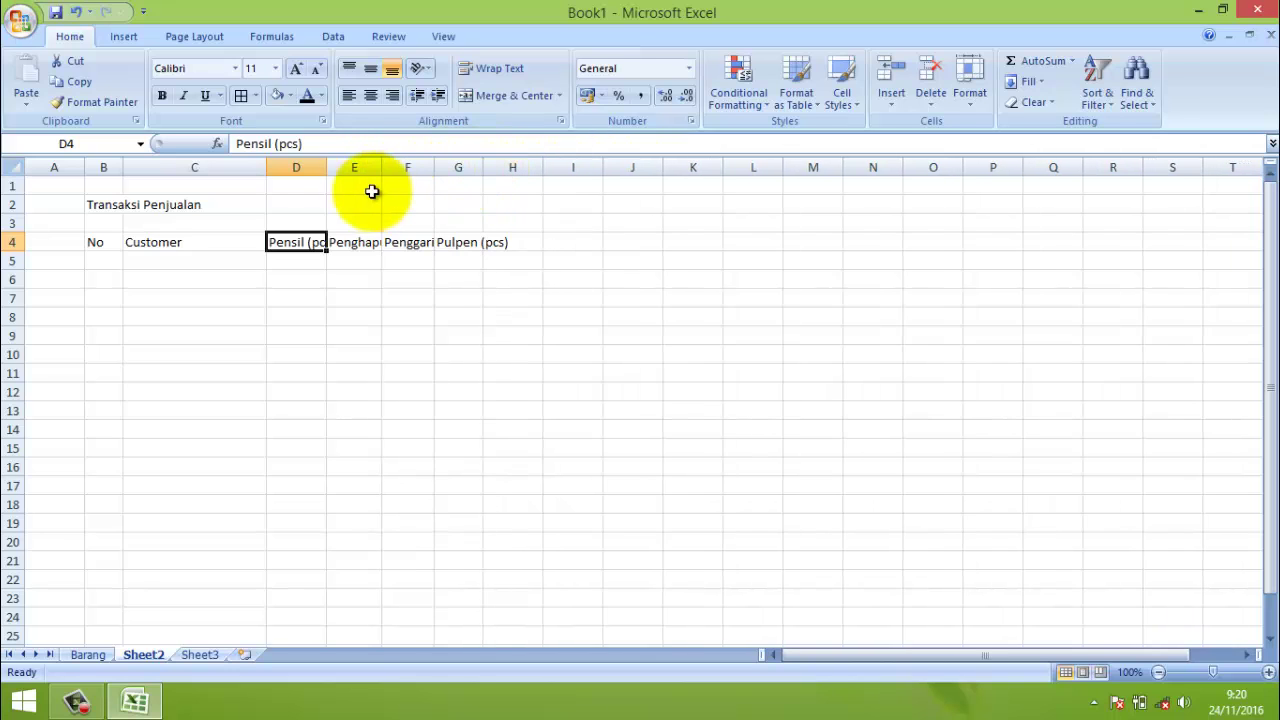
drag(326, 168, 314, 167)
- Wrap the text of the item headers in D4:G4 and centre it horizontally and vertically
click(290, 260)
click(293, 242)
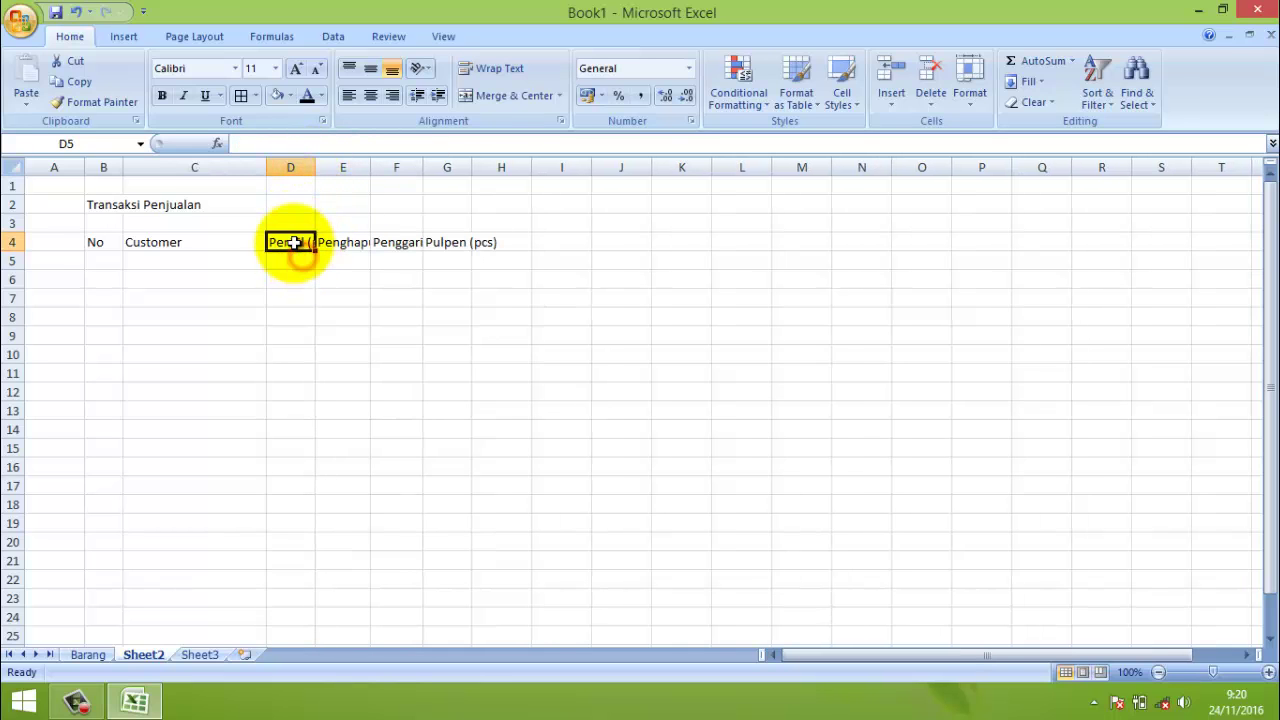
drag(293, 242, 400, 243)
click(286, 244)
drag(288, 244, 480, 244)
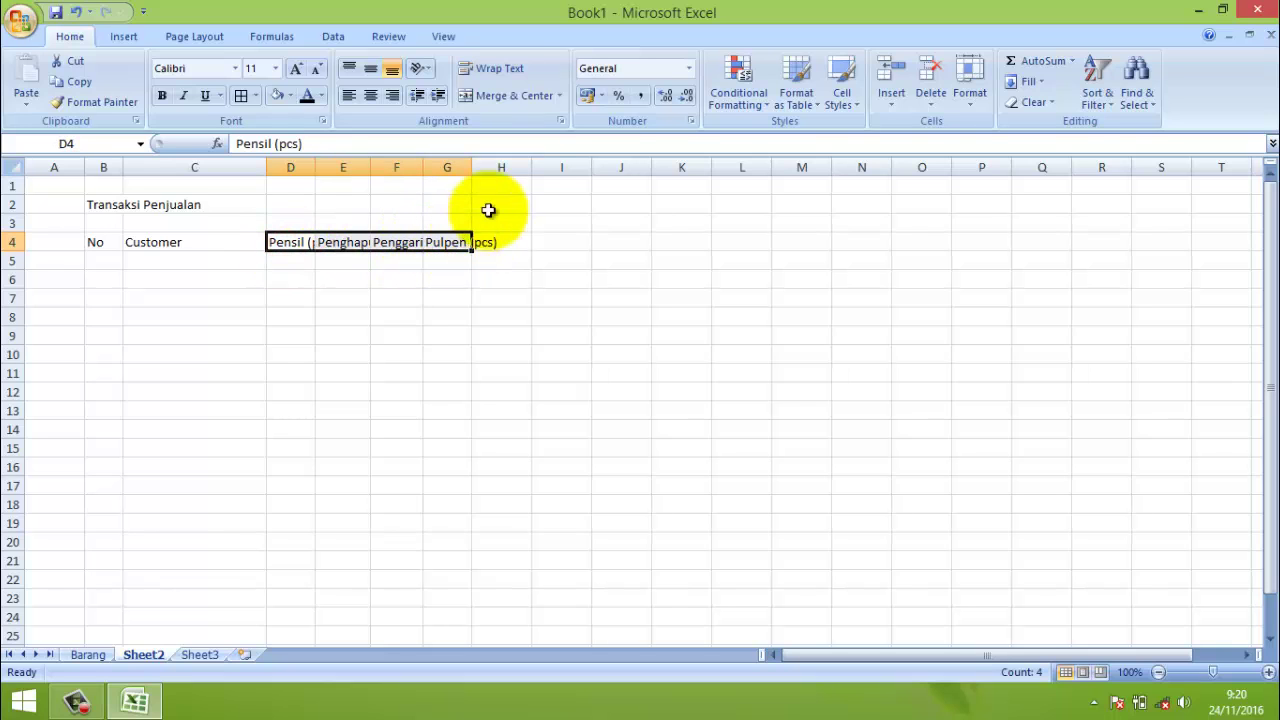
click(507, 68)
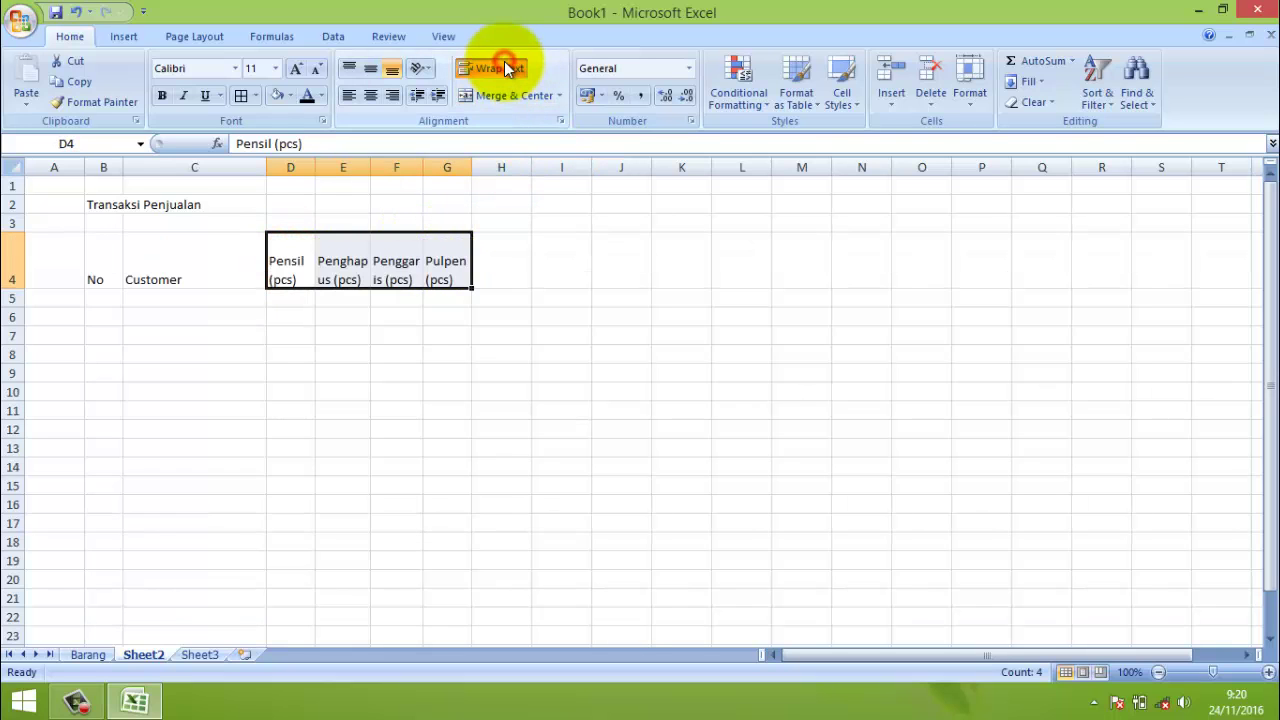
click(371, 94)
click(370, 68)
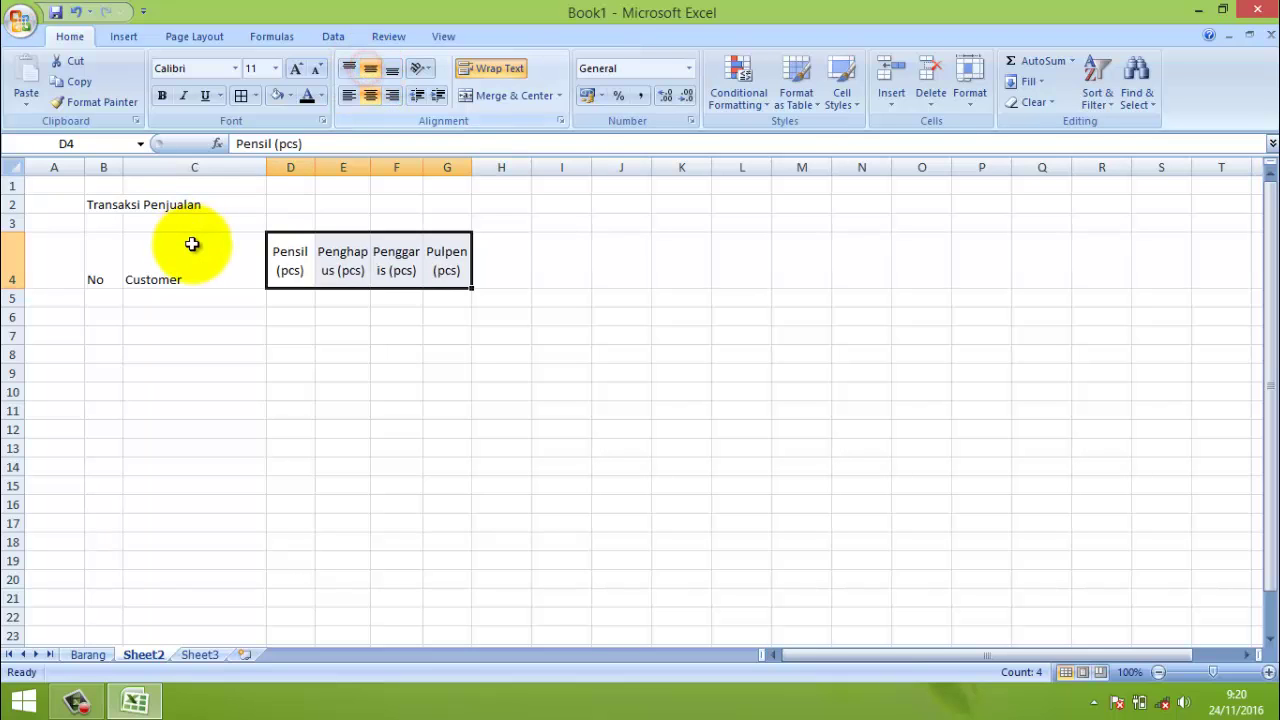
- Centre the Customer header in C4 and the No header in B4 horizontally and vertically
click(192, 244)
click(371, 94)
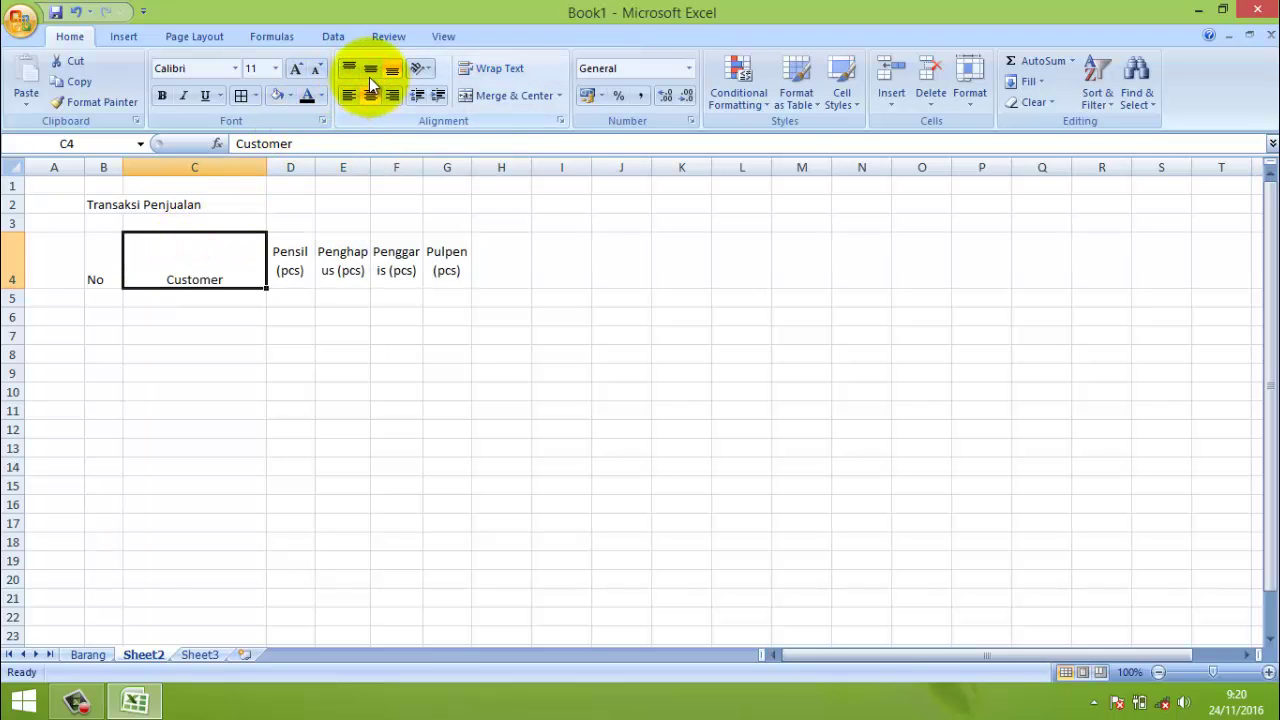
click(370, 68)
double_click(108, 251)
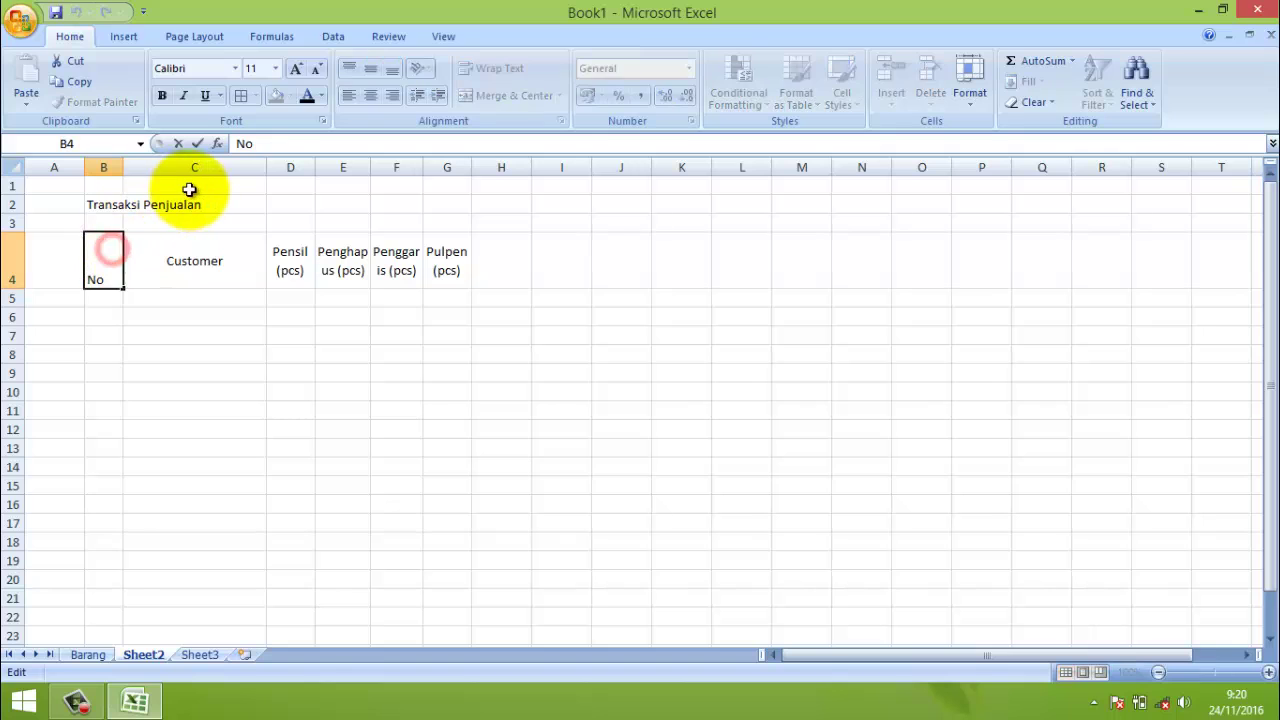
click(158, 262)
click(100, 258)
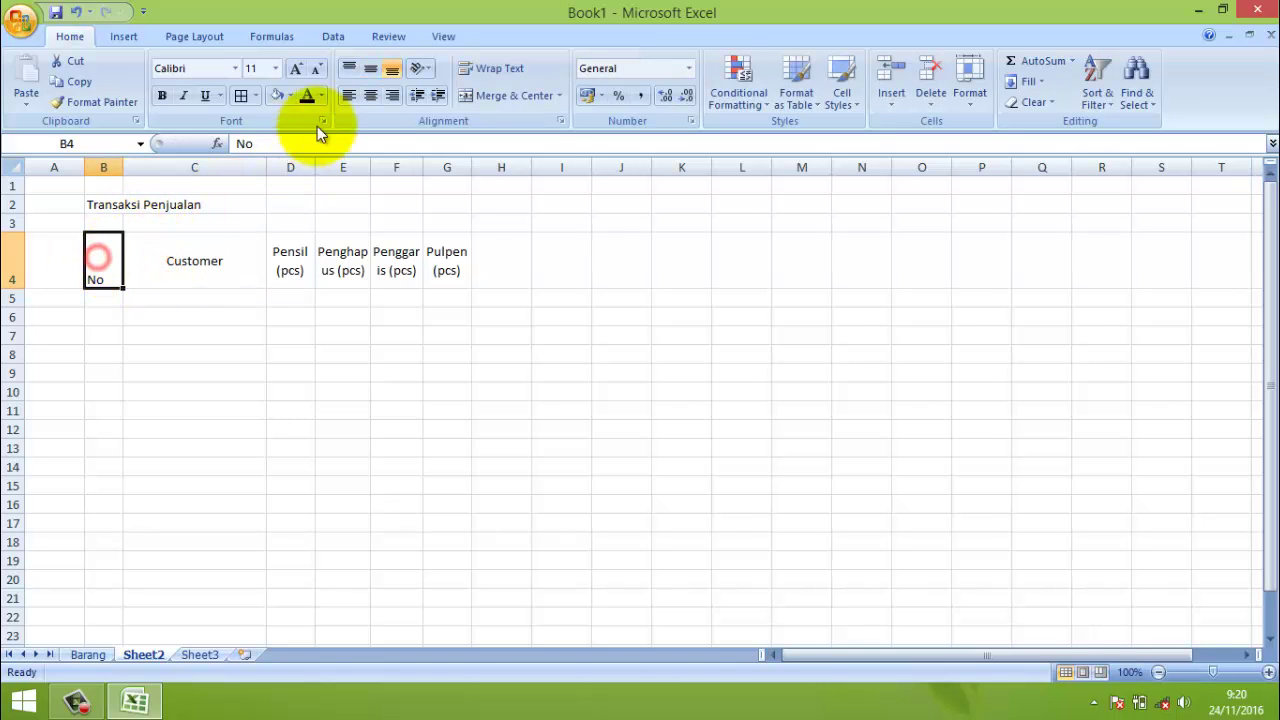
click(371, 96)
click(370, 68)
- Apply all borders to the table range B4:G11
click(389, 328)
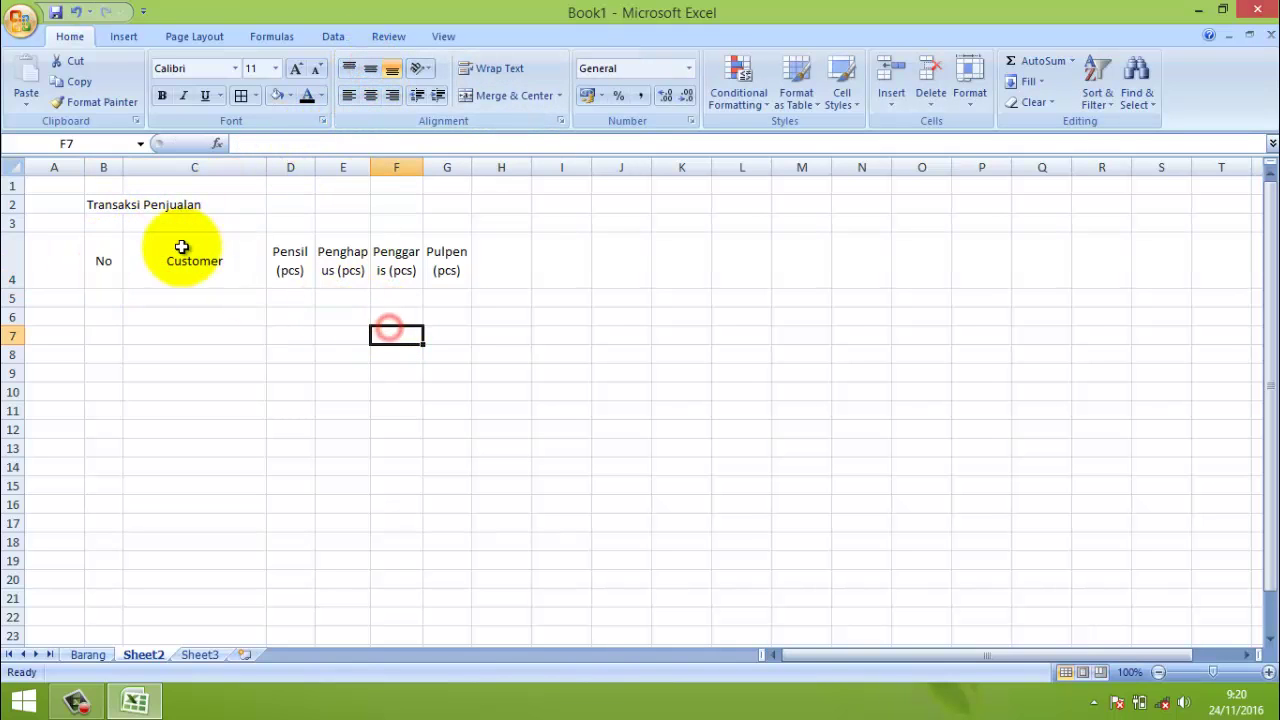
mouse_move(100, 257)
mouse_down()
mouse_move(363, 337)
mouse_move(457, 413)
mouse_up()
click(241, 96)
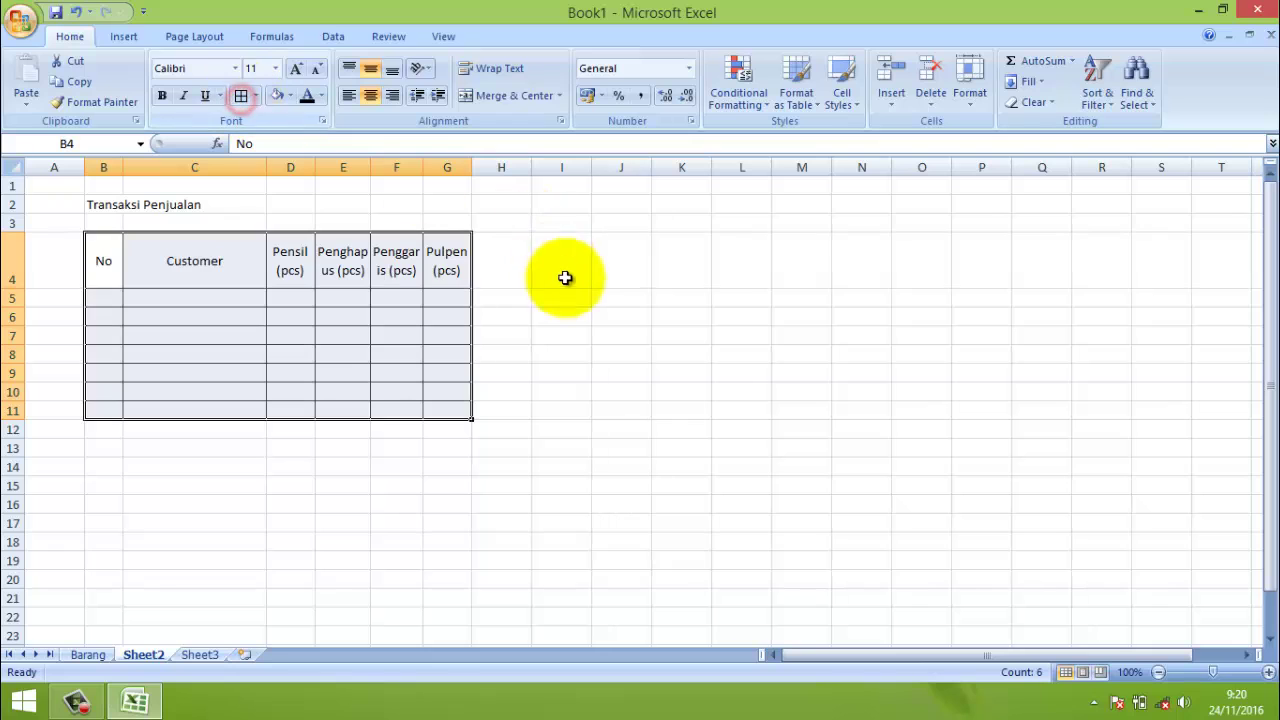
- Fill the header row B4:G4 with light grey and make its text bold
click(191, 268)
drag(110, 255, 432, 268)
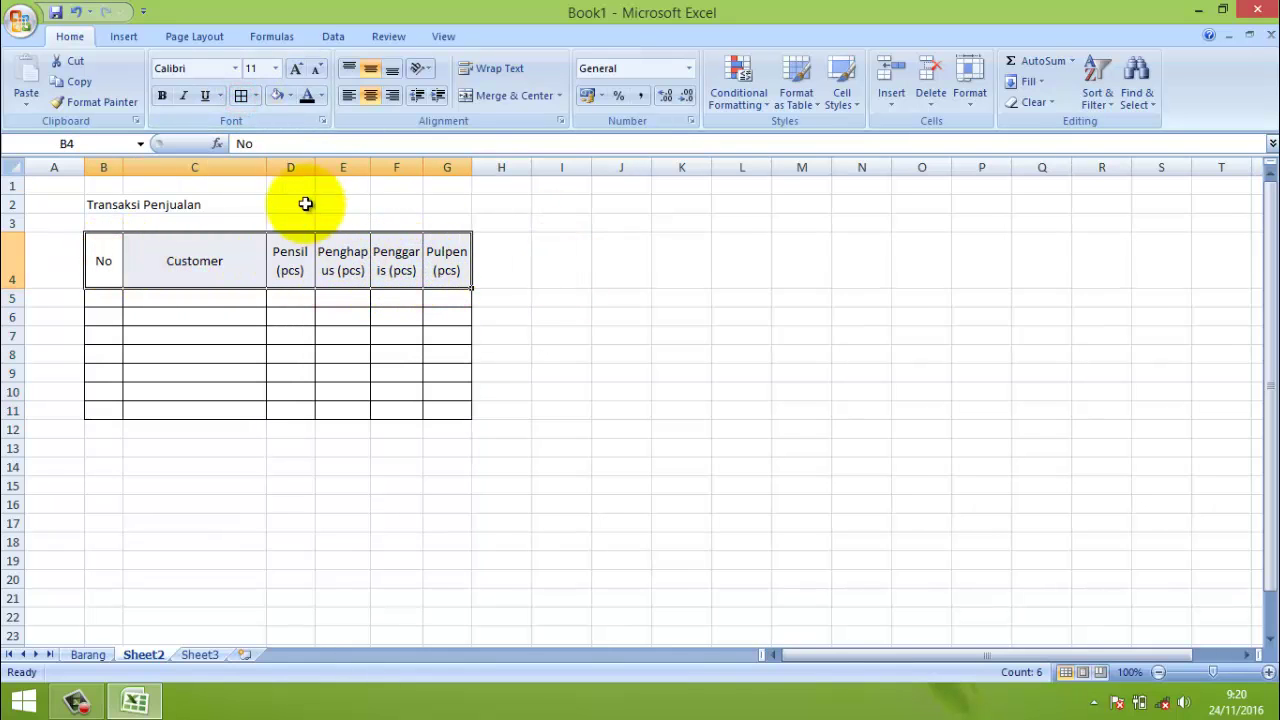
click(275, 96)
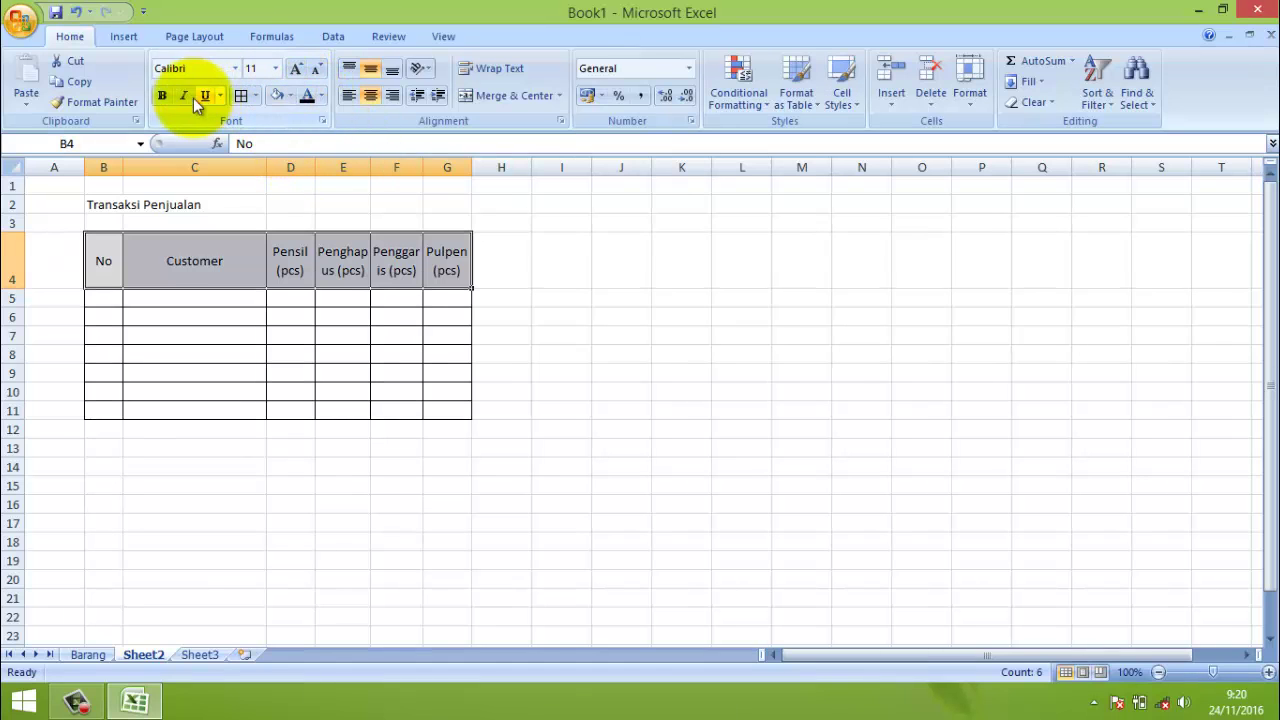
- Make the Transaksi Penjualan title in B2 bold
click(91, 204)
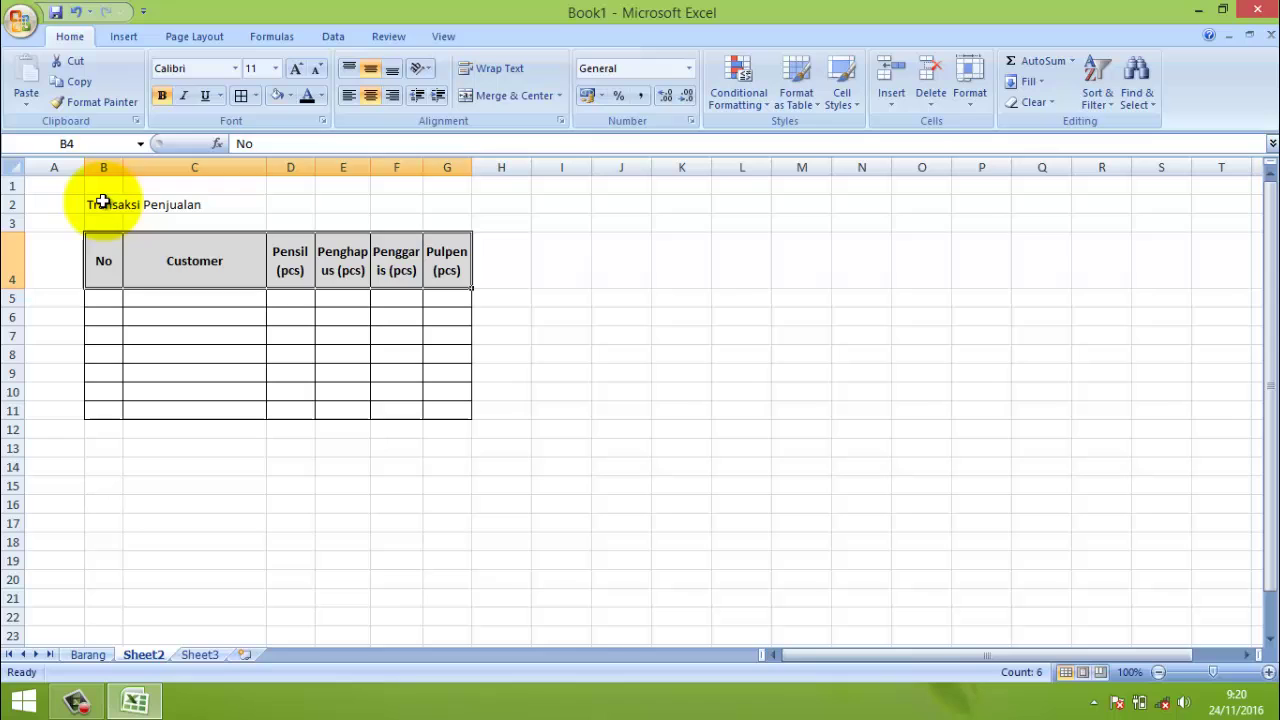
click(160, 96)
click(540, 260)
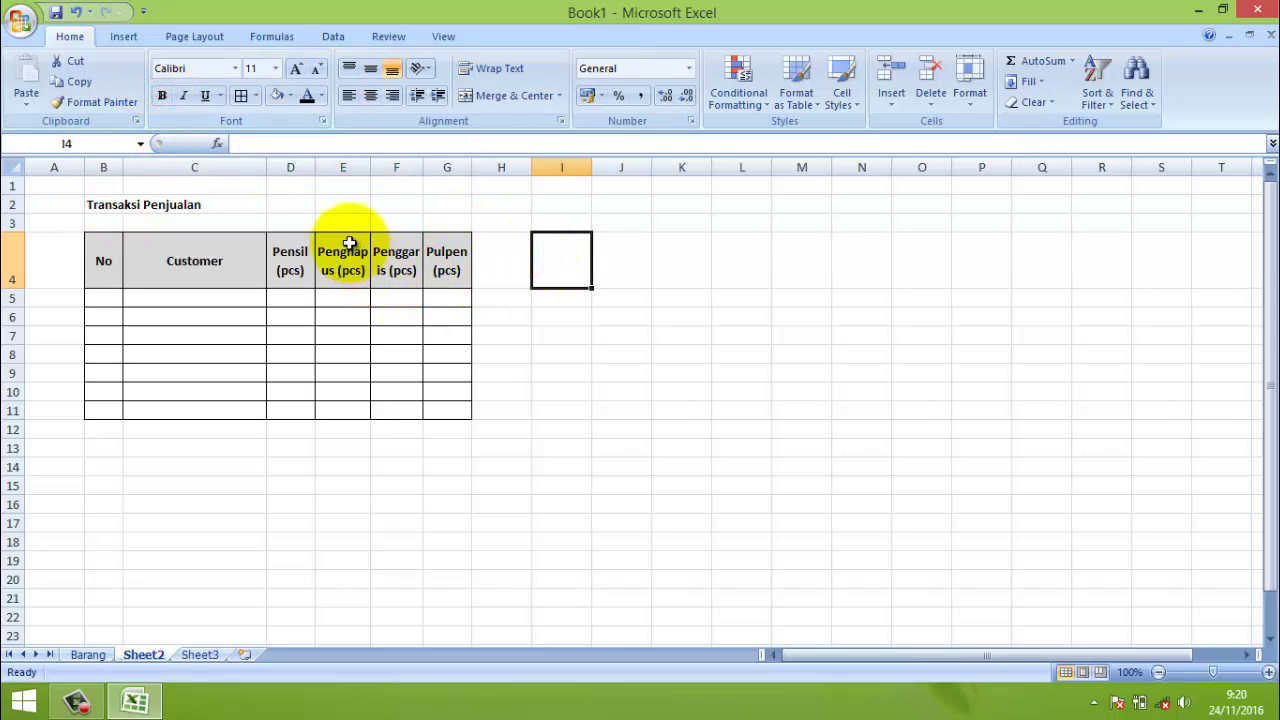
- Widen columns E and F so the words Penghapus and Penggaris each fit on one line in the header
click(354, 166)
drag(371, 167, 453, 166)
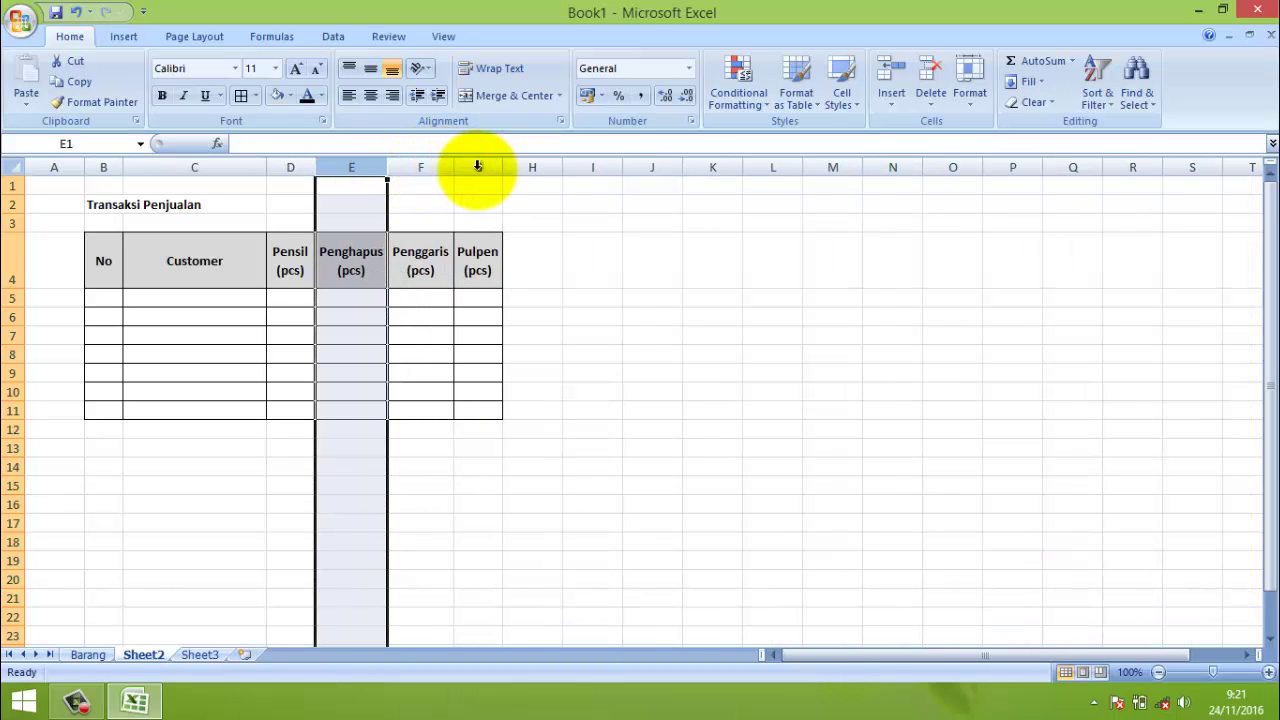
click(538, 276)
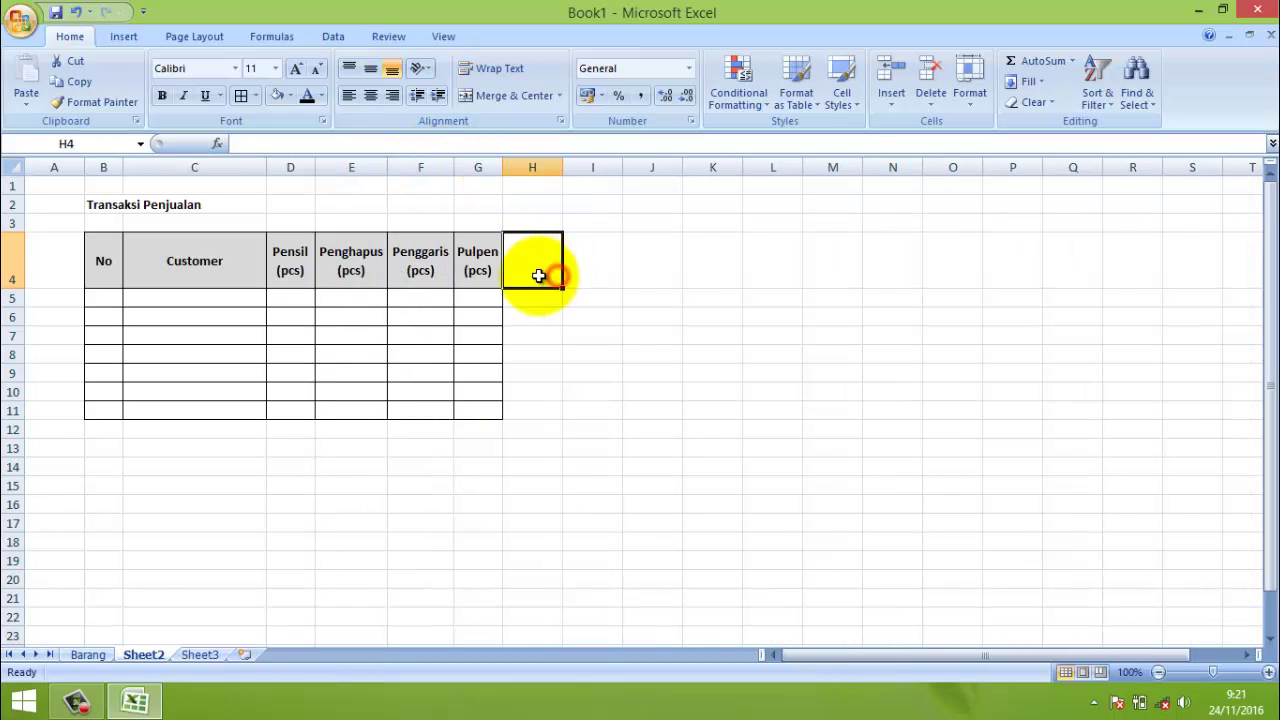
click(297, 267)
click(349, 266)
click(424, 265)
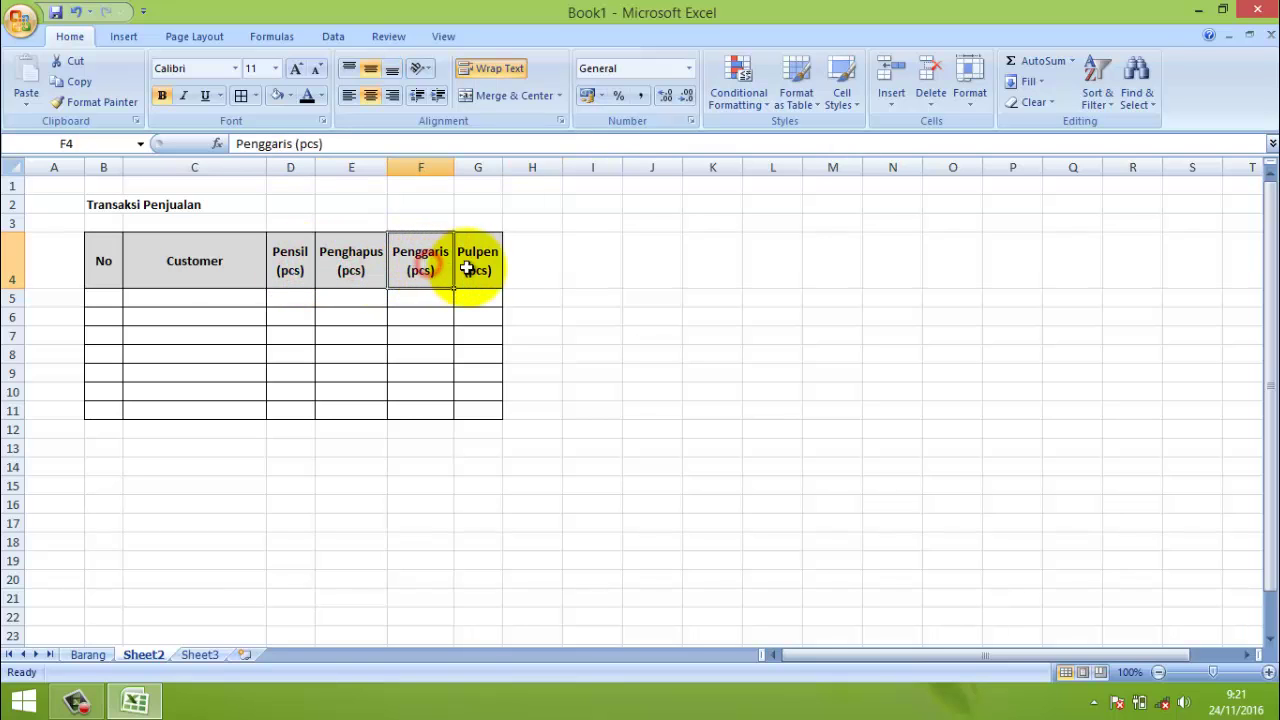
click(467, 268)
click(110, 298)
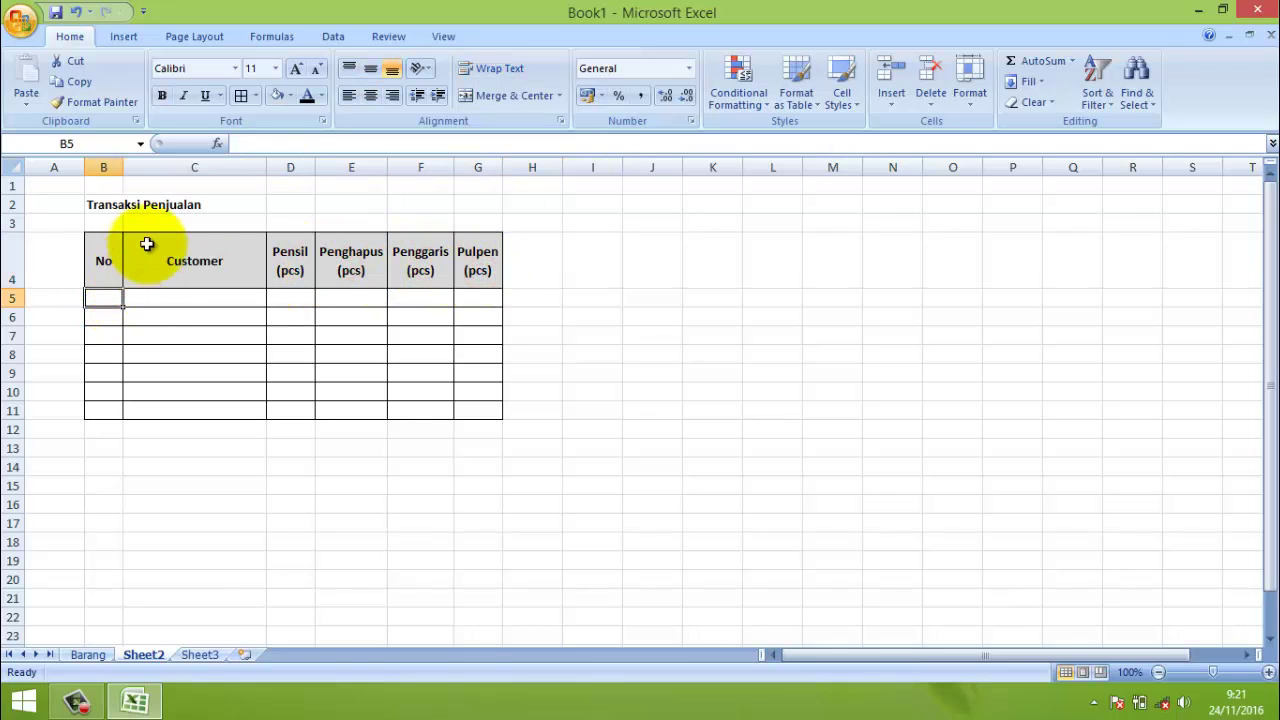
- Rename the Sheet2 worksheet as 1
double_click(151, 654)
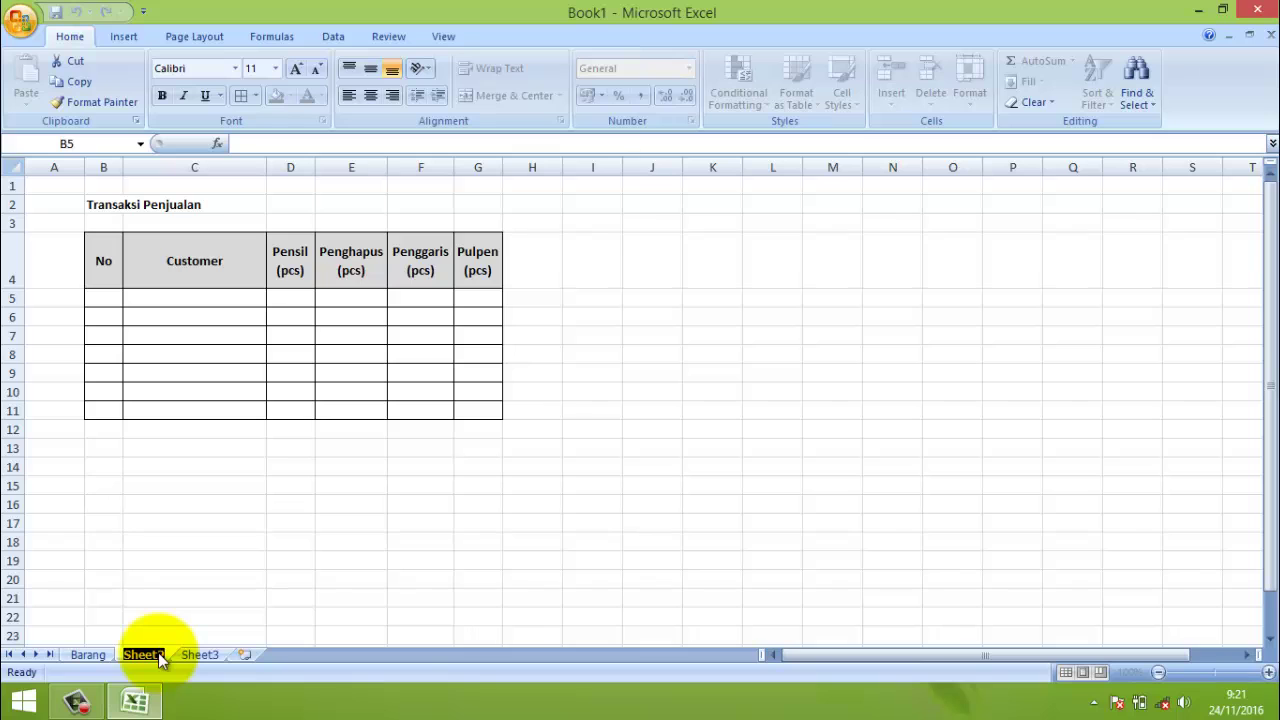
click(166, 616)
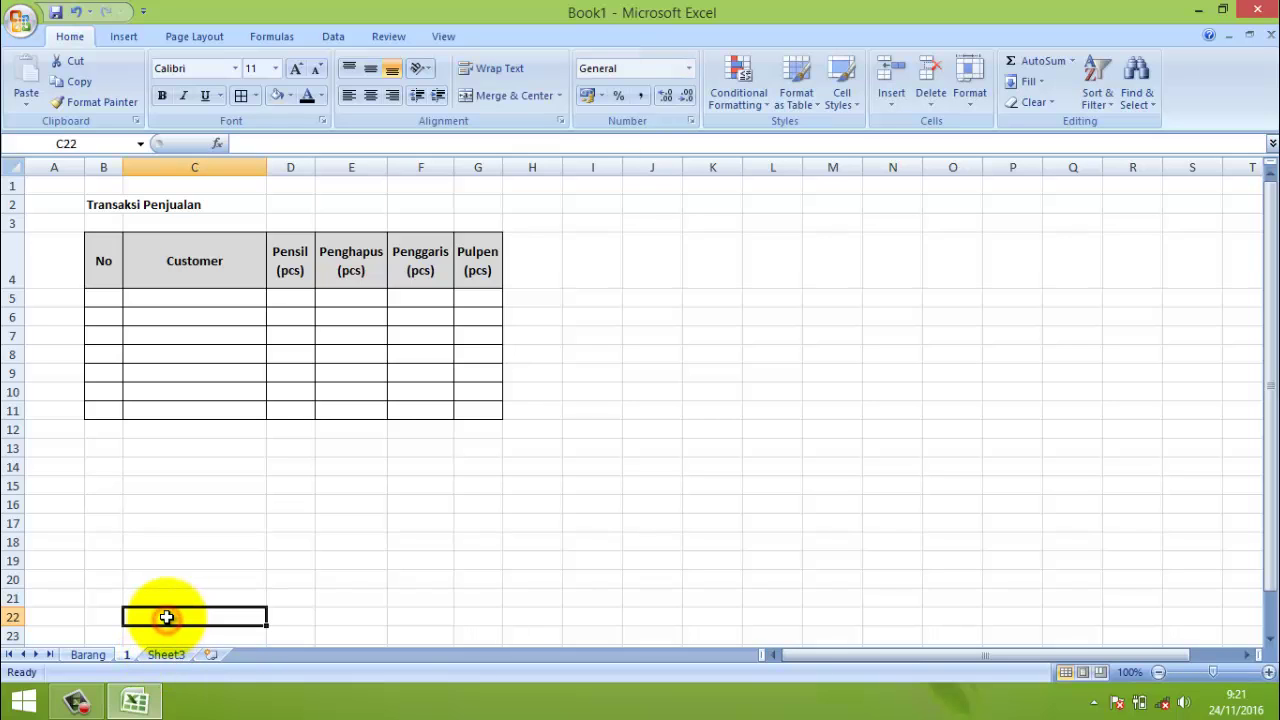
click(148, 636)
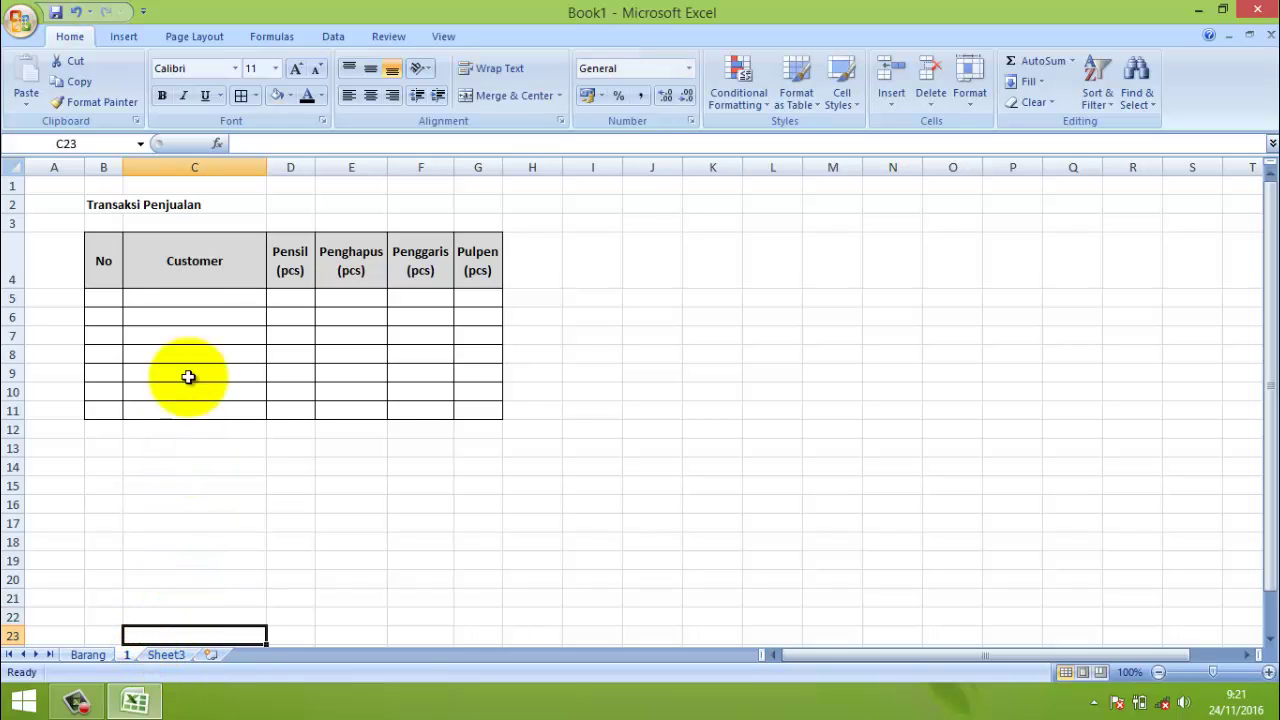
- Number the table rows 1 to 7 in B5:B11 by entering 1 and 2 and filling the series down
click(109, 296)
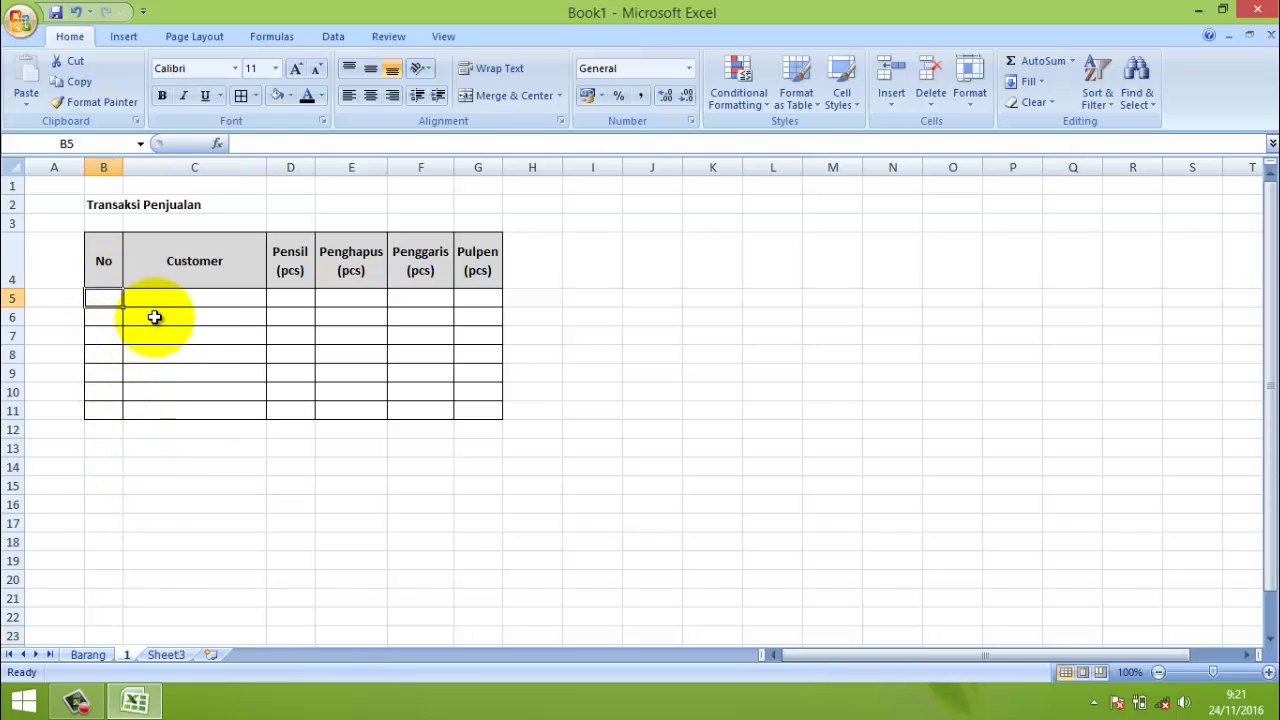
text(1)
key(Return)
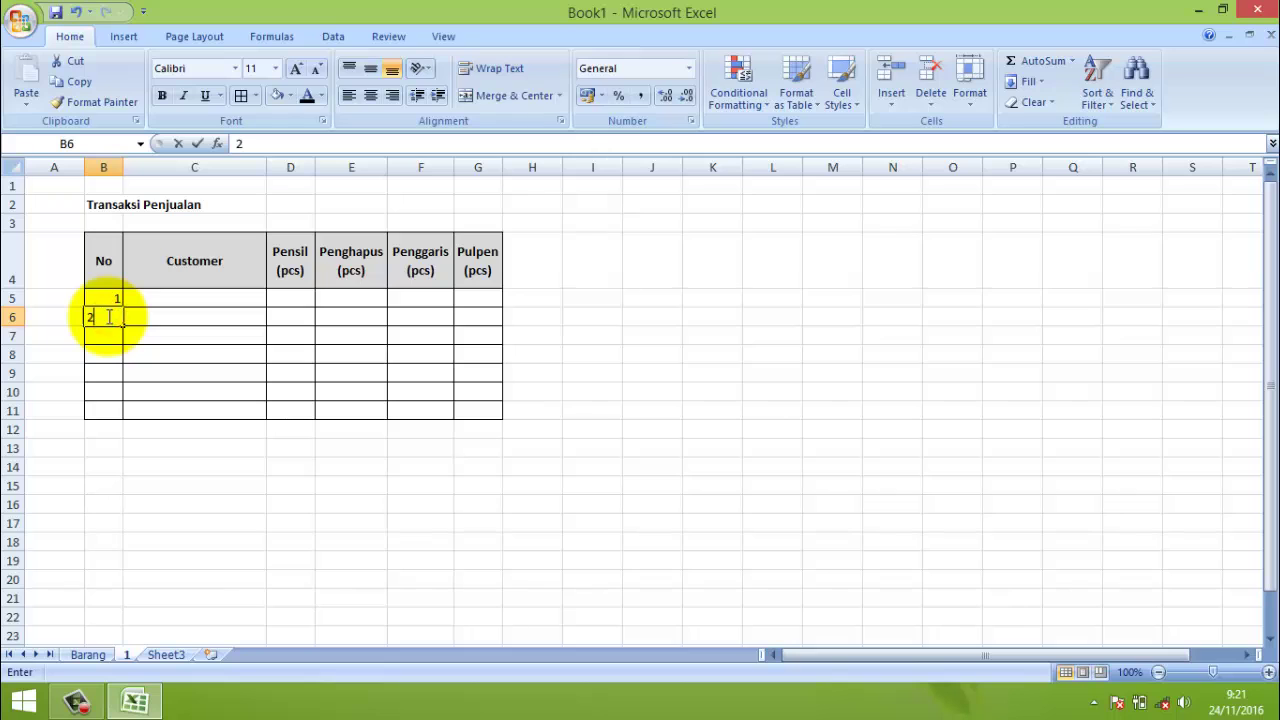
text(2)
click(108, 337)
drag(106, 297, 128, 413)
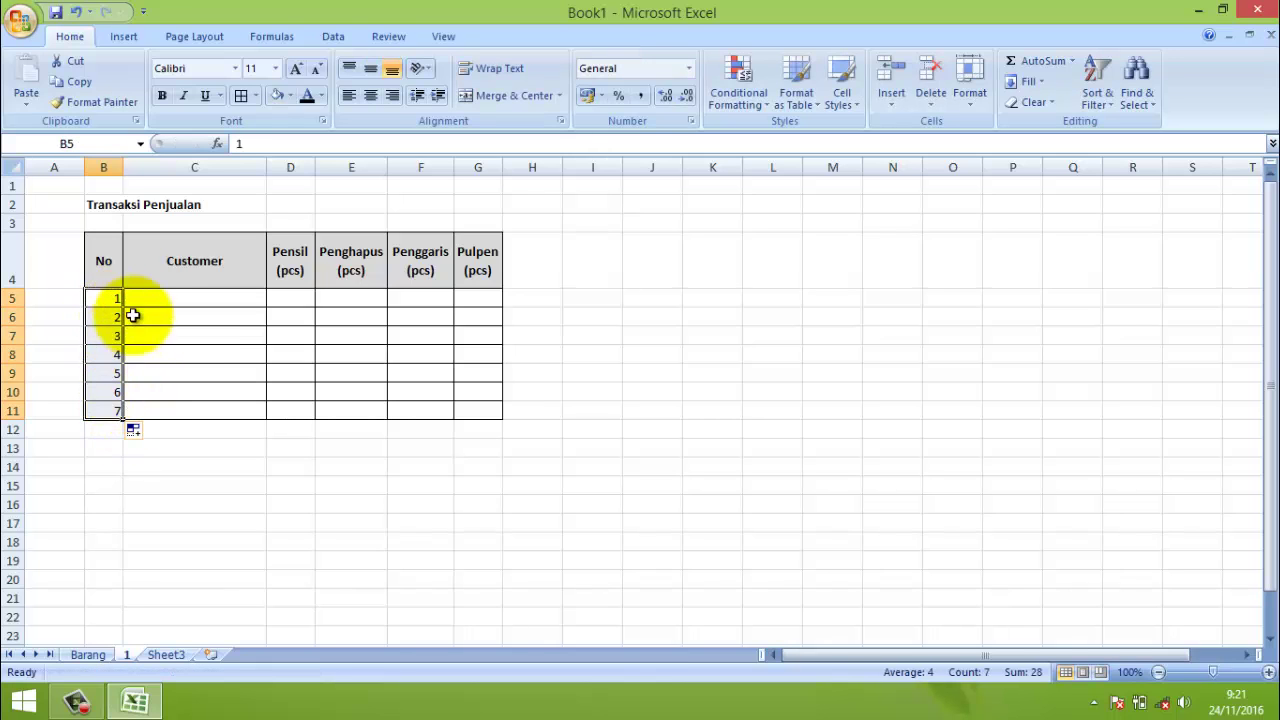
- Centre the table body B5:G11 both horizontally and vertically
click(105, 298)
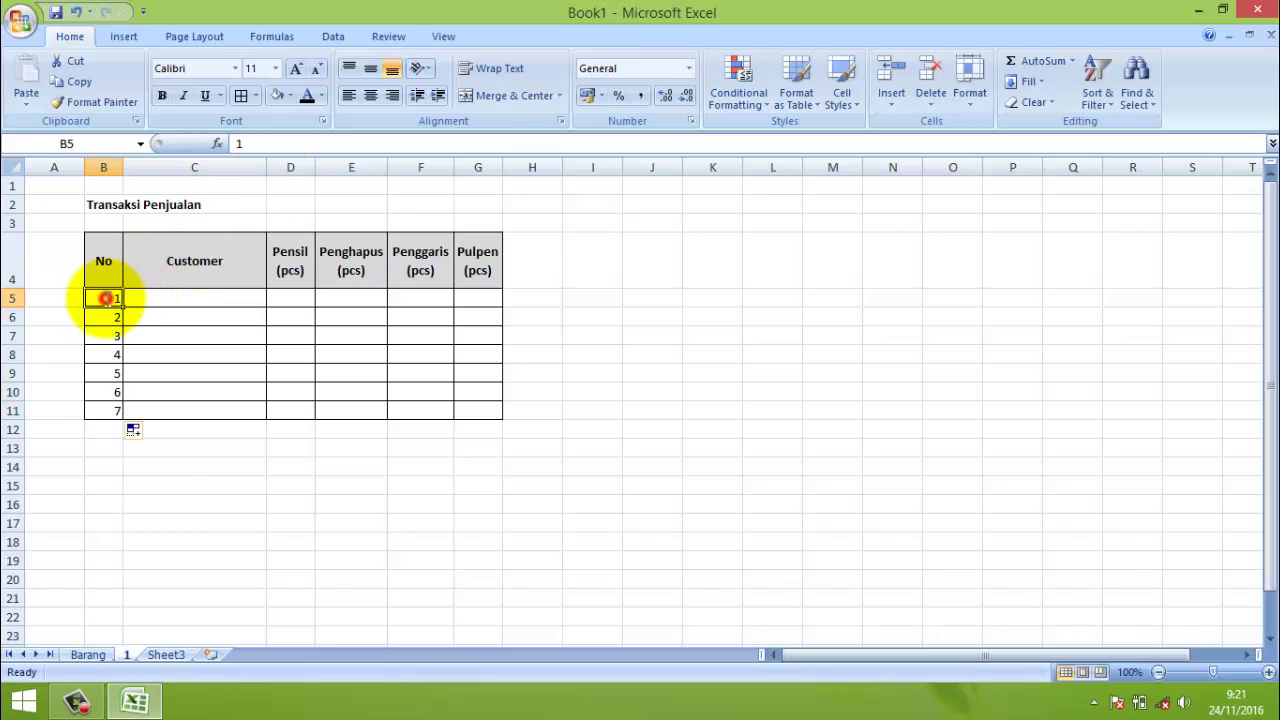
click(151, 335)
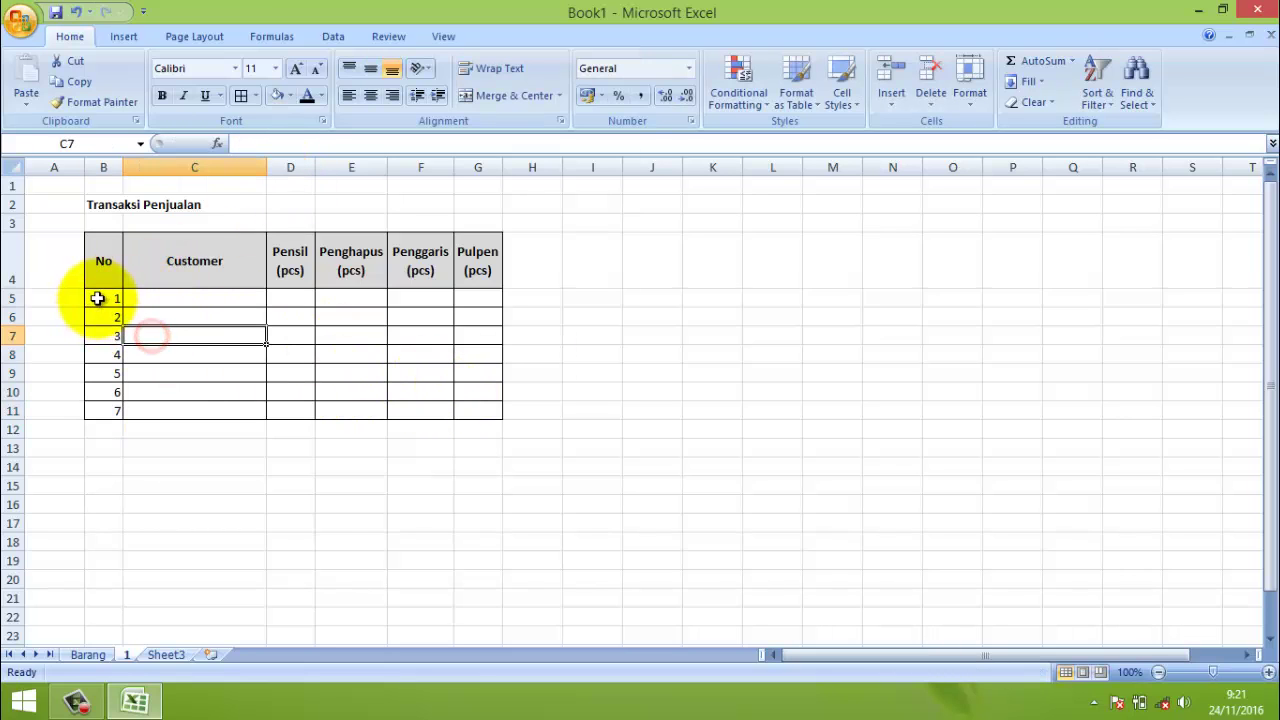
drag(97, 298, 486, 409)
click(369, 96)
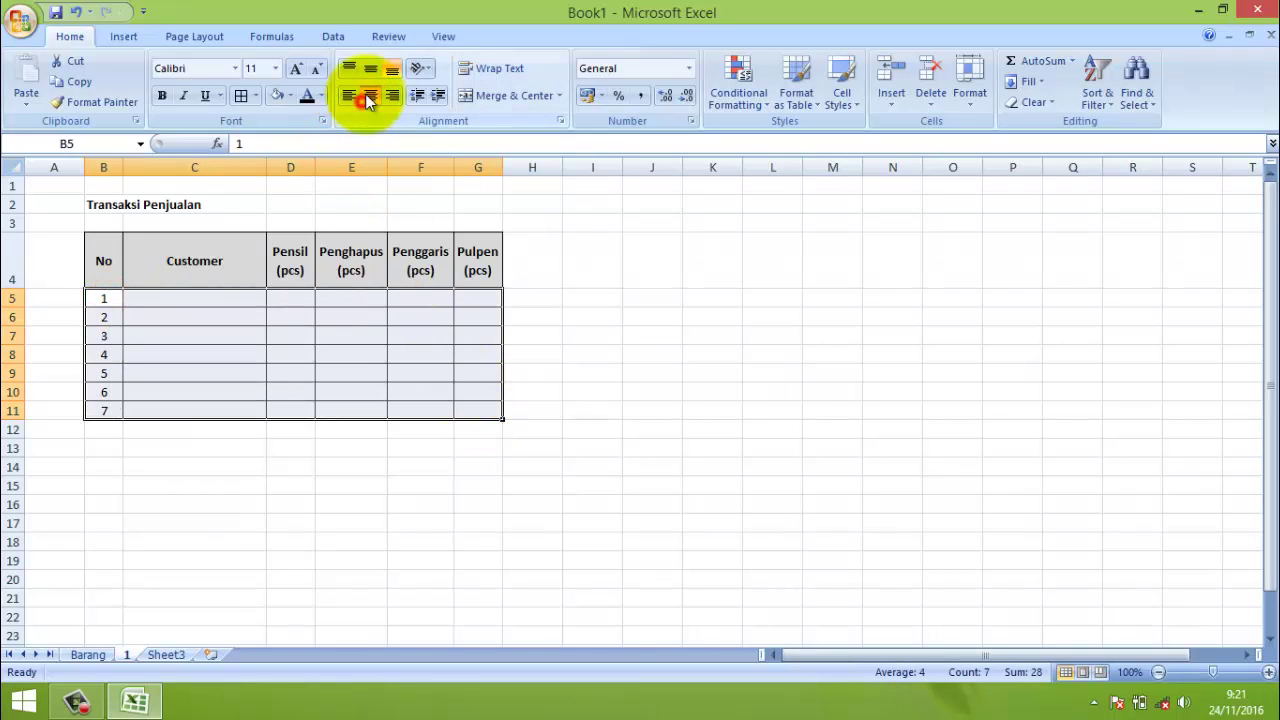
click(369, 71)
click(594, 278)
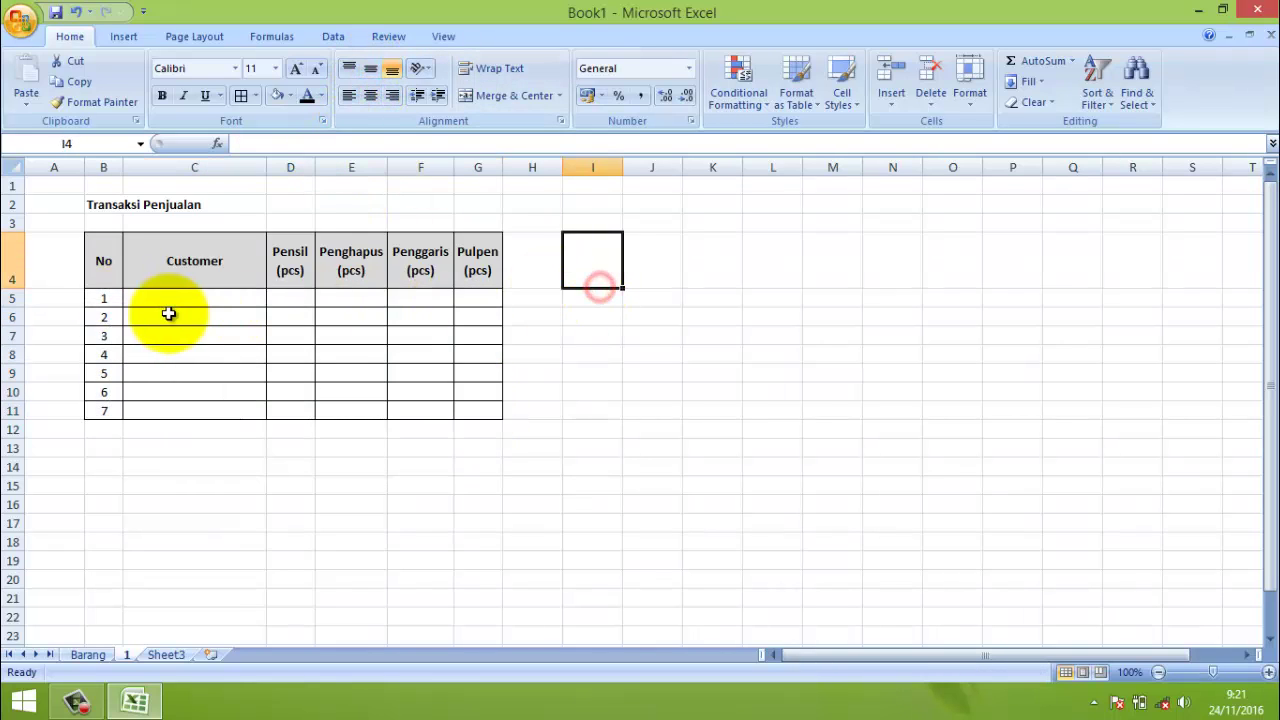
- Increase the height of rows 5 to 11 equally so the table body is roomier
drag(15, 298, 14, 431)
click(655, 392)
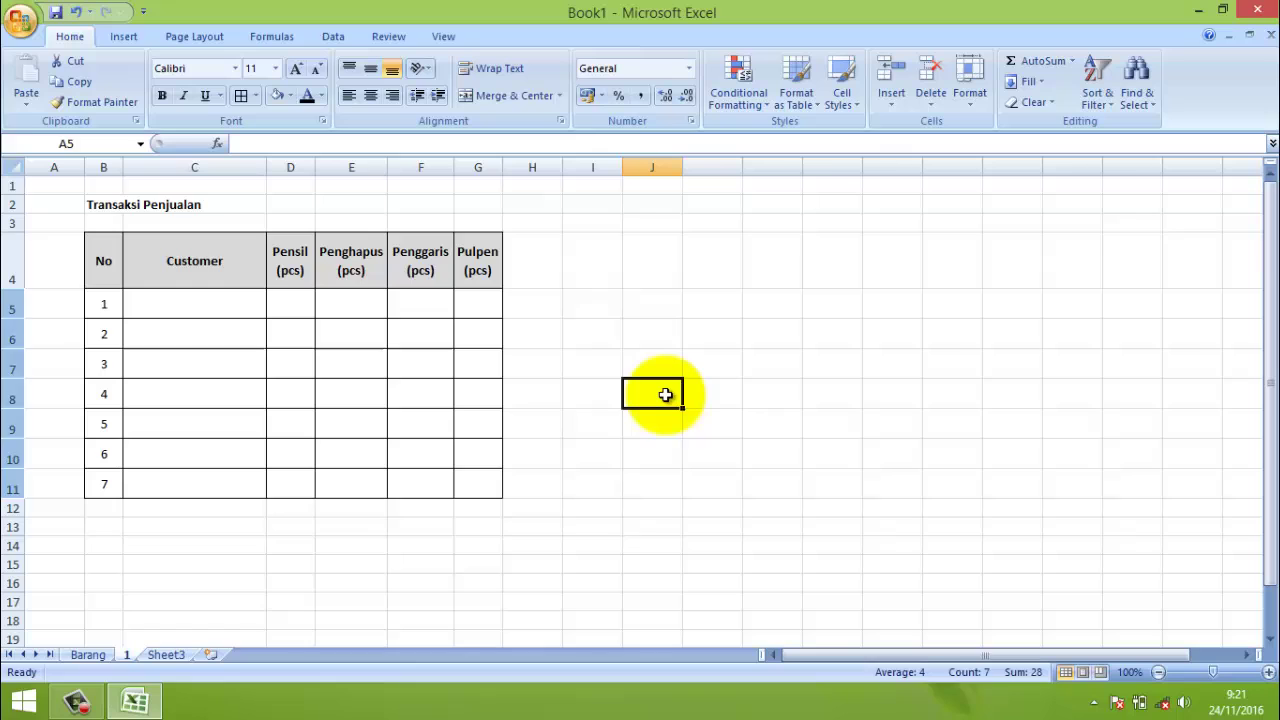
click(162, 310)
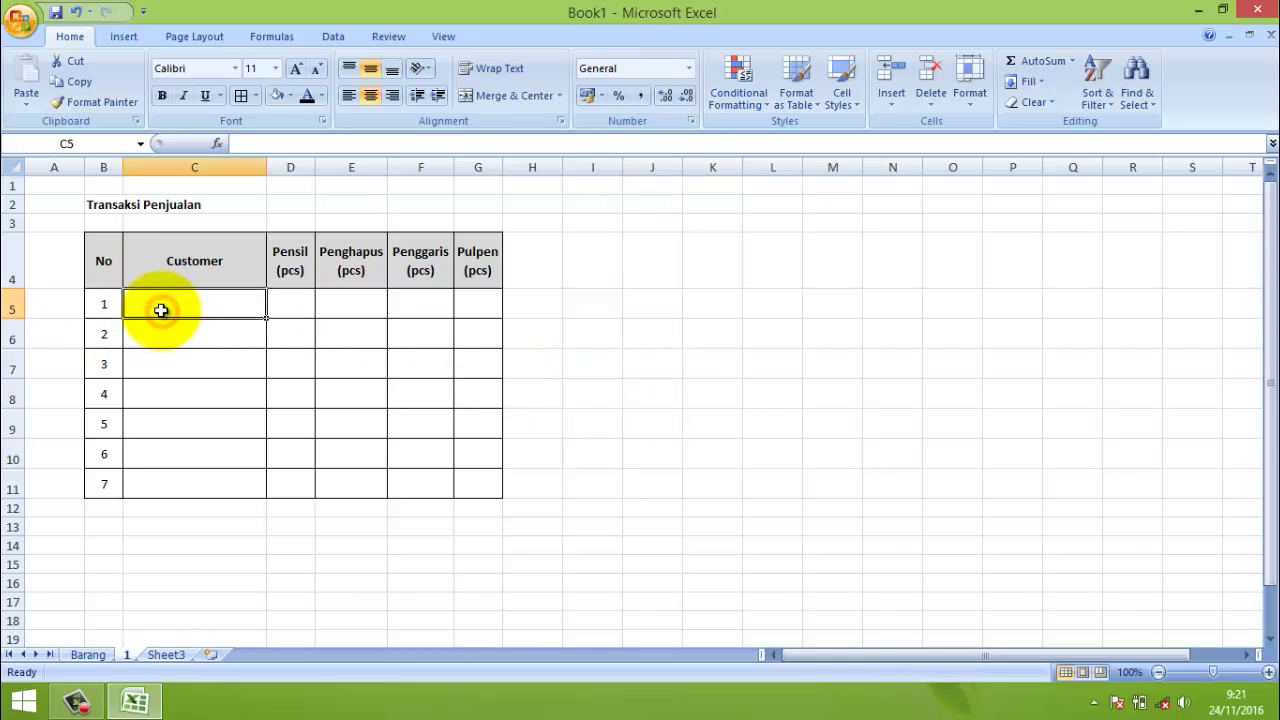
- Extend the title in B2 to read "Transaksi Penjualan Tanggal 1 Januari 2016"
click(216, 204)
double_click(100, 204)
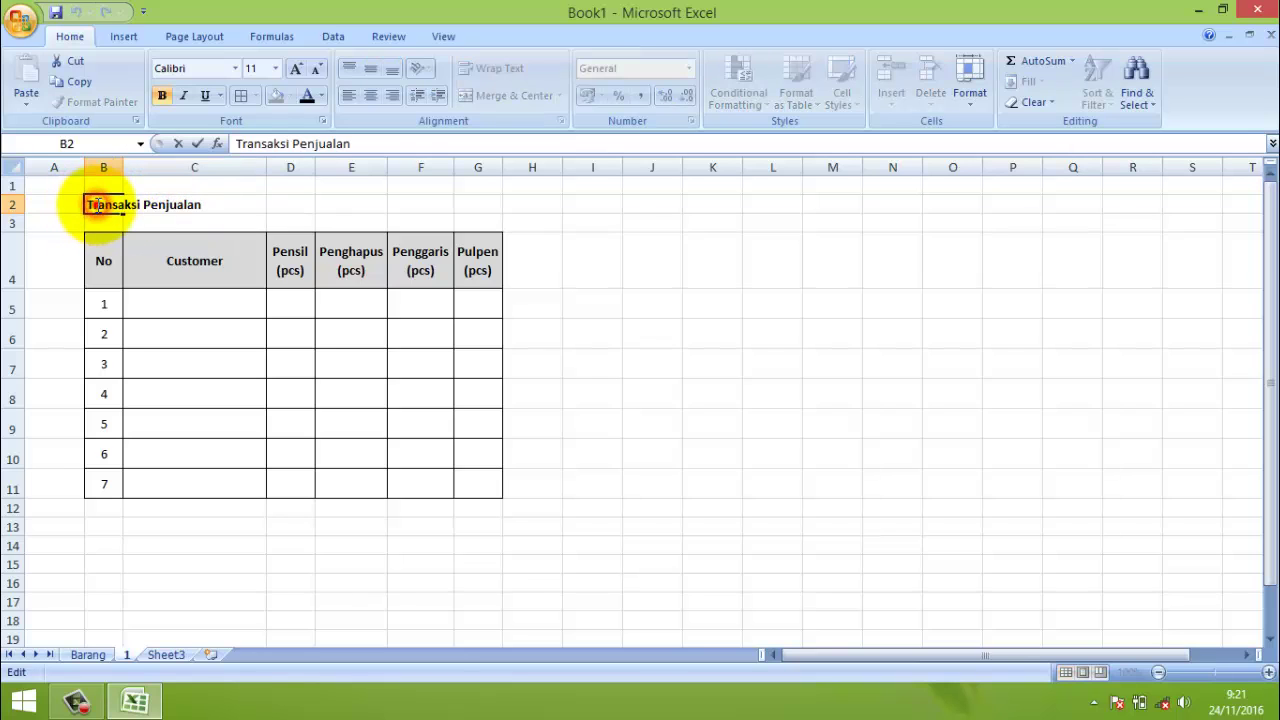
click(362, 146)
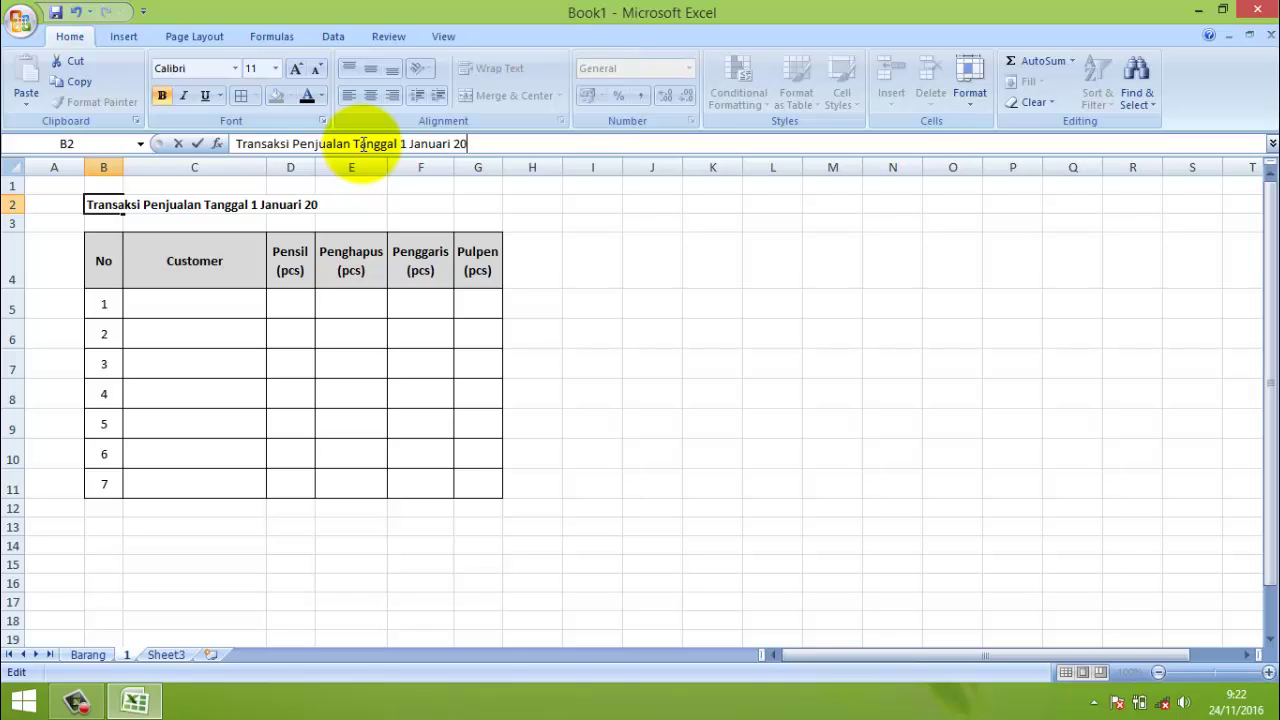
click(372, 186)
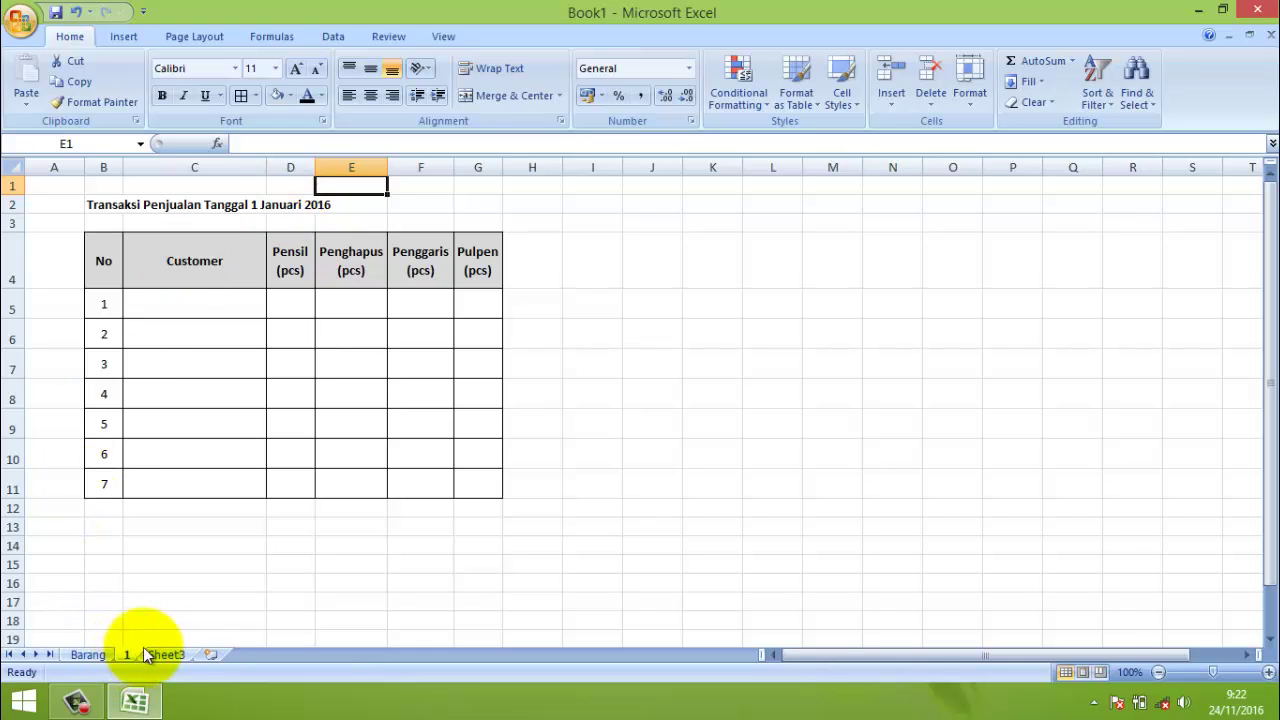
- Enter the first customer's name in C5 and a Pensil quantity of 2 in D5
click(165, 293)
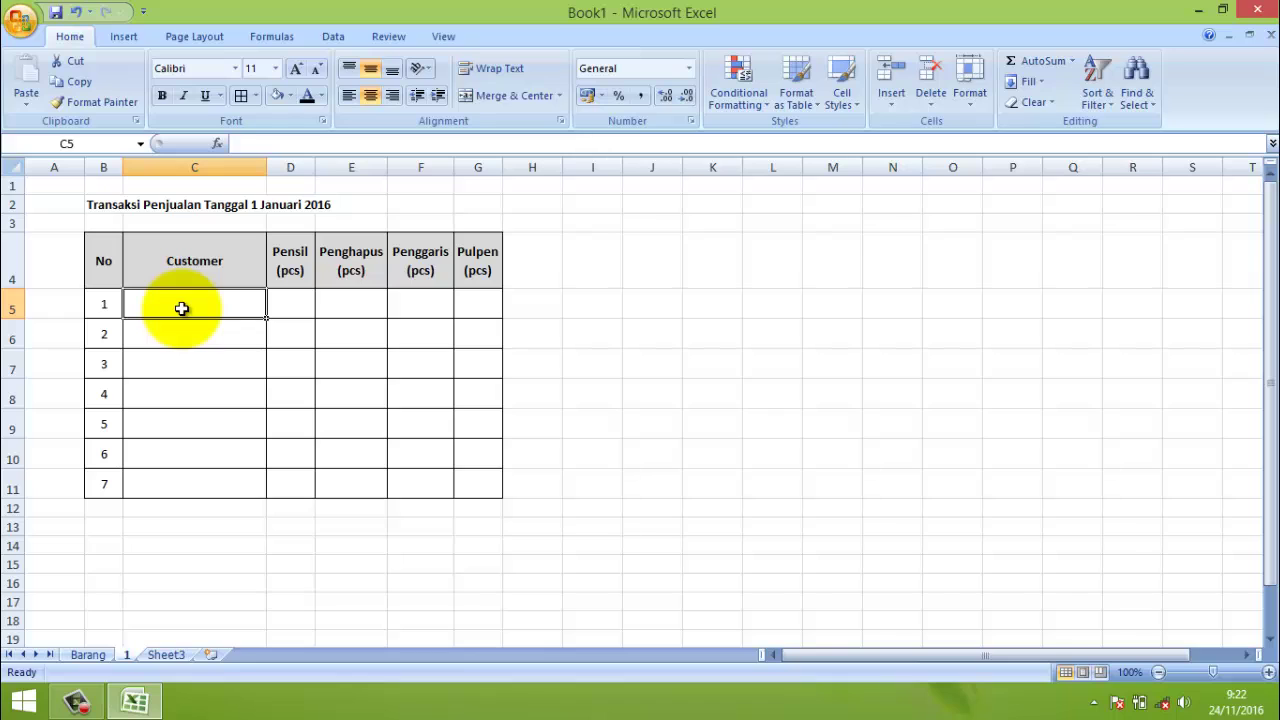
text(Anto)
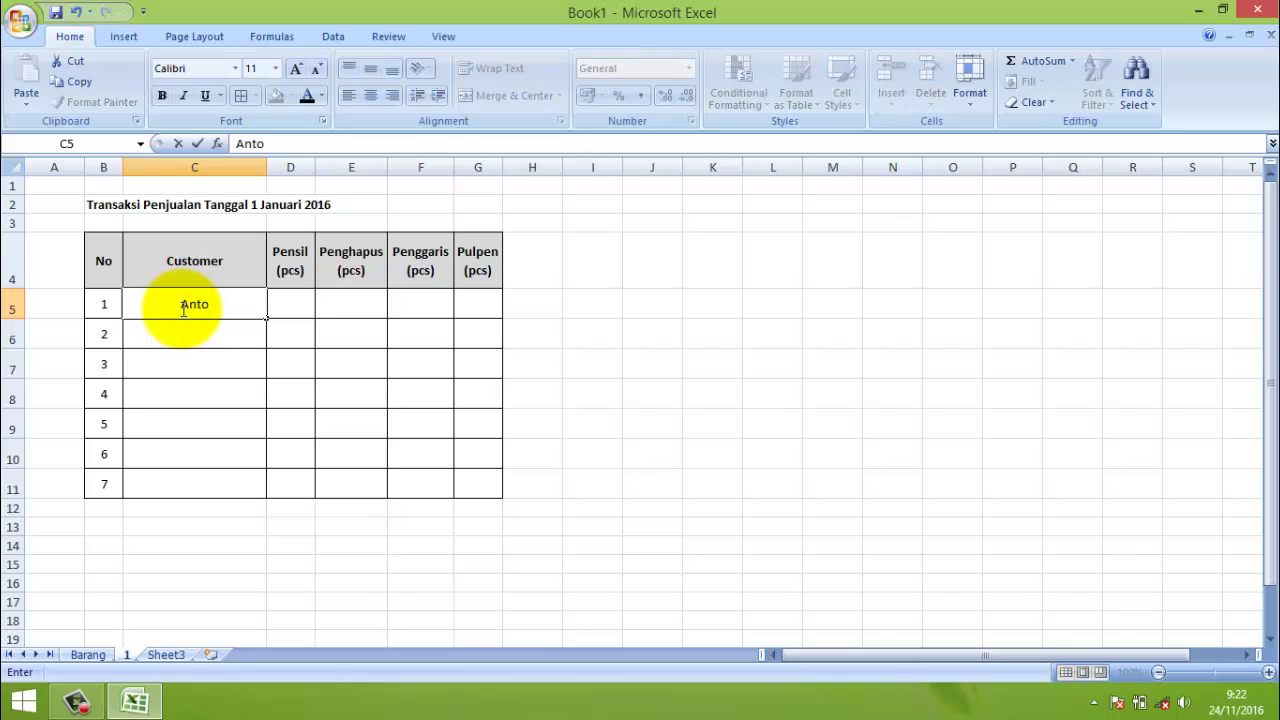
click(289, 304)
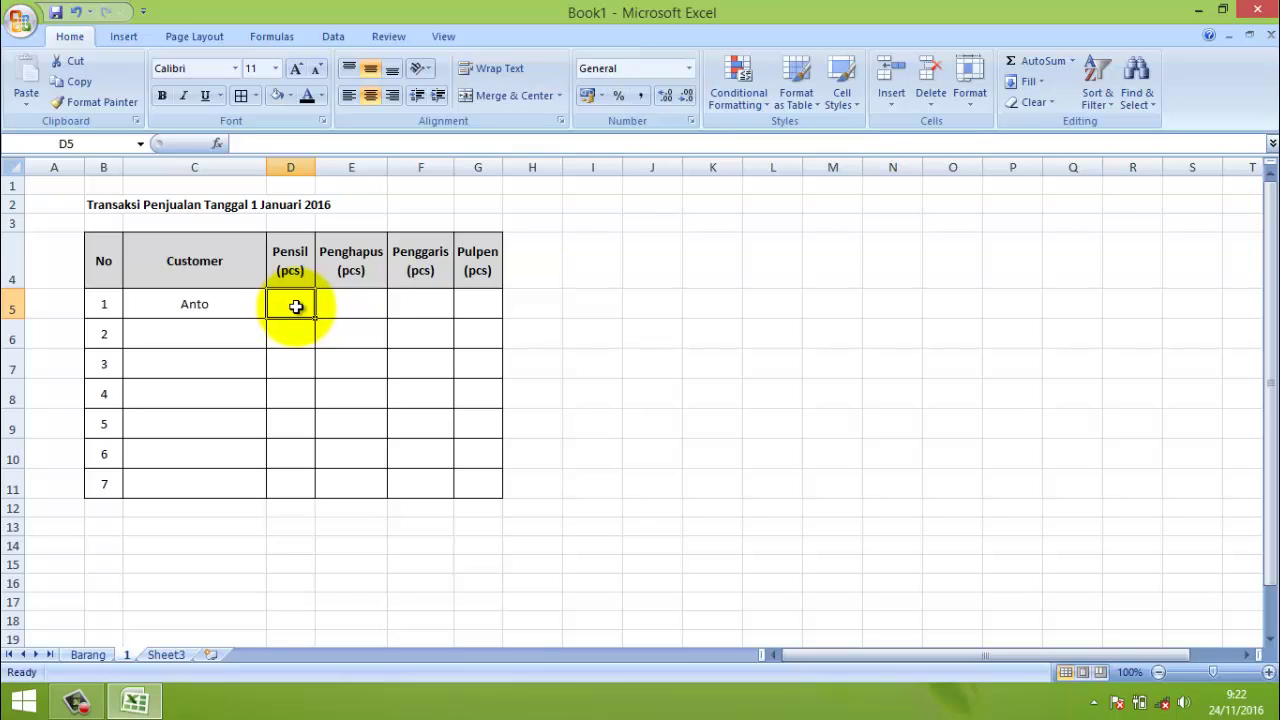
text(2)
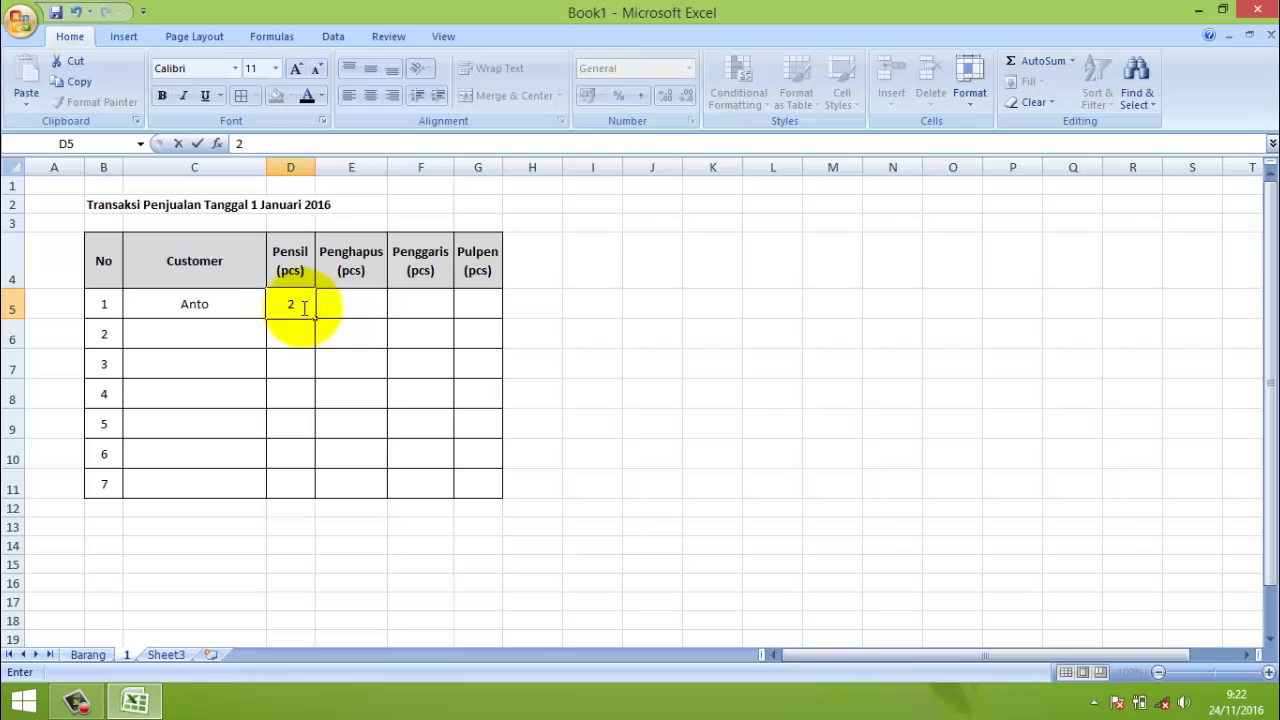
click(330, 311)
click(262, 304)
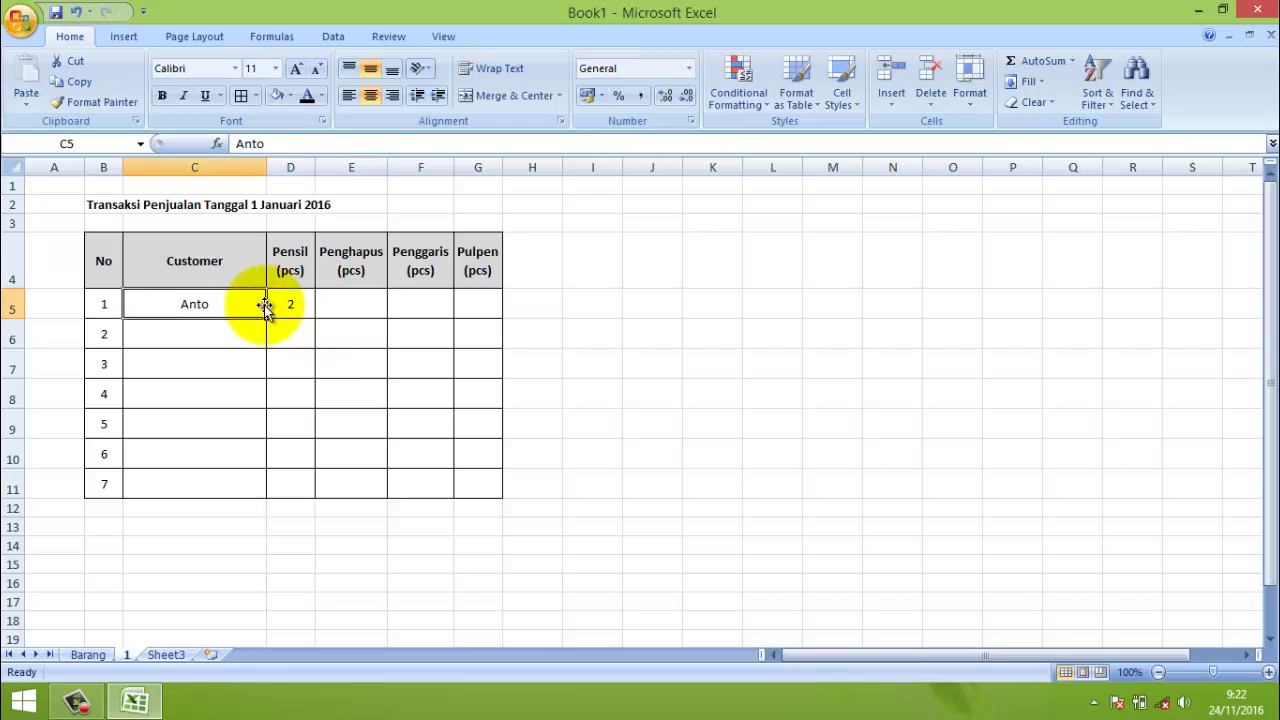
click(291, 303)
- Enter the first customer's remaining quantities in row 5: Penghapus 5, Penggaris 1 and Pulpen 6
click(346, 304)
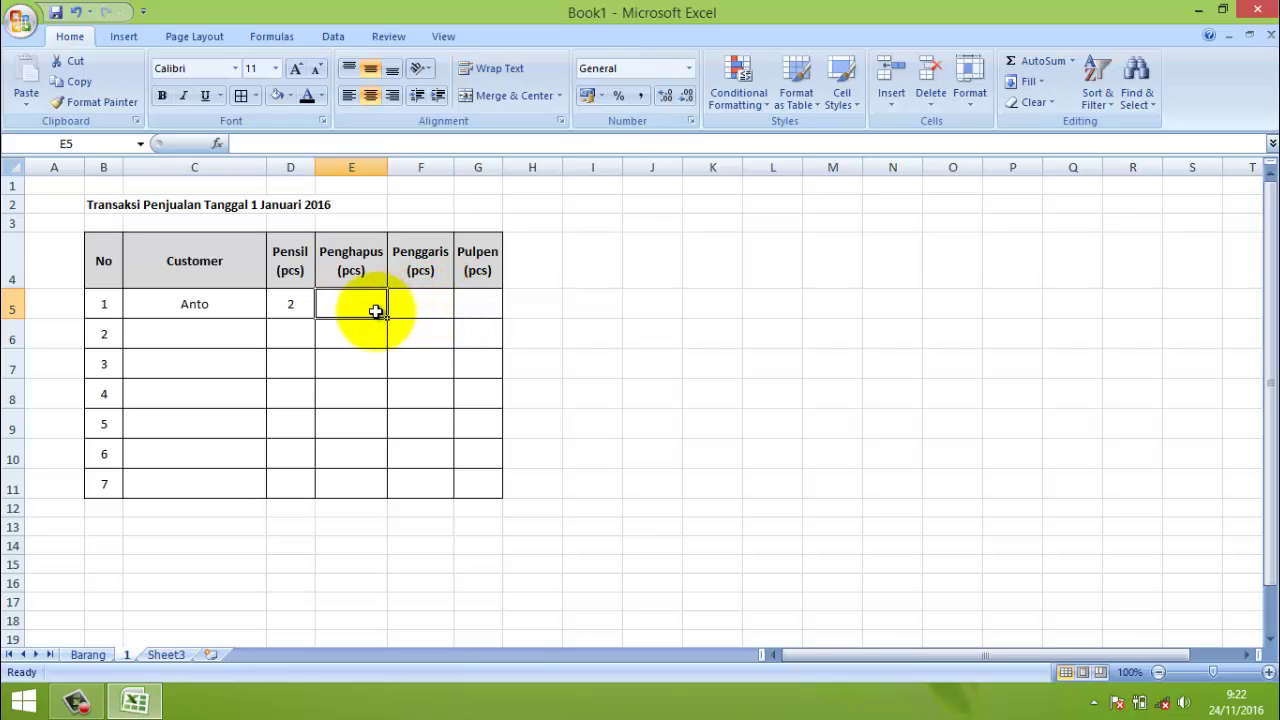
text(5)
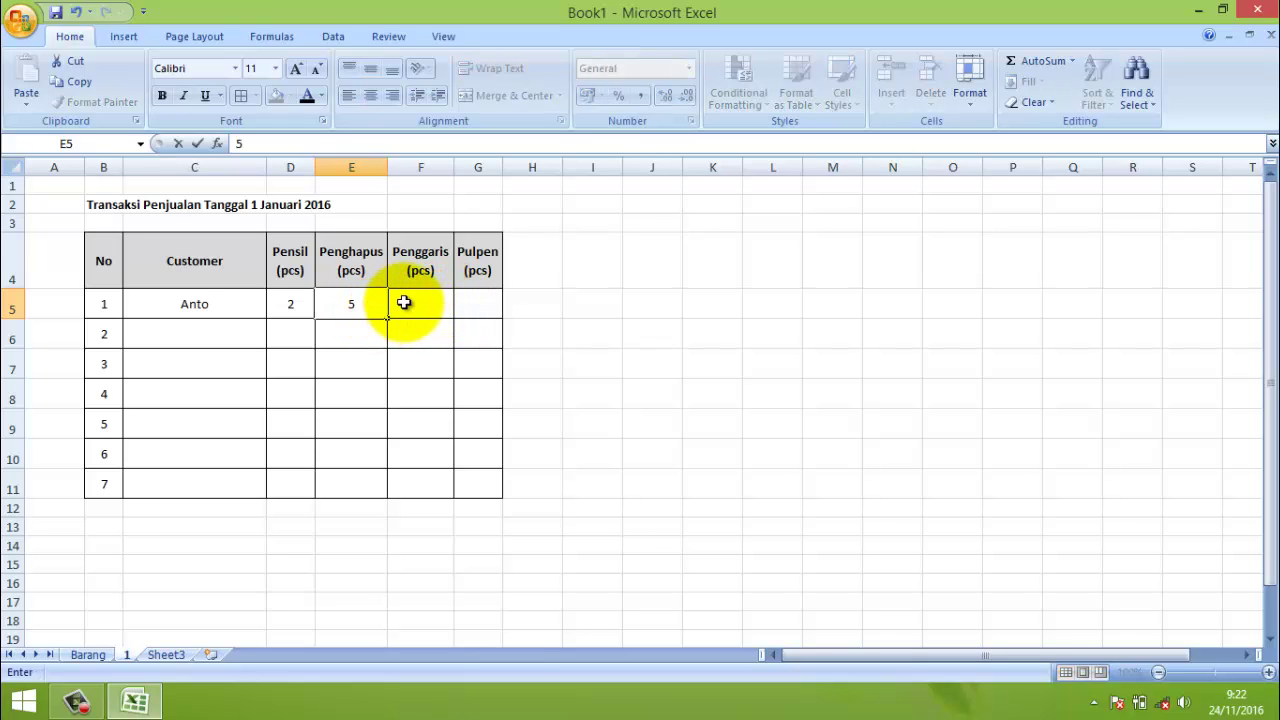
click(406, 298)
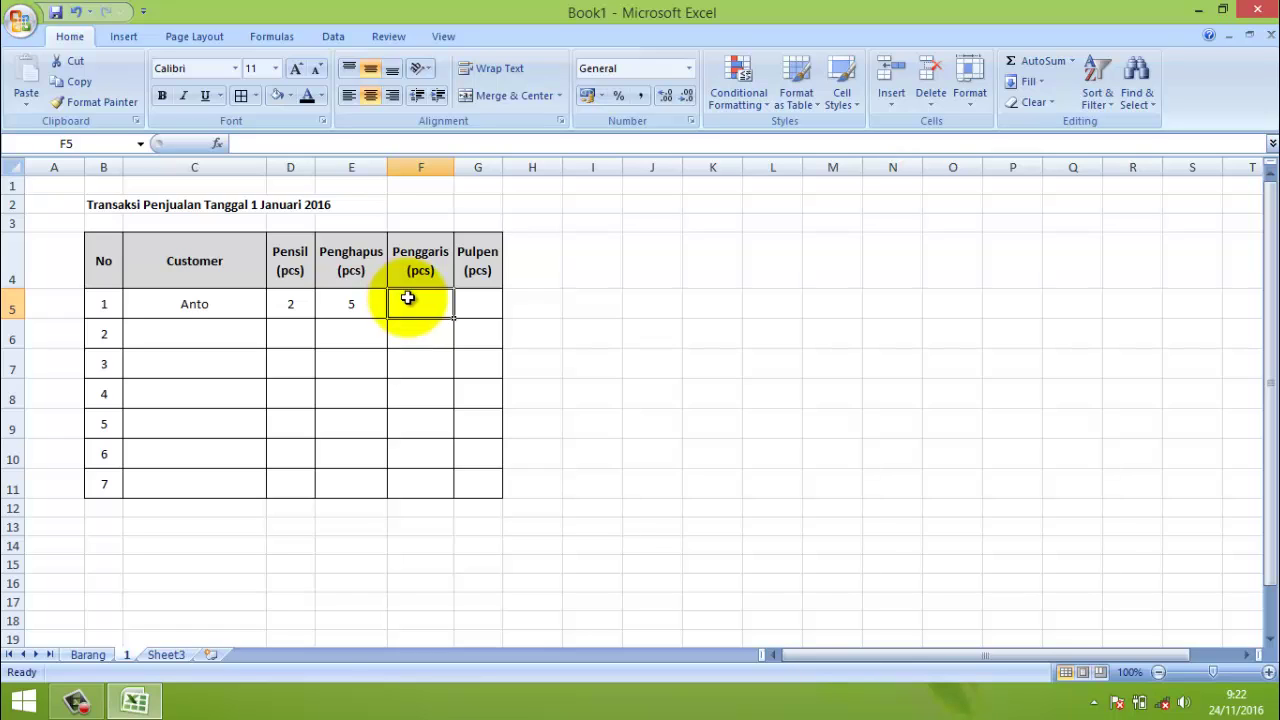
text(1)
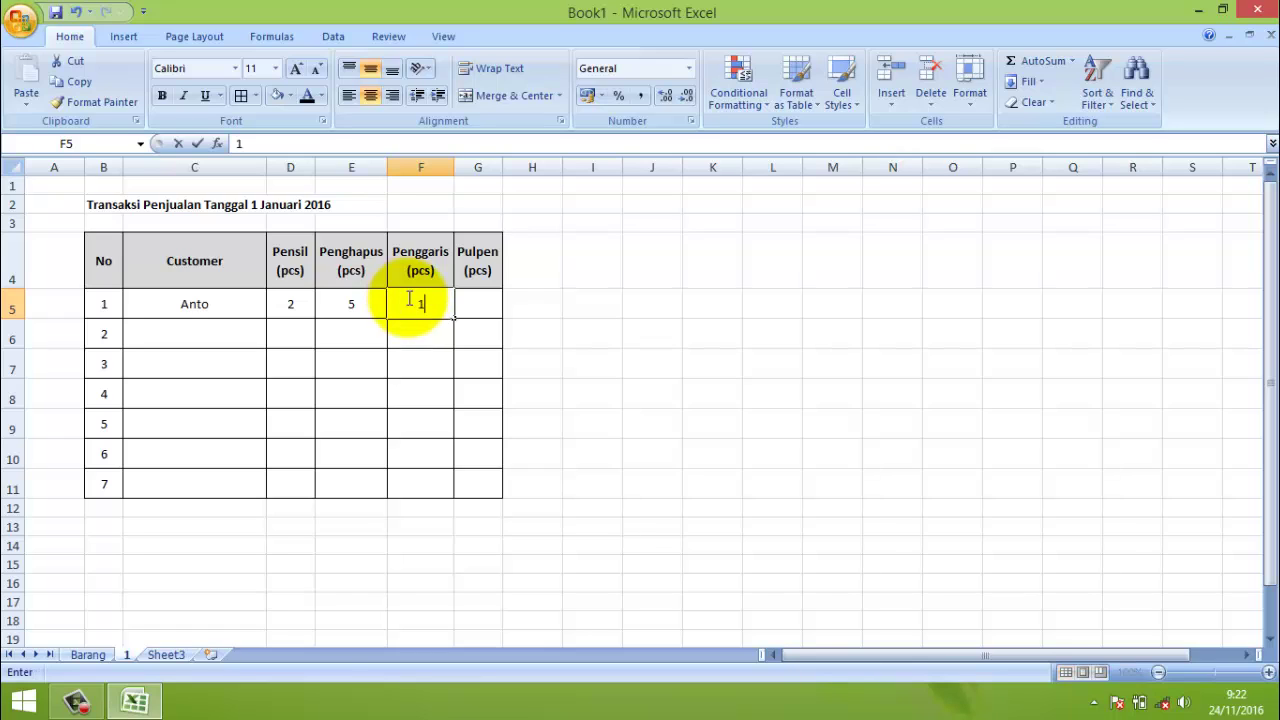
click(478, 299)
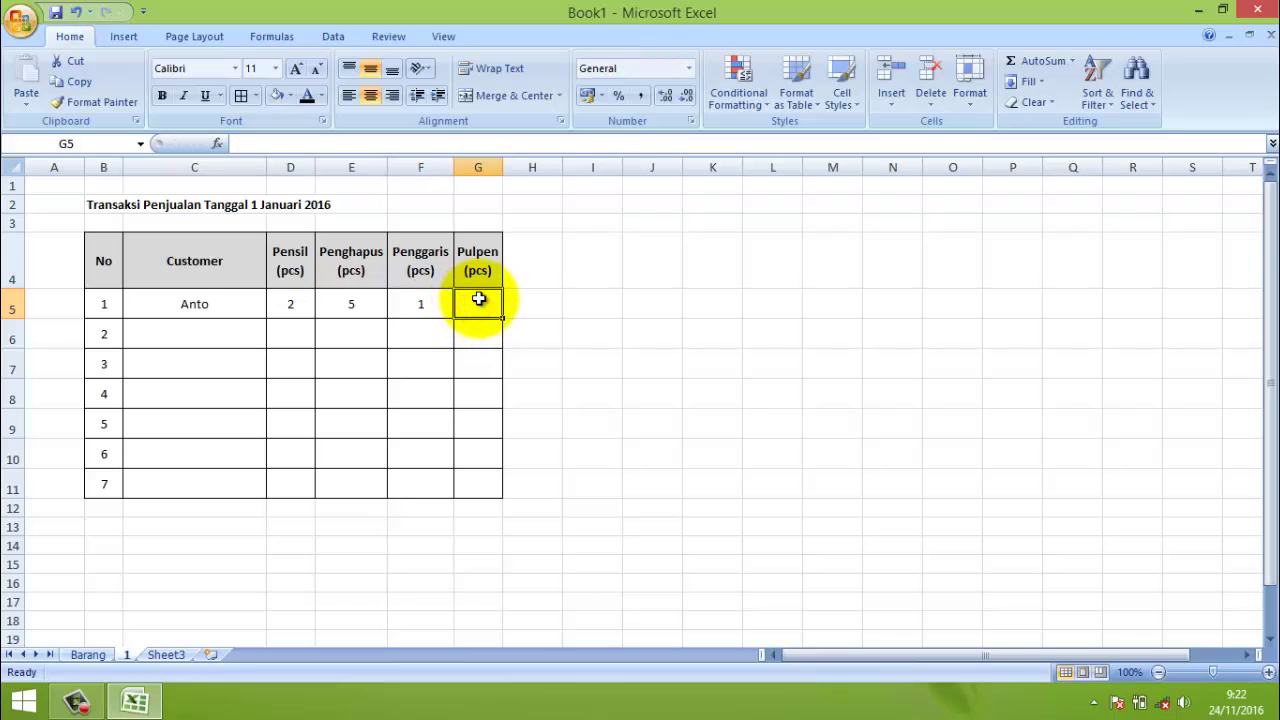
text(6)
click(516, 291)
- Add all borders to H4:H11 to extend the table by a column and enter the header "Total" in H4
click(538, 256)
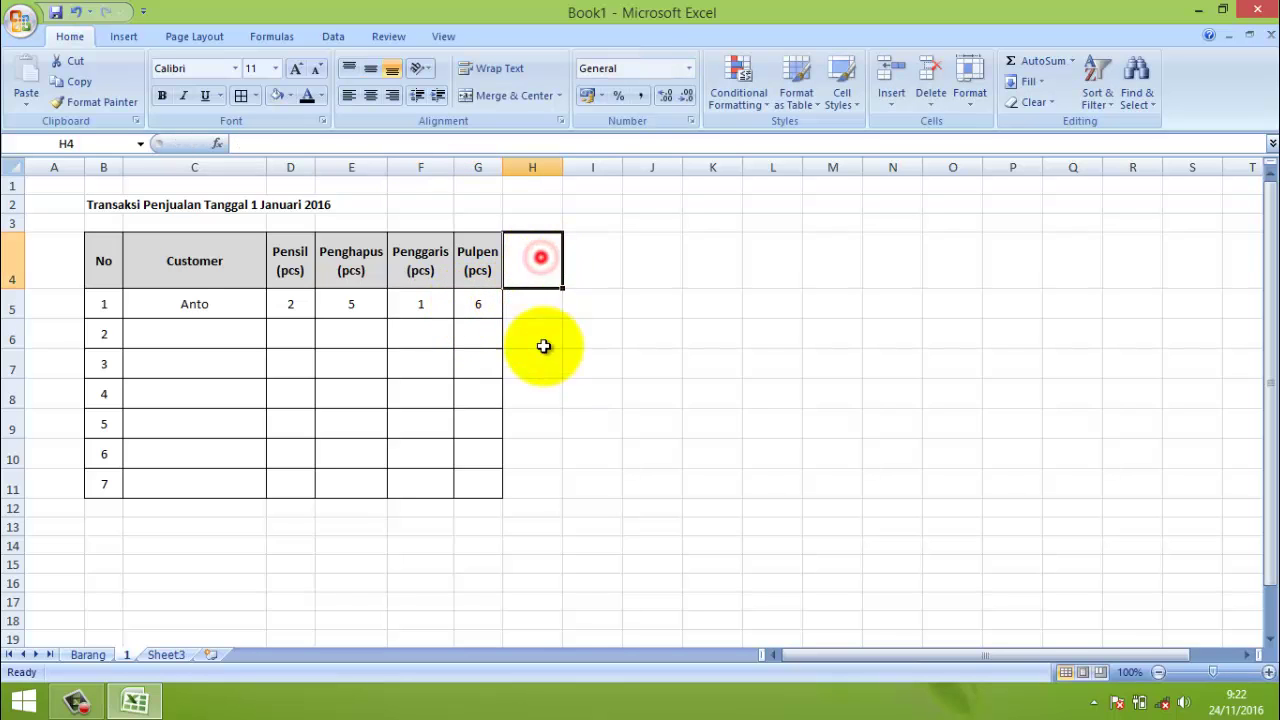
drag(543, 346, 555, 482)
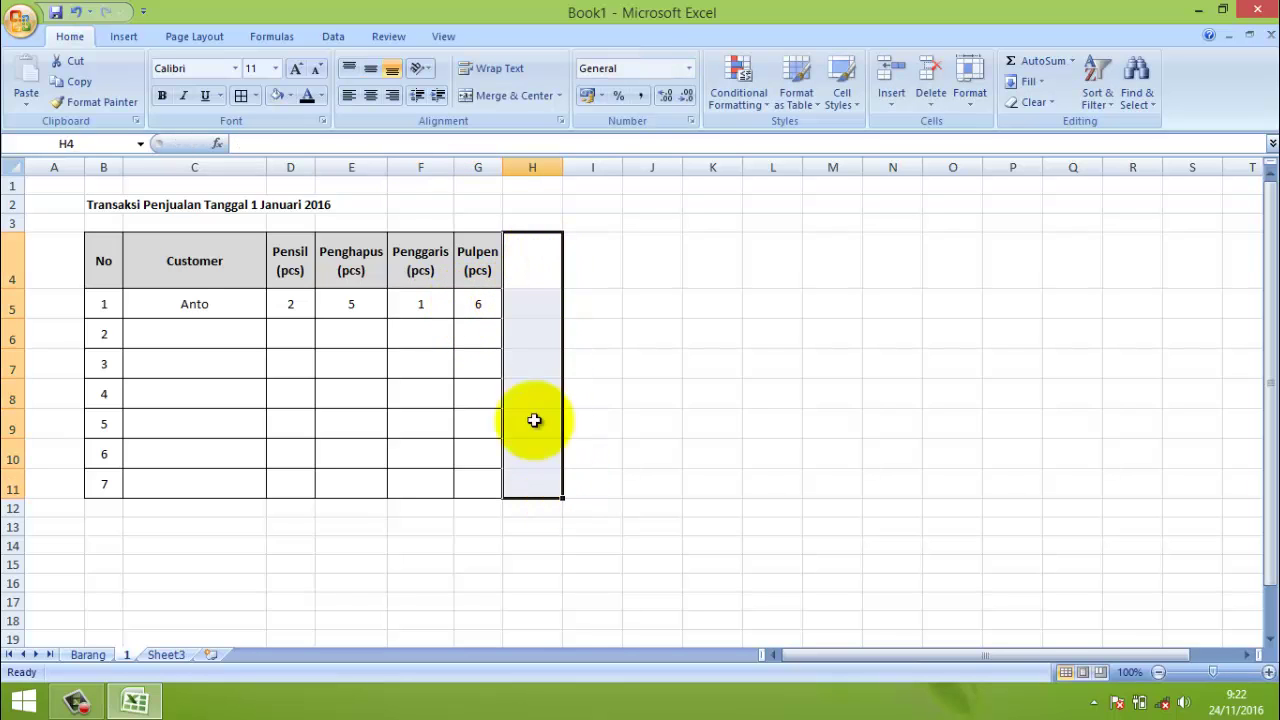
click(234, 97)
click(530, 260)
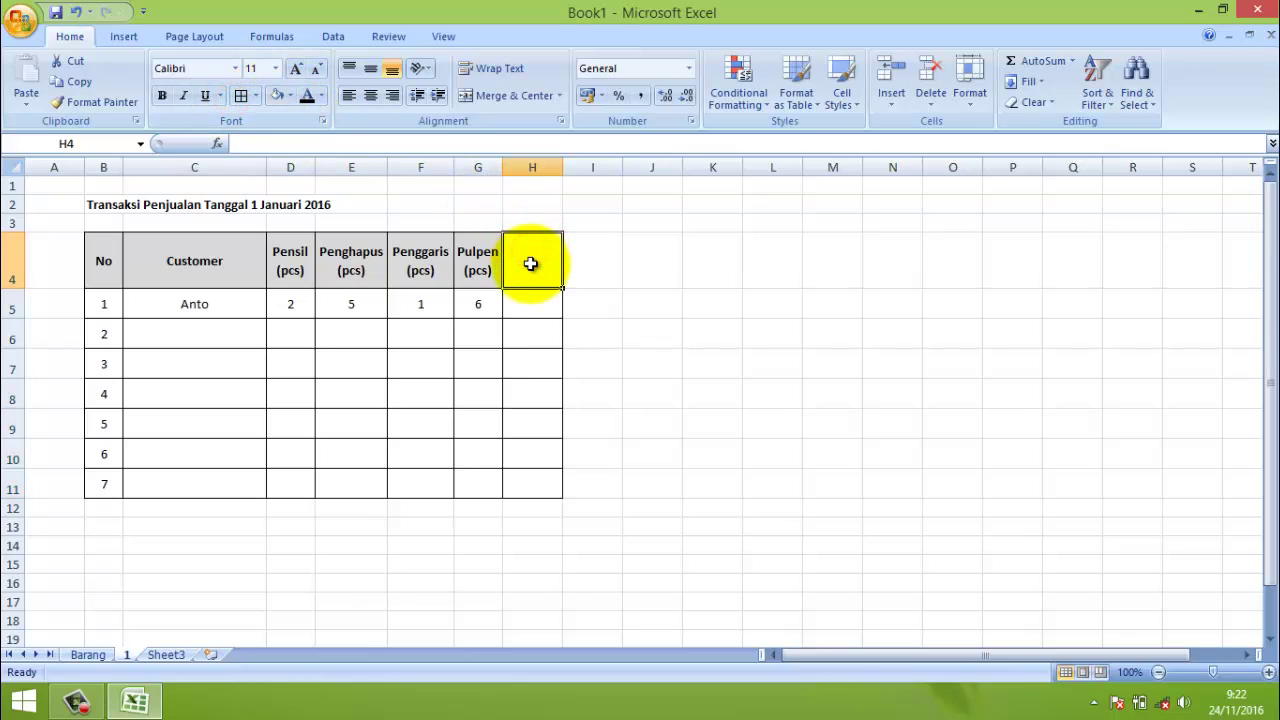
text(T)
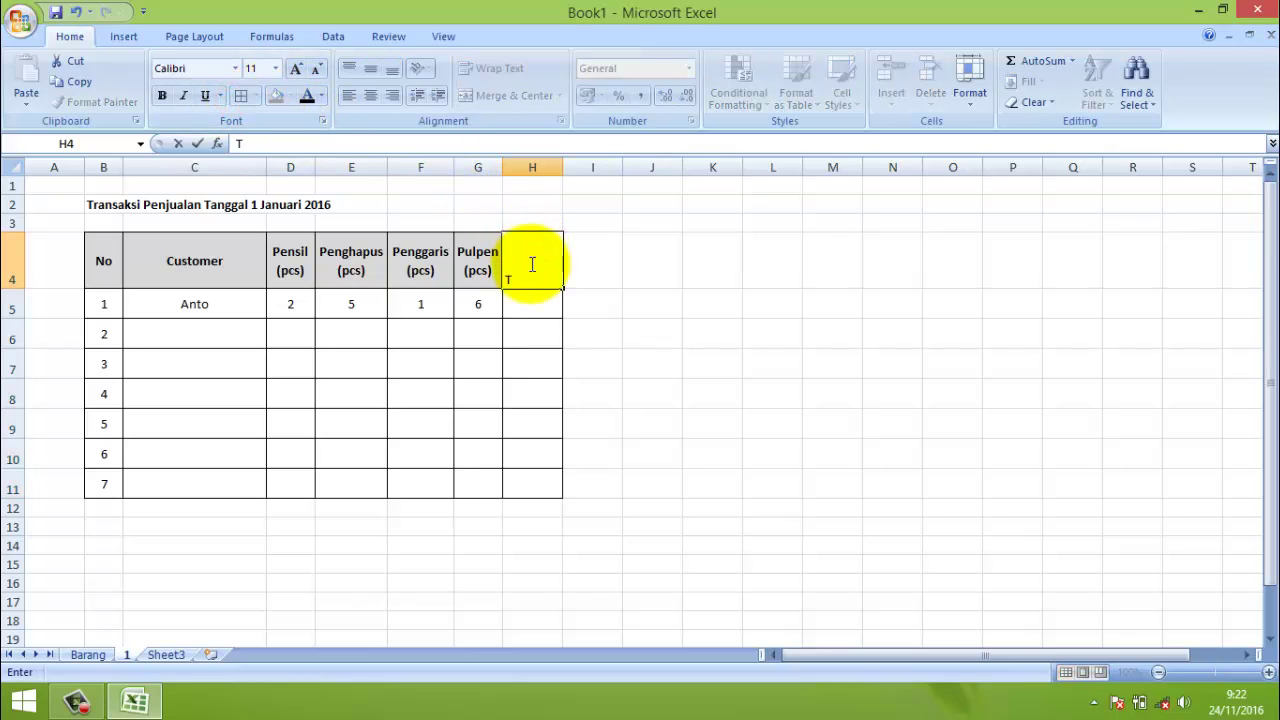
text(otal)
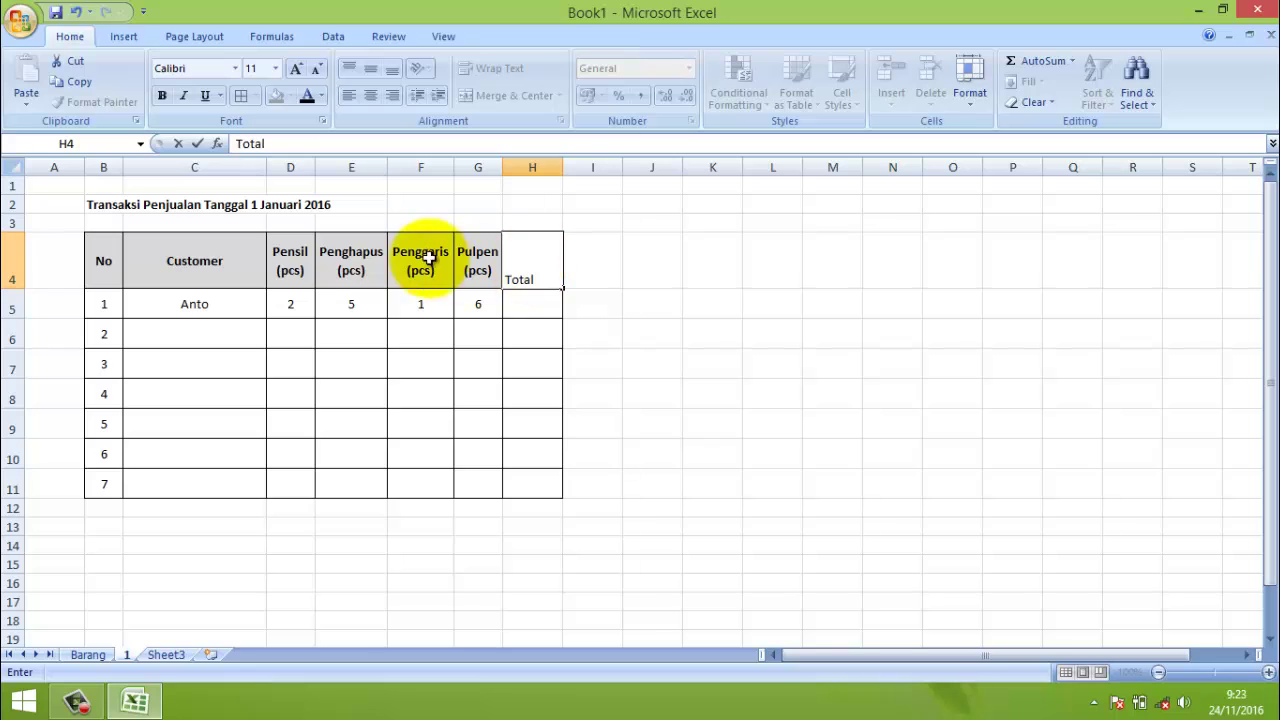
click(610, 303)
- Format the Total header in H4 with grey fill, bold text, and horizontal and vertical centering like the other headers
click(534, 265)
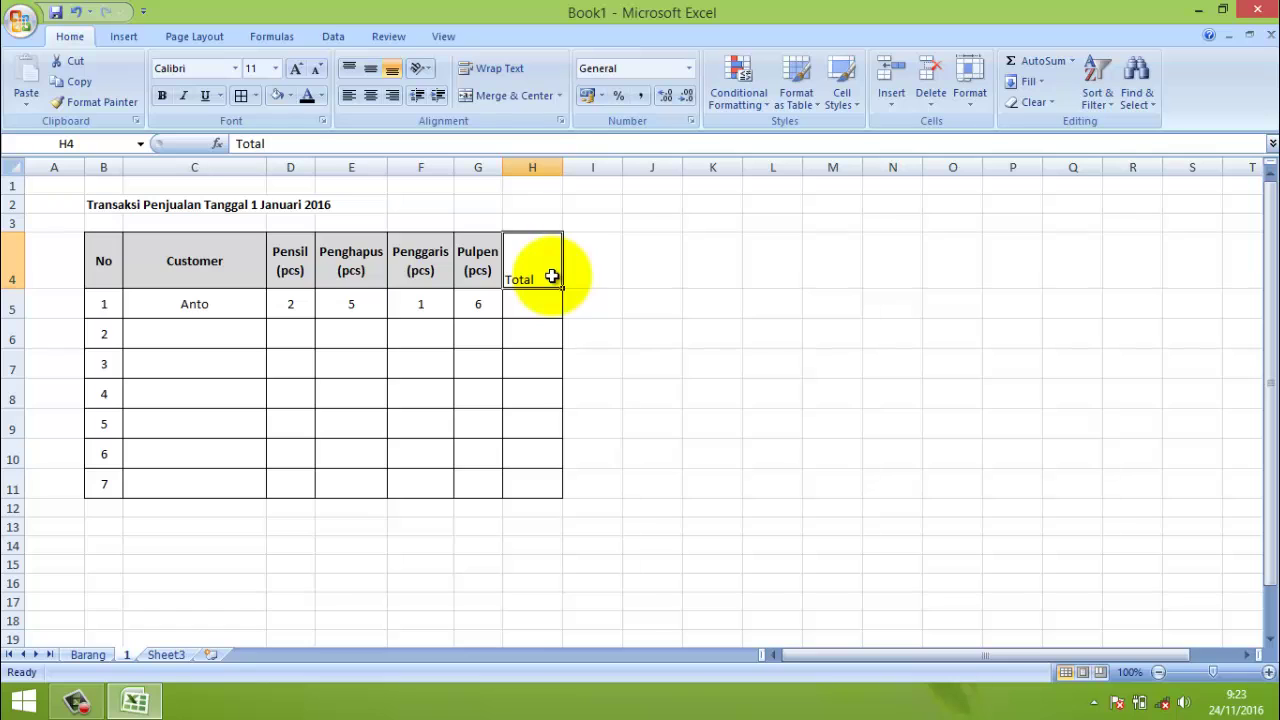
click(278, 96)
click(370, 95)
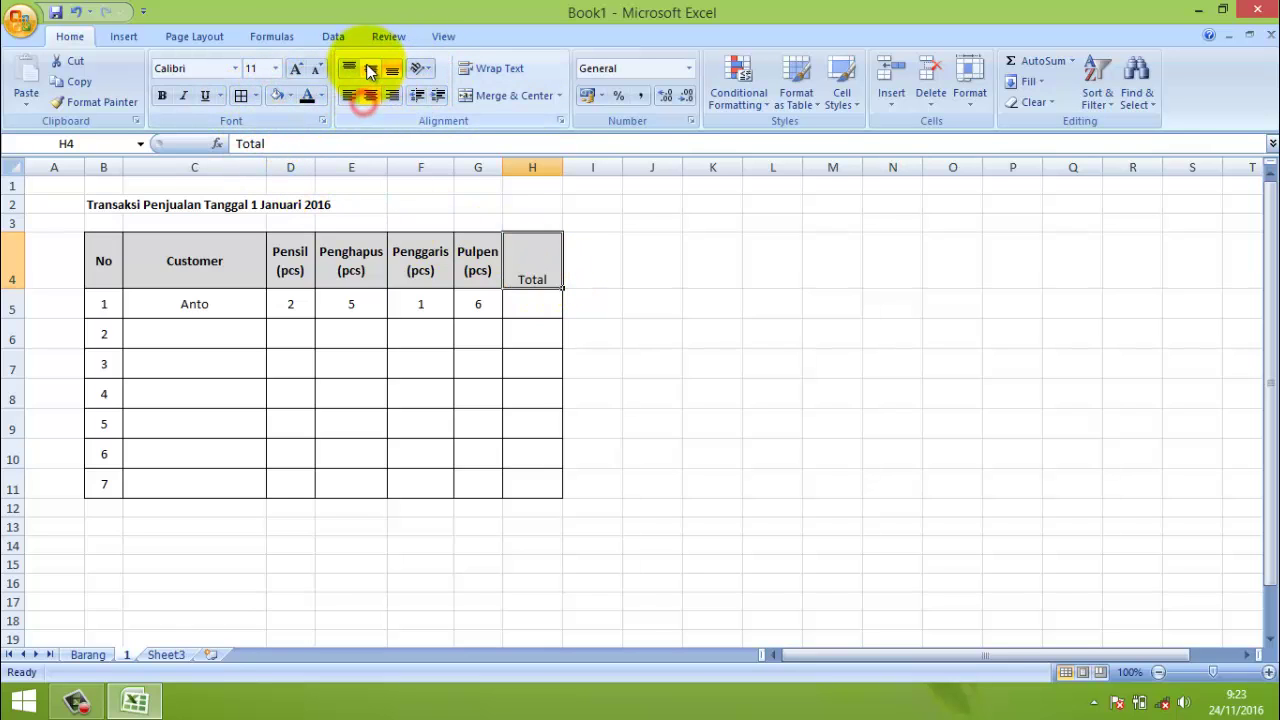
click(370, 68)
click(678, 276)
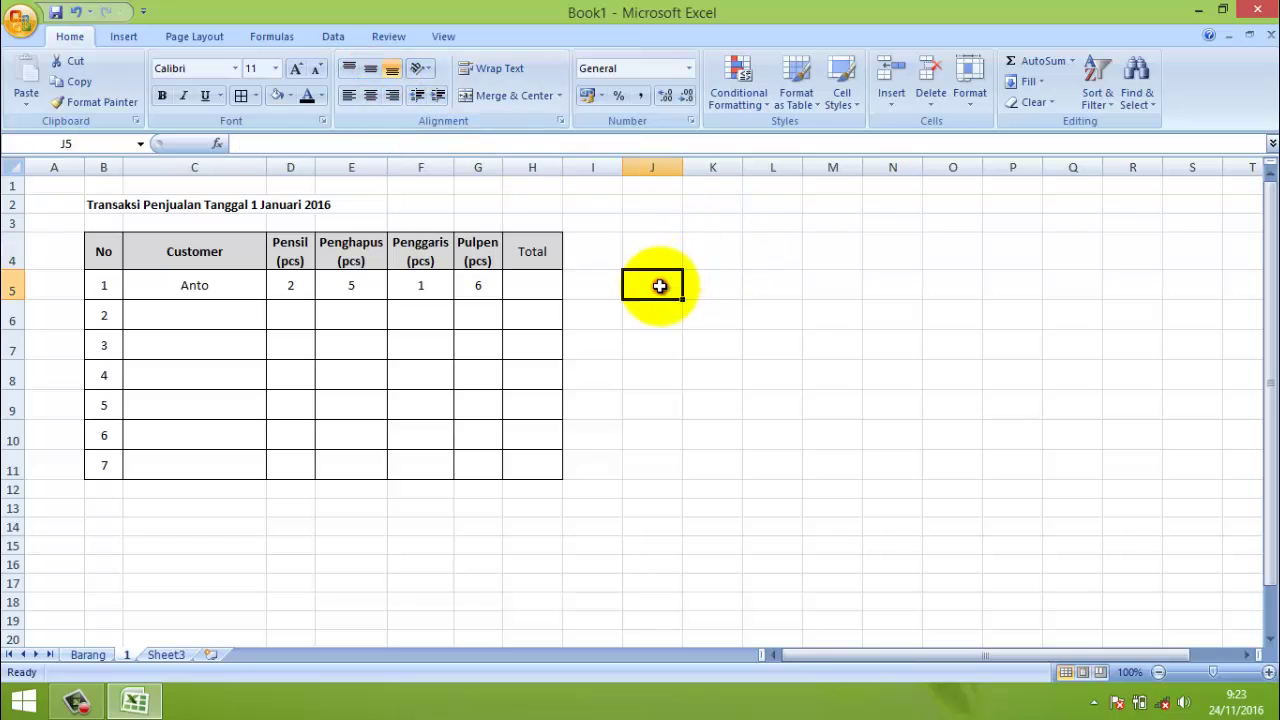
click(528, 249)
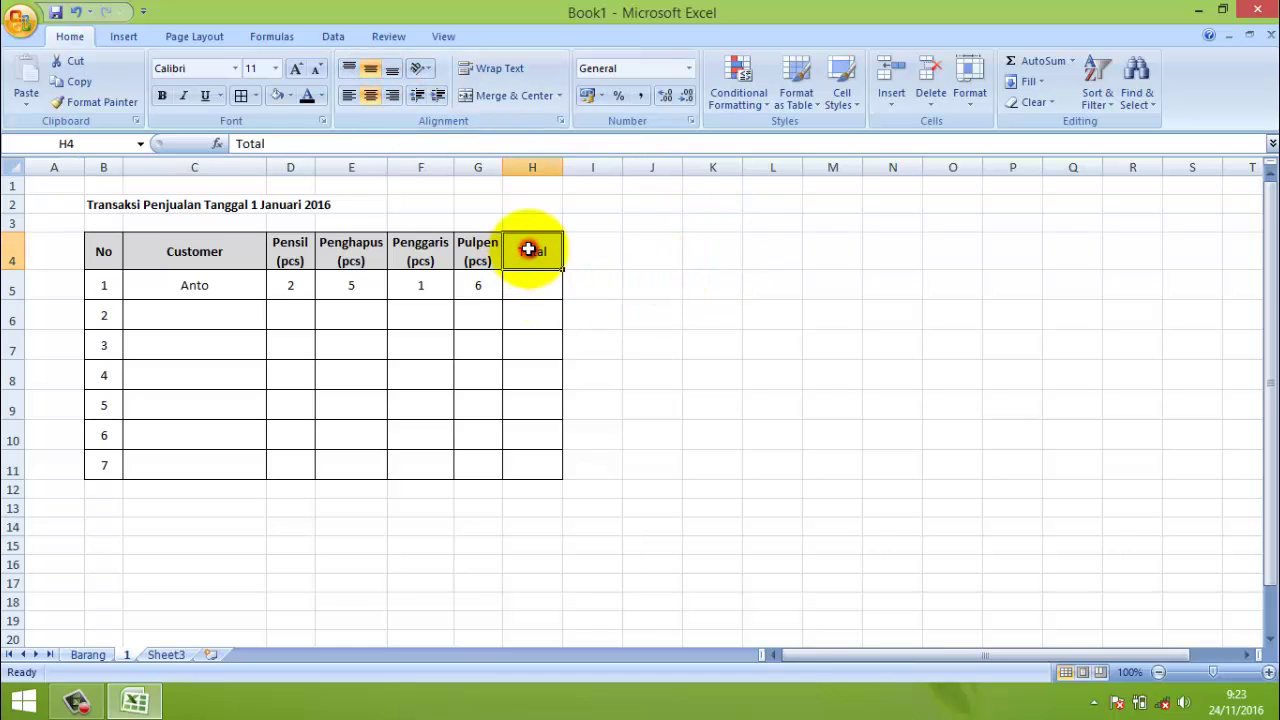
click(590, 257)
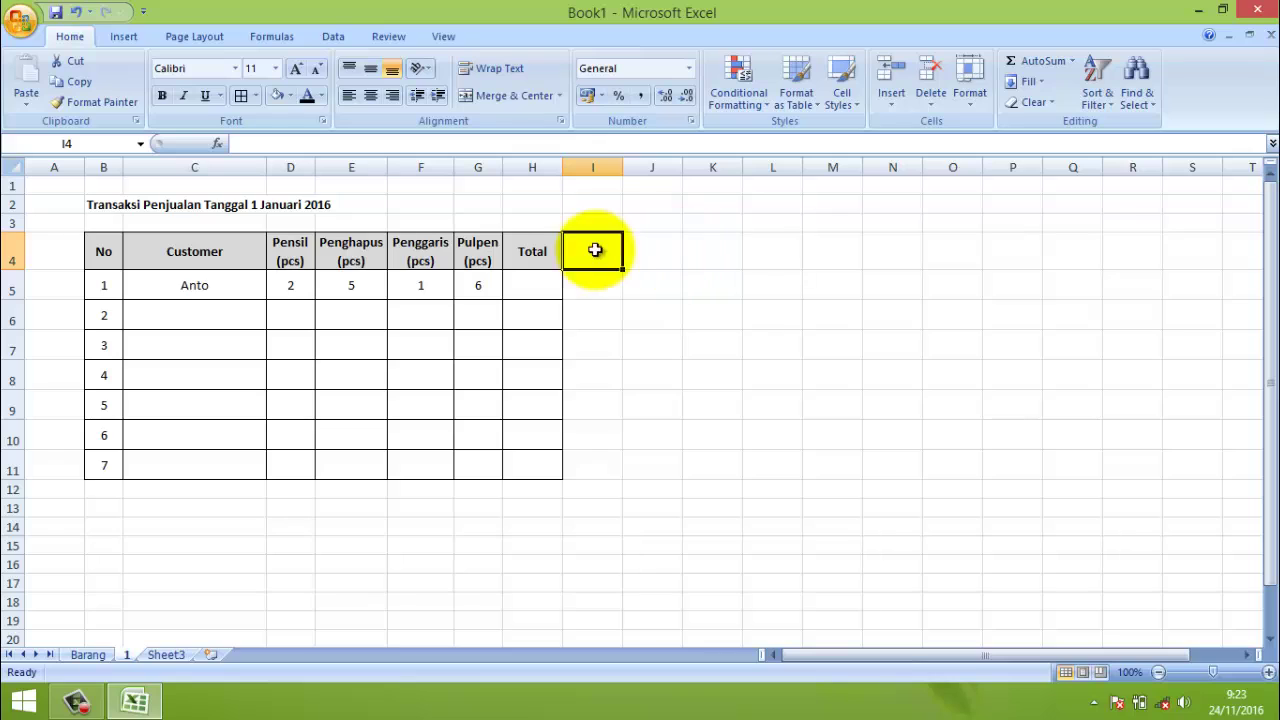
- Enter the formula =SUM(D5:G5) in H5 to total the first customer's quantities
click(527, 284)
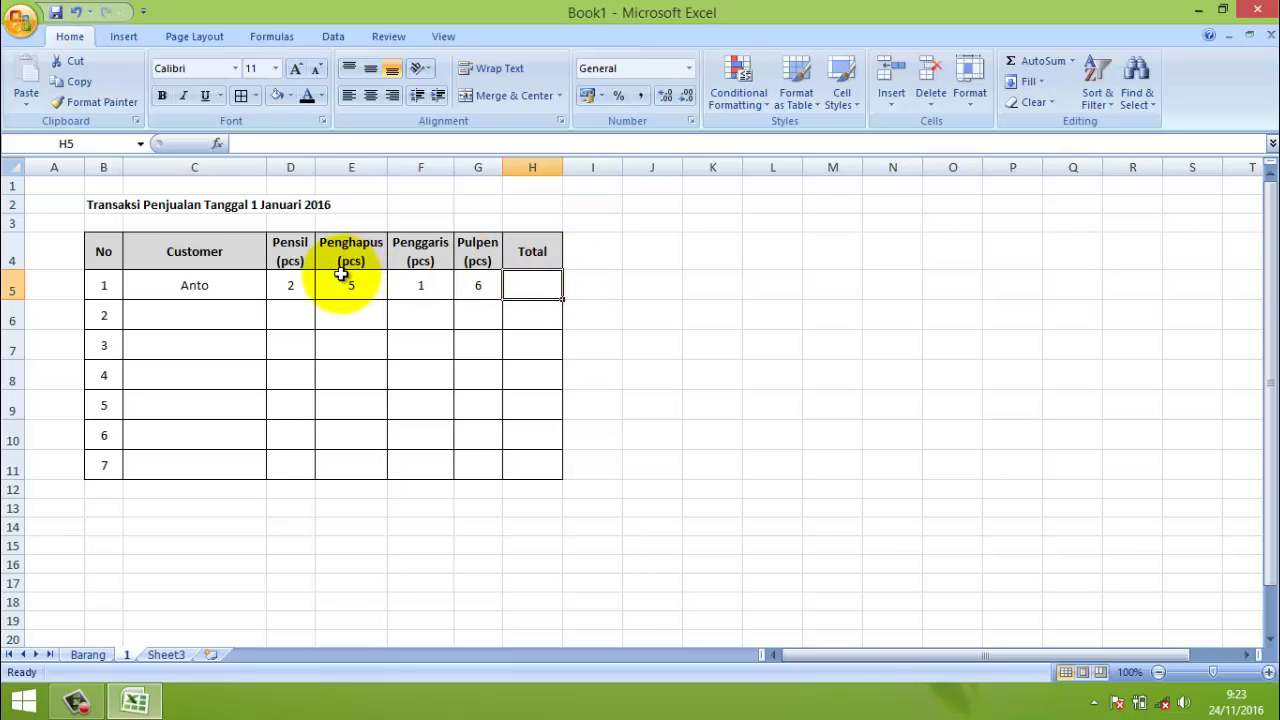
drag(291, 285, 476, 277)
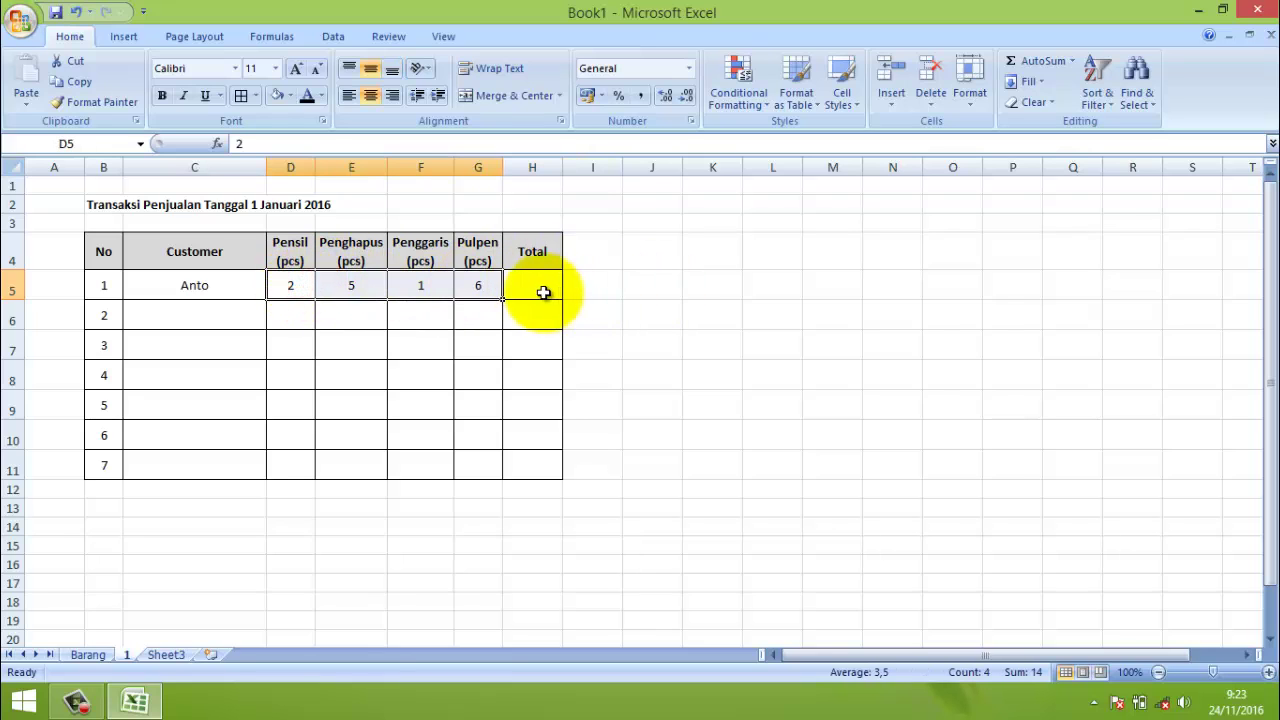
click(535, 288)
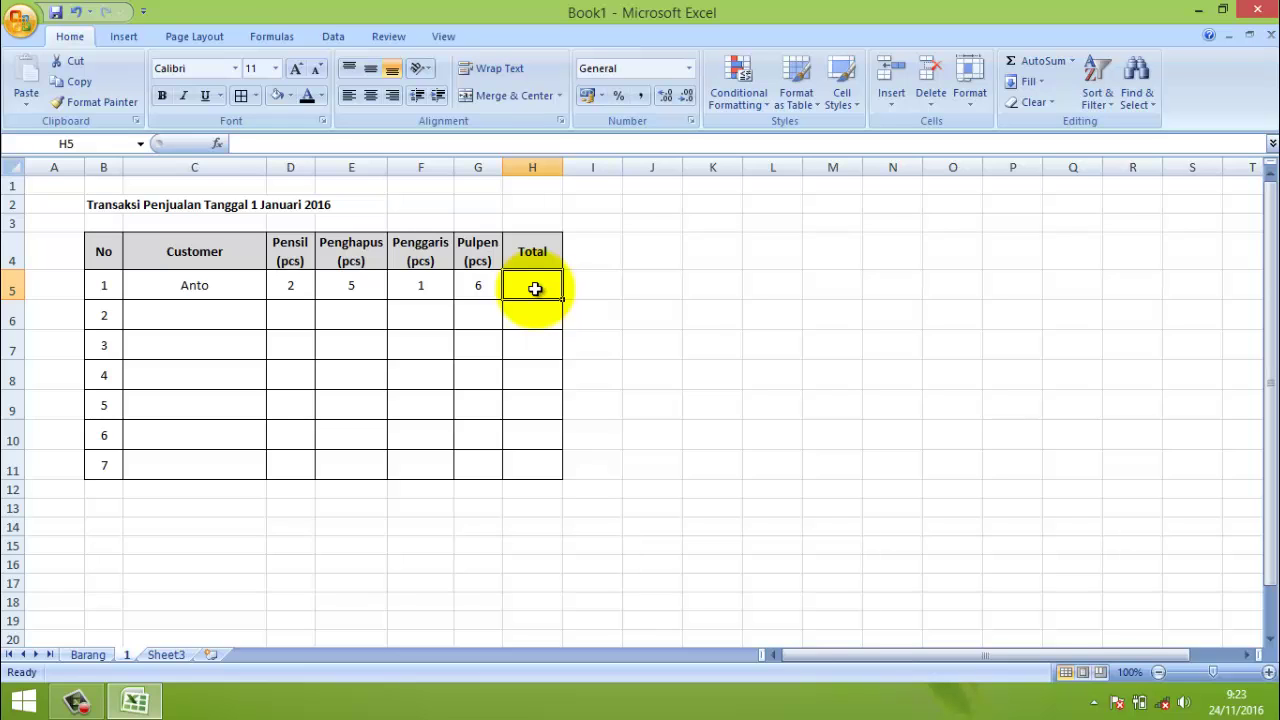
text(=)
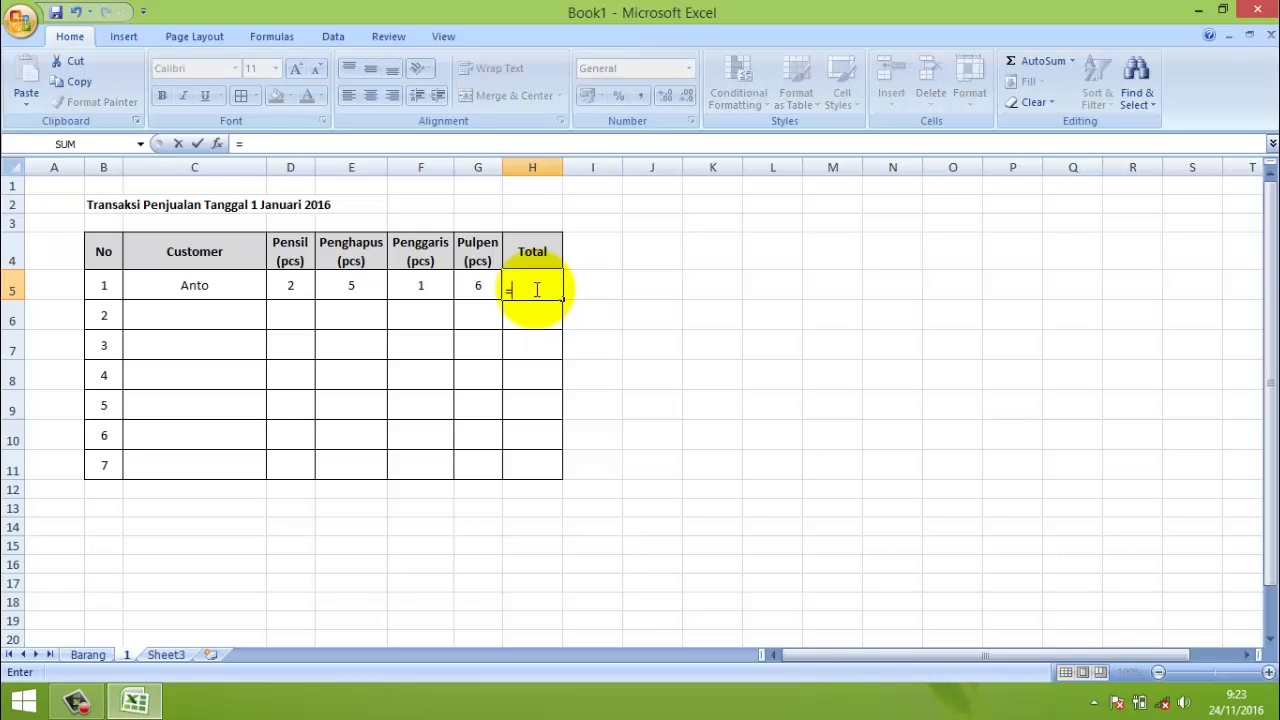
text(SUM()
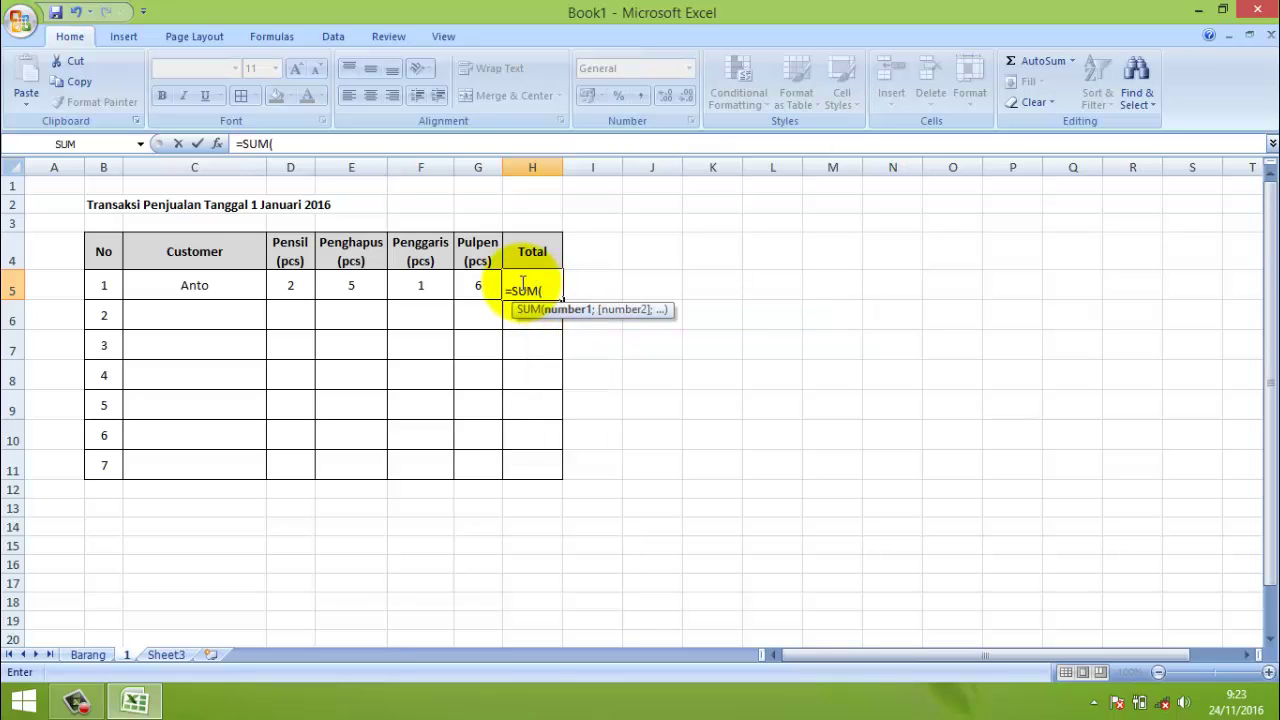
drag(289, 286, 464, 270)
text())
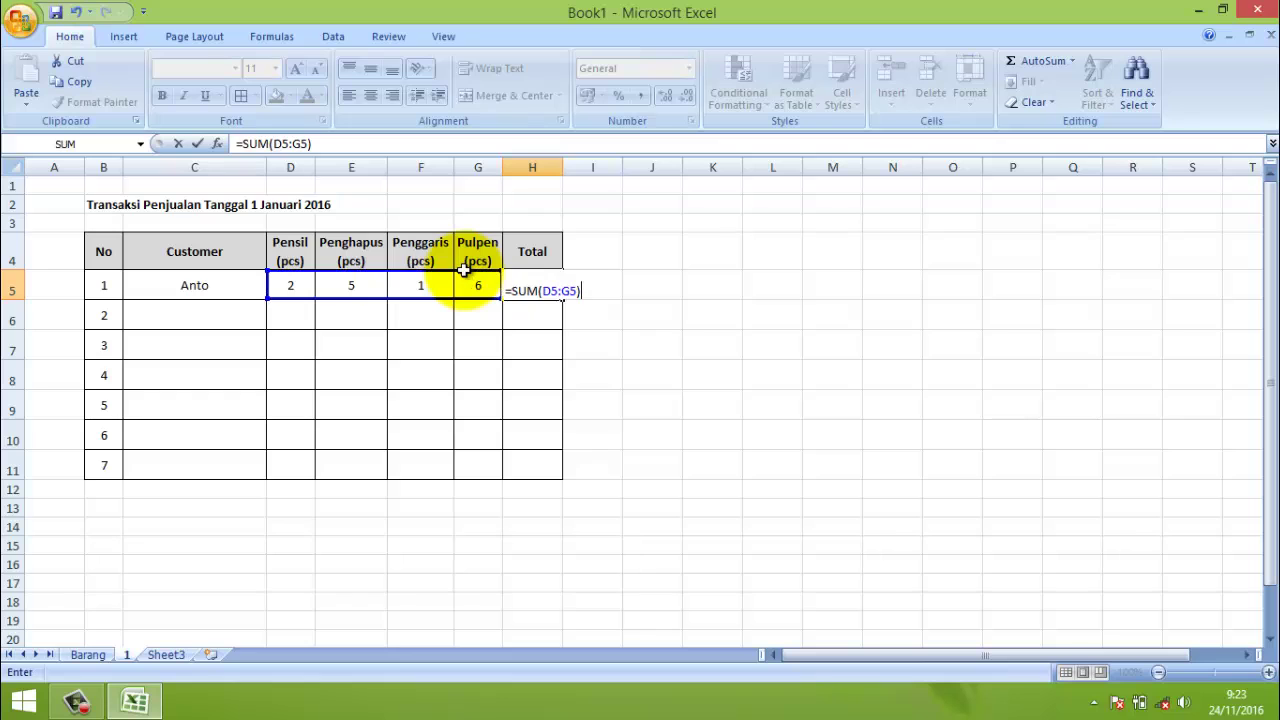
key(Return)
- Center the Total column cells H5:H11 horizontally and vertically
click(546, 283)
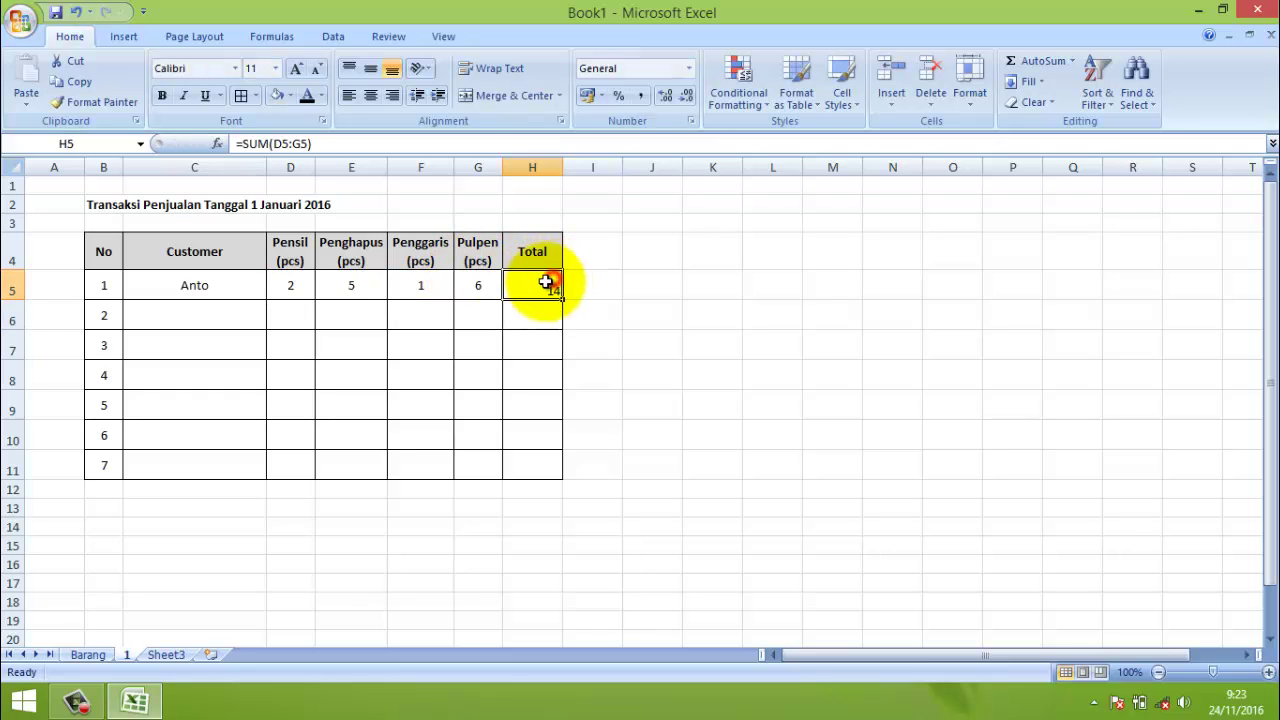
drag(546, 283, 551, 455)
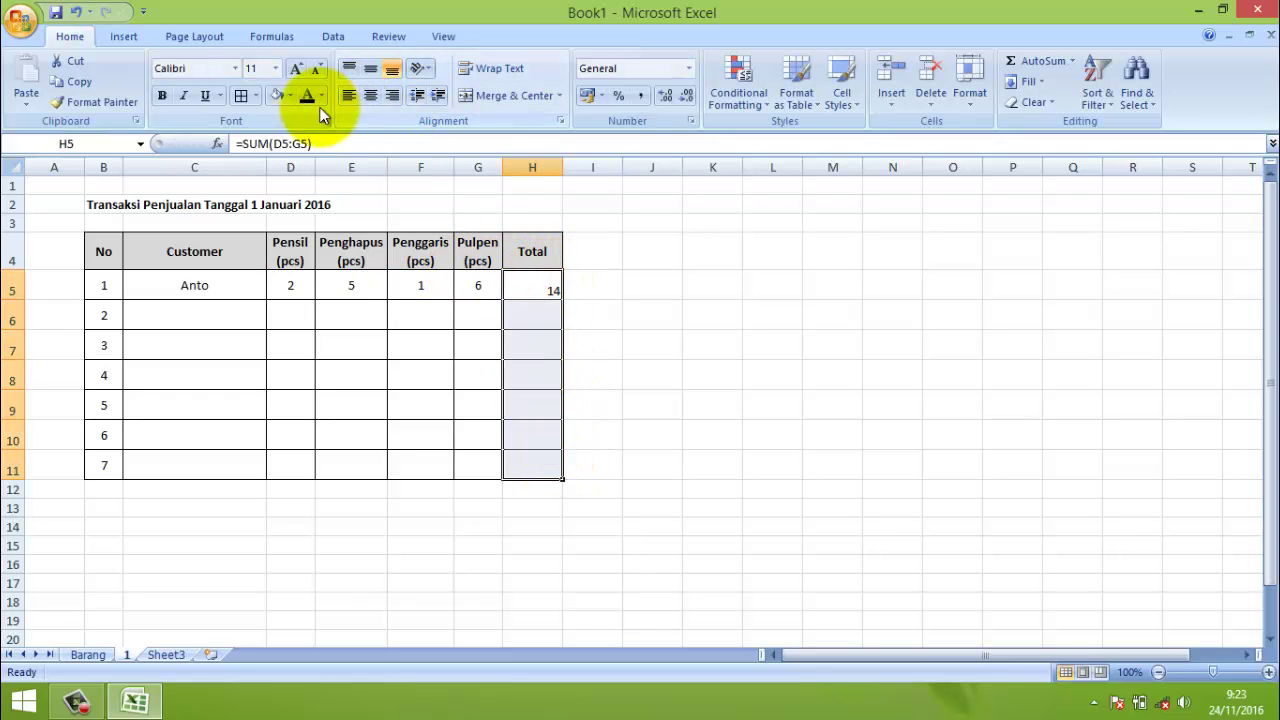
click(370, 68)
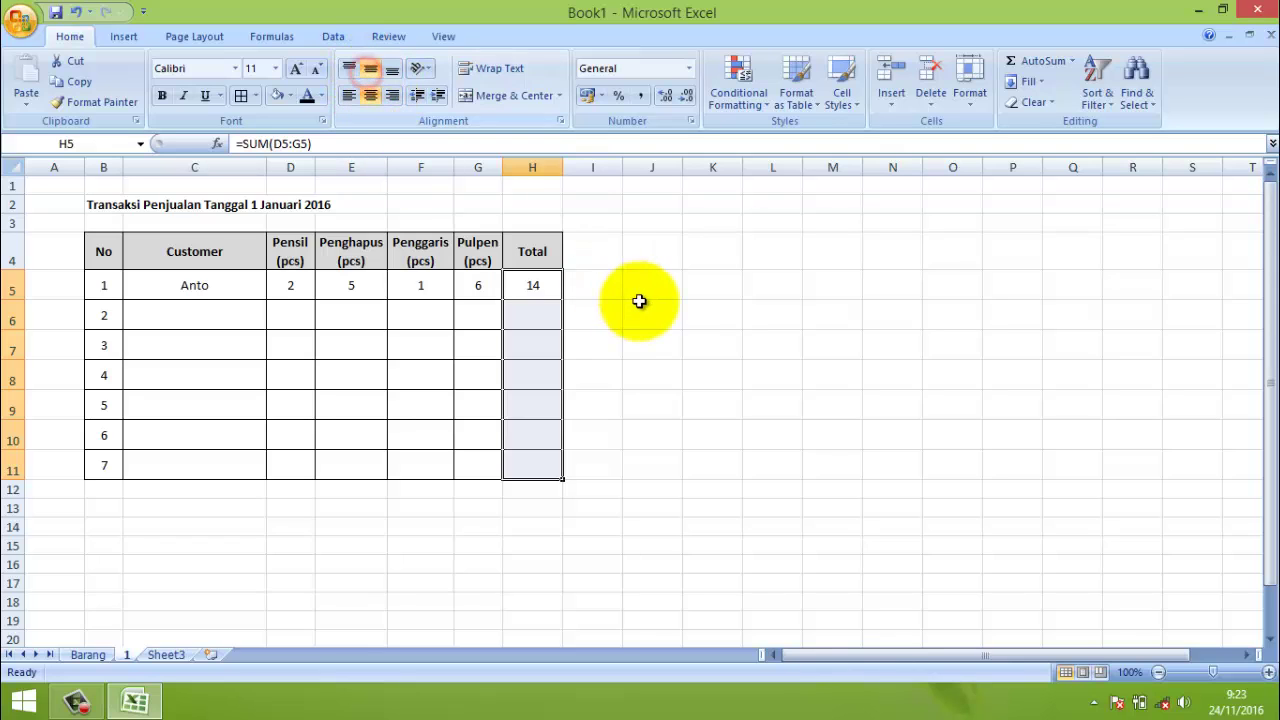
click(640, 301)
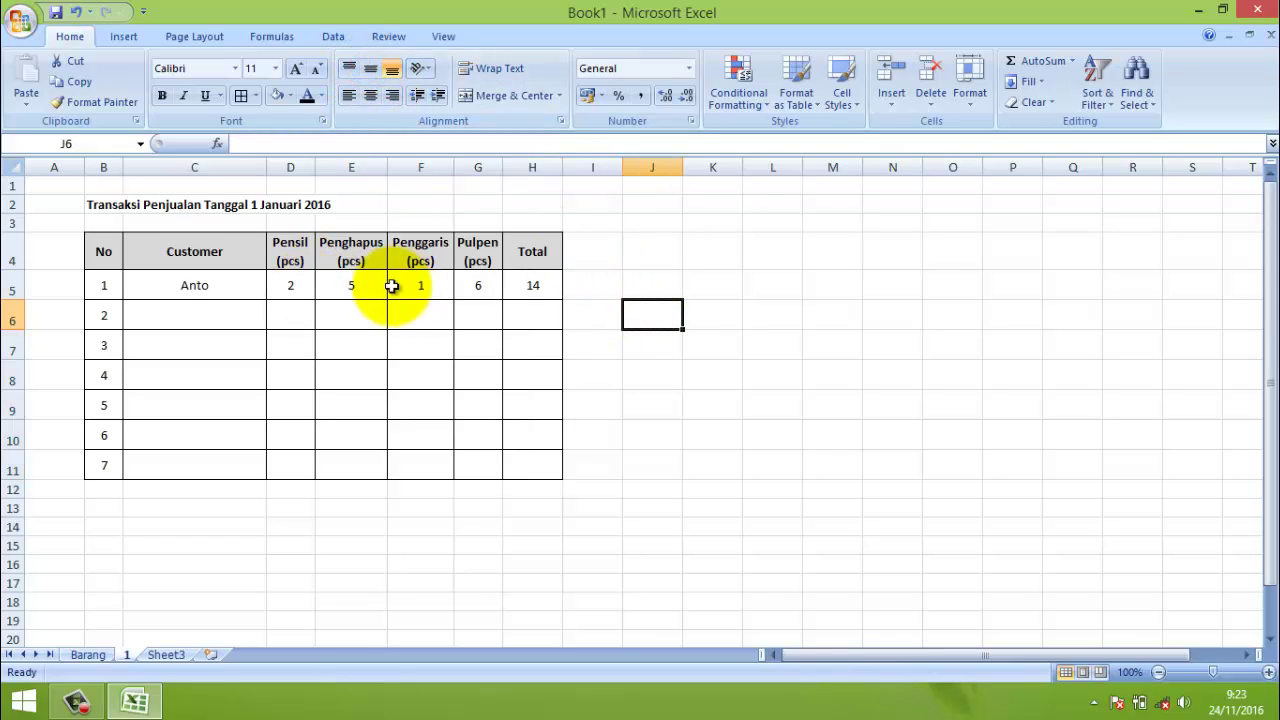
click(575, 285)
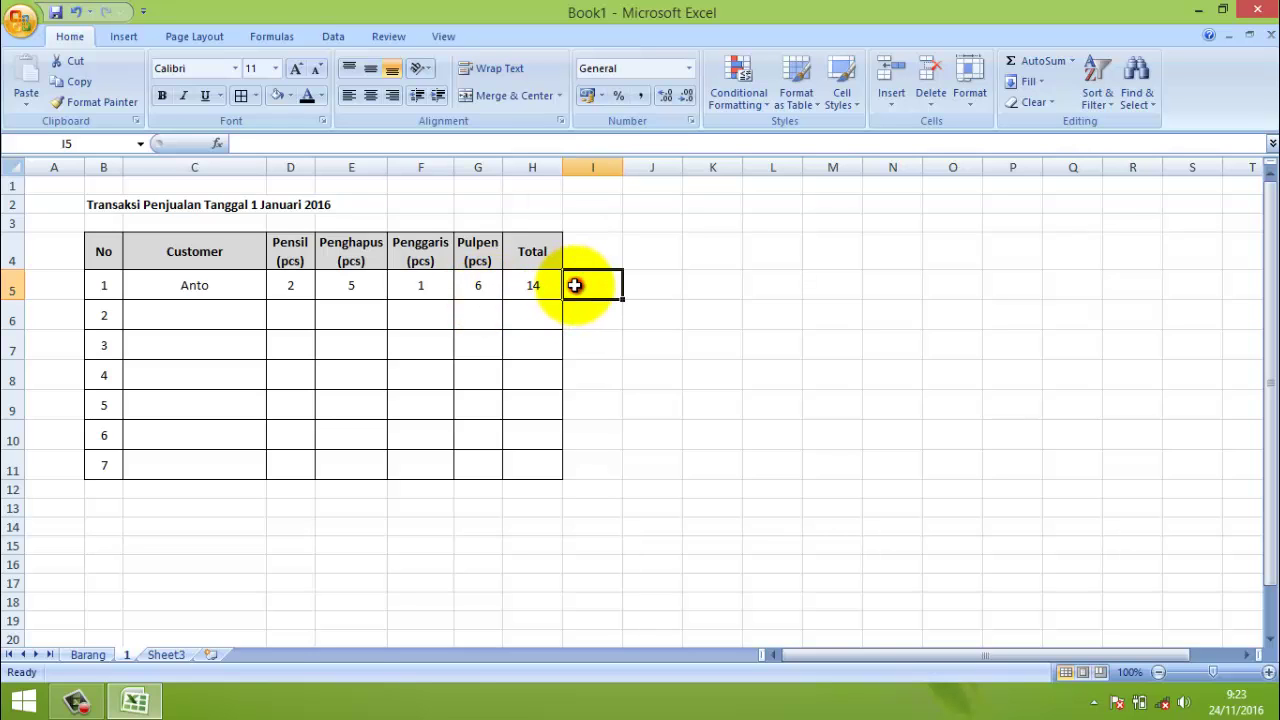
- Enter the second customer's name in C6, with a Pensil quantity of 4 and a Penghapus quantity of 1
click(192, 305)
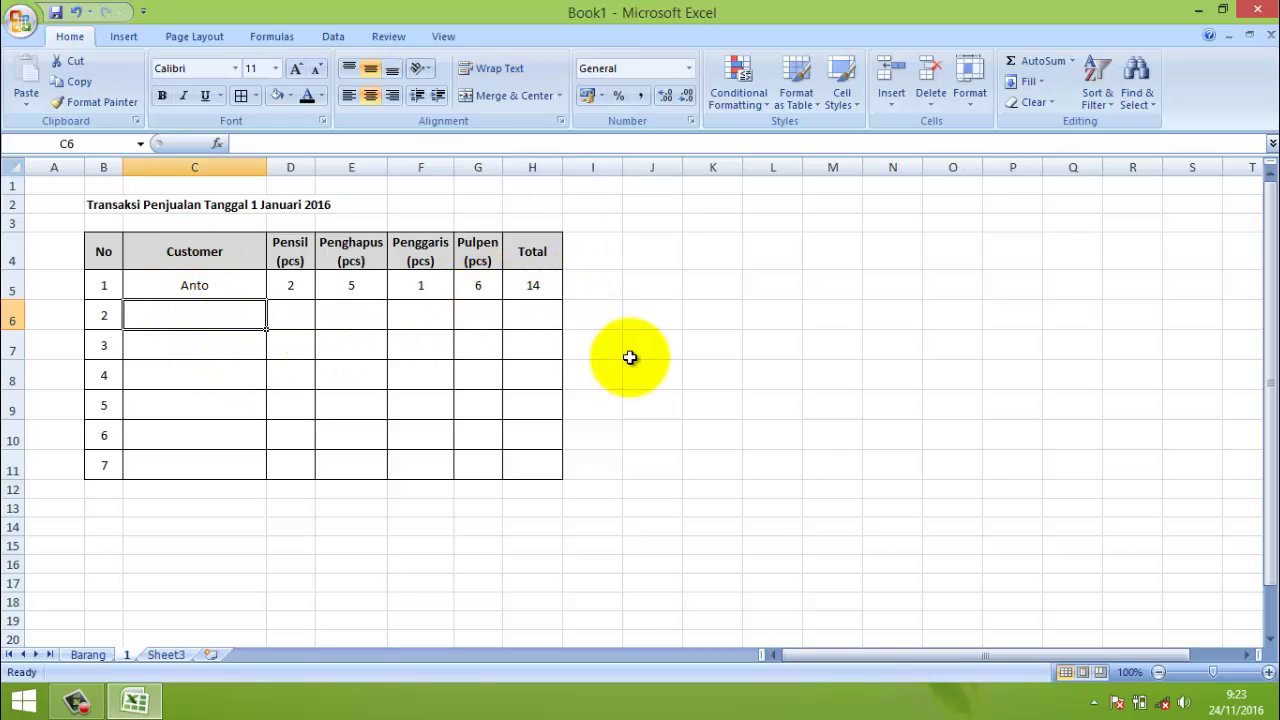
text(Wi)
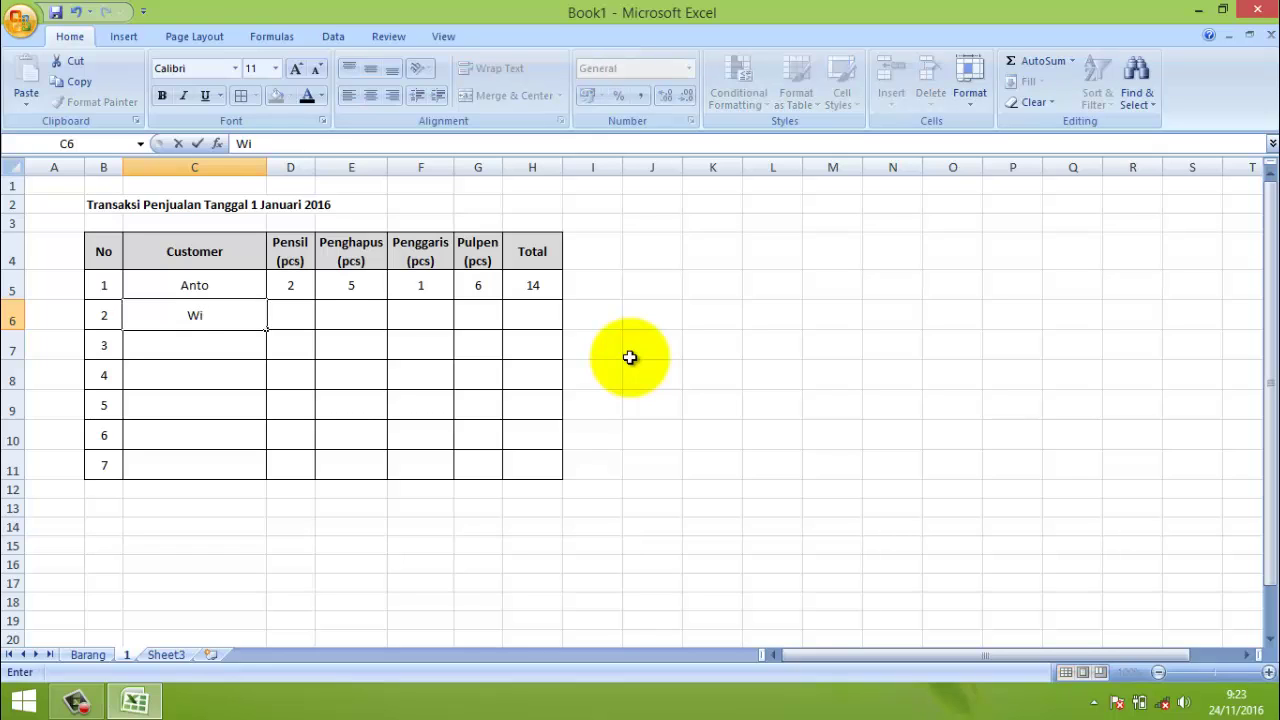
text(na)
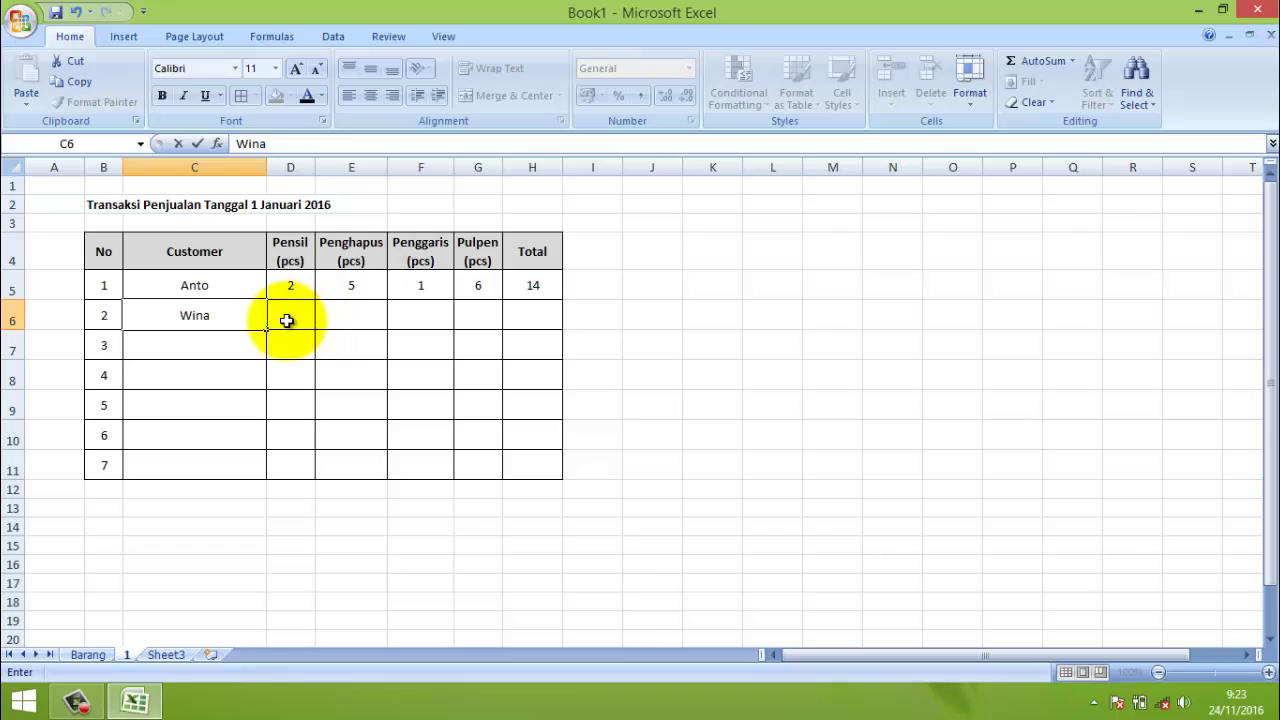
text(rsih)
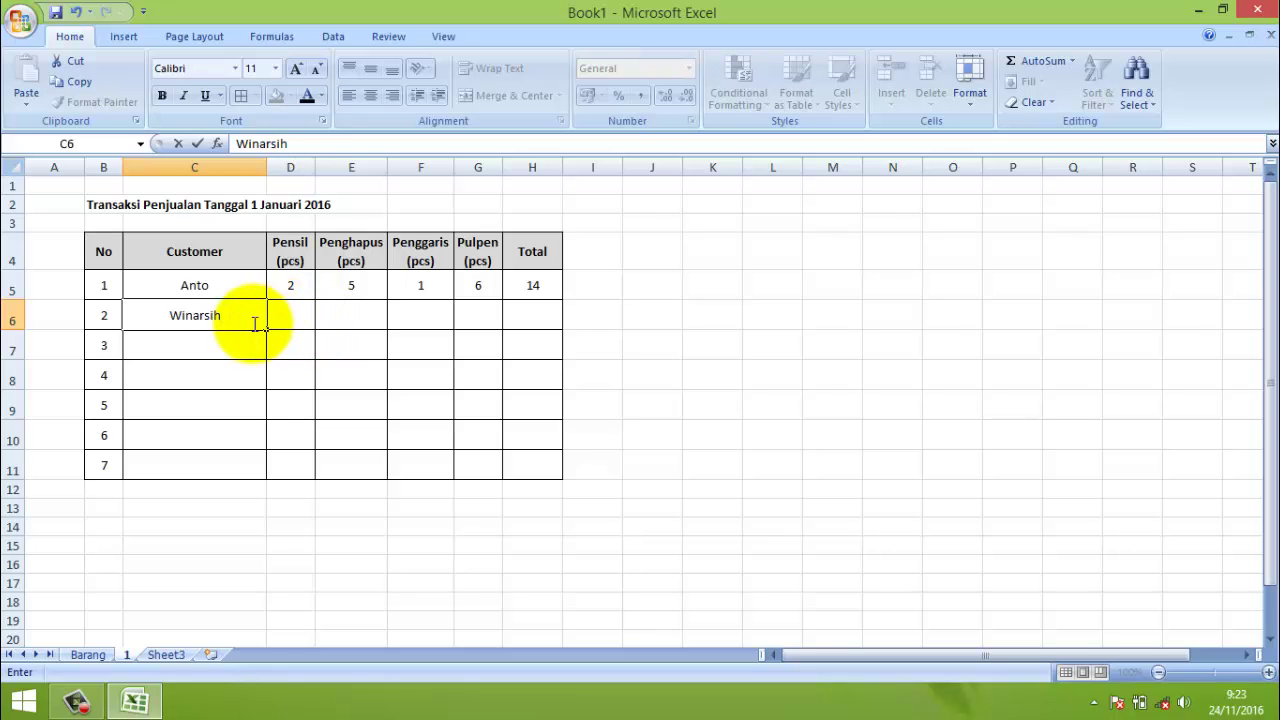
click(290, 311)
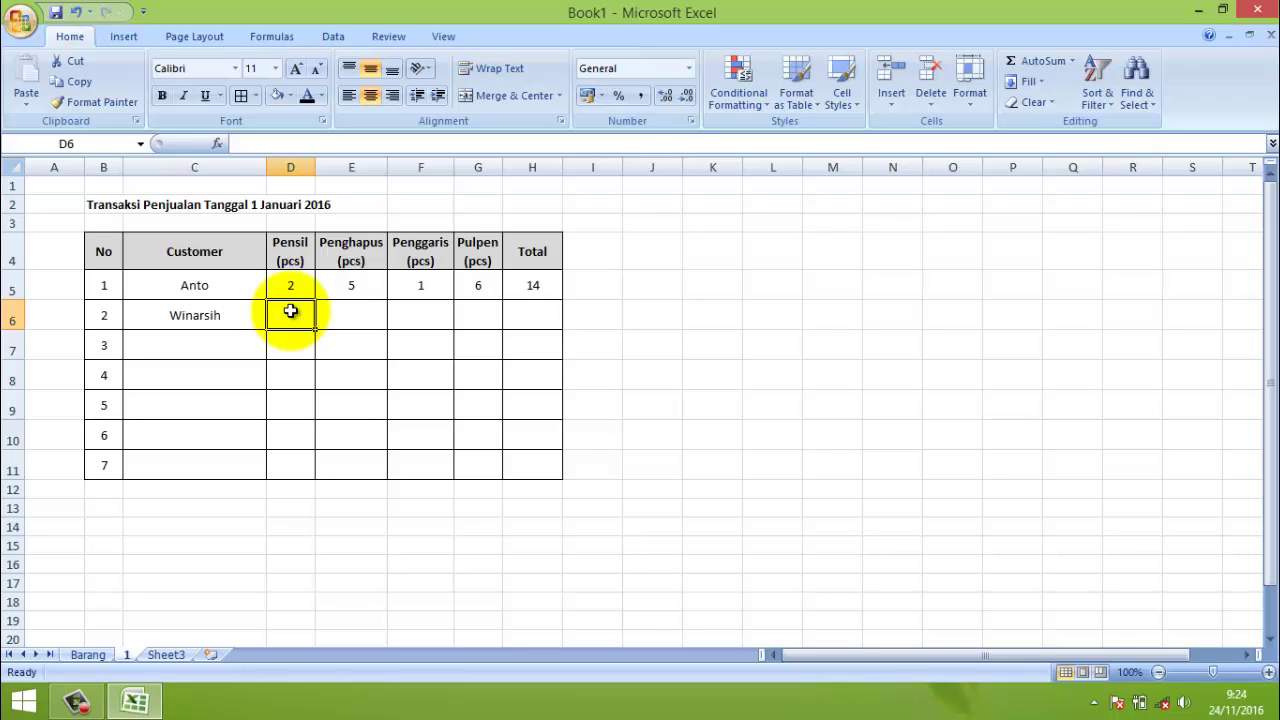
text(4)
click(339, 315)
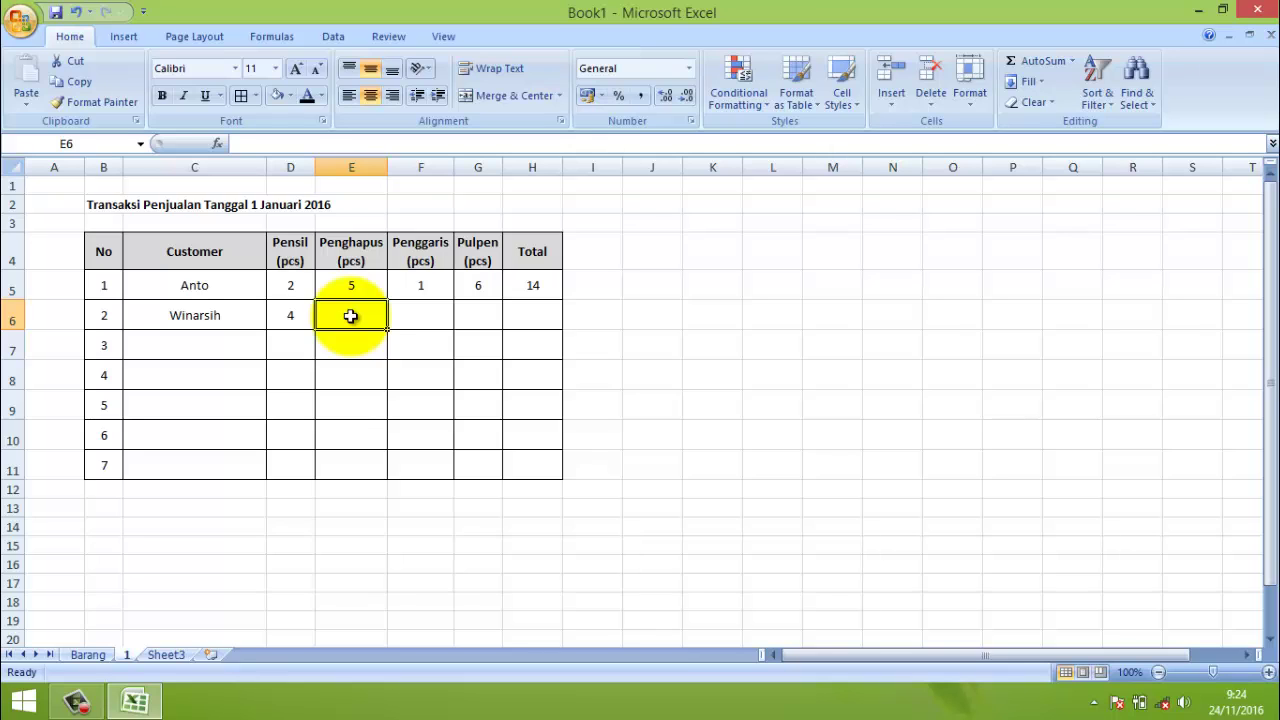
text(1)
click(425, 316)
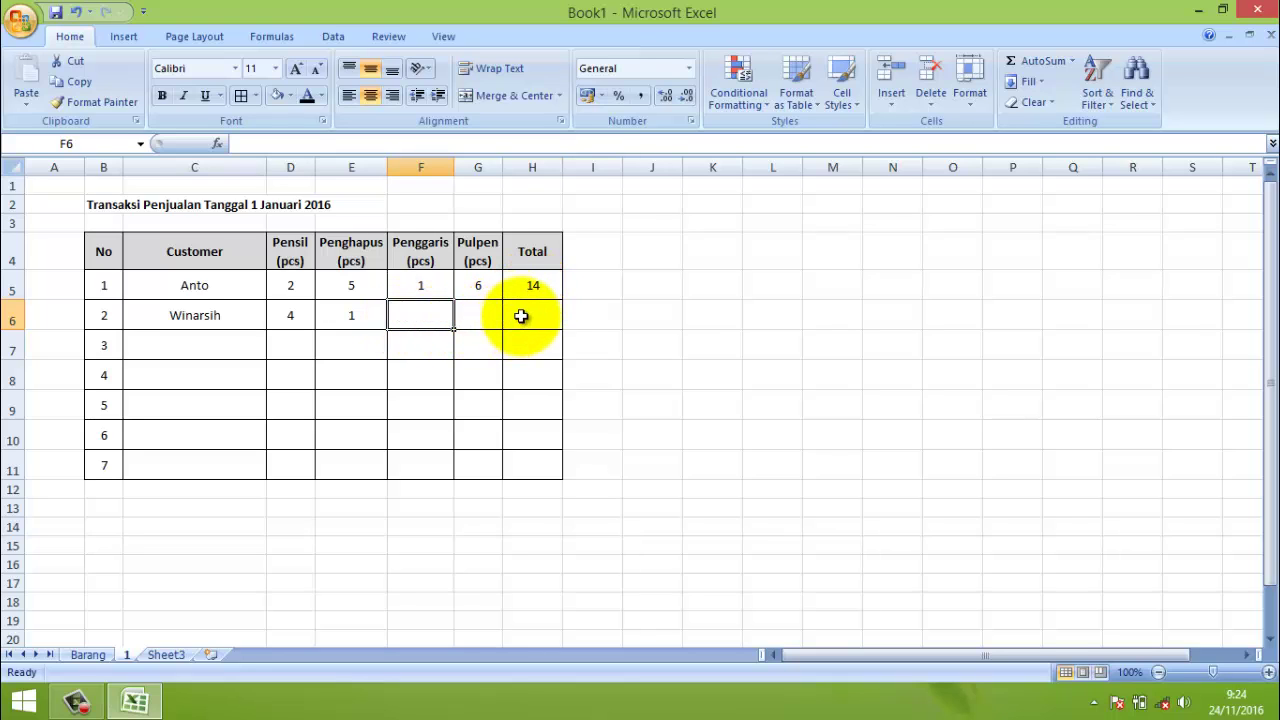
- Fill the SUM formula from H5 down through H11
click(518, 313)
click(530, 283)
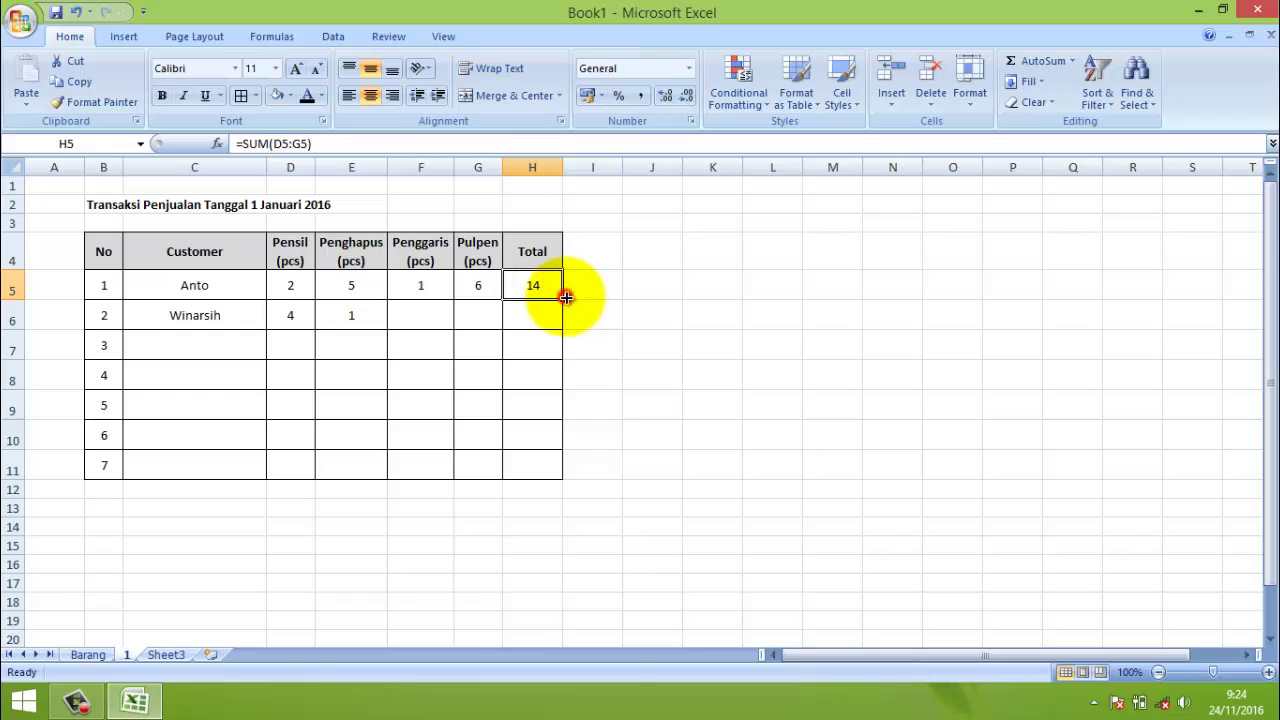
drag(562, 299, 562, 470)
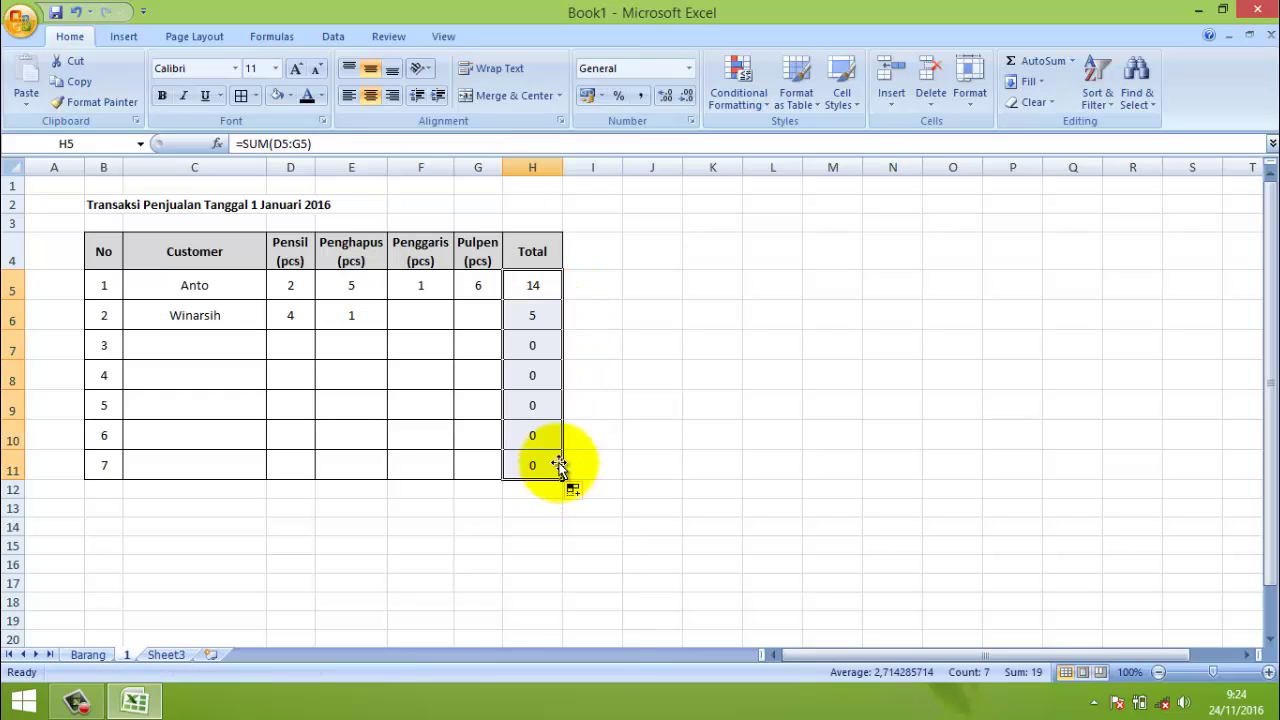
click(575, 358)
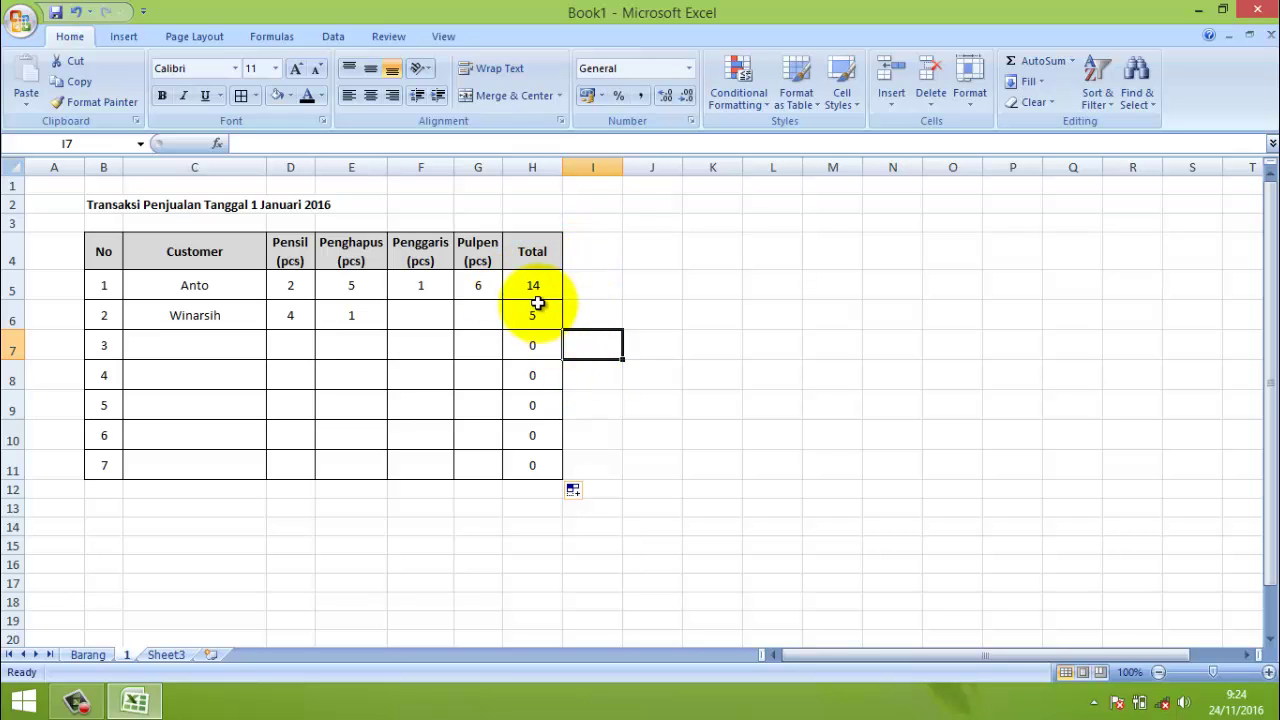
- Enter the label Total in B12 and apply all borders to B12:H12
click(114, 488)
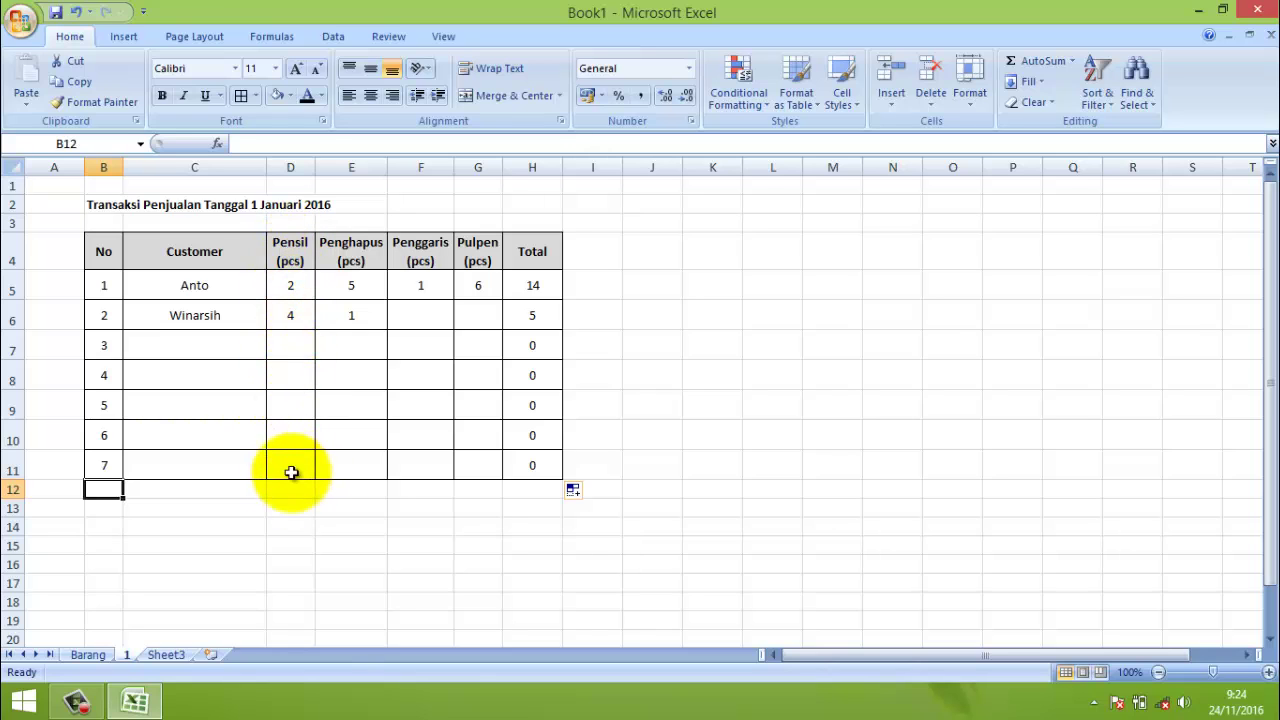
text(Total)
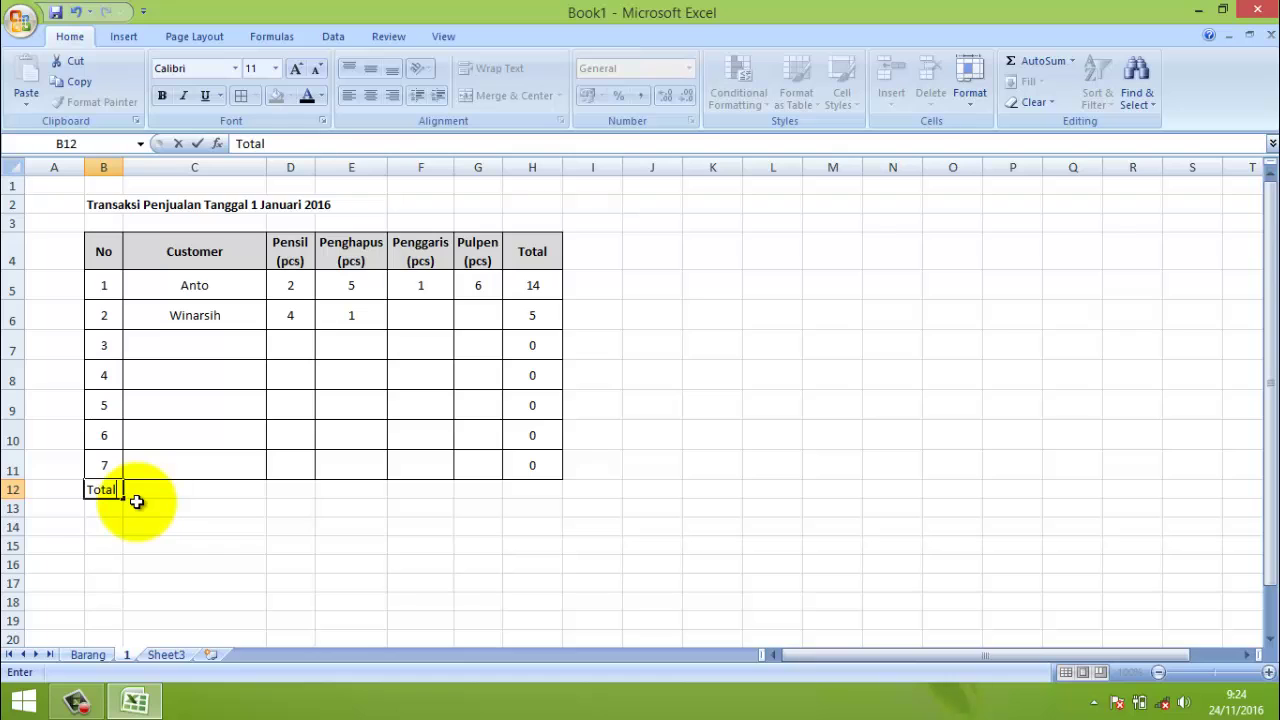
key(Return)
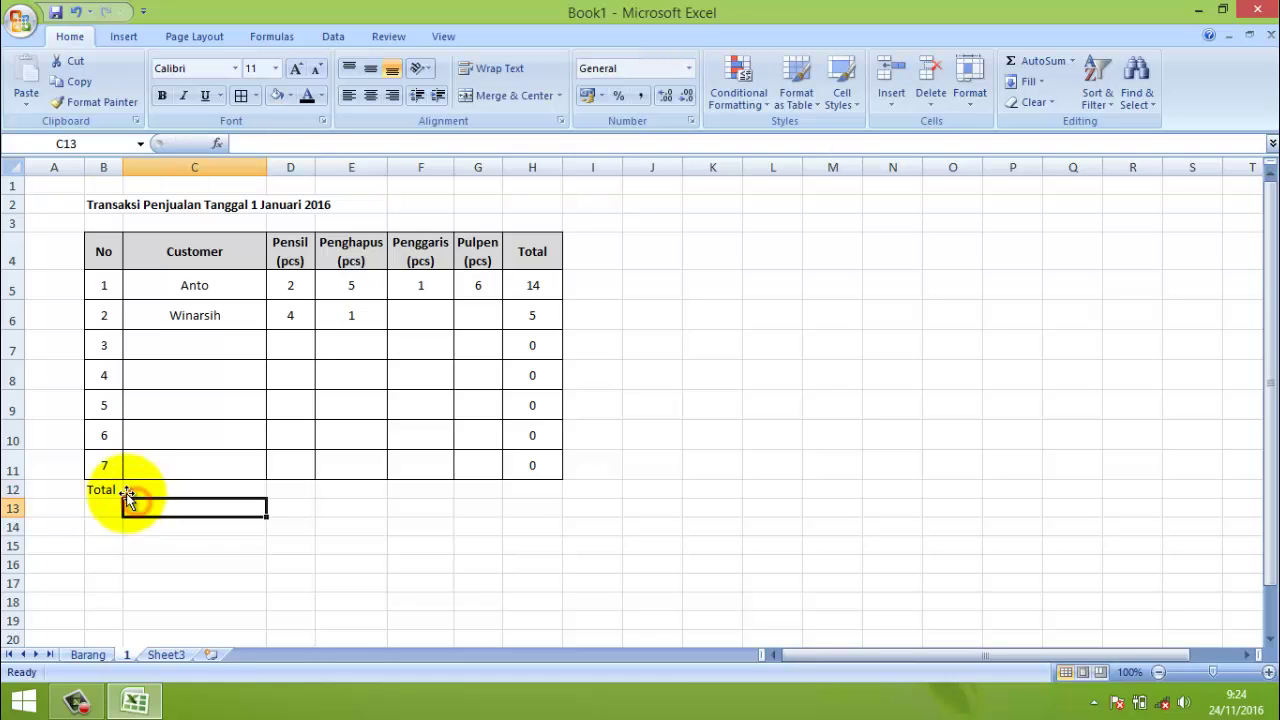
drag(106, 491, 552, 493)
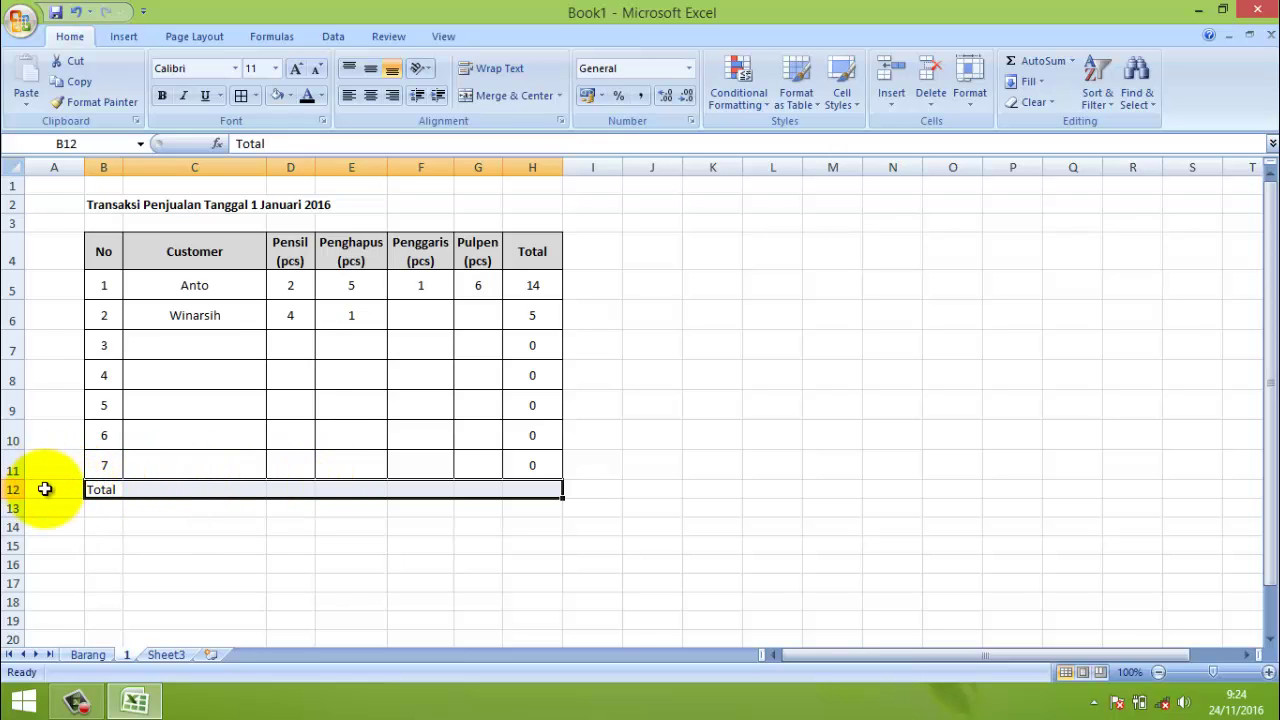
click(243, 95)
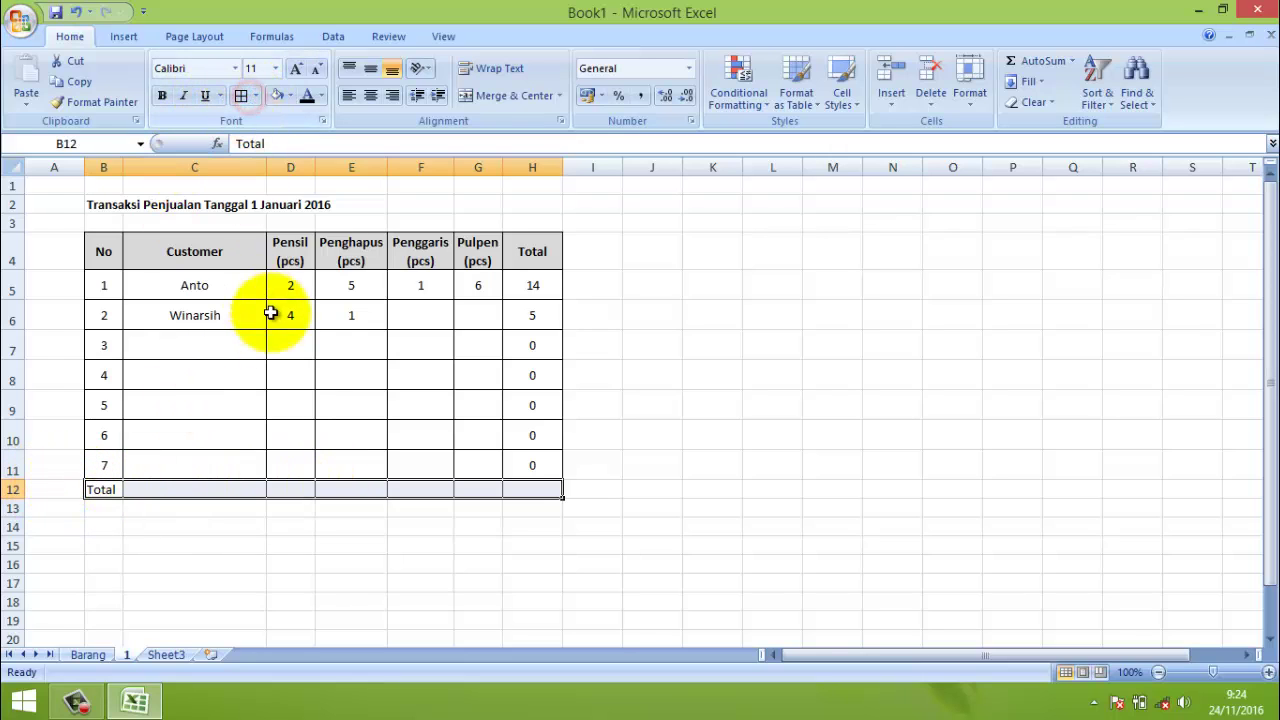
click(163, 523)
- Merge and center the Total label across B12:C12 and make row 12 slightly taller
drag(103, 491, 163, 489)
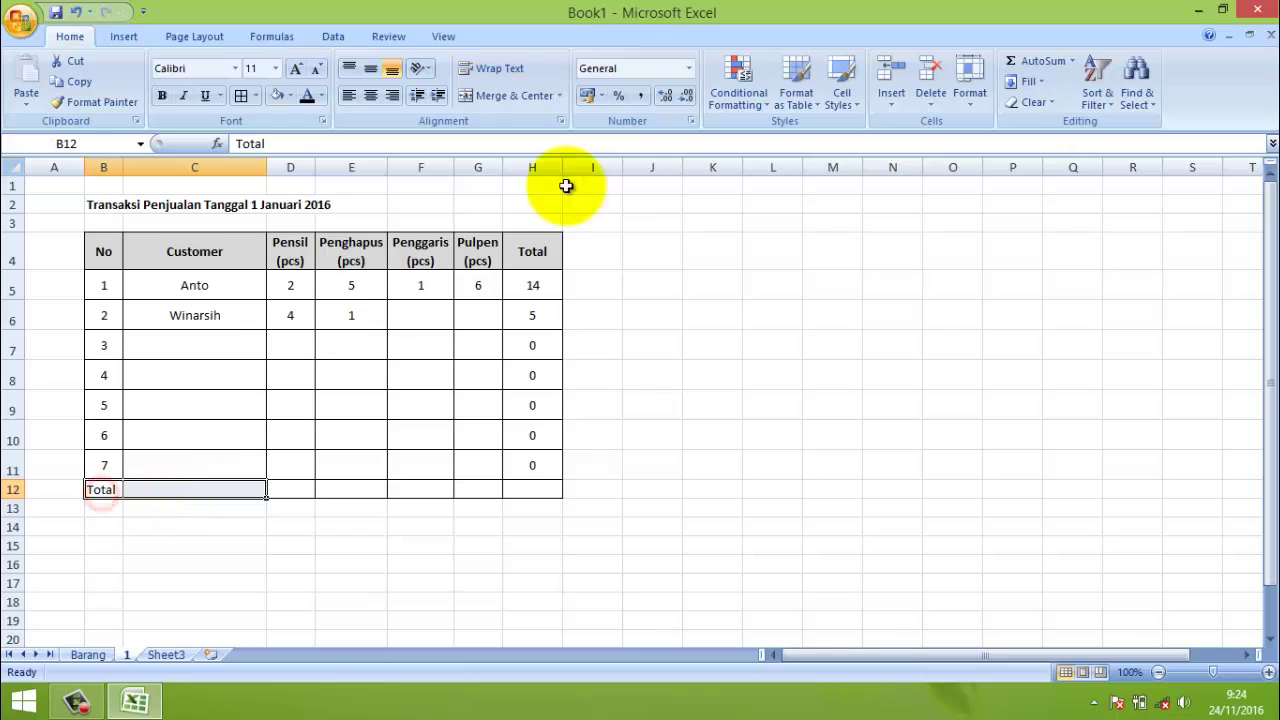
click(495, 94)
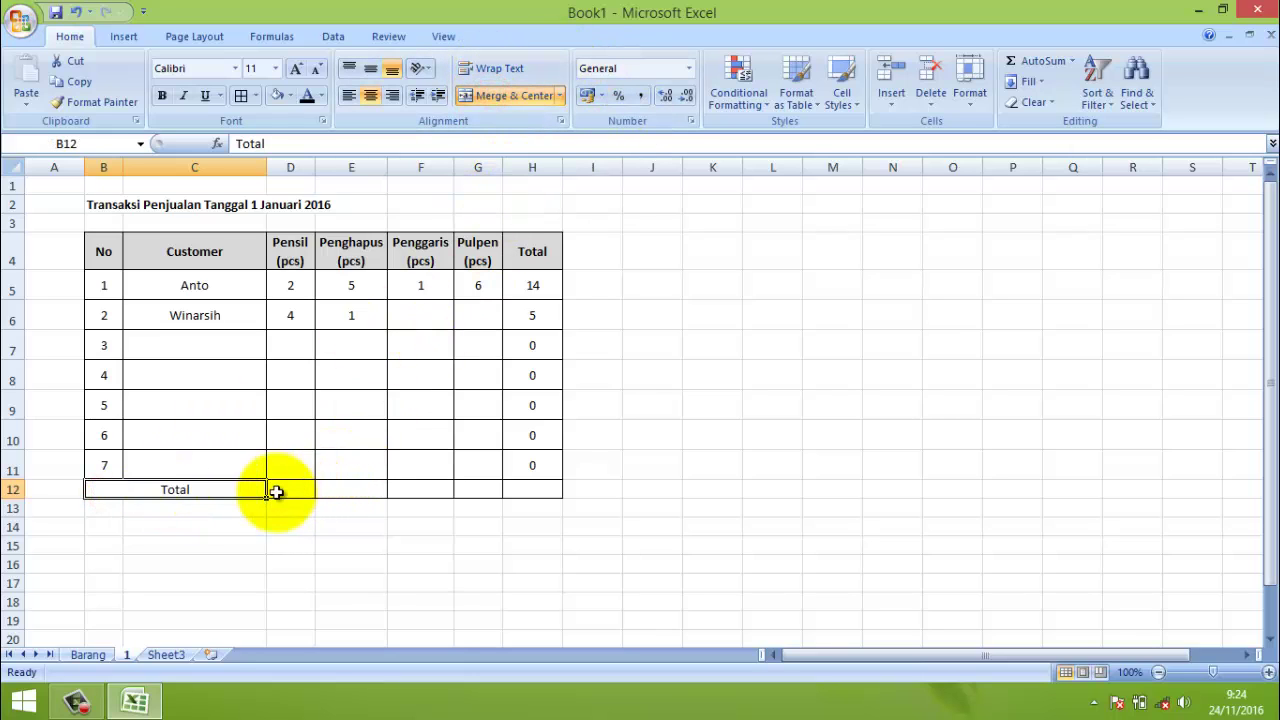
click(34, 489)
click(16, 490)
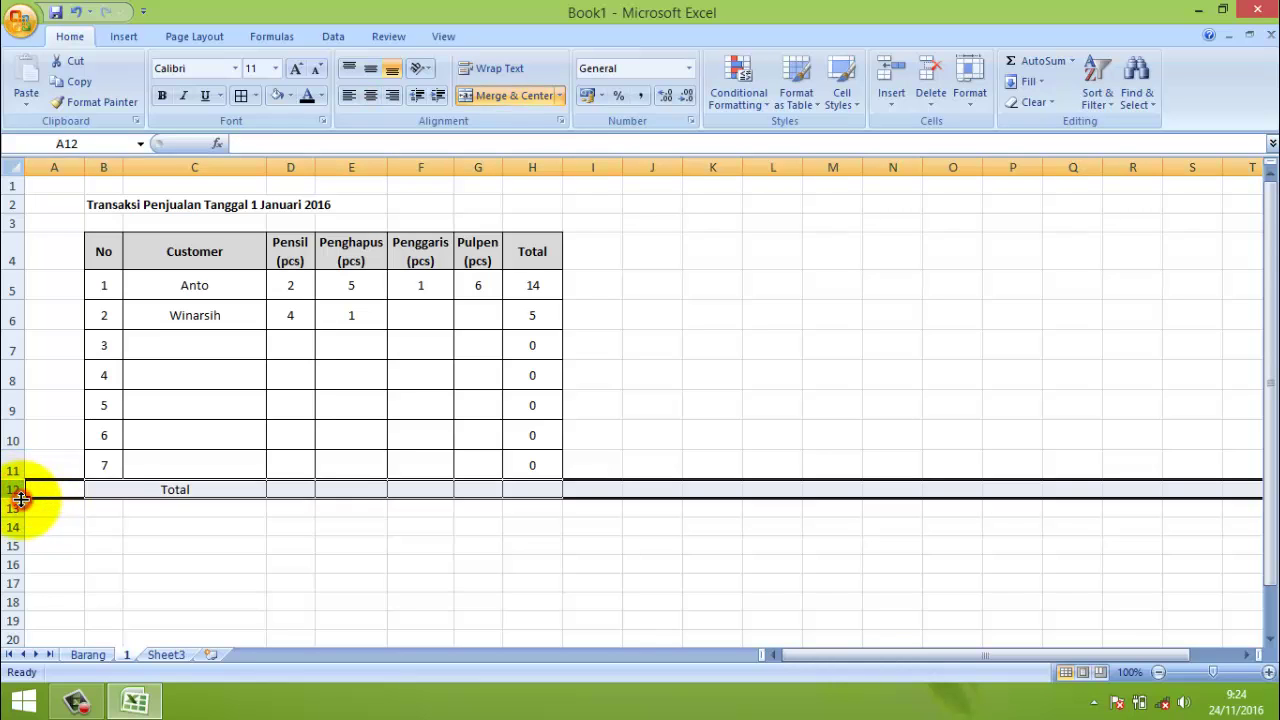
drag(20, 498, 20, 507)
click(546, 553)
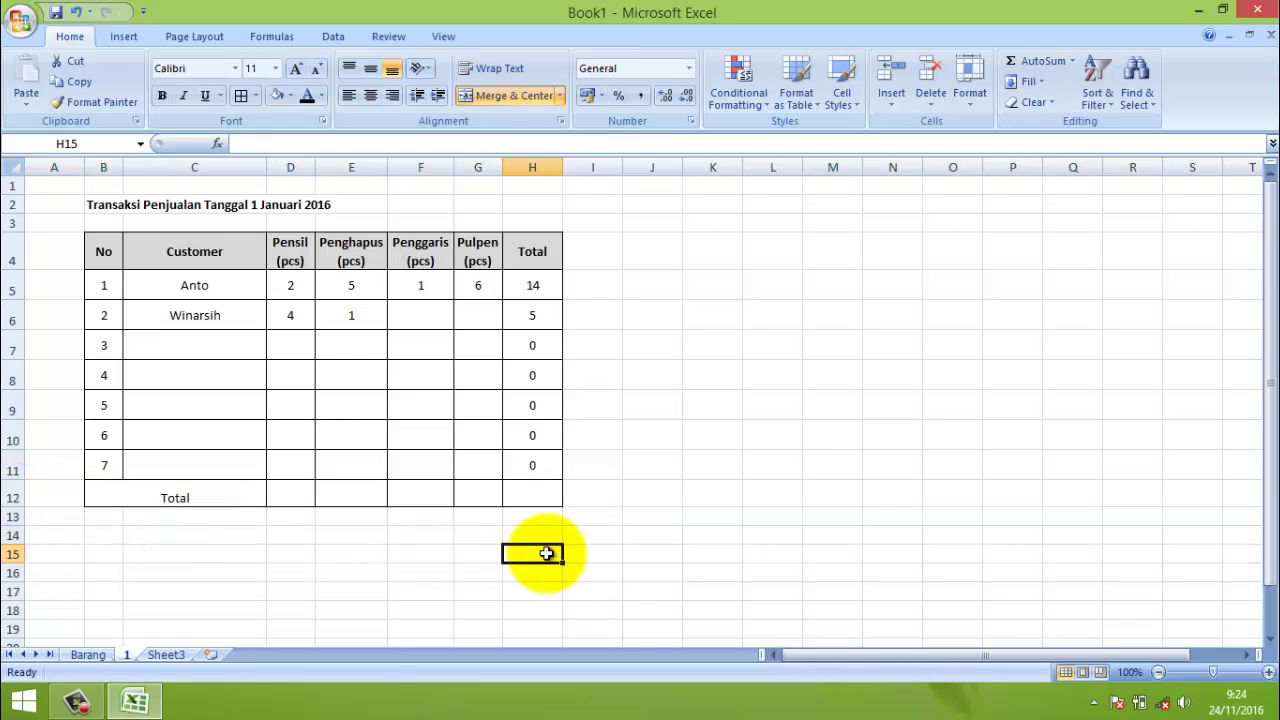
- Align the contents of the Total row B12:H12 vertically to the middle
drag(130, 495, 536, 497)
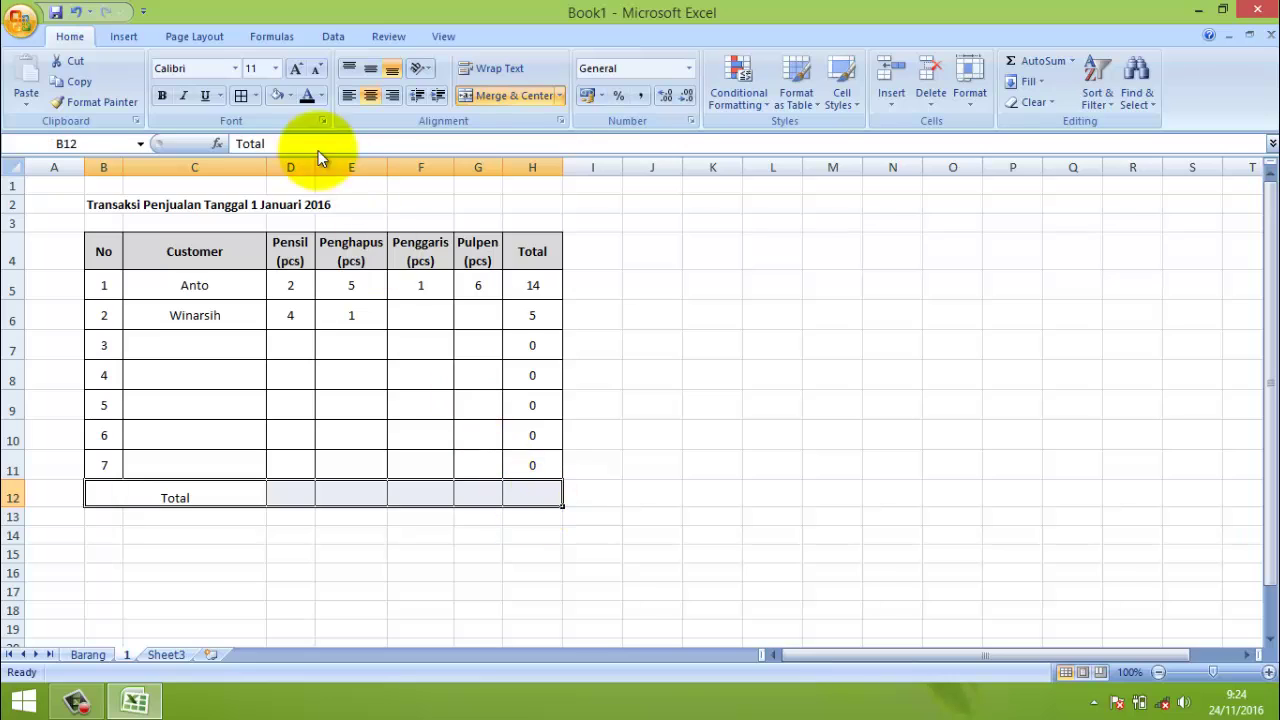
click(370, 68)
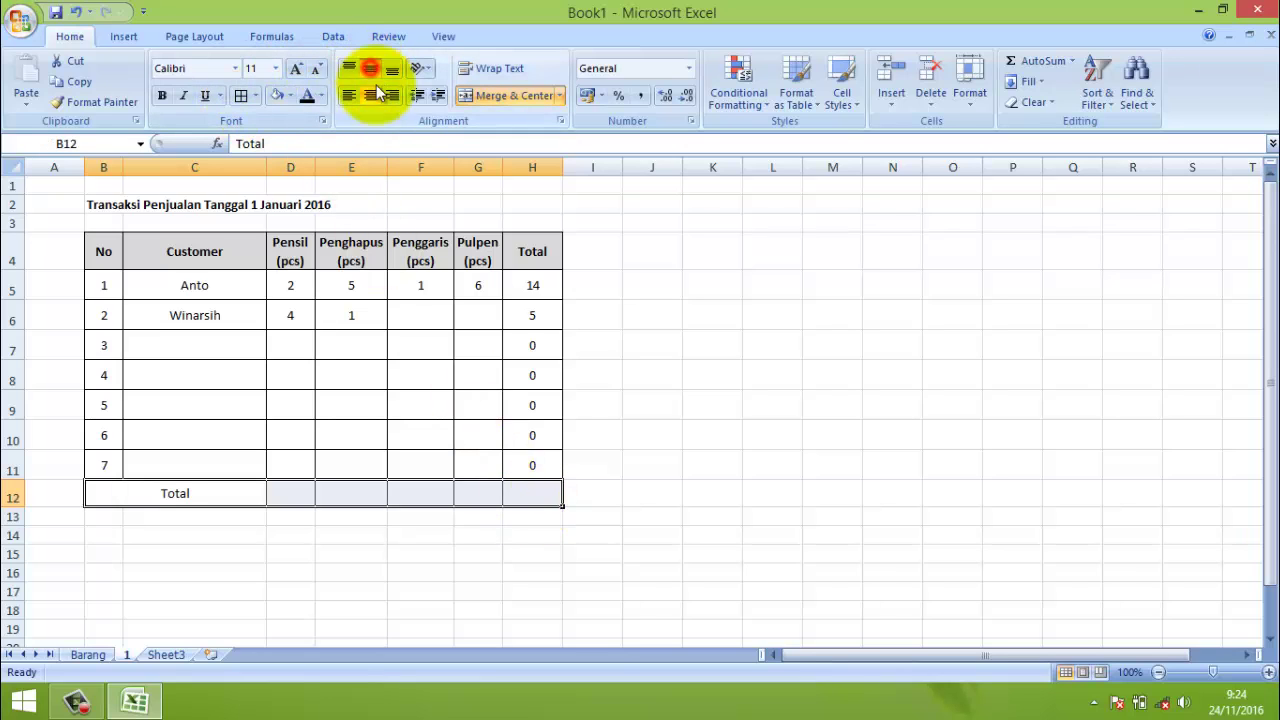
click(637, 440)
- Enter the formula =SUM(D5:D11) in D12 and fill it across through H12
click(303, 500)
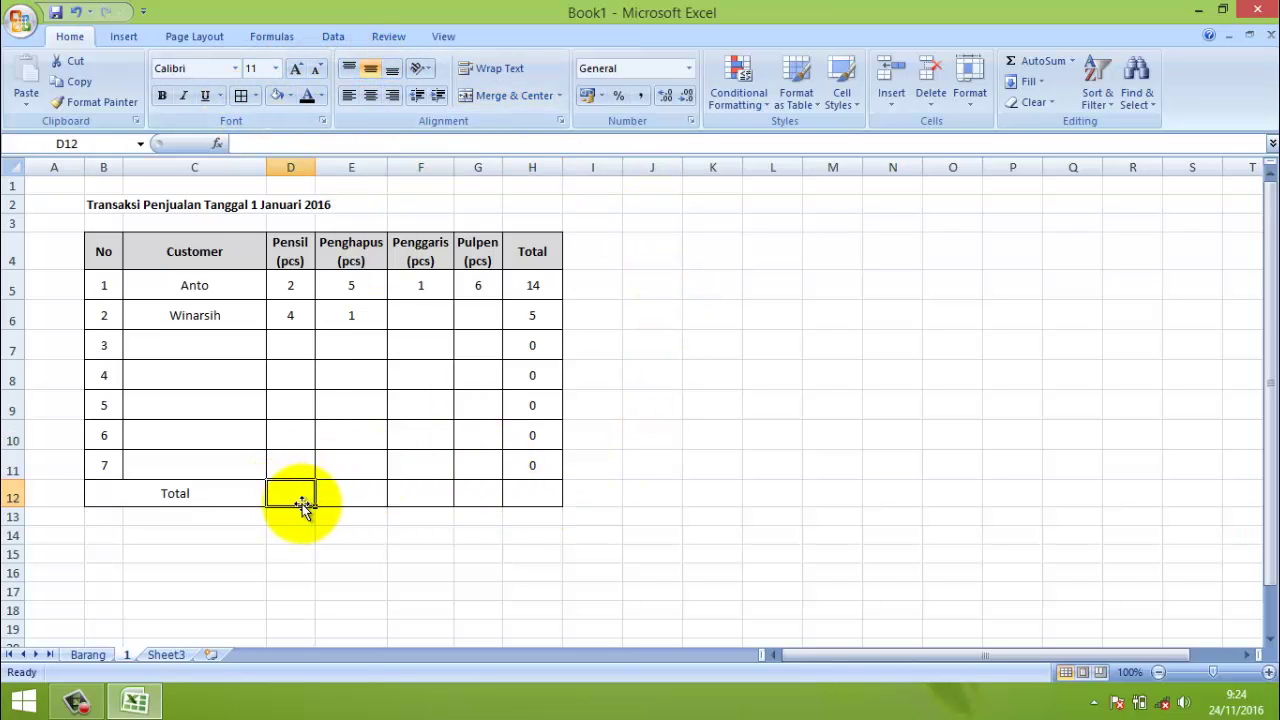
text(=SUM()
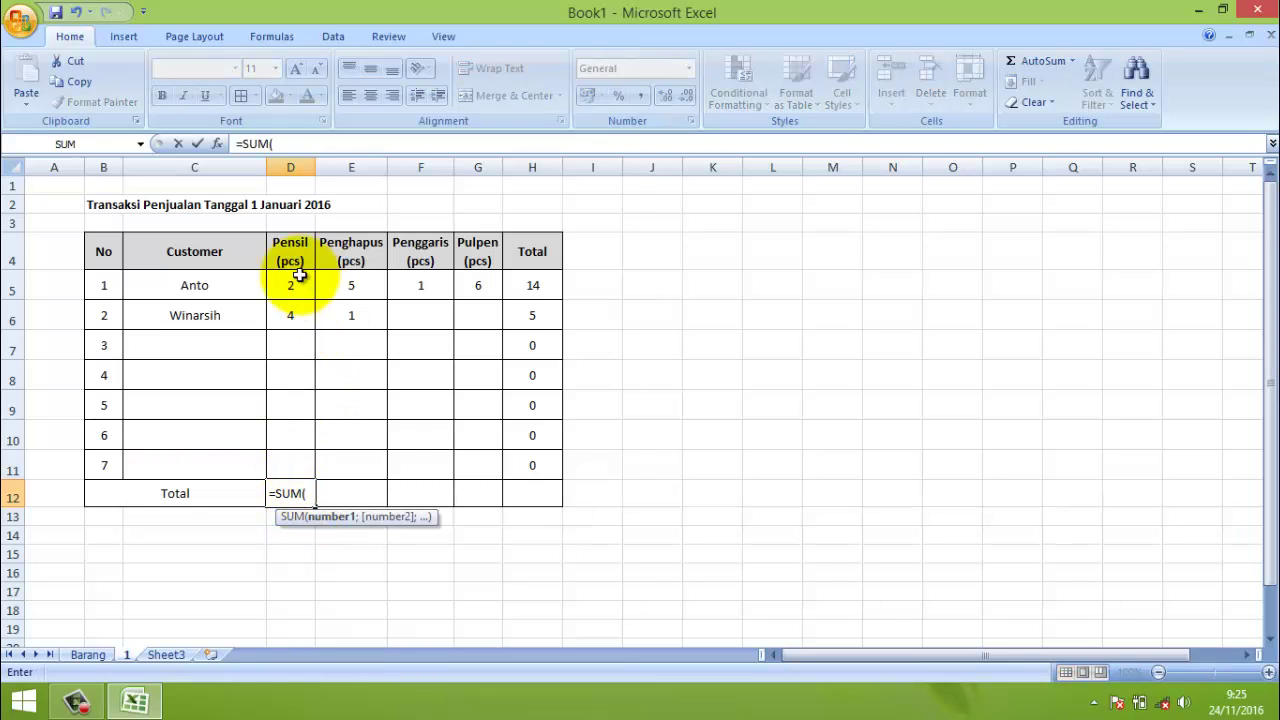
drag(290, 282, 290, 468)
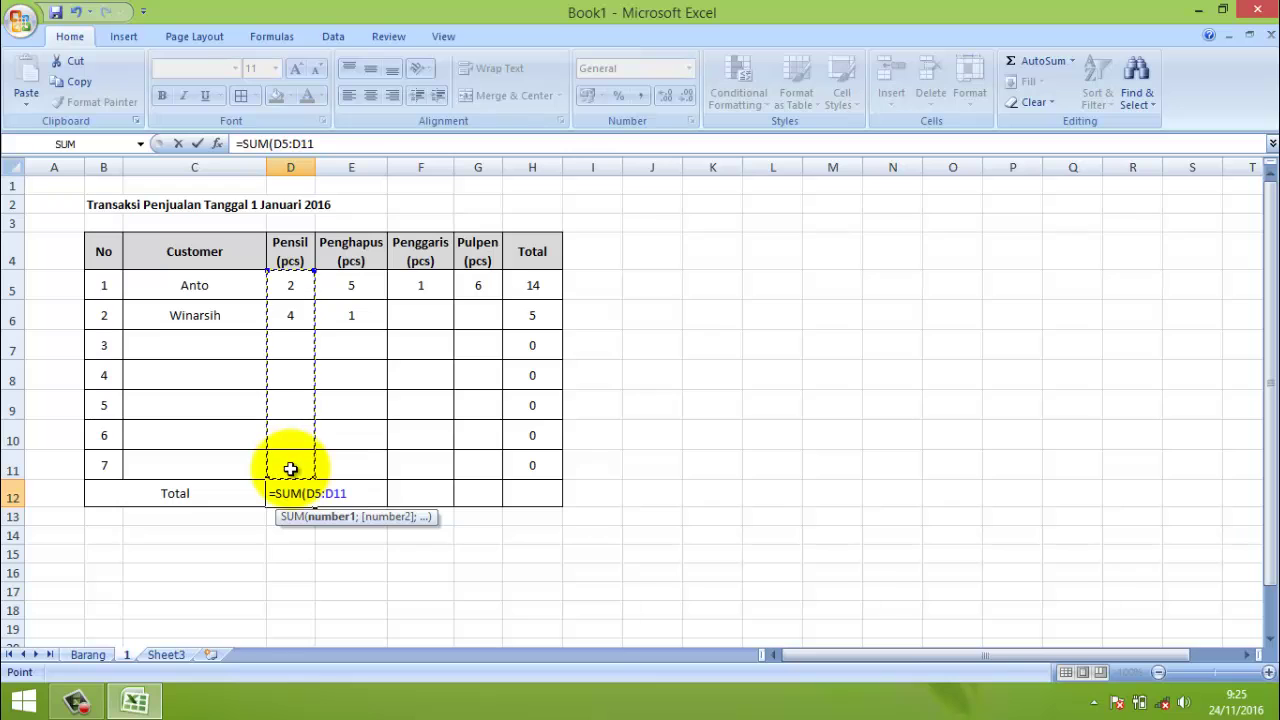
text())
key(Return)
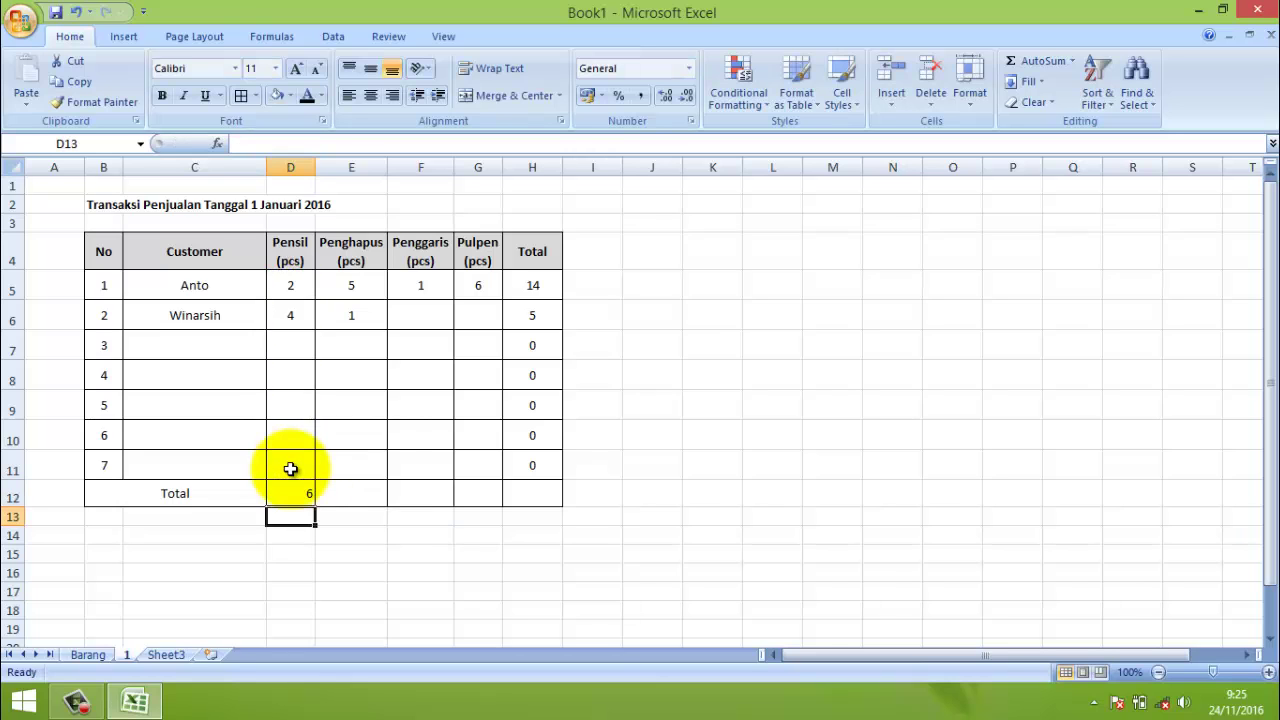
click(309, 492)
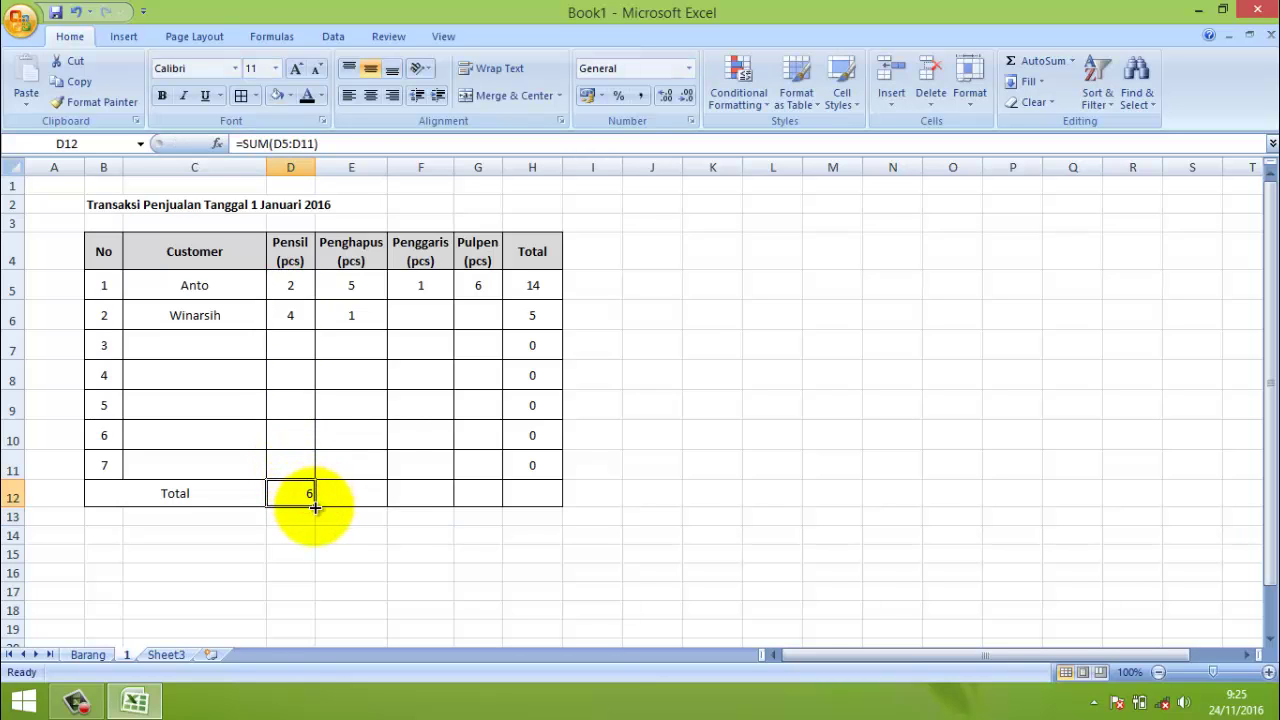
drag(314, 507, 556, 518)
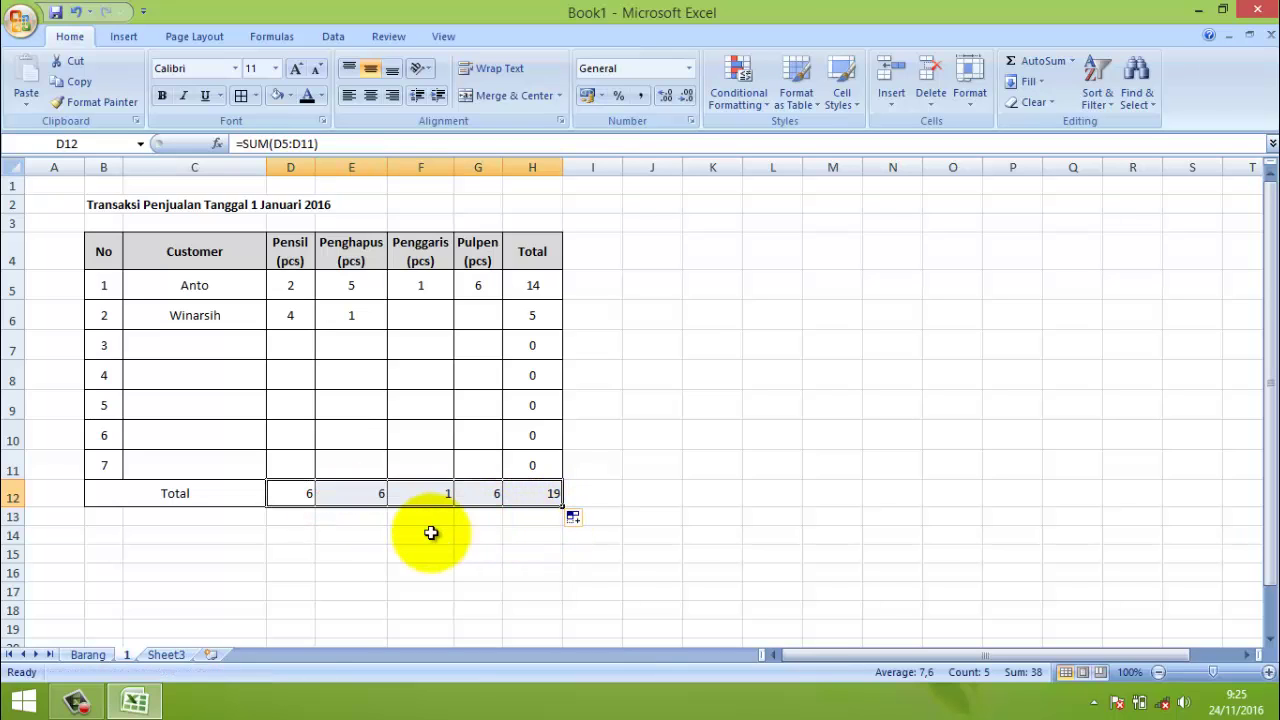
- Center the column totals in D12:H12 horizontally and vertically
click(431, 533)
drag(297, 494, 532, 494)
click(370, 68)
click(371, 94)
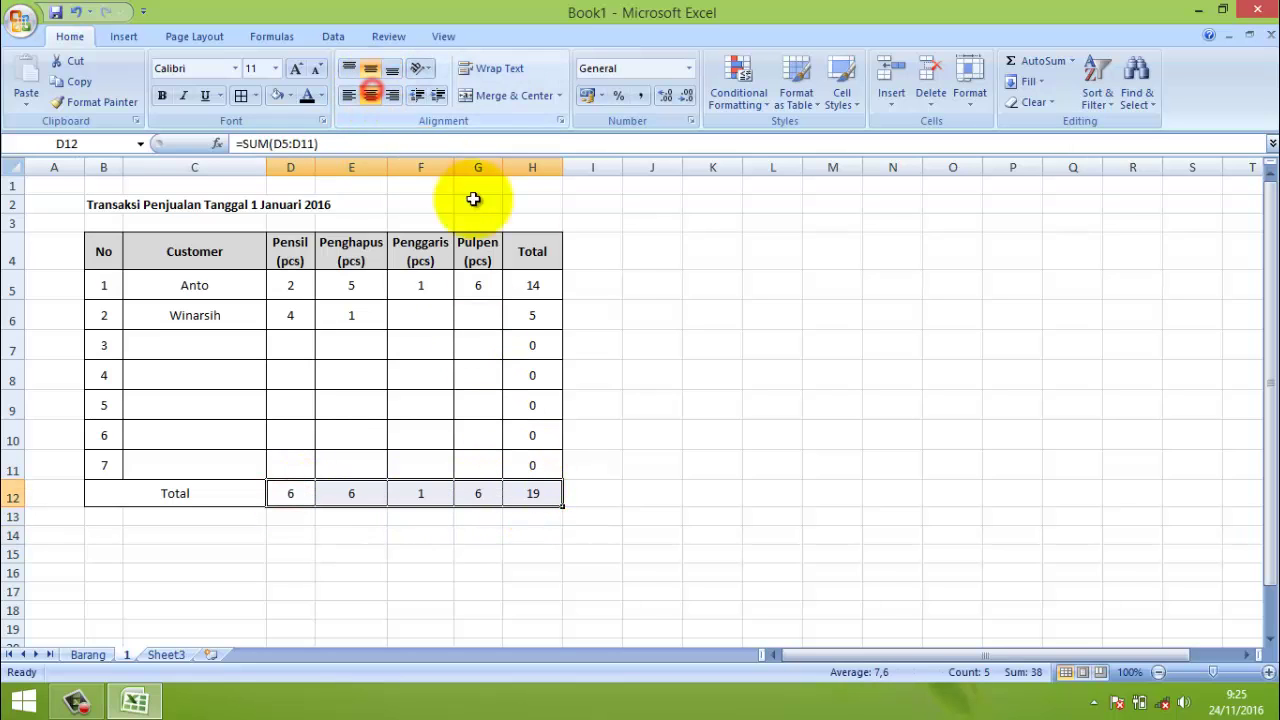
click(656, 440)
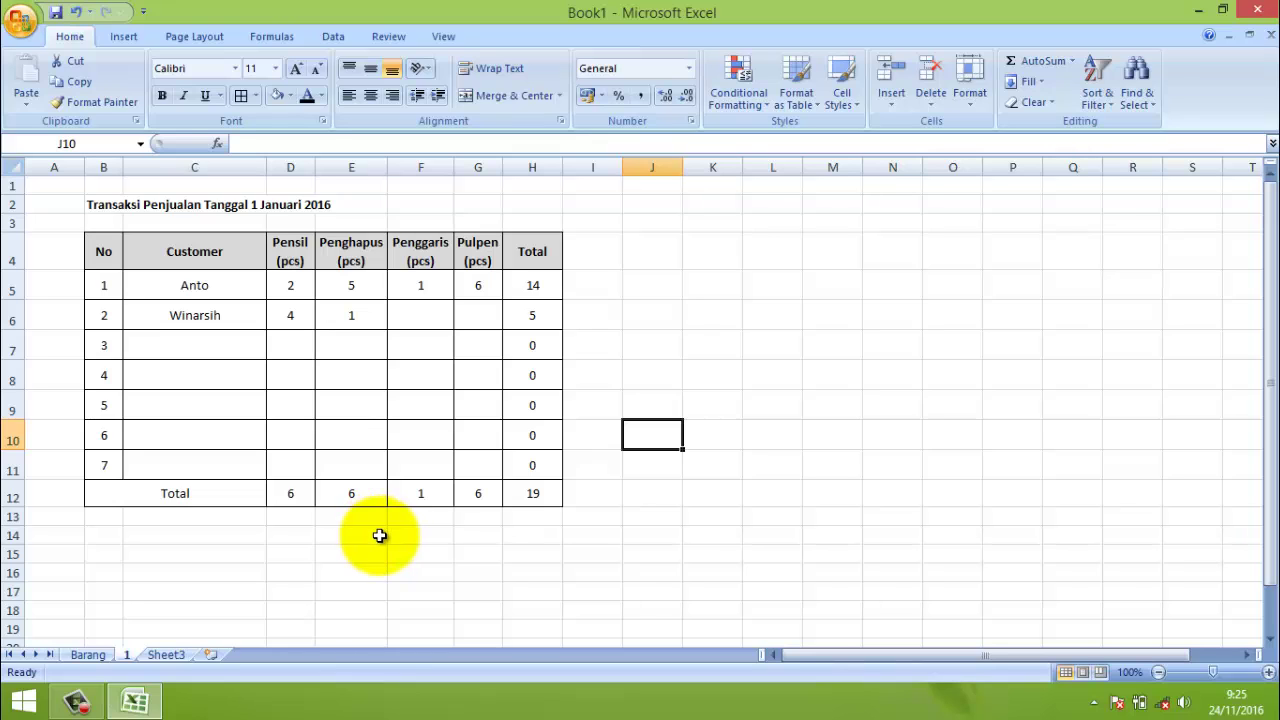
- Enter the third customer's name in C7, with quantities of 10 Pensil, 3 Penghapus, 2 Penggaris and 3 Pulpen
click(187, 341)
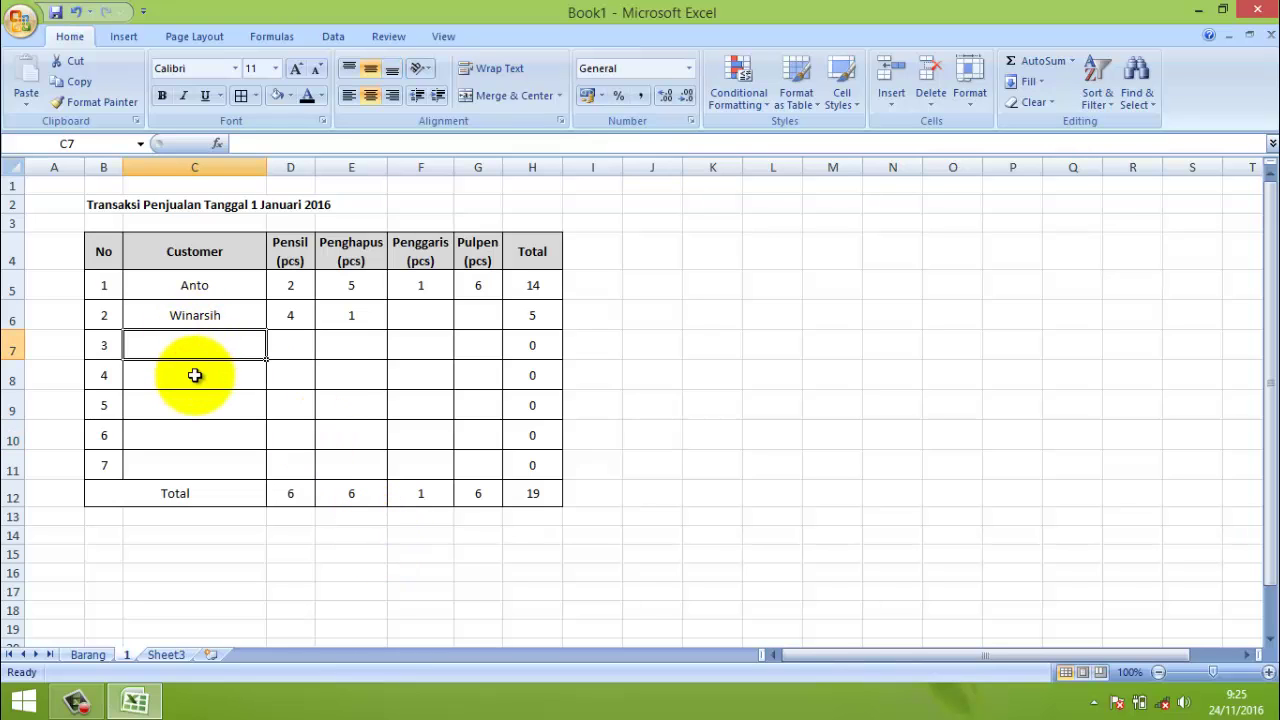
text(Adi)
key(Tab)
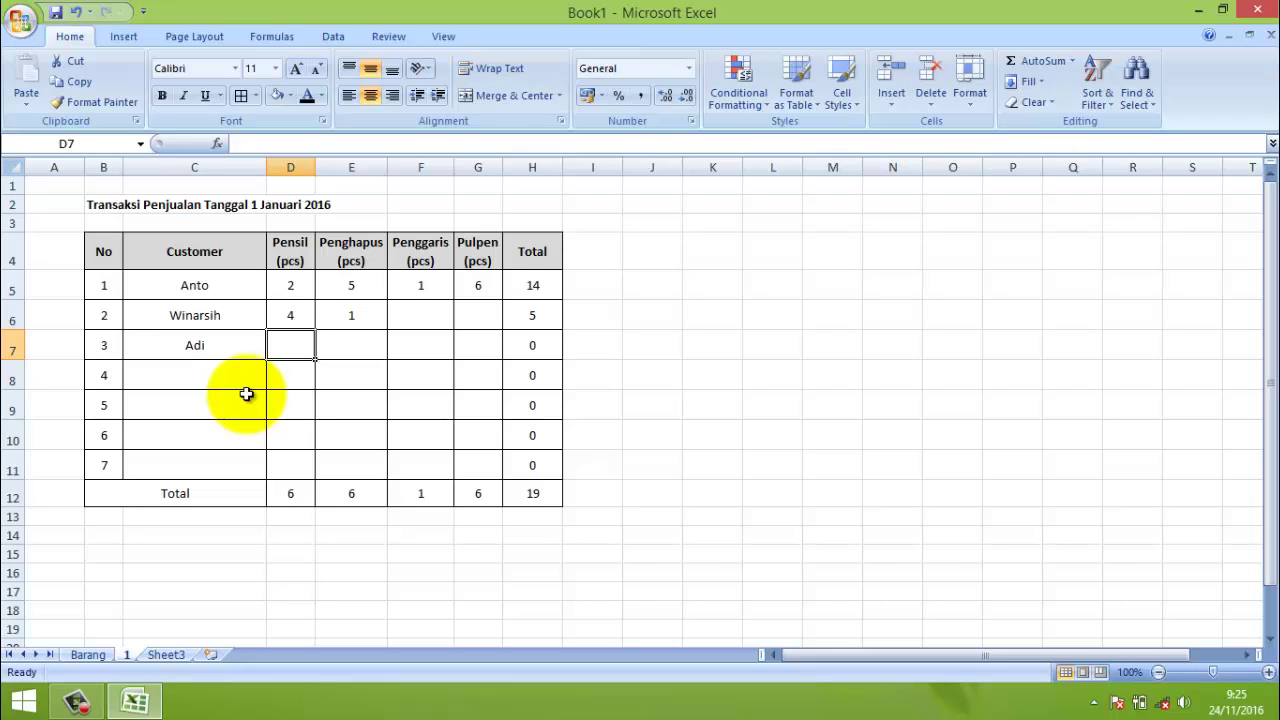
text(10)
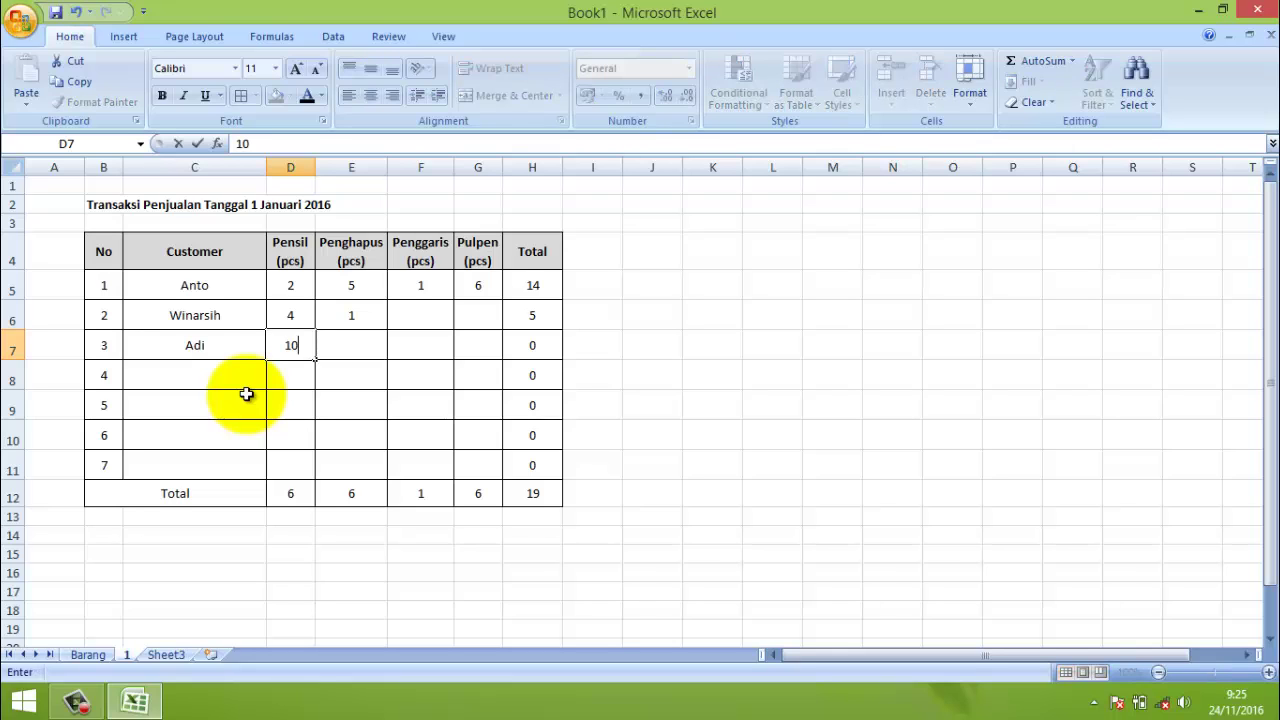
key(Tab)
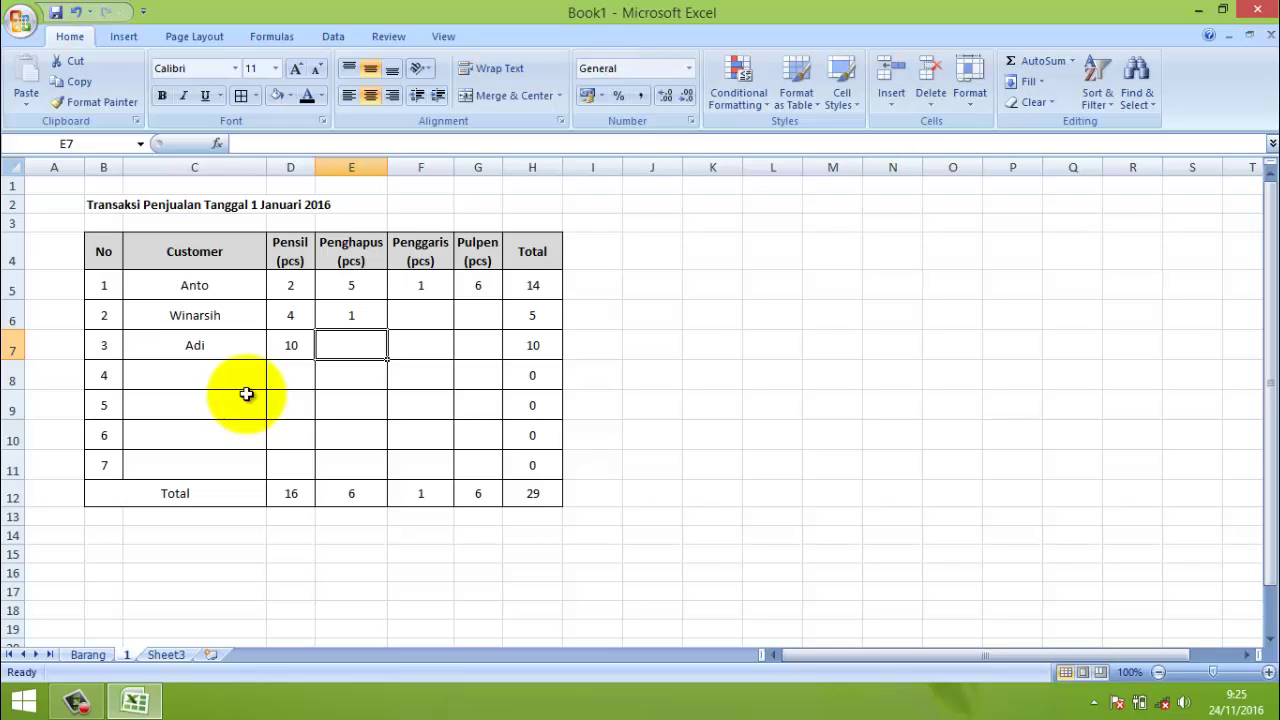
text(3)
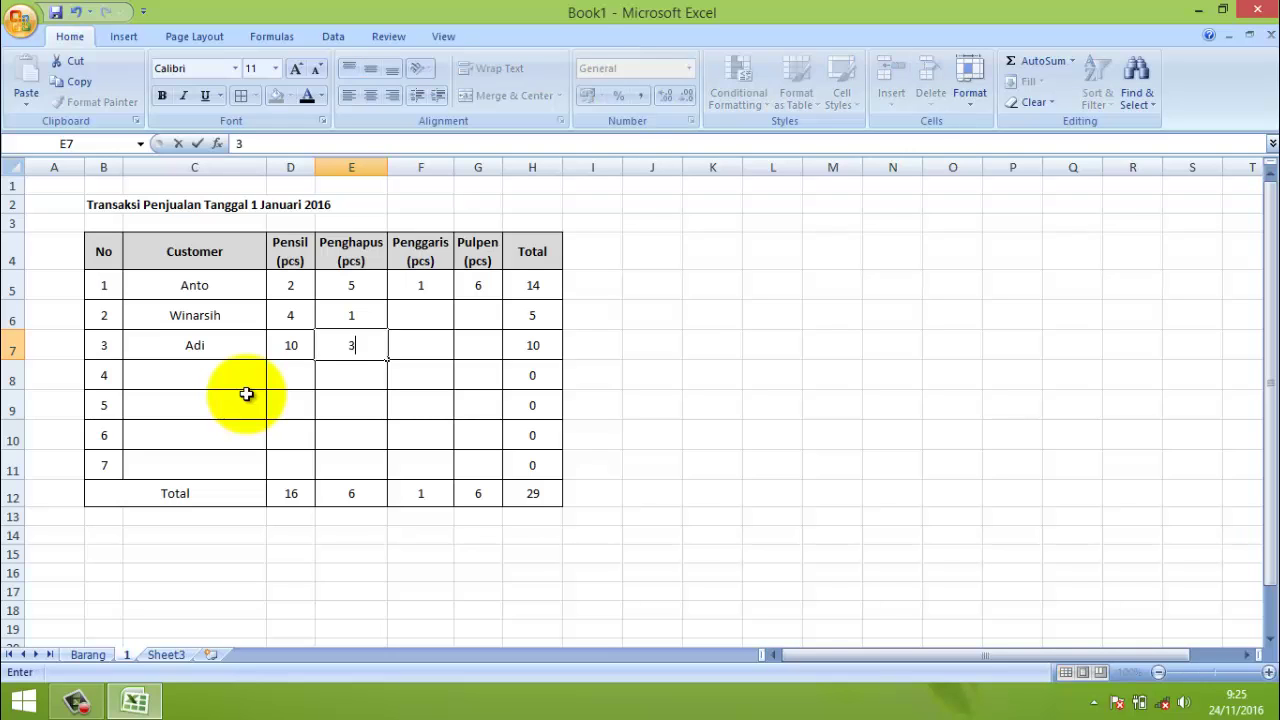
key(Tab)
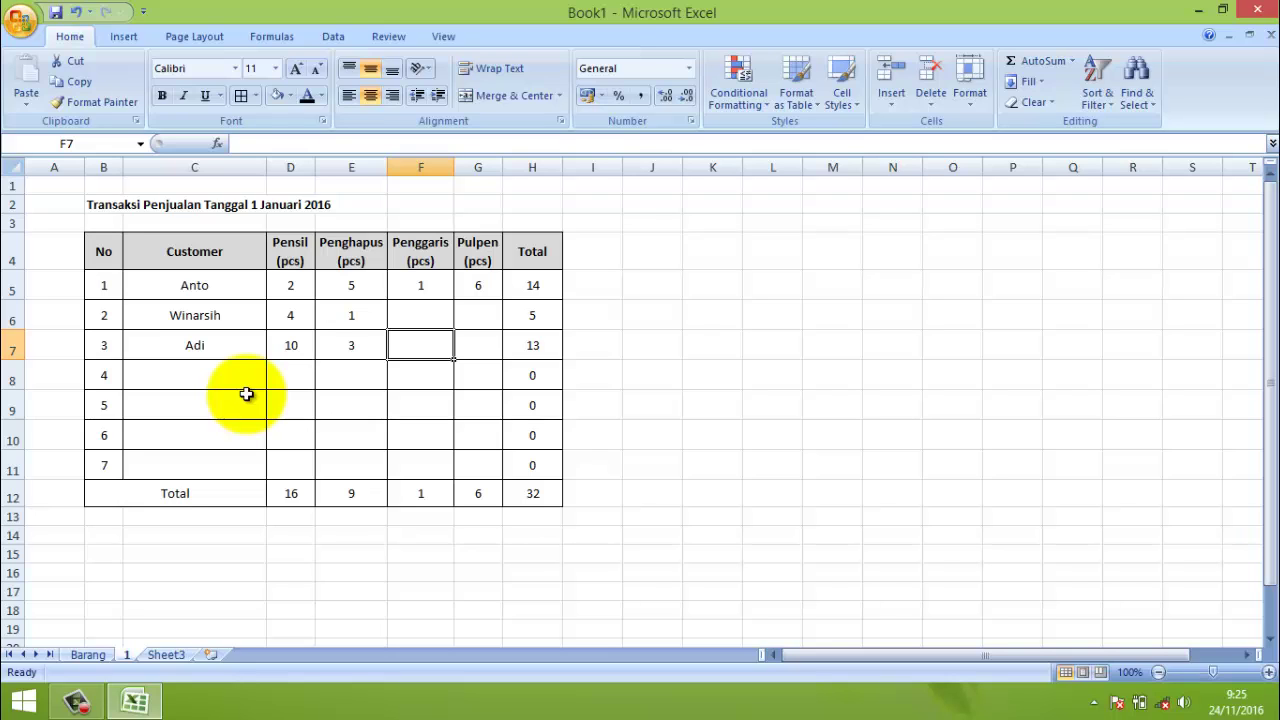
text(2)
key(Tab)
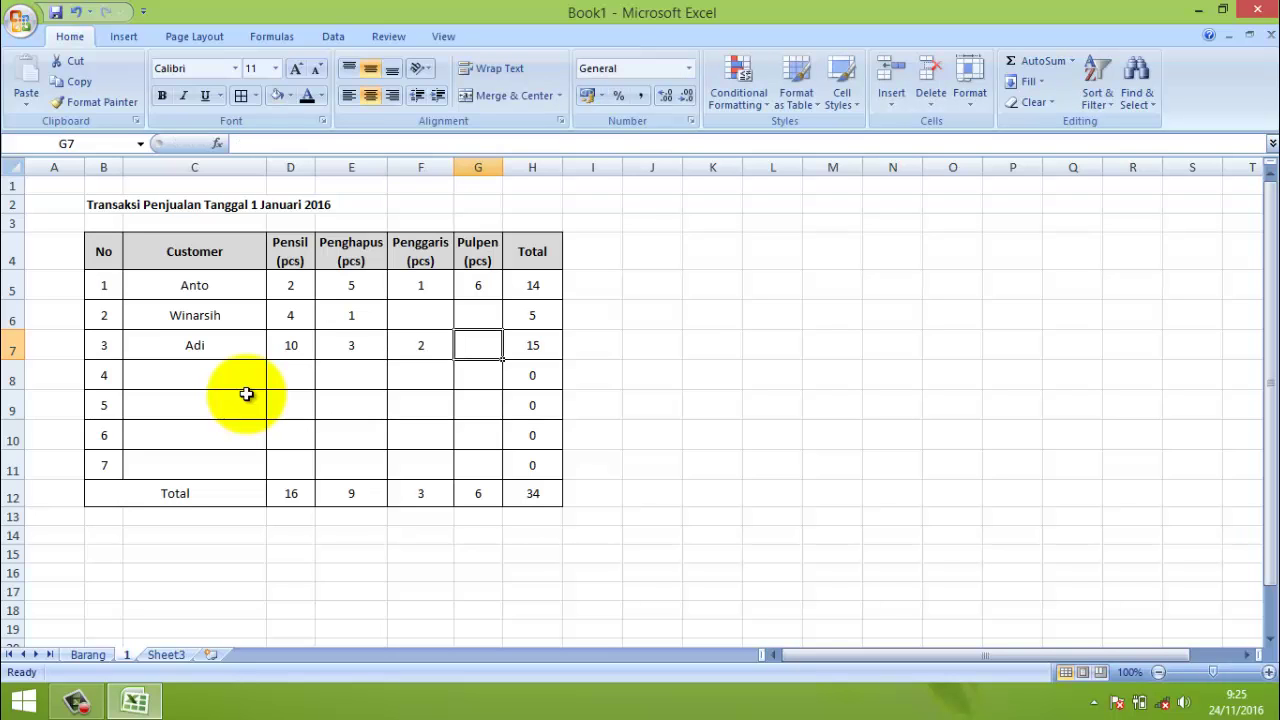
text(3)
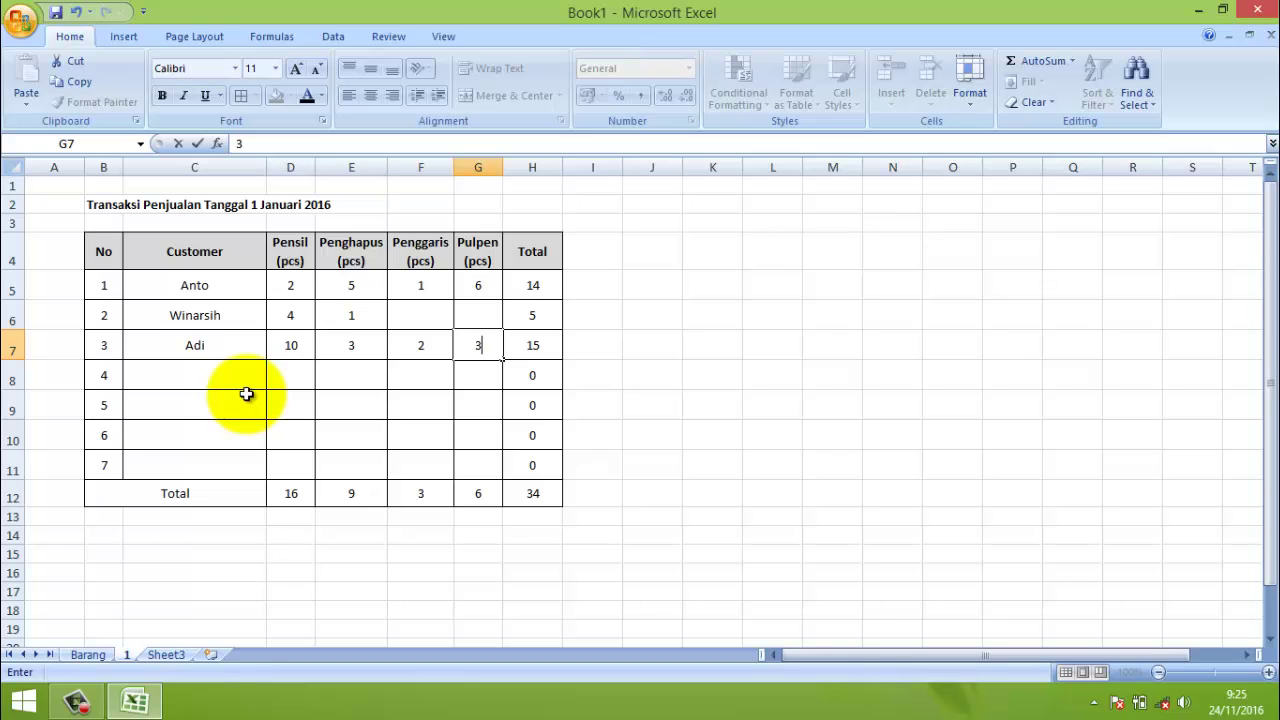
click(289, 375)
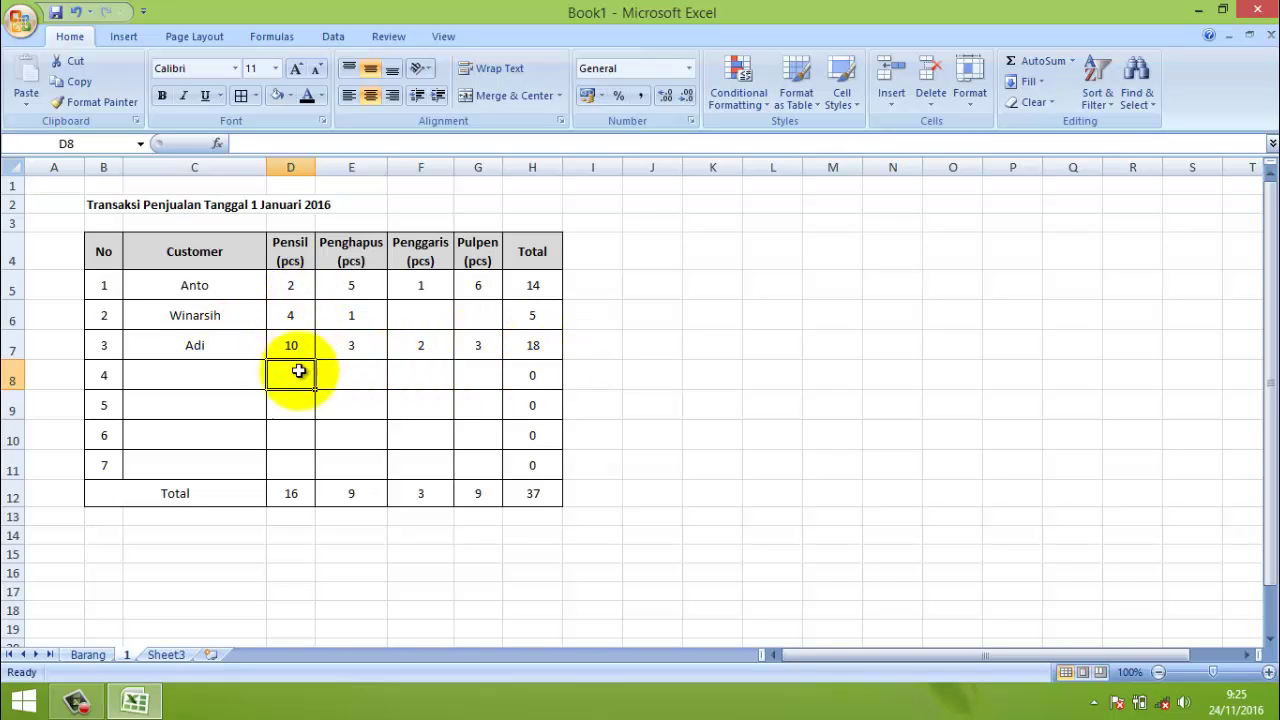
click(289, 497)
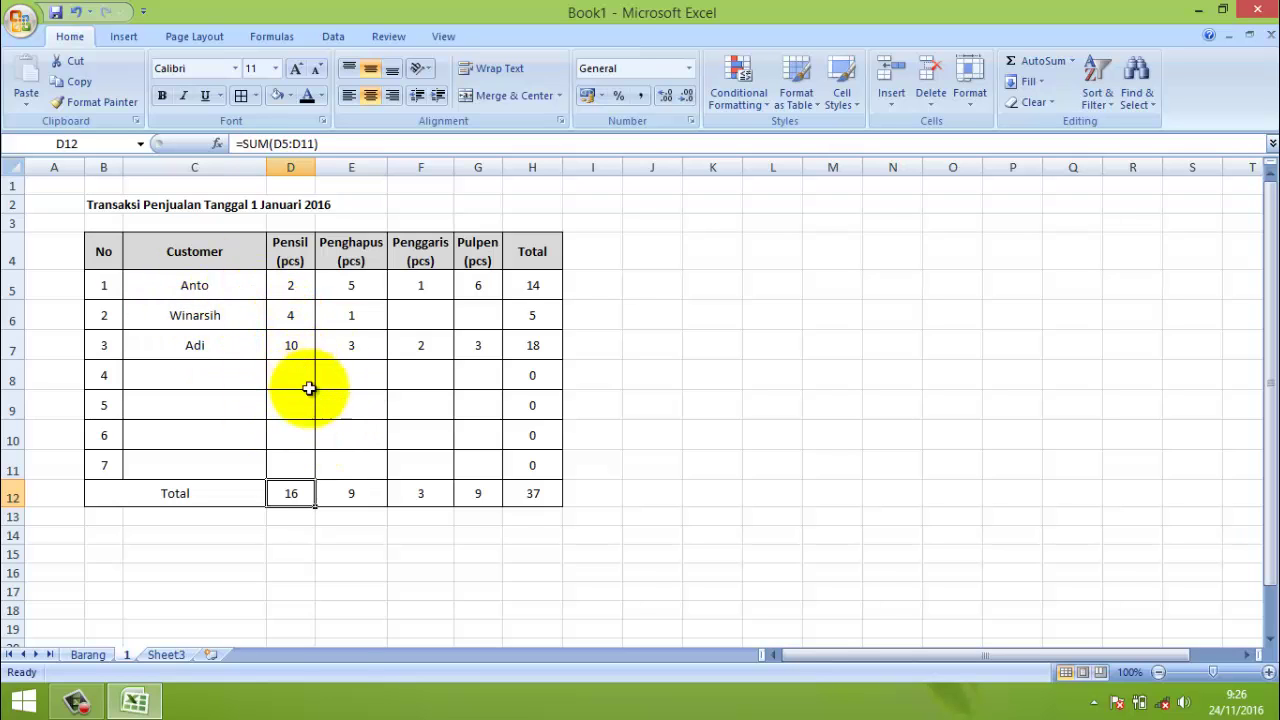
- Enter the label Laporan Penjualan in B15 below the sales table
click(95, 554)
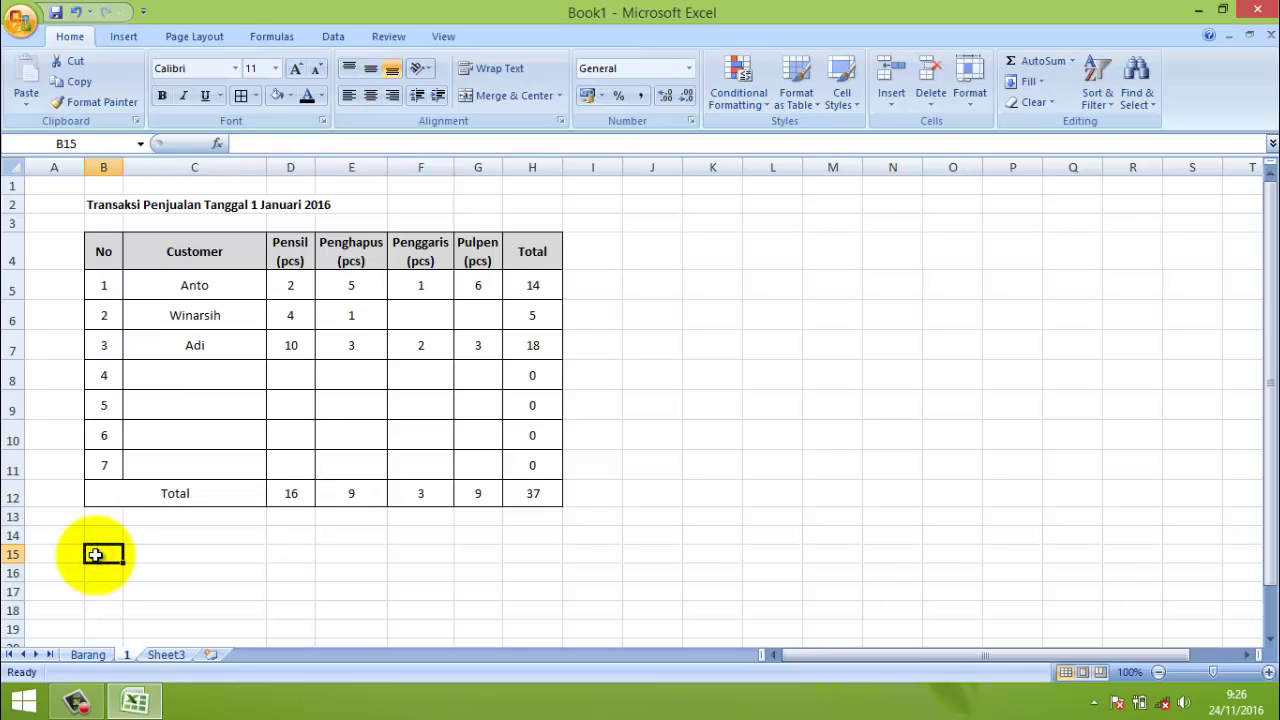
text(L)
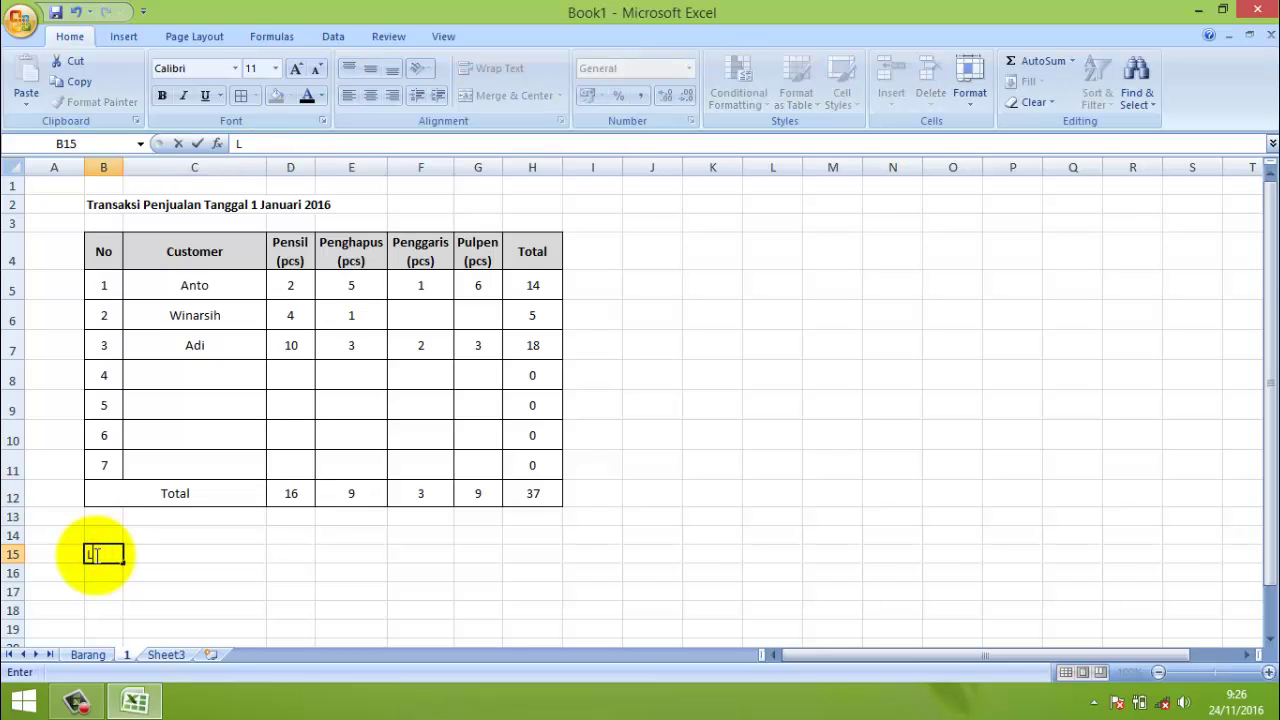
text(aporan Penjualan)
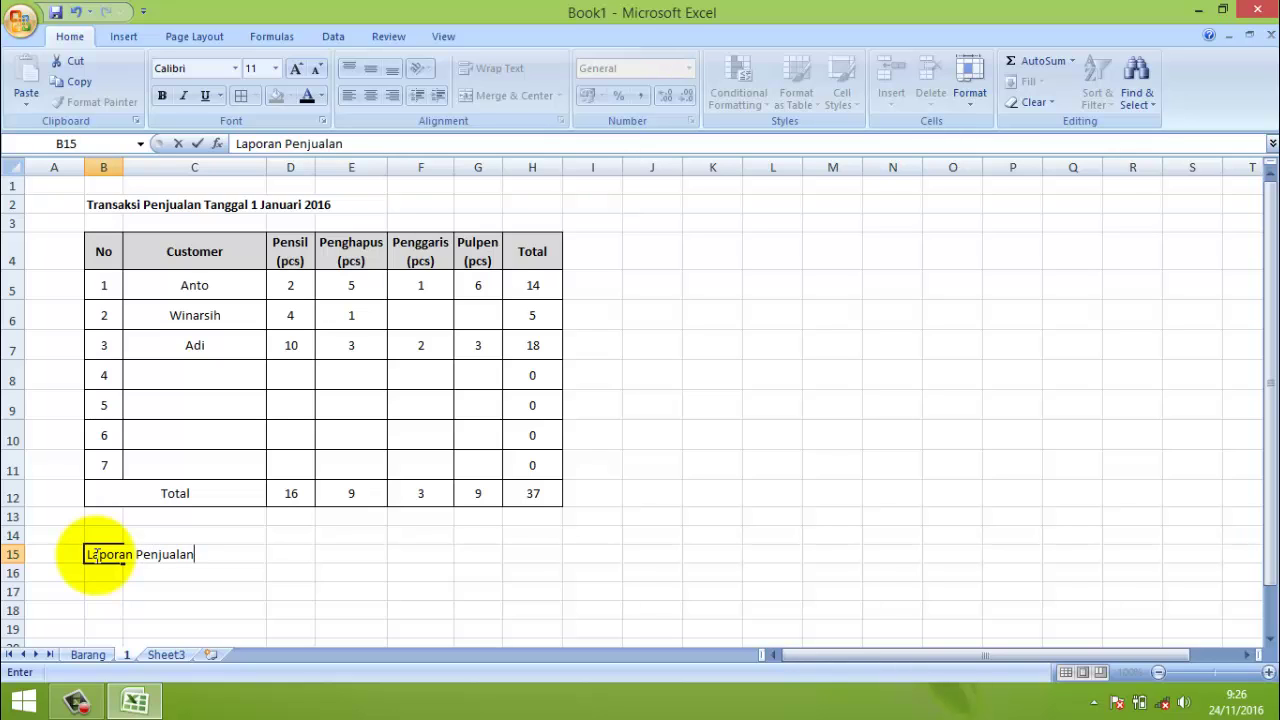
- Begin a formula in D15 from the Pensil total in D12 and the Pensil Harga Jual in E8 of the Barang sheet
click(276, 552)
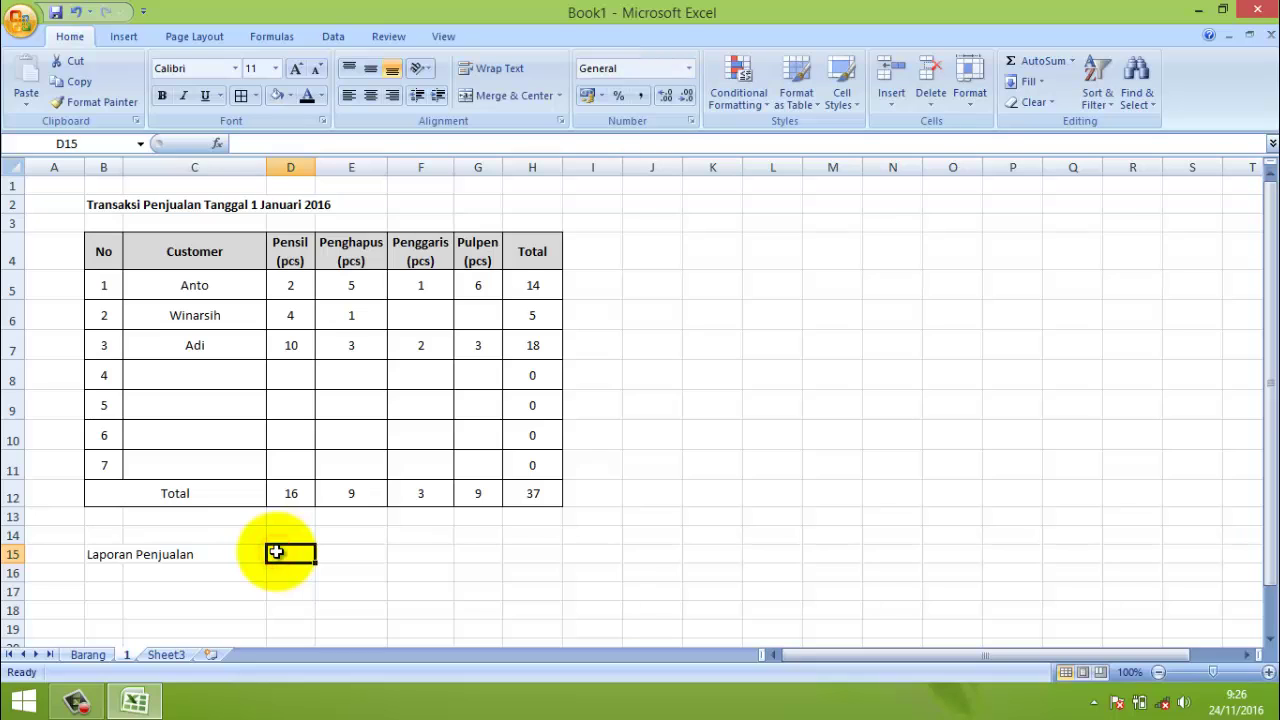
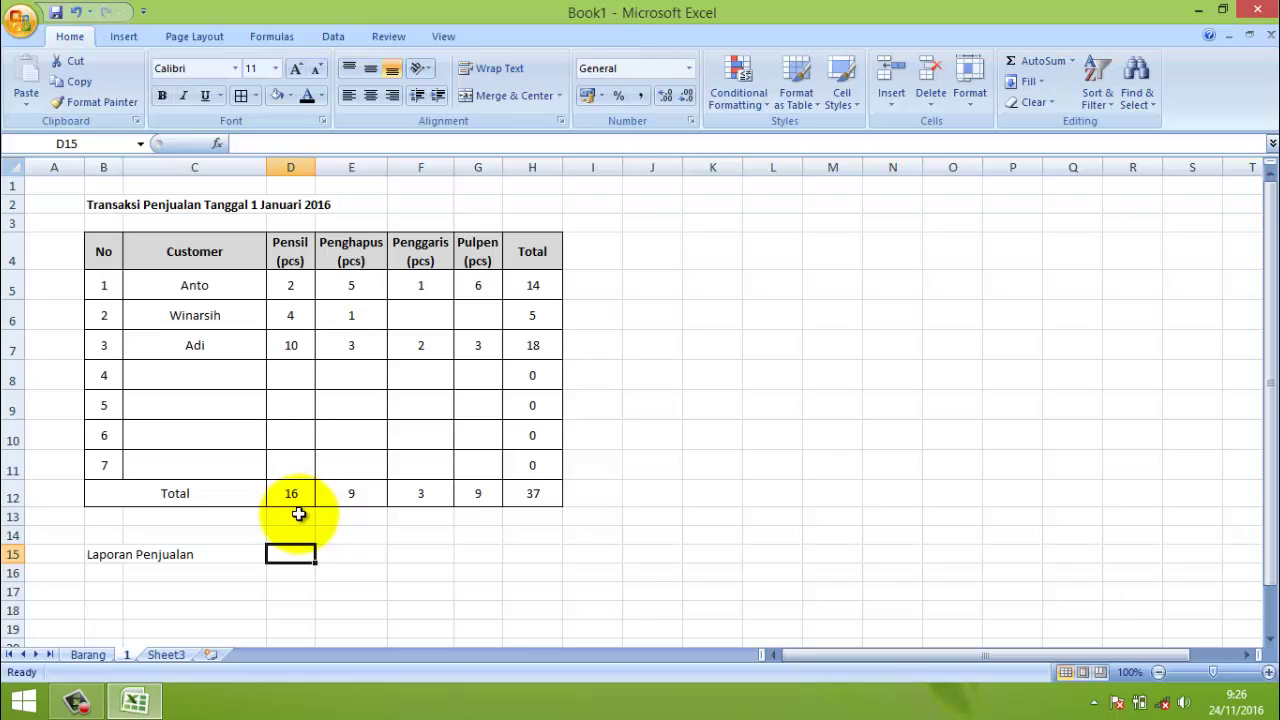
text(=()
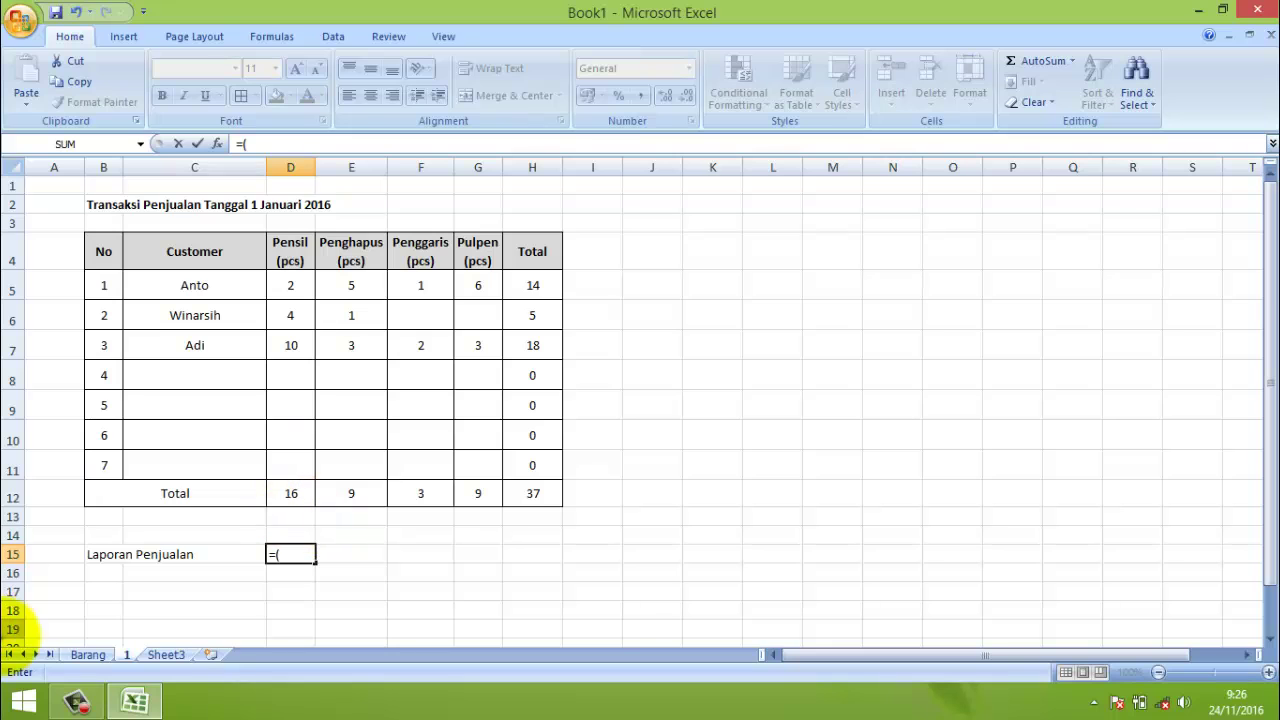
click(295, 493)
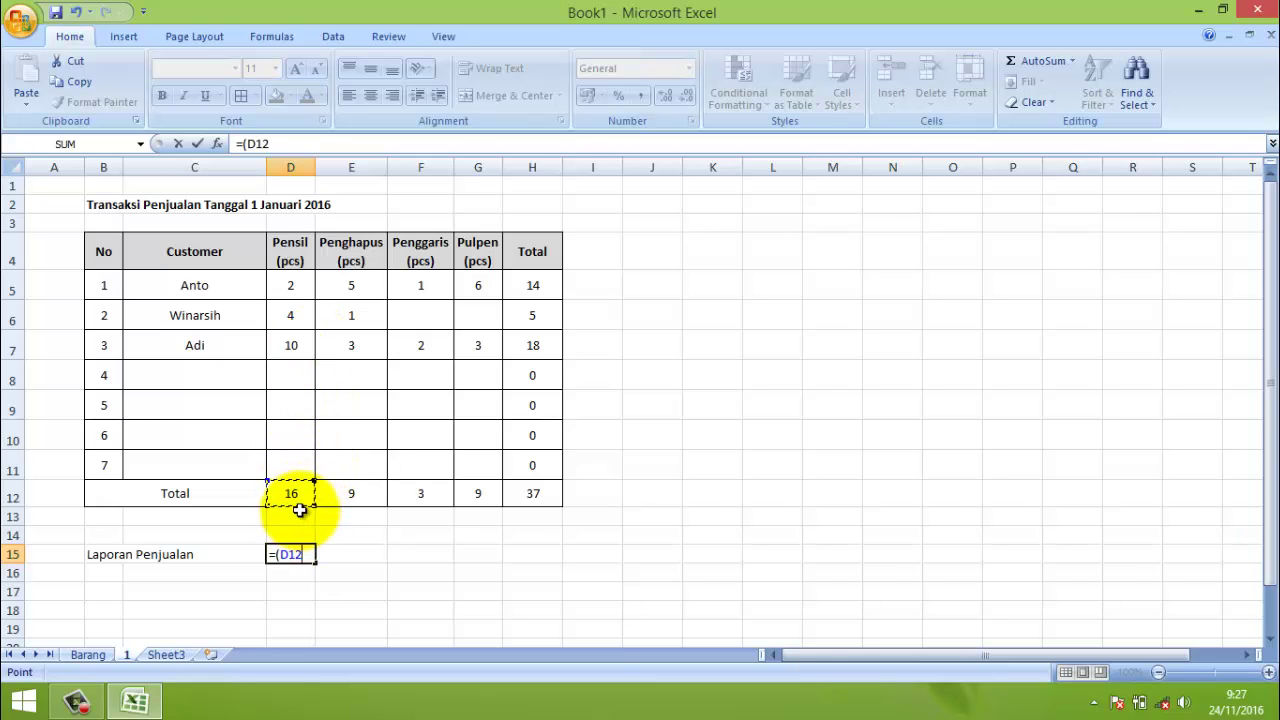
click(88, 655)
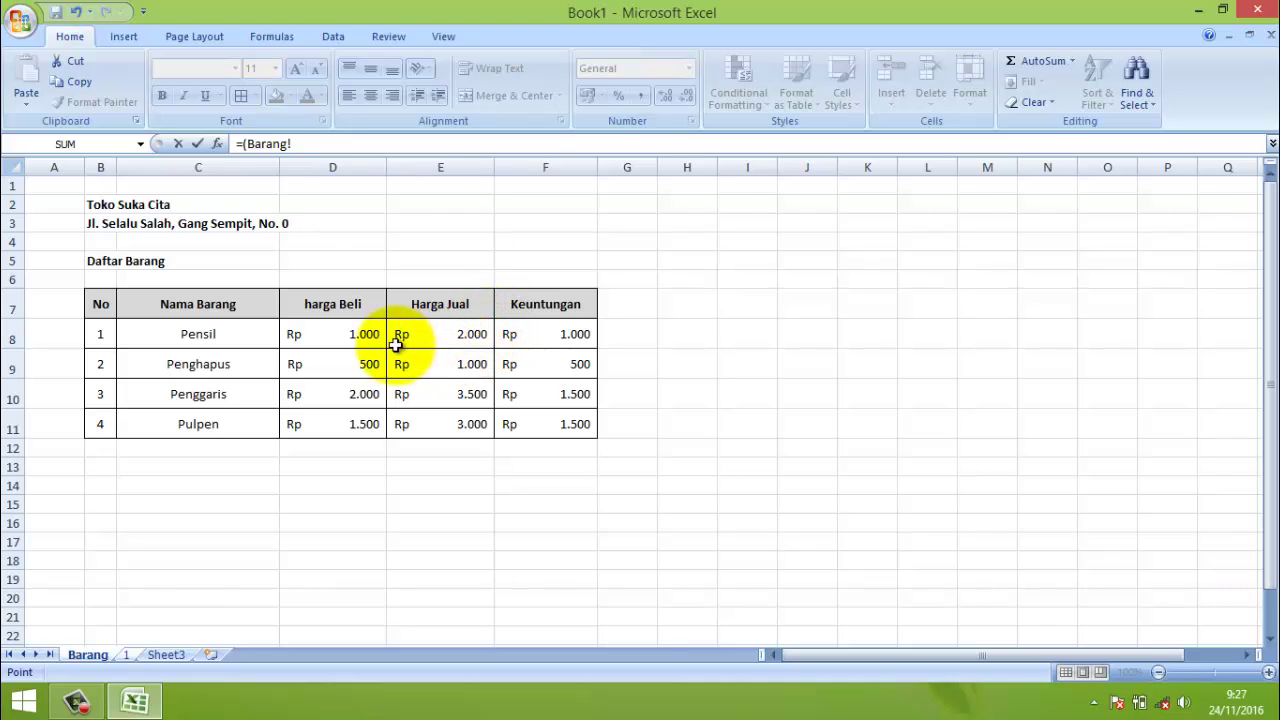
click(457, 334)
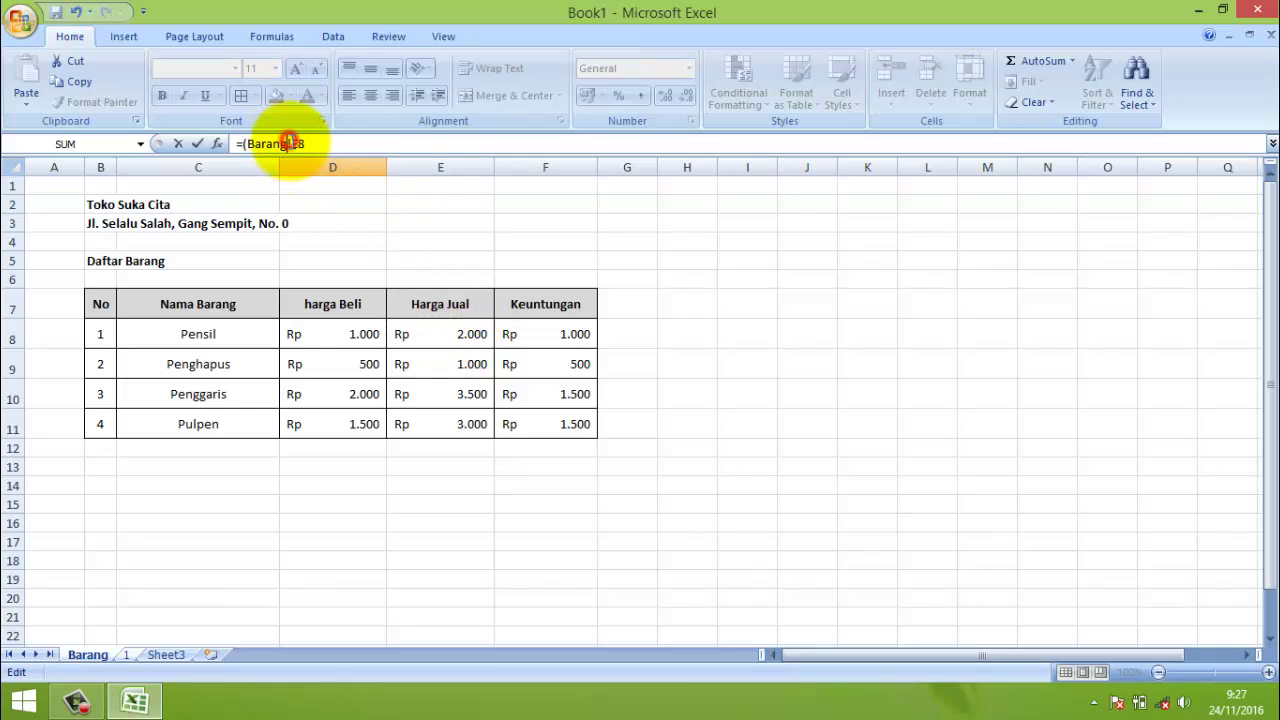
- Try to insert a multiplication sign before E8 in the D15 formula, and clear the formula
drag(322, 144, 212, 148)
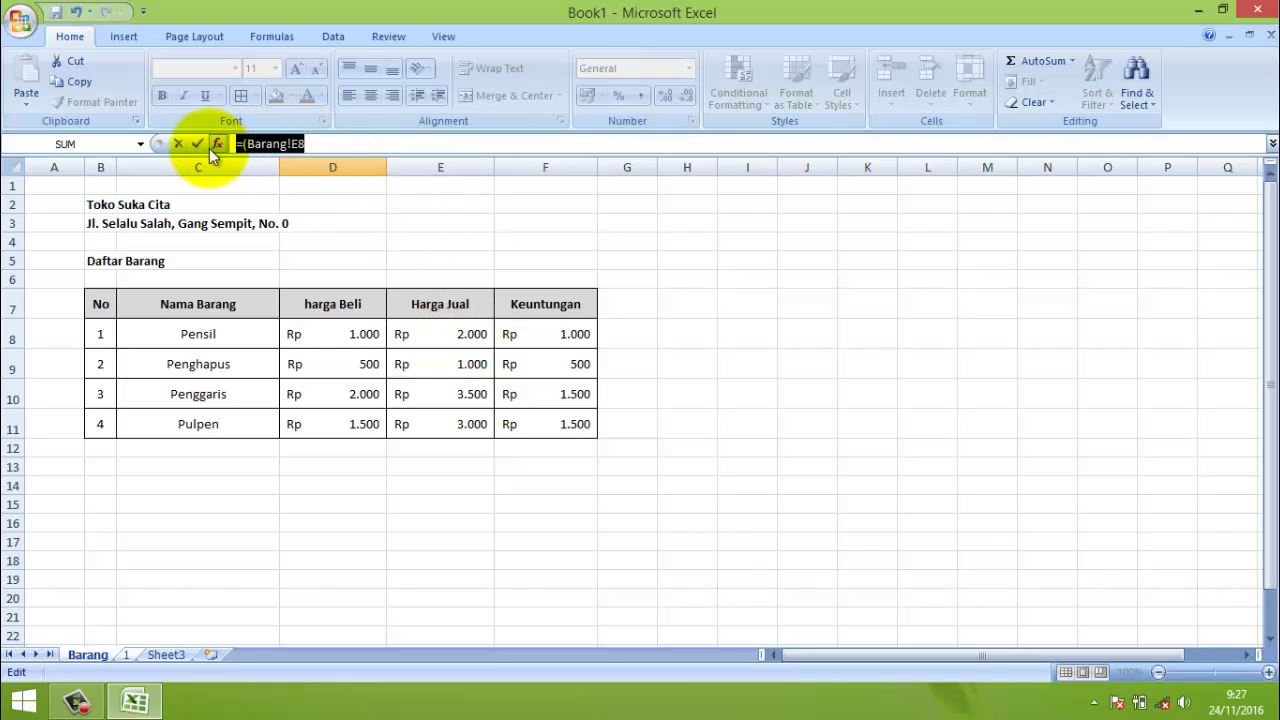
key(Home)
key(Right)
key(Delete)
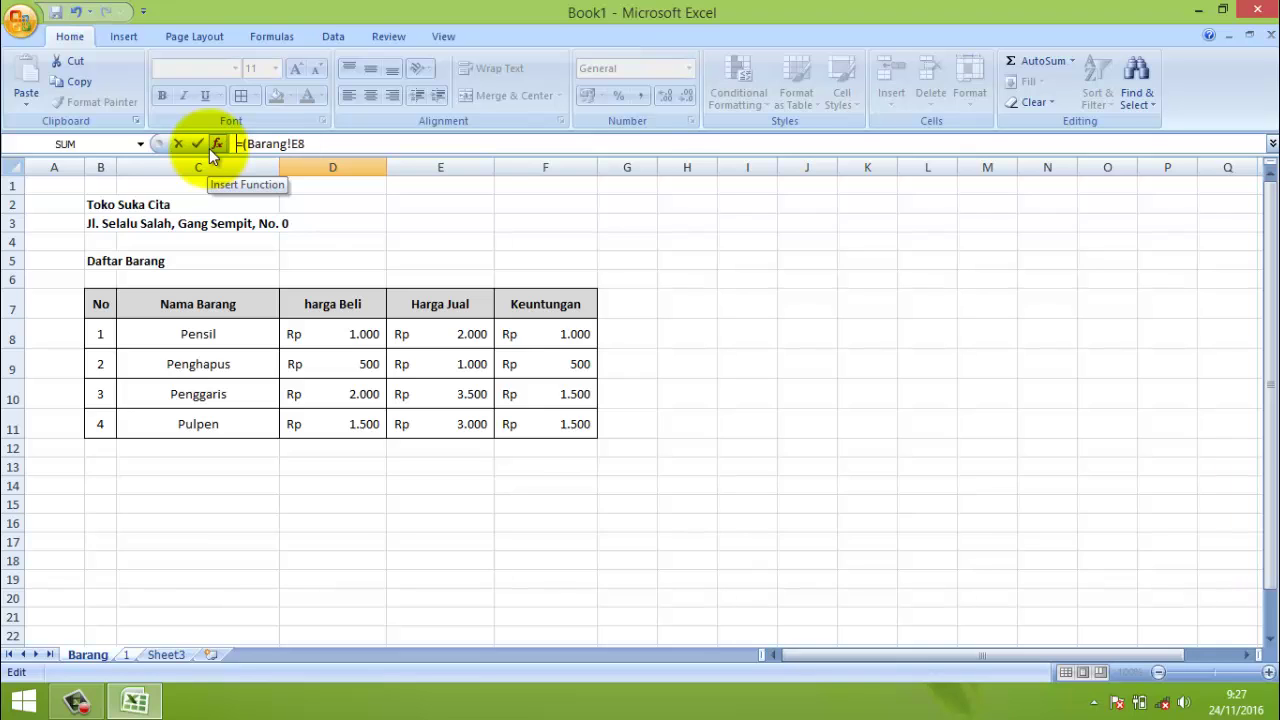
click(293, 144)
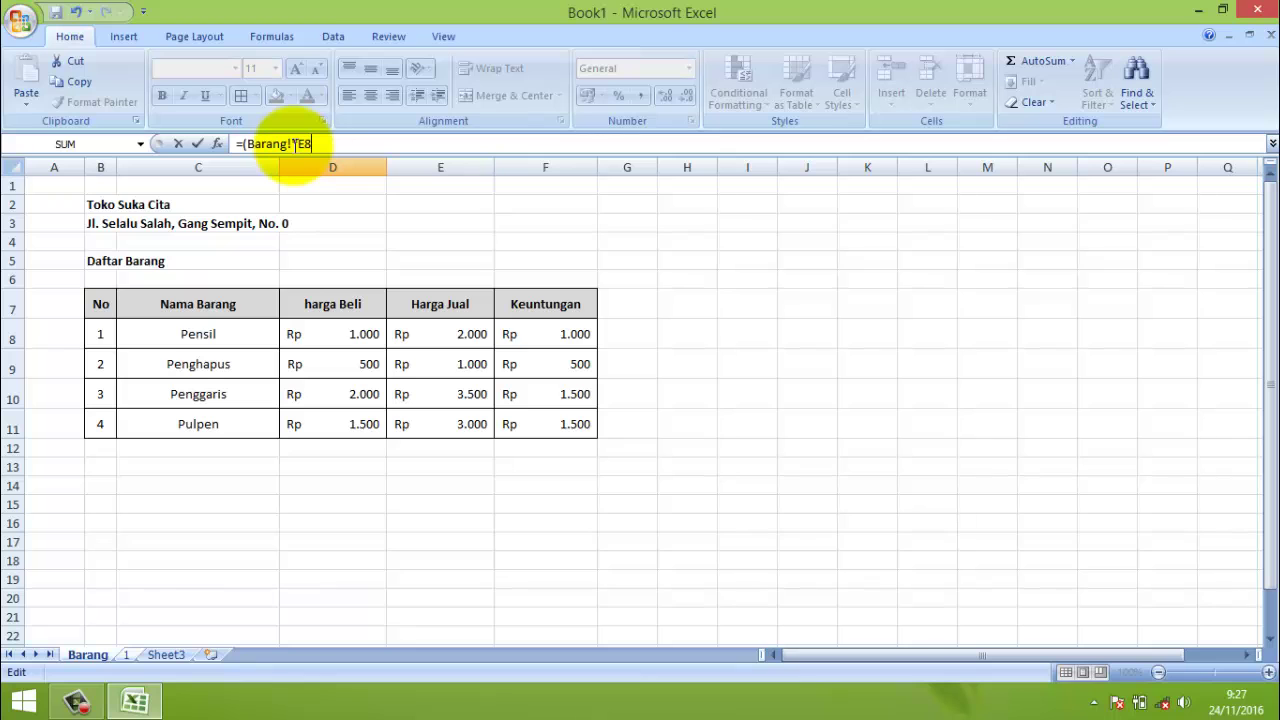
text(*)
key(Return)
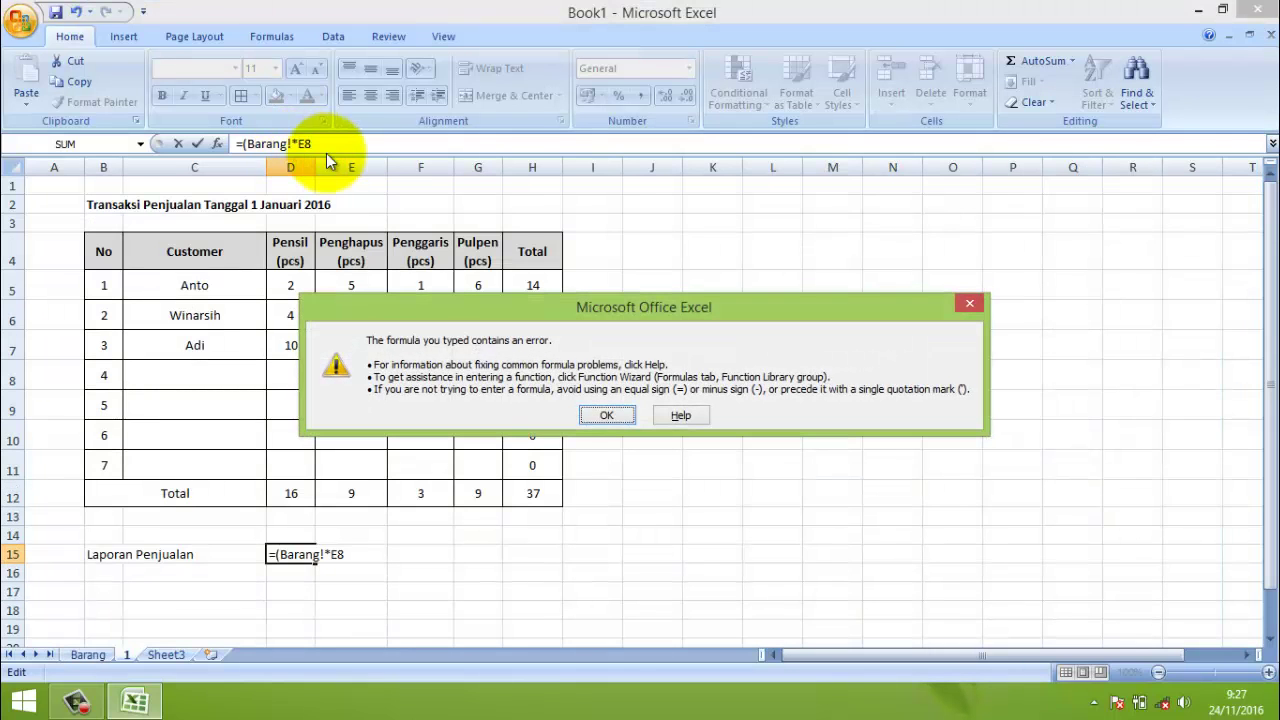
click(614, 413)
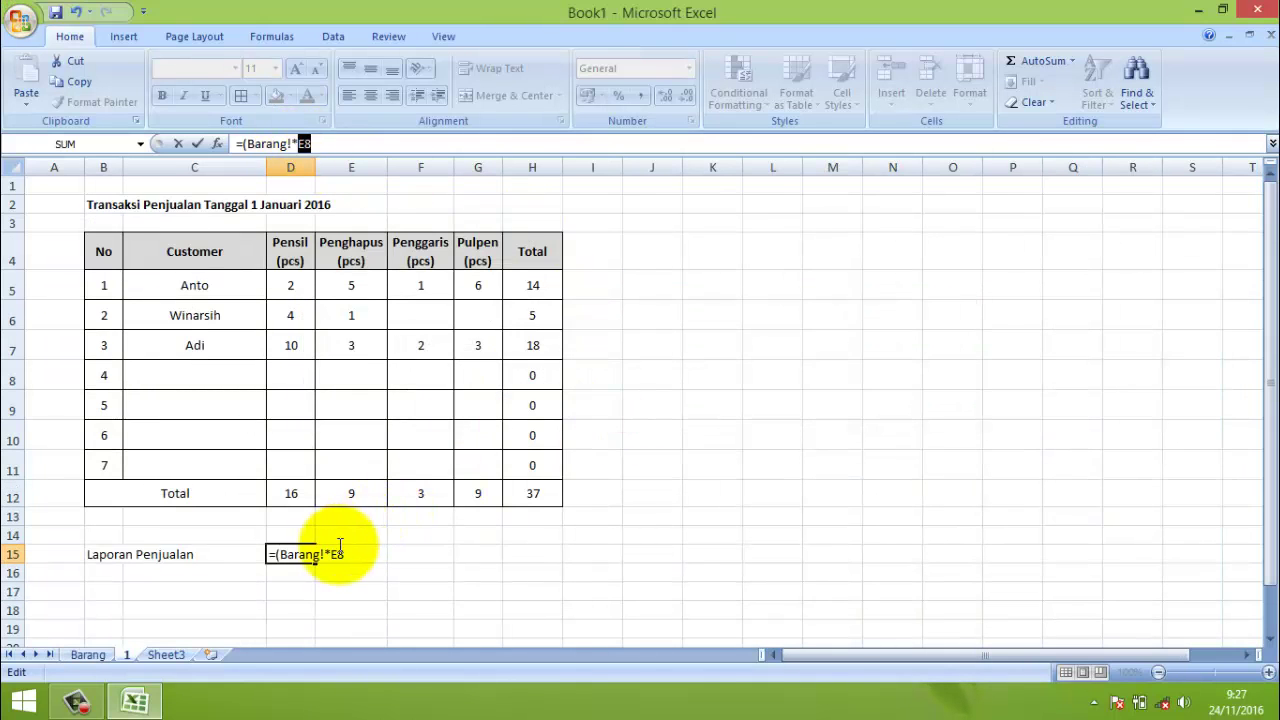
drag(316, 143, 202, 142)
key(BackSpace)
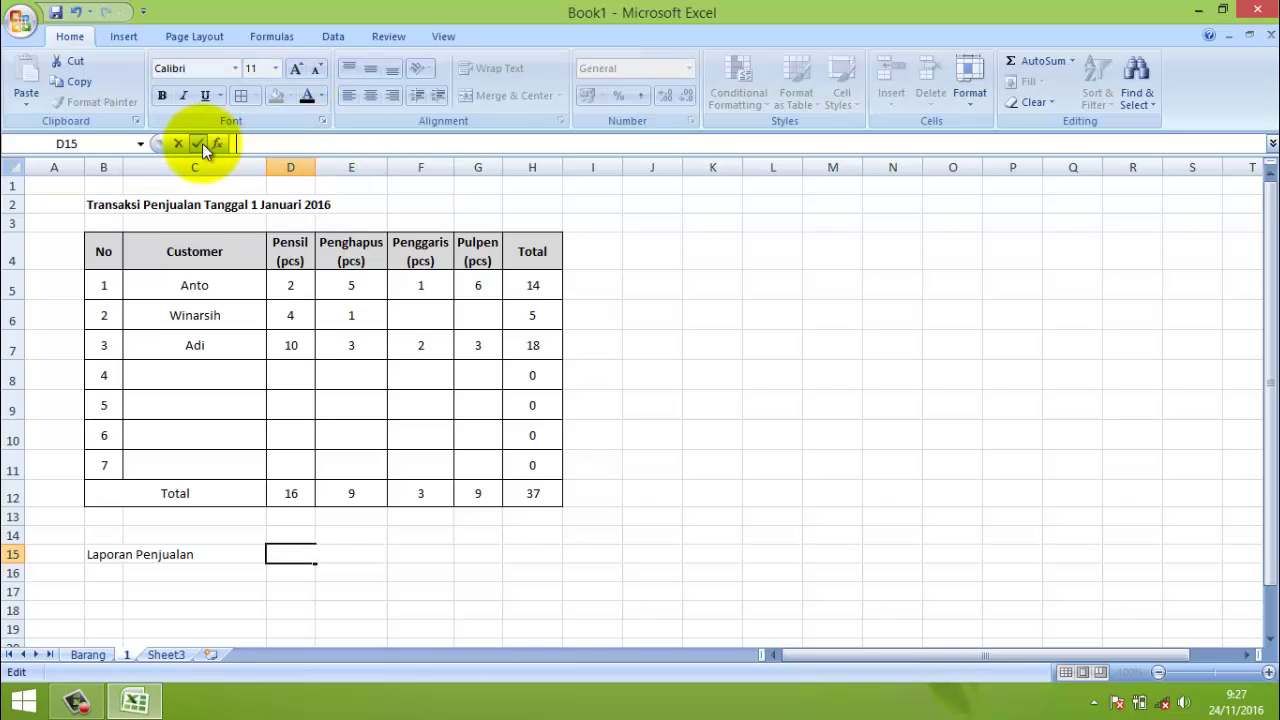
- Try to enter a D15 formula multiplying the Pensil total D12 by its Harga Jual, as =(Barang!*Barang!E8)
click(288, 551)
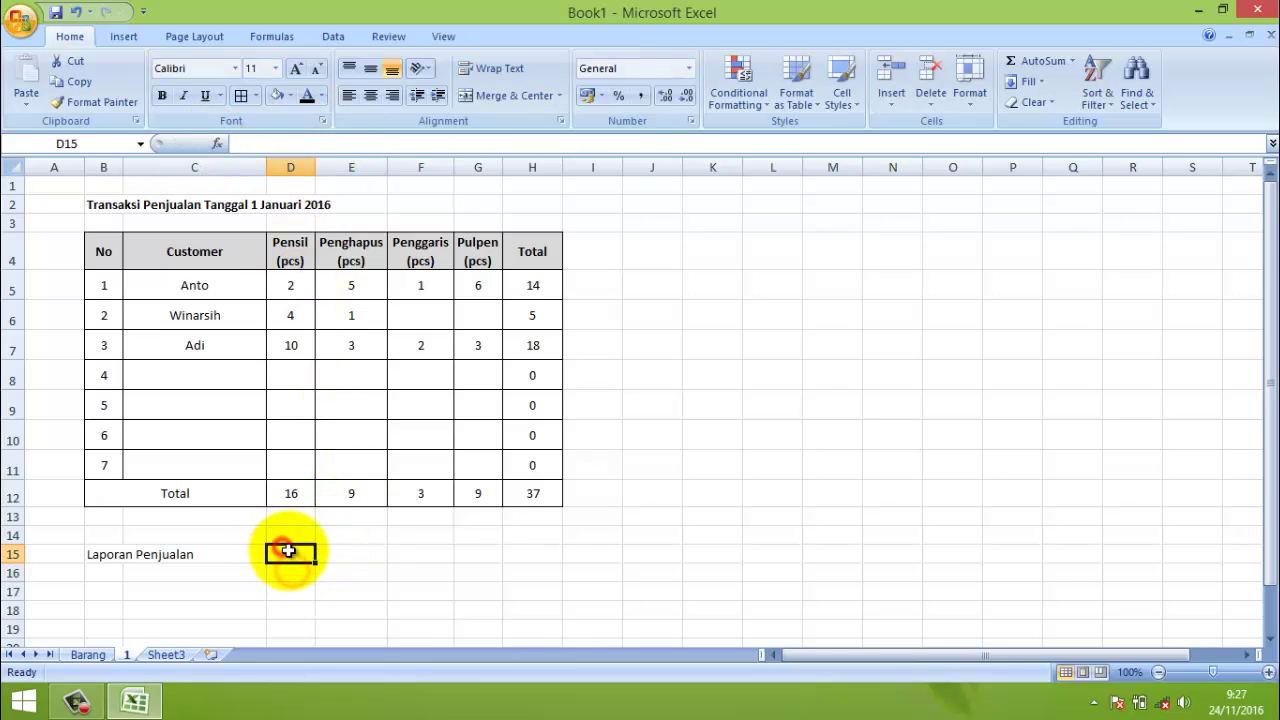
text(=()
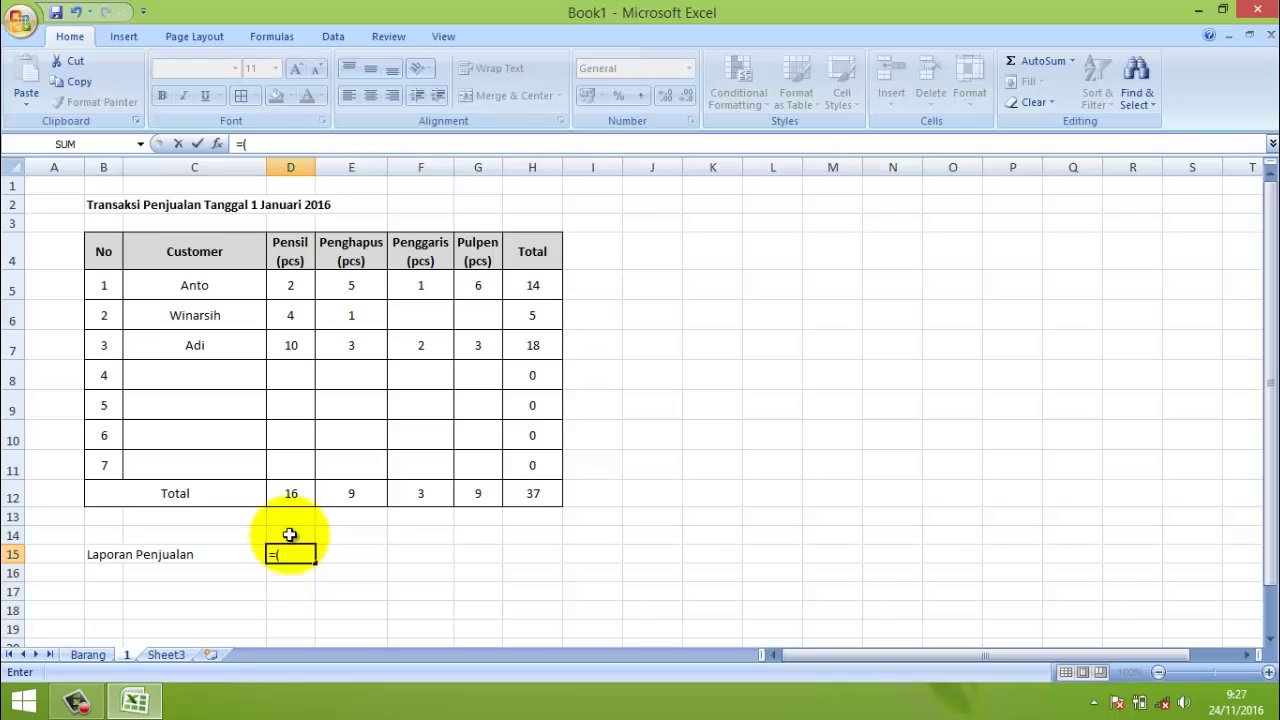
click(291, 493)
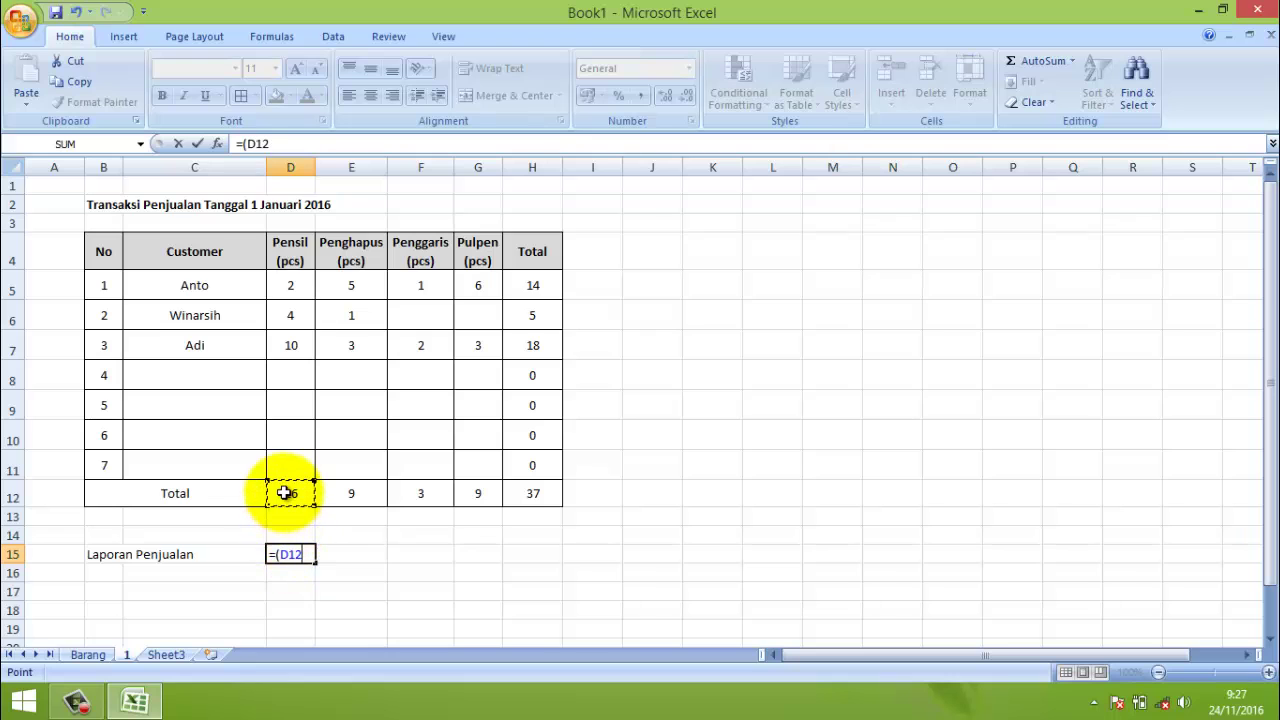
click(93, 655)
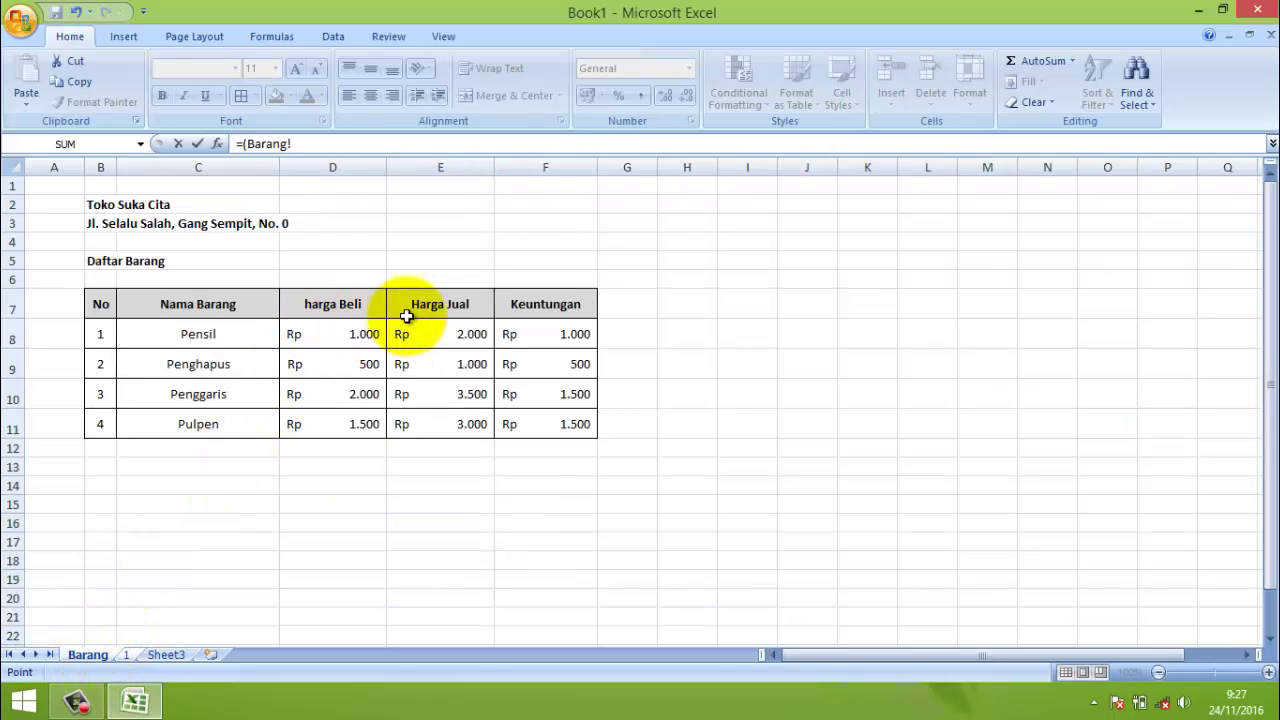
click(299, 142)
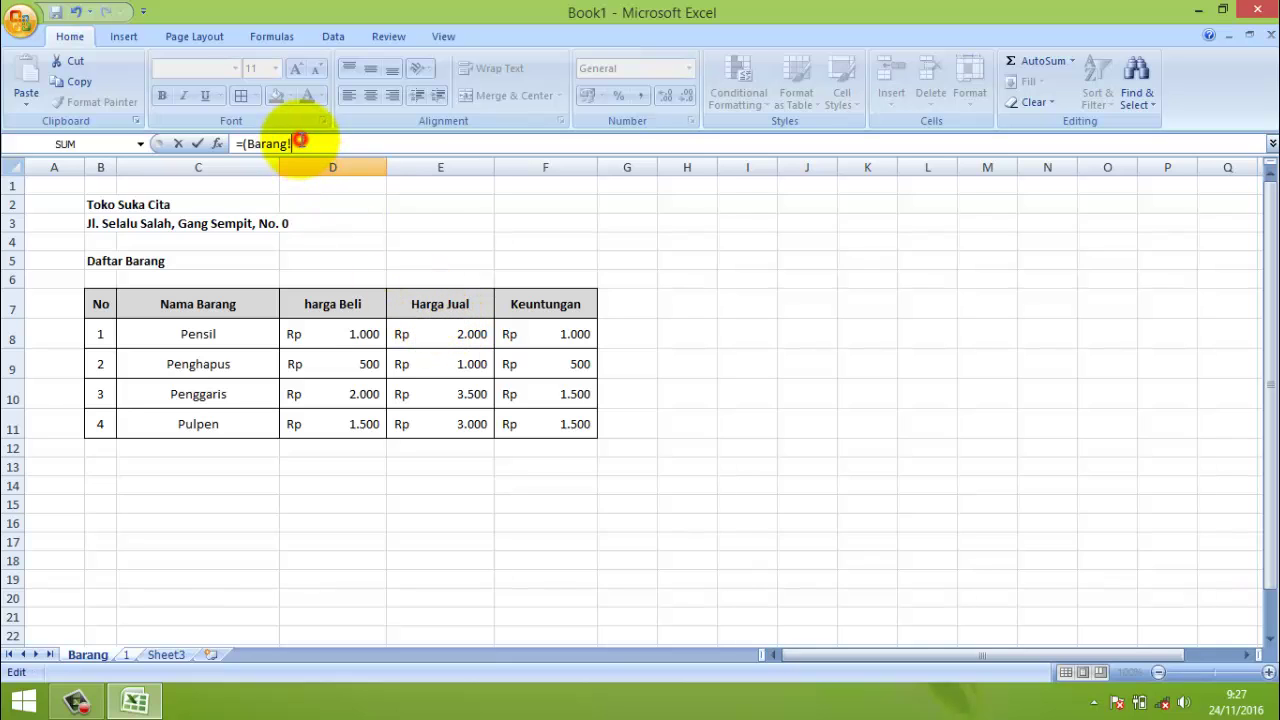
text(*)
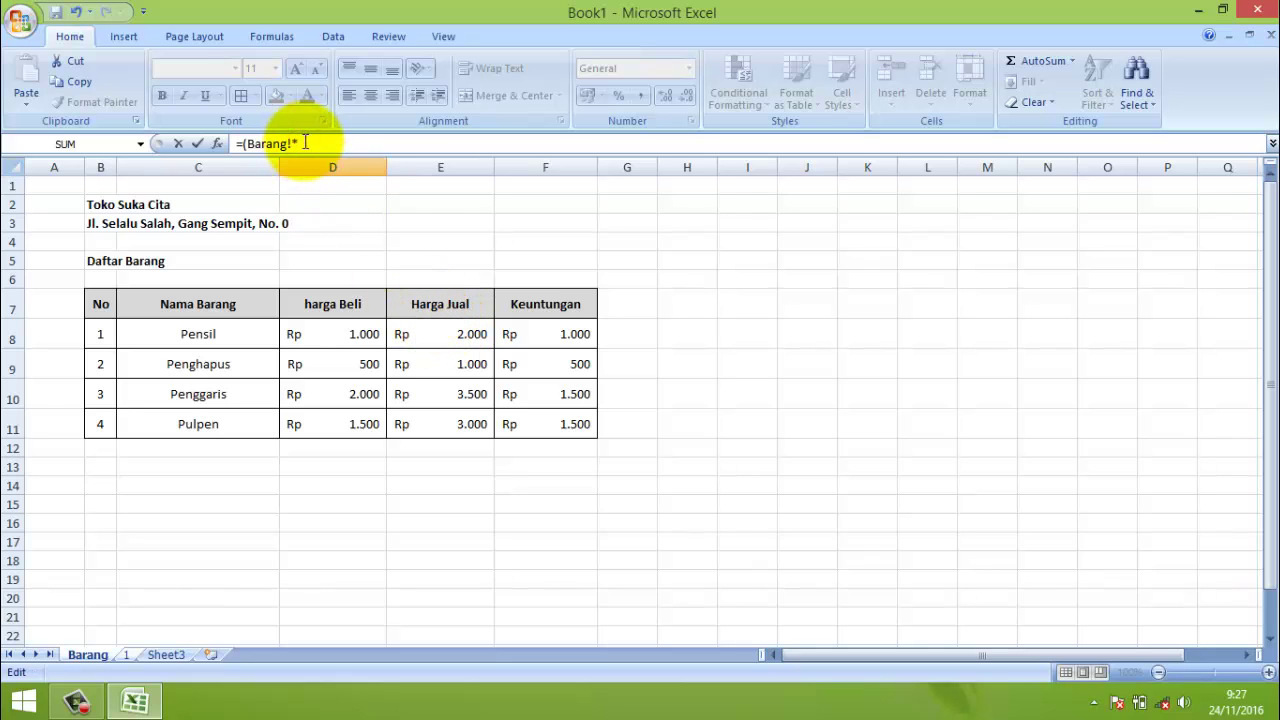
click(453, 334)
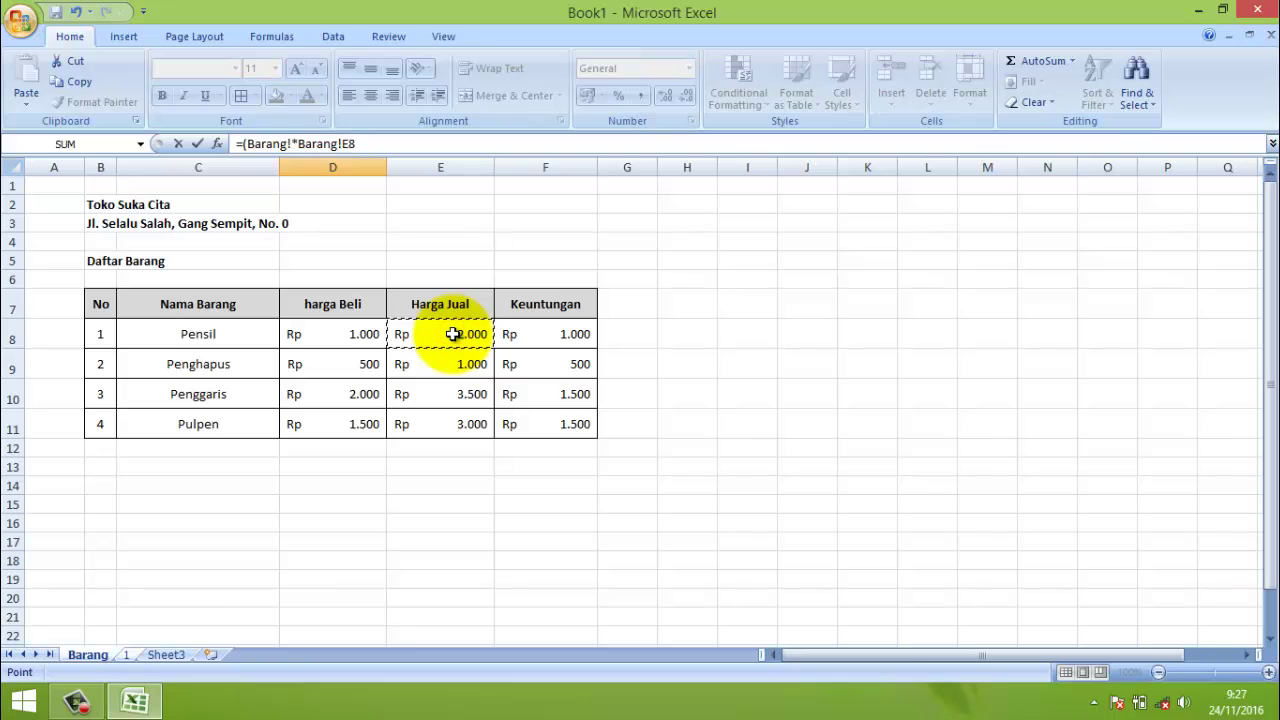
key(Return)
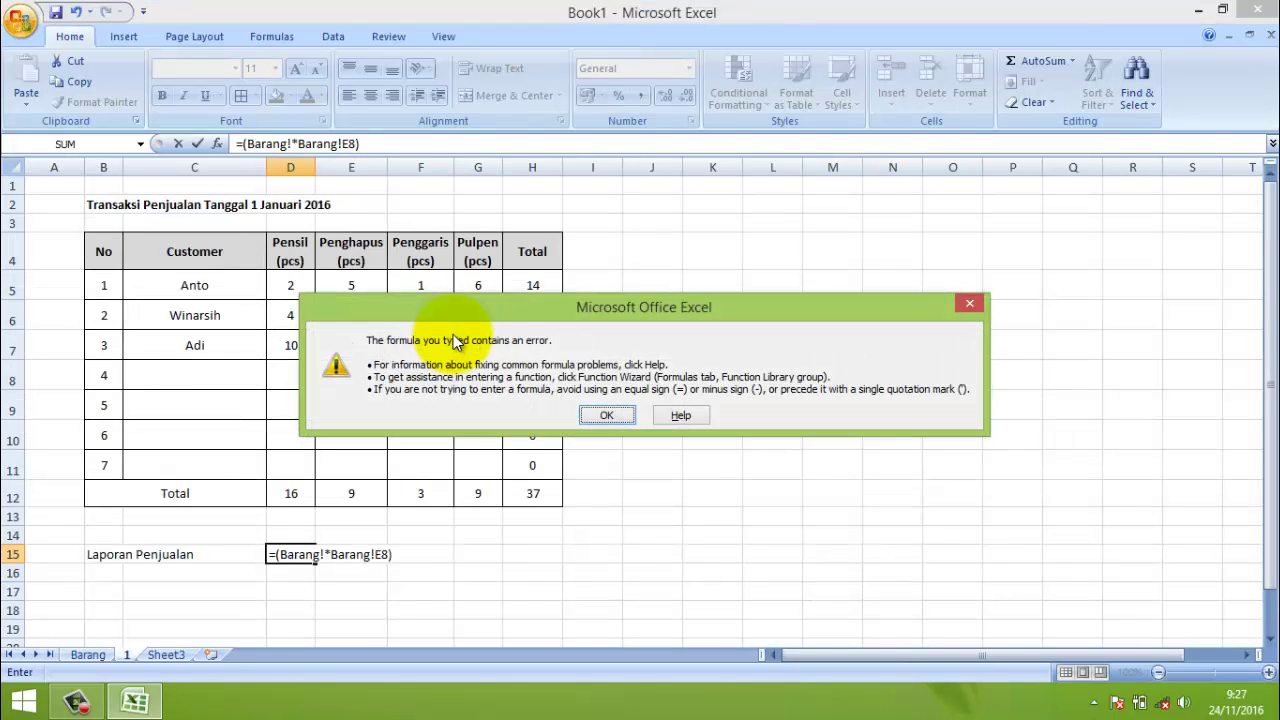
click(601, 414)
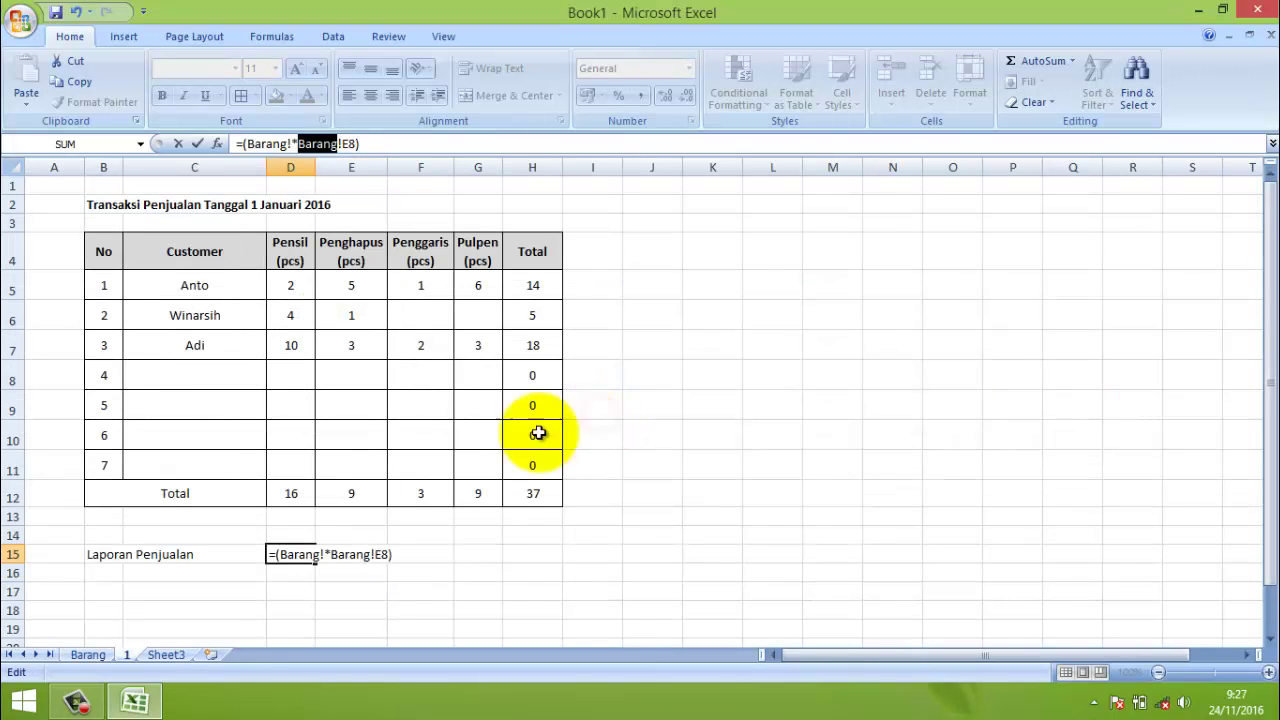
- Try adding the Barang sheet's range D8:F11 to the D15 formula, and clear the formula
click(83, 653)
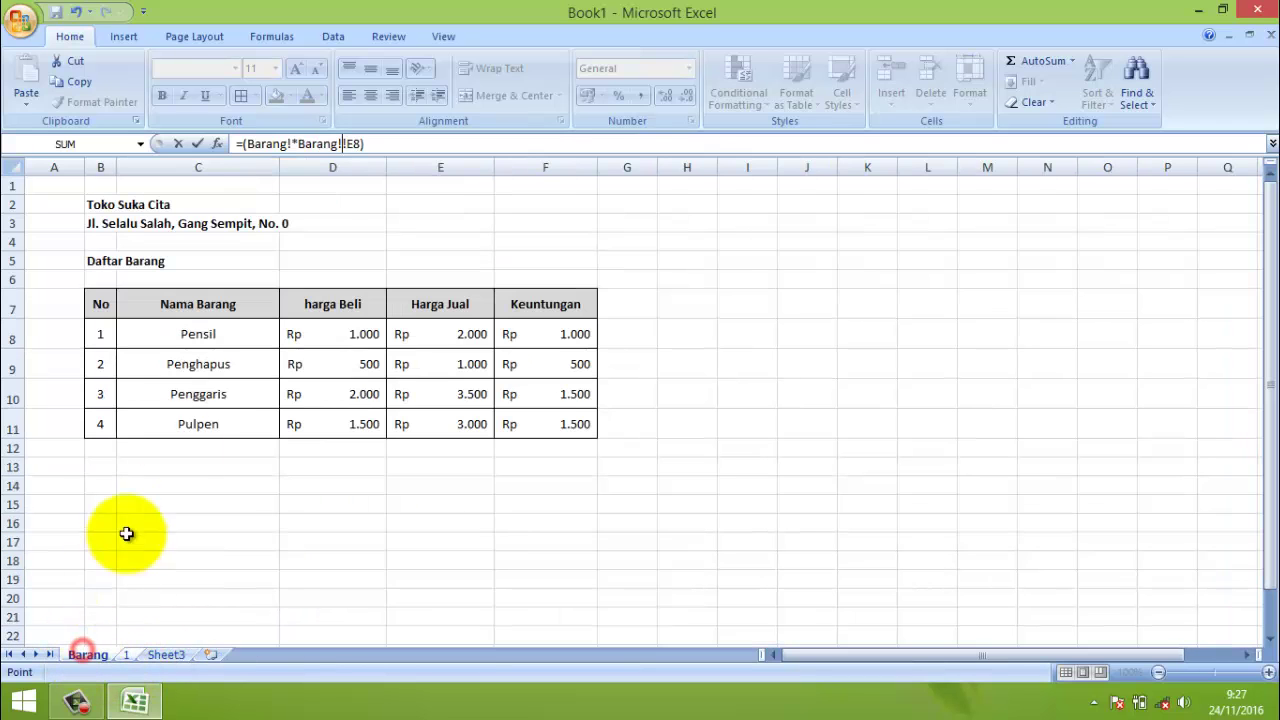
click(347, 337)
drag(347, 337, 537, 424)
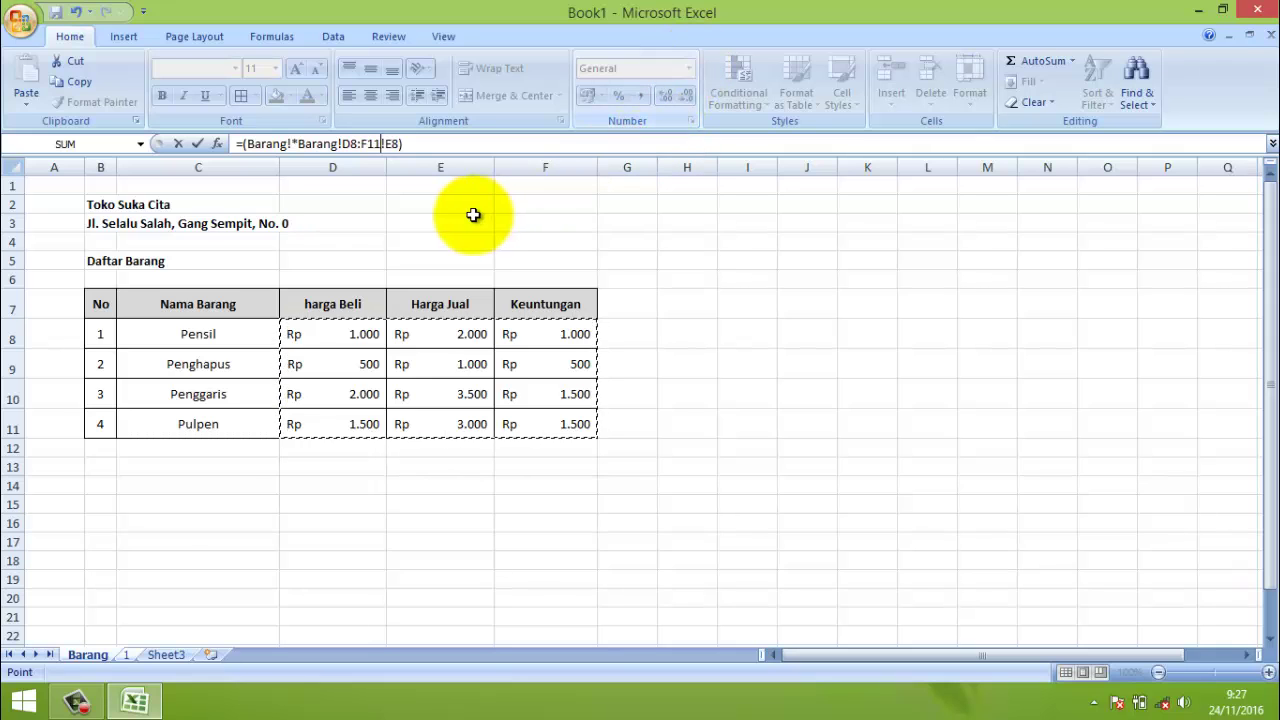
drag(412, 150, 219, 138)
key(BackSpace)
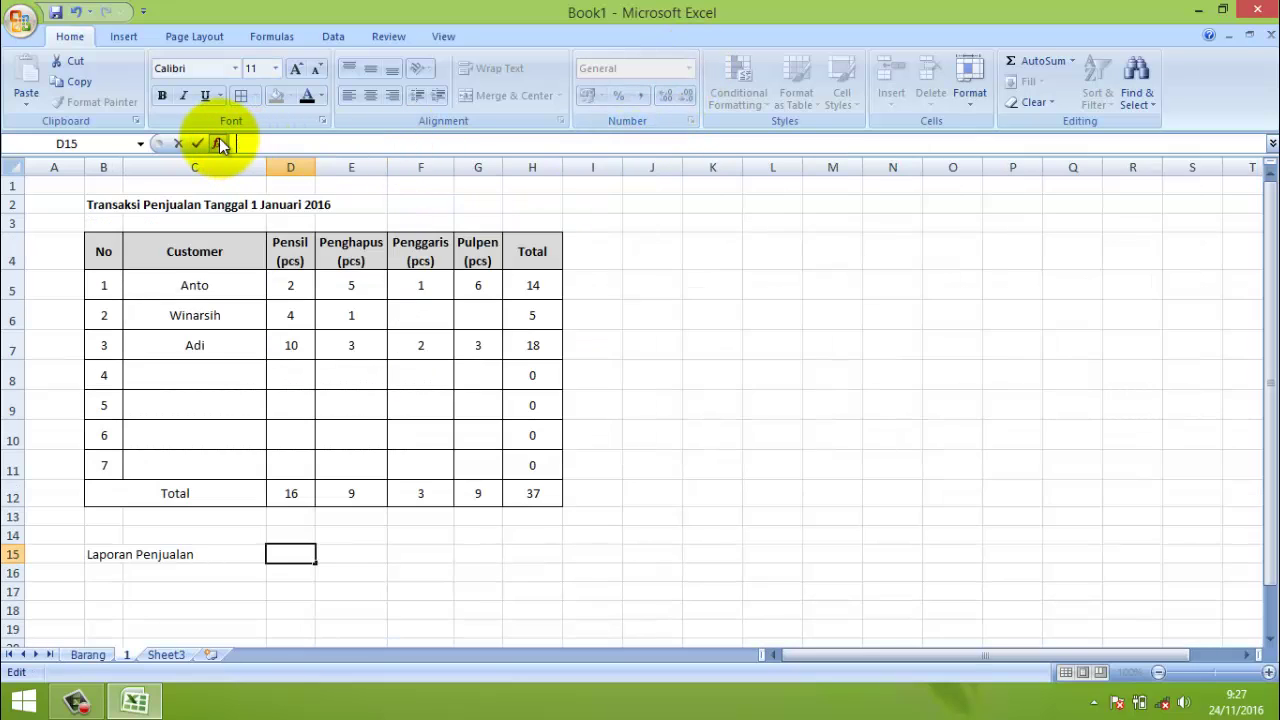
- Set the prices in D8:F11 on the Barang sheet to the General number format
click(329, 552)
click(95, 655)
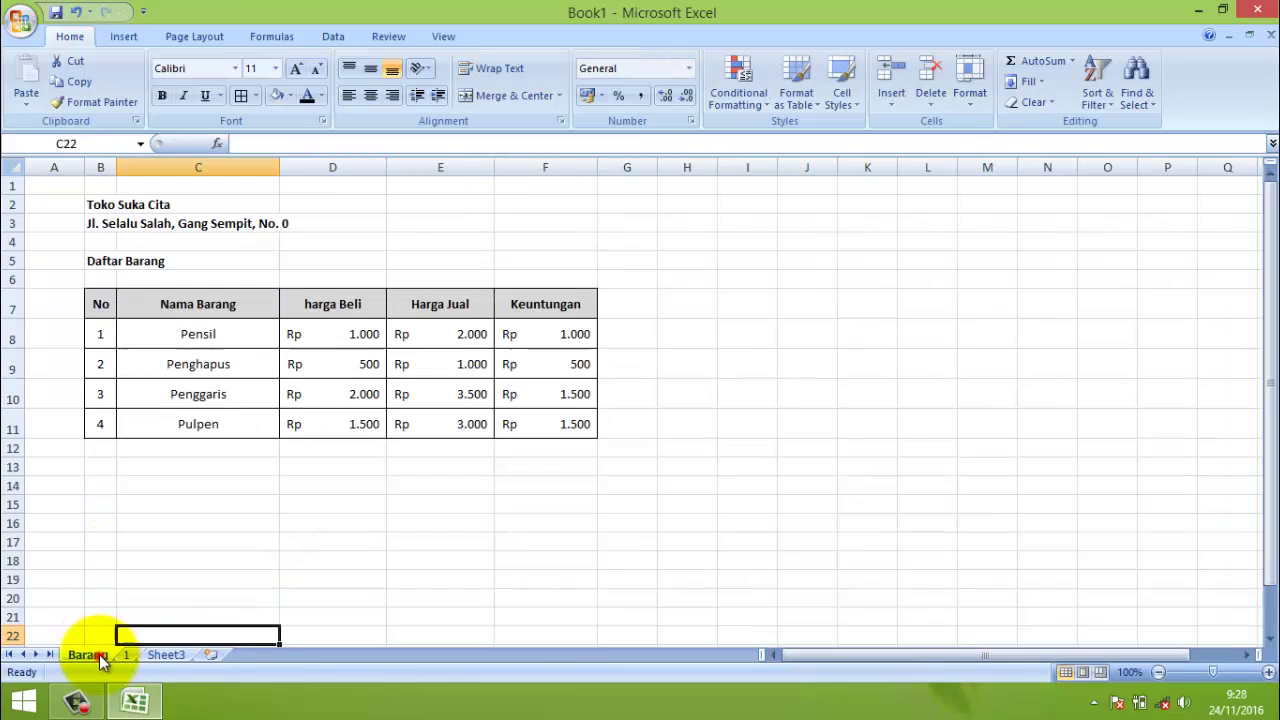
drag(303, 334, 551, 423)
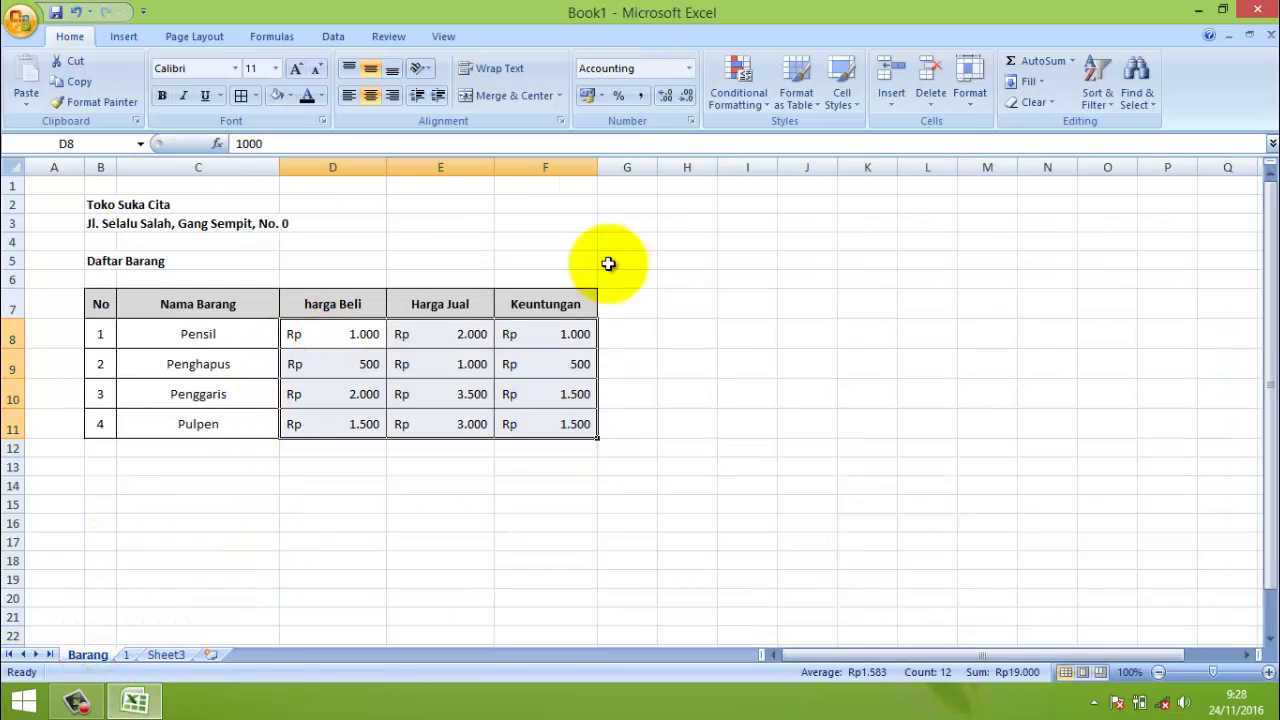
click(689, 68)
click(658, 132)
click(462, 241)
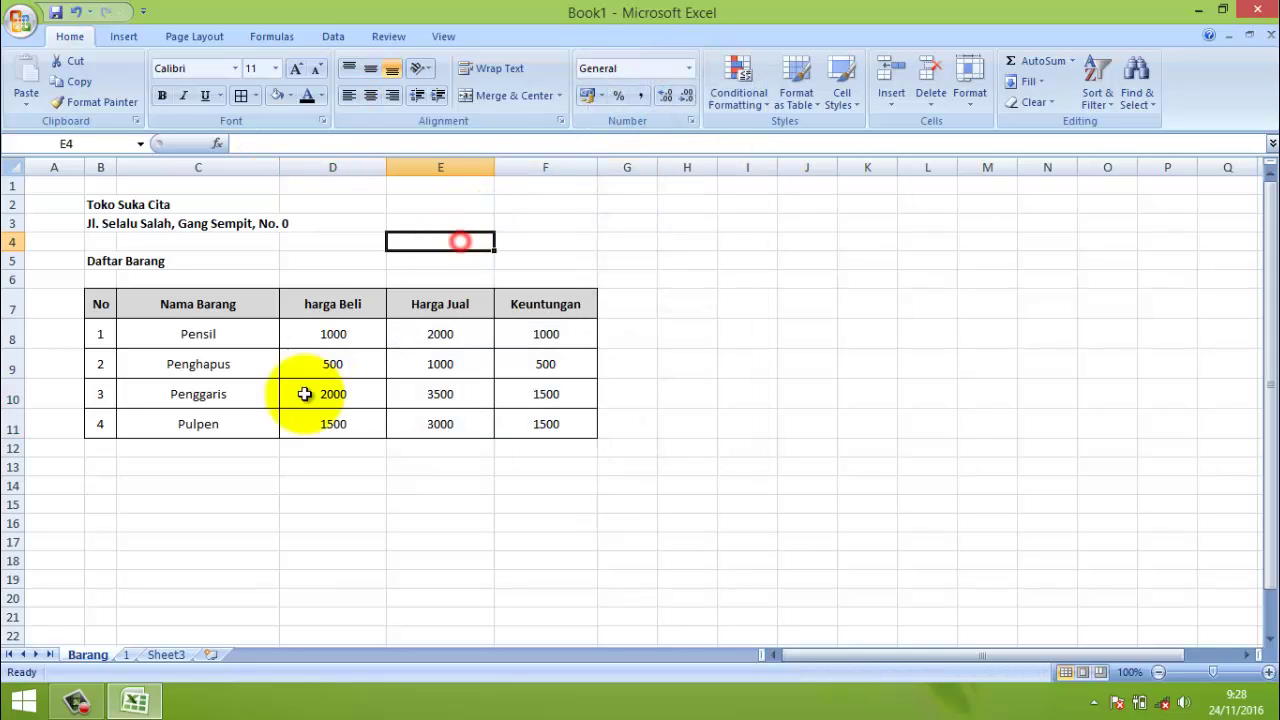
- Try to enter =(Barang!*Barang!E8) in D15 of sheet 1 to multiply the Pensil total by its Harga Jual
click(126, 655)
click(294, 552)
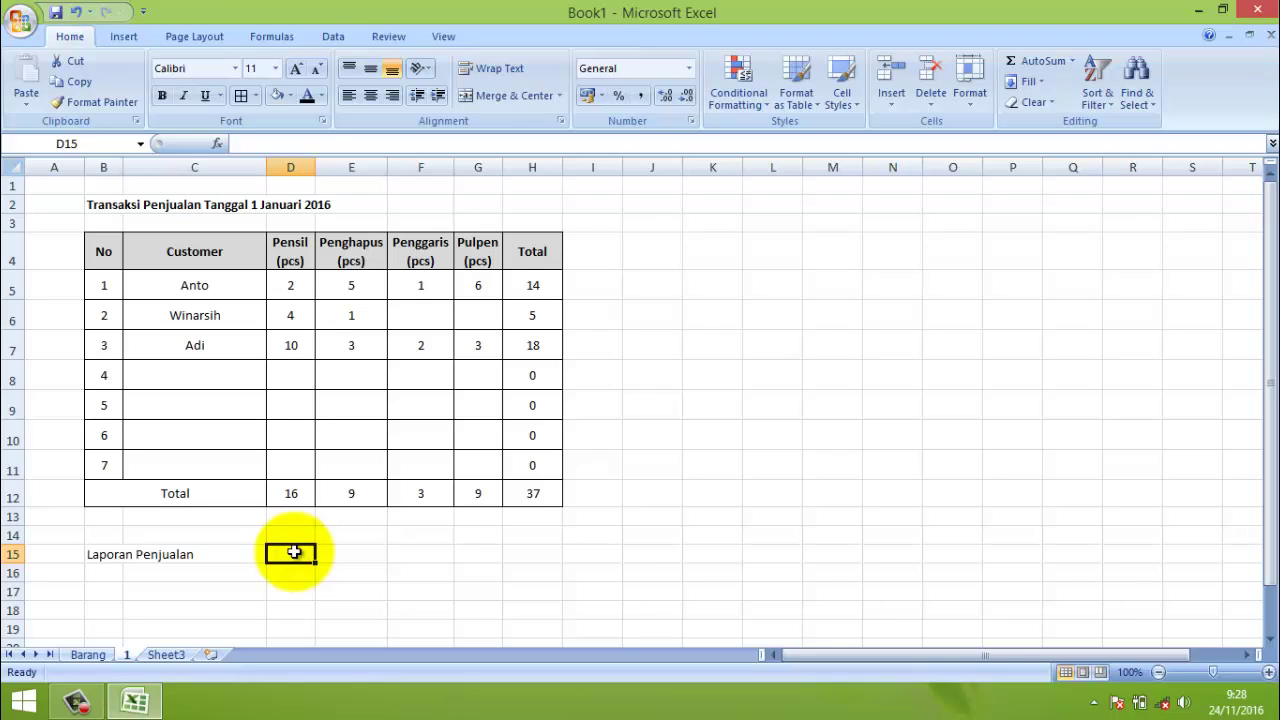
text(=)
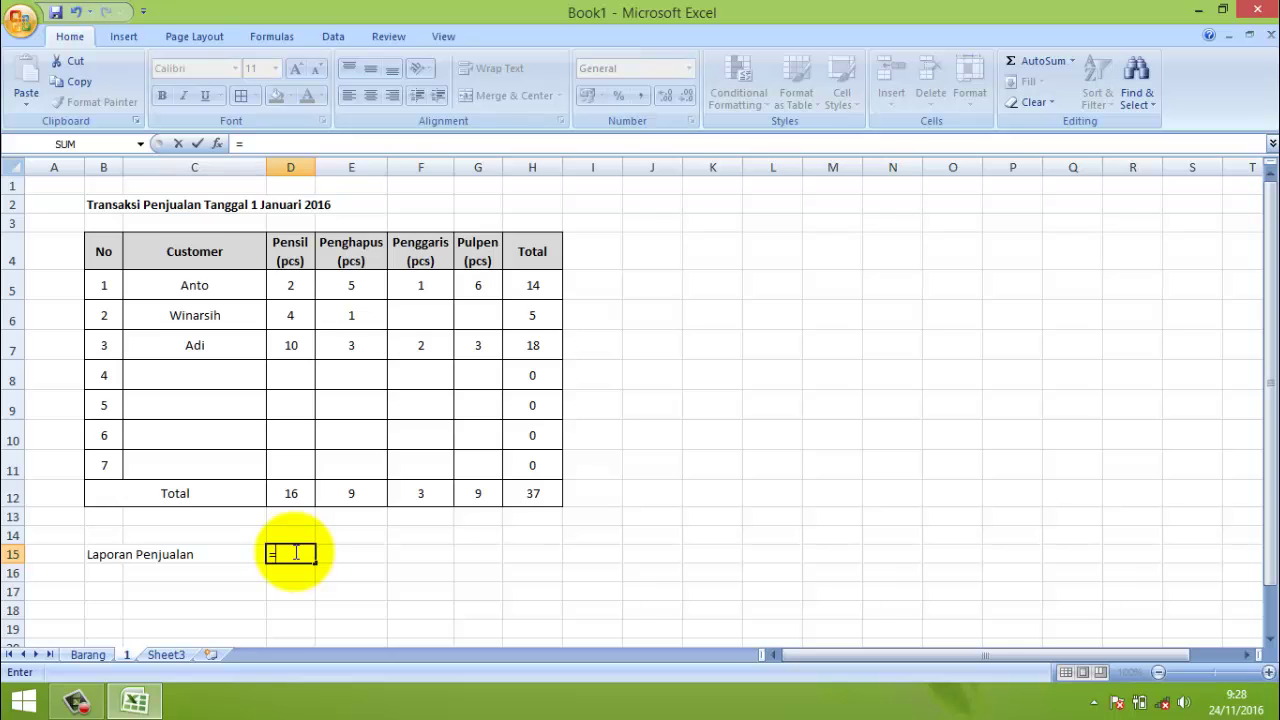
text(()
click(289, 491)
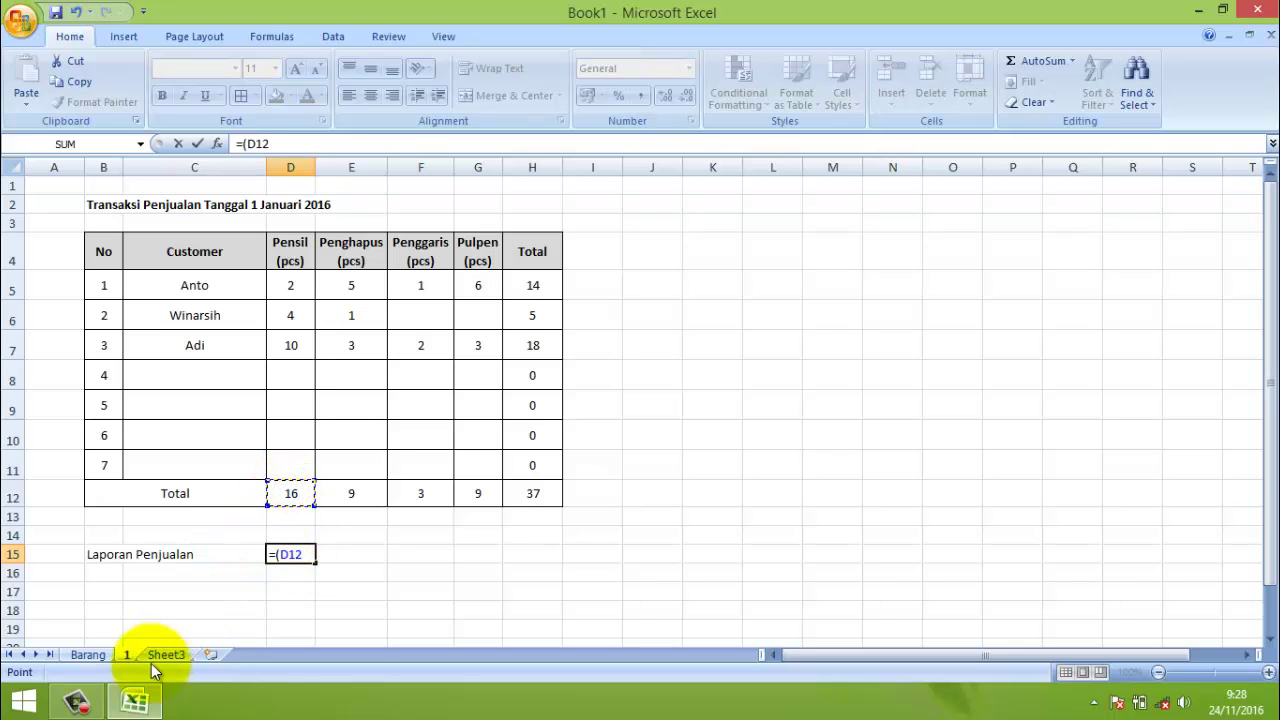
click(89, 655)
click(307, 143)
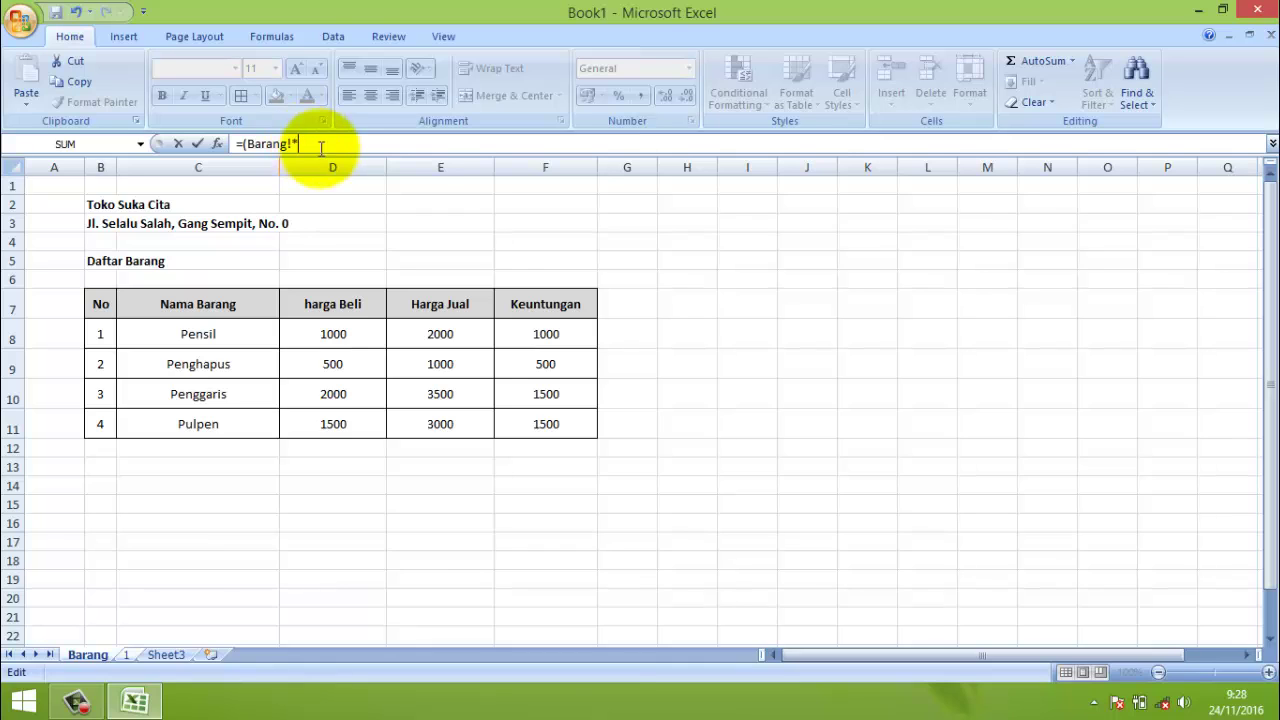
click(471, 333)
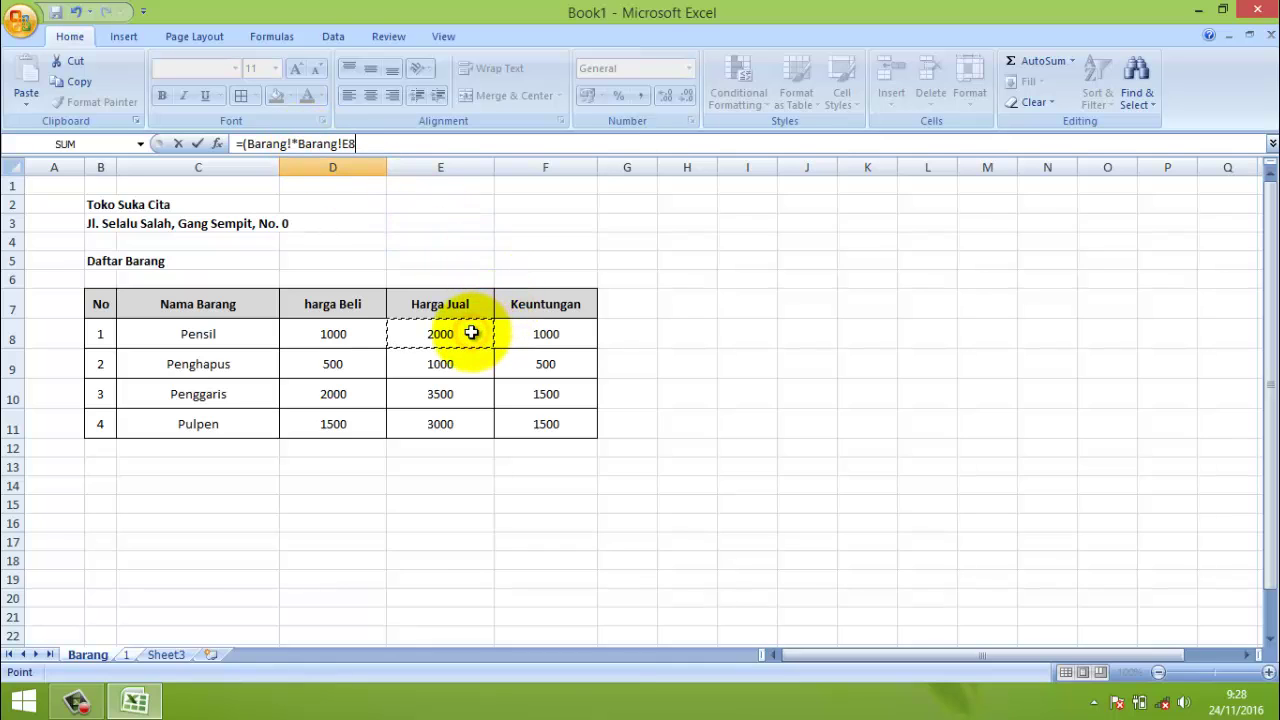
text())
key(Return)
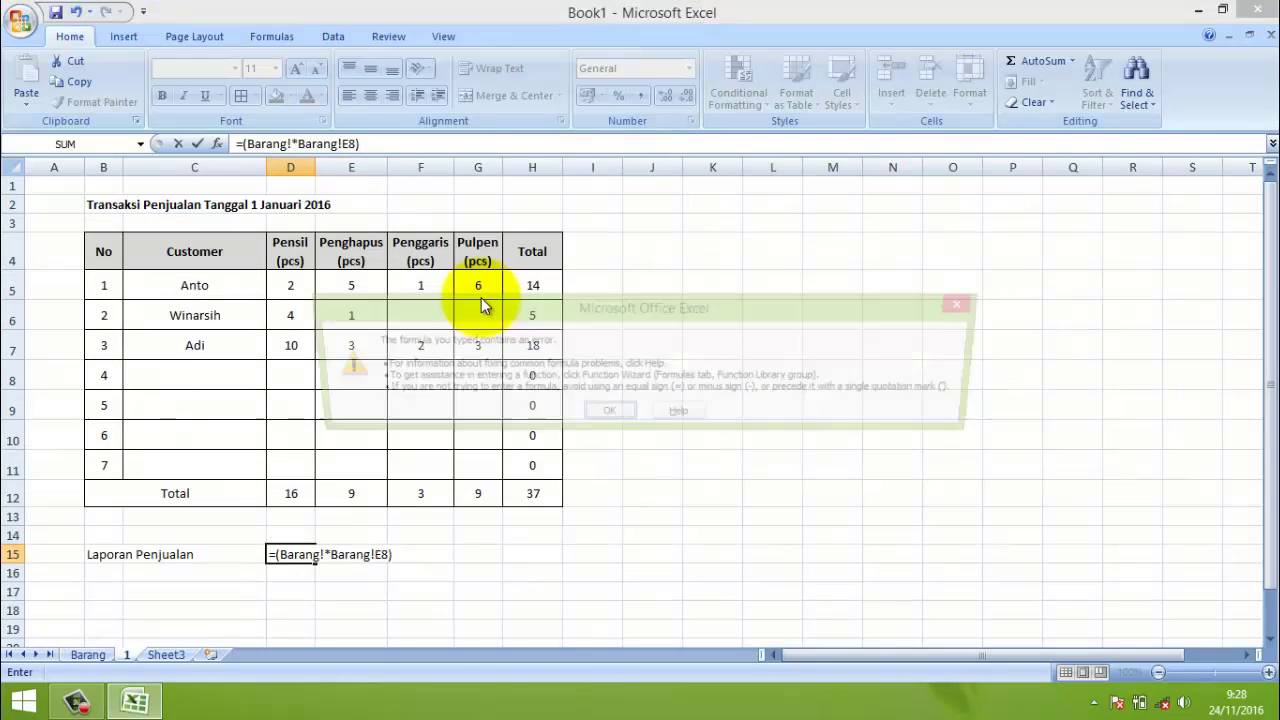
click(620, 419)
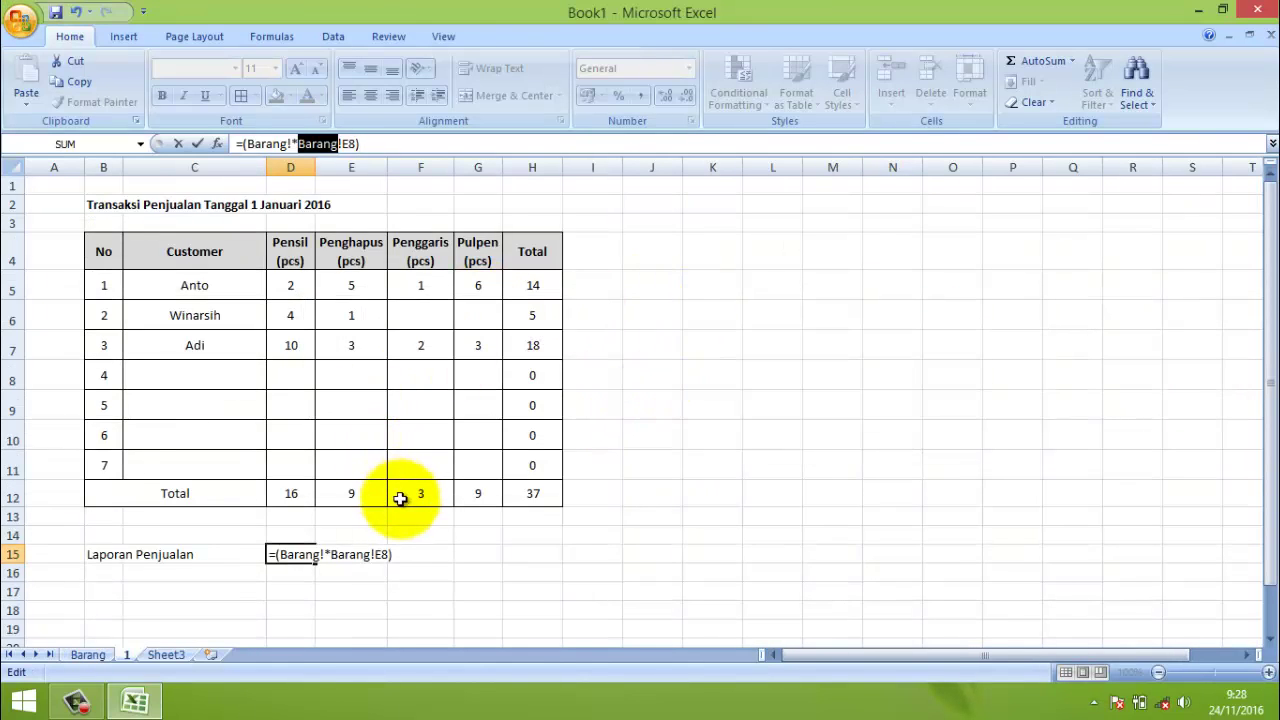
click(403, 554)
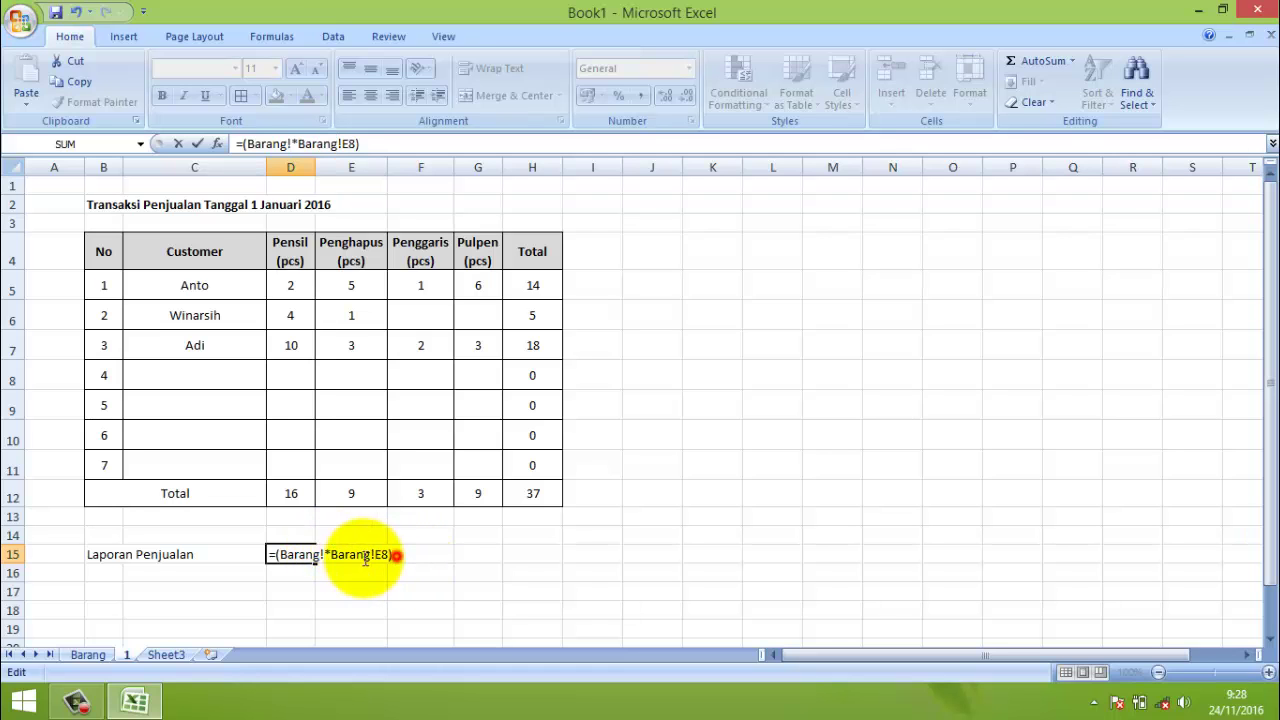
click(300, 566)
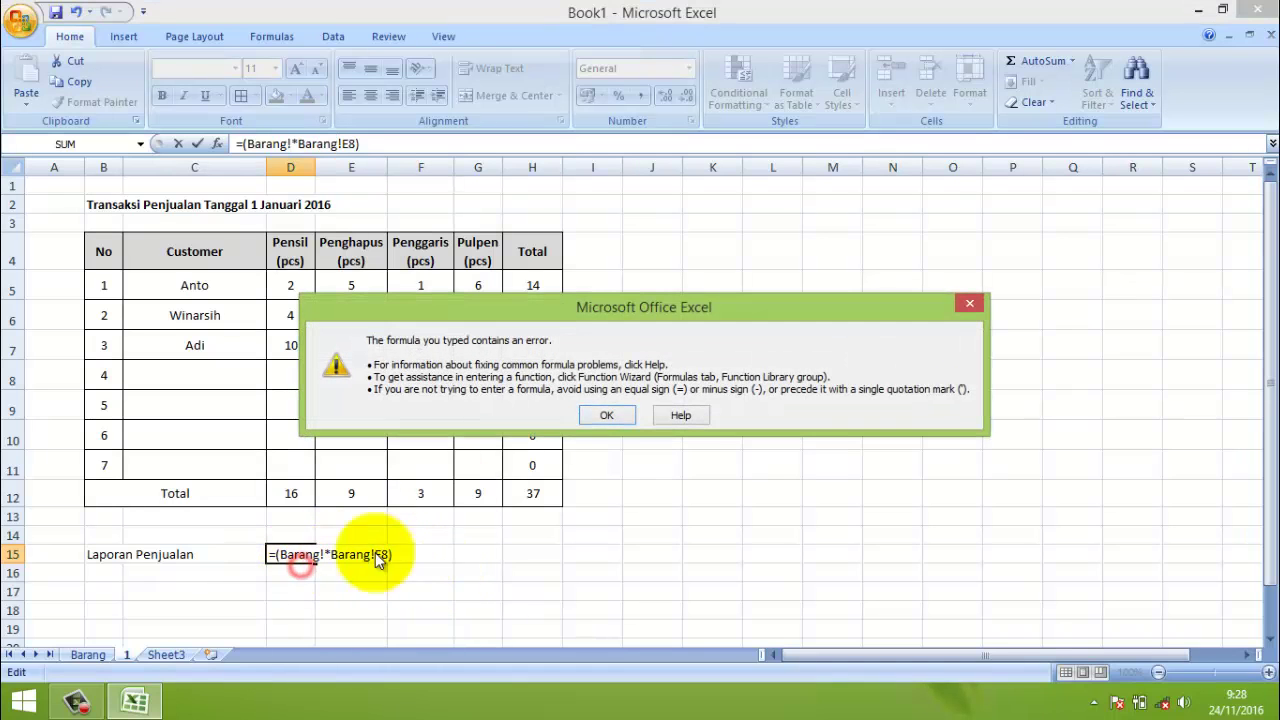
click(606, 414)
- Replace the D15 formula with =('1'!D12*Barang!E8), multiplying the Pensil total by its Harga Jual
drag(395, 554, 254, 553)
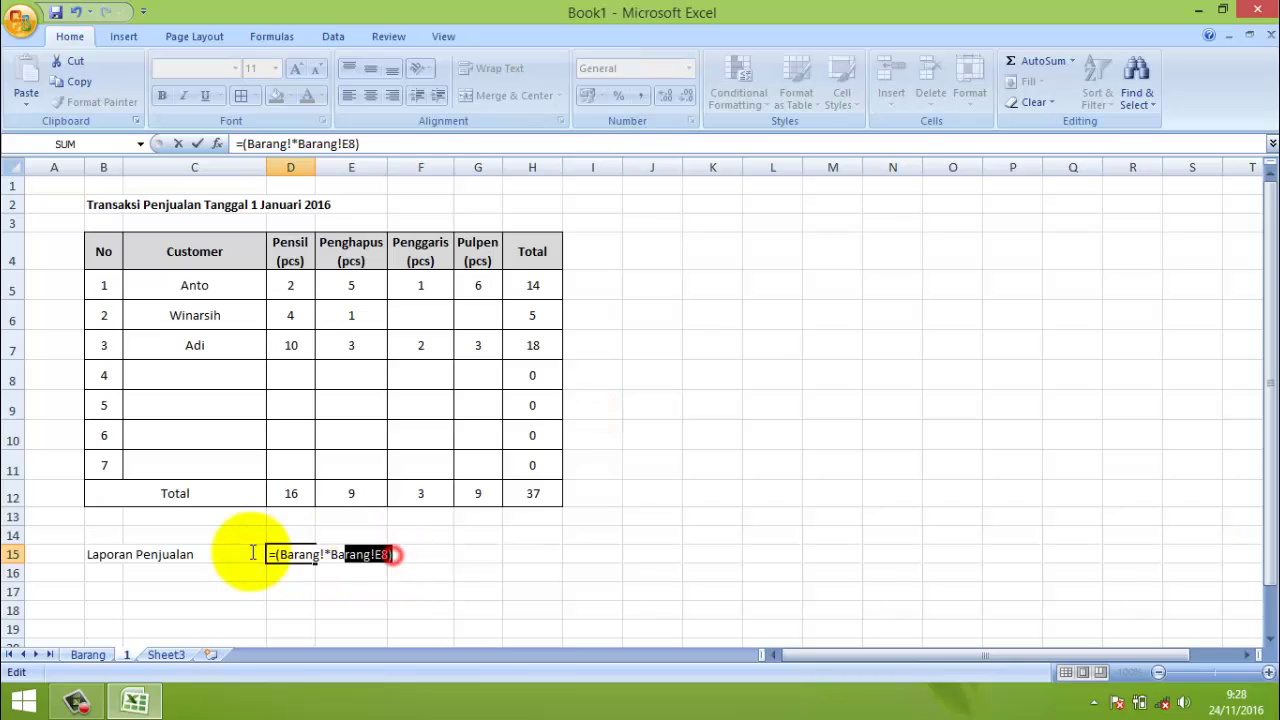
text(=()
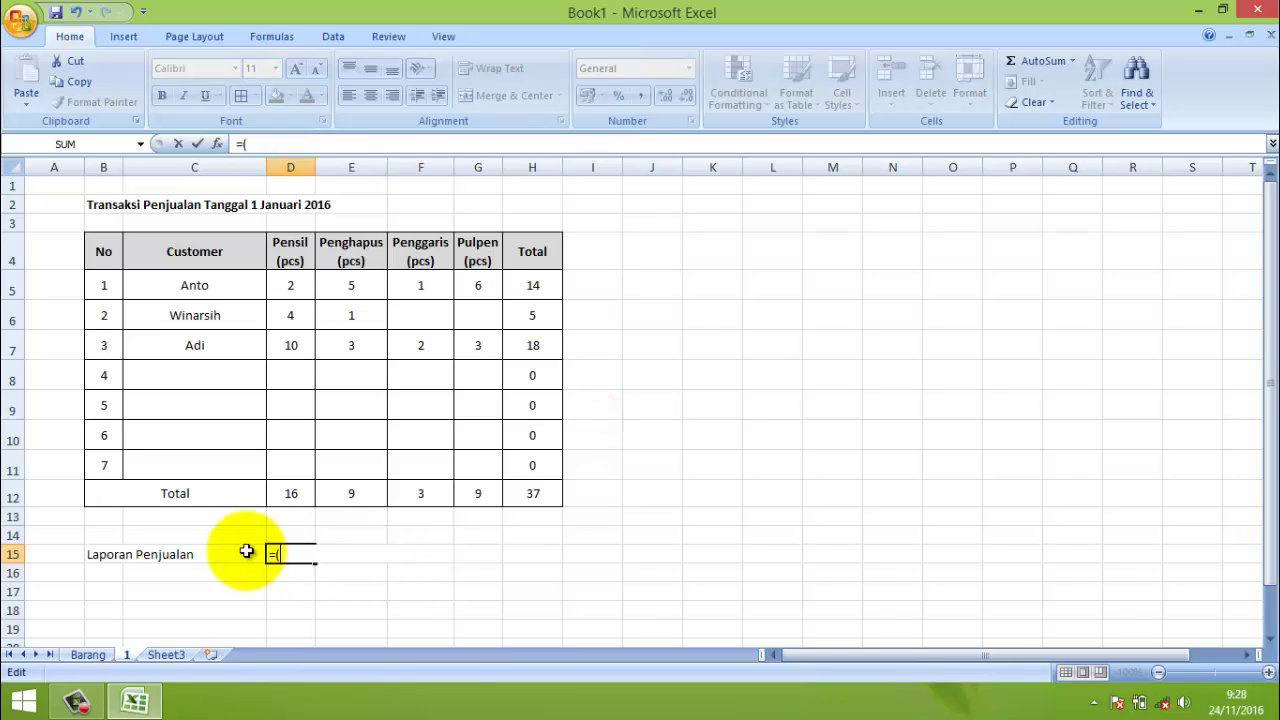
click(291, 494)
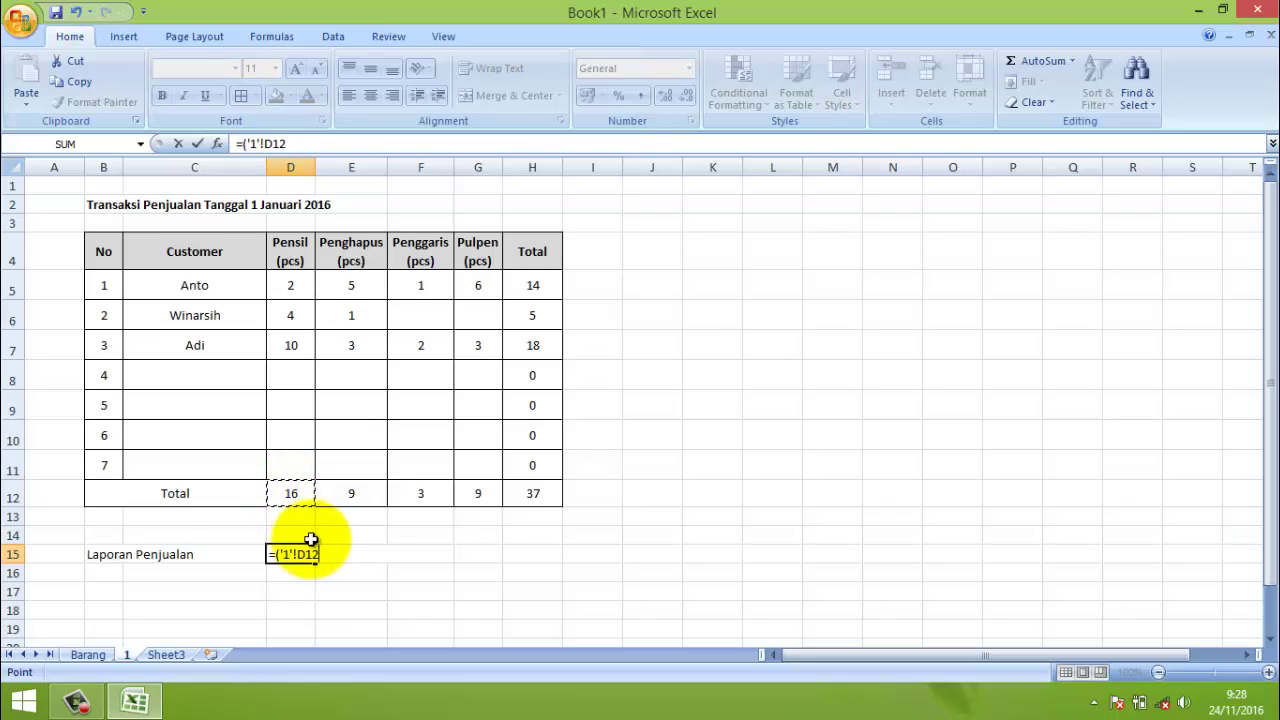
text(*)
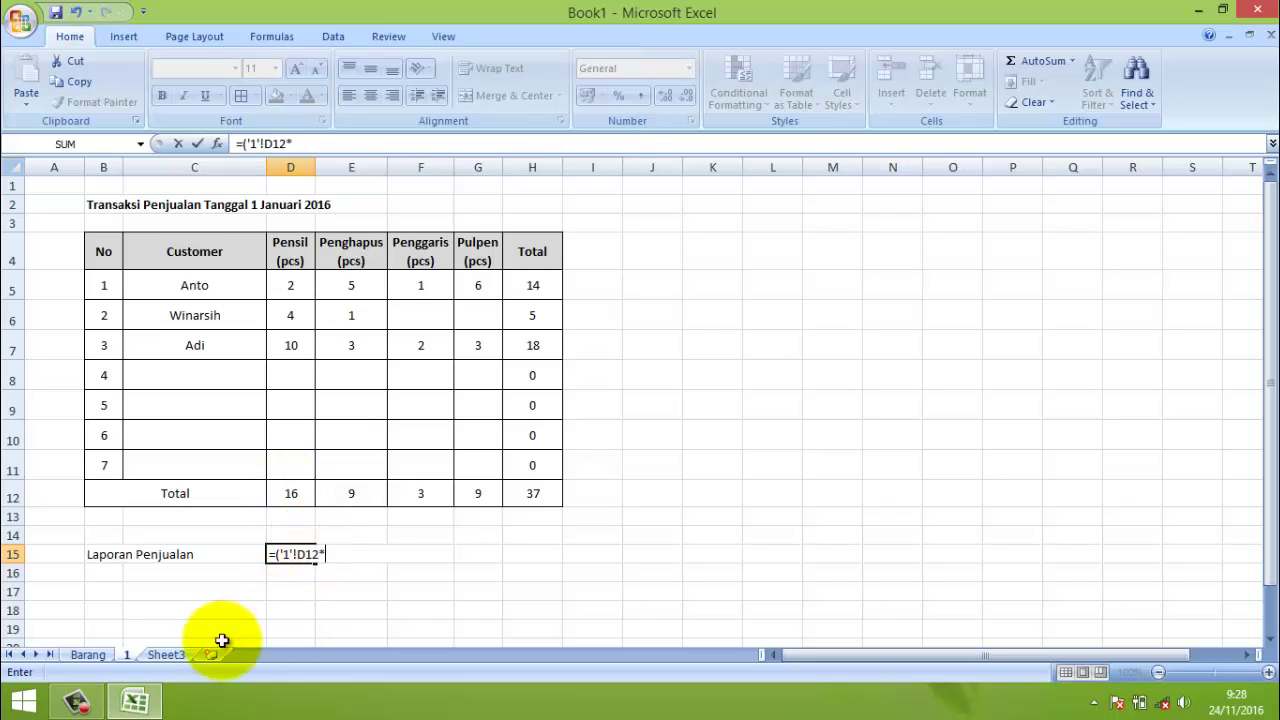
click(78, 643)
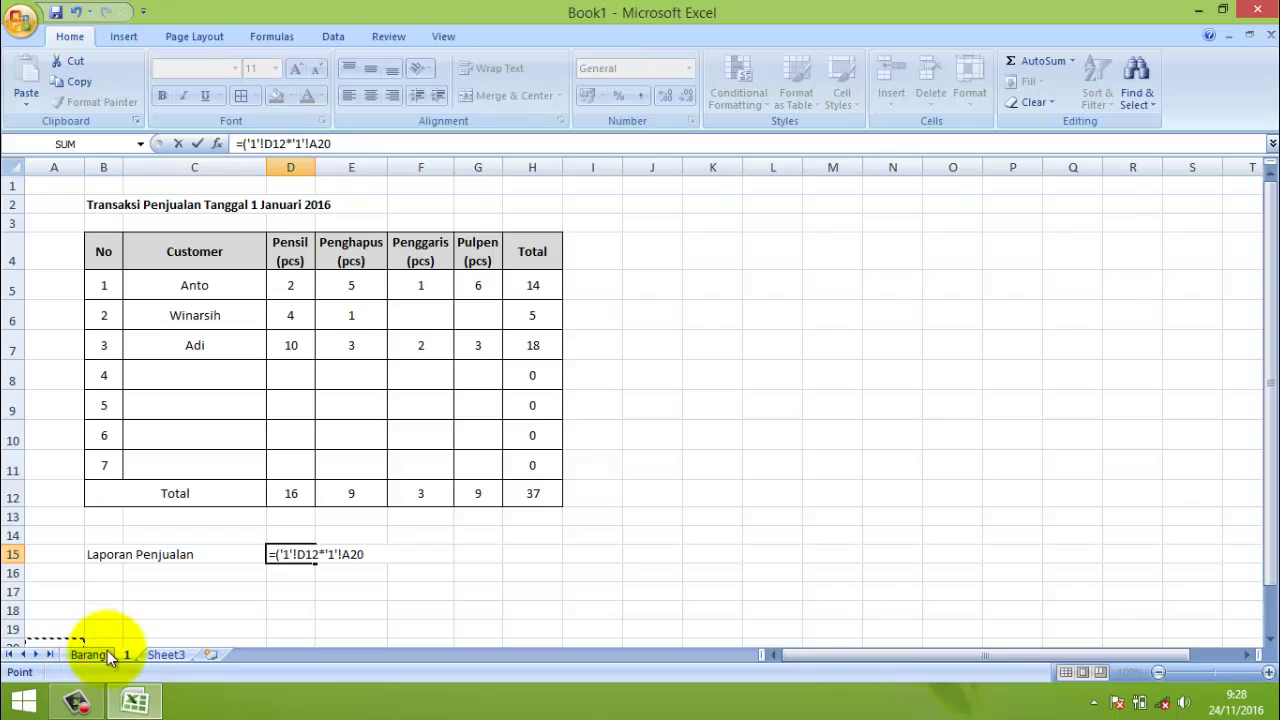
click(100, 654)
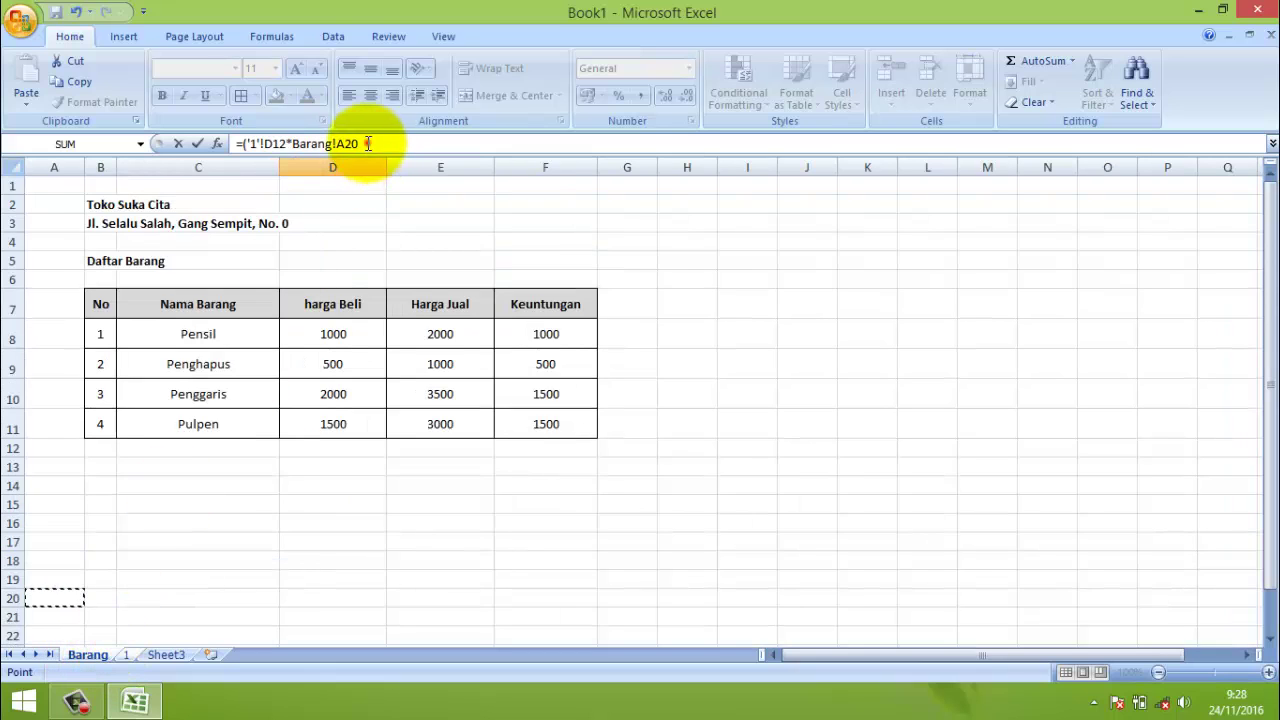
drag(360, 144, 292, 144)
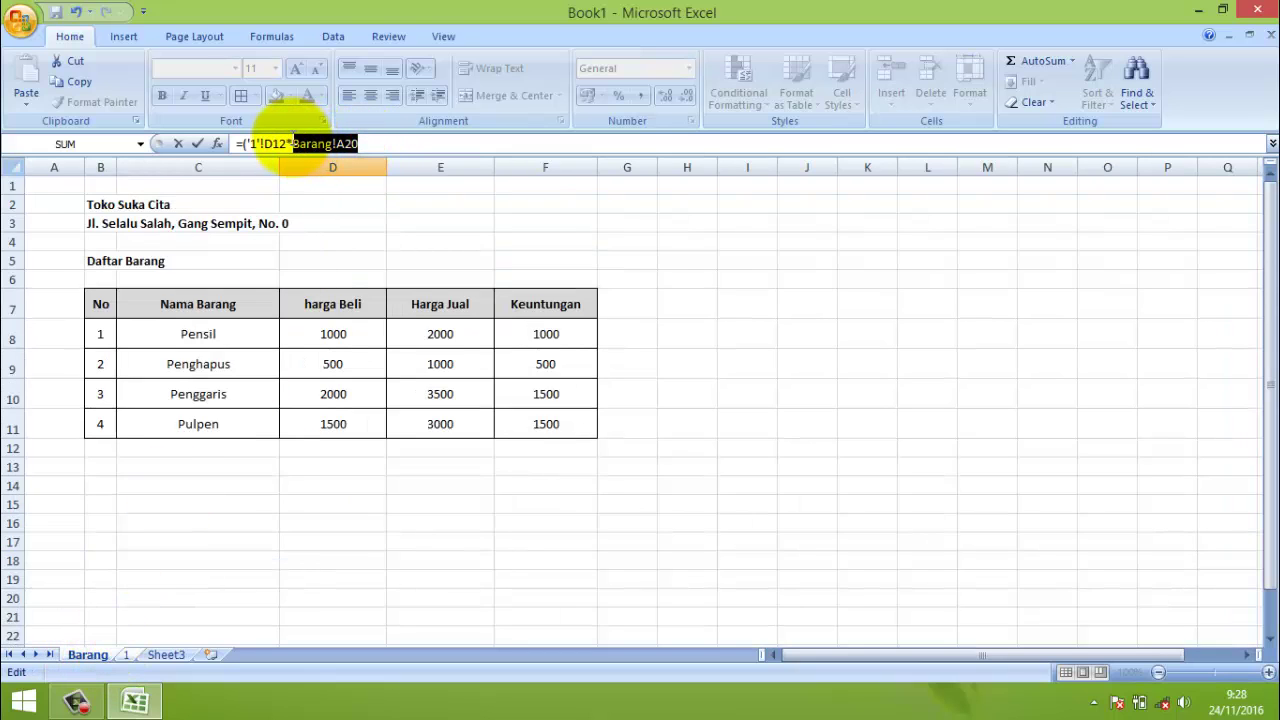
key(BackSpace)
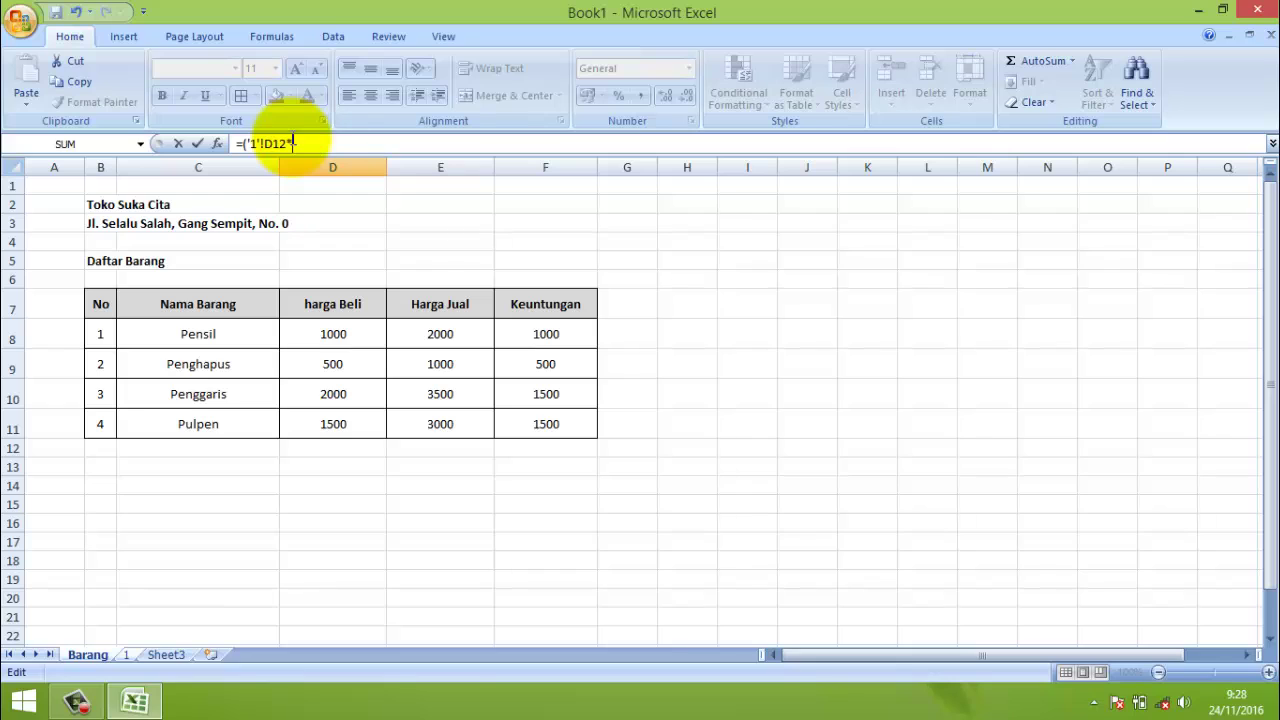
click(446, 336)
text())
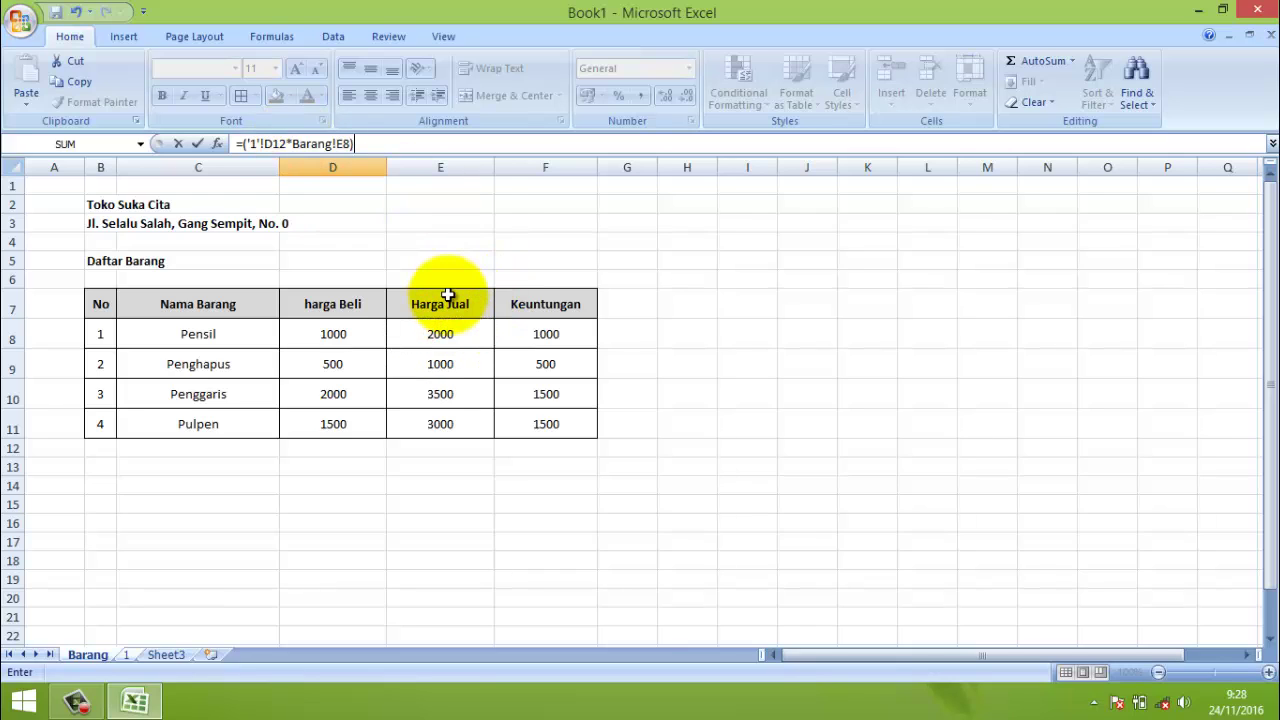
key(Return)
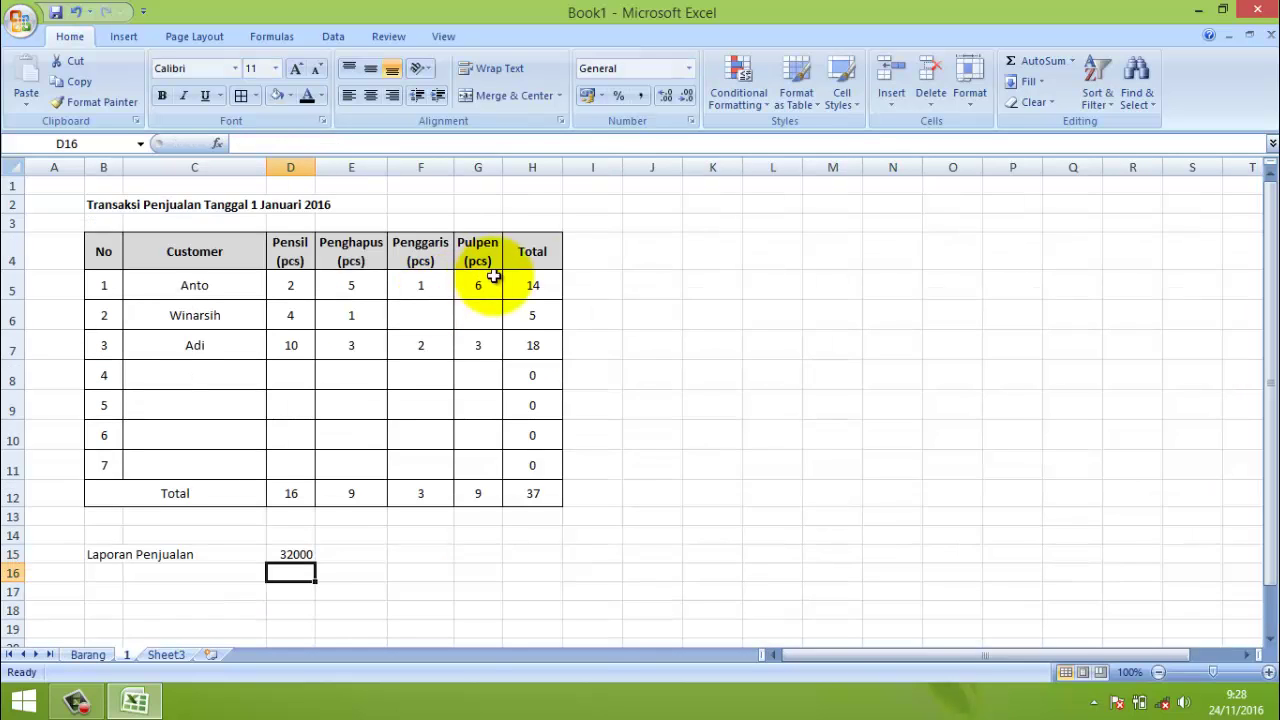
click(290, 553)
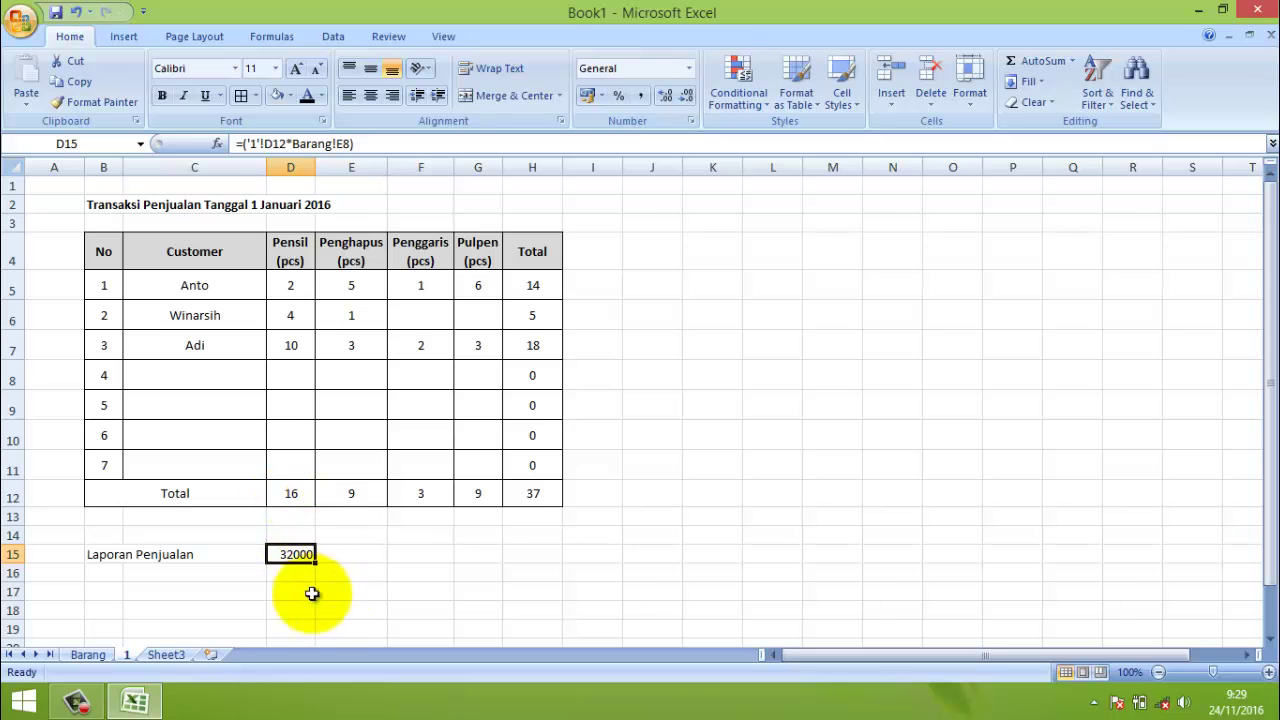
- Extend the report label in B15 to read Laporan Penjualan Pensil
click(104, 546)
click(345, 144)
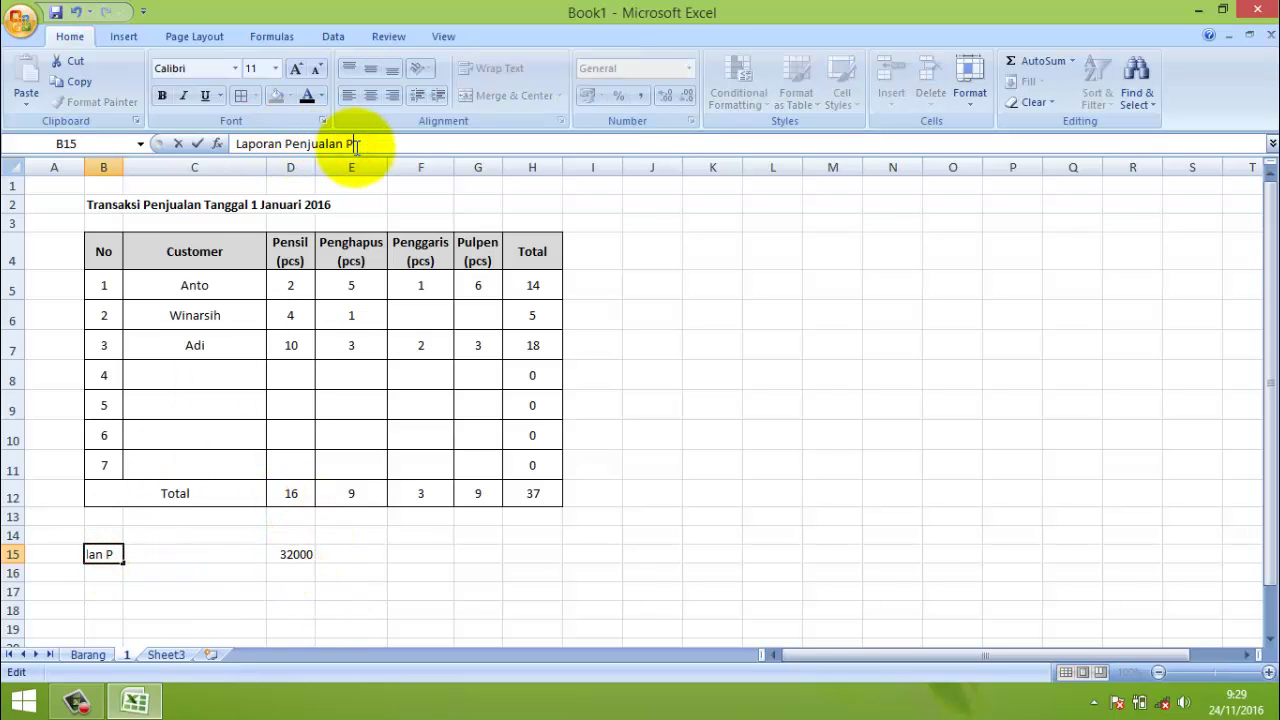
text(Pensil)
click(178, 568)
- Copy the B15 label to B16 and change it to Laporan Penjualan Penghapus
click(95, 546)
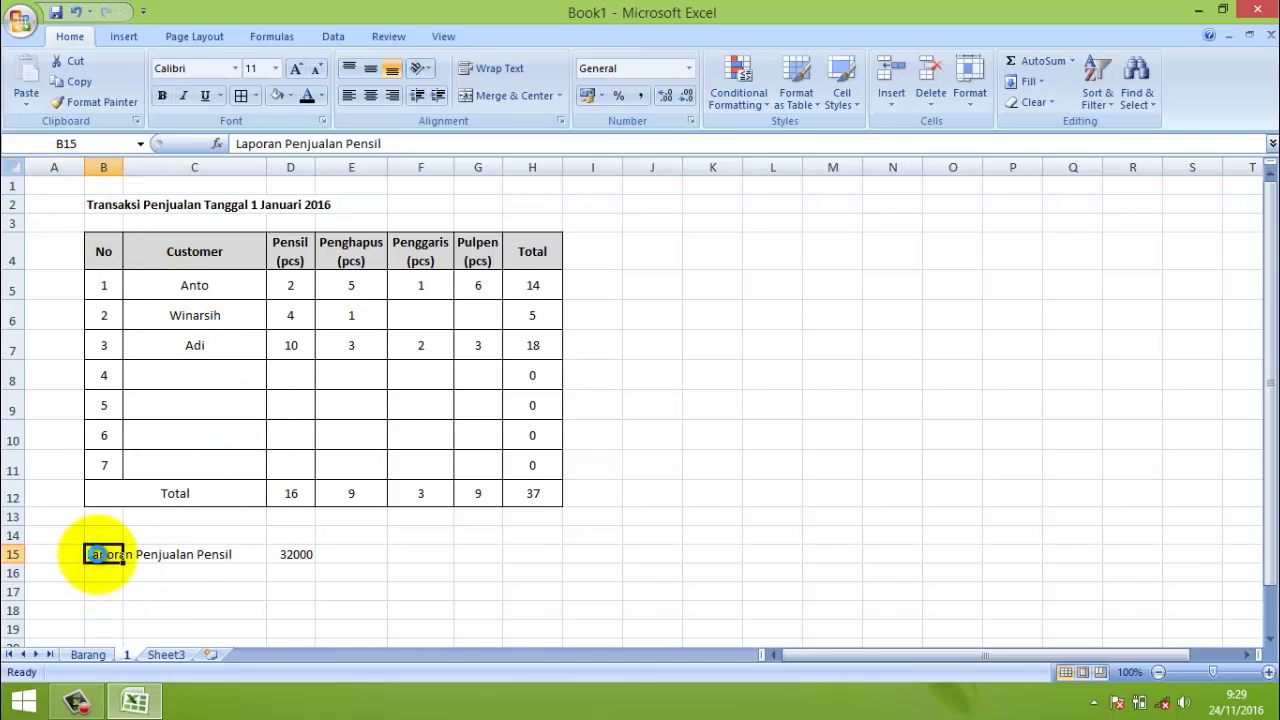
key(ctrl+c)
click(93, 569)
key(ctrl+v)
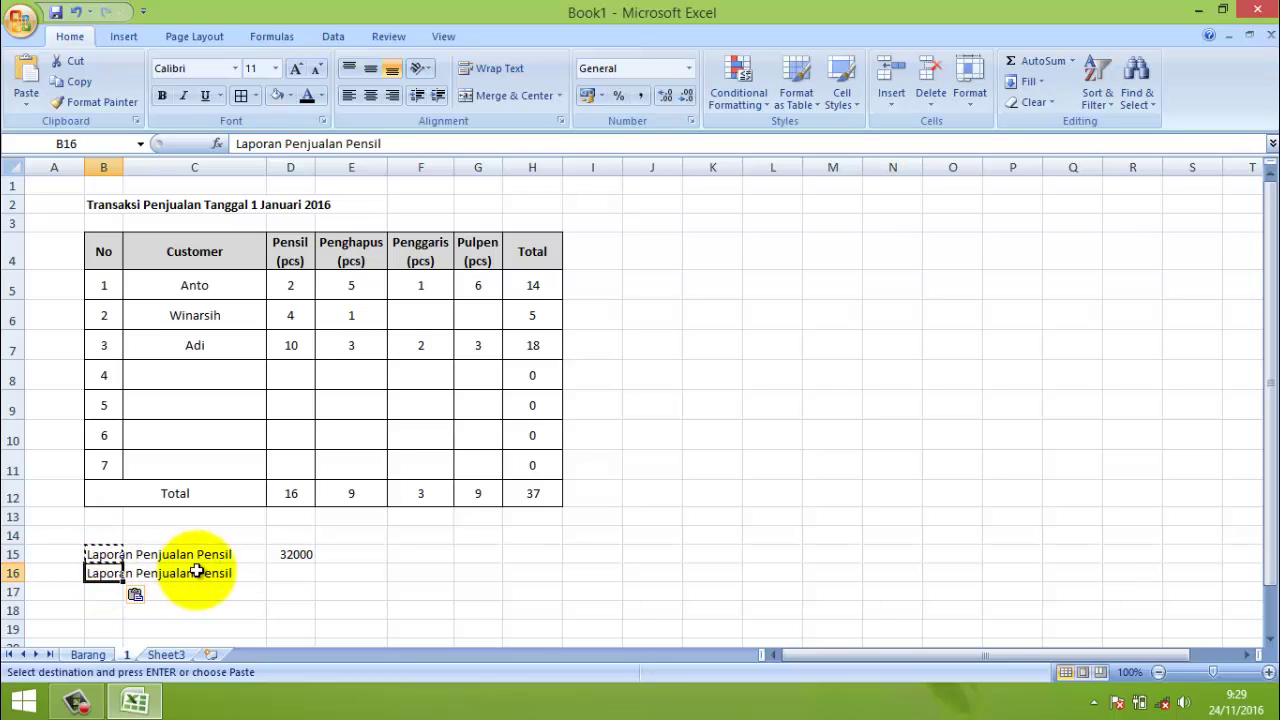
click(380, 143)
drag(381, 143, 348, 143)
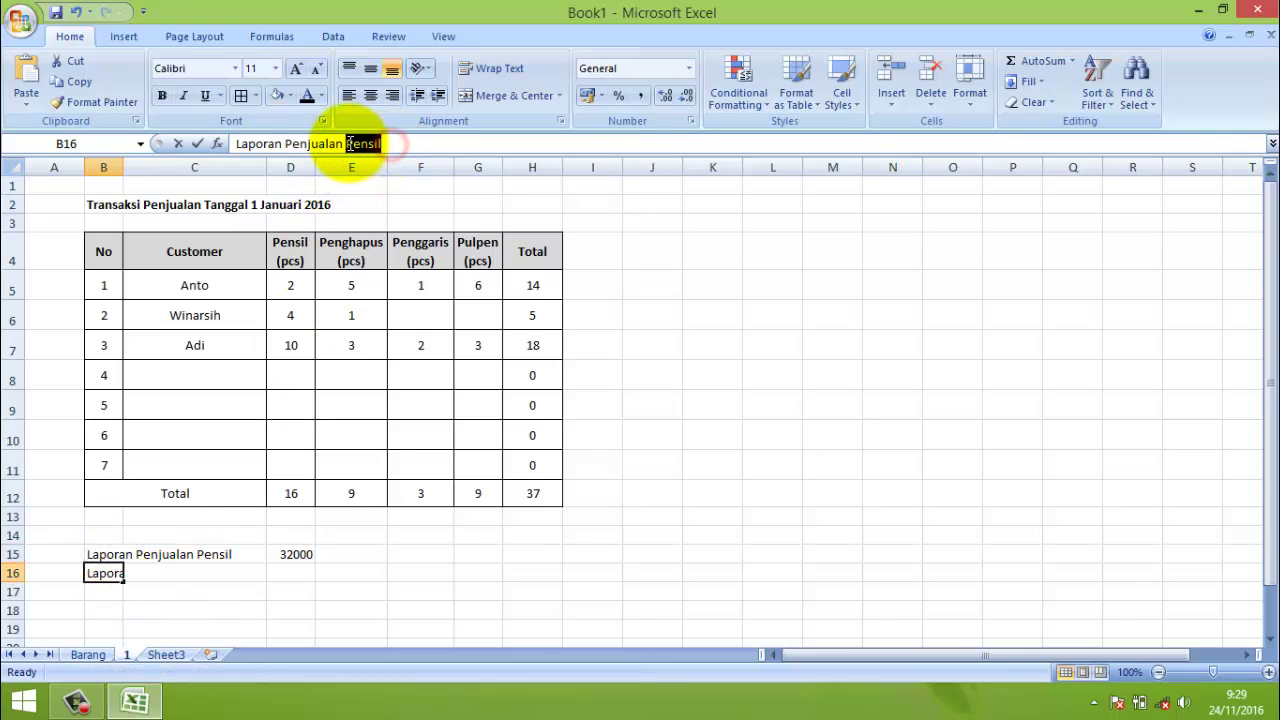
text(enghapu)
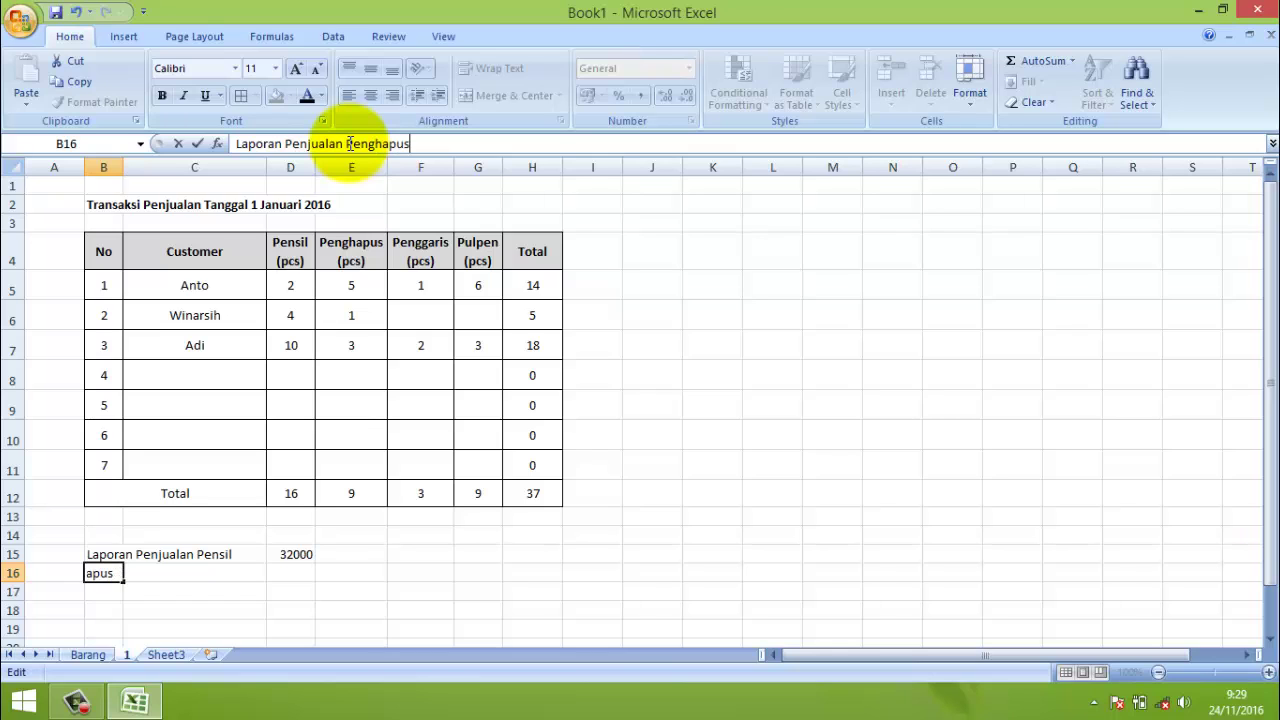
click(102, 592)
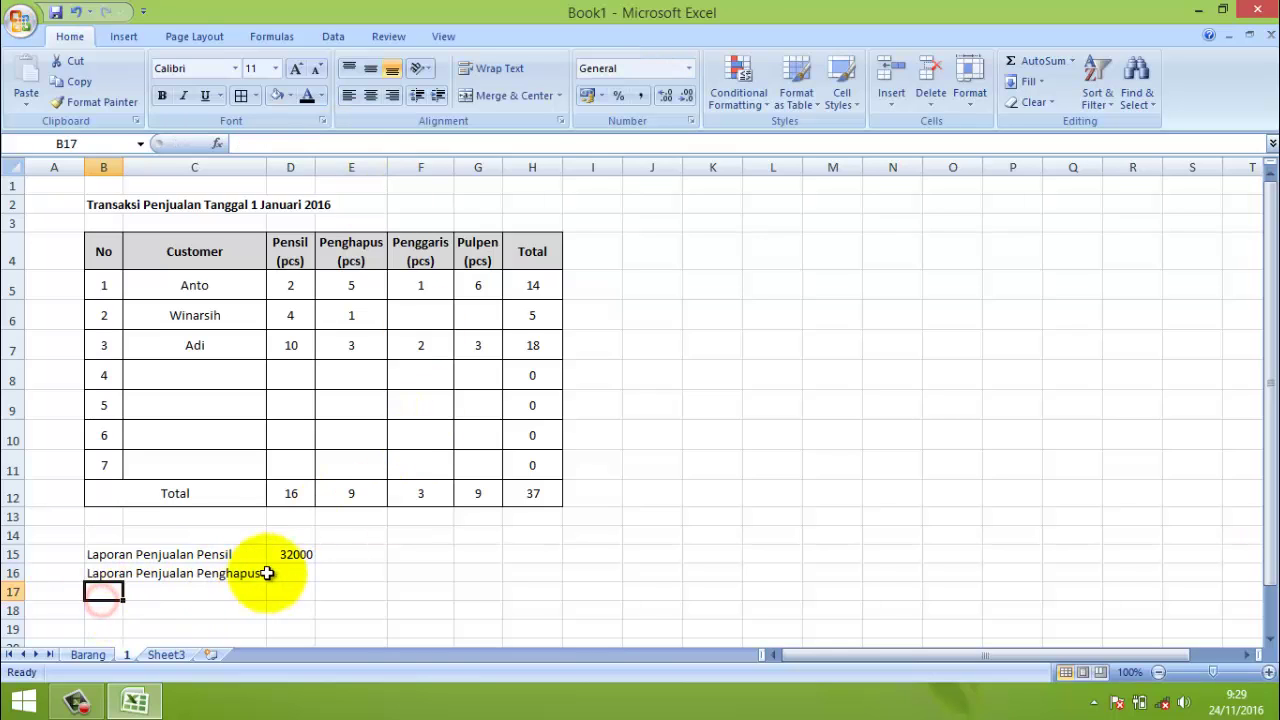
- Enter =(E12*Barang!E9) in D16 to multiply the Penghapus total by its Harga Jual
click(293, 570)
click(293, 554)
click(295, 574)
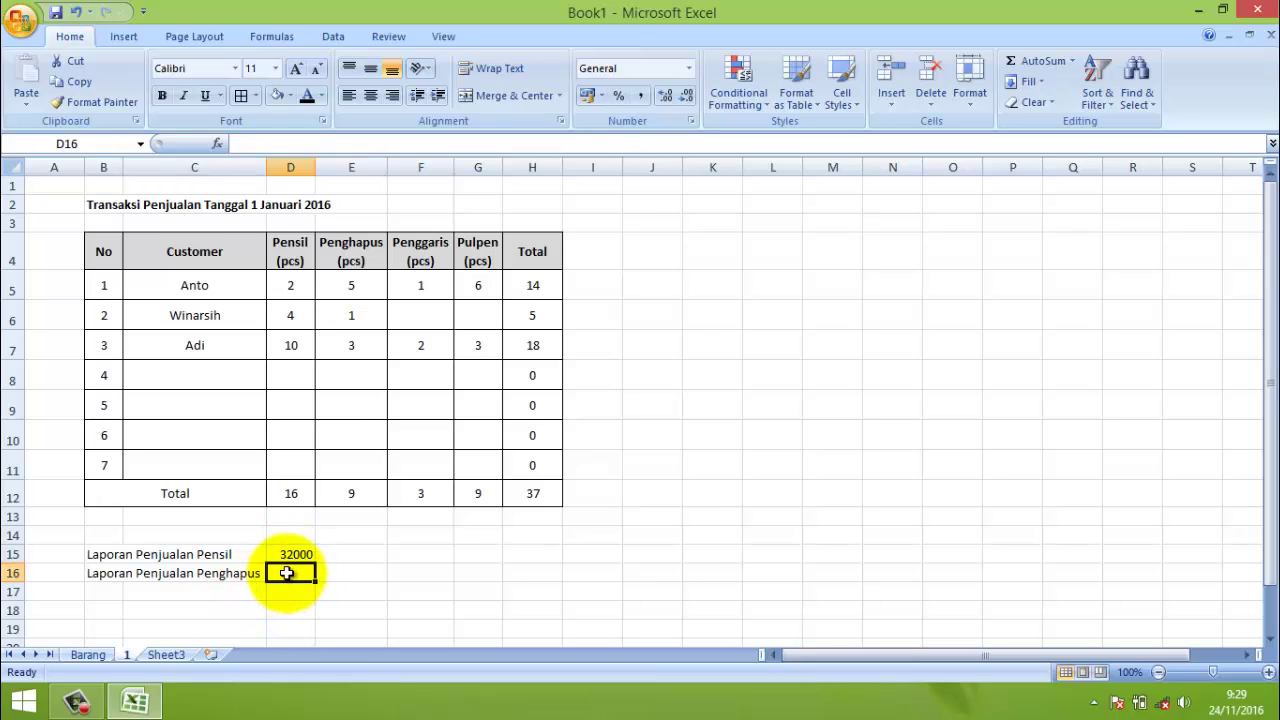
text(=()
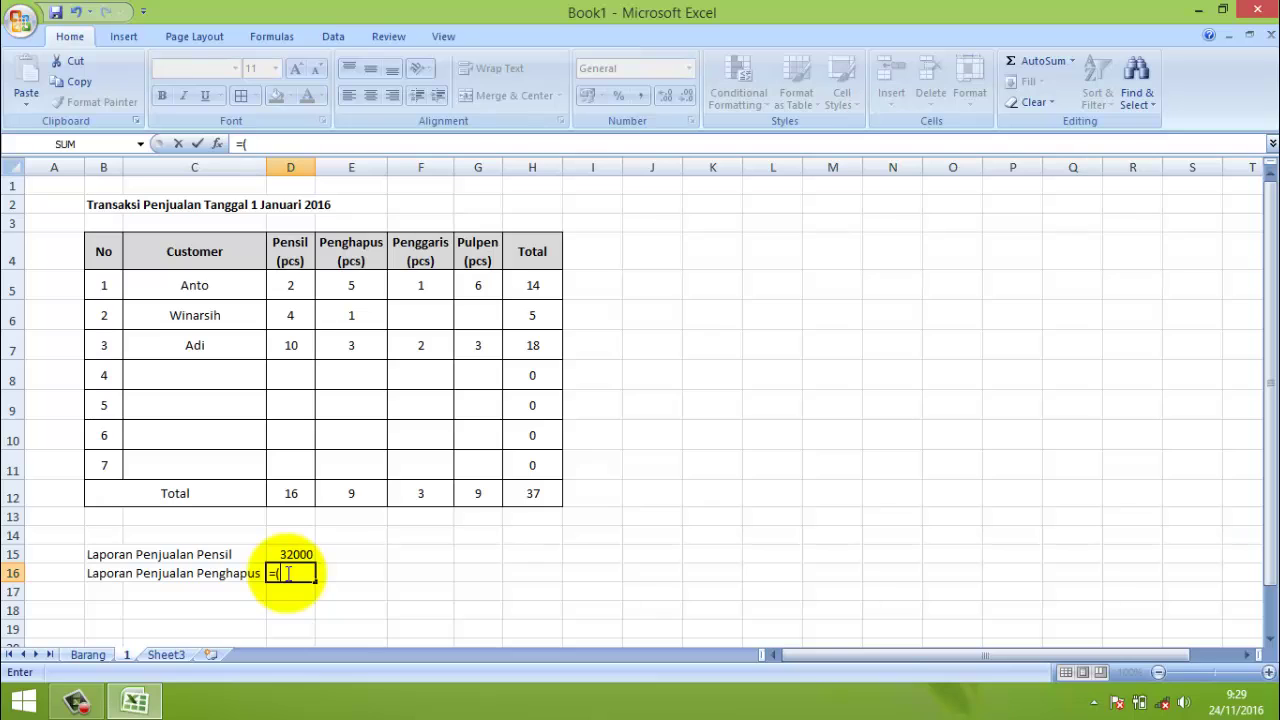
click(357, 491)
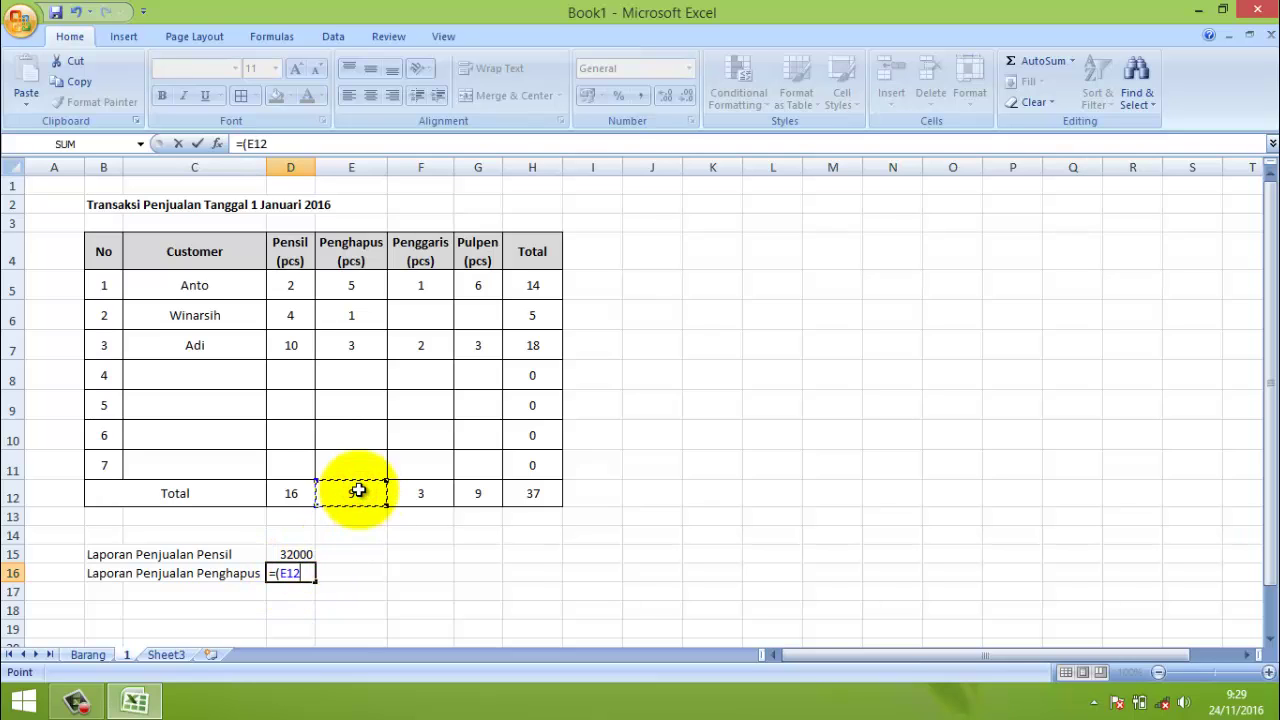
text(*)
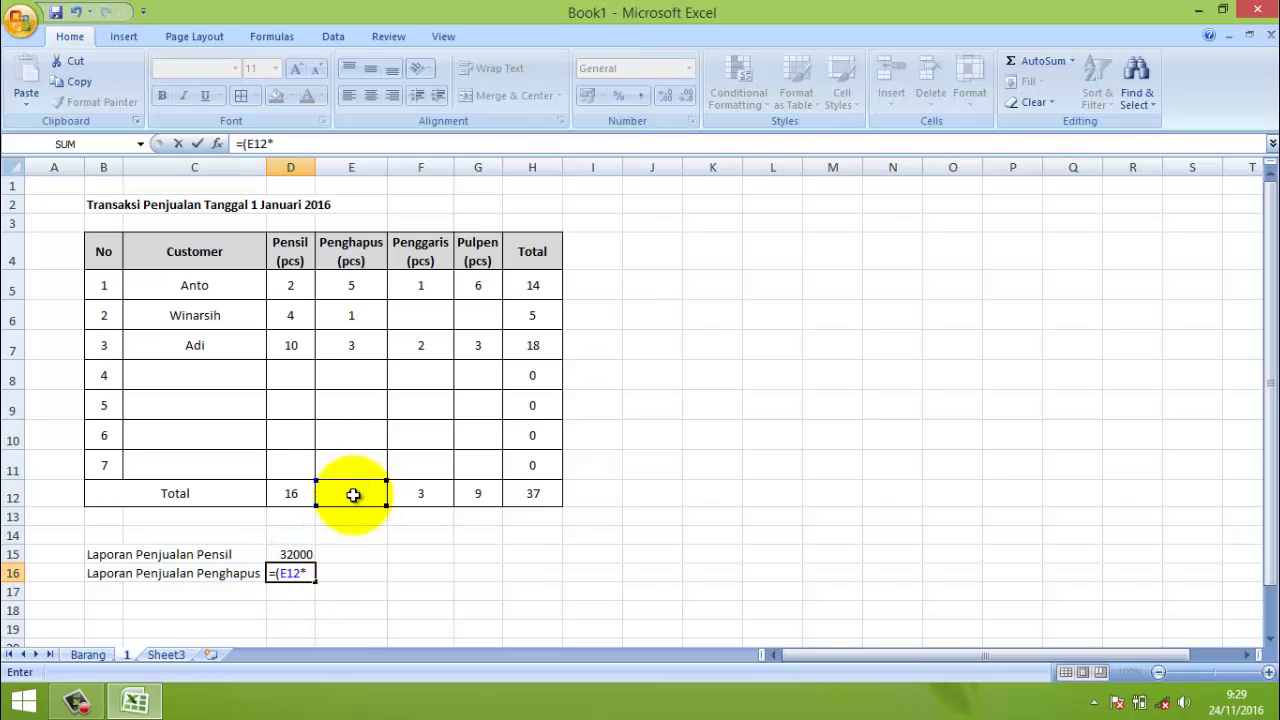
click(86, 654)
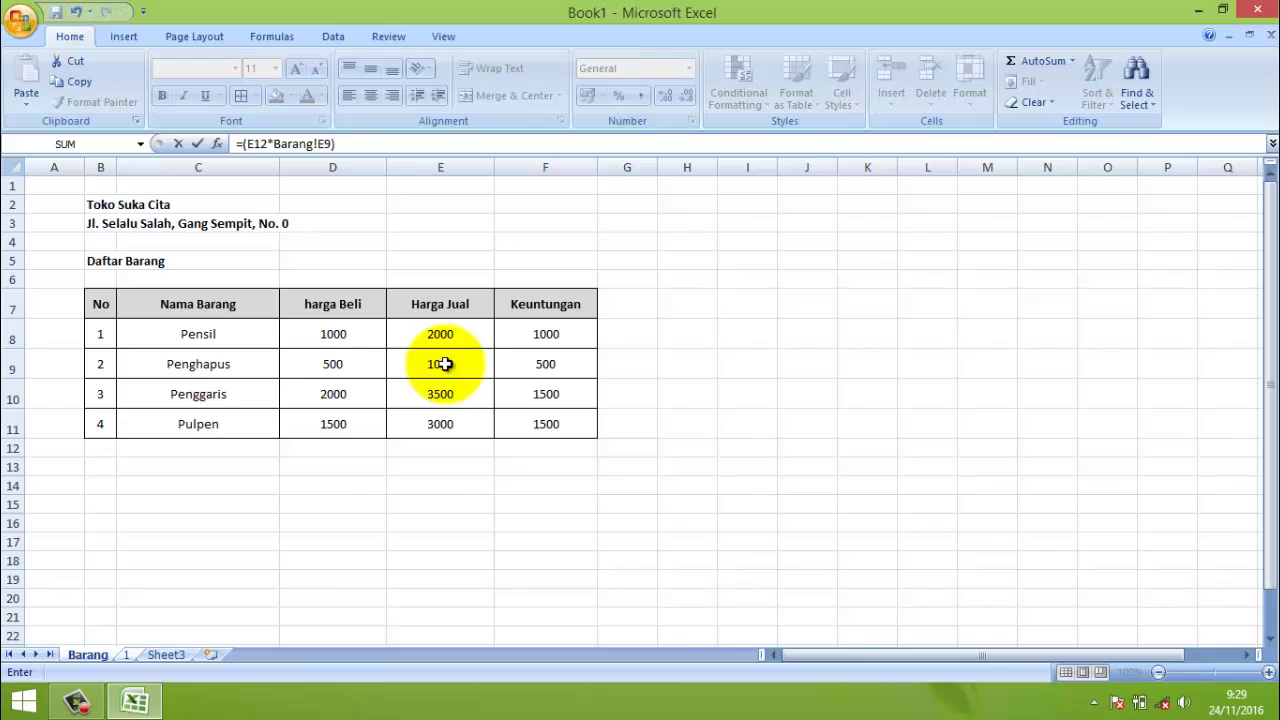
key(Return)
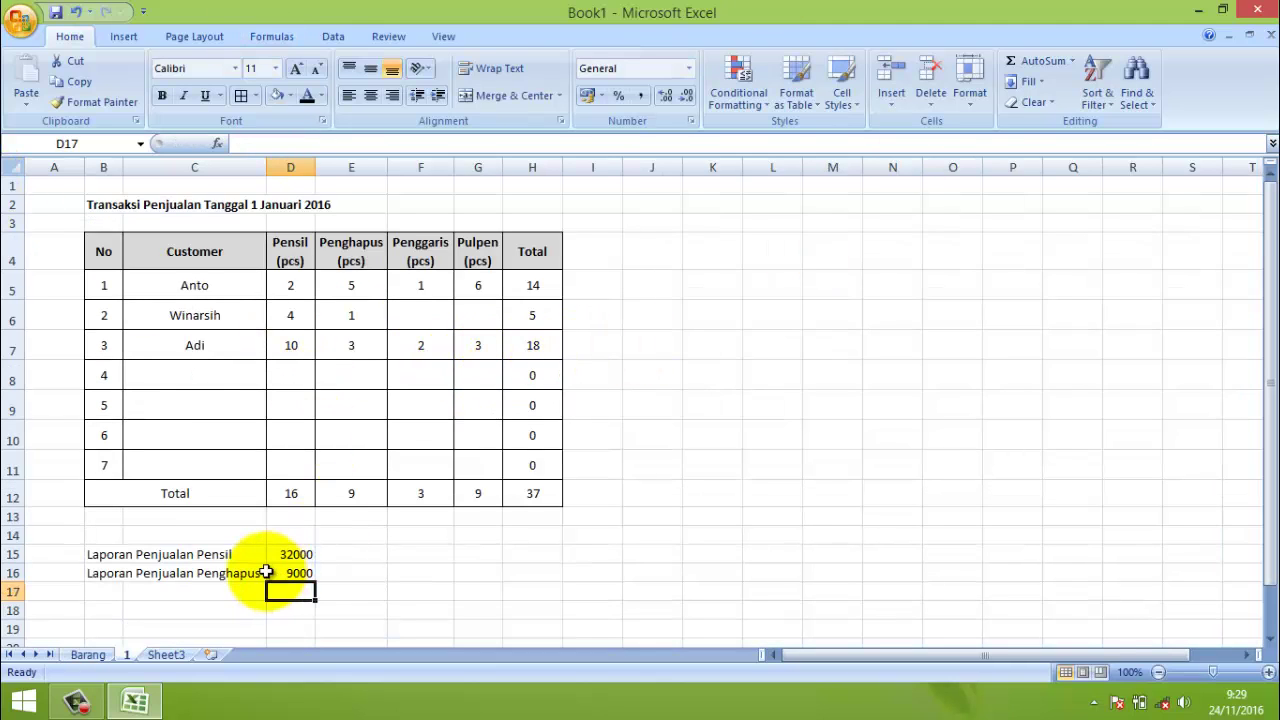
- Format the harga Beli, Harga Jual and Keuntungan values in D8:F11 of the Barang sheet as Accounting
scroll(250, 540, down, 1)
click(103, 535)
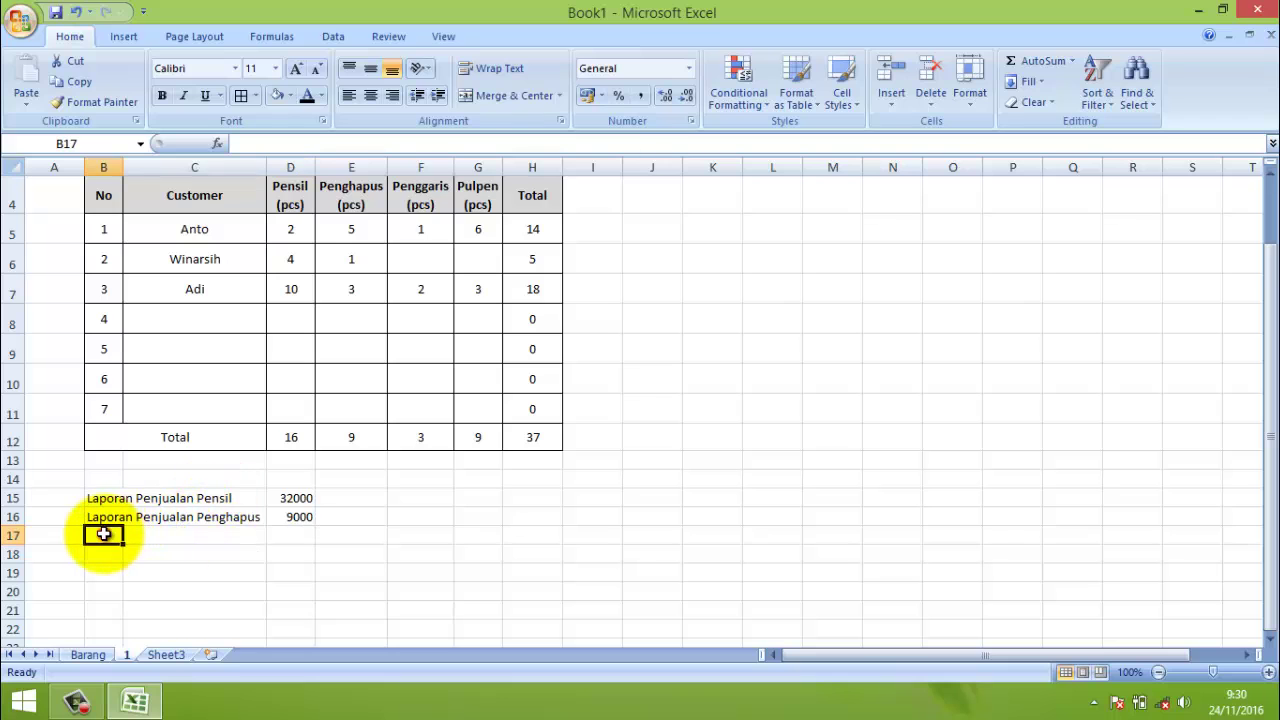
click(88, 654)
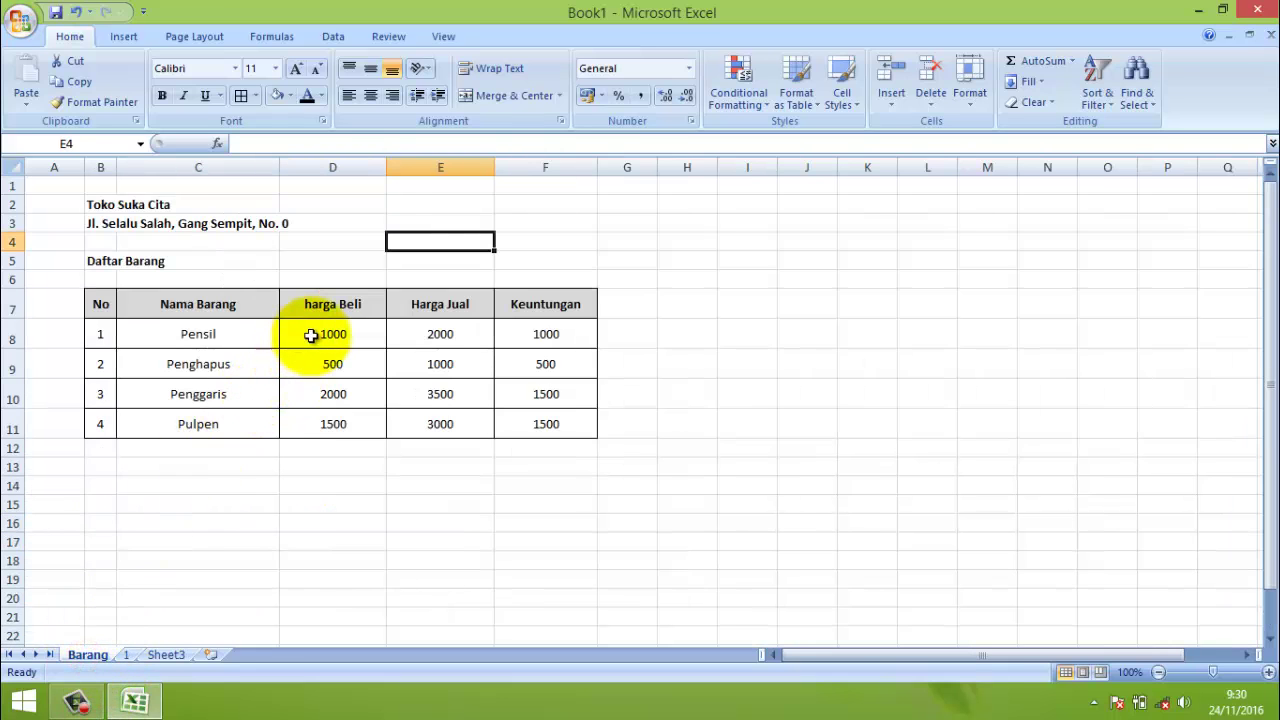
drag(312, 334, 580, 431)
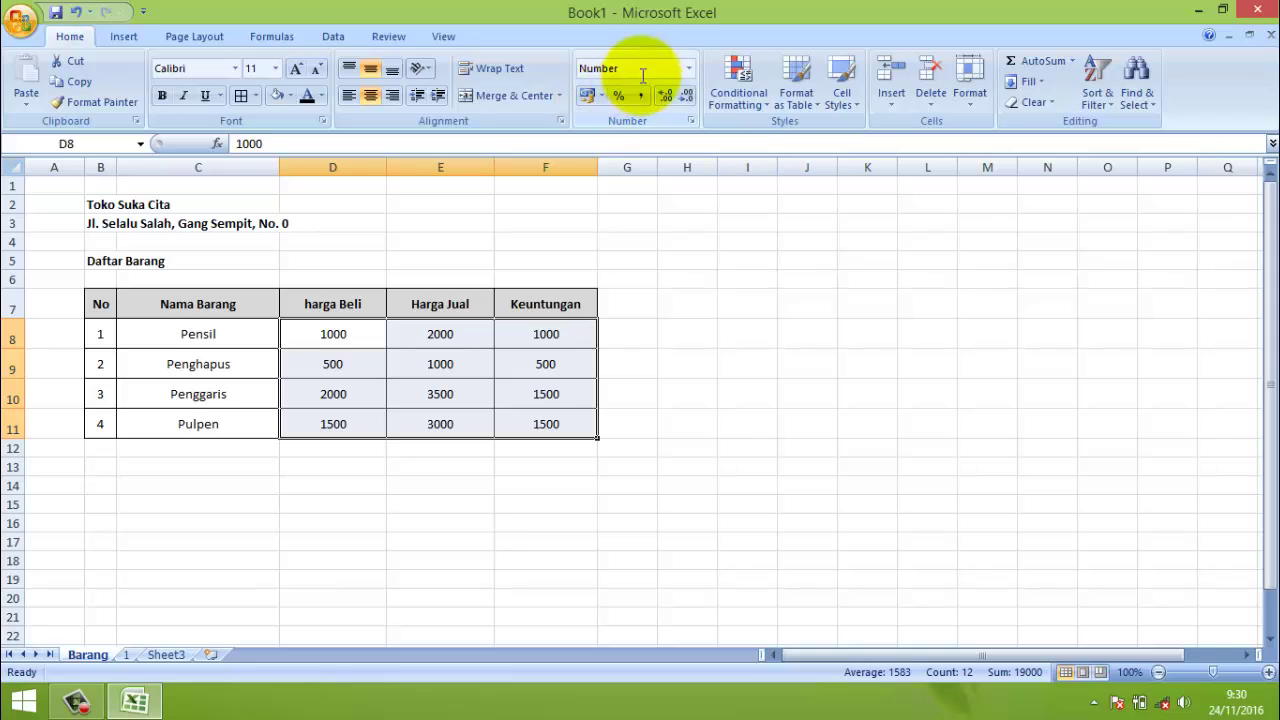
click(689, 68)
click(655, 212)
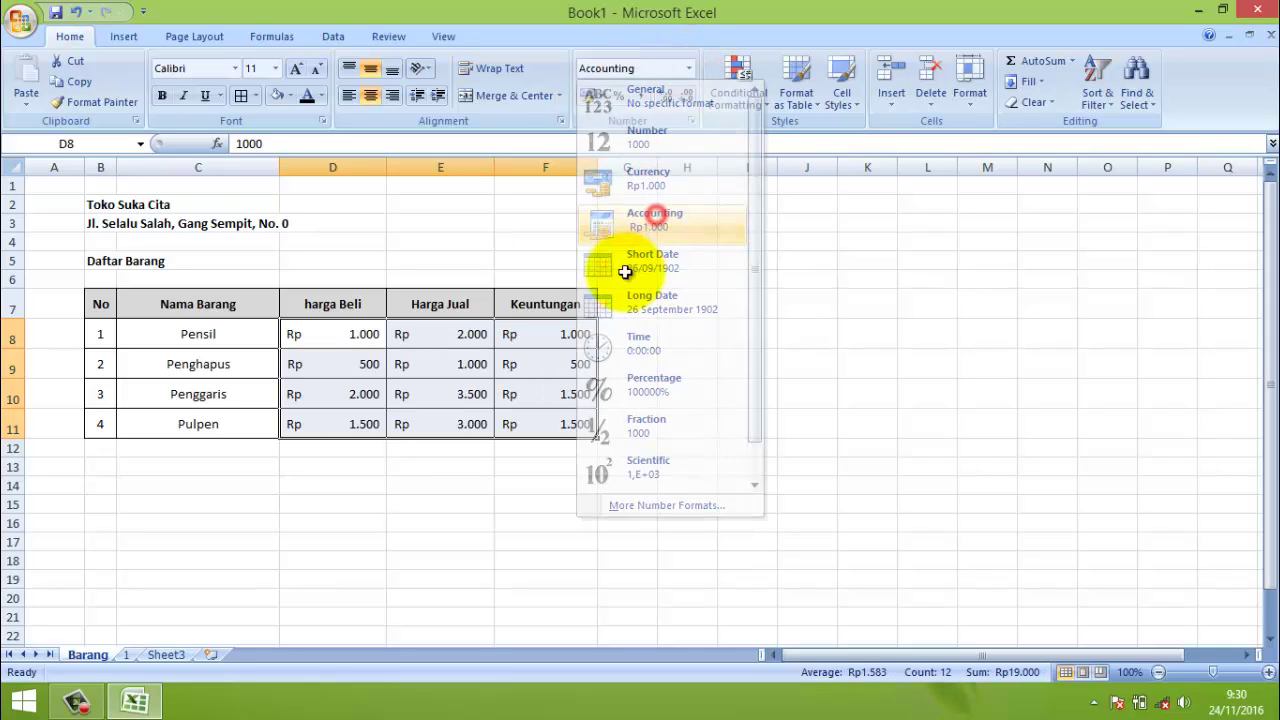
click(644, 327)
- On sheet 1, copy the B16 label to B17 and change it to Laporan Penjualan Penggaris
click(126, 654)
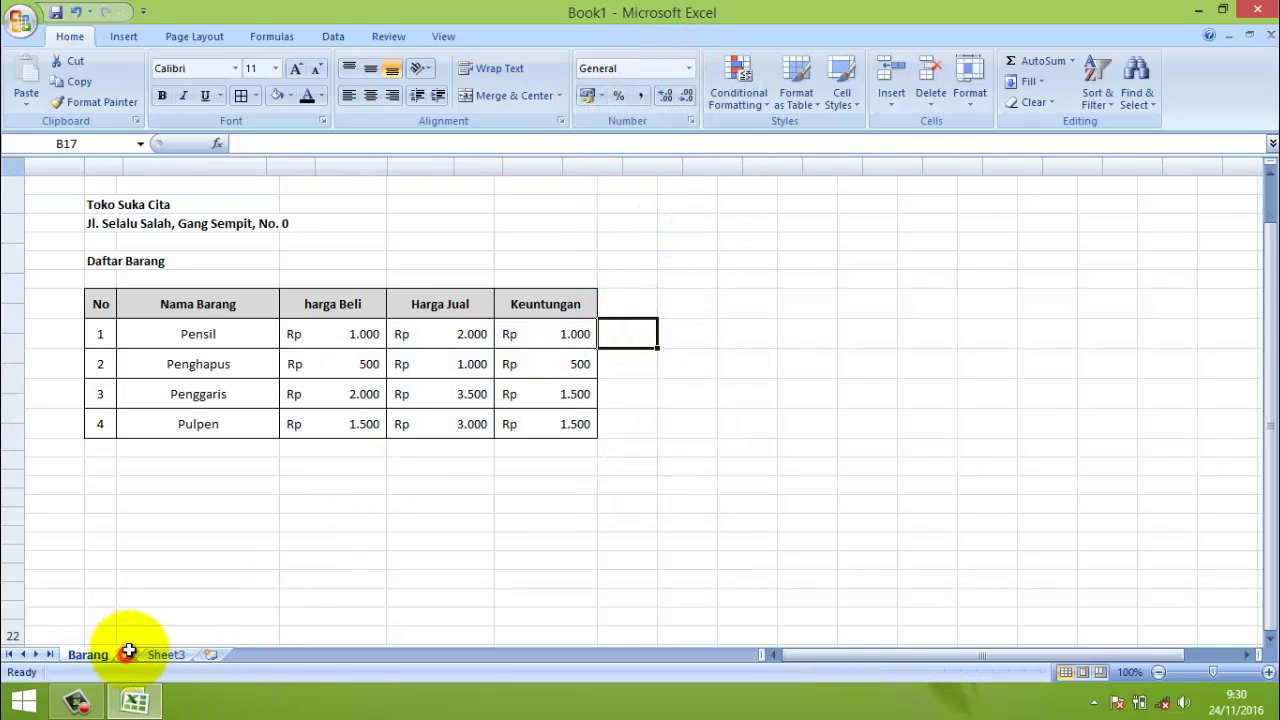
click(97, 516)
key(ctrl+c)
click(100, 533)
key(ctrl+v)
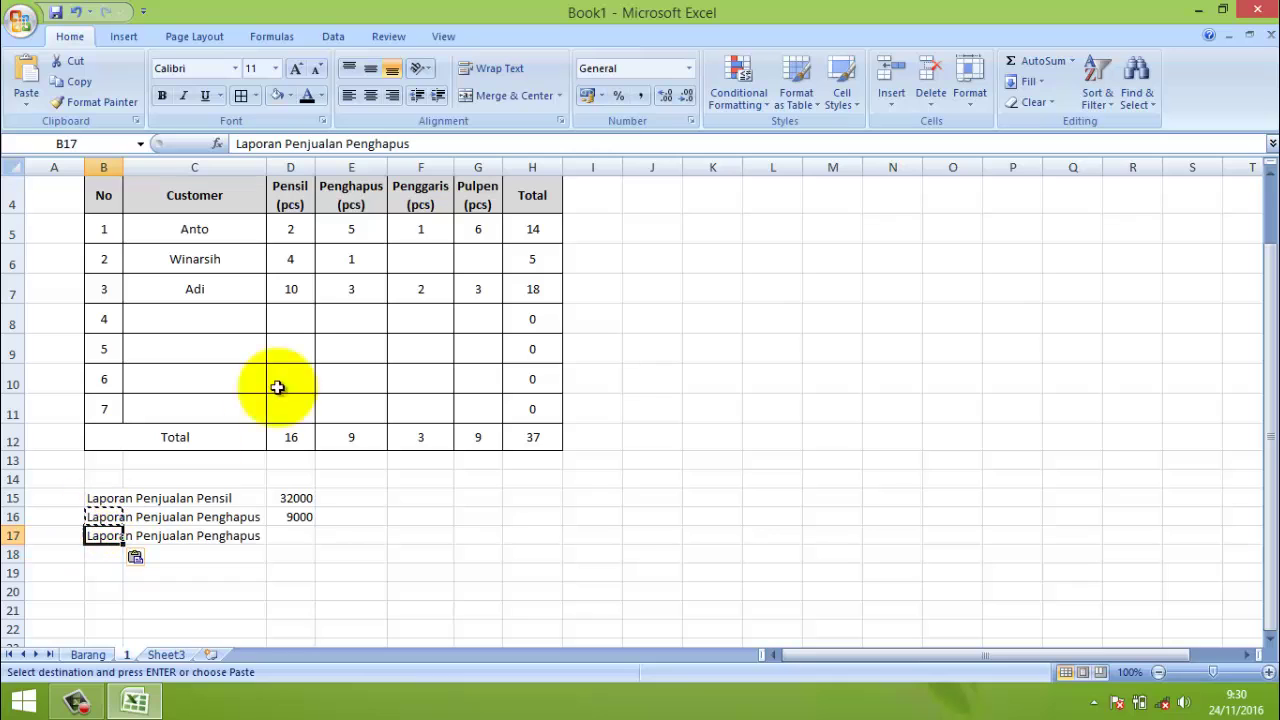
double_click(418, 143)
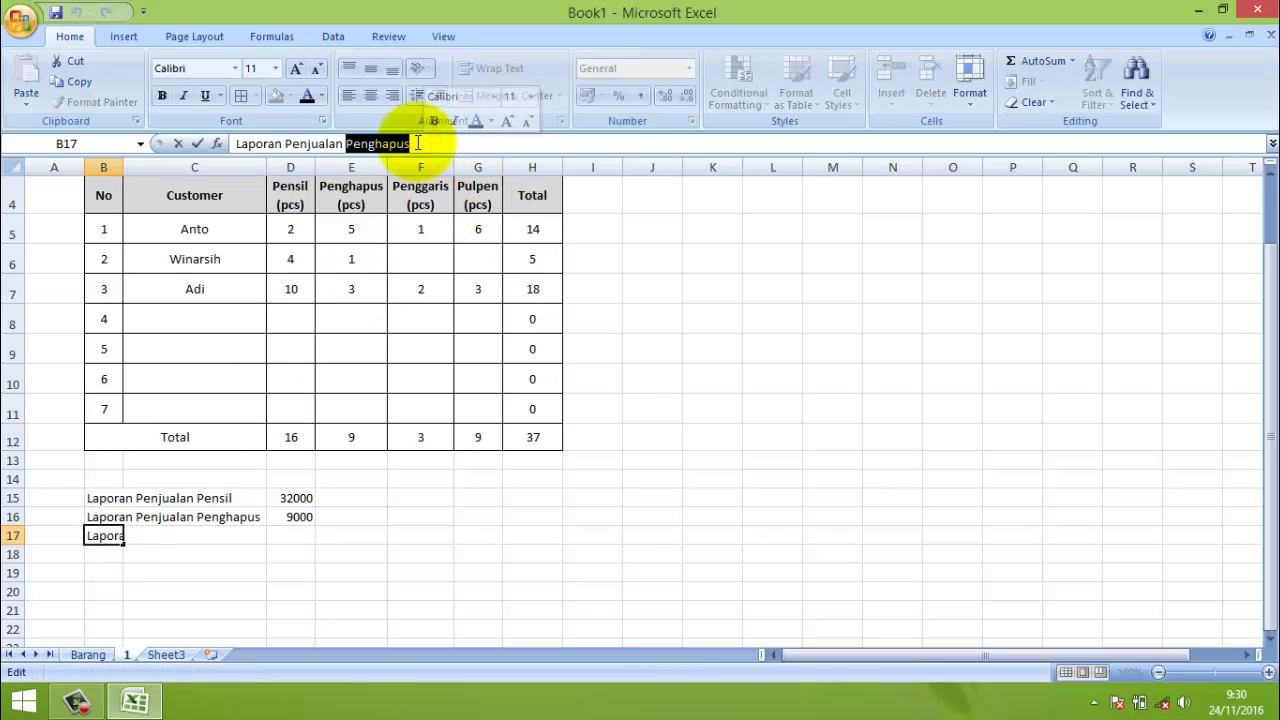
text(Penggari)
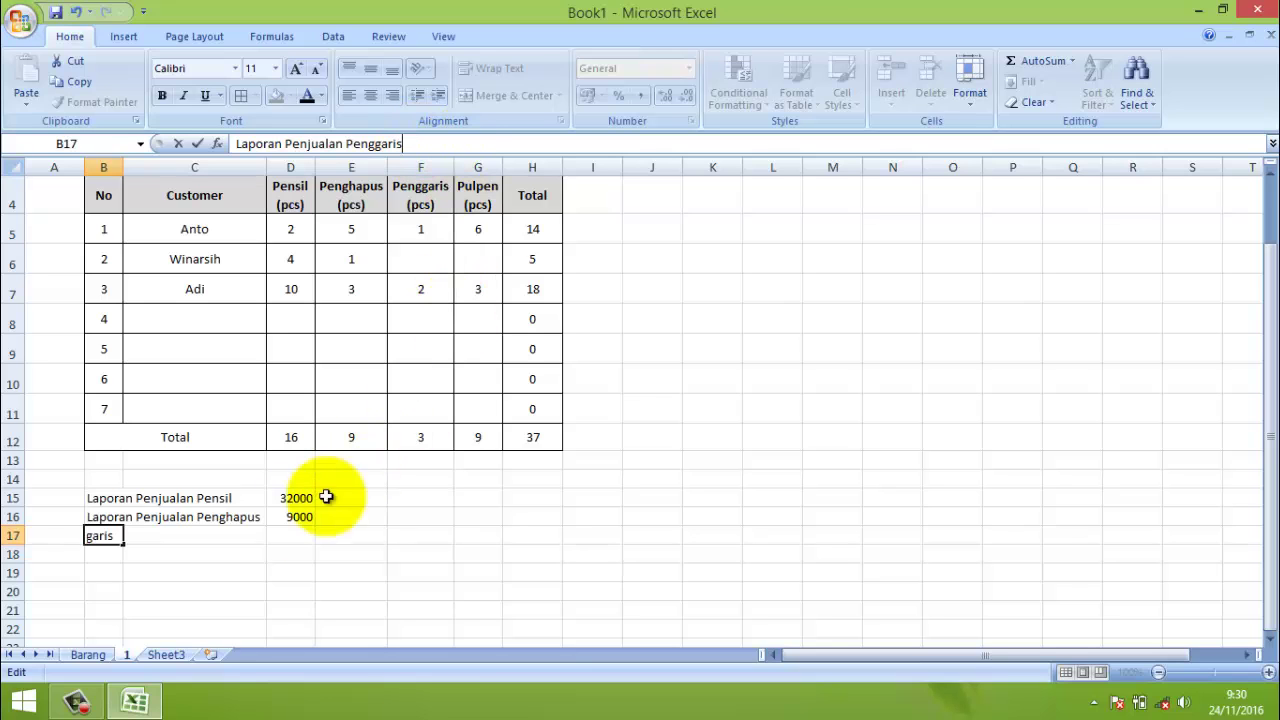
- Enter =(F12*Barang!E10) in D17 to multiply the Penggaris total by its Harga Jual
click(293, 533)
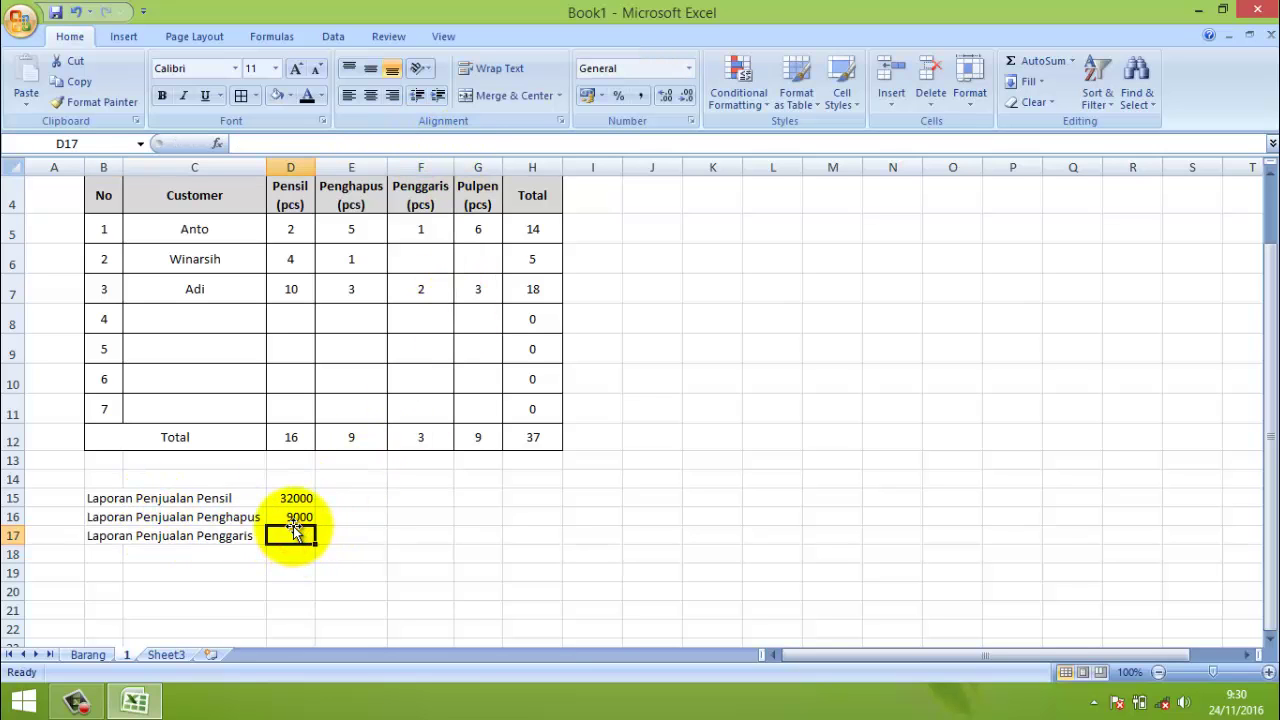
text(=(F12*Barang!)
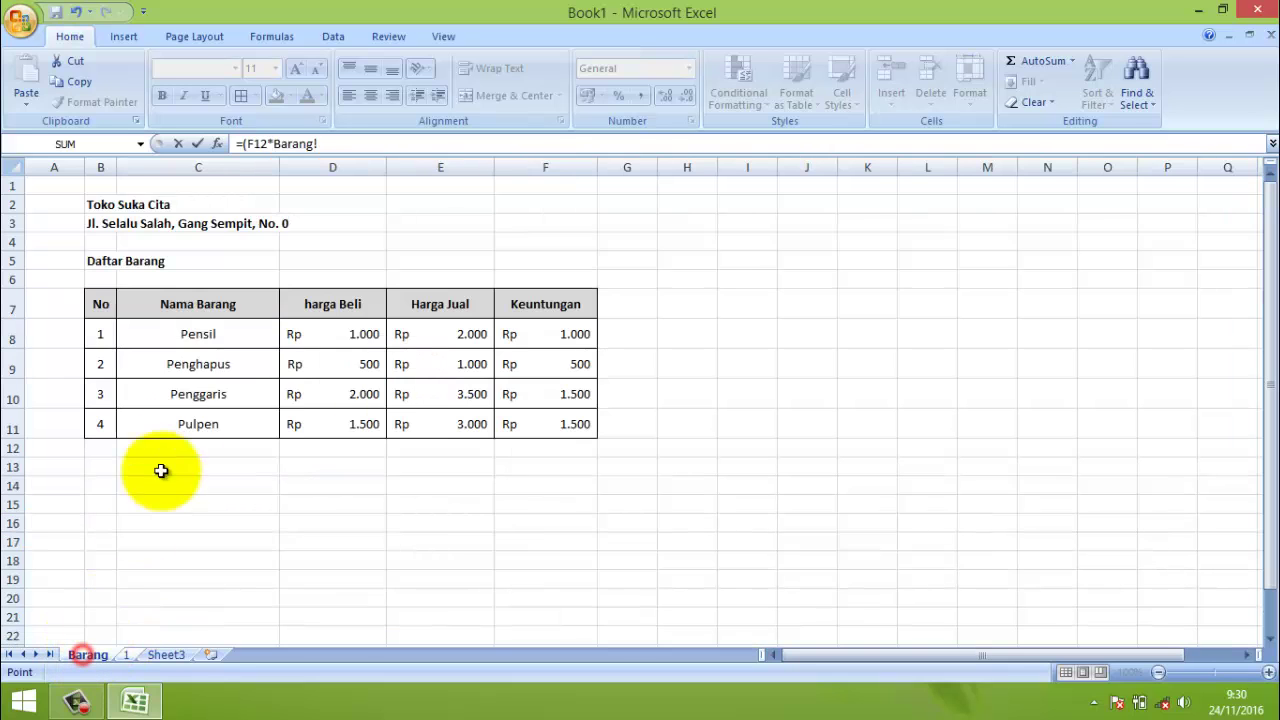
click(88, 654)
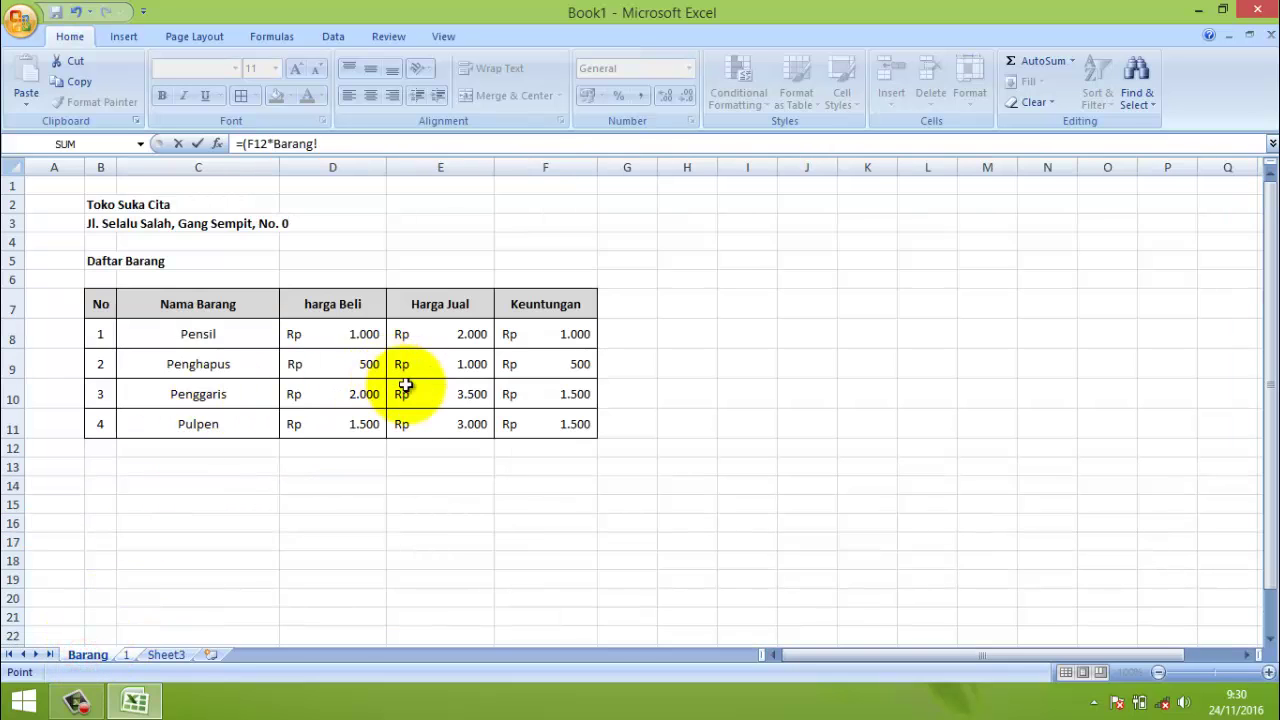
click(446, 395)
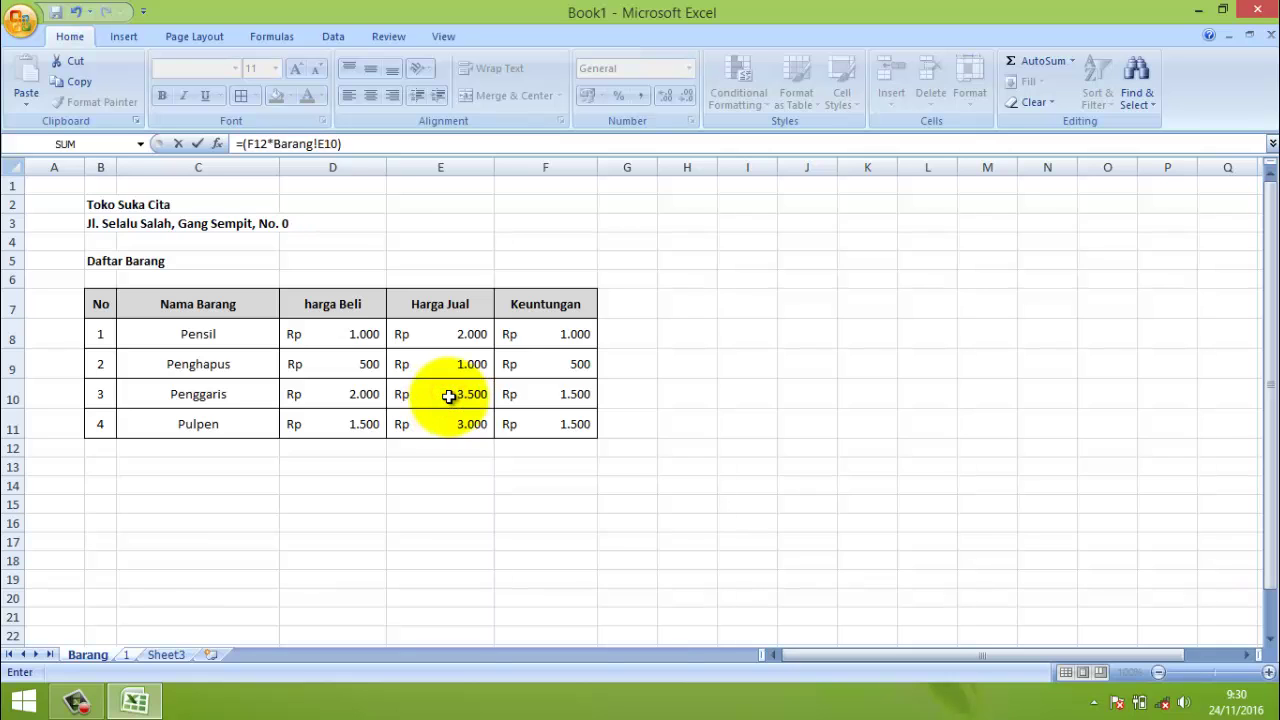
key(Return)
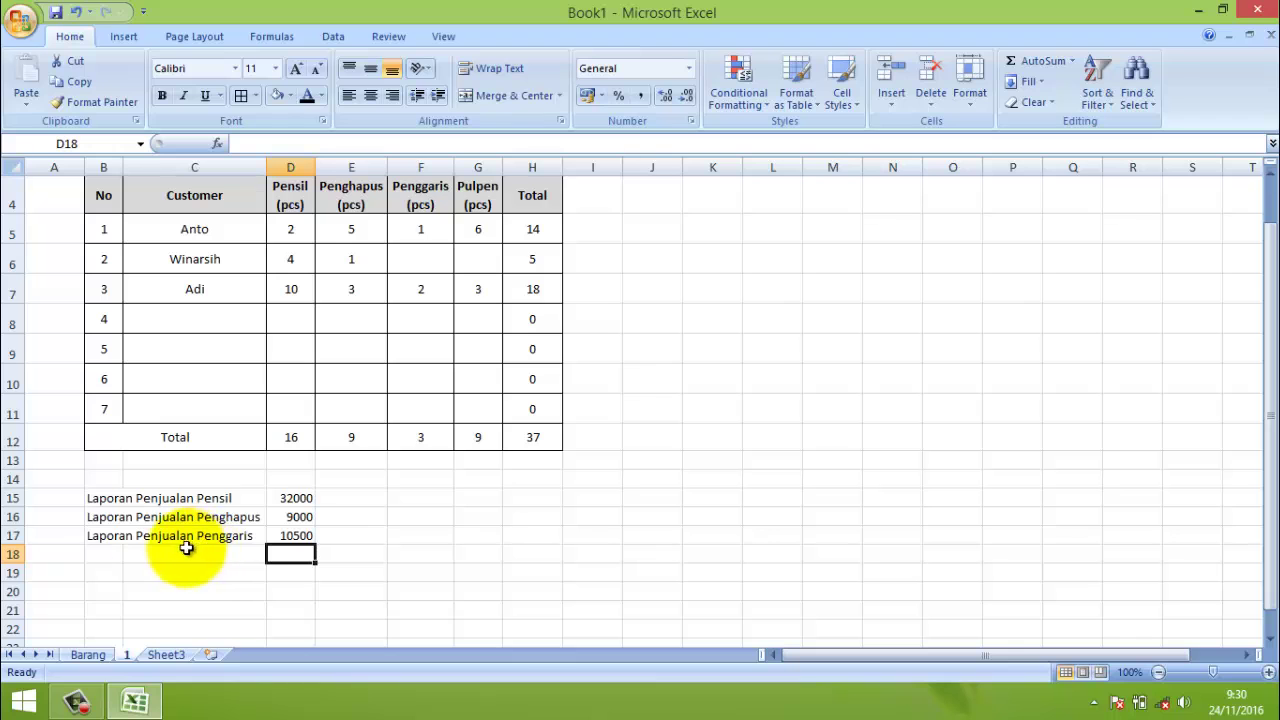
- Copy the Laporan Penjualan Penggaris label from B17 to B18 on sheet 1
click(88, 654)
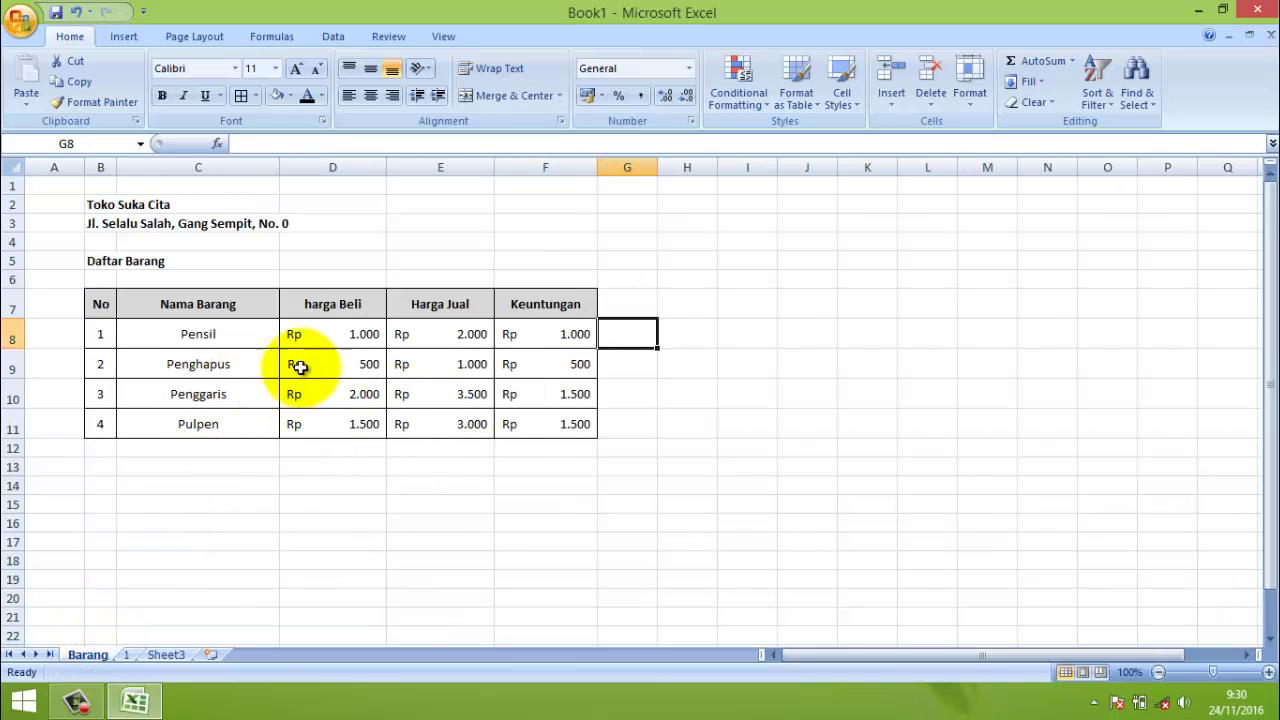
click(127, 655)
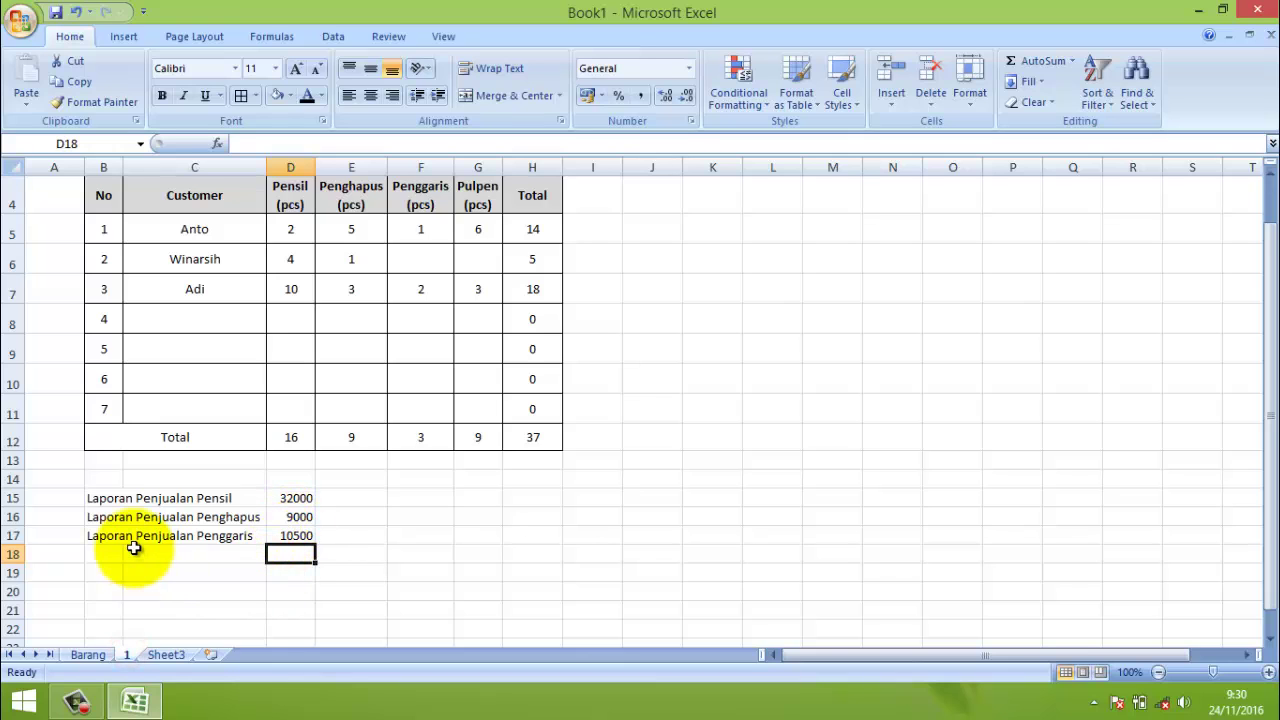
click(95, 552)
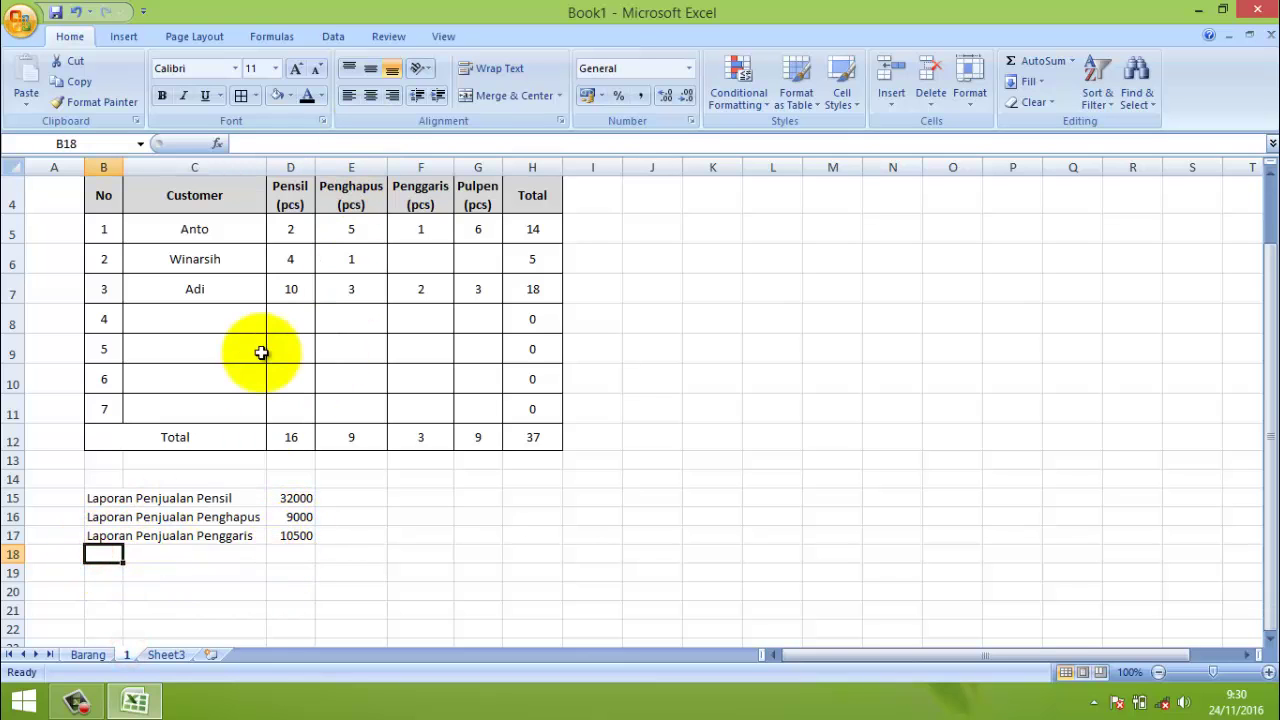
click(99, 535)
key(ctrl+c)
click(97, 550)
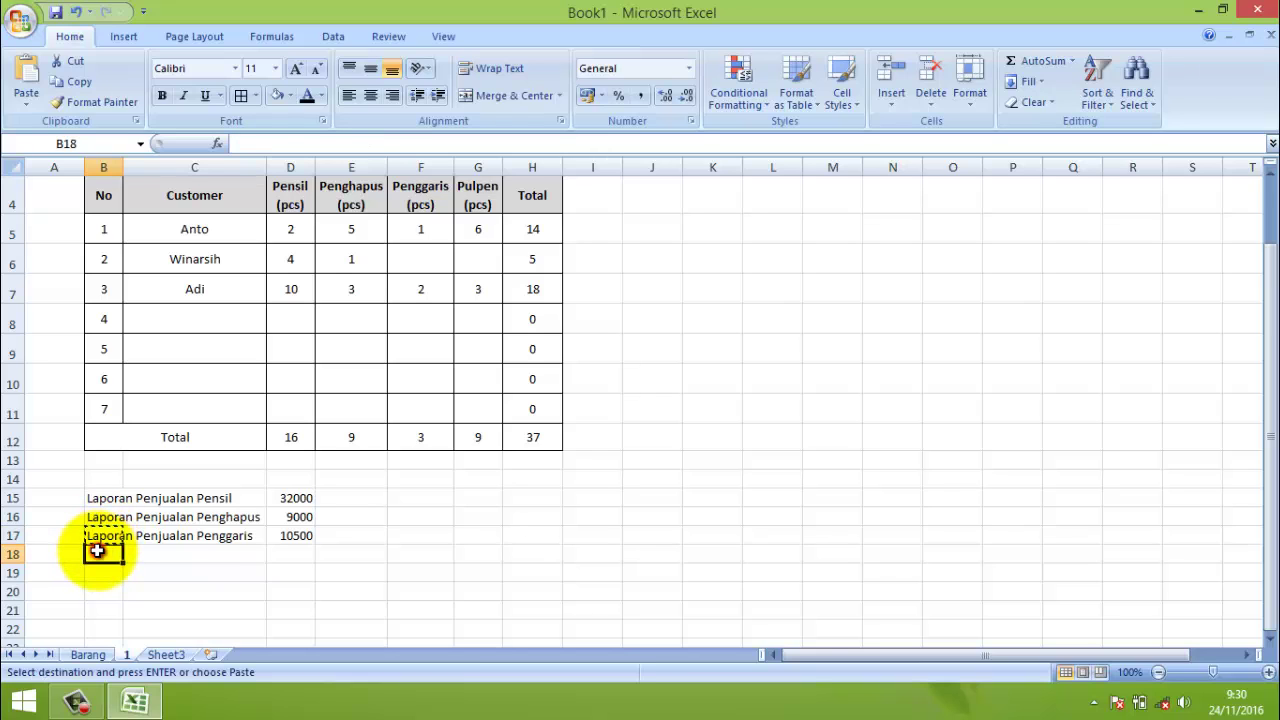
key(ctrl+v)
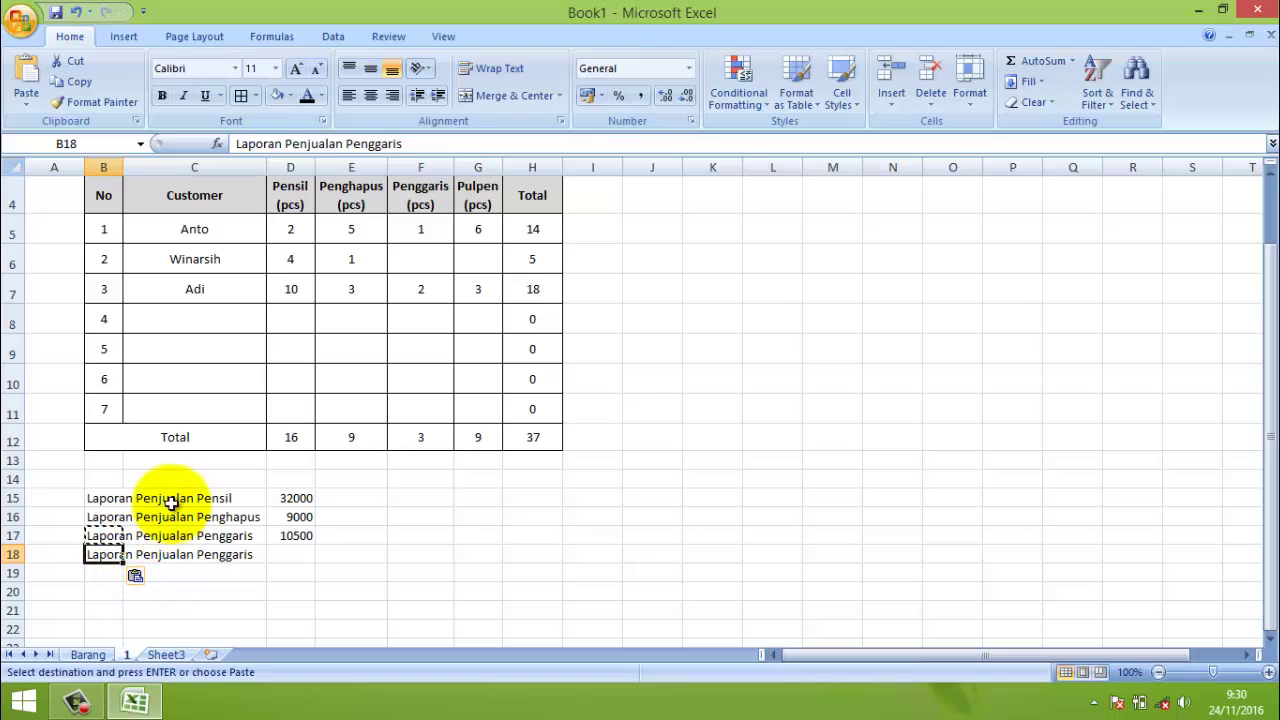
- Change the copied label in B18 to read Laporan Penjualan Pulpen
scroll(190, 552, down, 6)
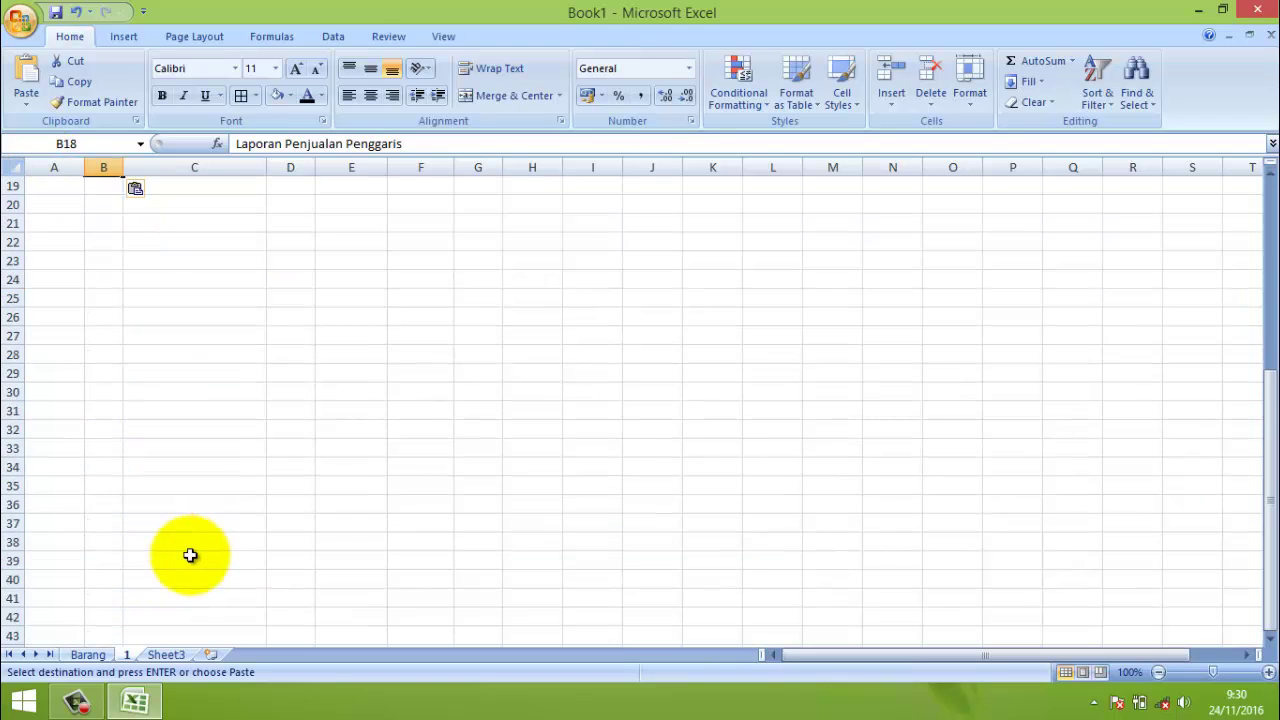
scroll(189, 555, up, 5)
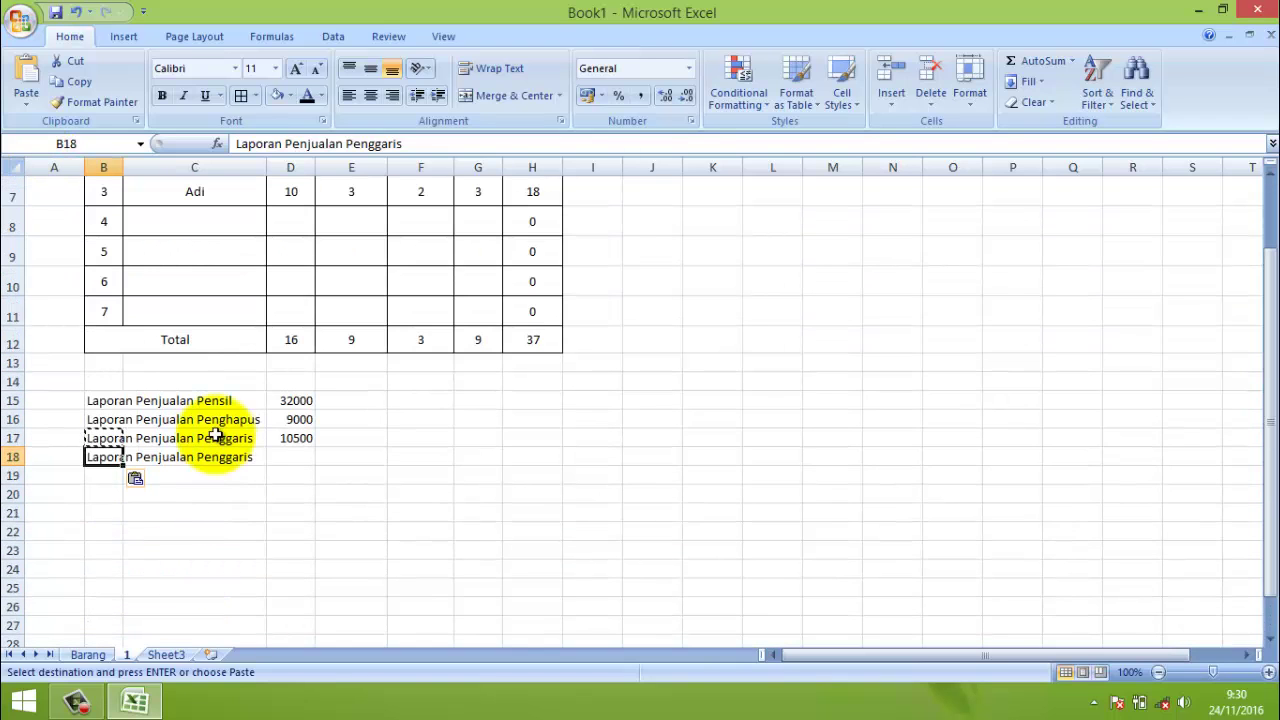
scroll(180, 425, up, 2)
scroll(177, 425, down, 1)
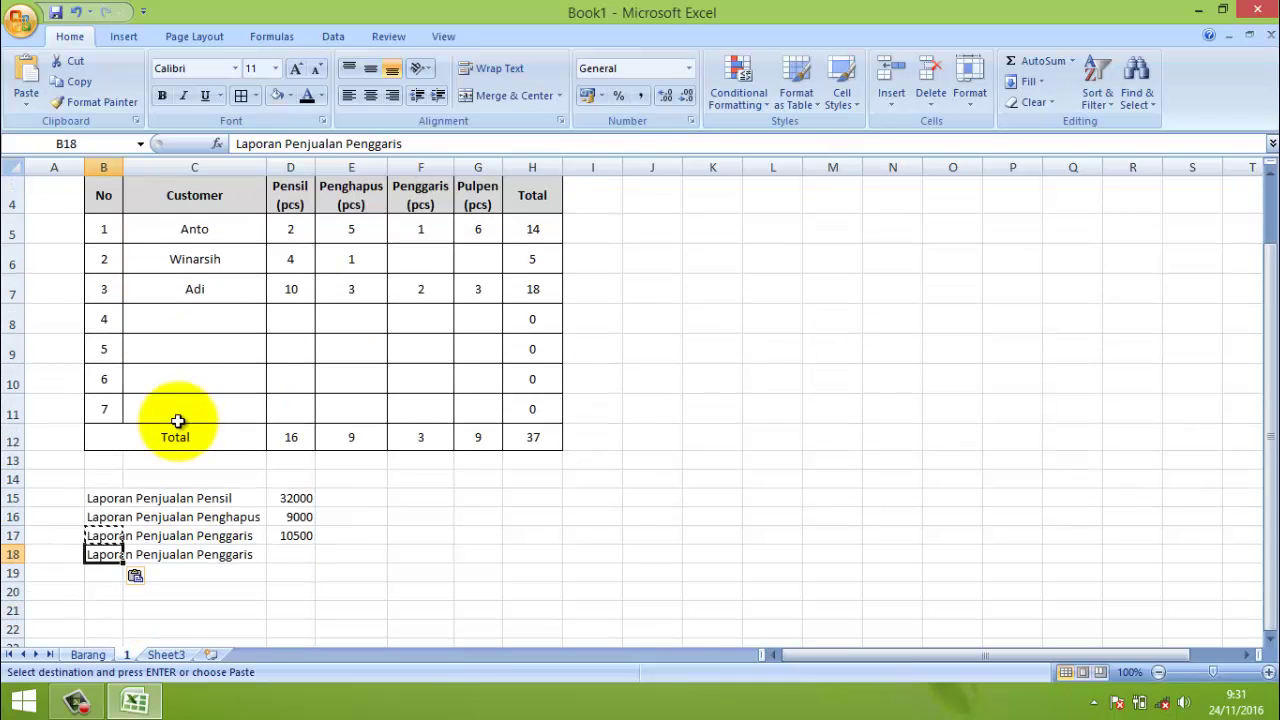
scroll(177, 421, up, 1)
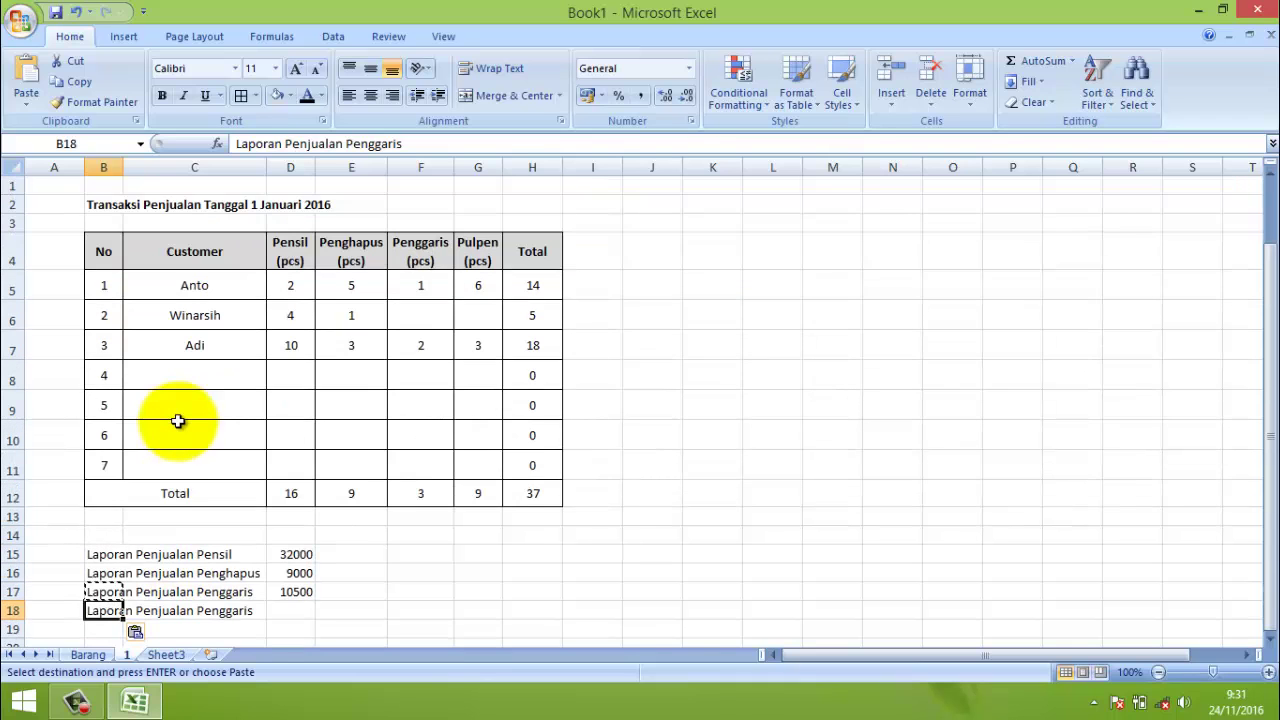
click(100, 628)
click(97, 613)
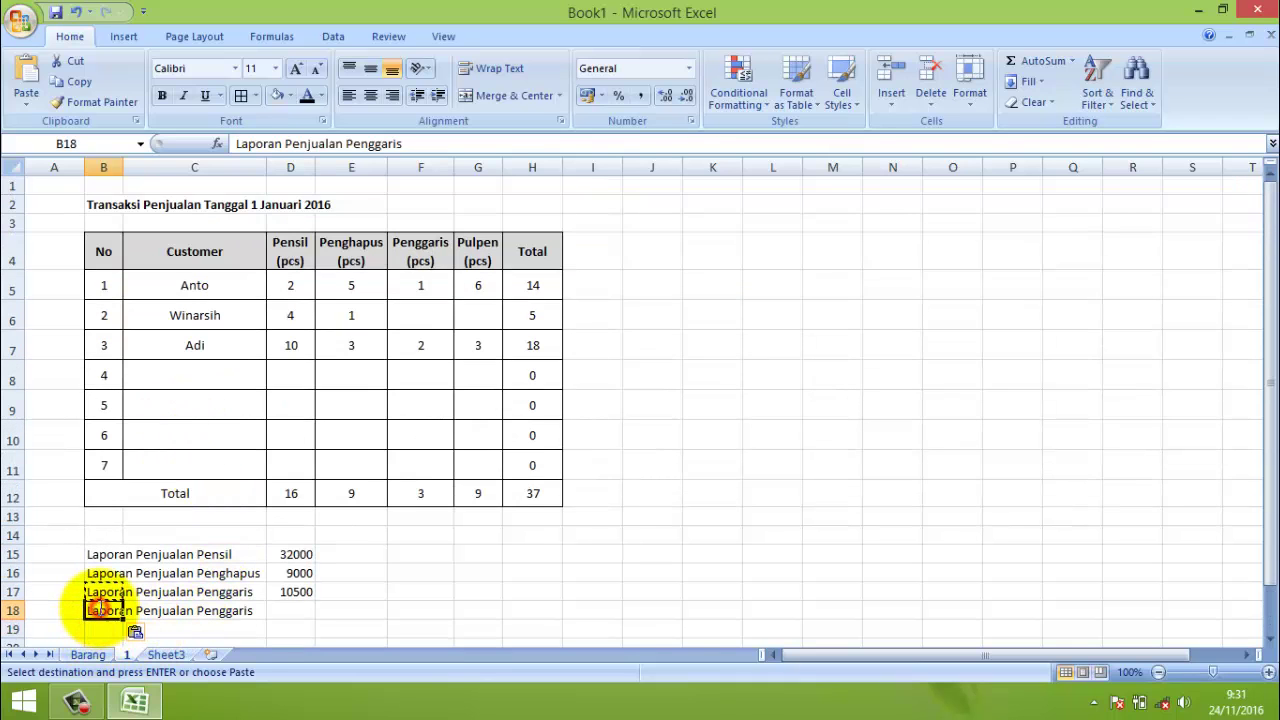
click(400, 144)
drag(400, 144, 357, 144)
text(ulp)
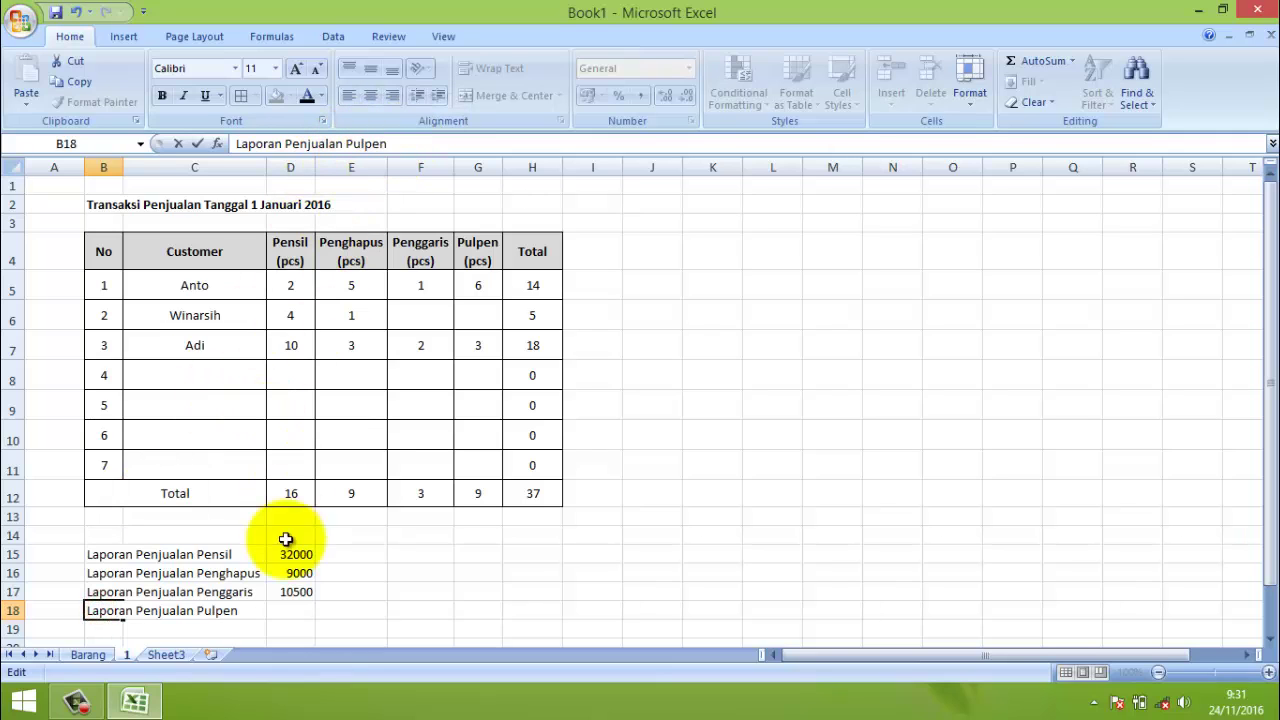
- Start a formula in D18 for the Pulpen sales report
click(292, 610)
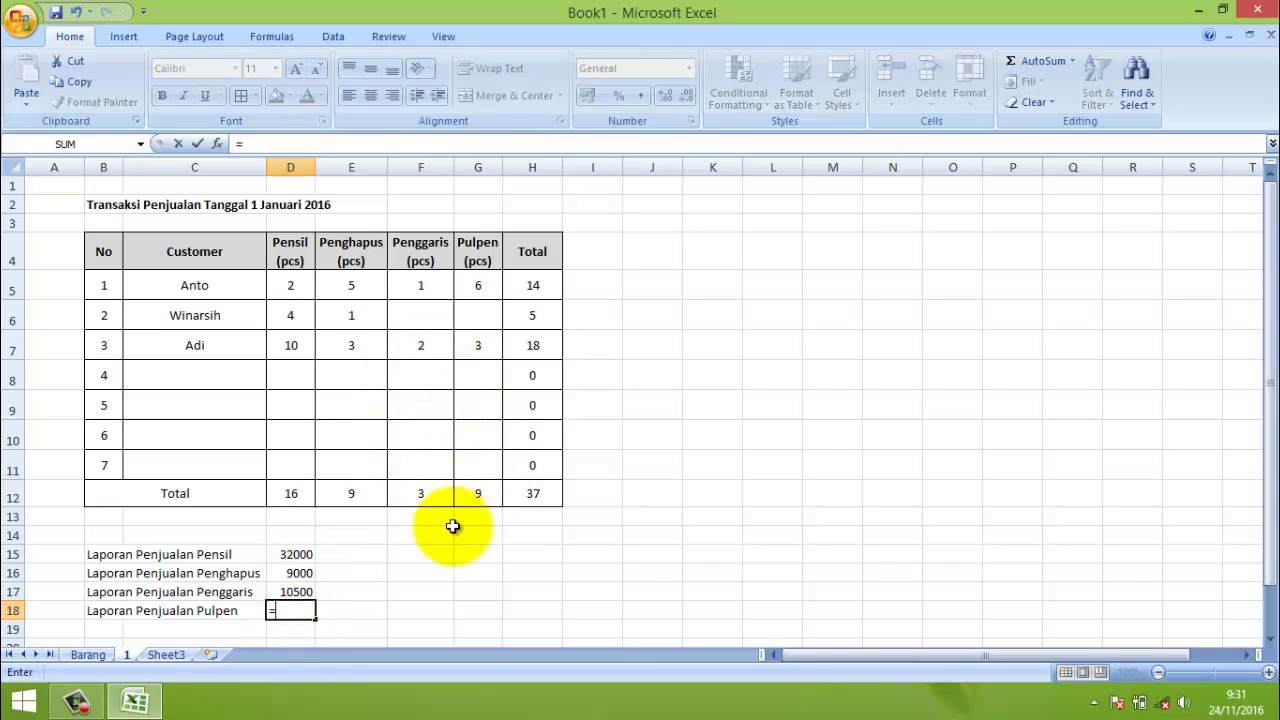
- Calculate the Pulpen sales in D18 with the formula =(G12*Barang!E11), multiplying total pieces by the selling price
text(=()
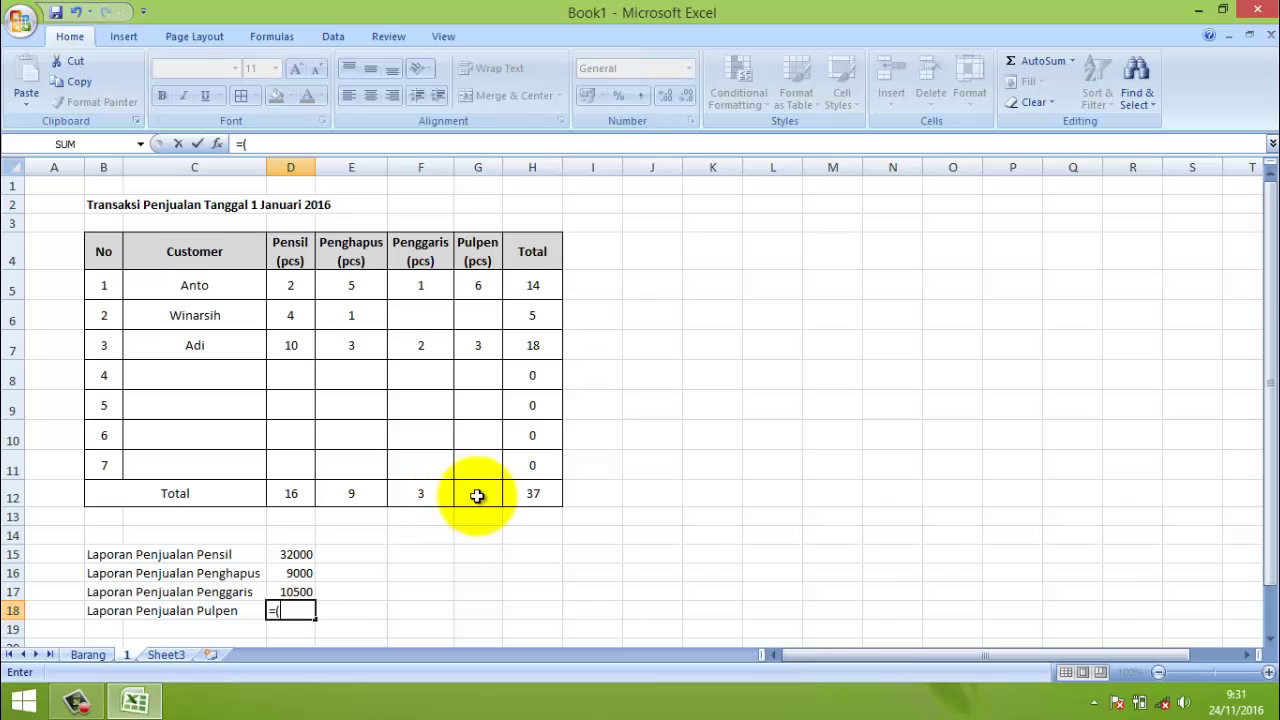
click(478, 494)
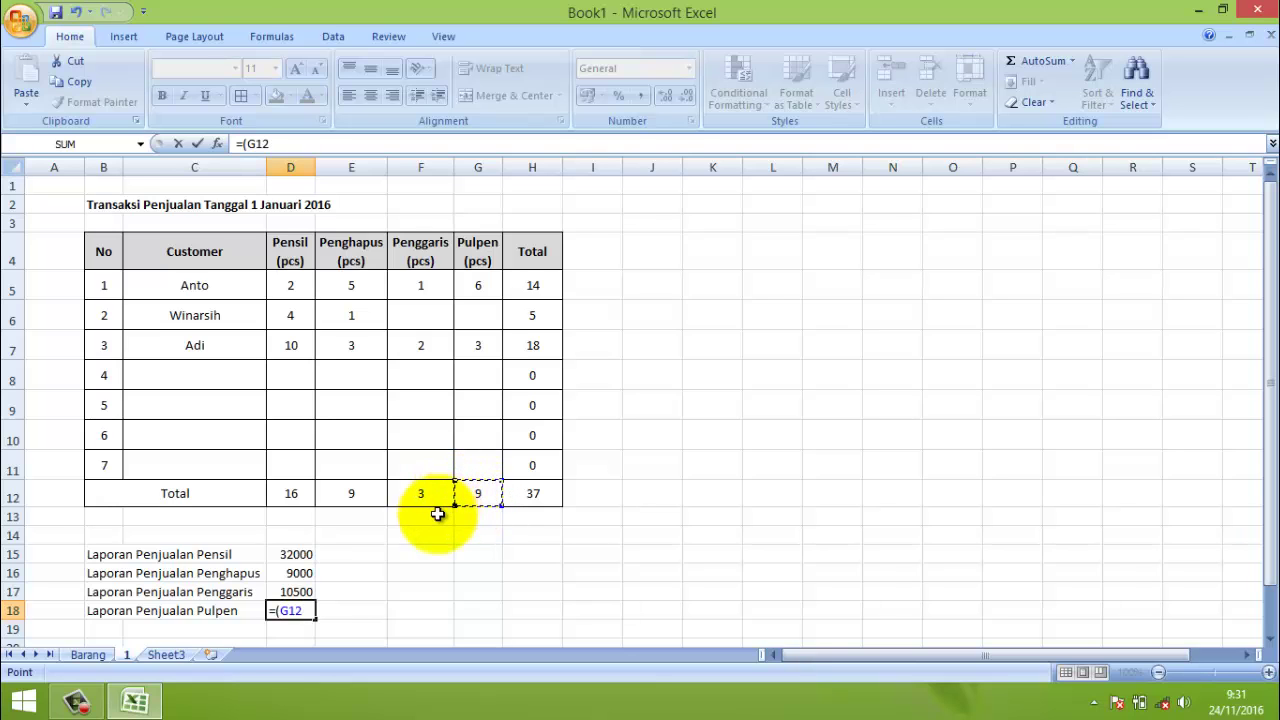
scroll(438, 514, down, 1)
text(*)
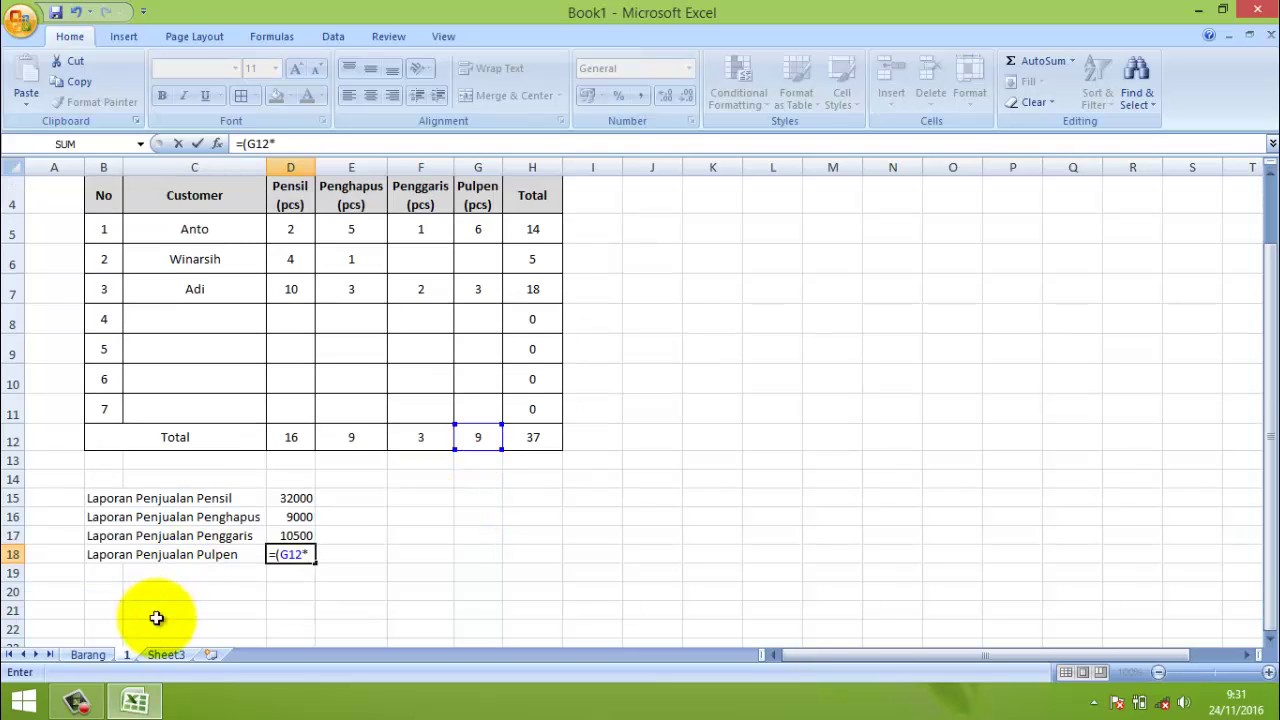
click(88, 654)
click(466, 426)
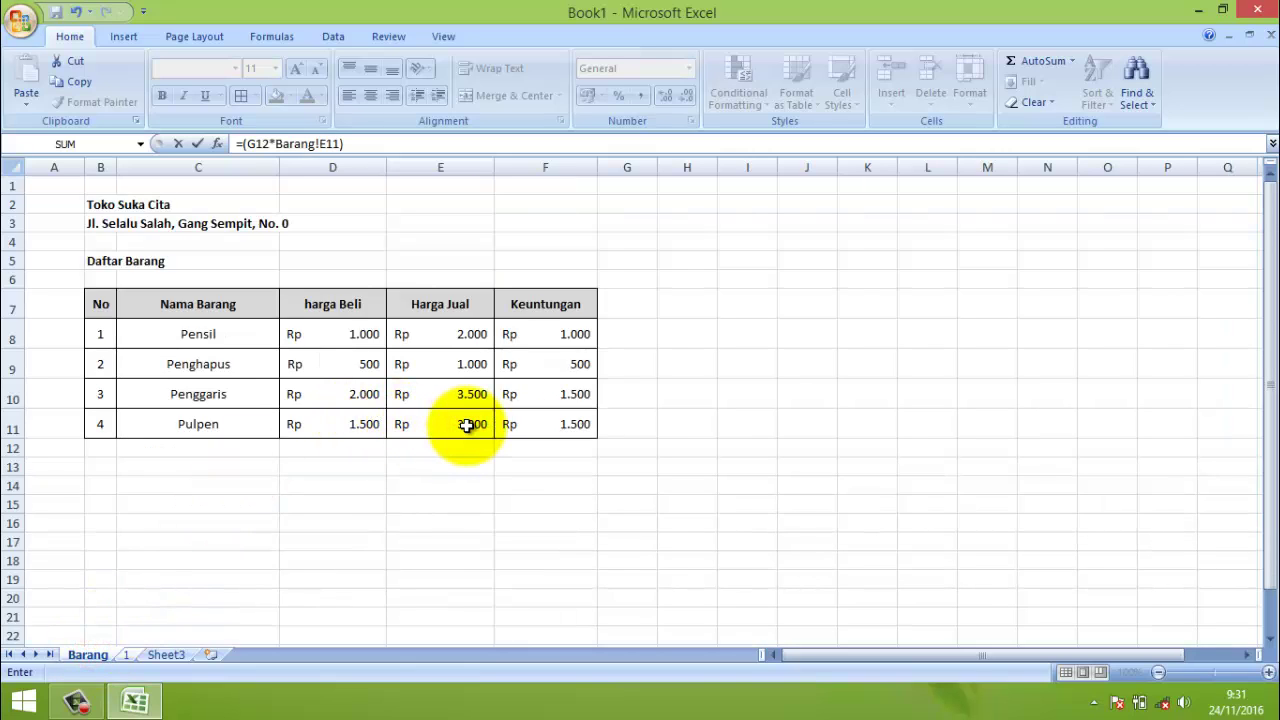
key(Return)
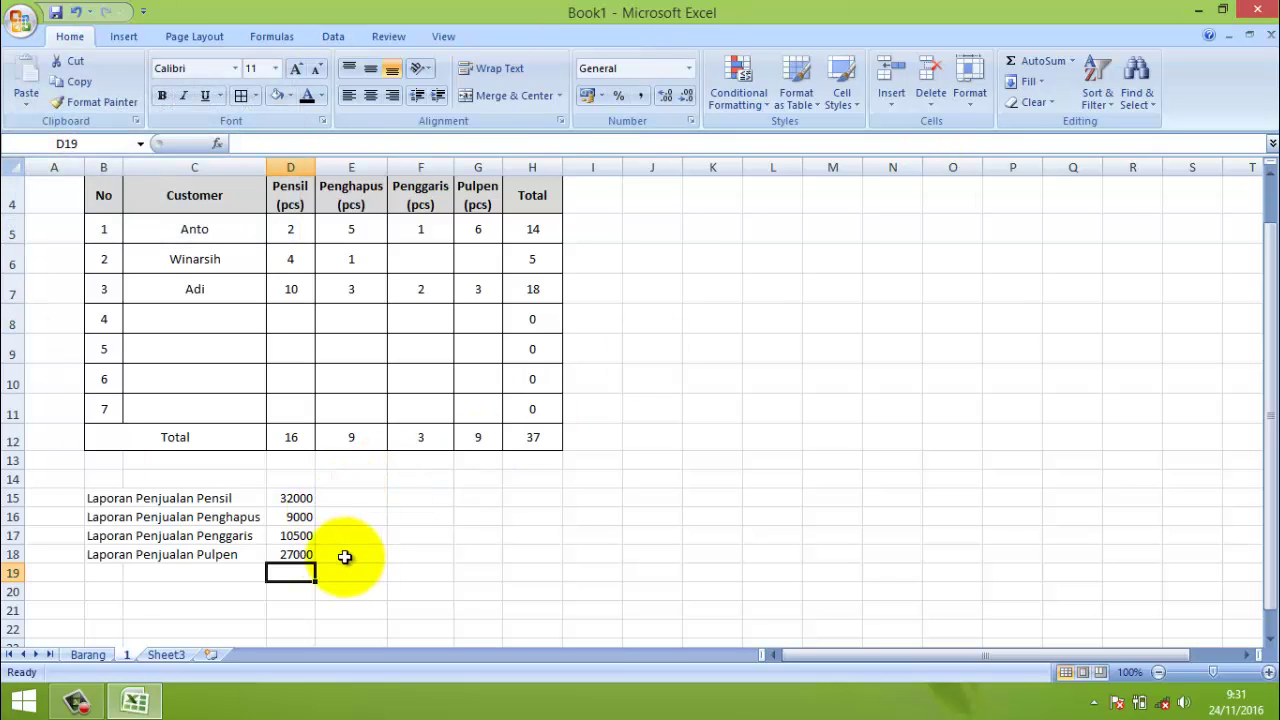
- Add a "Total Penjualan" label in B19 and total the four sales amounts in D19 with =SUM(D15:D18)
click(103, 571)
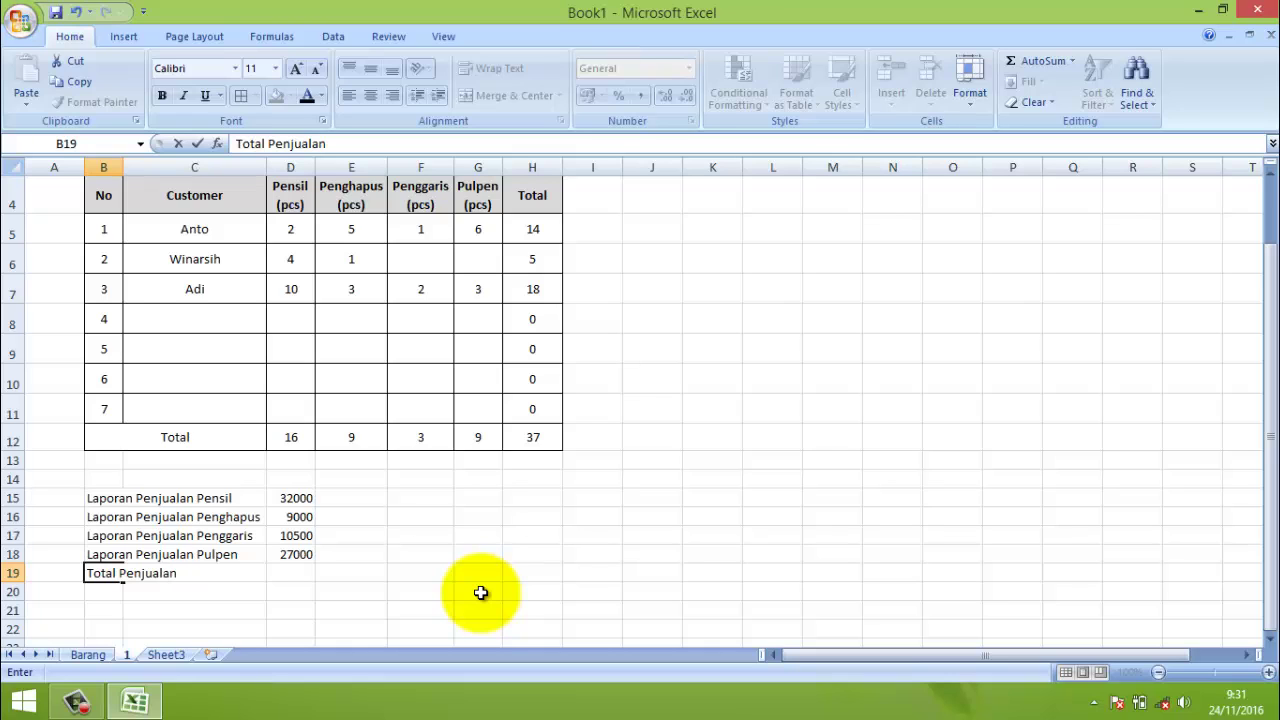
click(280, 570)
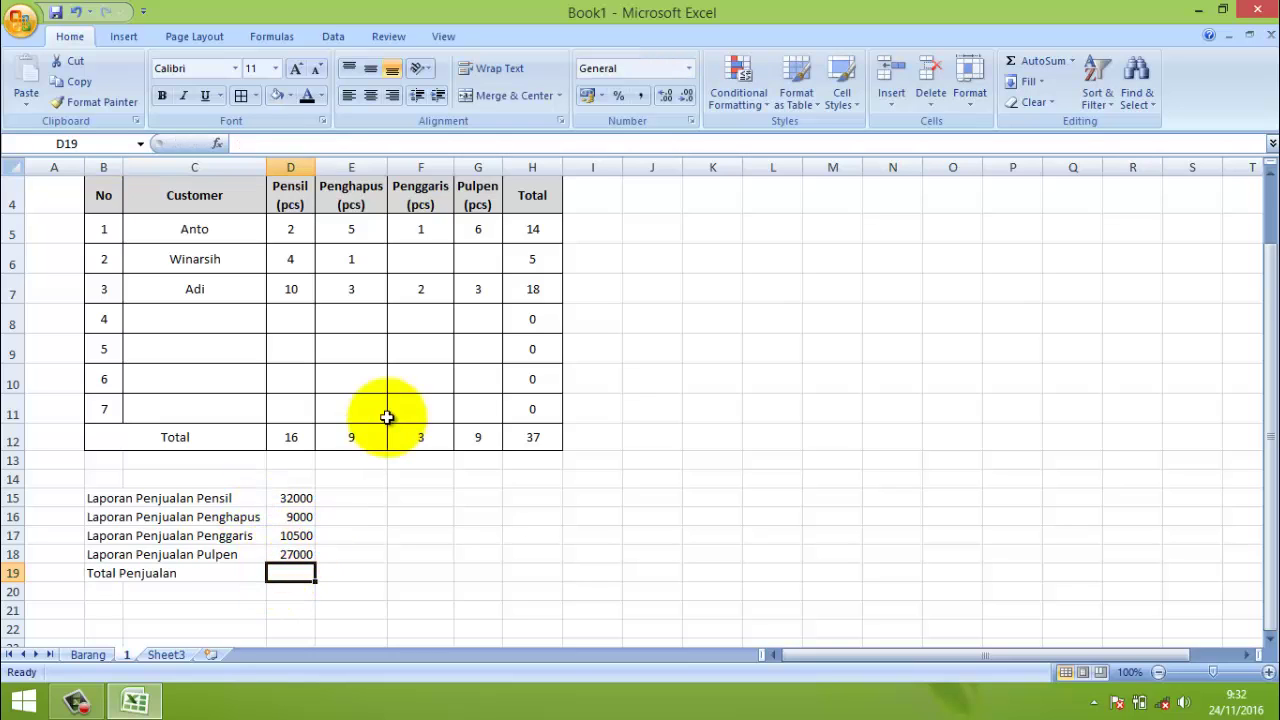
click(297, 497)
click(295, 575)
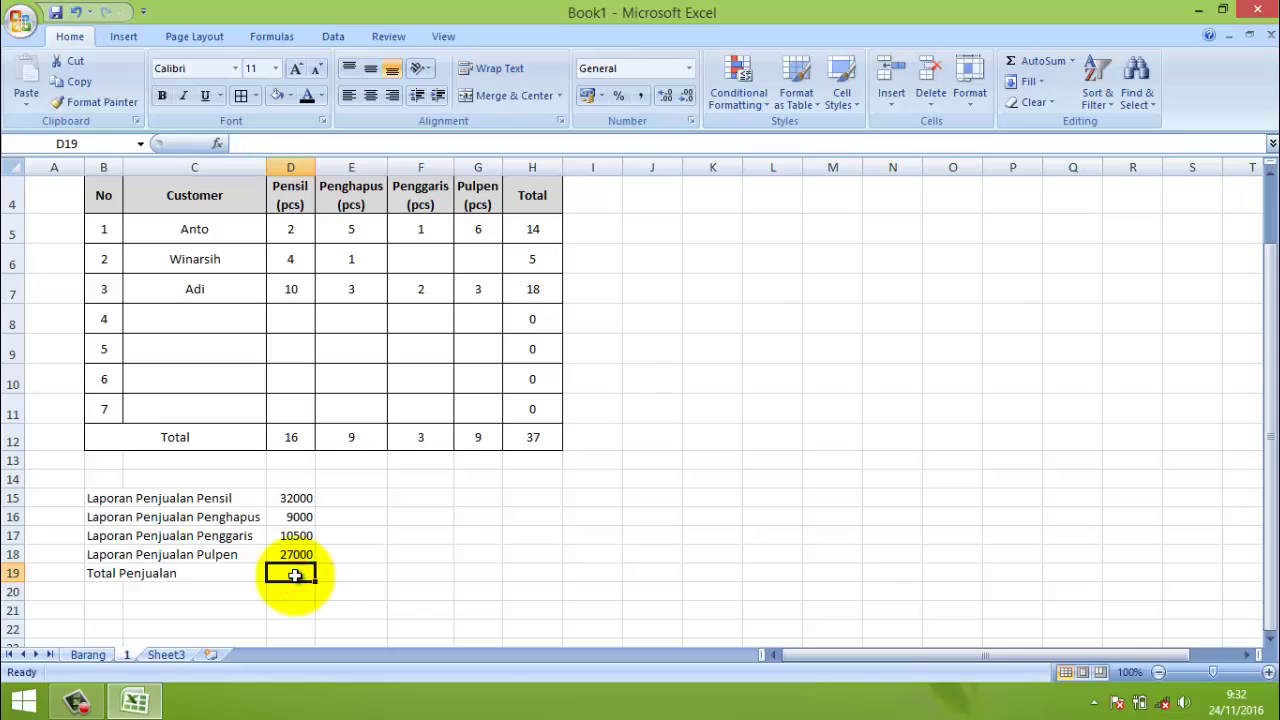
text(=(SUM)
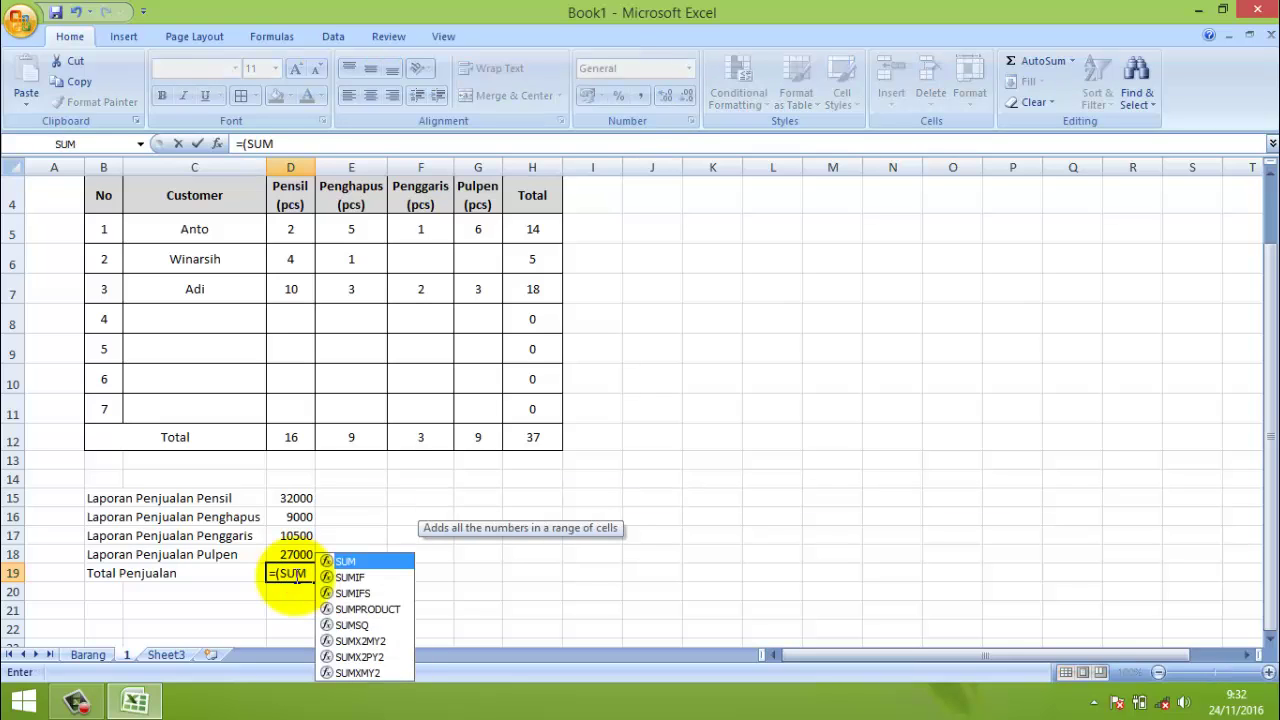
key(BackSpace)
key(BackSpace)
key(BackSpace)
key(BackSpace)
text(SUM)
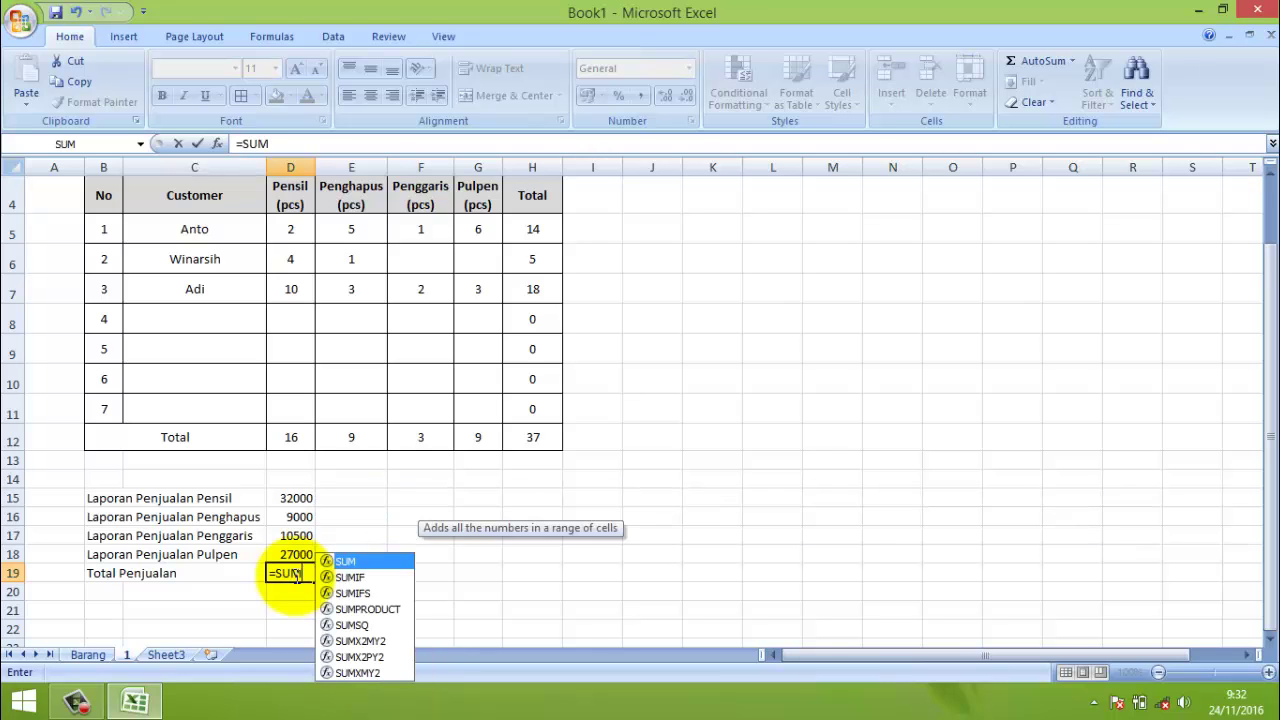
text(()
click(289, 497)
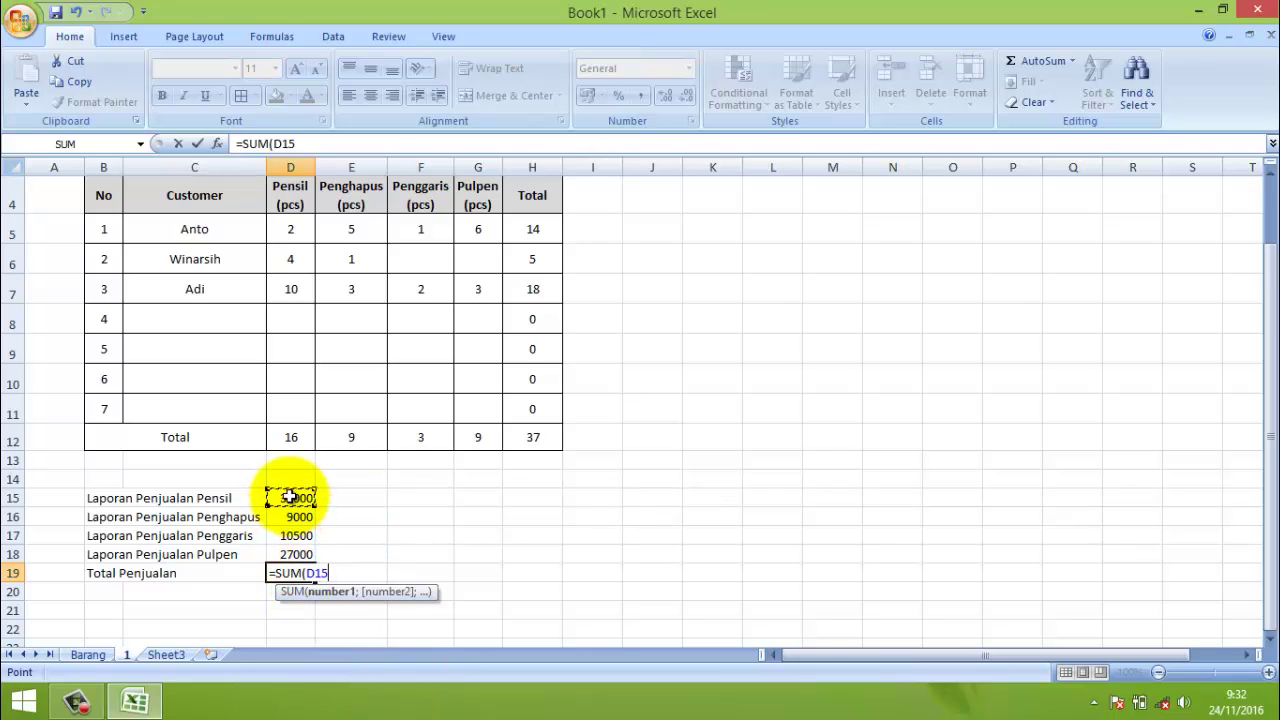
drag(289, 497, 297, 552)
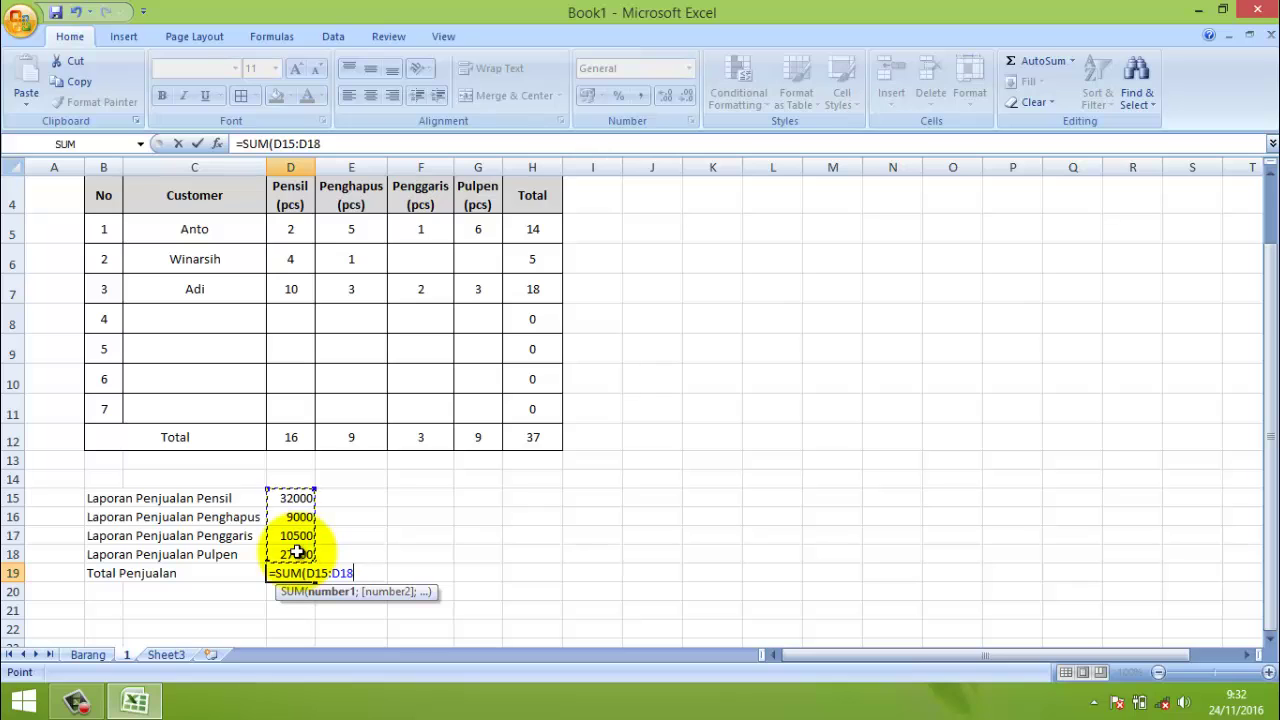
text())
key(Return)
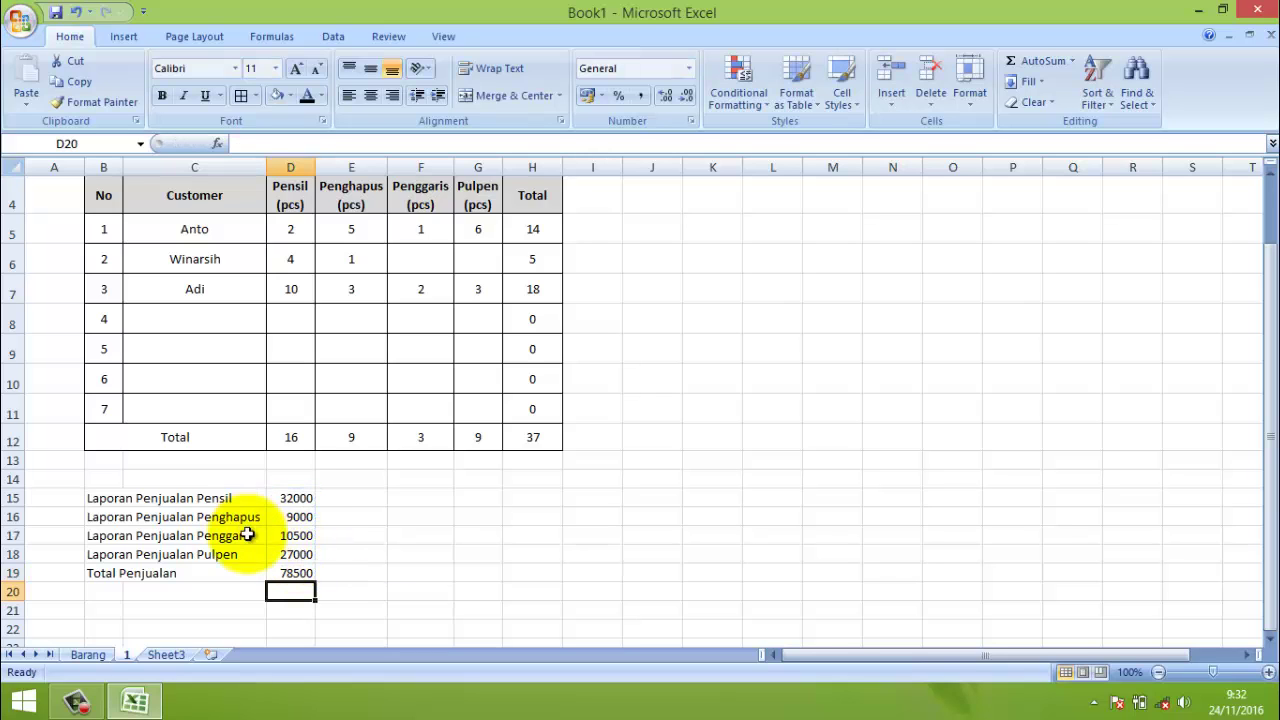
- Format the sales amounts in D15:D19 as Accounting and widen column D to fit them
click(290, 573)
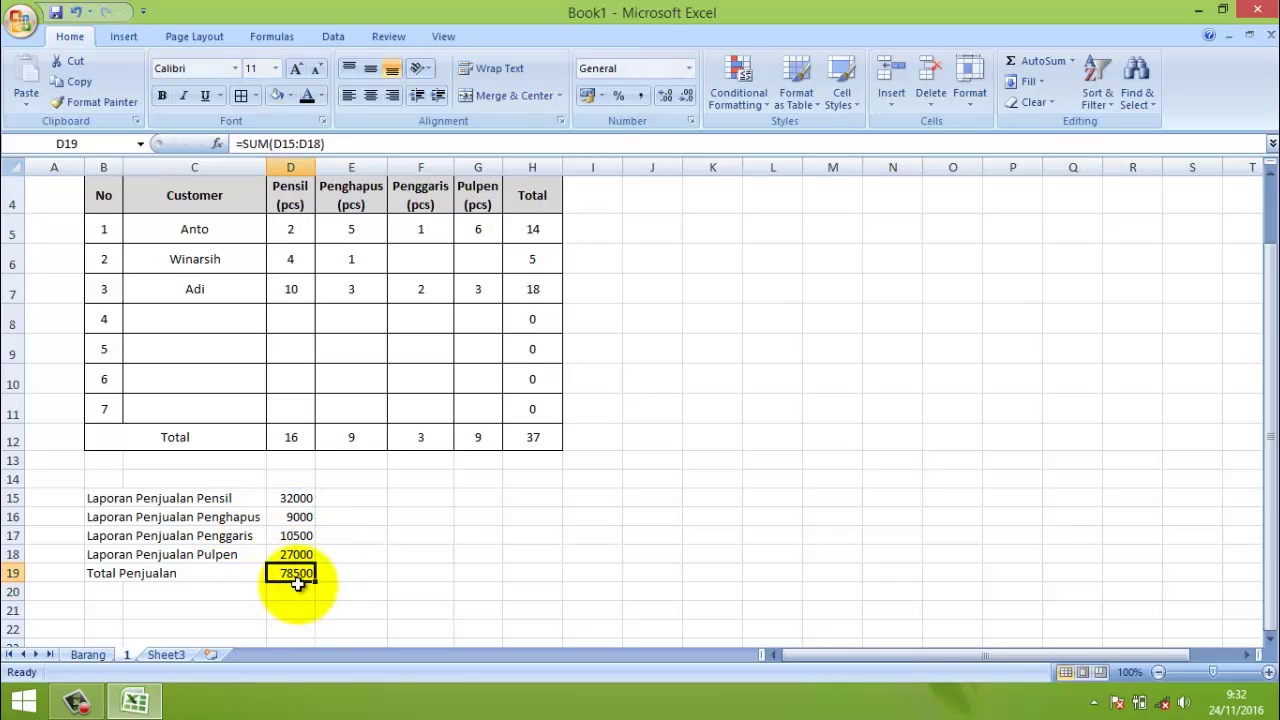
mouse_move(298, 500)
mouse_down()
mouse_move(297, 571)
mouse_move(304, 498)
mouse_up()
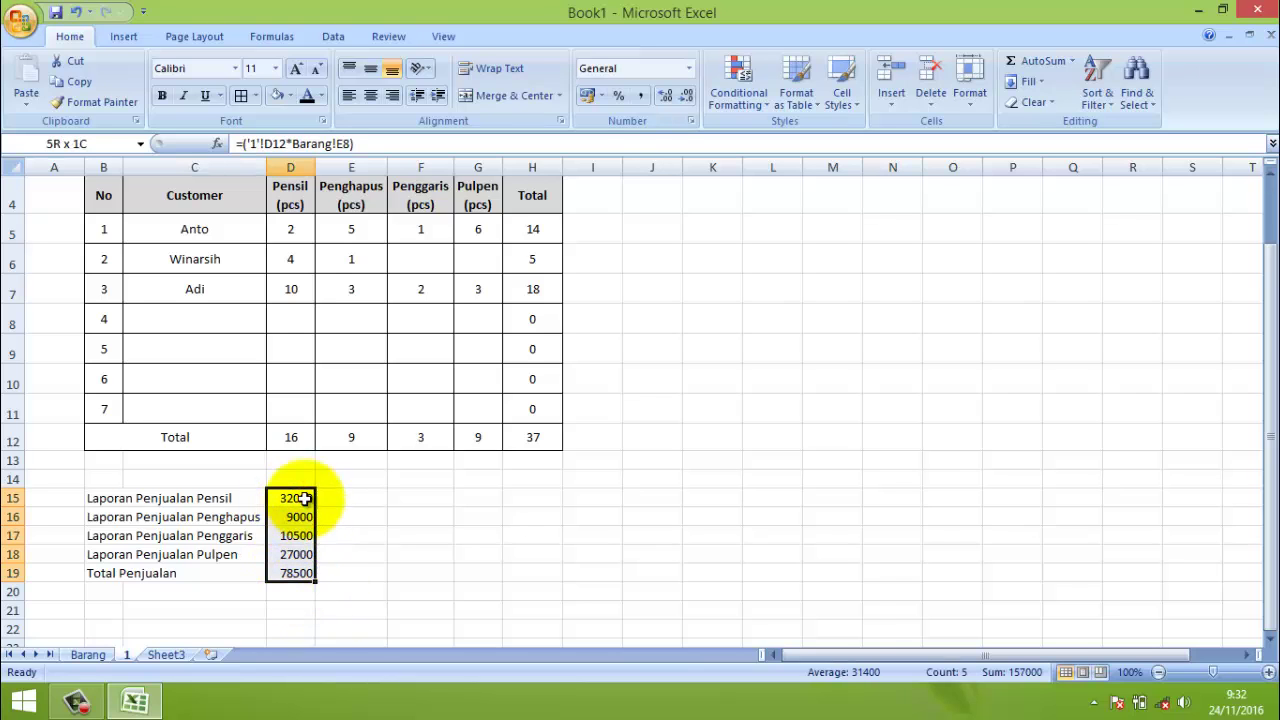
click(688, 68)
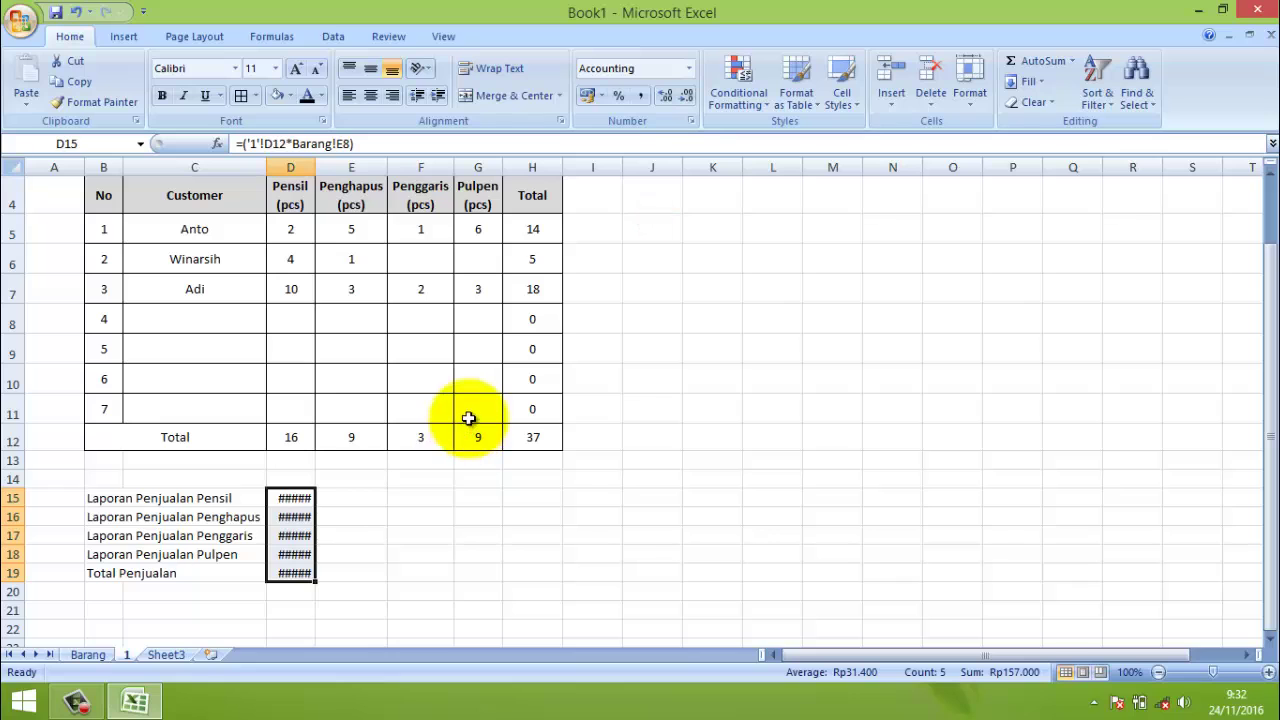
drag(316, 166, 348, 167)
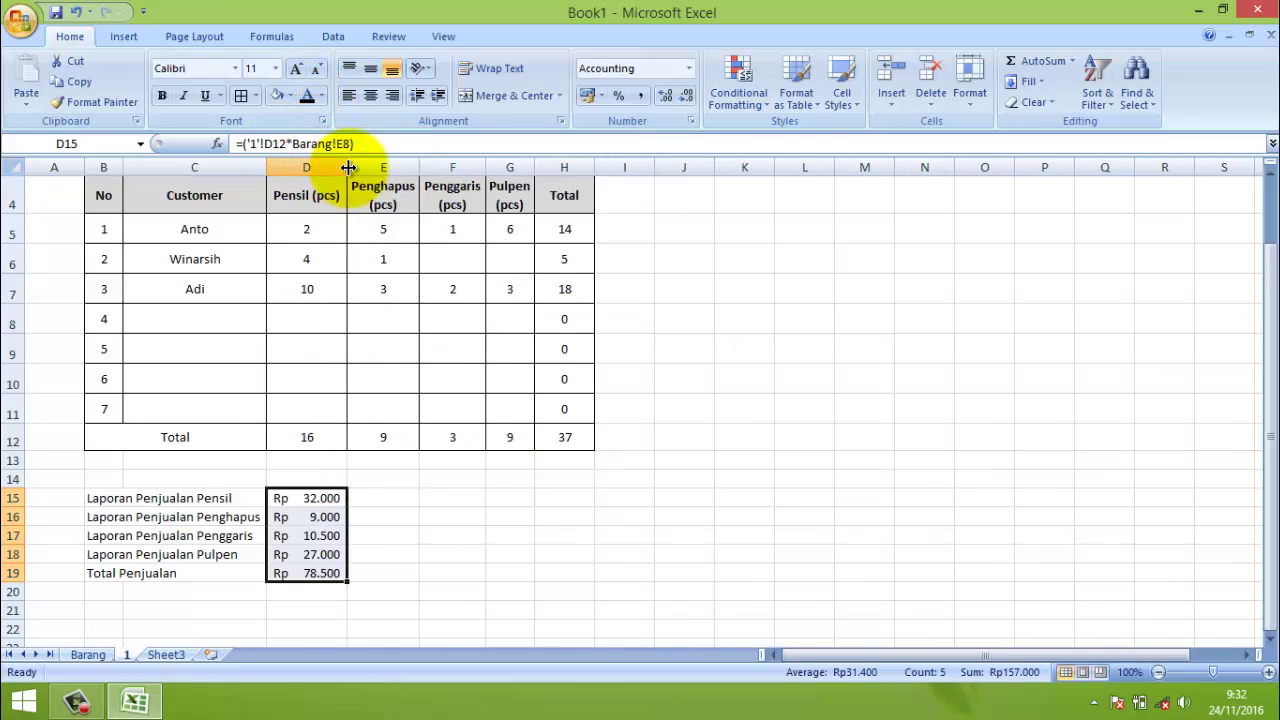
click(437, 538)
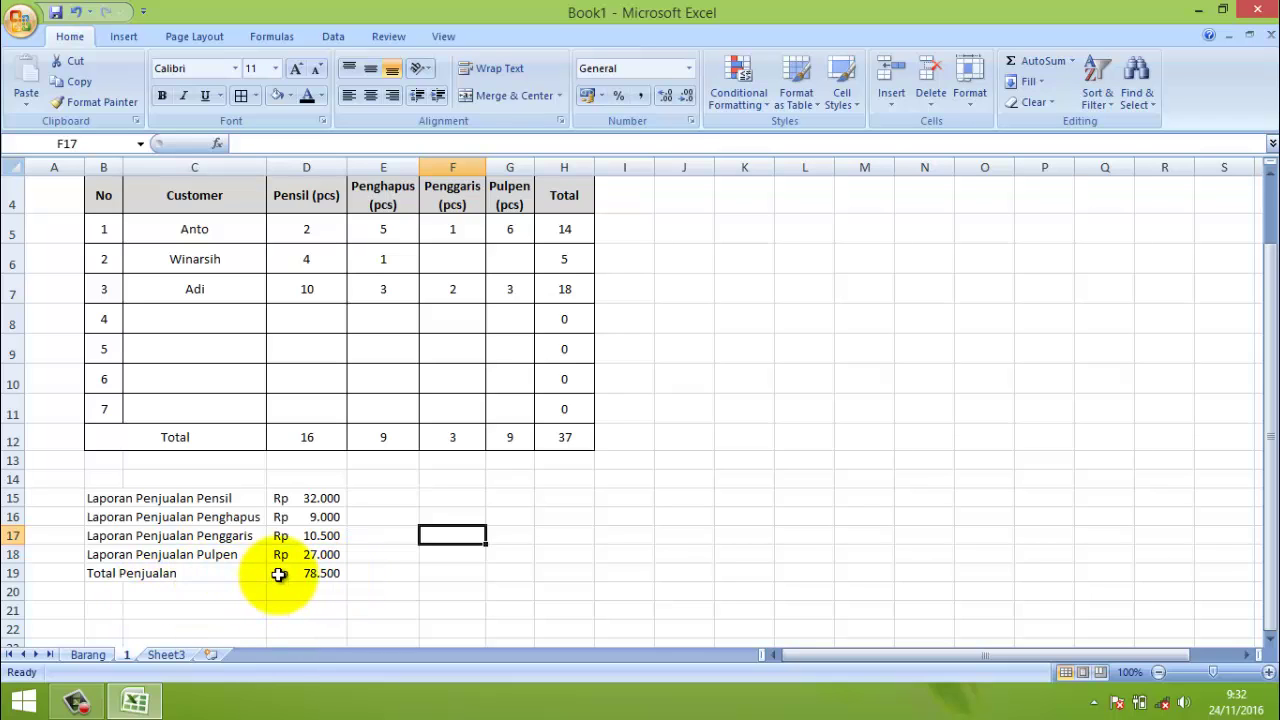
- Enter the label "Laporan Keuntungan Pensil" in F15, beside the sales report
click(450, 498)
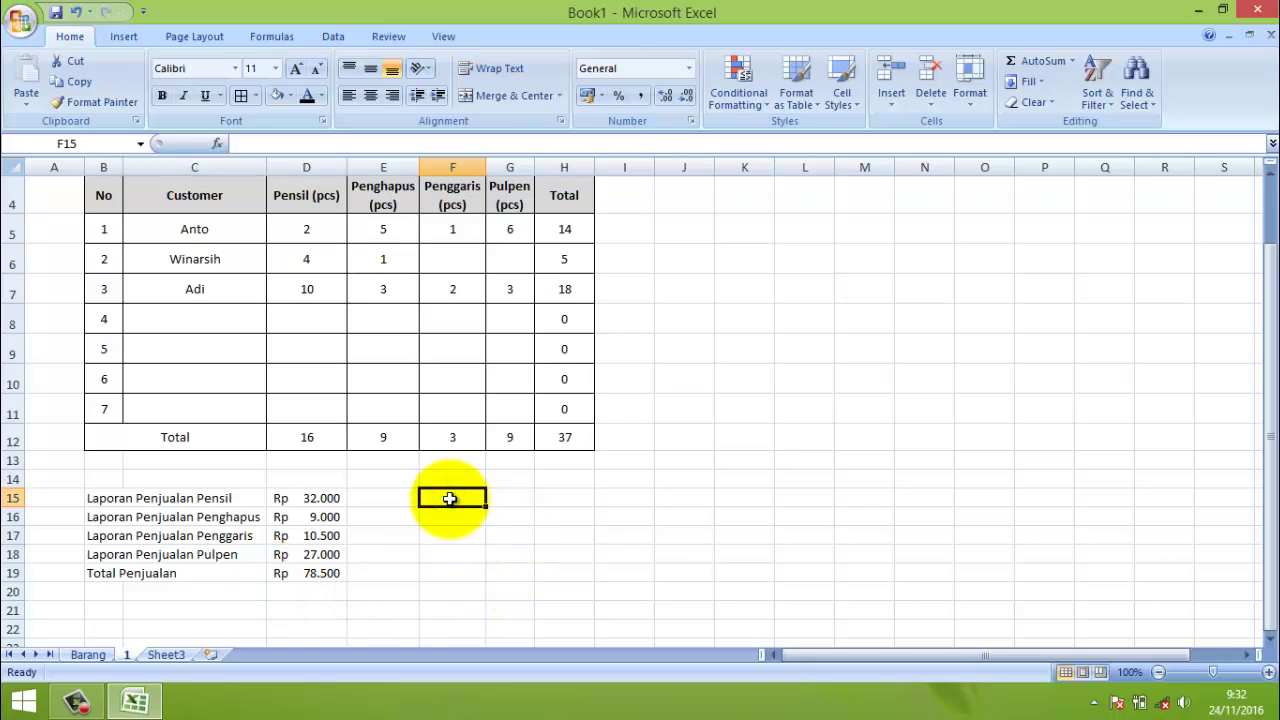
click(105, 591)
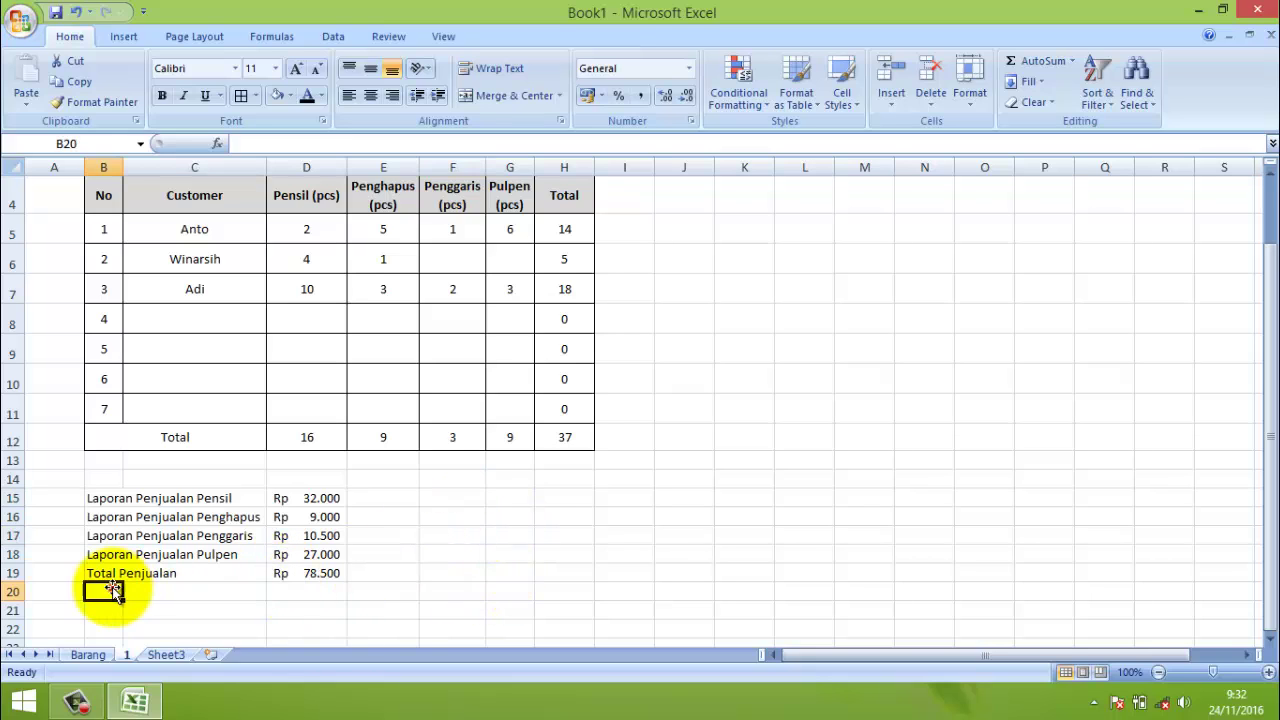
click(435, 500)
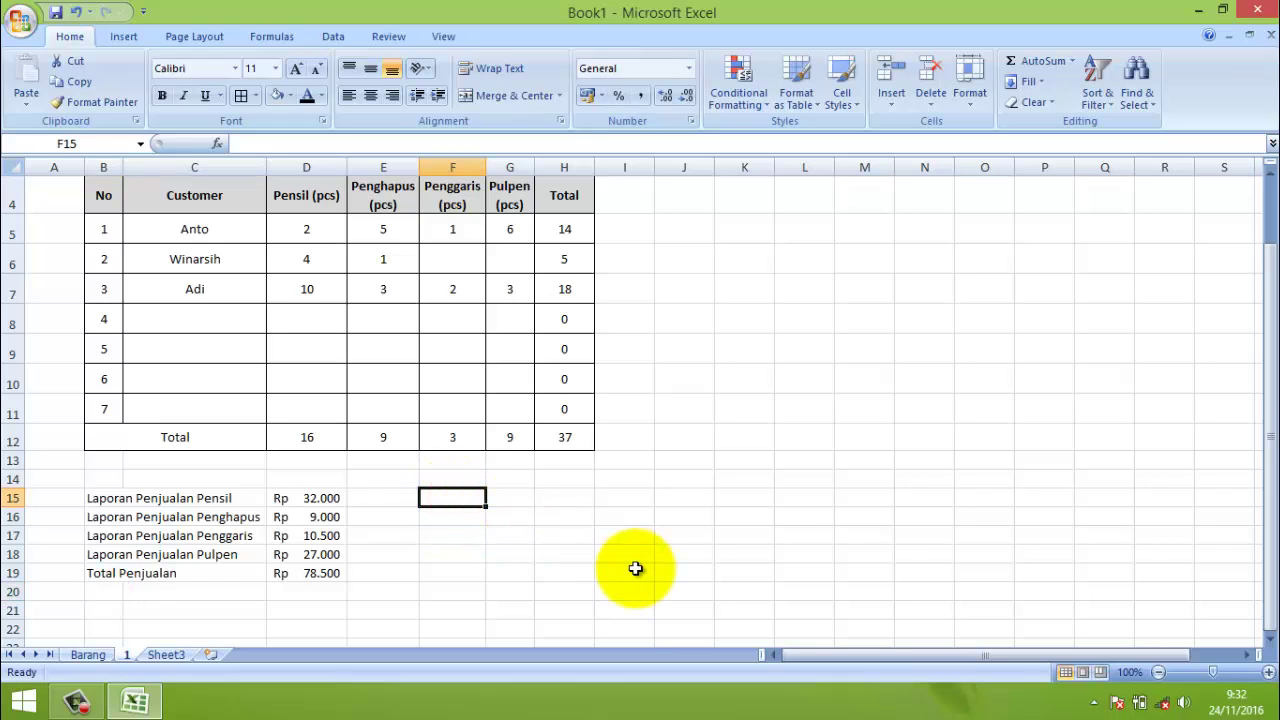
text(Laporan Keuntungan Pensil)
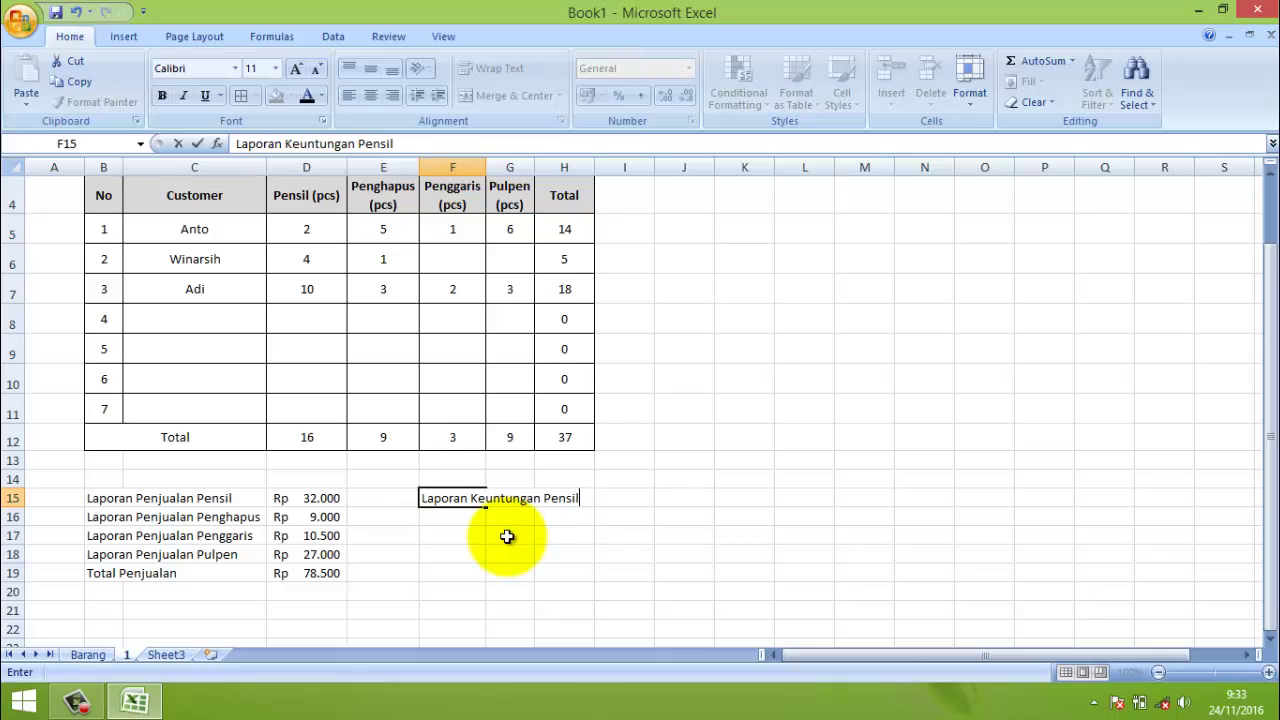
- Calculate the Pensil profit in I15 with the formula =(D12*Barang!F8), multiplying total pieces by the unit profit
click(621, 497)
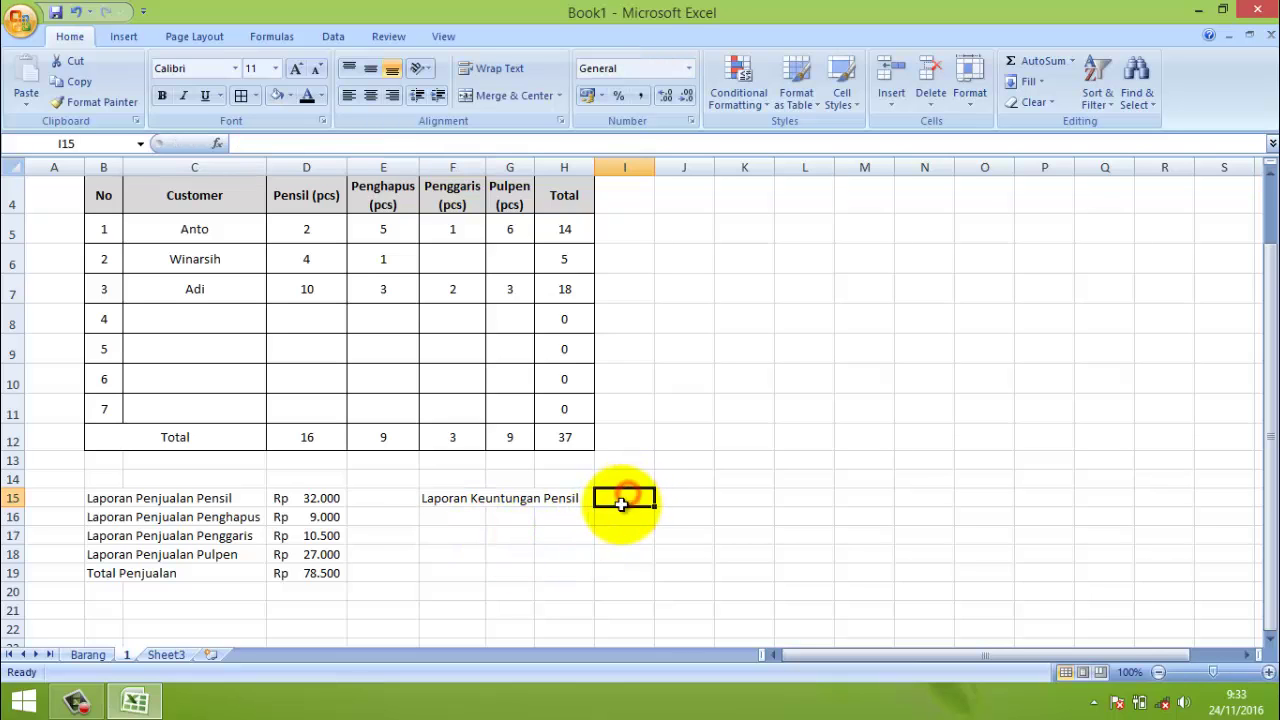
click(334, 437)
click(621, 500)
text(=()
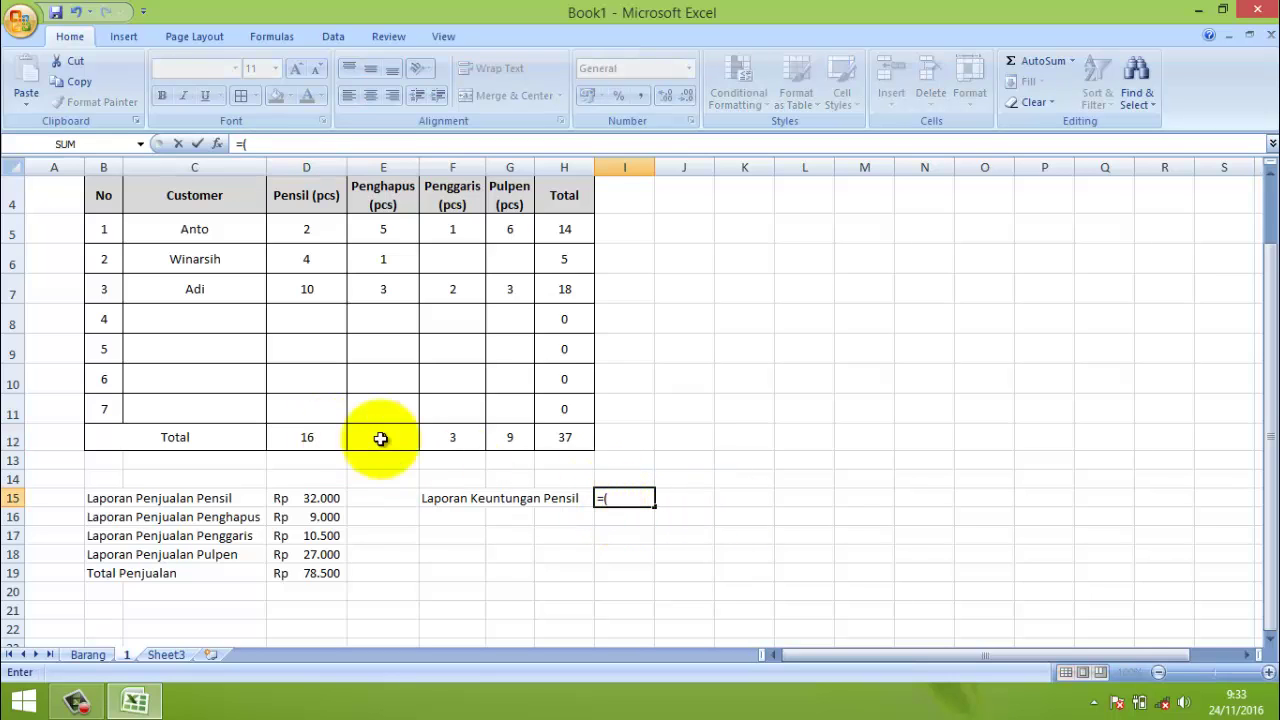
click(310, 437)
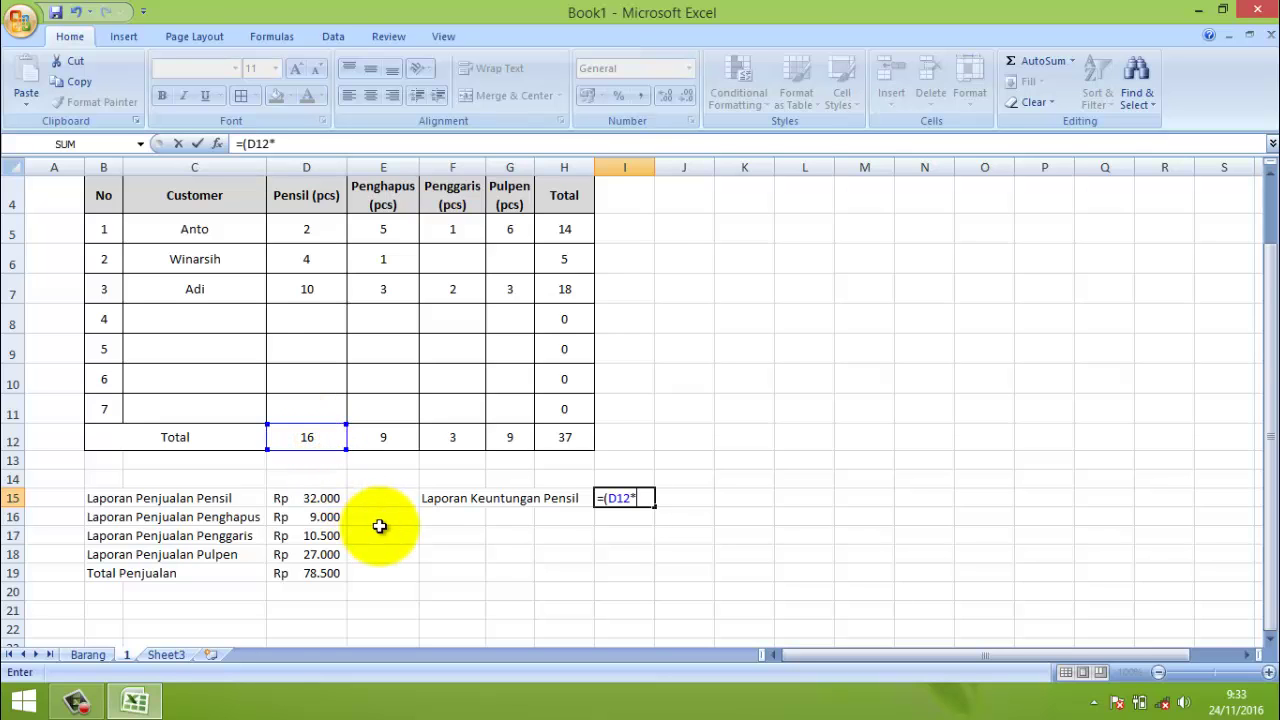
click(88, 654)
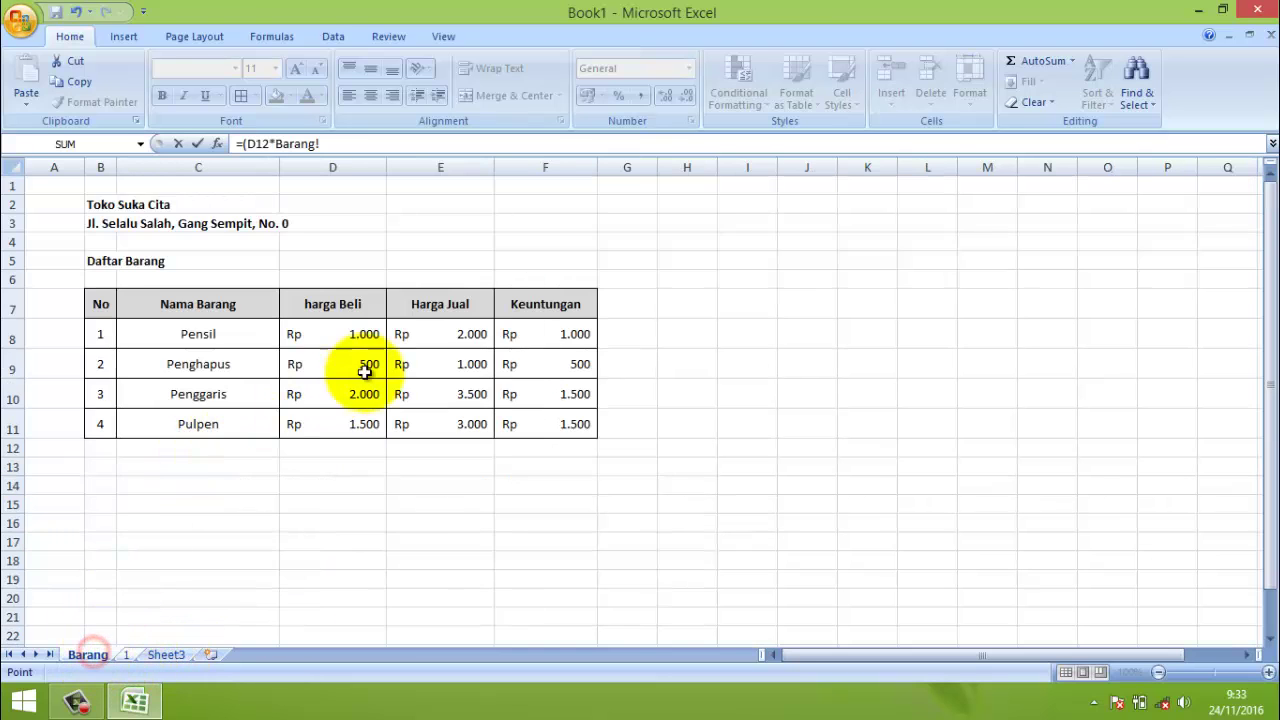
click(553, 335)
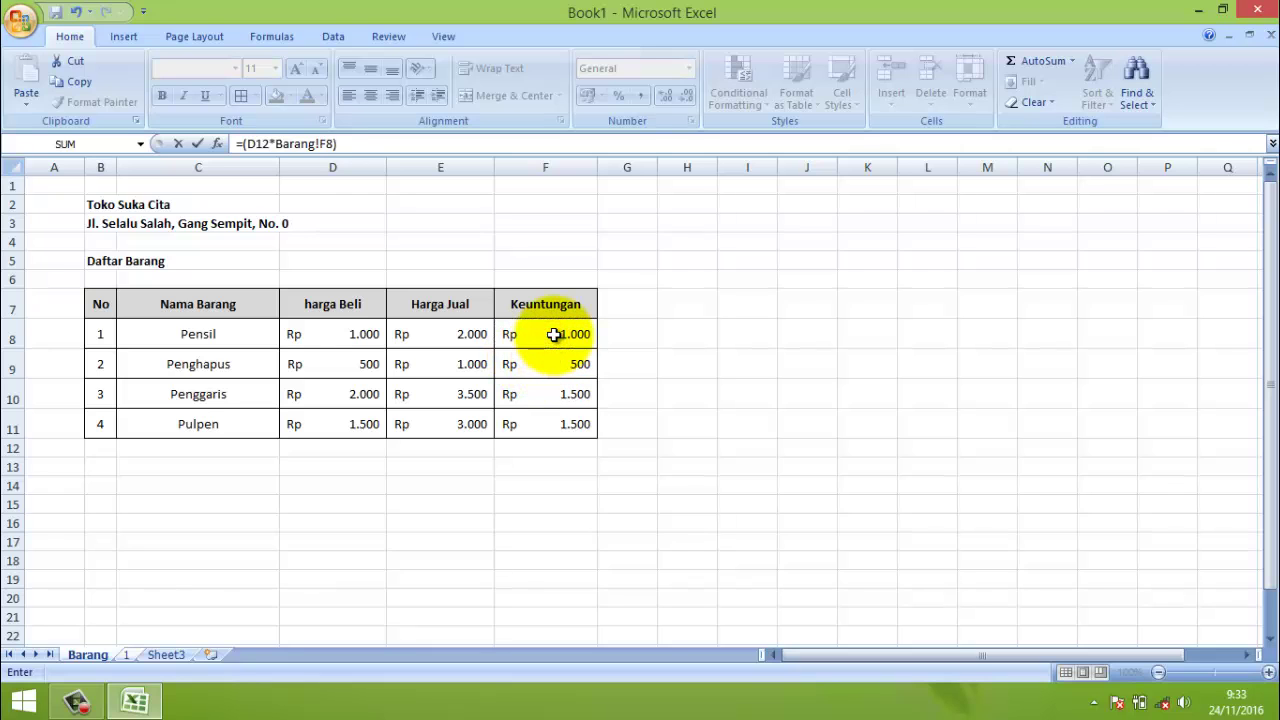
key(Return)
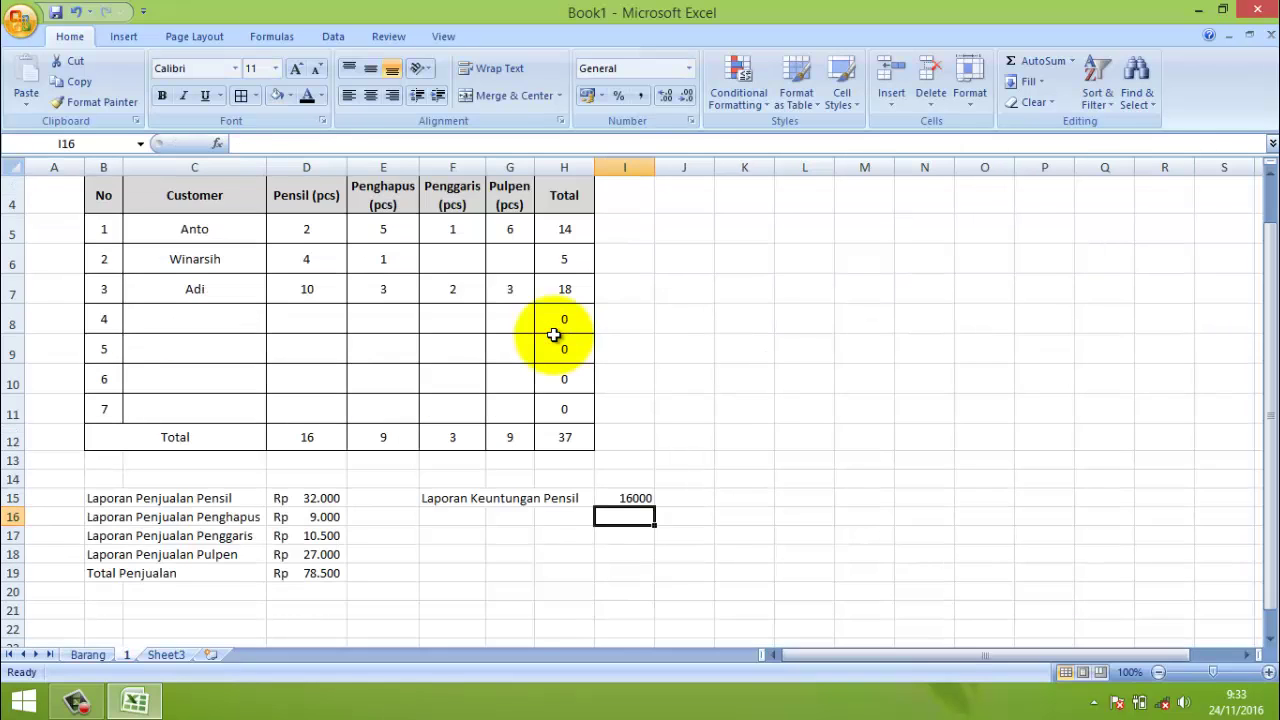
click(638, 498)
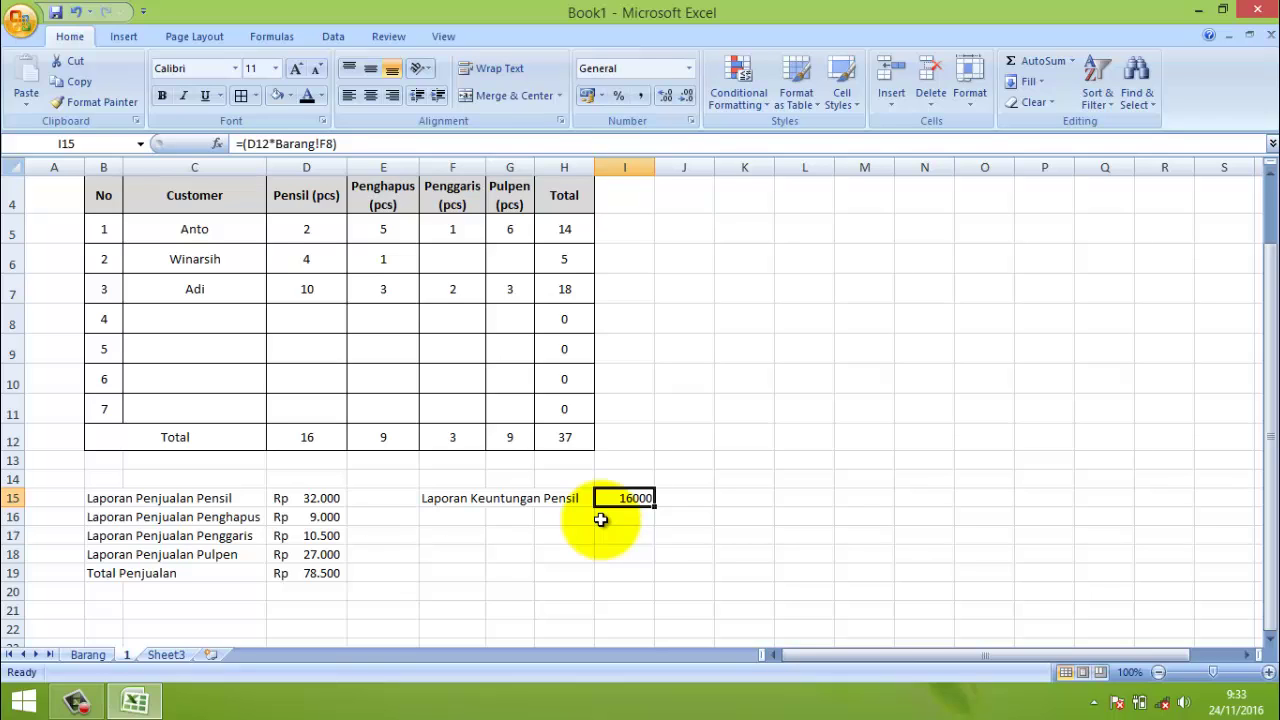
- Copy the profit label from F15 to F16 and change the copy to "Laporan Keuntungan Penghapus"
click(450, 512)
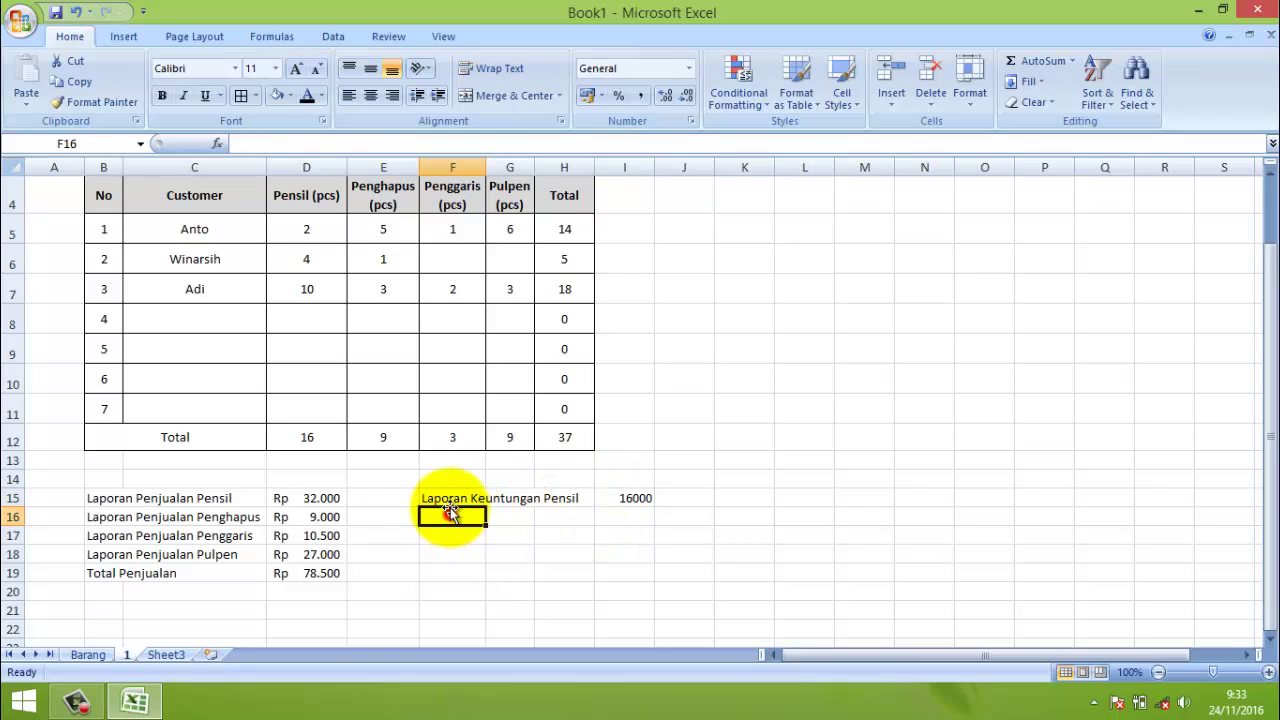
click(438, 496)
key(ctrl+c)
click(440, 516)
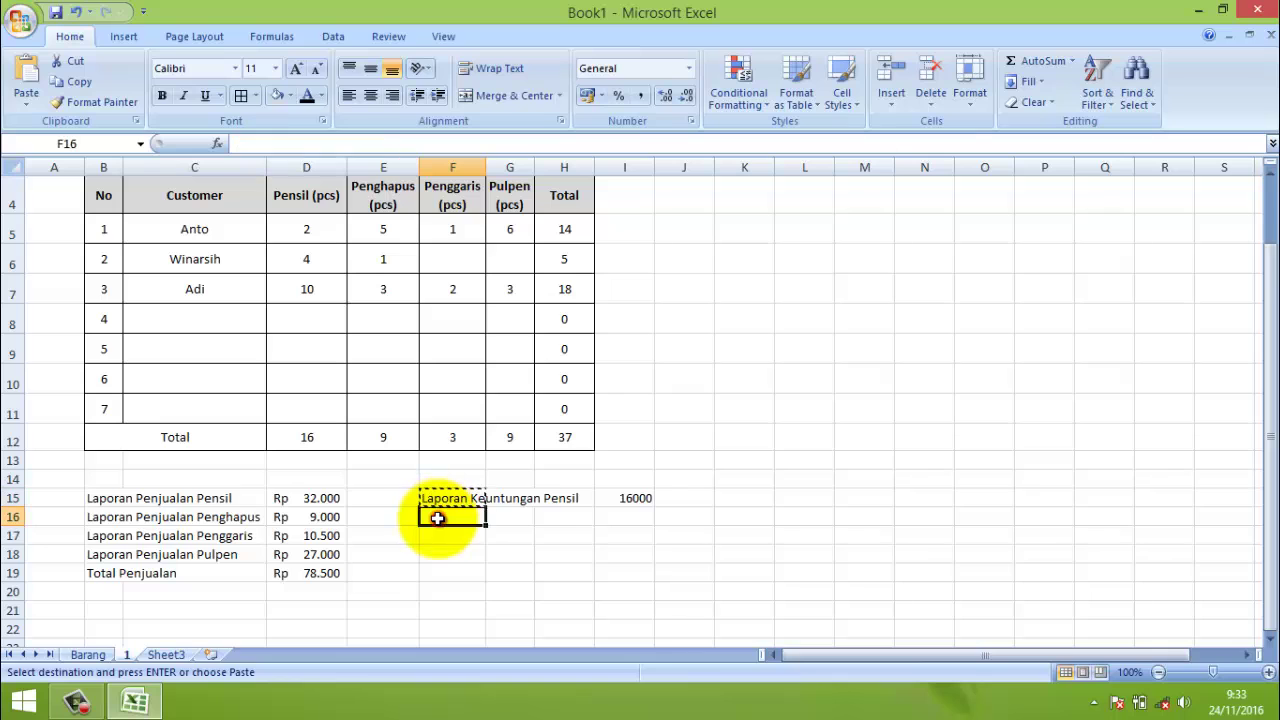
key(ctrl+v)
double_click(437, 516)
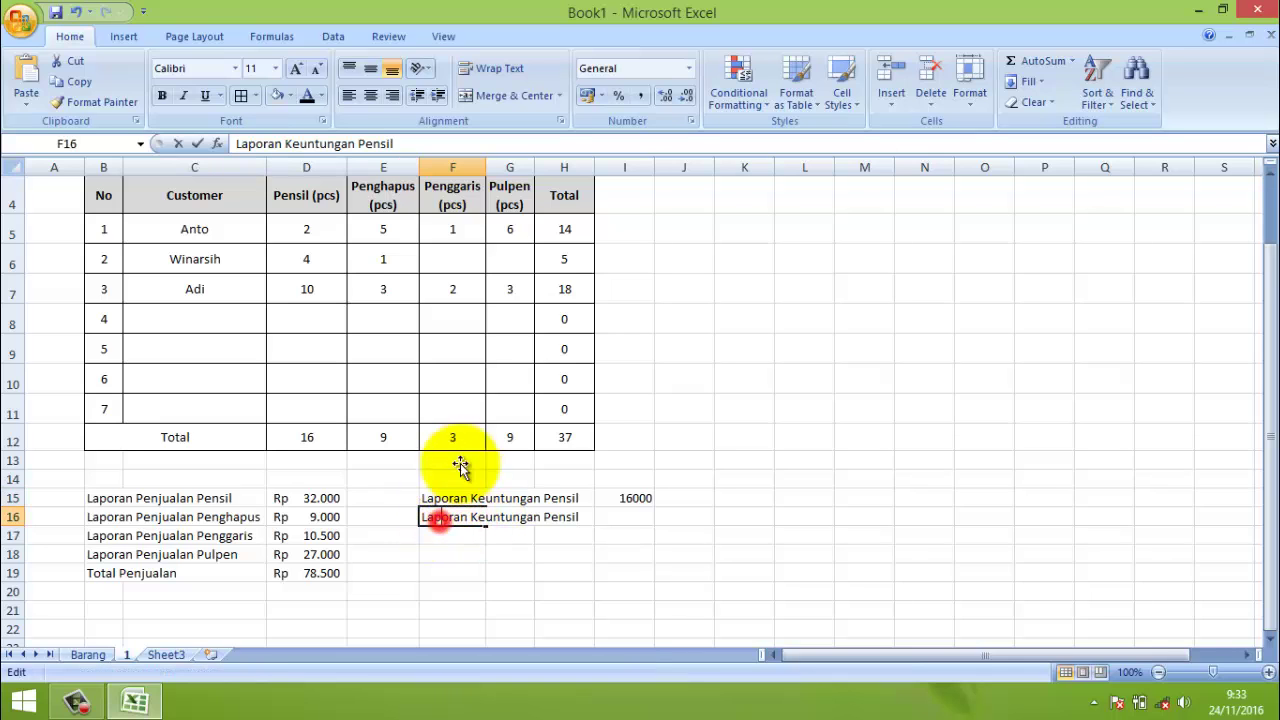
double_click(398, 143)
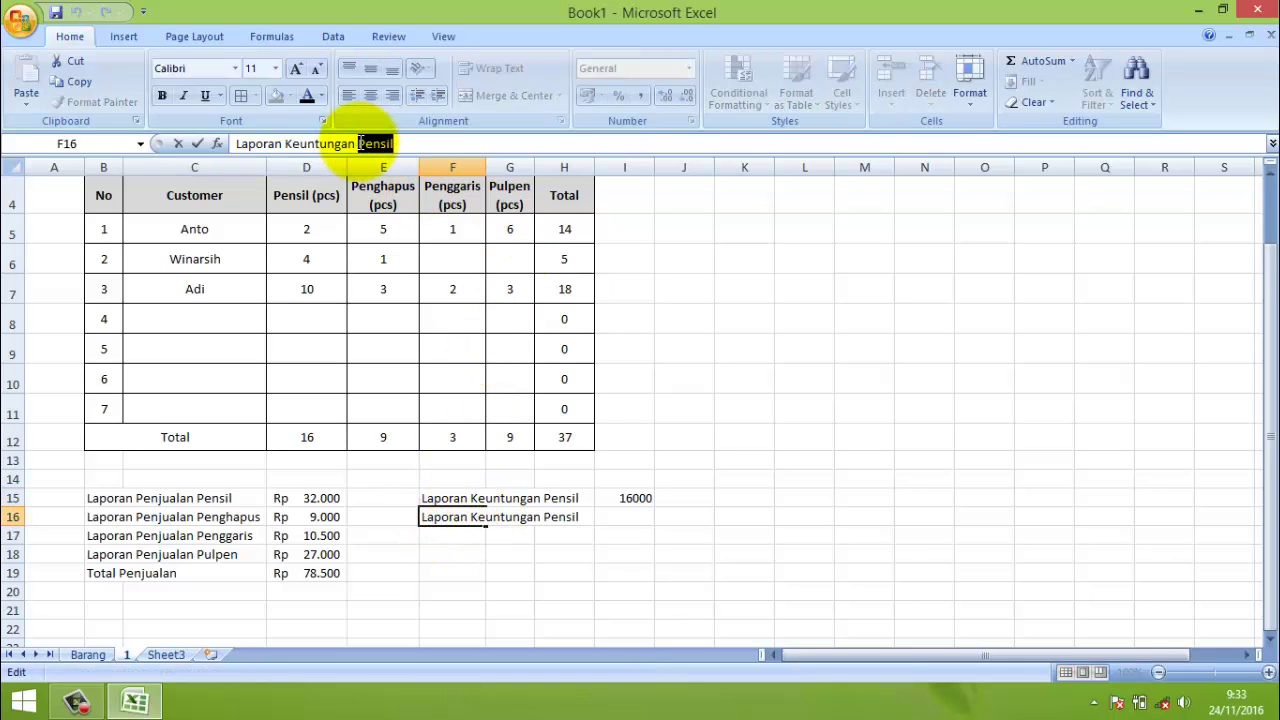
text(Pe)
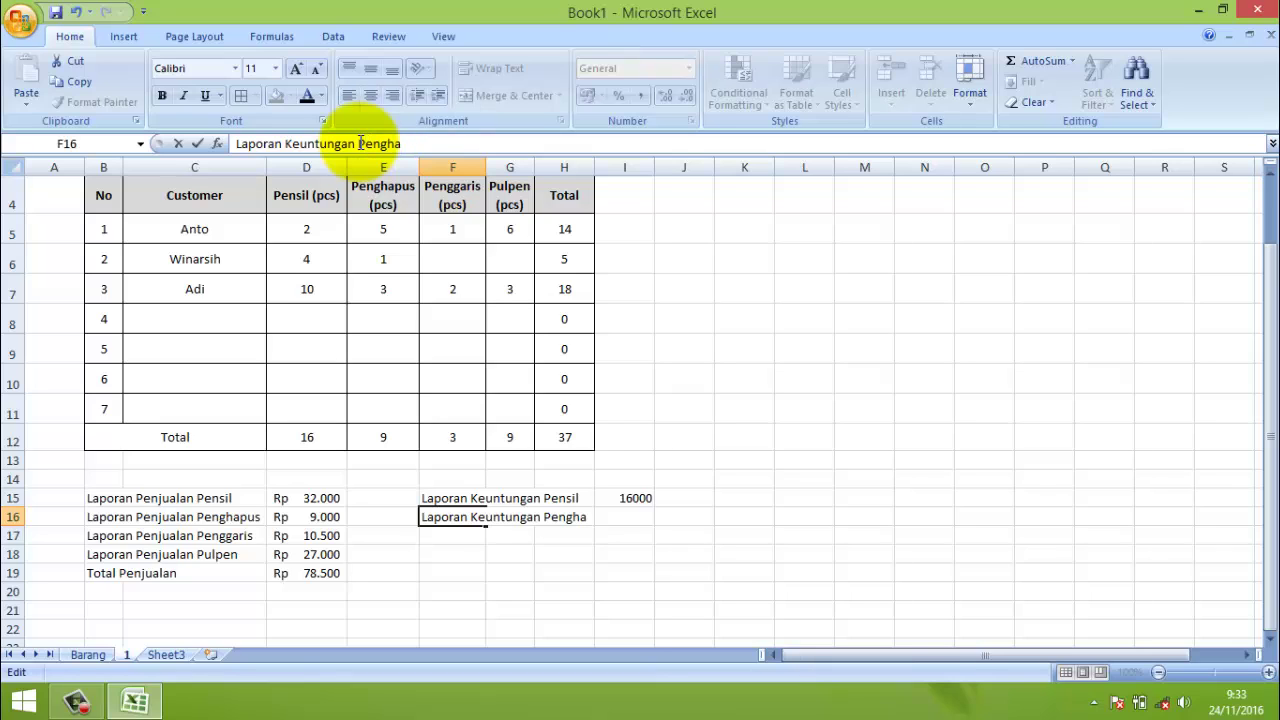
click(447, 526)
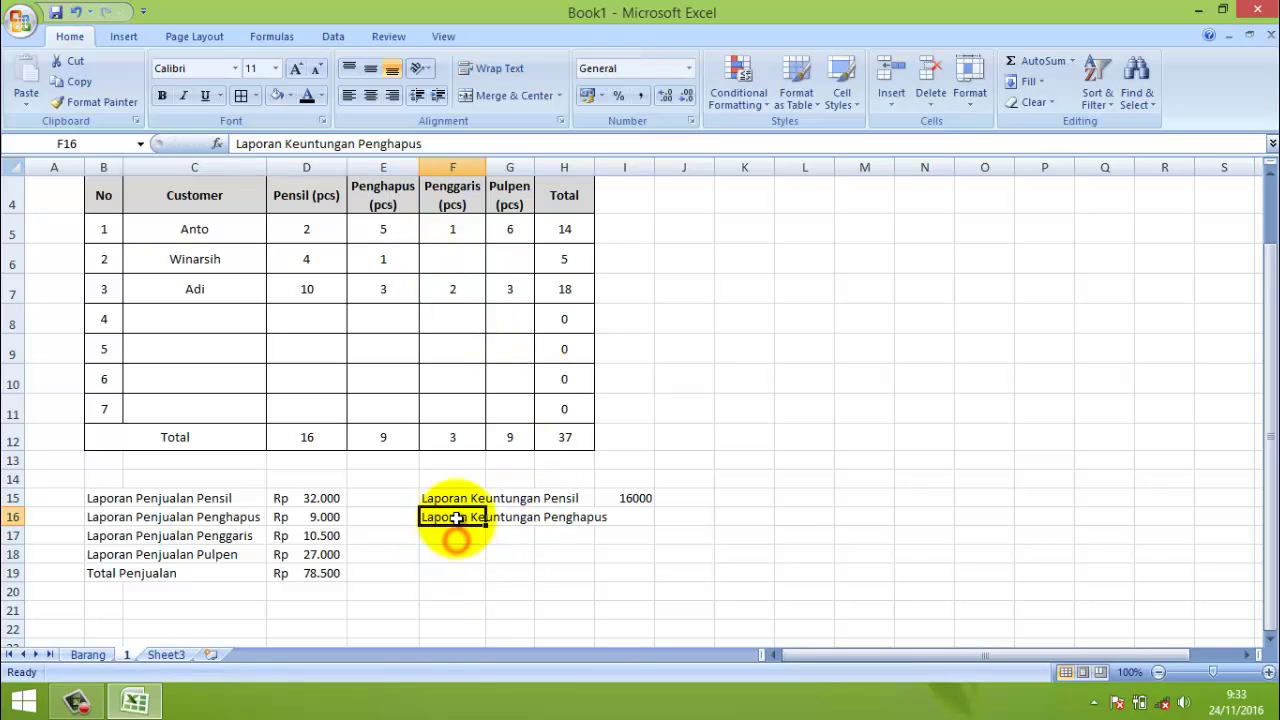
- Copy the Penghapus profit label from F16 into F17 and F18
key(ctrl+c)
click(443, 537)
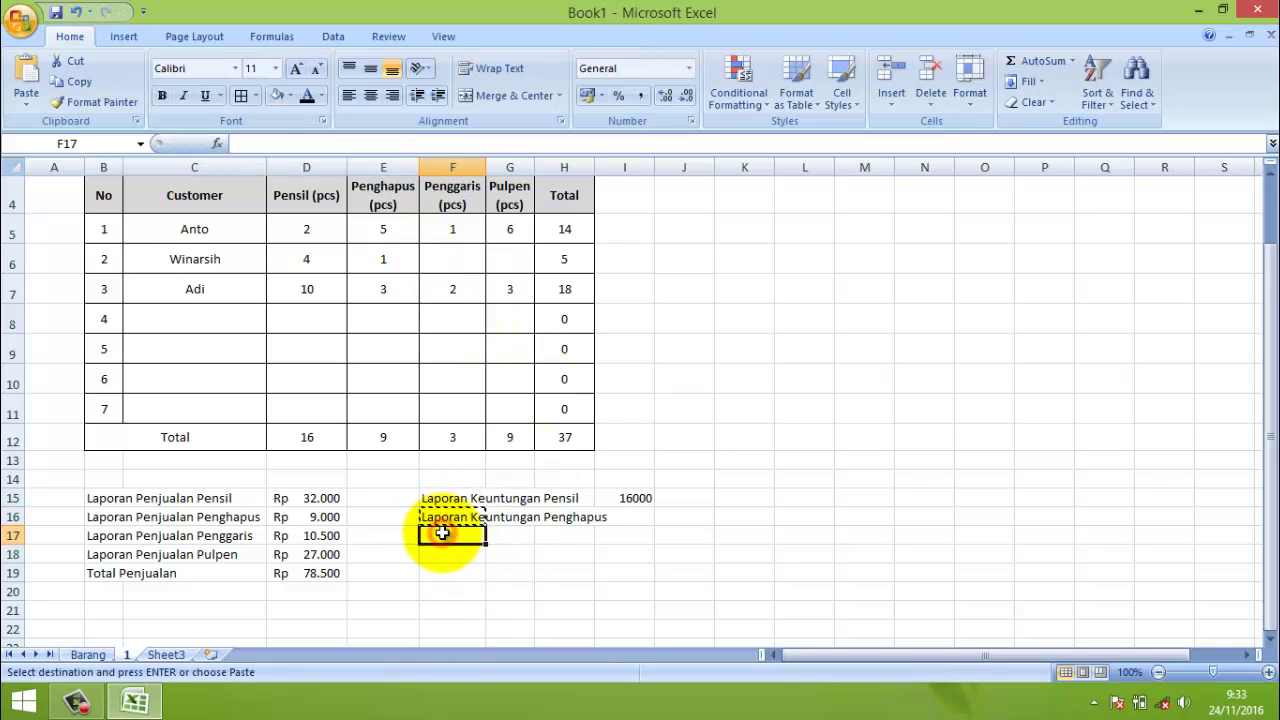
key(ctrl+v)
click(443, 556)
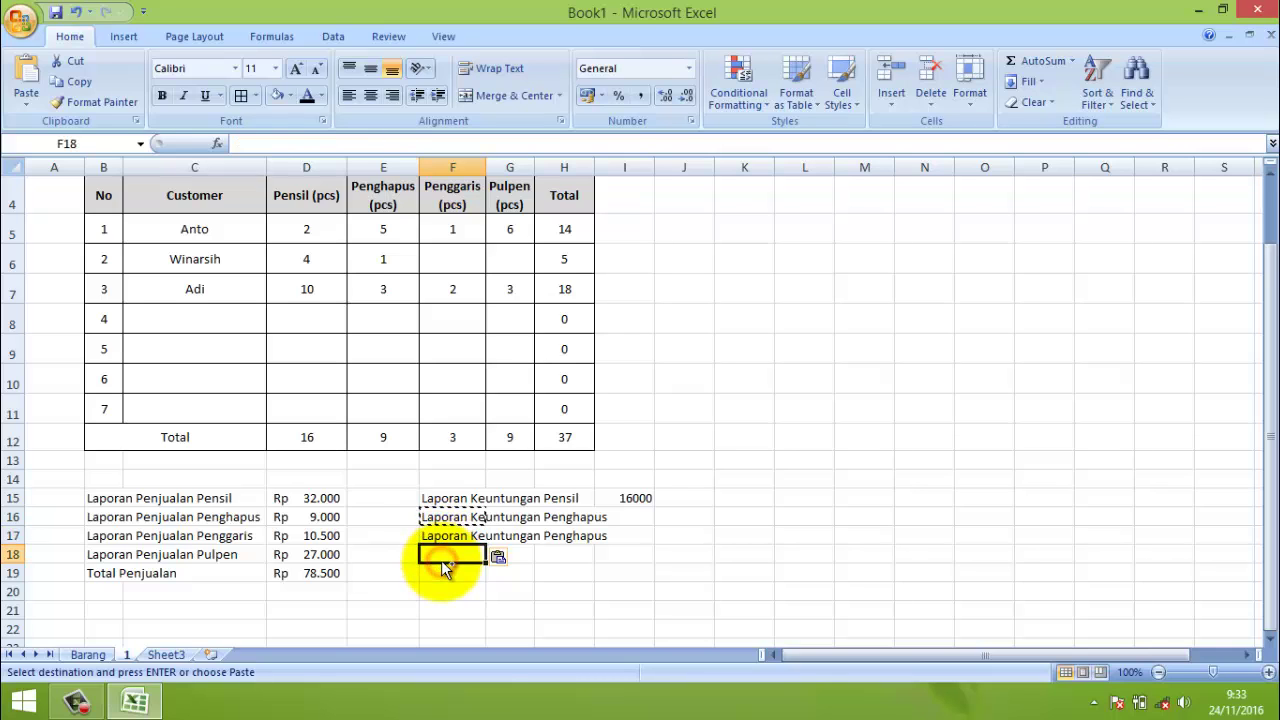
key(ctrl+v)
- Change the copied label in F17 to "Laporan Keuntungan Penggaris"
click(436, 537)
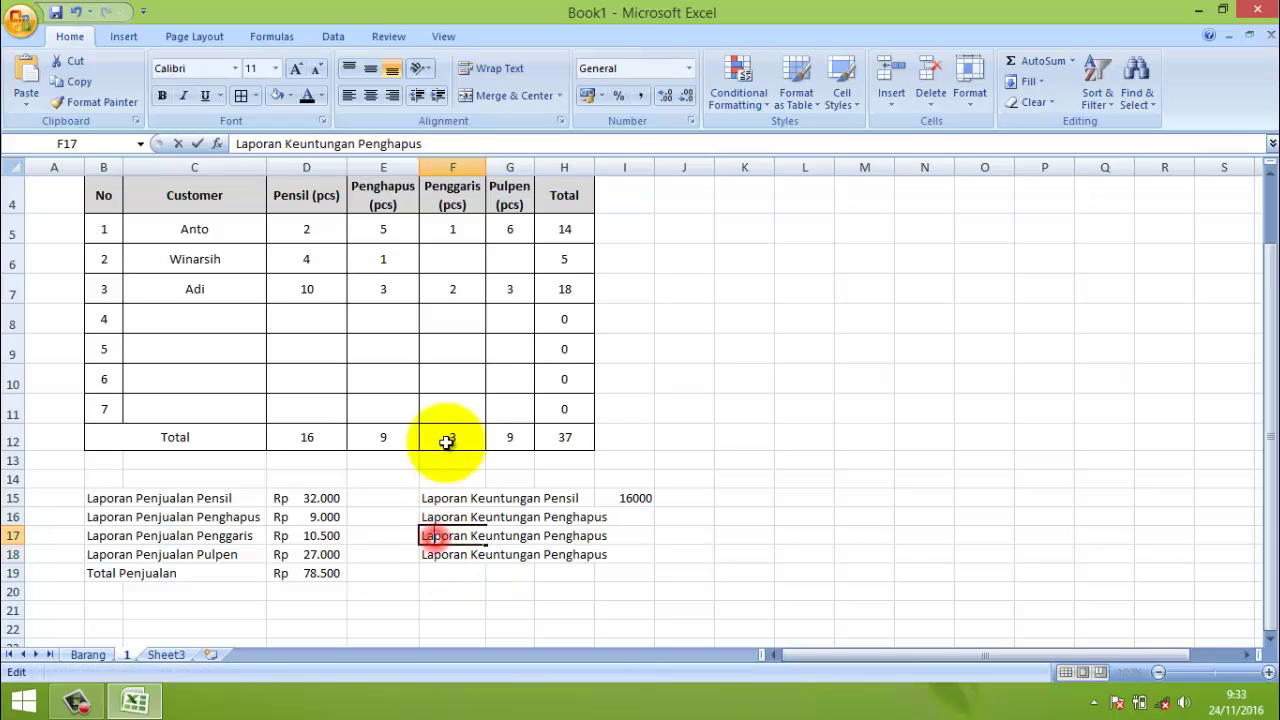
triple_click(425, 140)
drag(424, 143, 372, 143)
text(nggari)
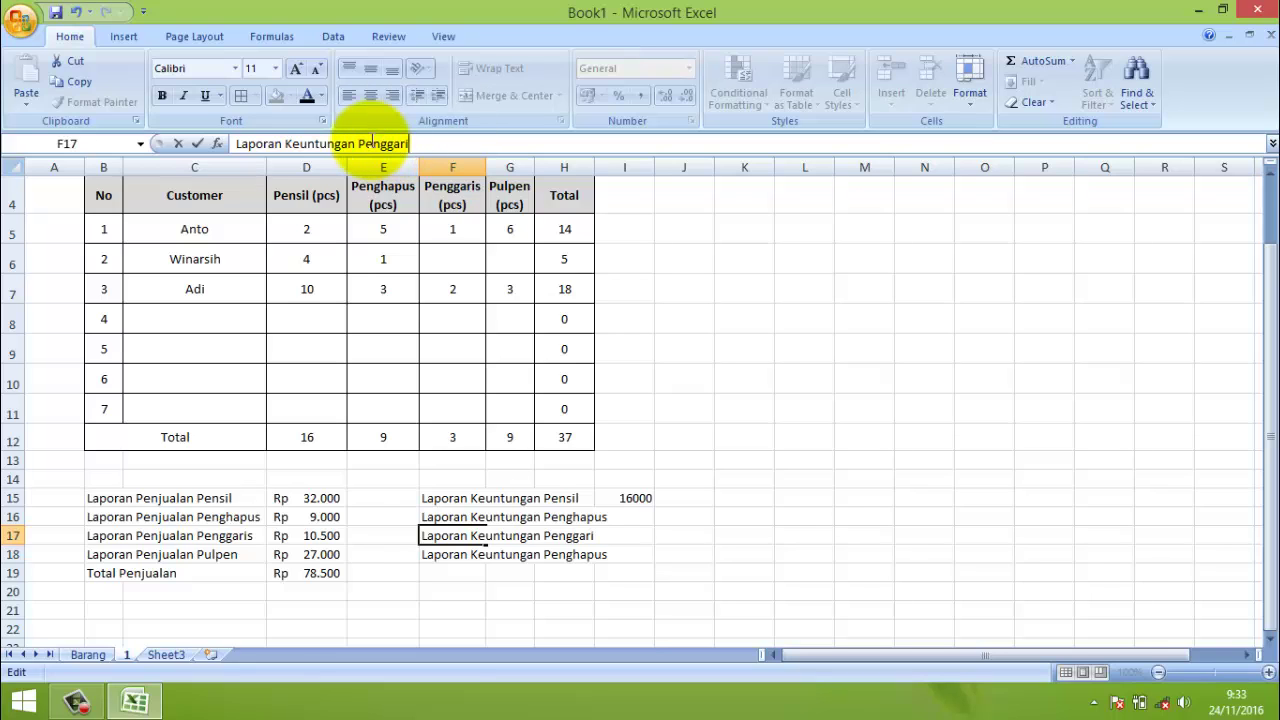
- Change the copied label in F18 to "Laporan Keuntungan Pulpen"
click(445, 556)
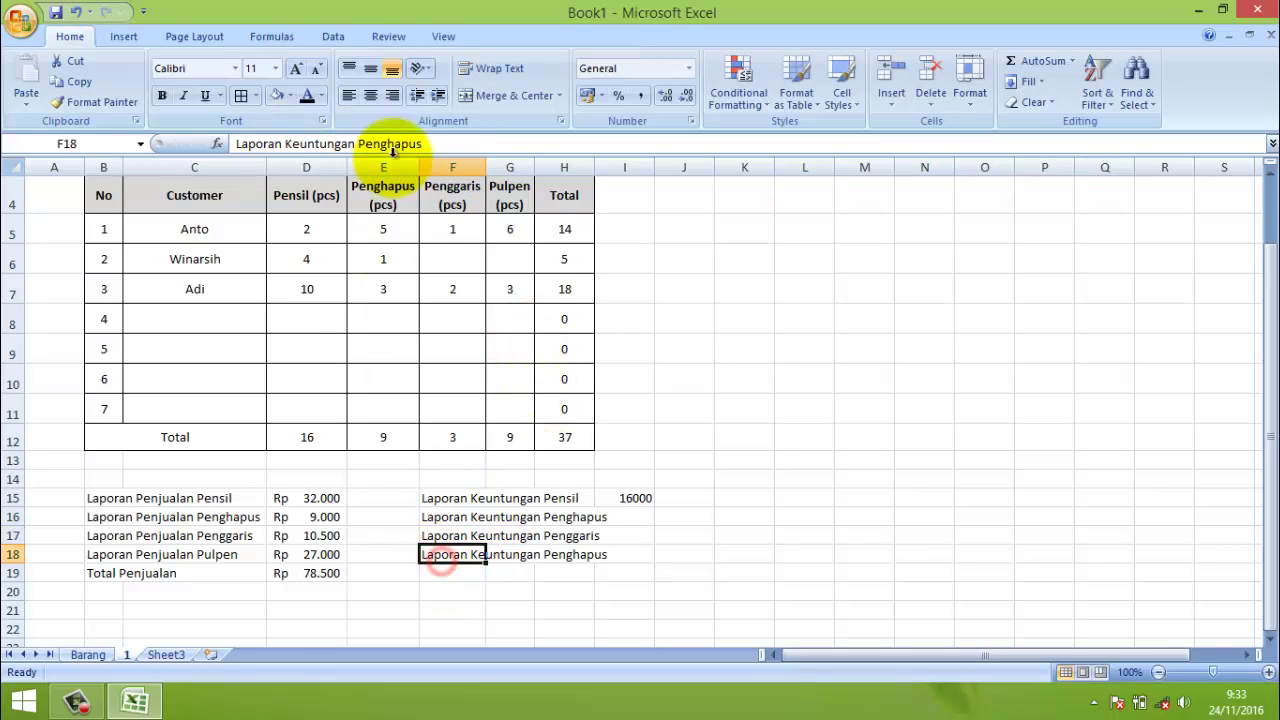
drag(424, 143, 359, 143)
text(Pu)
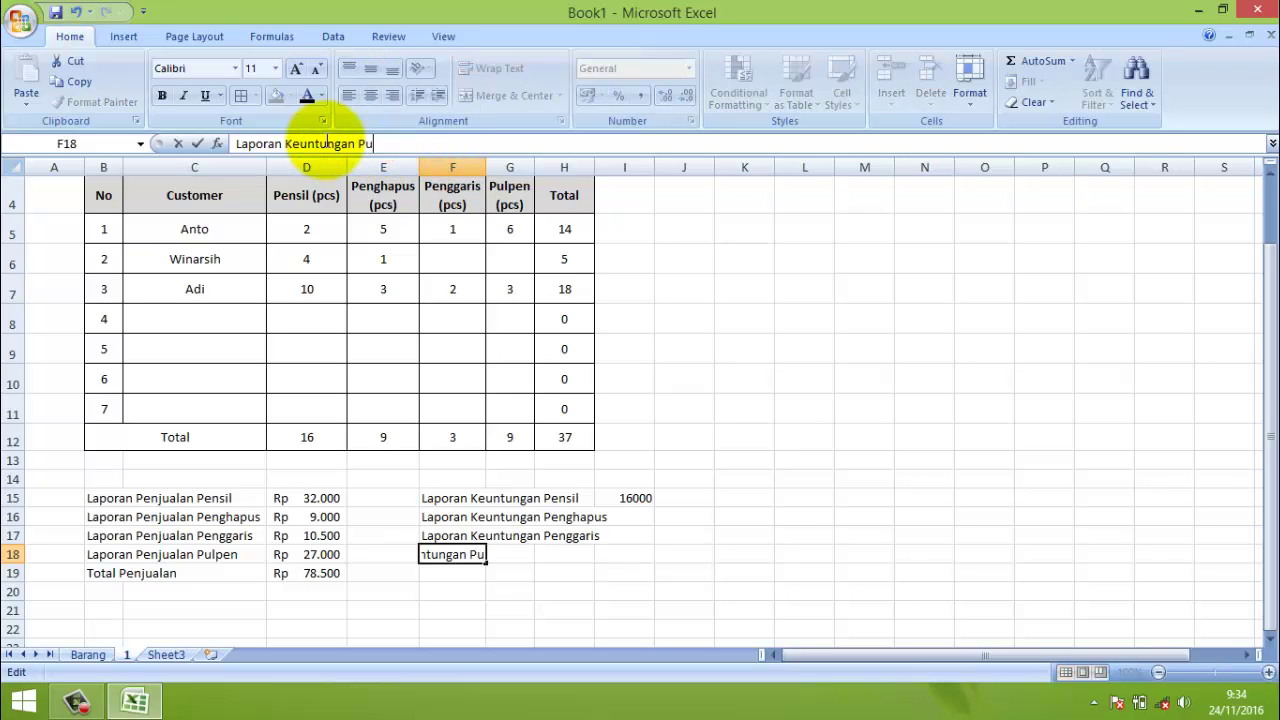
text(lpen)
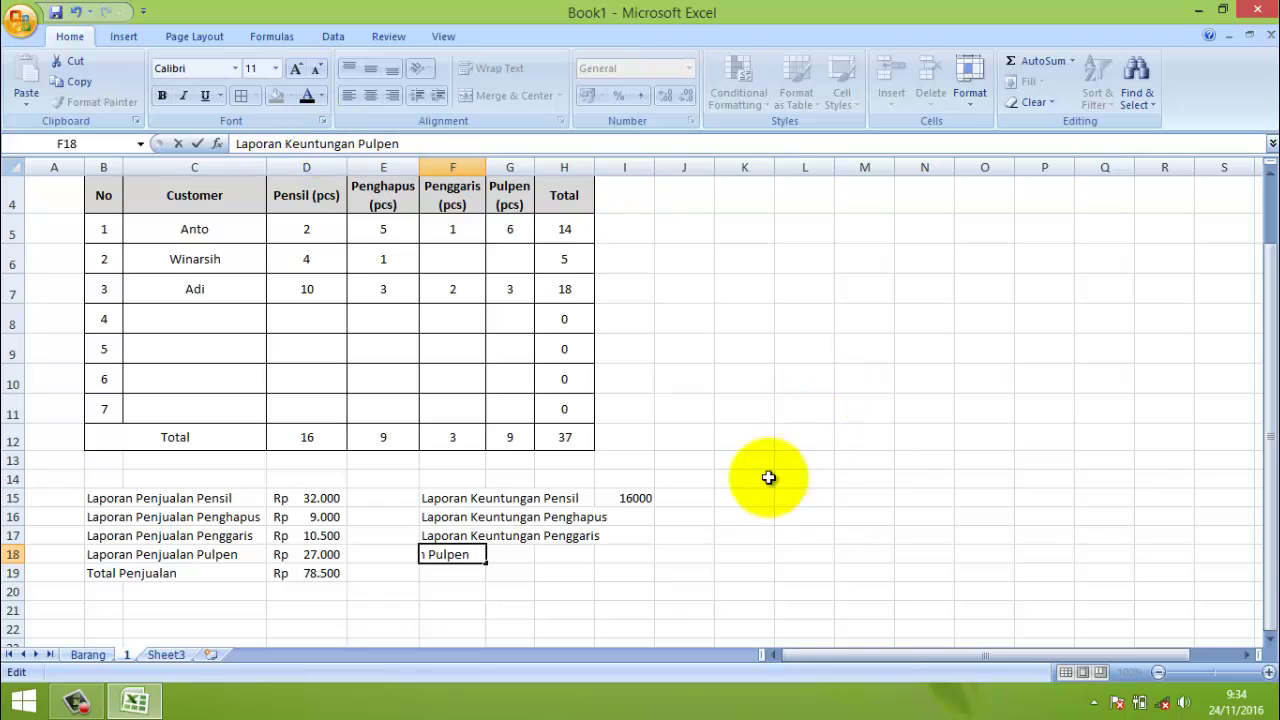
click(744, 479)
- Calculate the Penghapus profit in I16 with the formula =(E12*Barang!F9), multiplying total pieces by the unit profit
click(640, 519)
text(=)
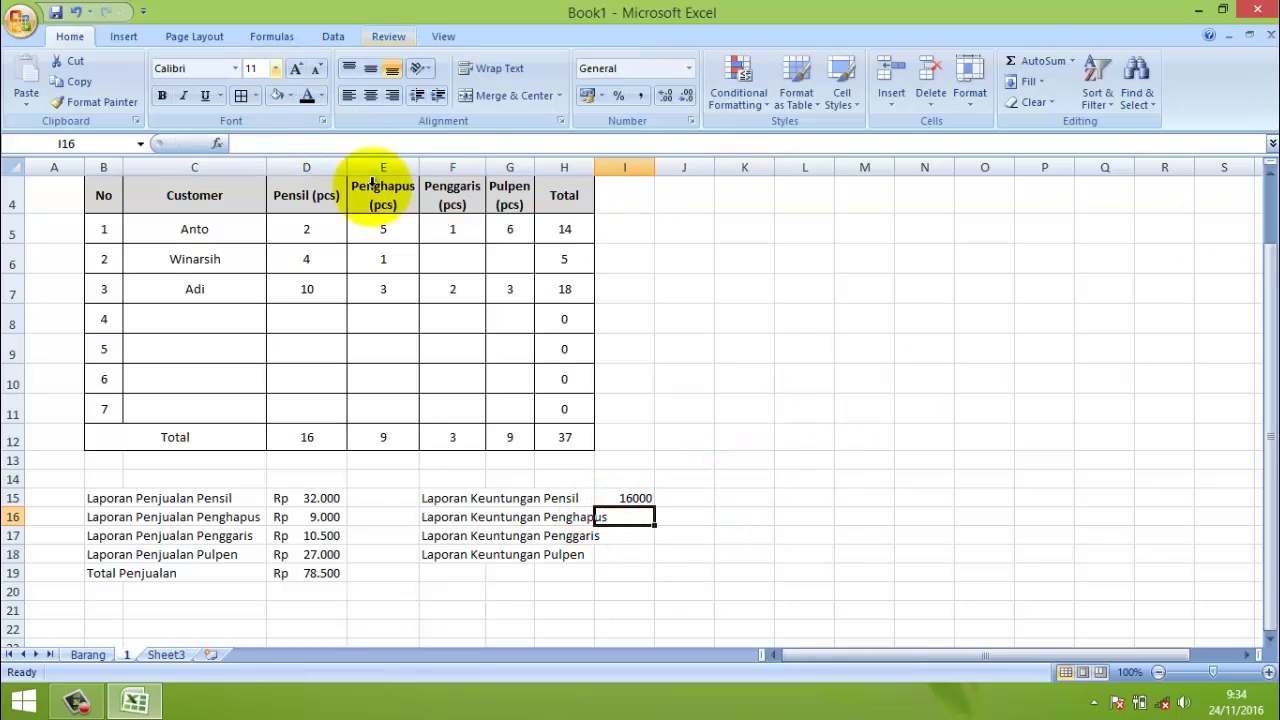
text(()
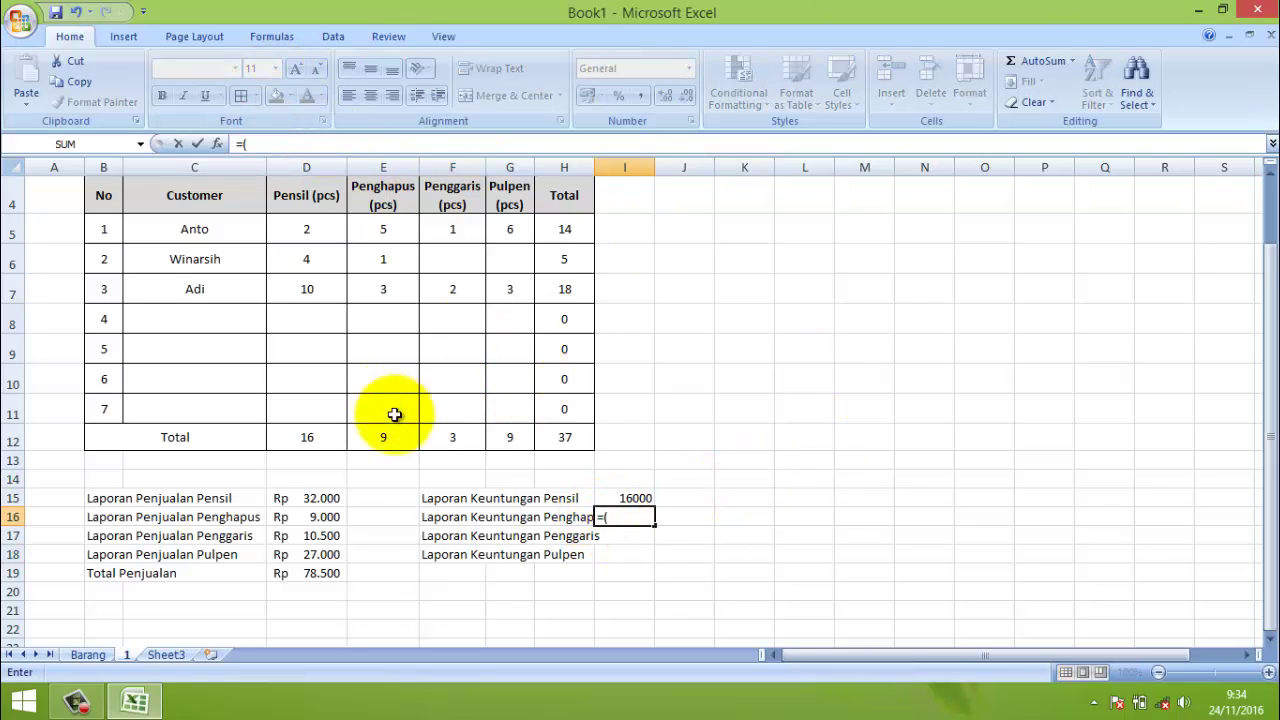
click(400, 442)
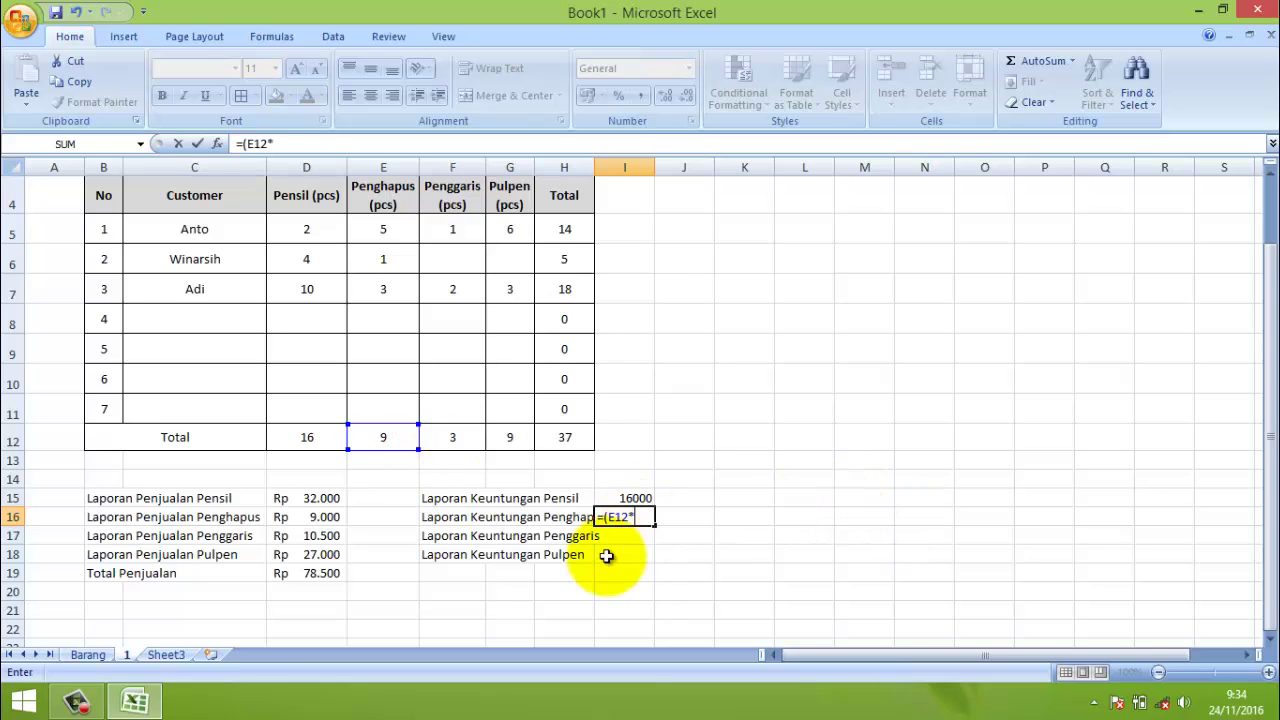
click(86, 656)
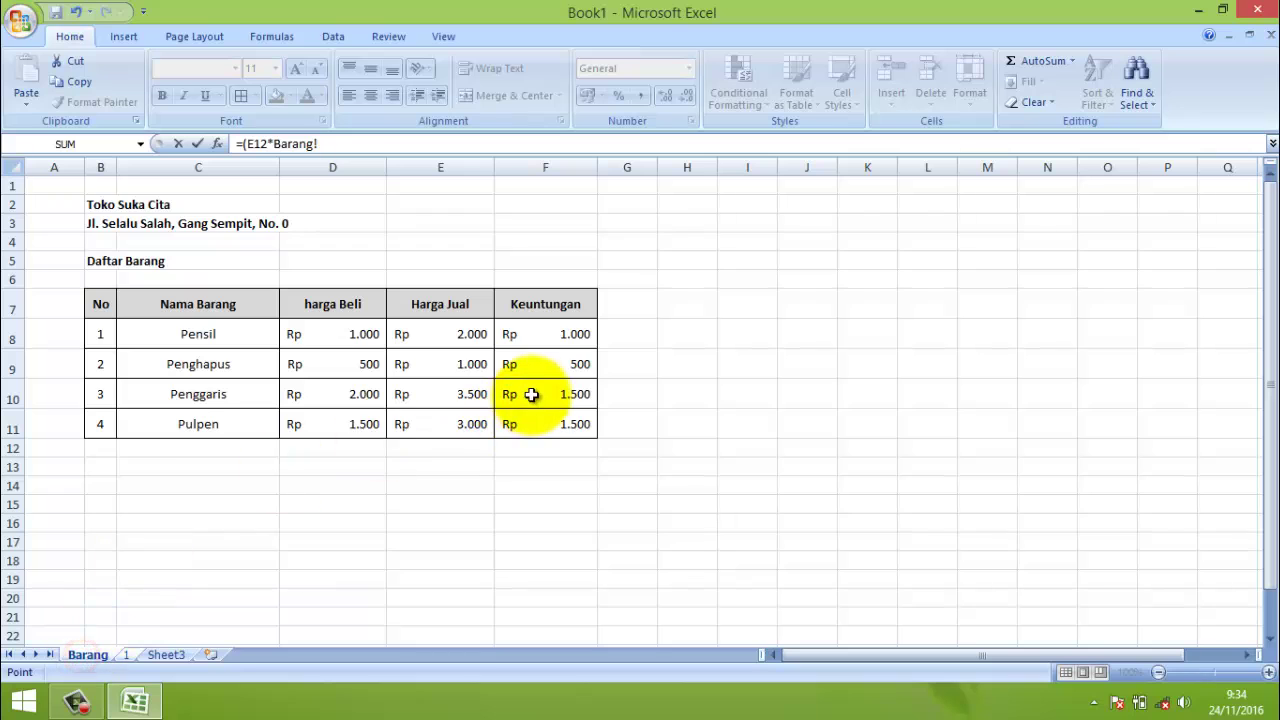
click(557, 363)
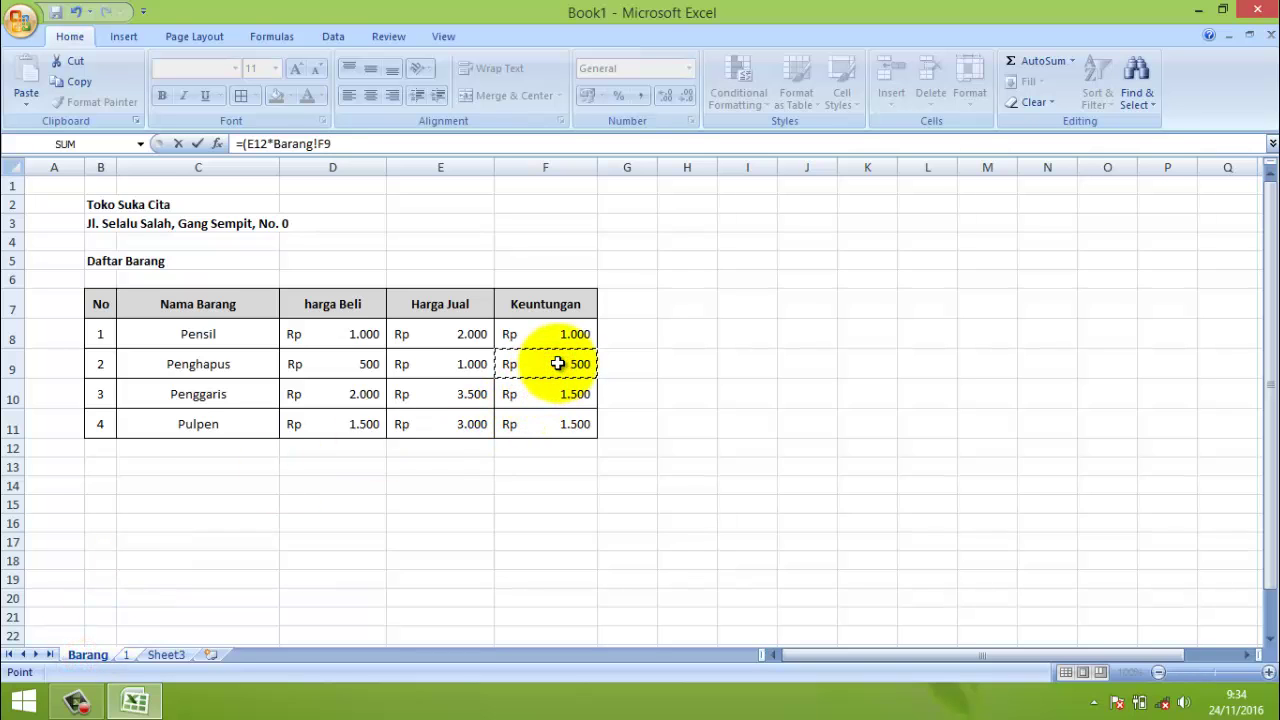
text())
key(Return)
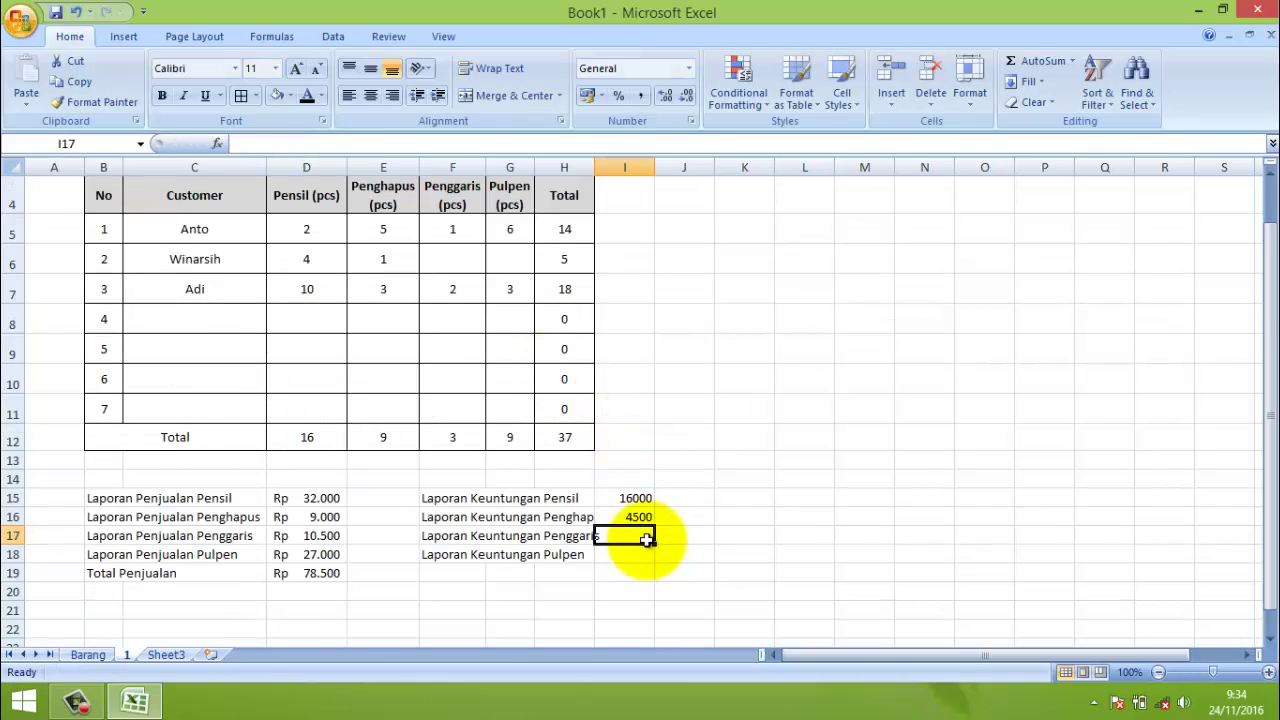
- Calculate the Penggaris profit in I17 with the formula =(F12*Barang!F10)
text(=)
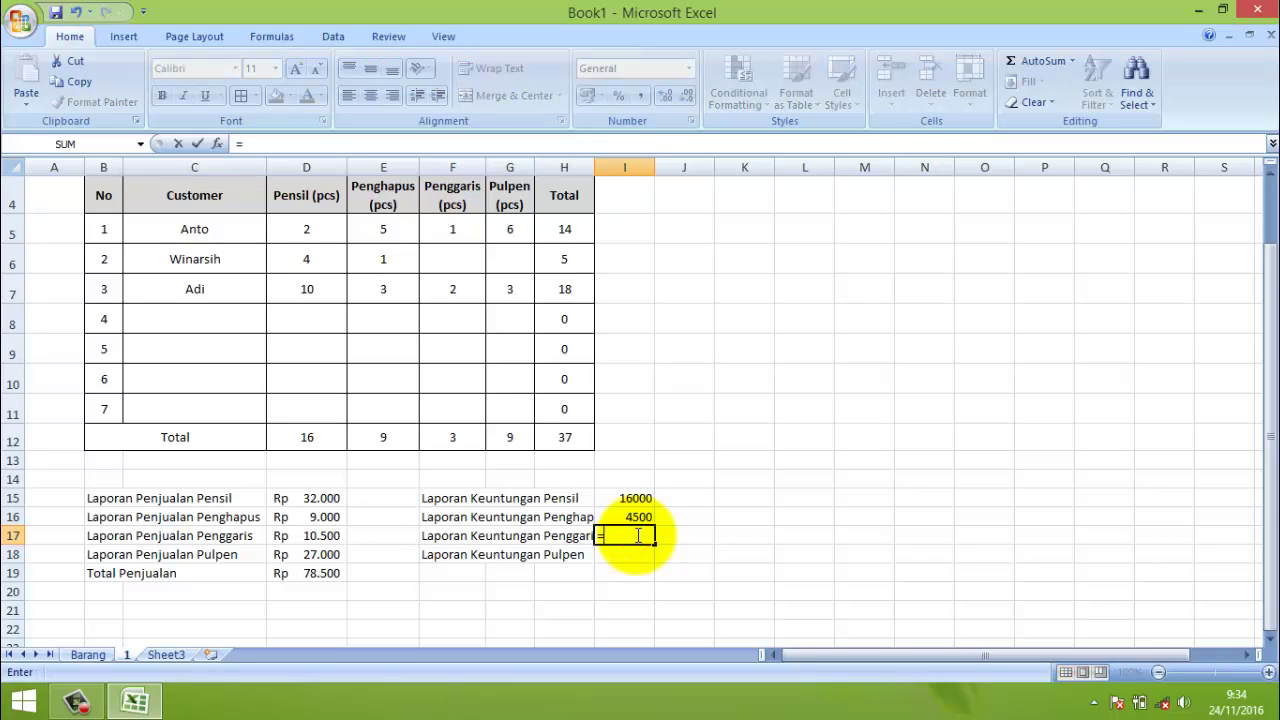
text(()
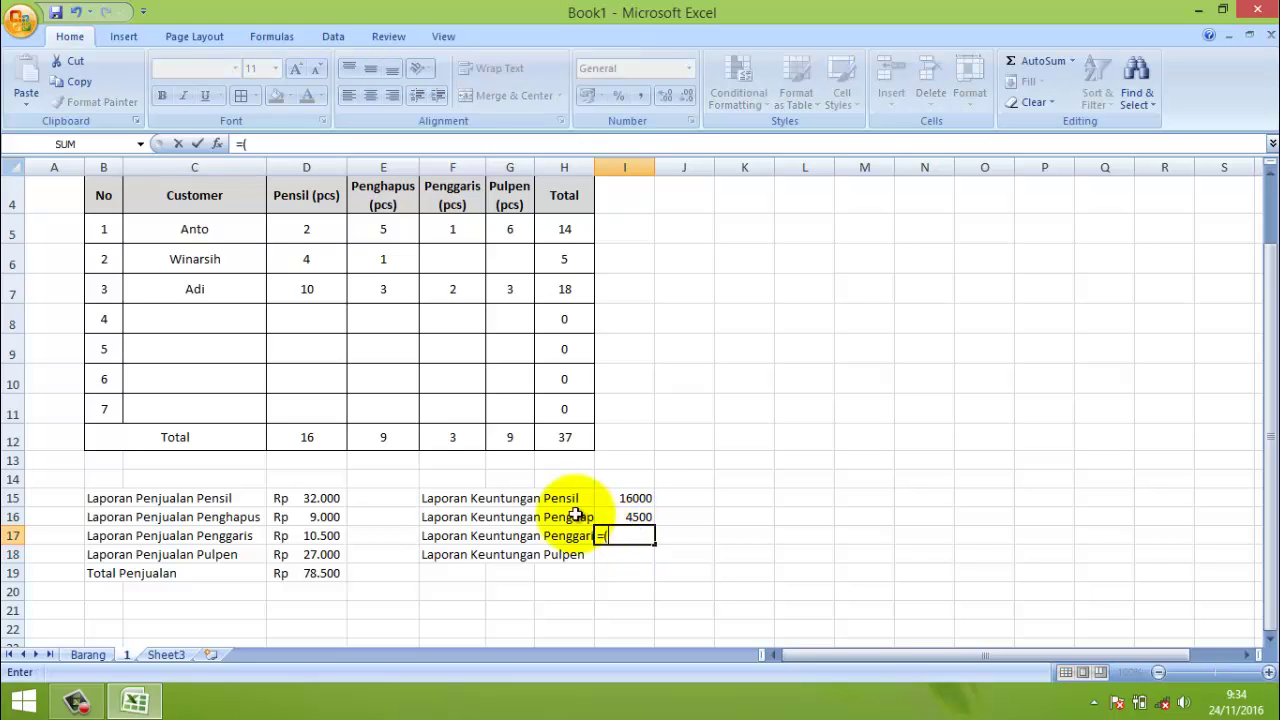
click(443, 437)
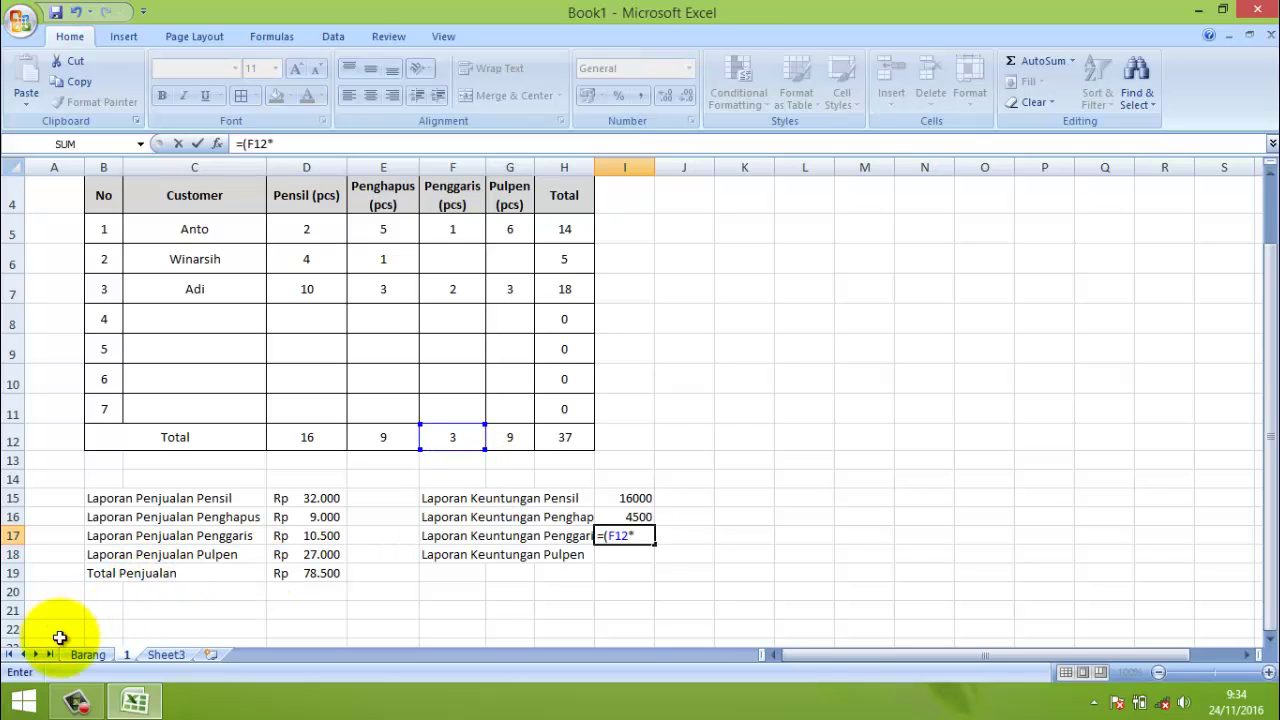
click(95, 654)
click(552, 394)
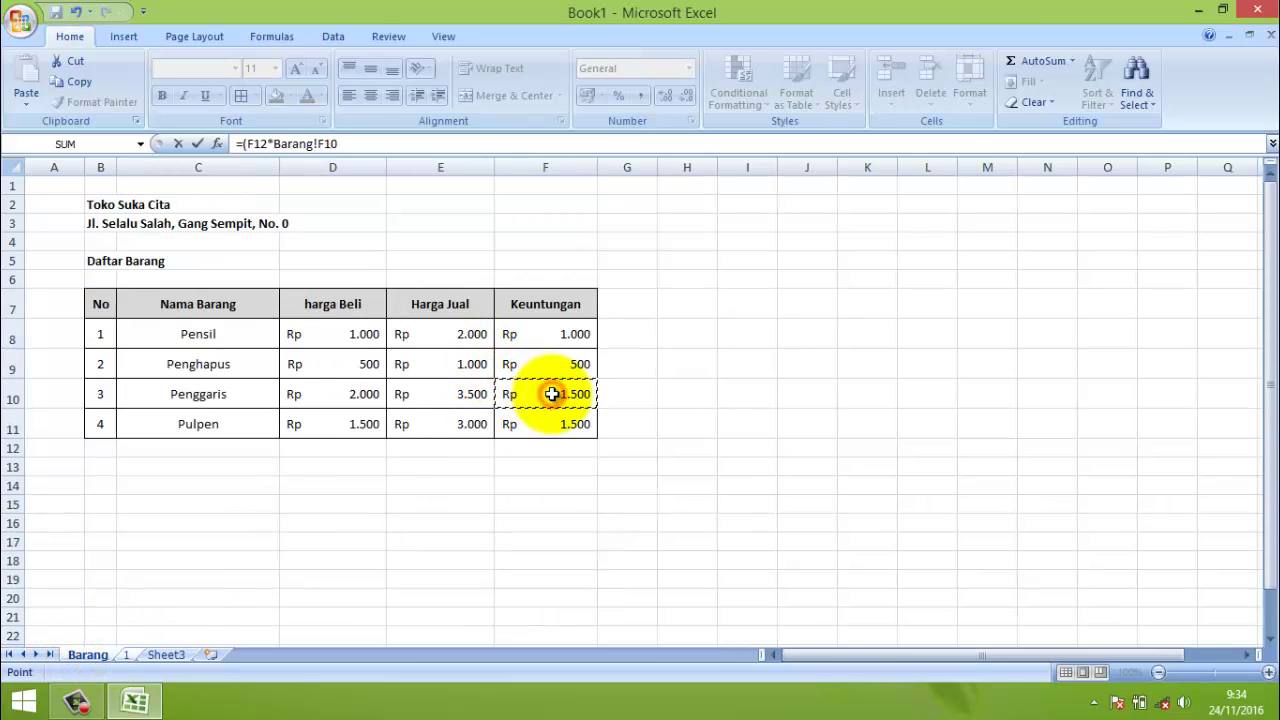
text())
key(Return)
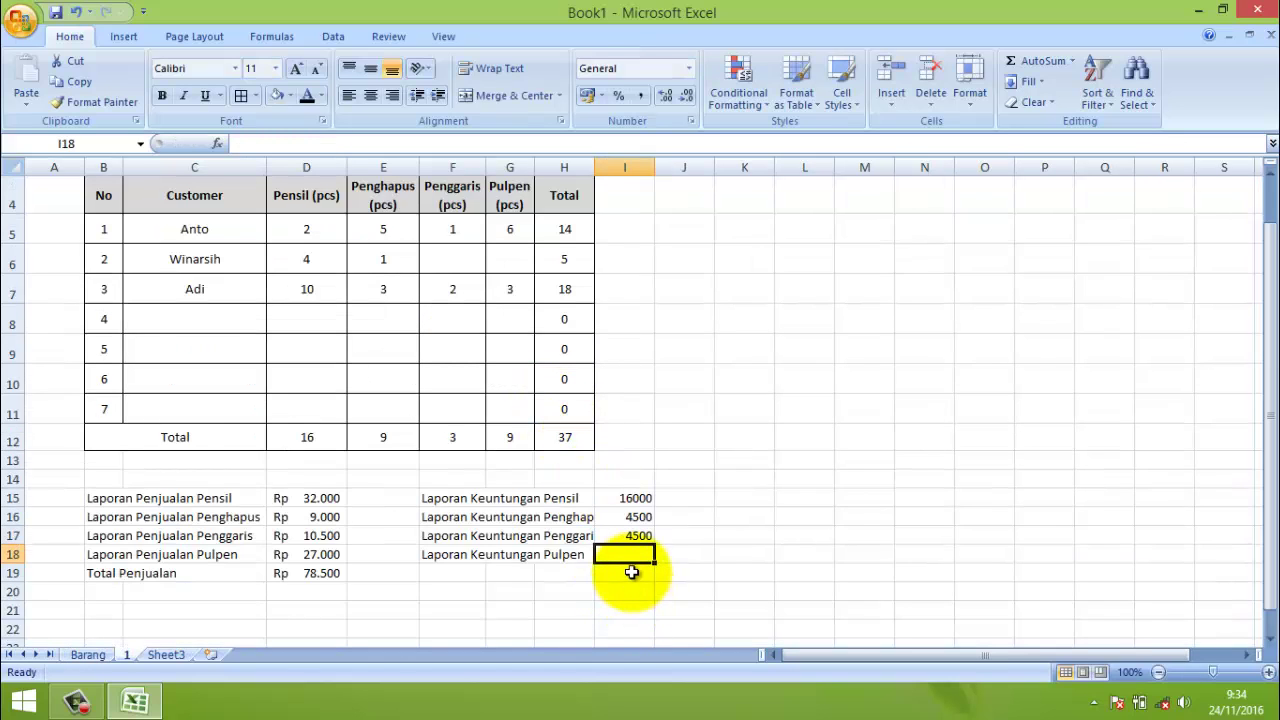
- Calculate the Pulpen profit in I18 with the formula =(G12*Barang!F11)
text(=()
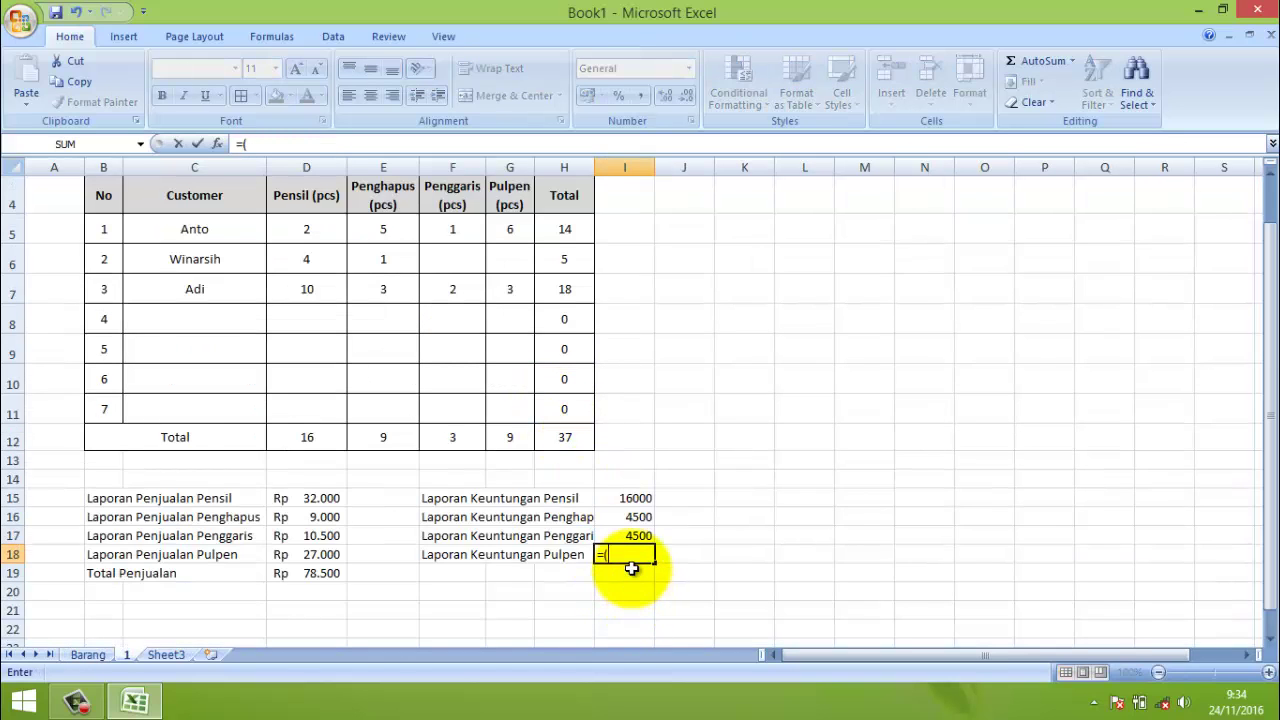
click(509, 437)
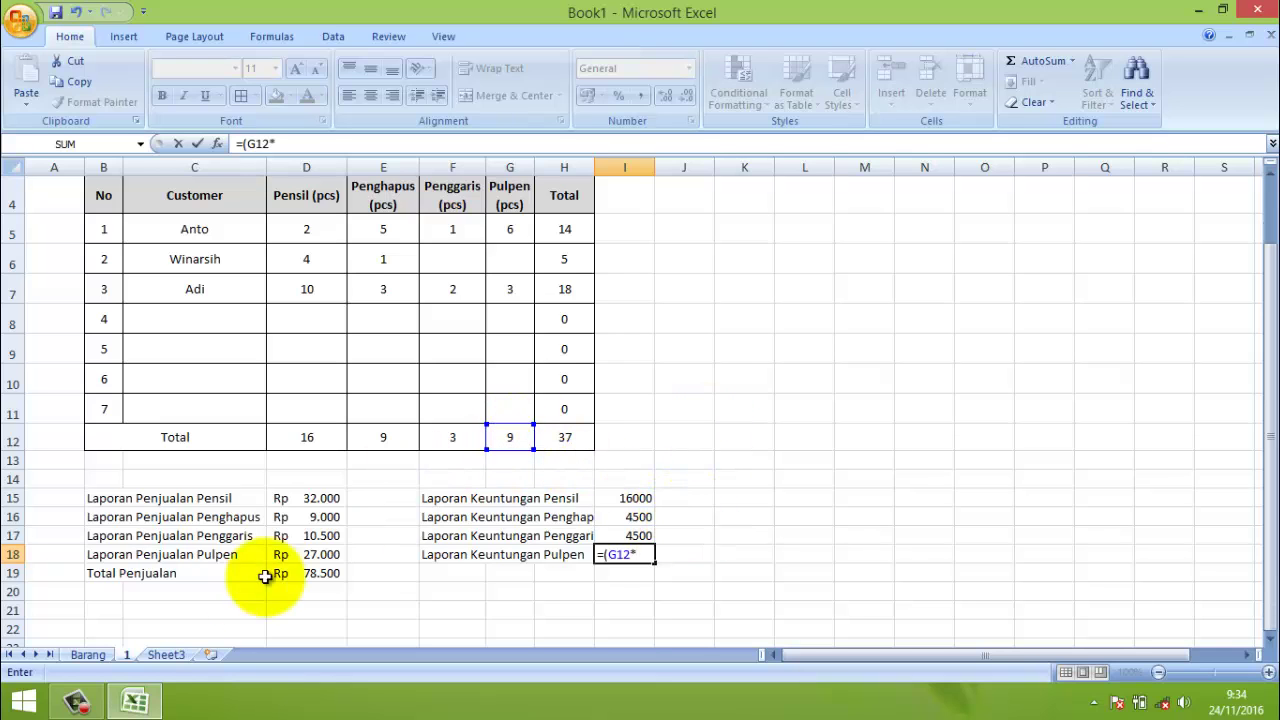
click(88, 655)
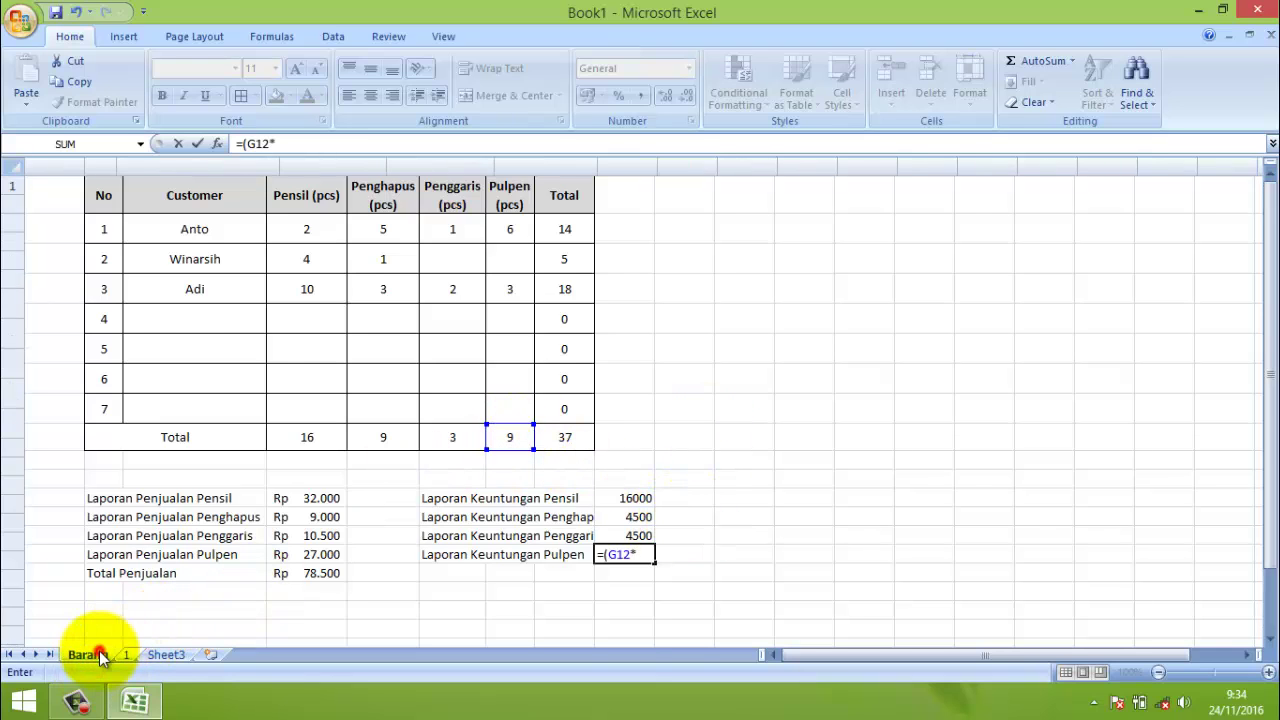
click(553, 424)
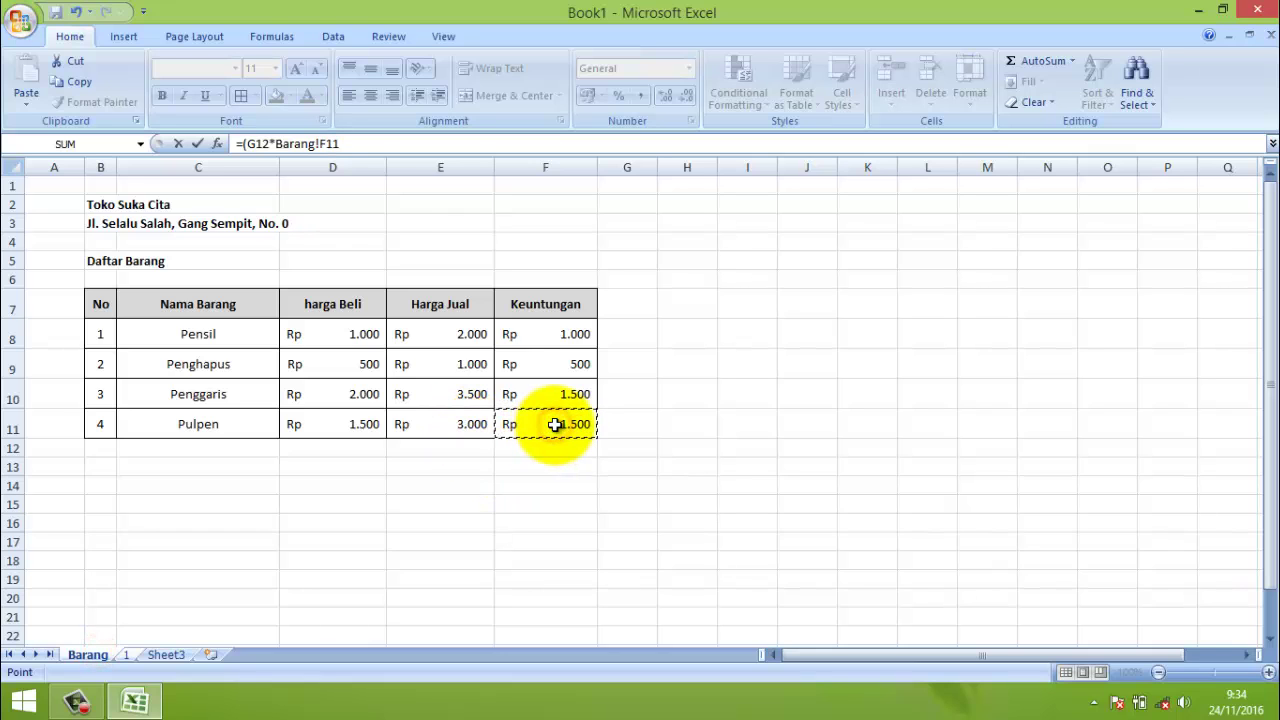
key(Return)
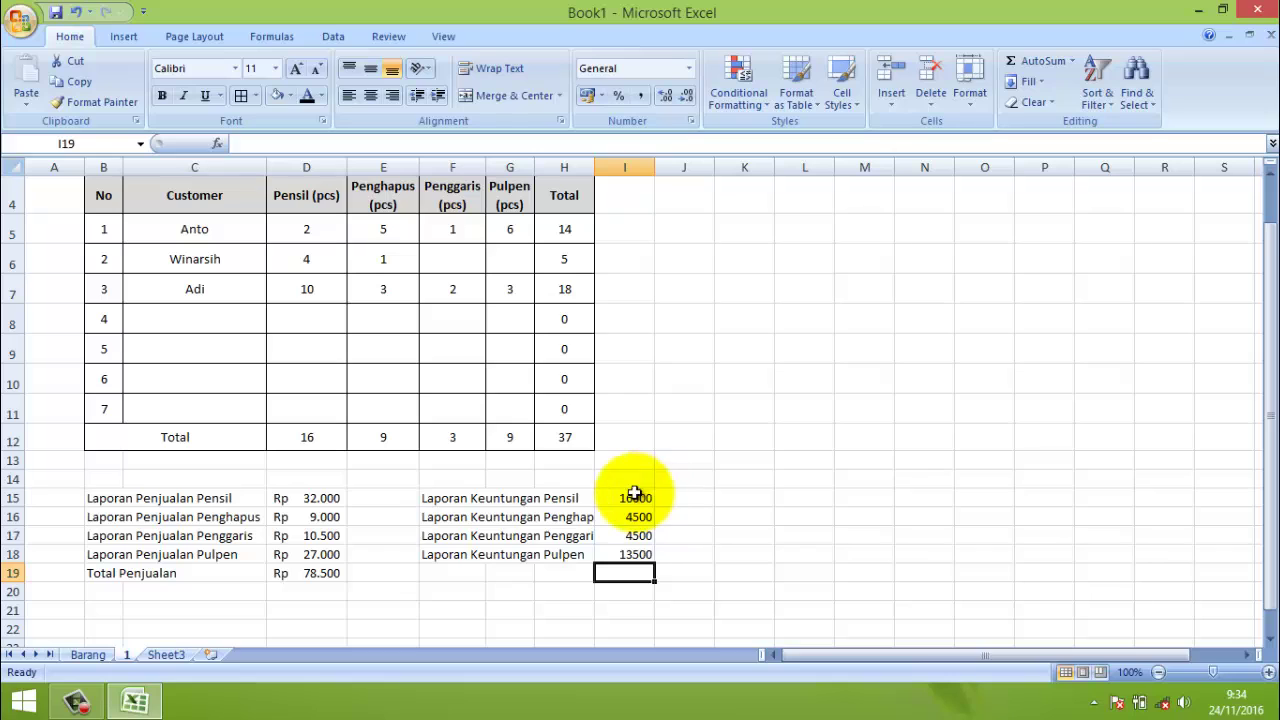
- Label F19 "Total Keuntungan" and total the item profits in I19 with =SUM(I15:I18)
click(440, 575)
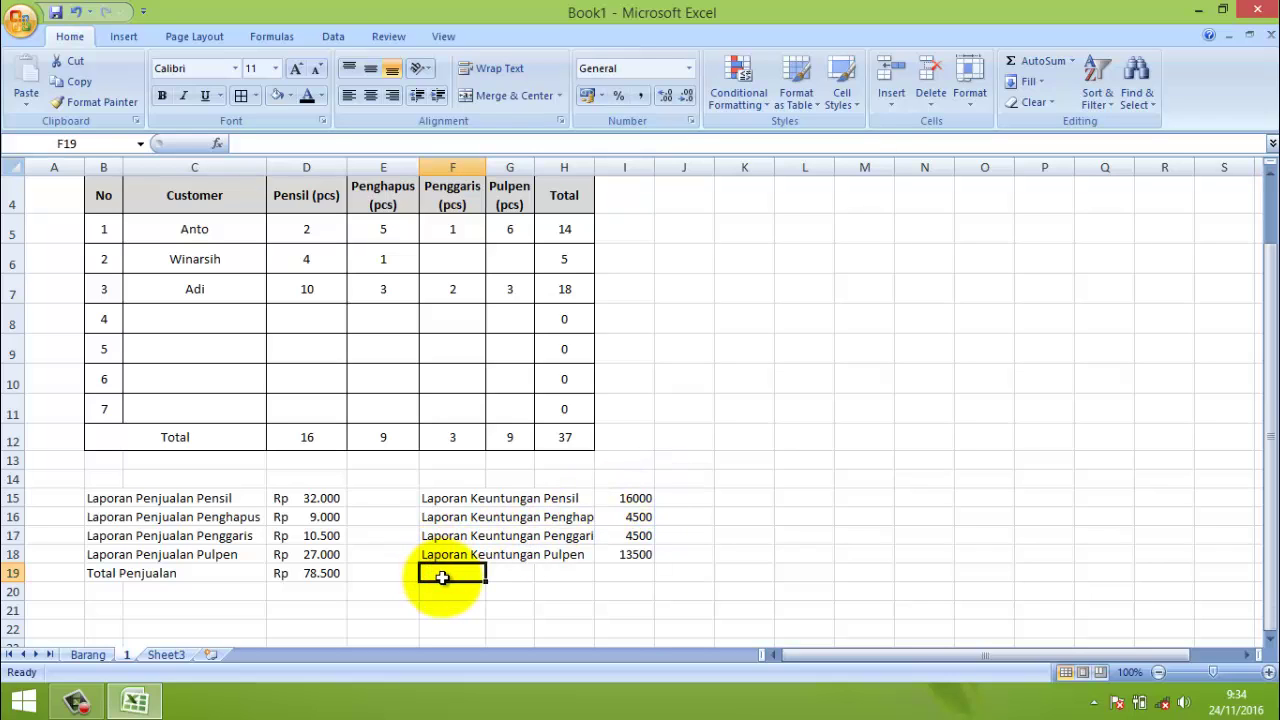
text(Total Keuntungan)
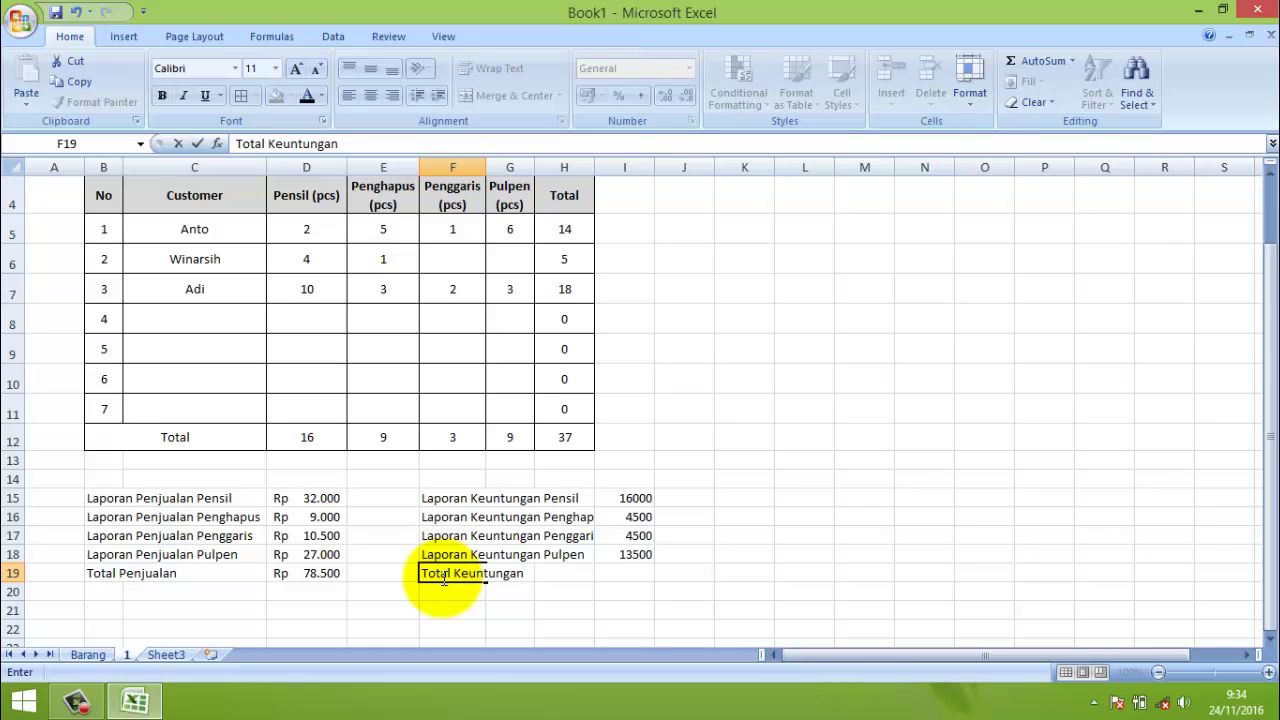
click(624, 572)
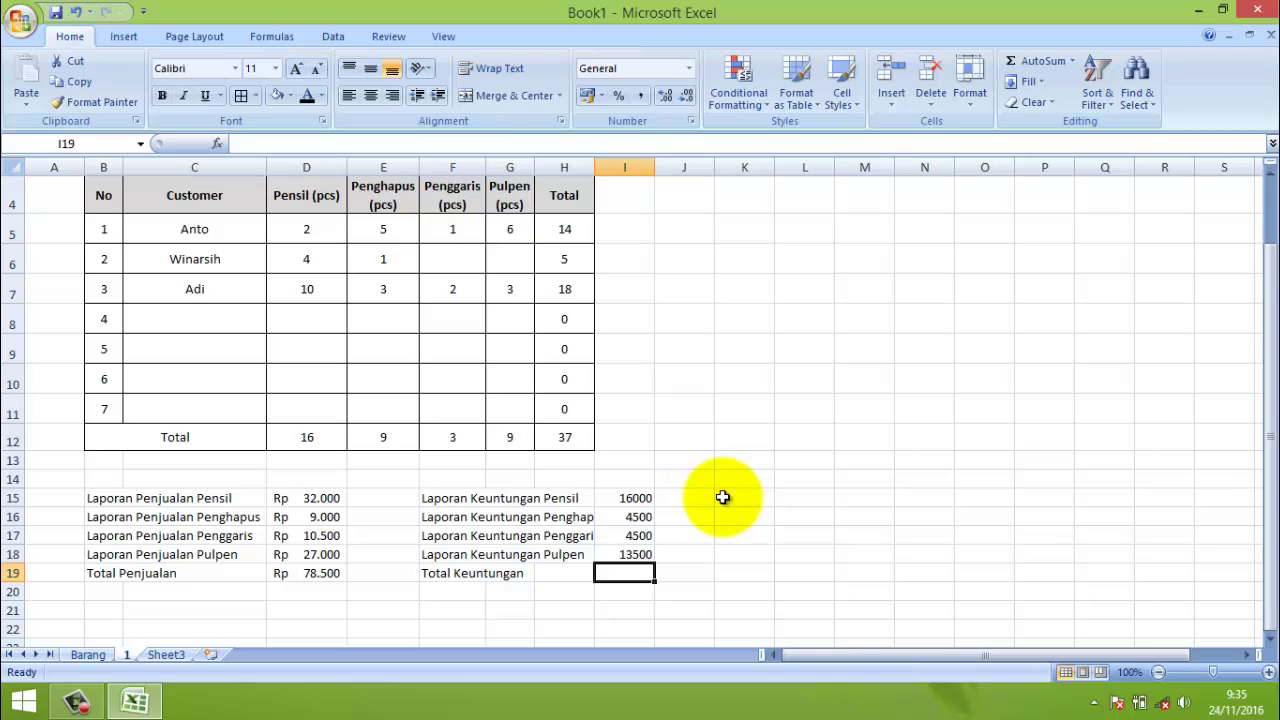
text(=)
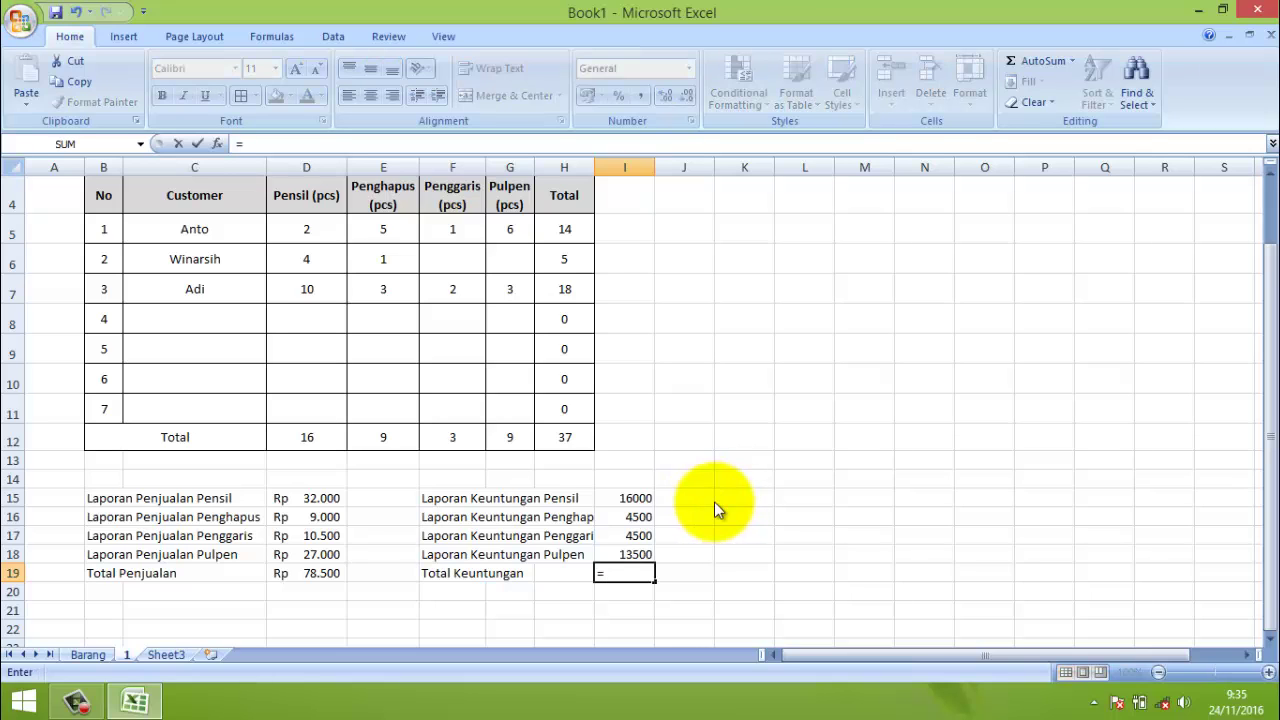
text(SUM()
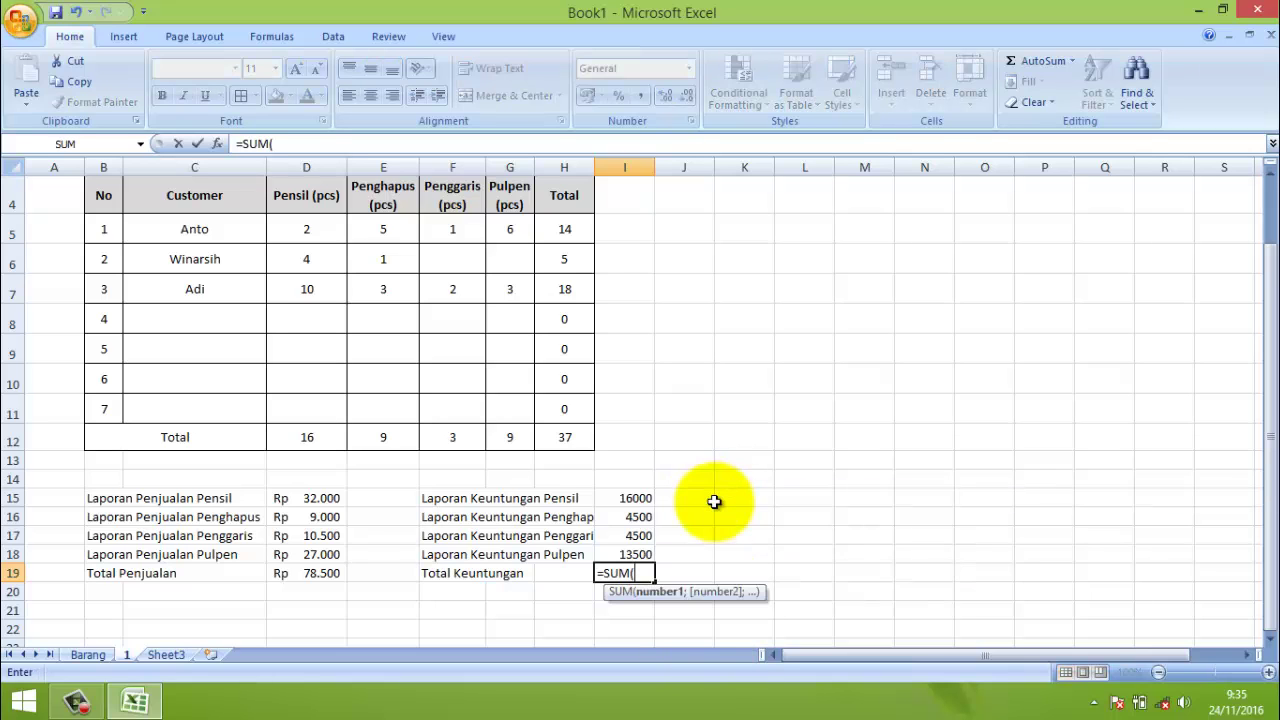
drag(638, 496, 643, 554)
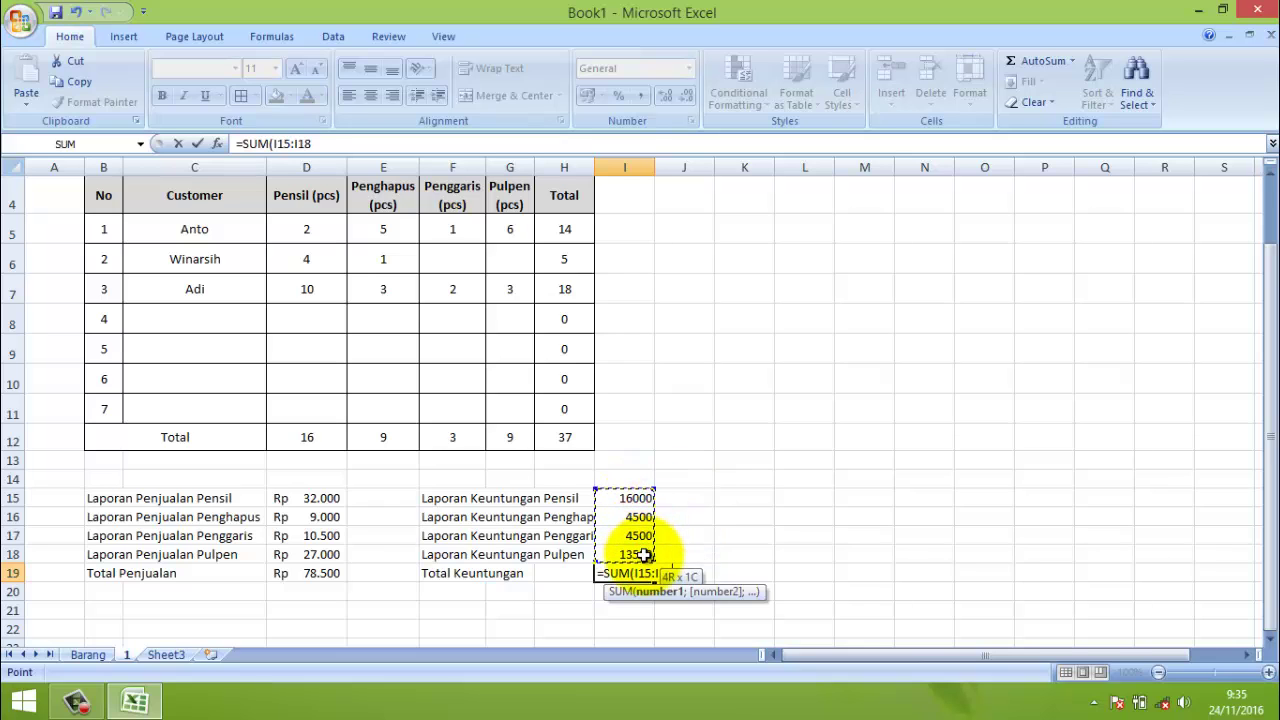
text())
key(Return)
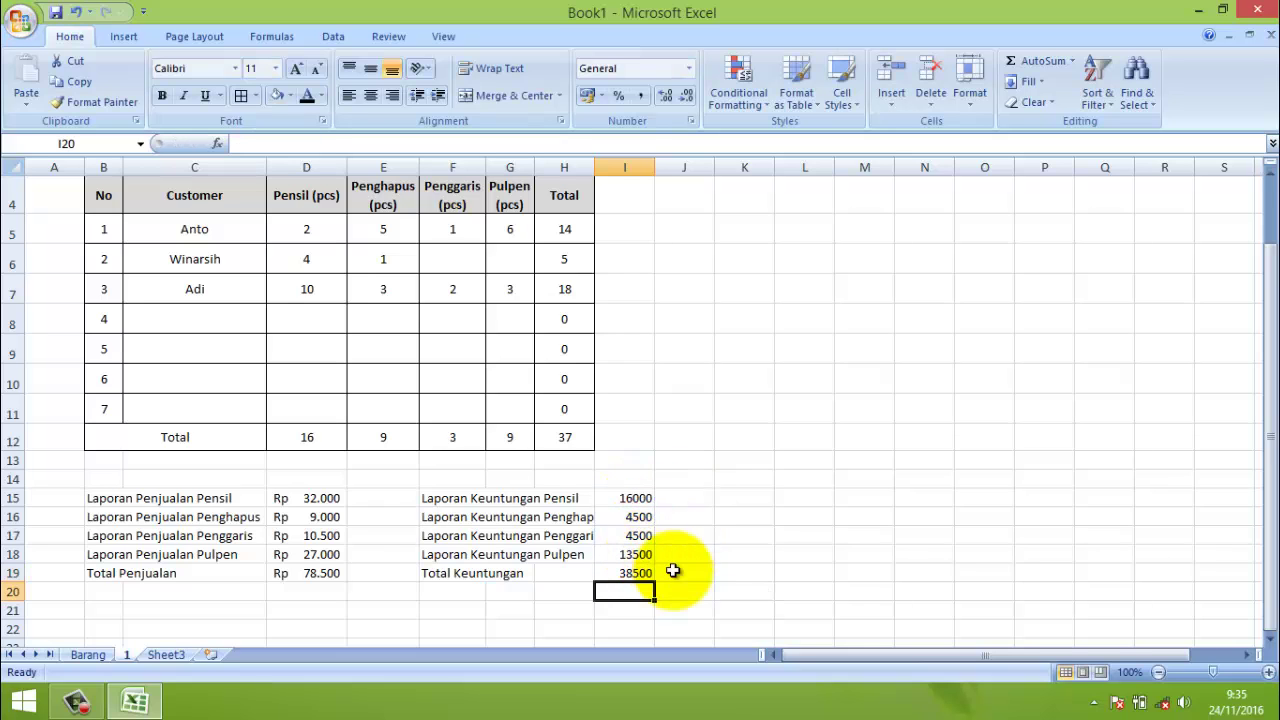
- Format the profit amounts in I15:I19 as Accounting and widen column I to fit them
click(634, 496)
drag(641, 535, 646, 563)
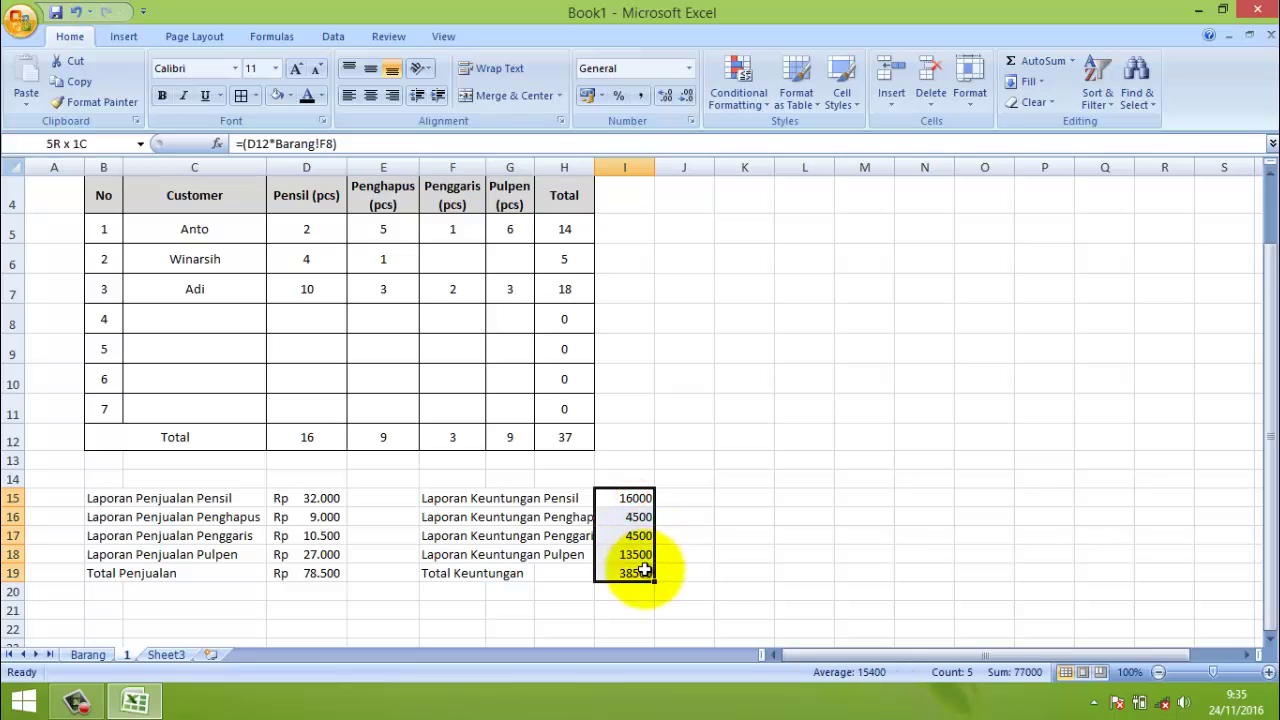
click(688, 68)
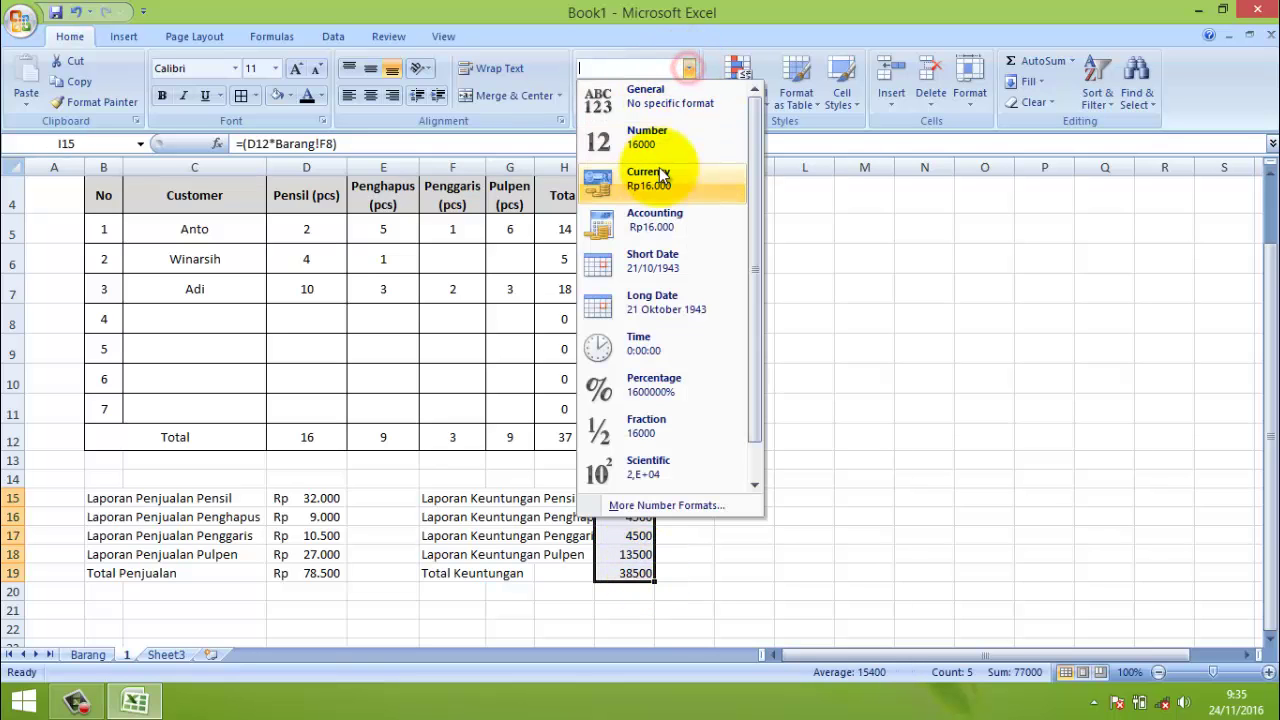
click(700, 222)
click(720, 568)
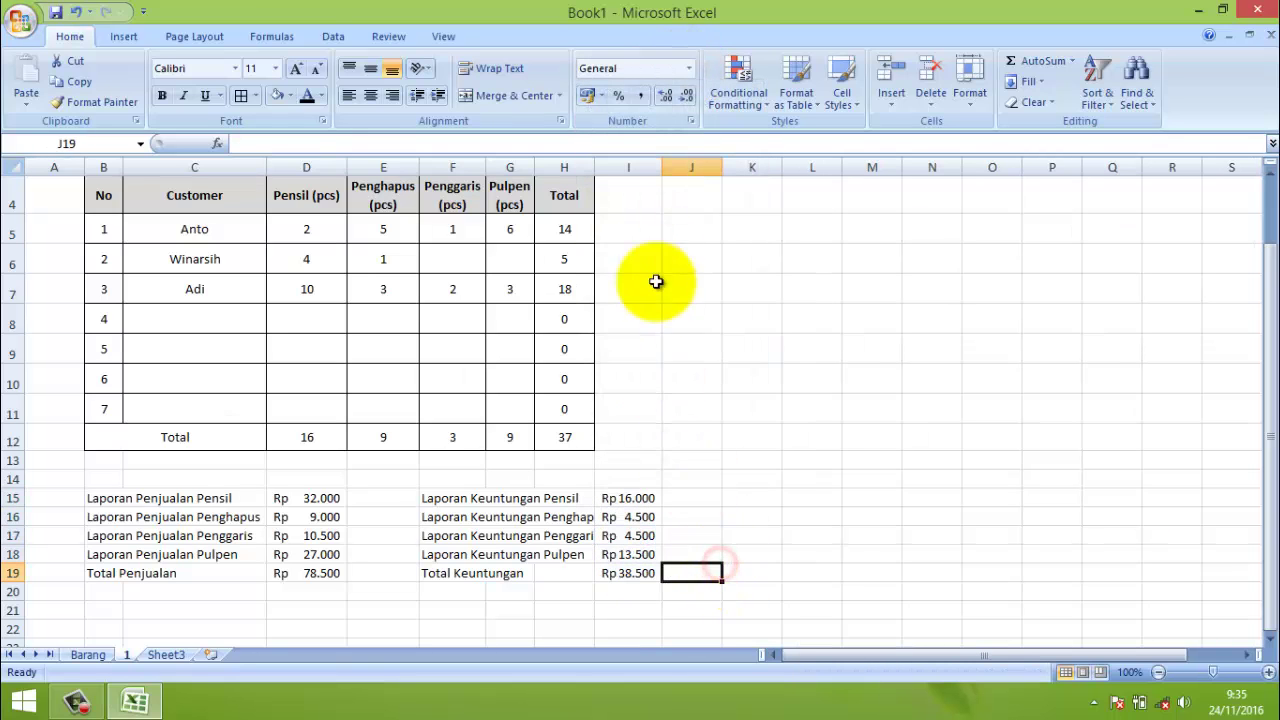
drag(661, 165, 687, 165)
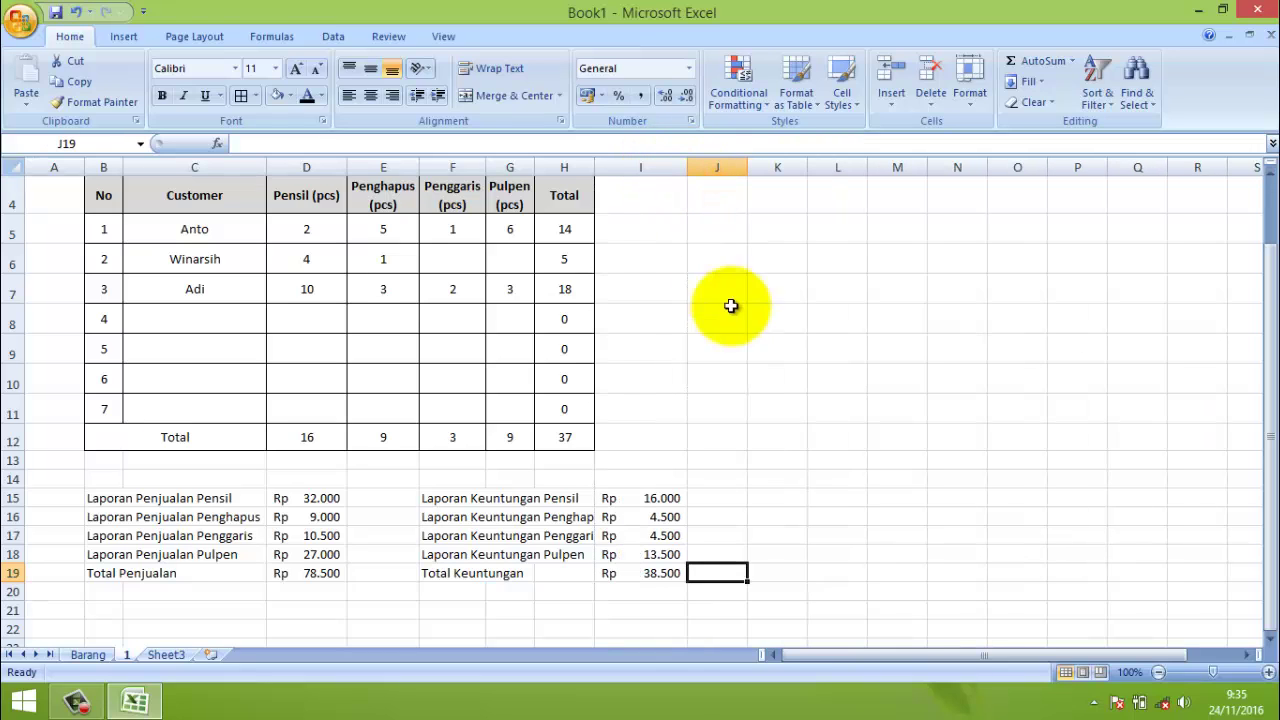
click(832, 410)
click(672, 575)
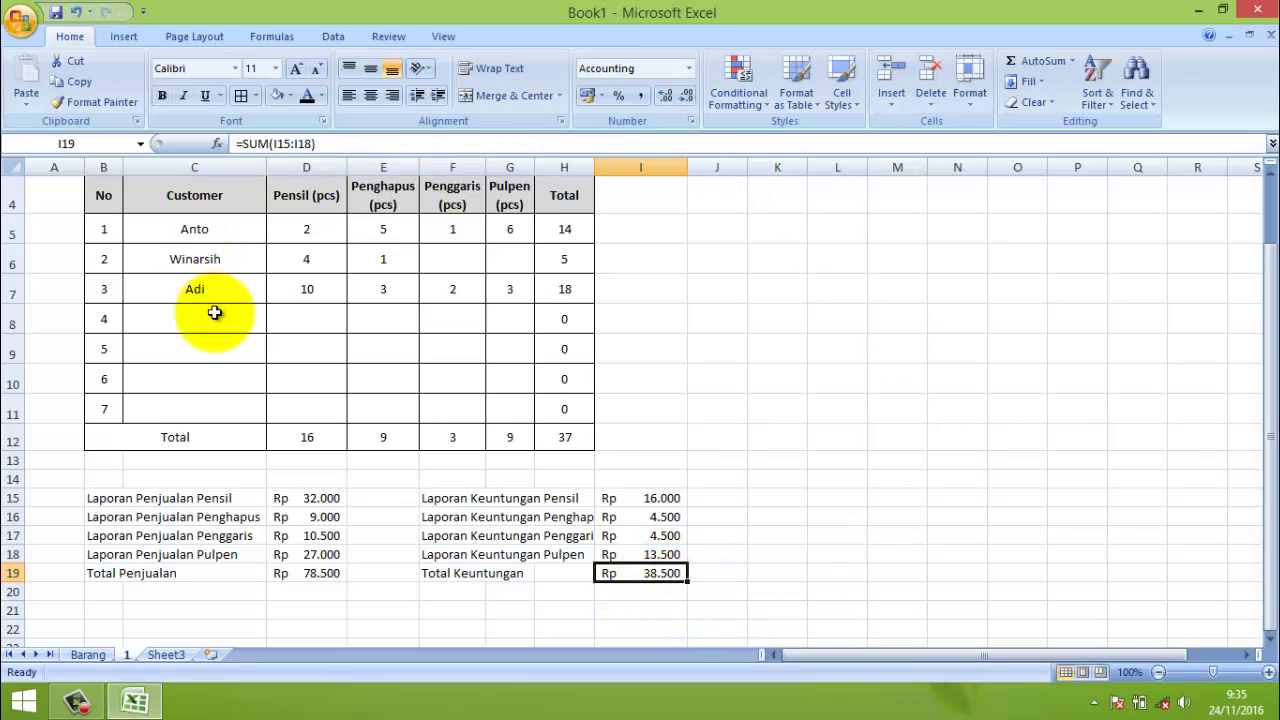
- Label K15 "Laporan Modal Pensil" and calculate the Pensil capital in N15 with the formula =(D12*Barang!D8)
click(788, 497)
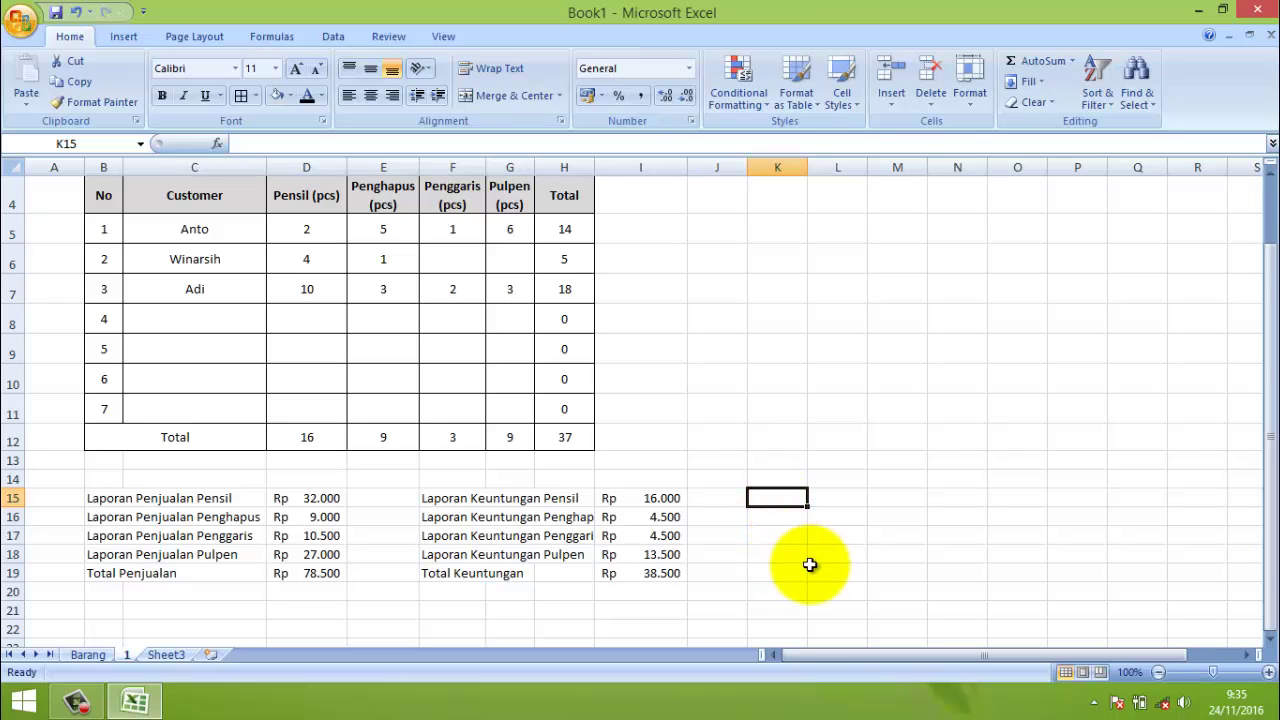
text(Laporan Modal Pensil)
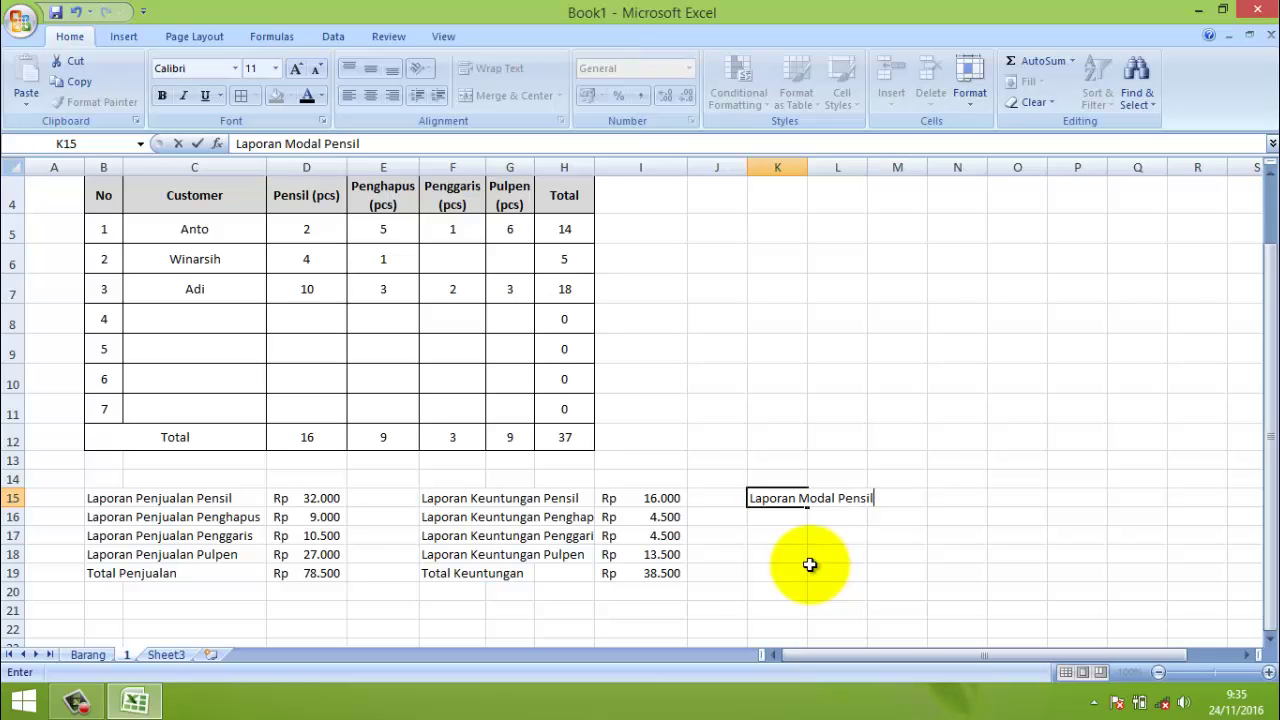
click(930, 495)
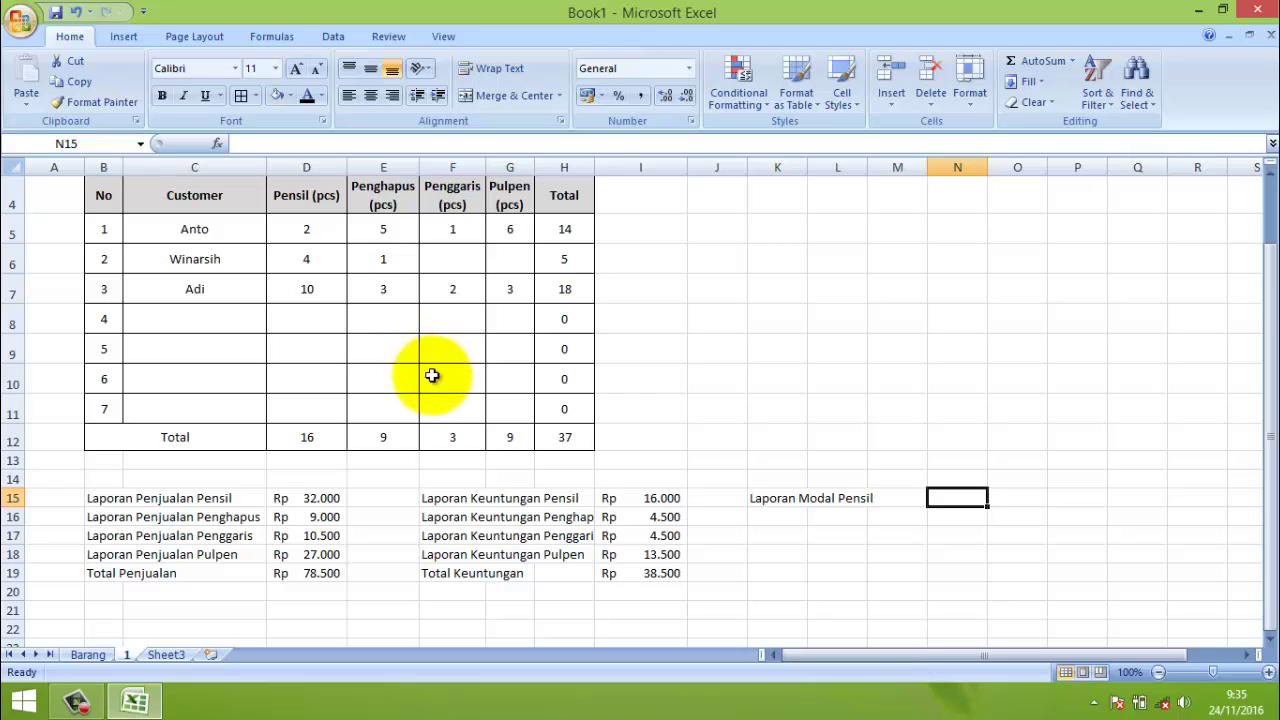
text(=)
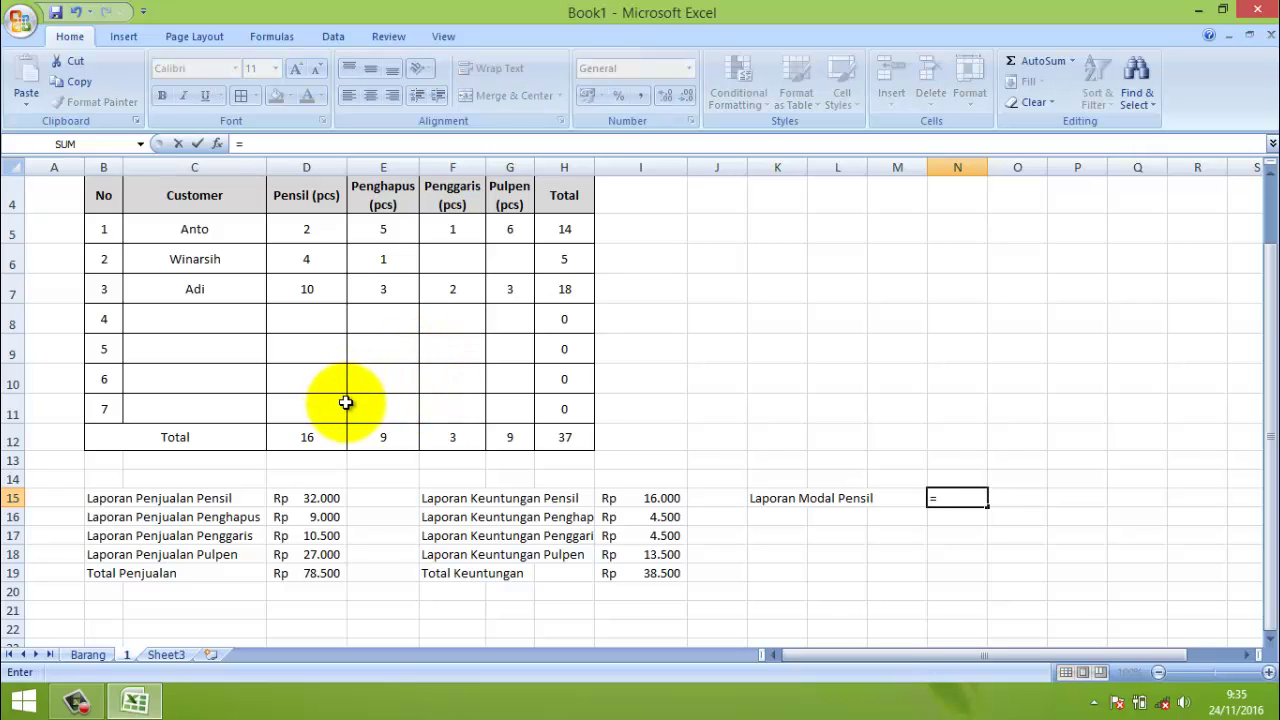
text(()
click(295, 437)
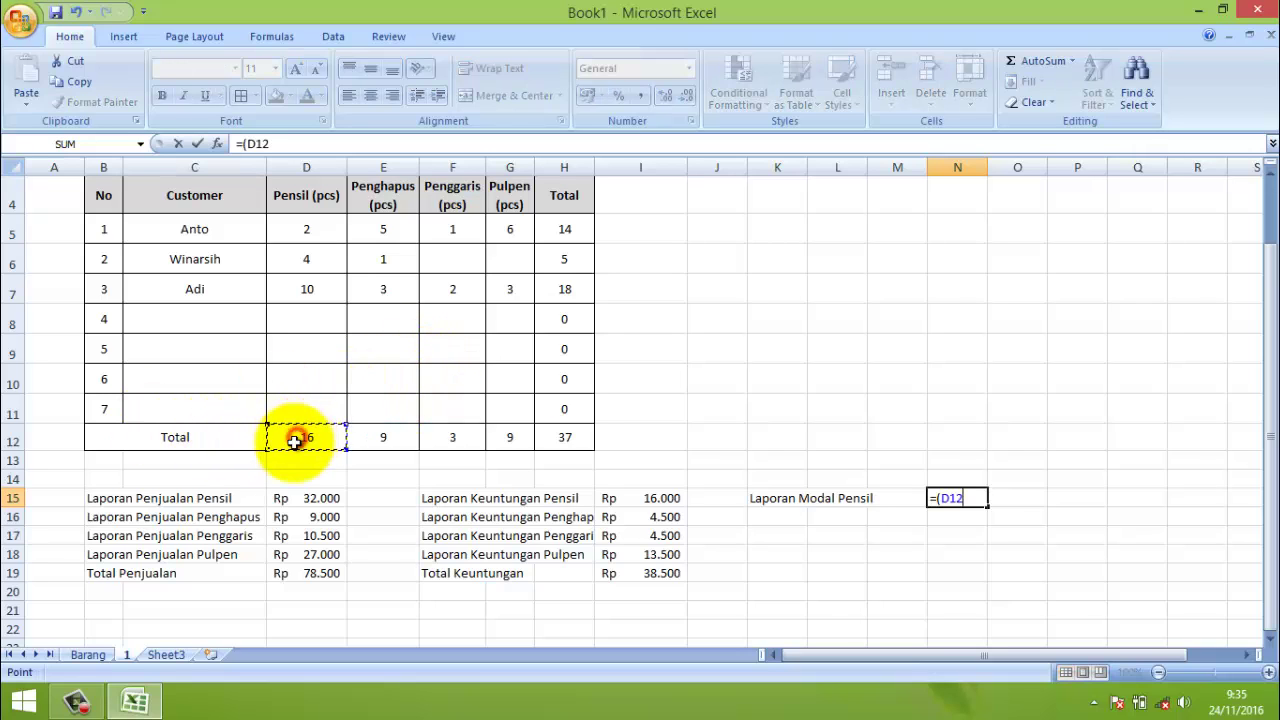
text(*)
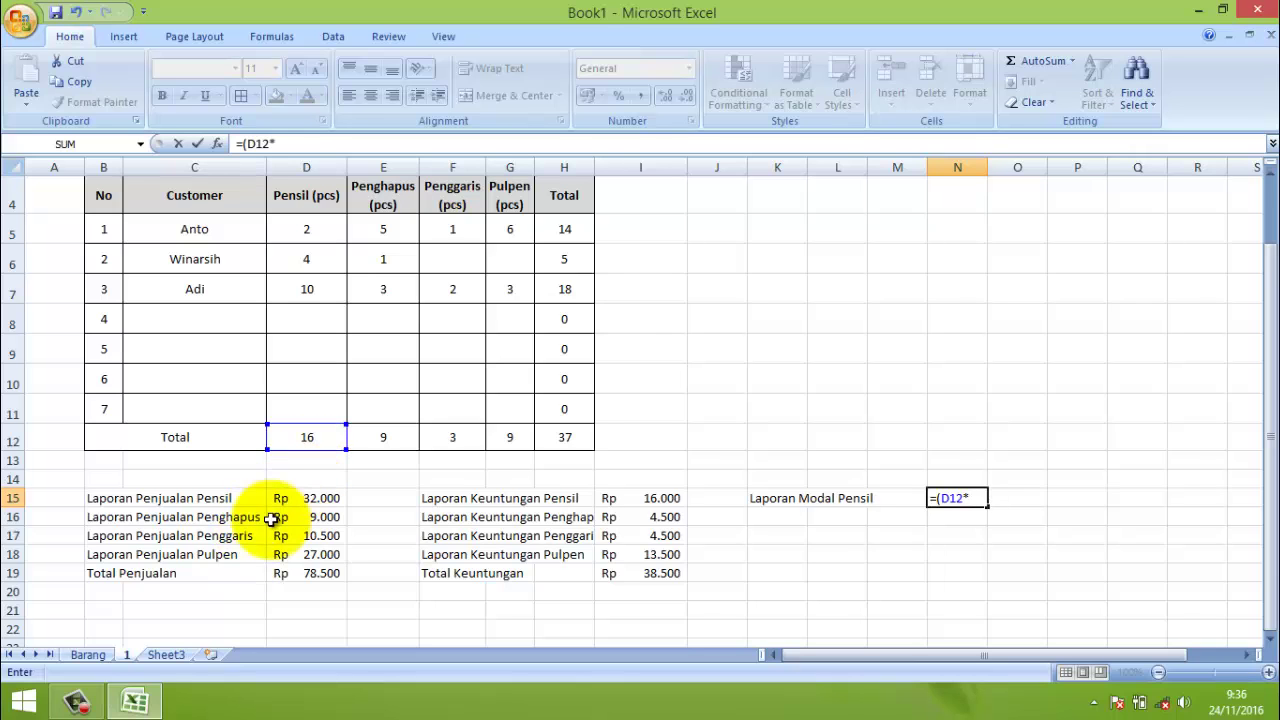
click(88, 654)
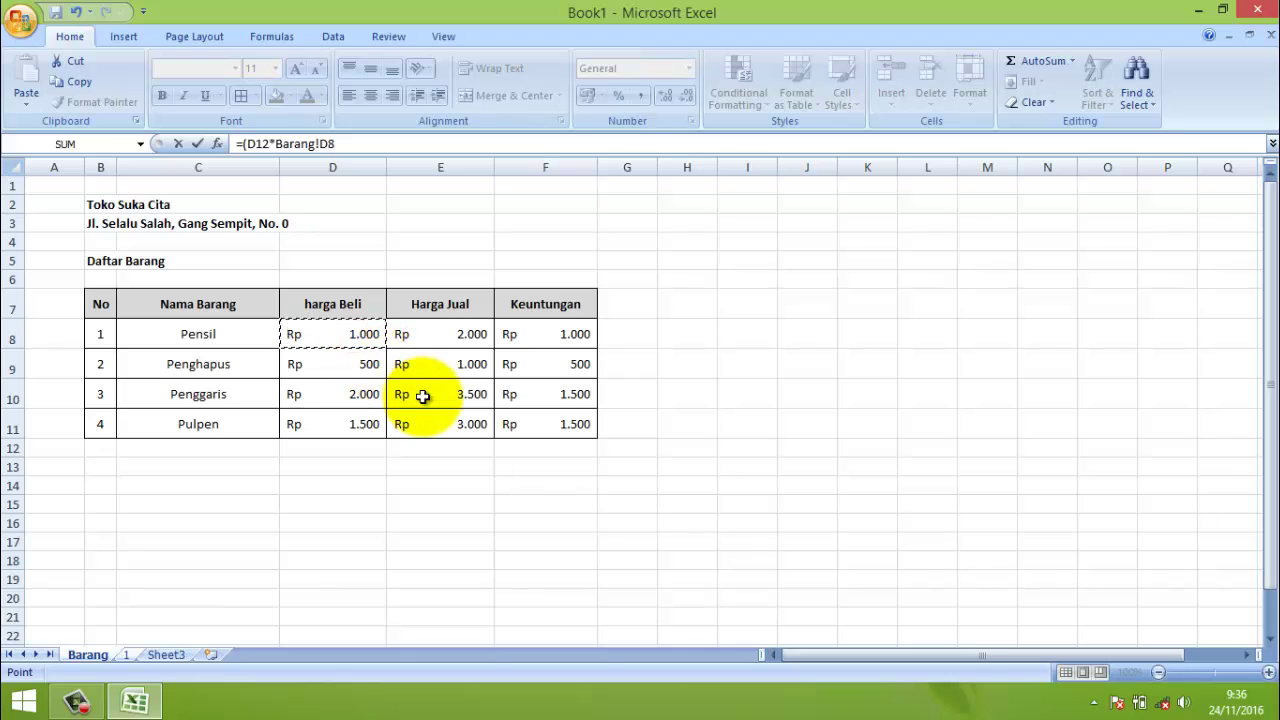
key(Return)
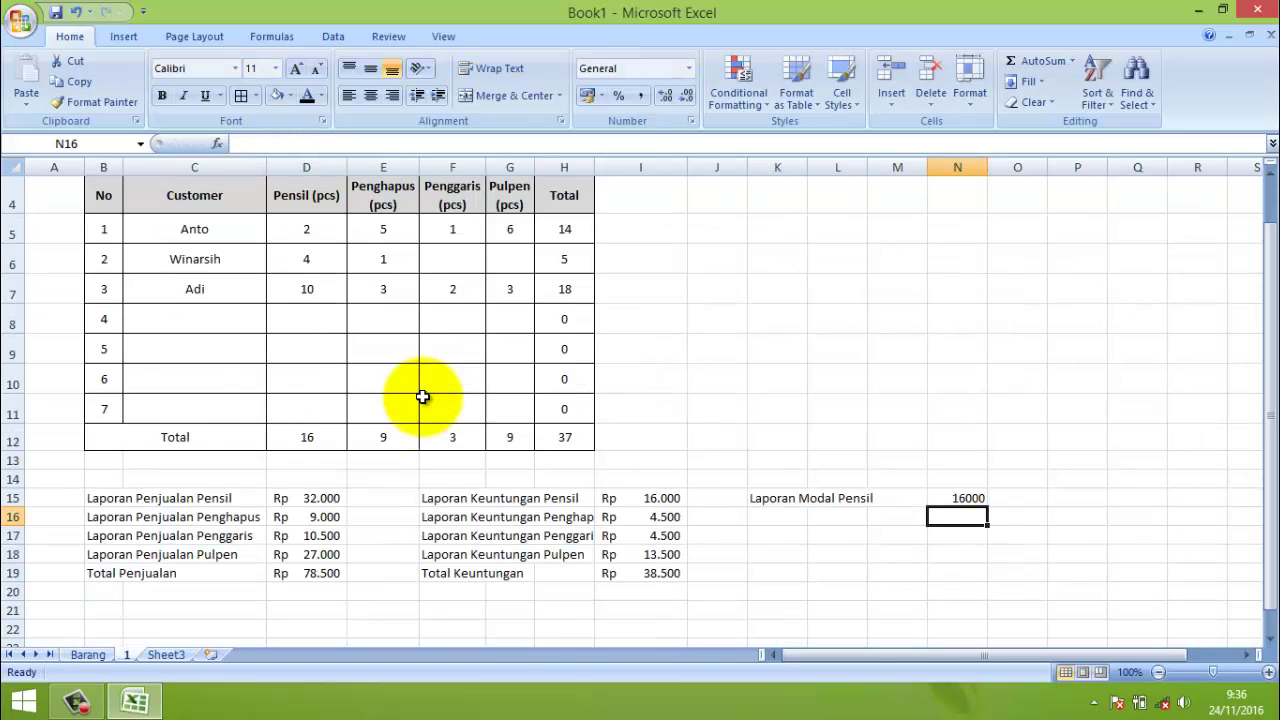
- Copy the "Laporan Modal Pensil" label from K15 into K16, K17 and K18
click(763, 512)
click(762, 501)
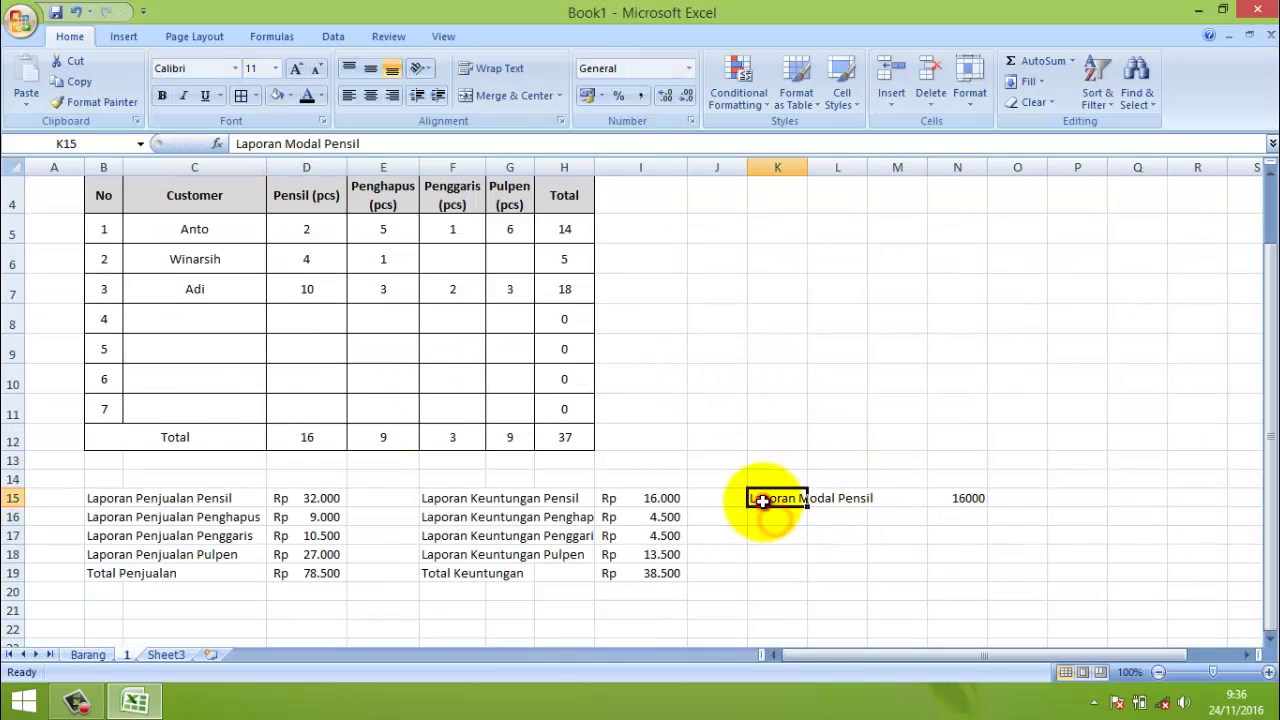
key(ctrl+c)
click(764, 517)
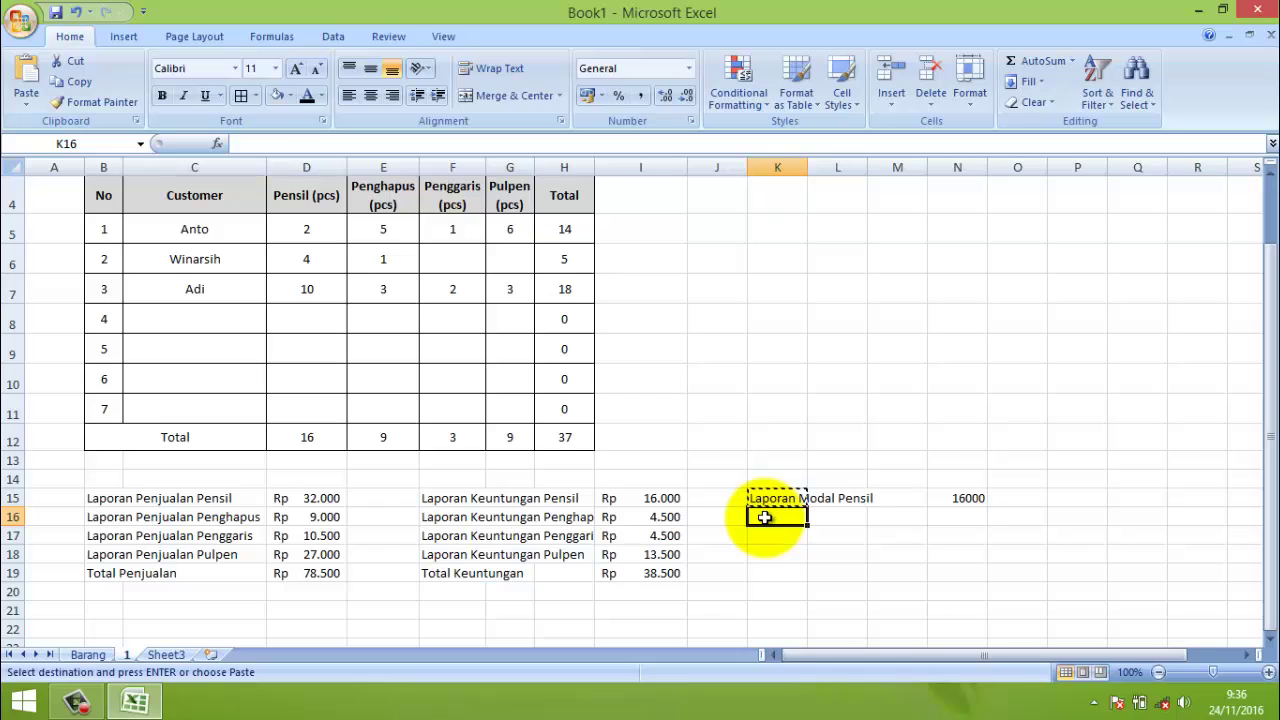
key(ctrl+v)
click(766, 536)
key(ctrl+v)
click(769, 556)
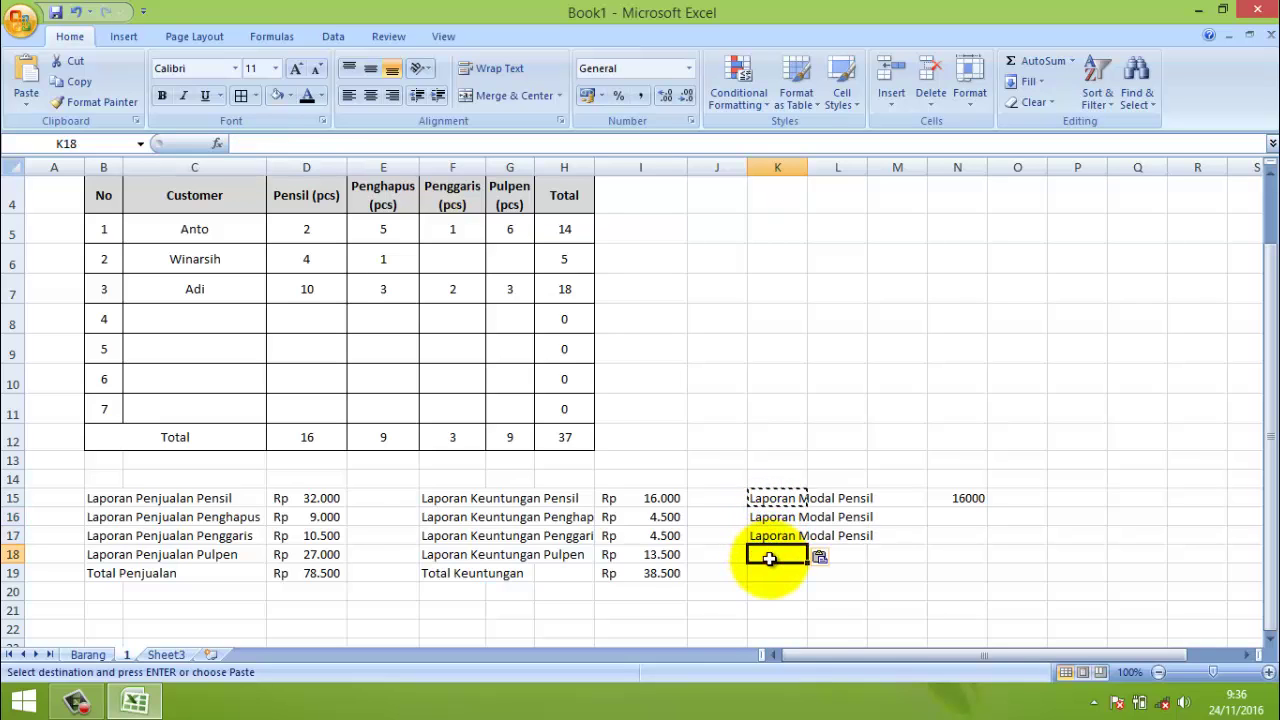
key(ctrl+v)
- Change the item name in the copied labels to Penghapus in K16, Penggaris in K17 and Pulpen in K18
click(766, 517)
drag(360, 143, 325, 143)
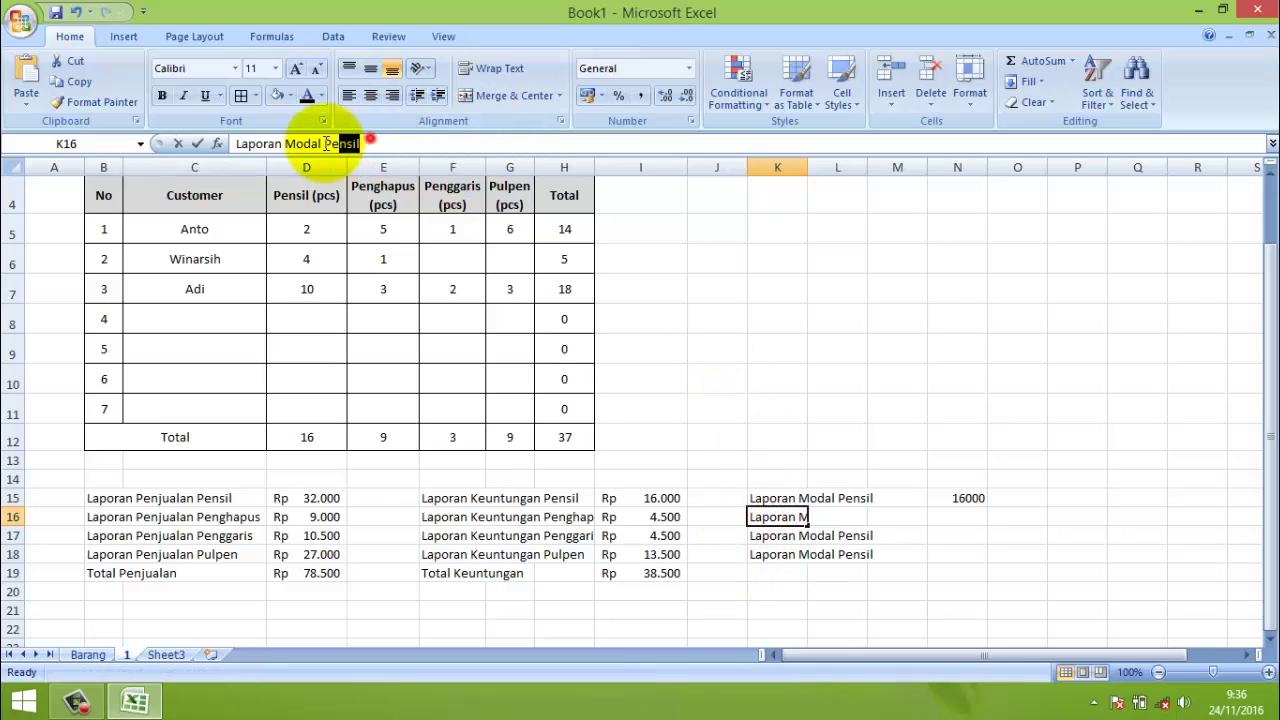
text(P)
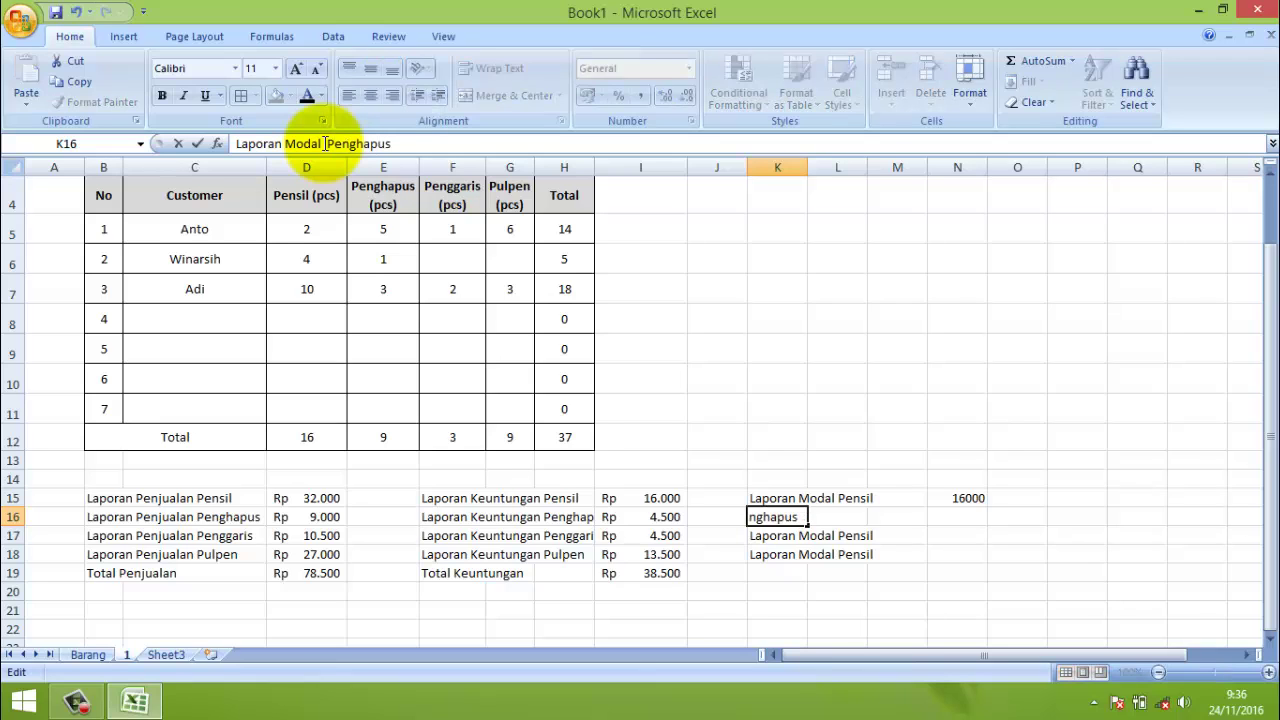
text(enghapus)
click(765, 535)
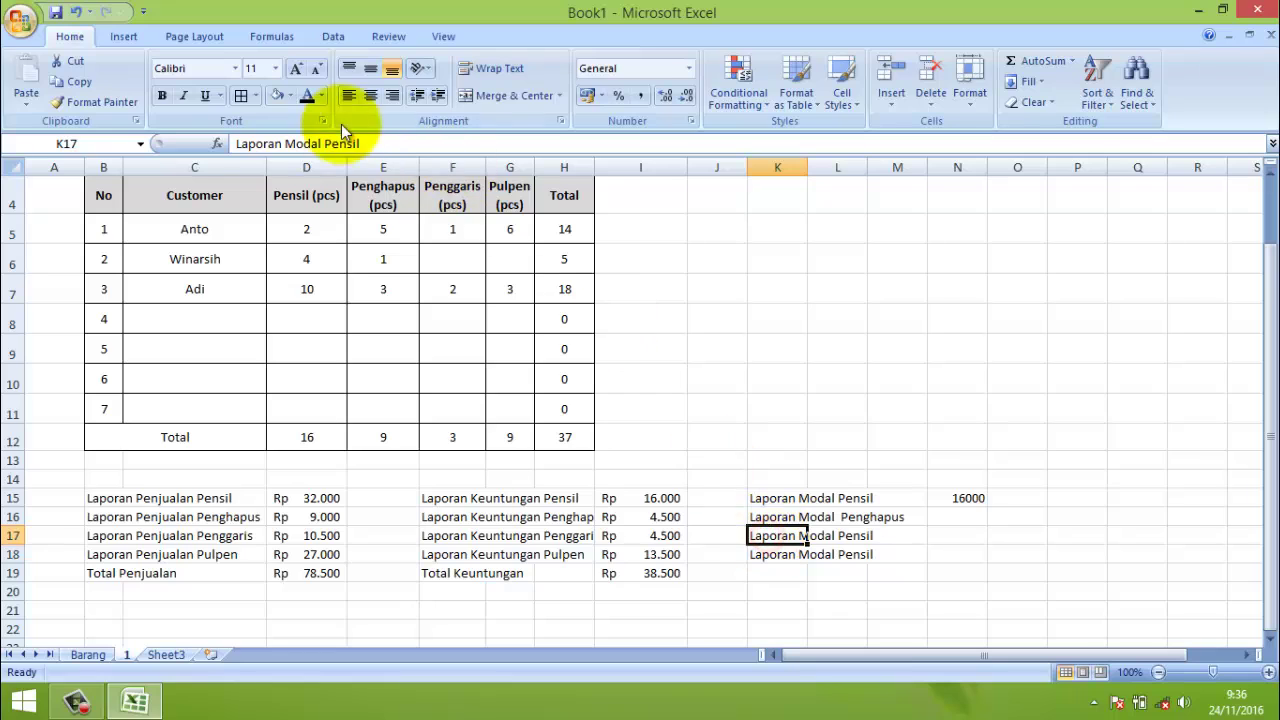
drag(360, 143, 323, 143)
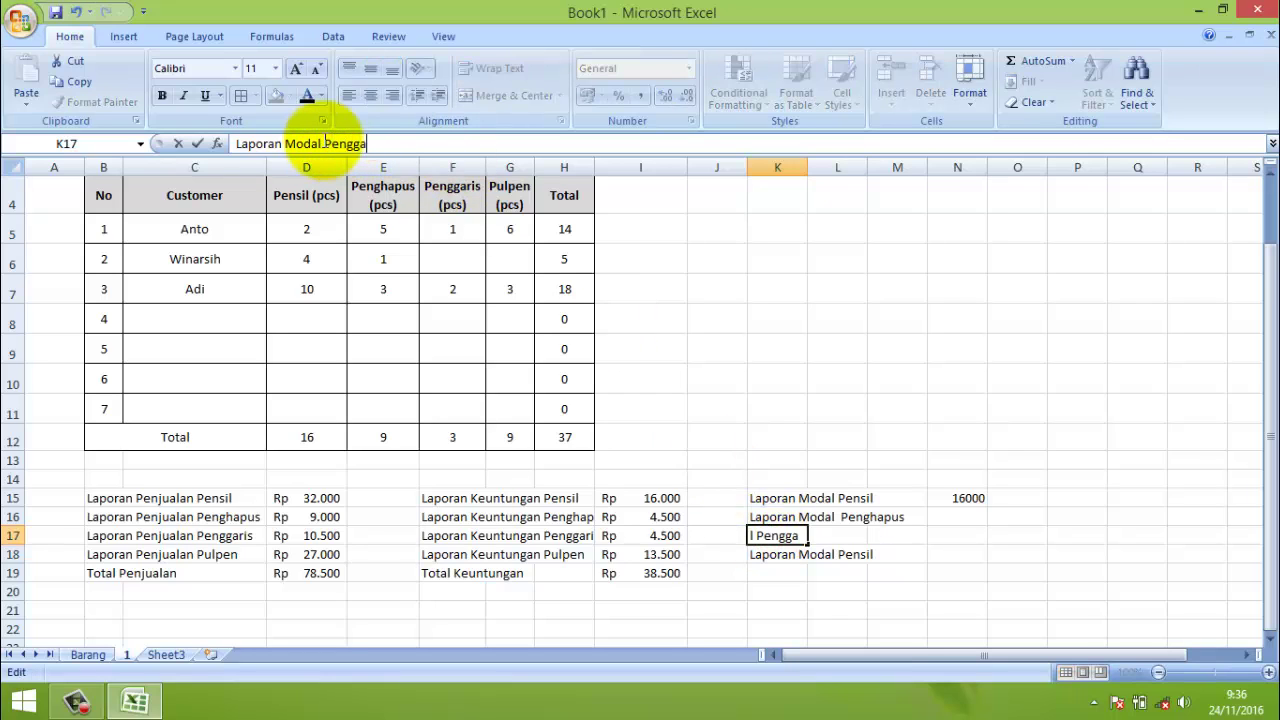
text(Penggaris)
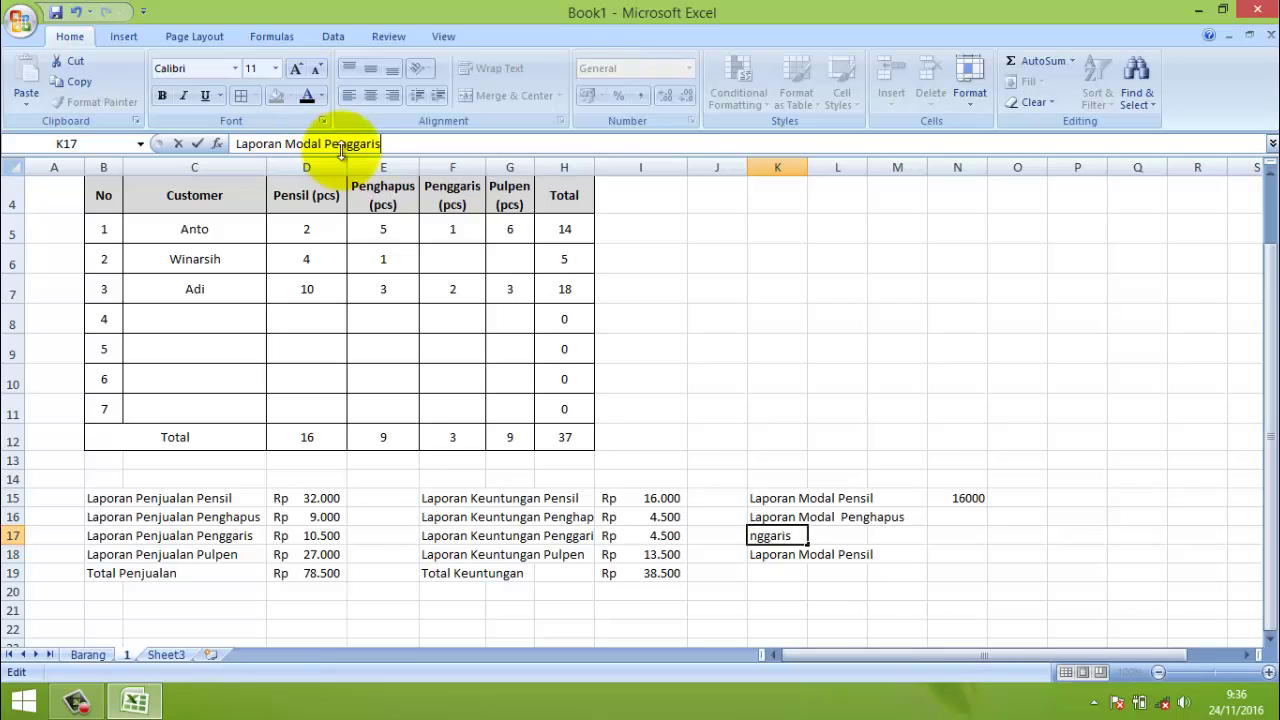
click(772, 560)
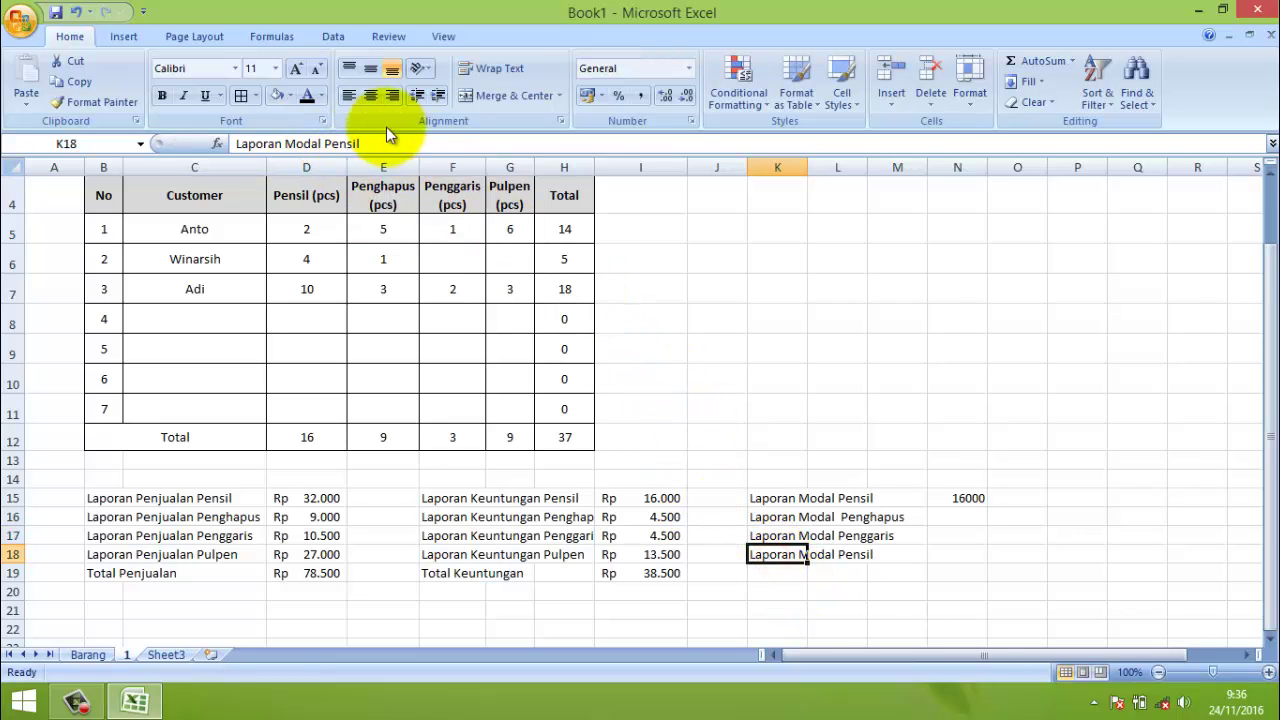
drag(360, 143, 326, 143)
text(ulp)
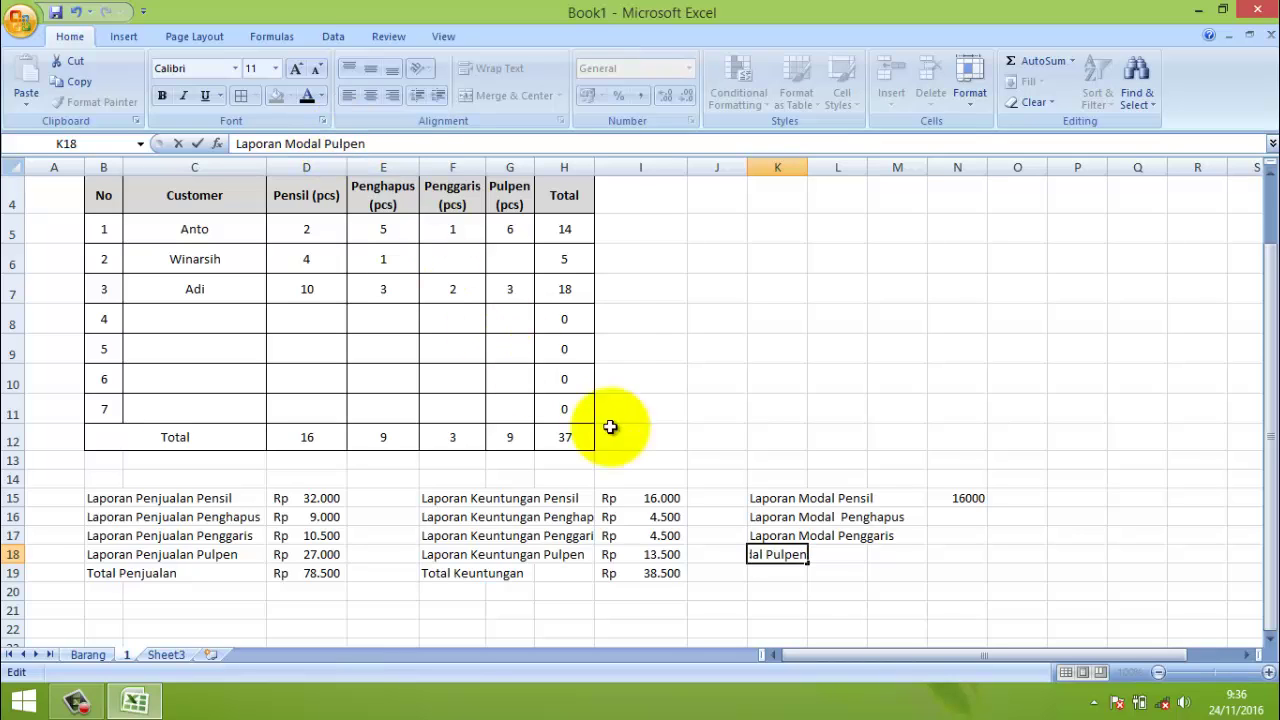
- Calculate the Penghapus capital in N16 with the formula =(E12*Barang!D9)
click(970, 518)
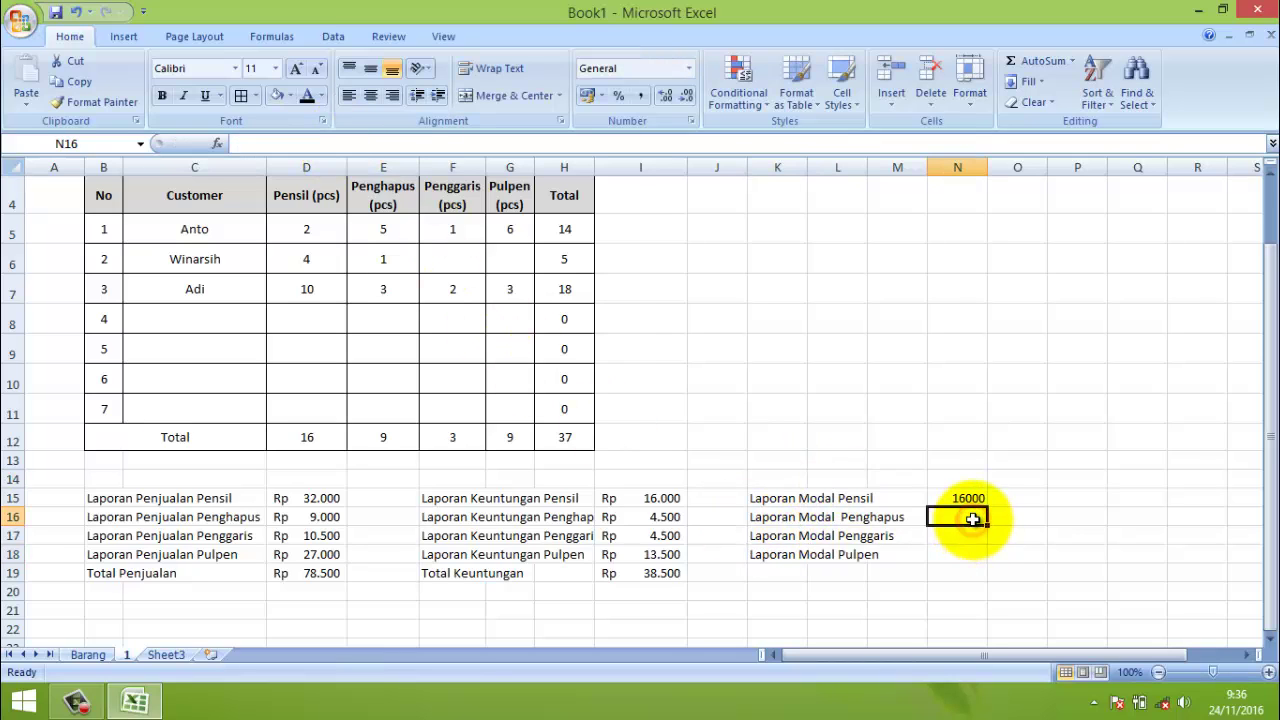
text(=()
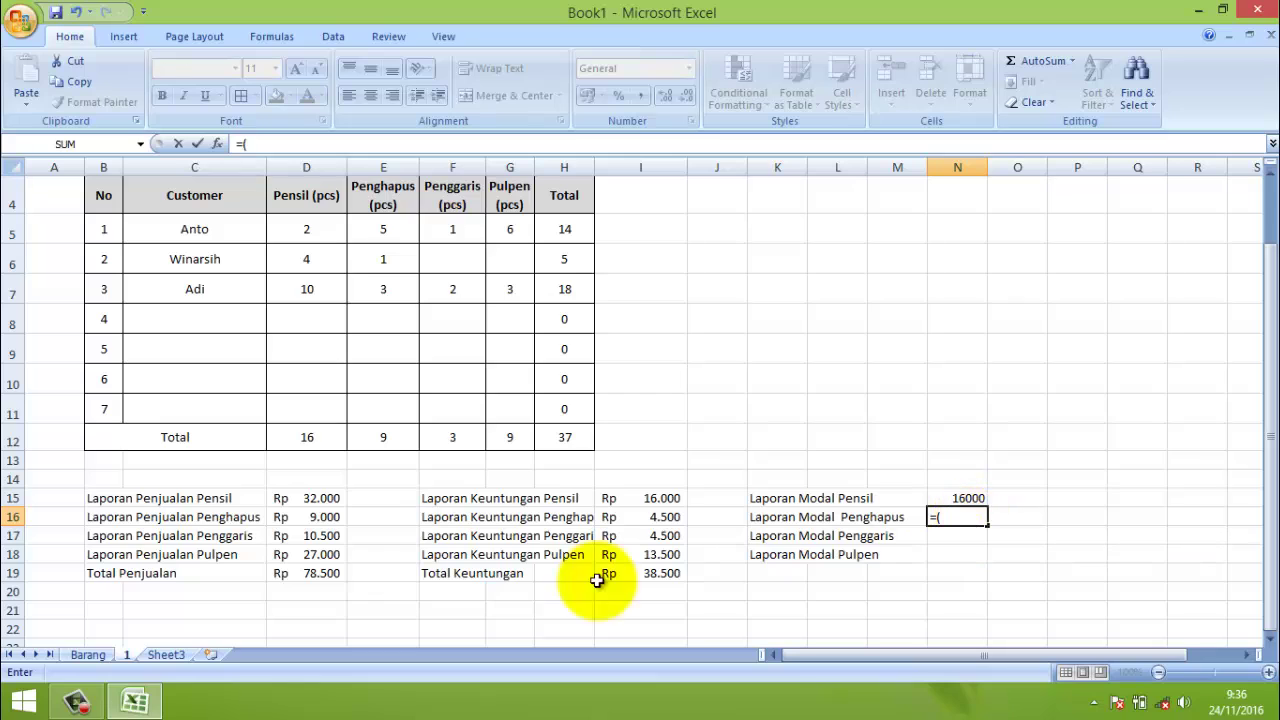
click(370, 436)
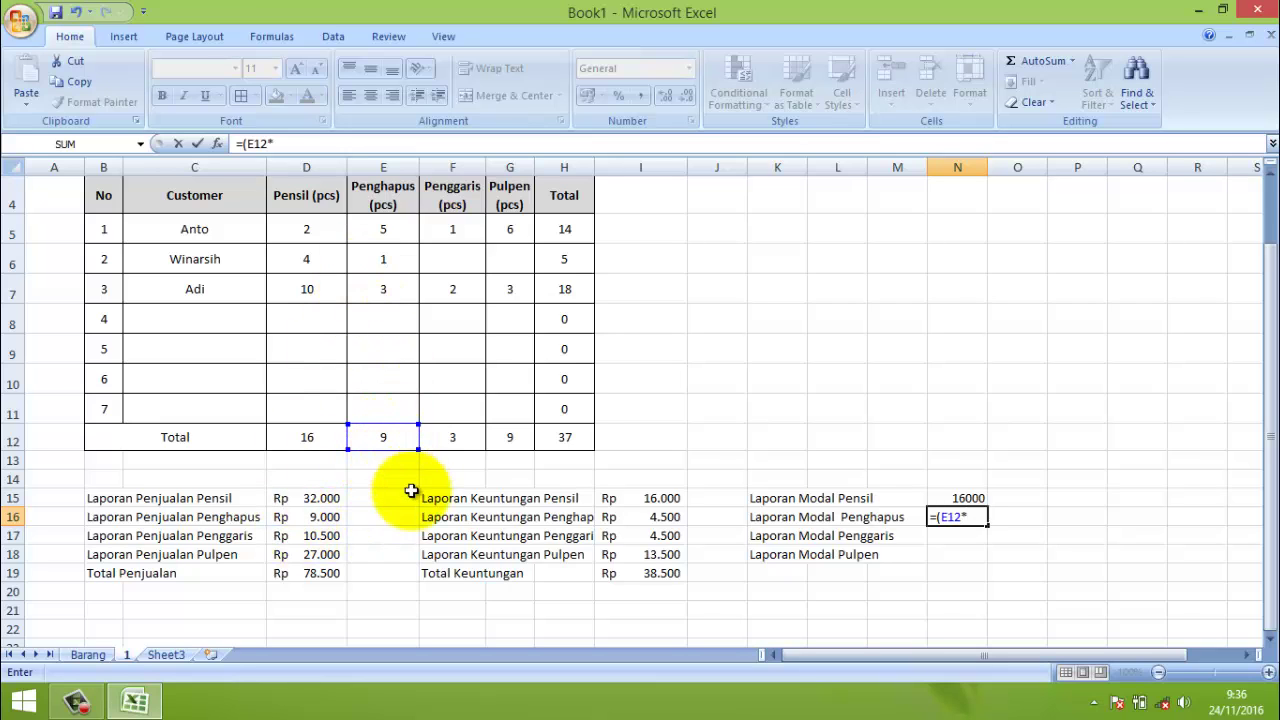
click(99, 654)
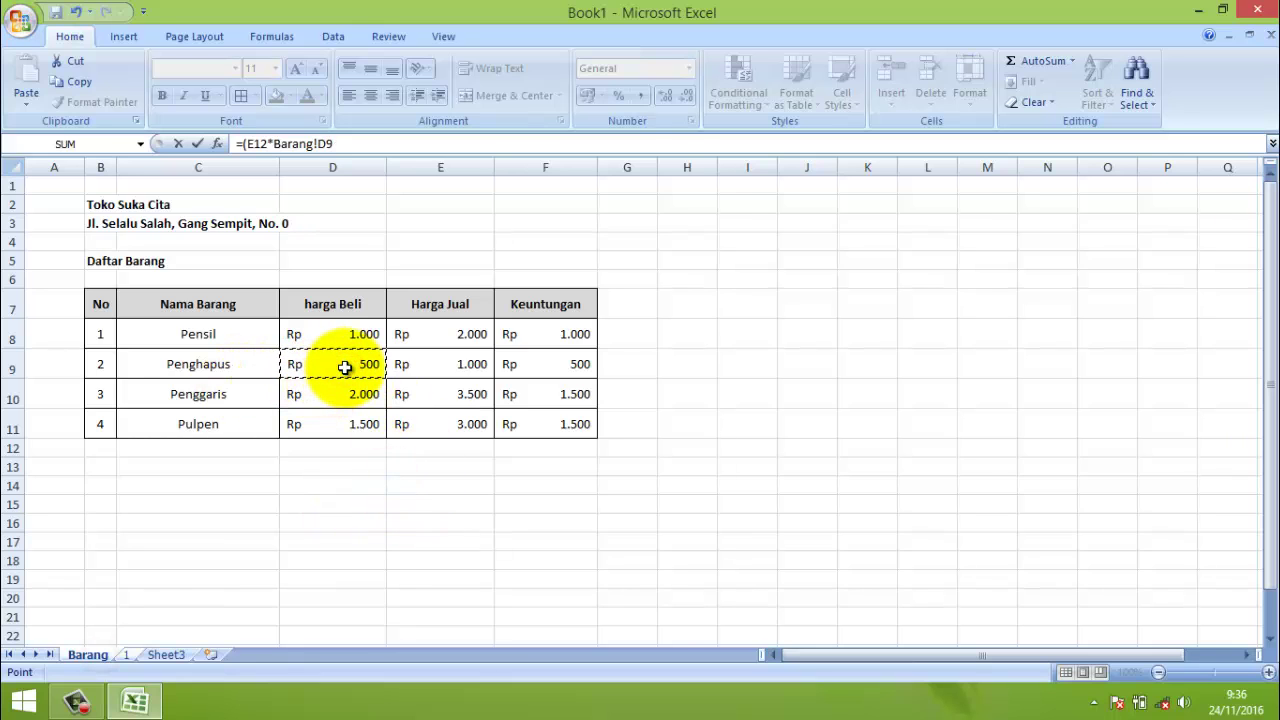
key(Return)
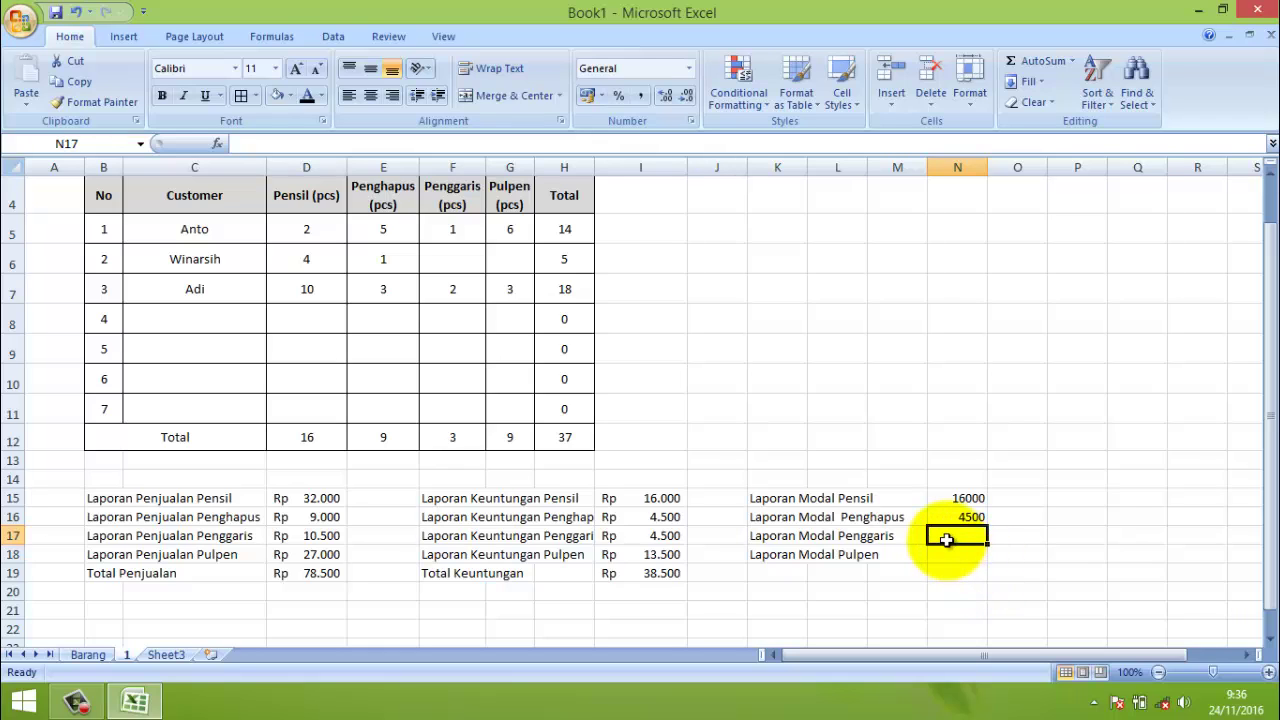
- Calculate the Penggaris capital in N17 with the formula =(F12*Barang!D10)
text(=()
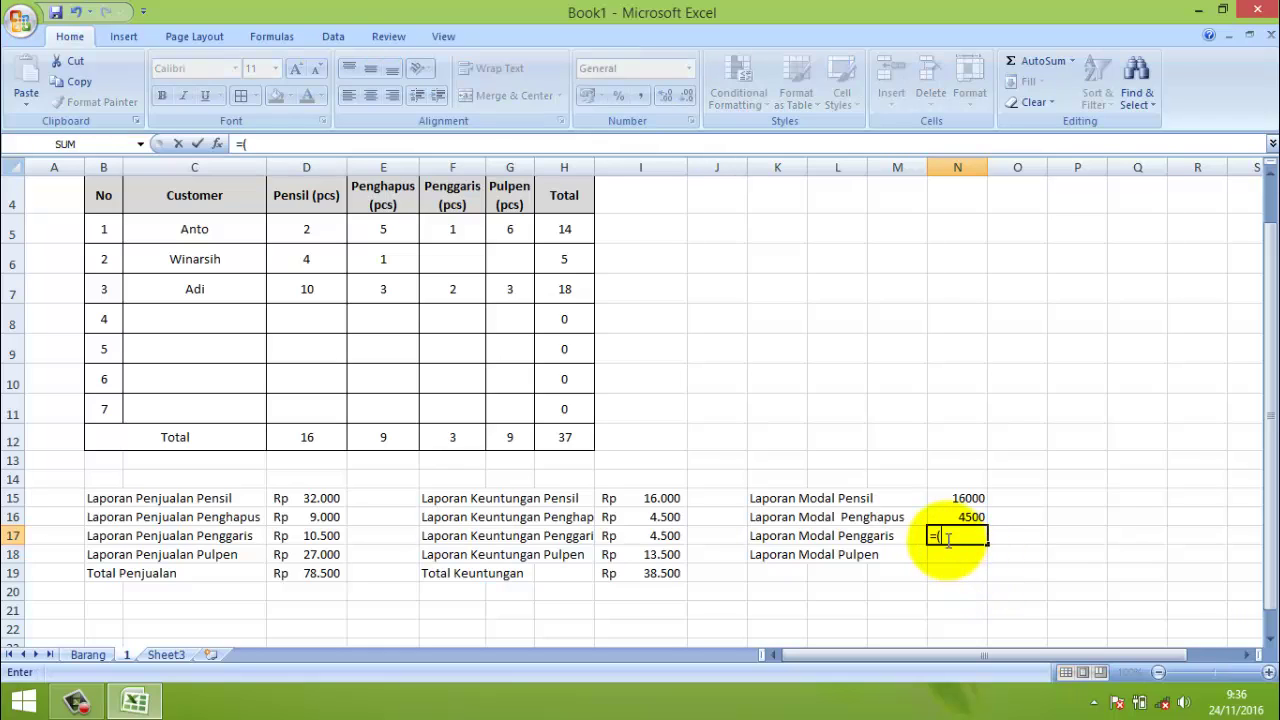
click(458, 437)
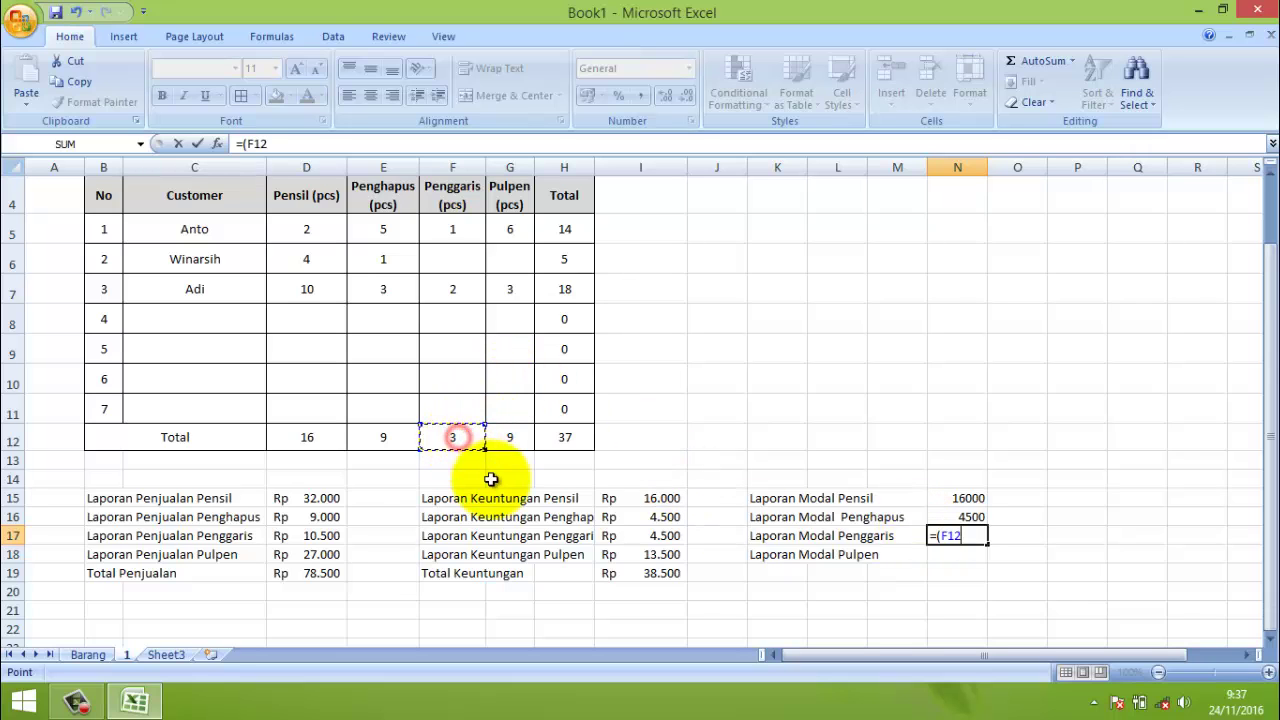
click(95, 654)
click(330, 395)
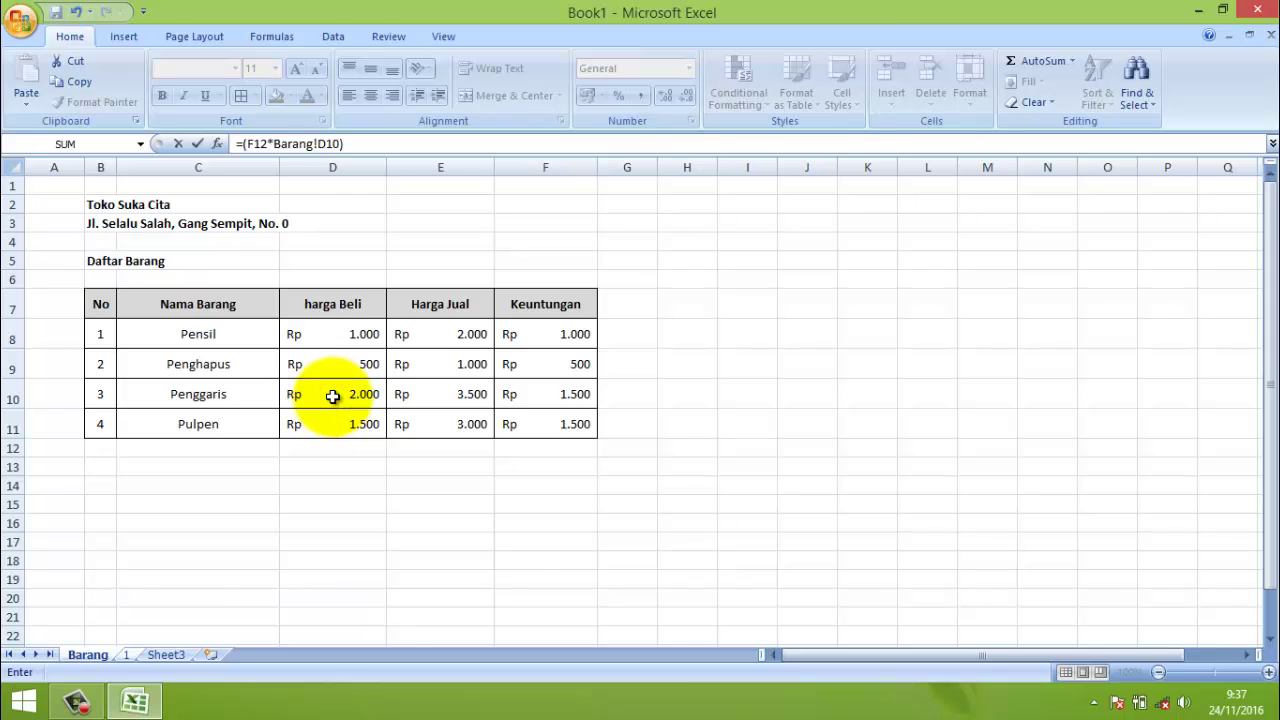
key(Return)
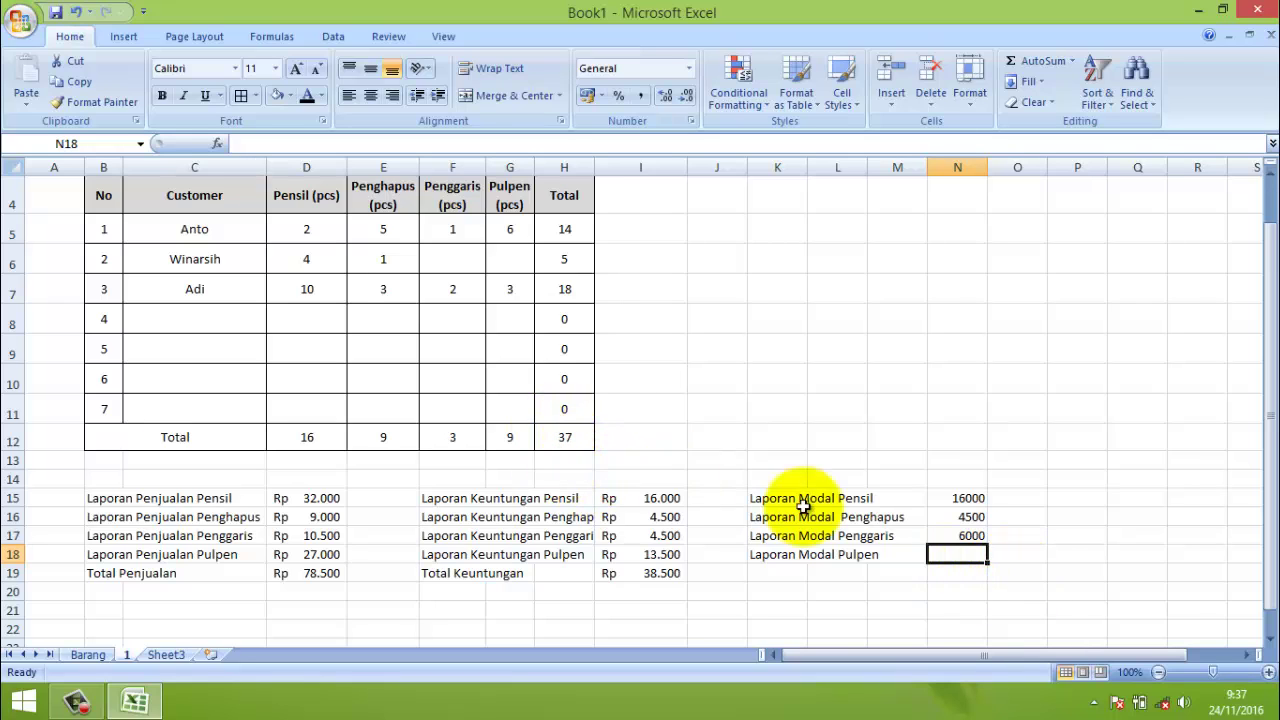
- Calculate the Pulpen capital in N18 with the formula =(G12*Barang!D11)
text(=()
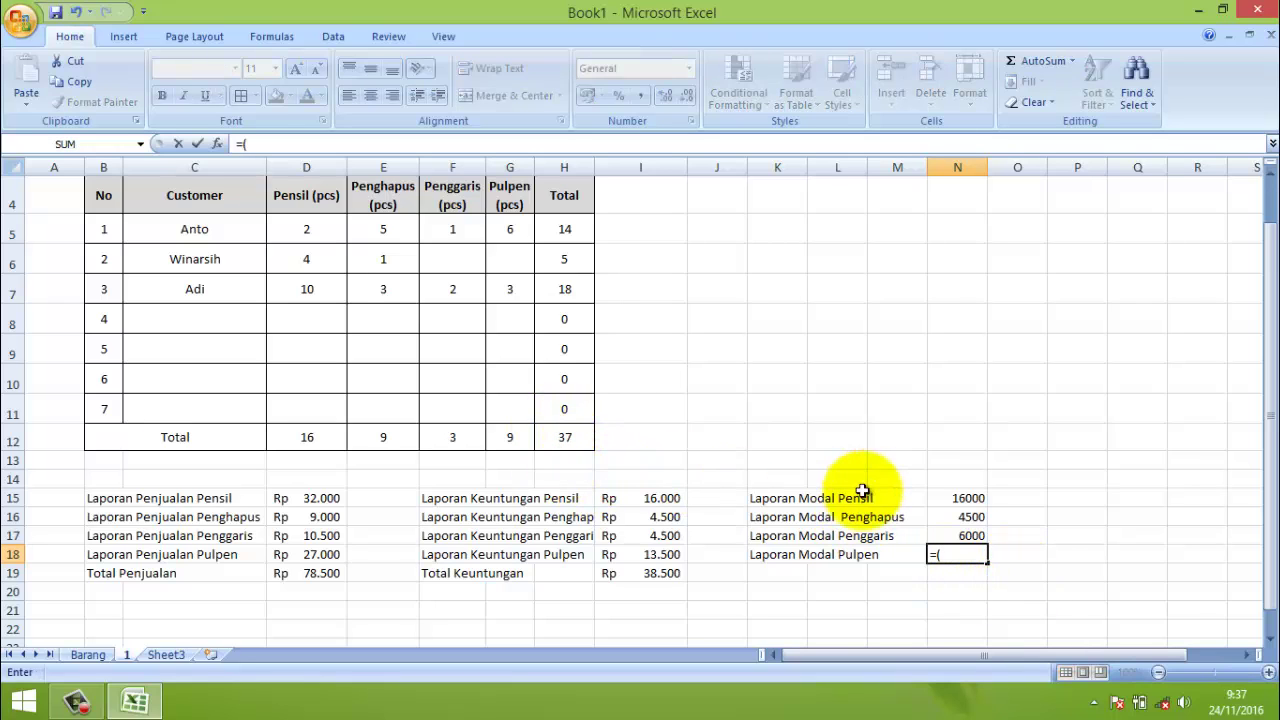
click(510, 433)
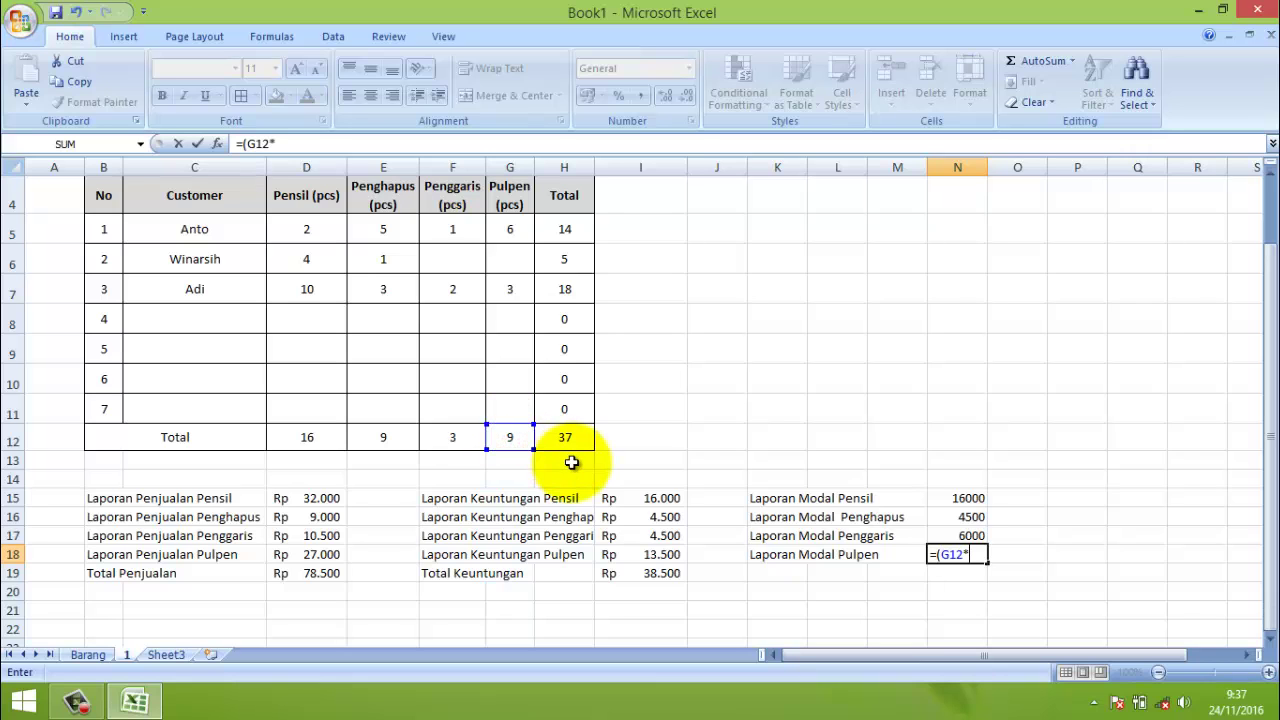
text(*)
click(88, 654)
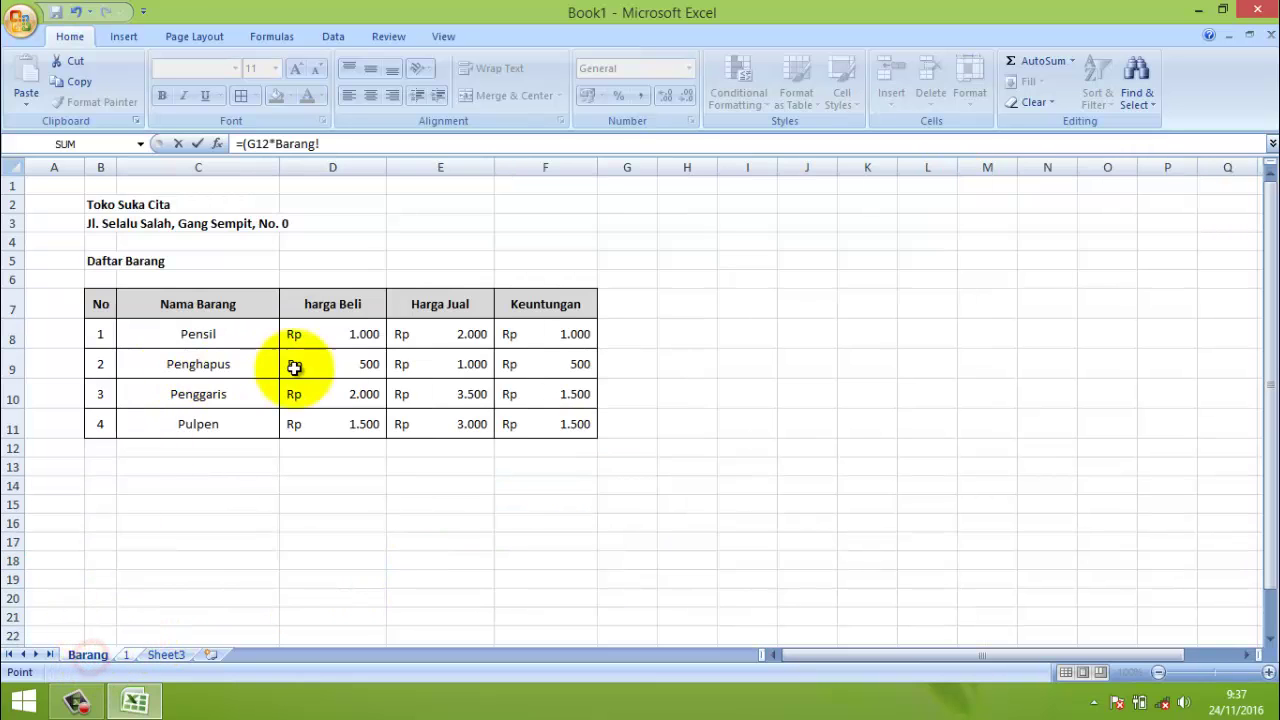
click(343, 432)
text())
key(Return)
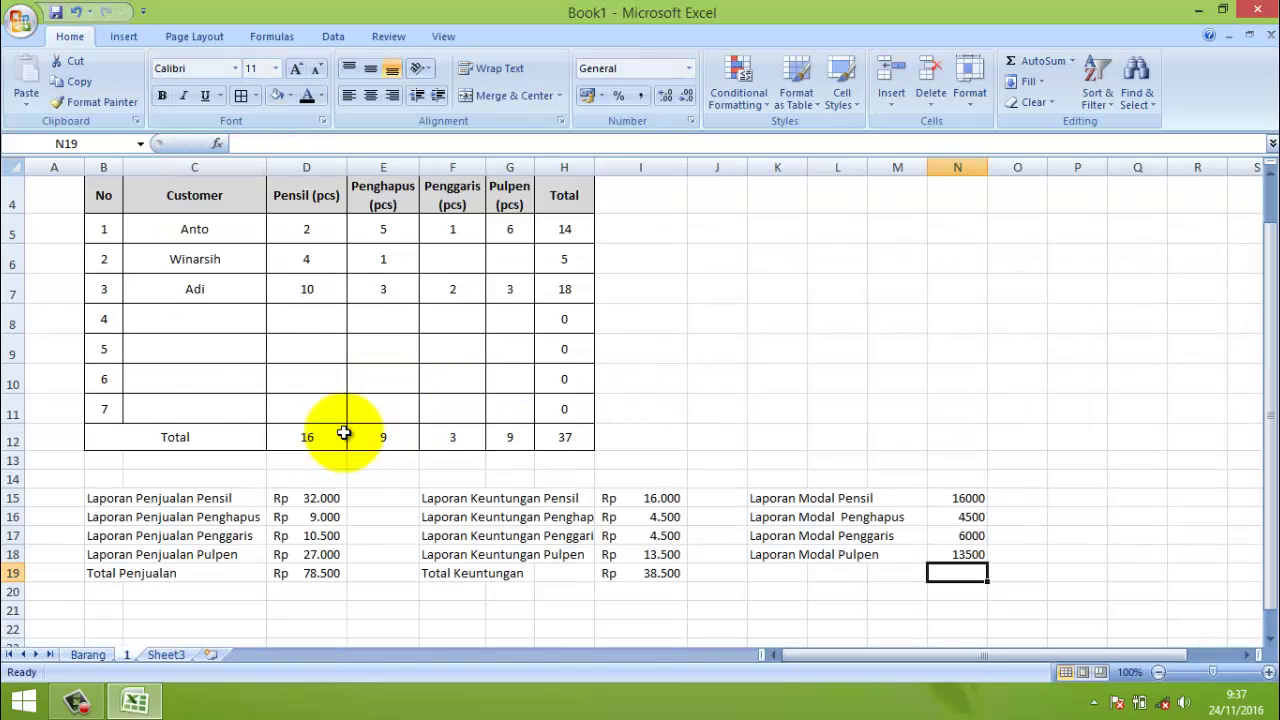
- Label K19 as Total Modal and calculate the capital total in N19 with the formula =SUM(N15:N18)
click(783, 575)
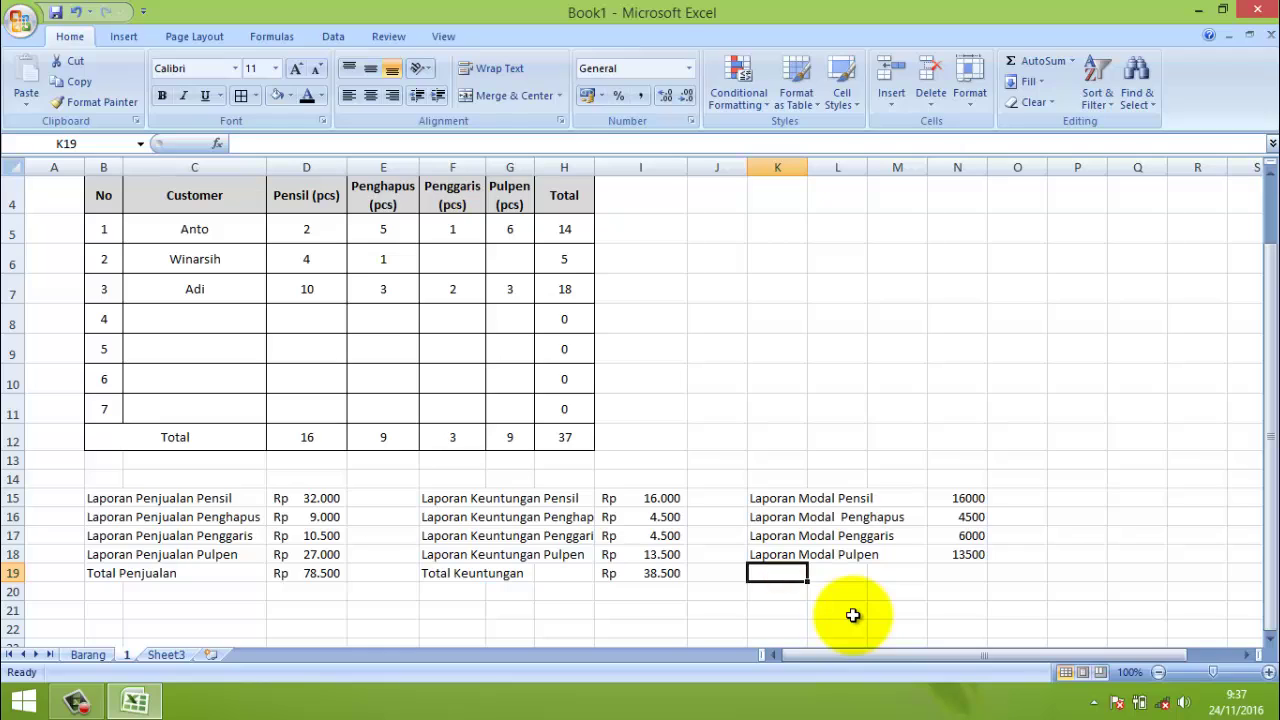
text(Total Modal)
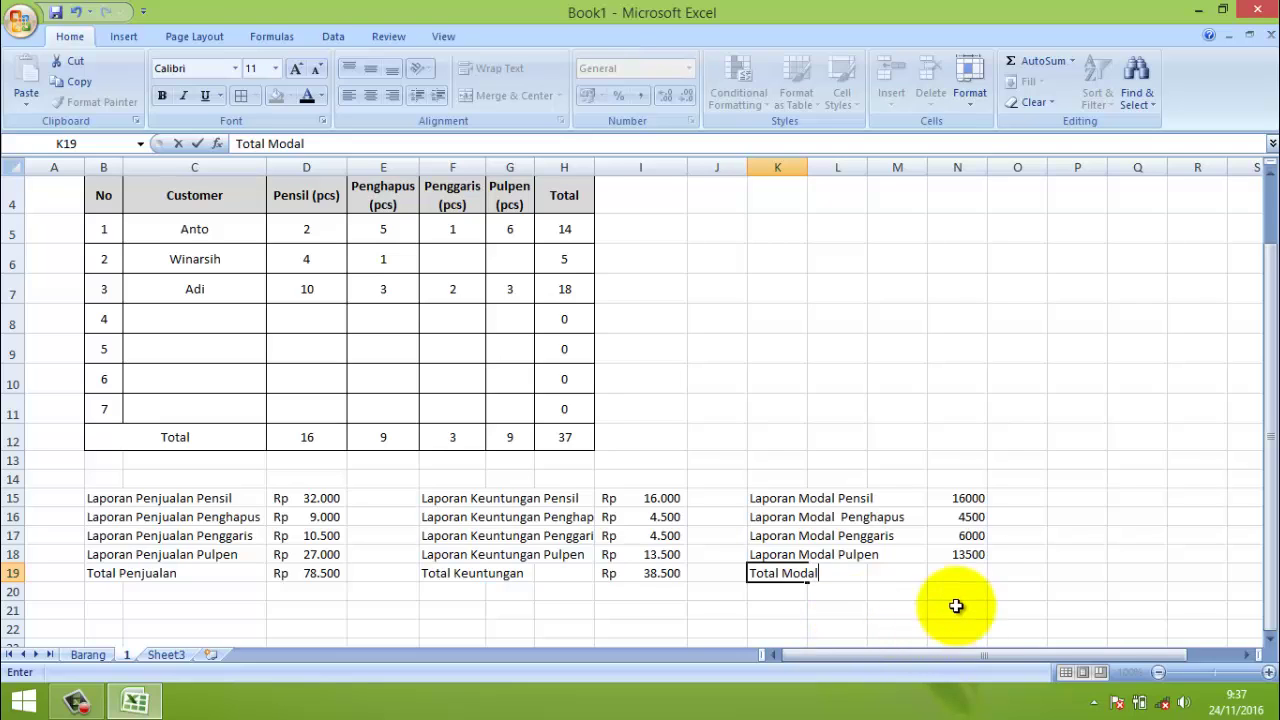
click(958, 574)
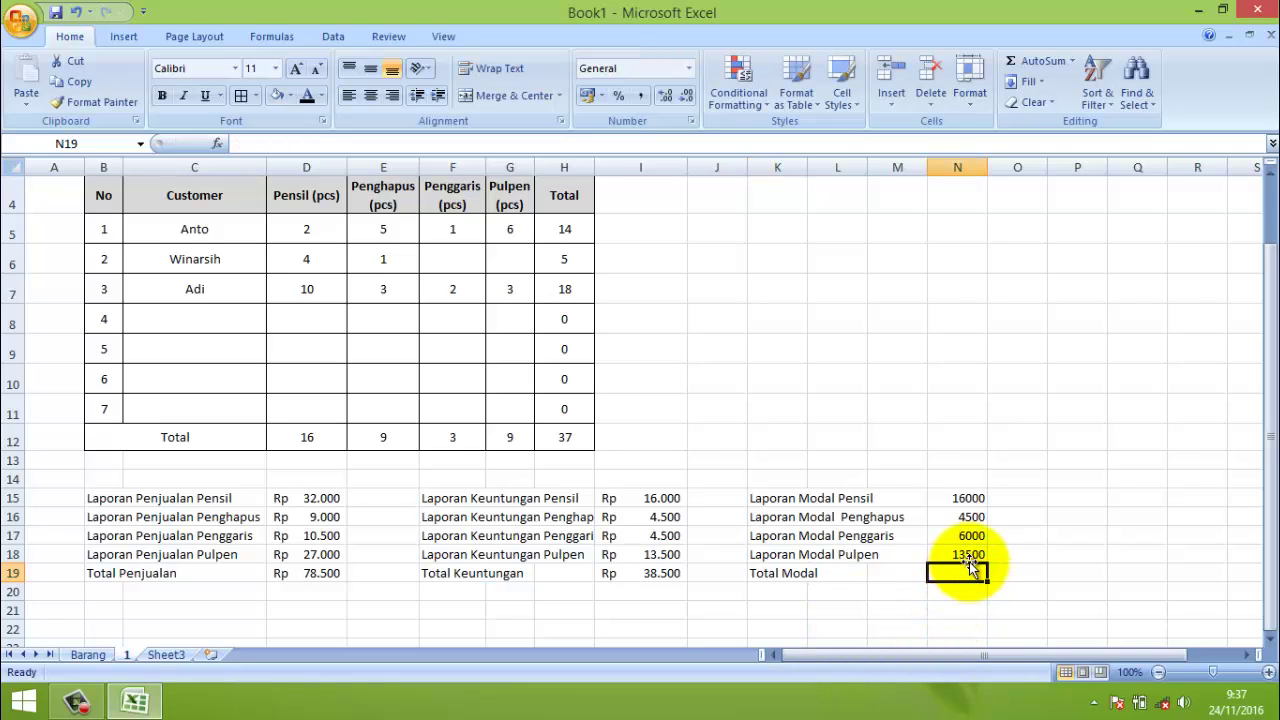
text(=)
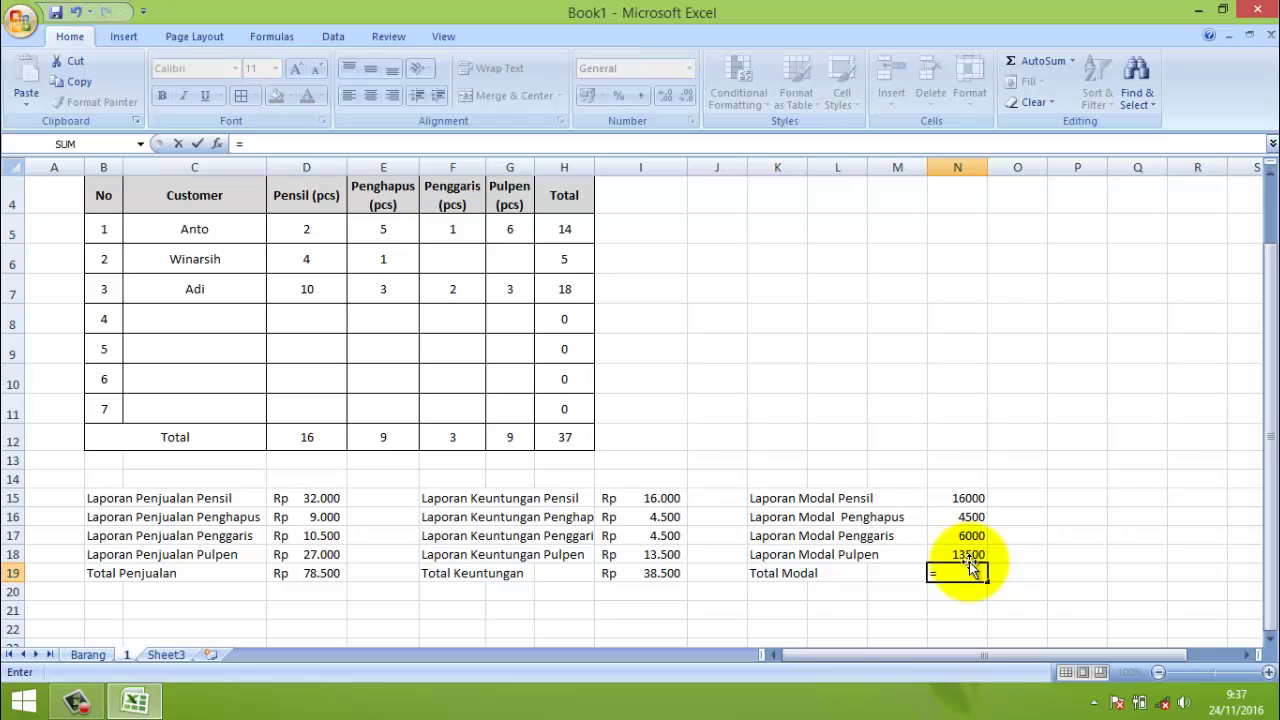
text(SUM()
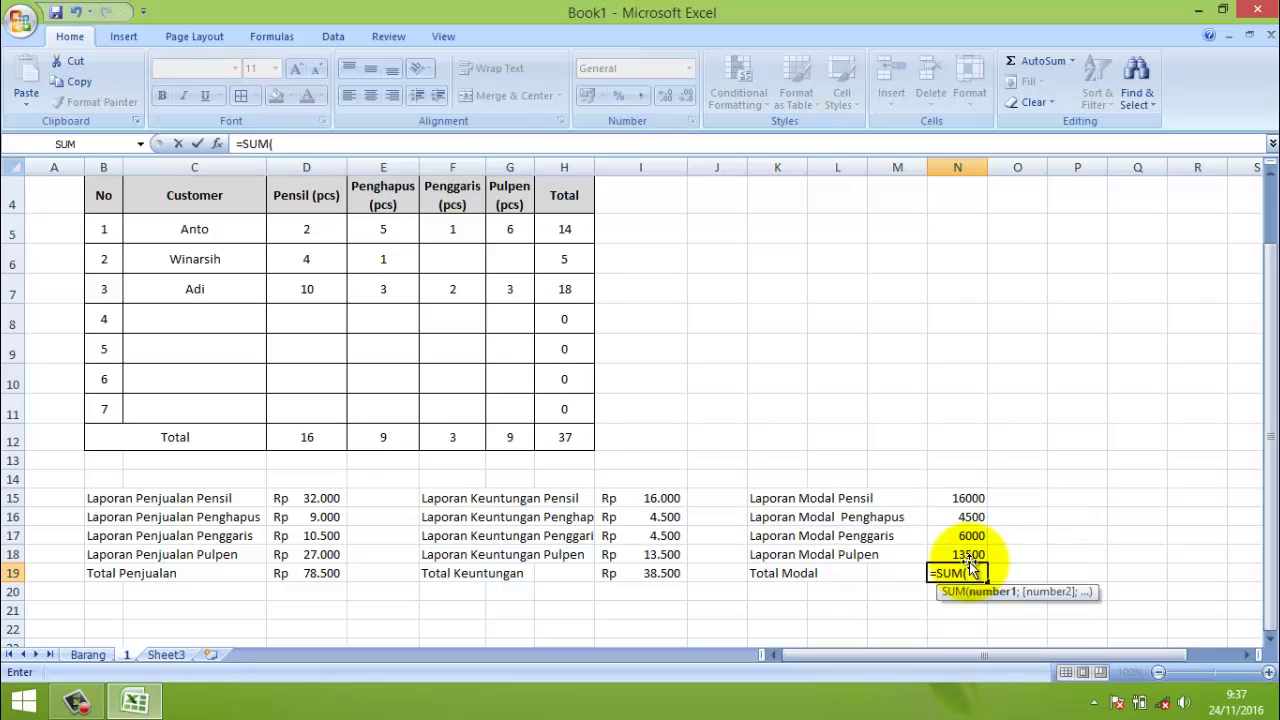
drag(967, 496, 973, 555)
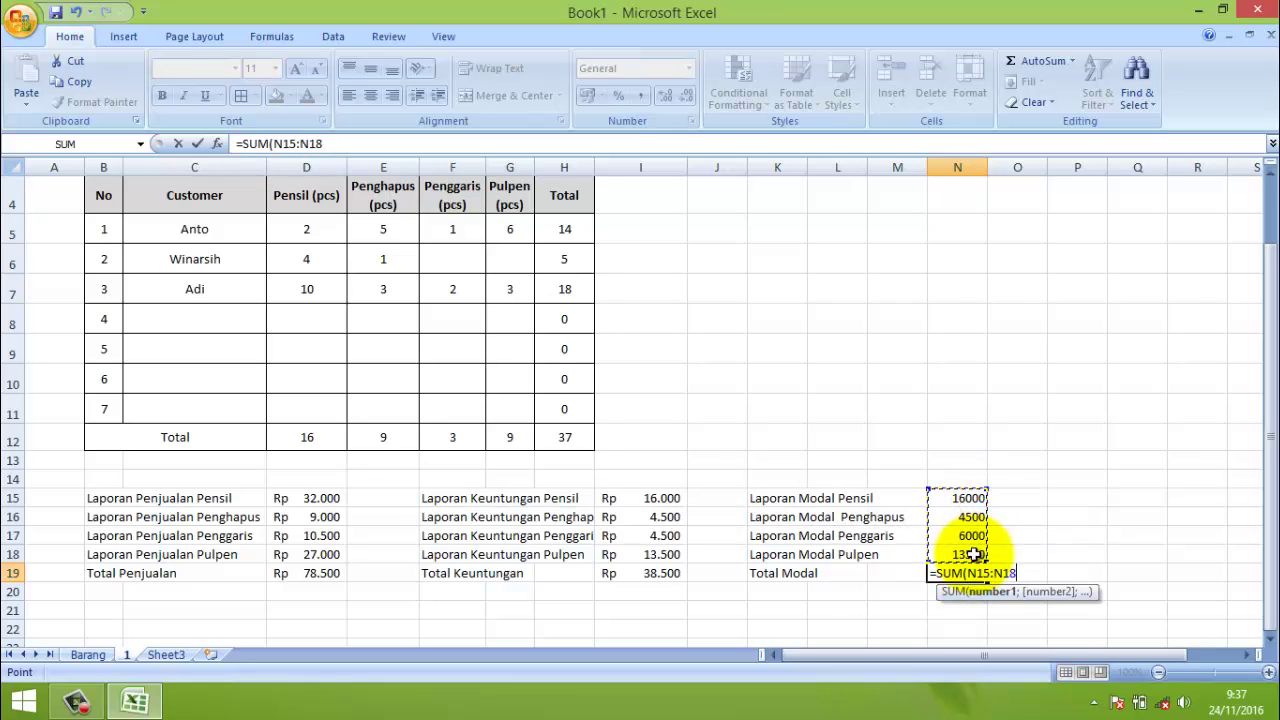
text())
key(Return)
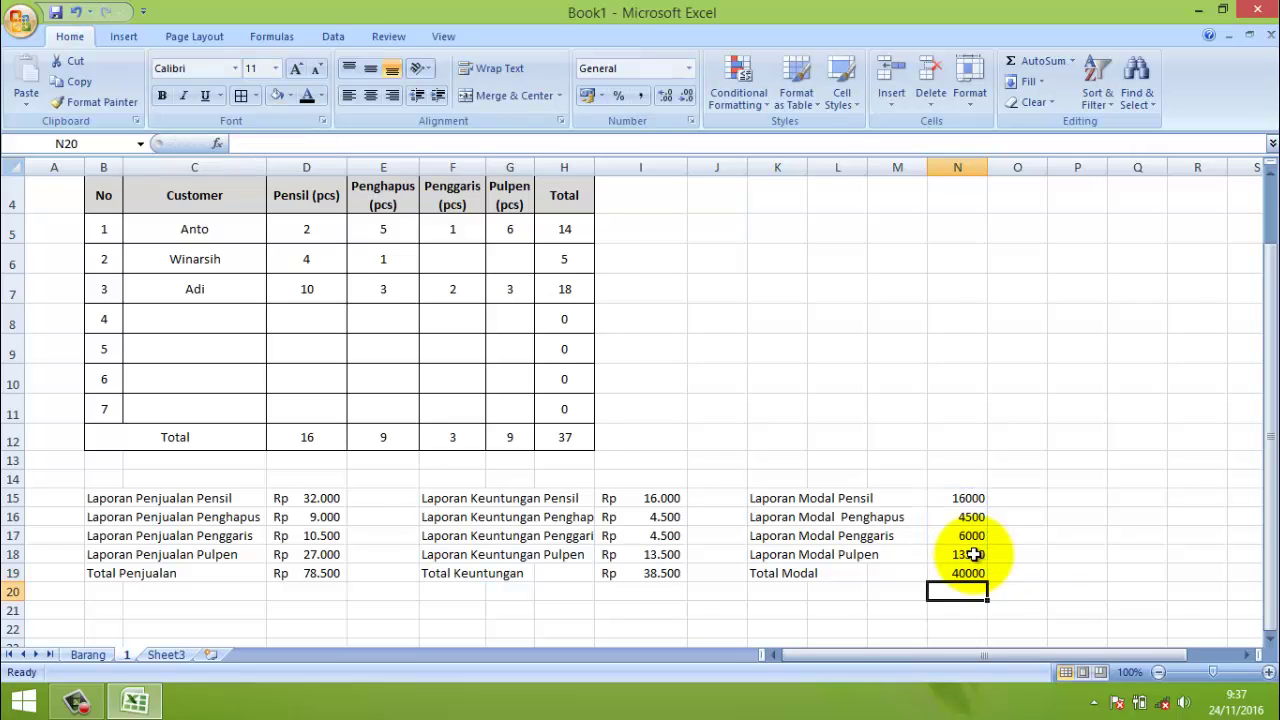
- Format the capital amounts in N15:N19 as Accounting and widen column N
drag(957, 500, 967, 573)
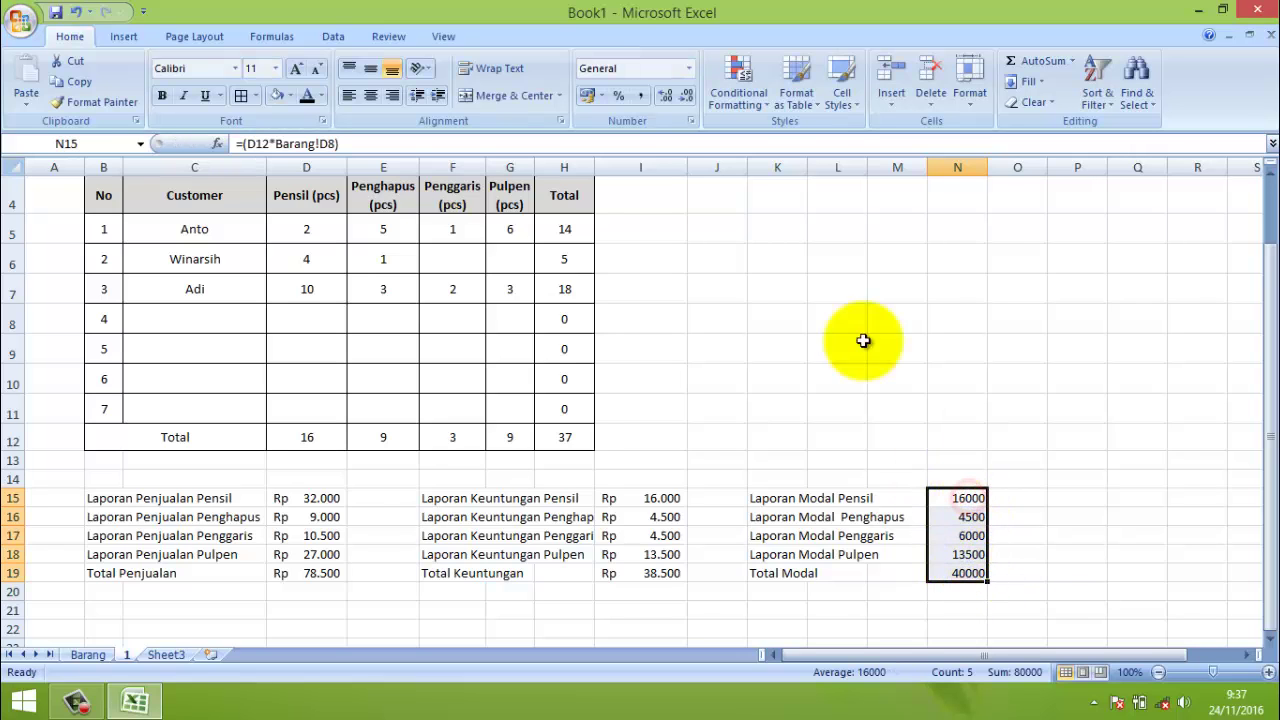
click(688, 68)
click(670, 218)
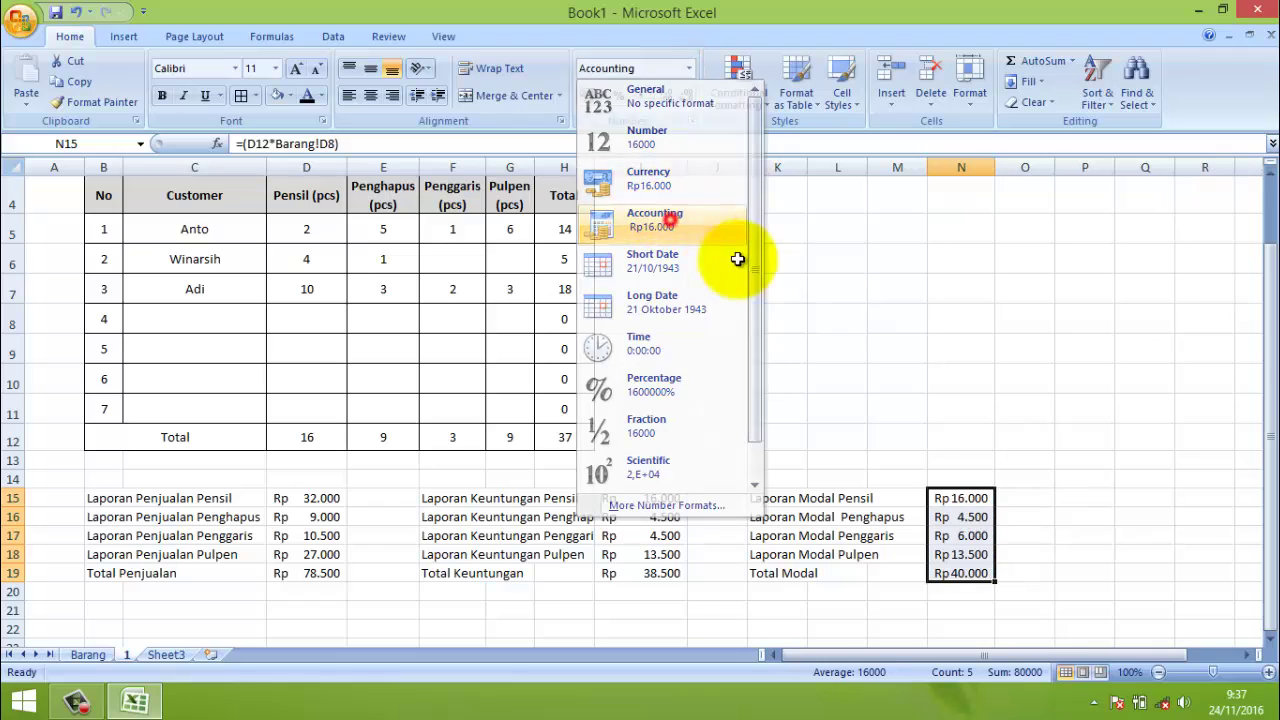
double_click(995, 167)
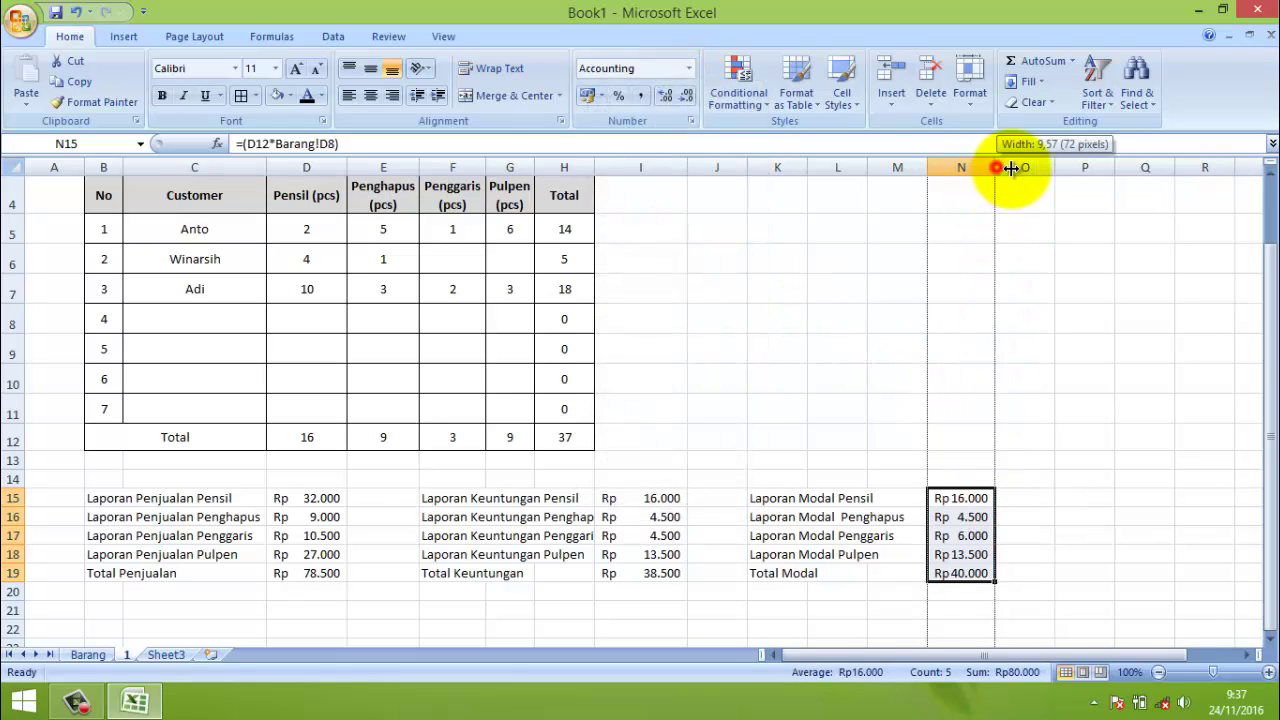
click(841, 460)
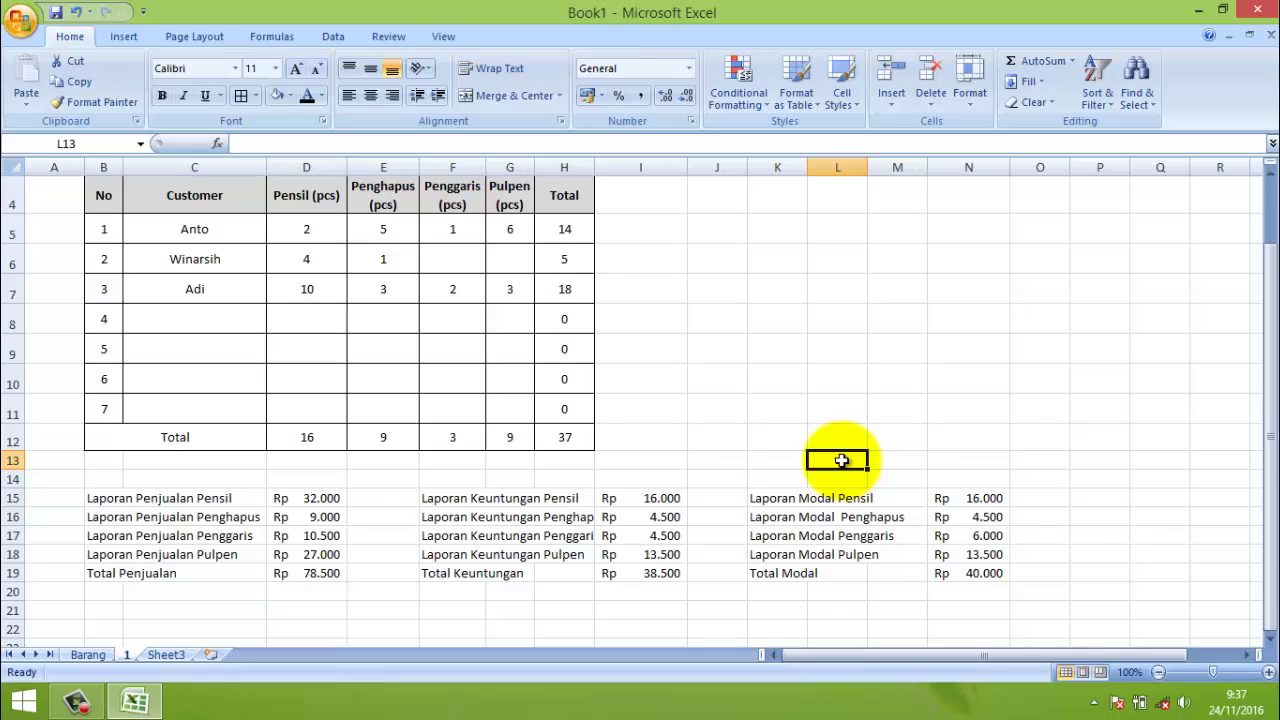
- Review the transaction table and compare the Total Penjualan, Total Keuntungan and Total Modal amounts in row 19
scroll(839, 460, up, 1)
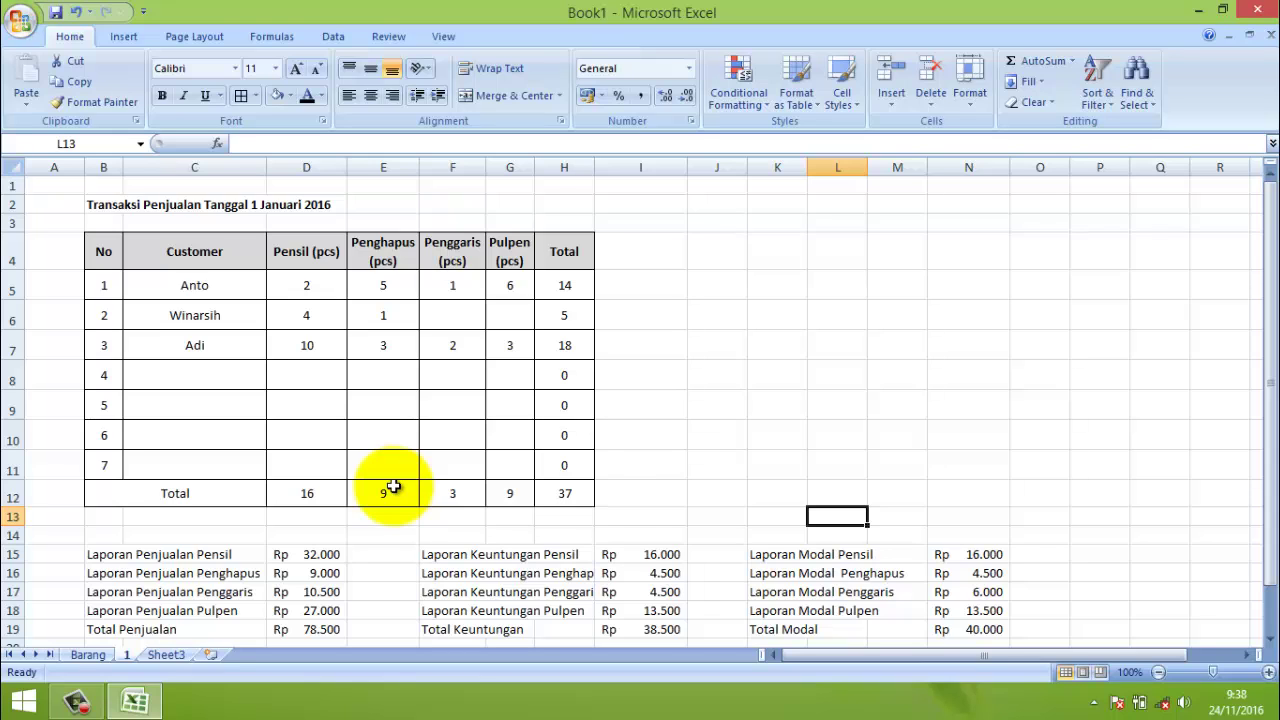
scroll(394, 486, down, 1)
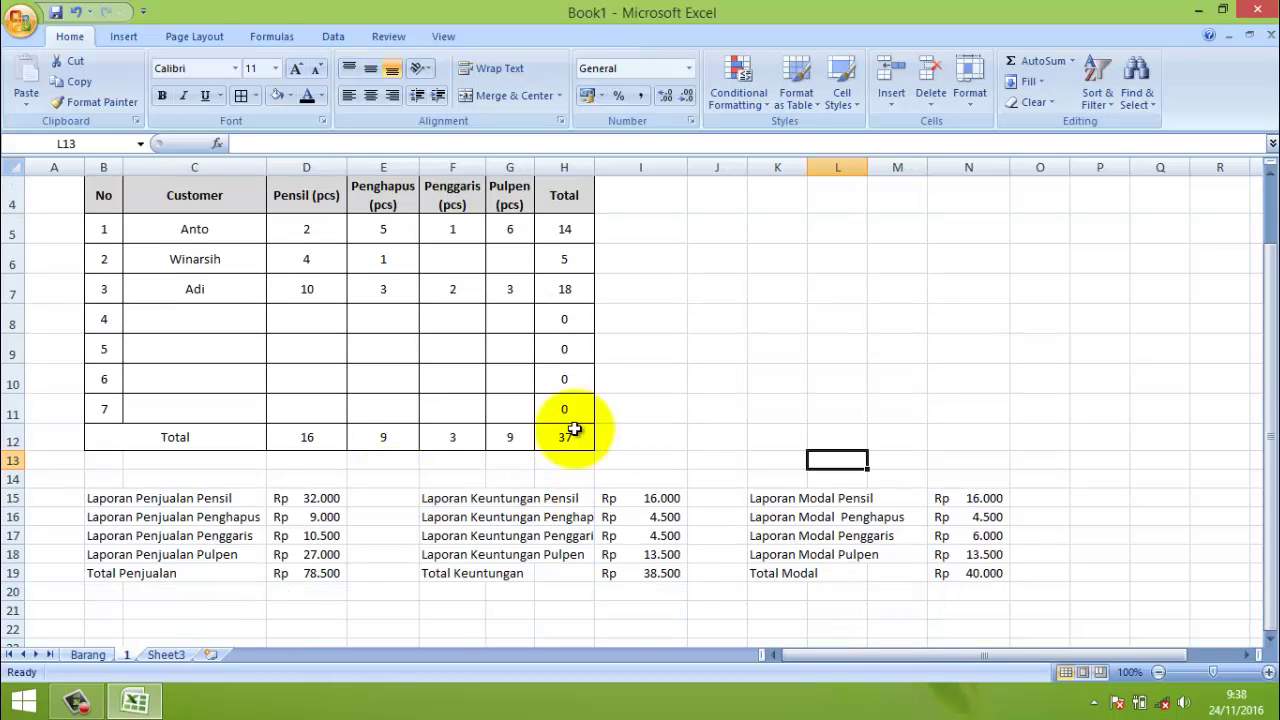
click(105, 573)
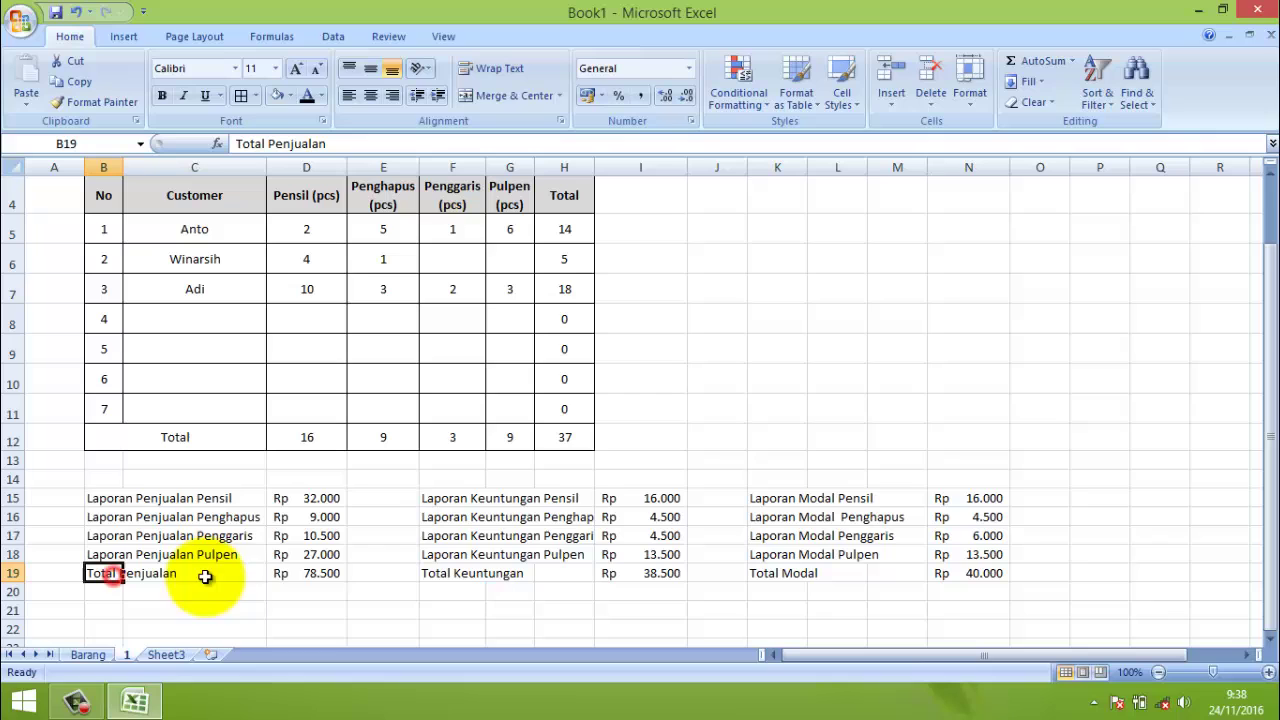
click(310, 575)
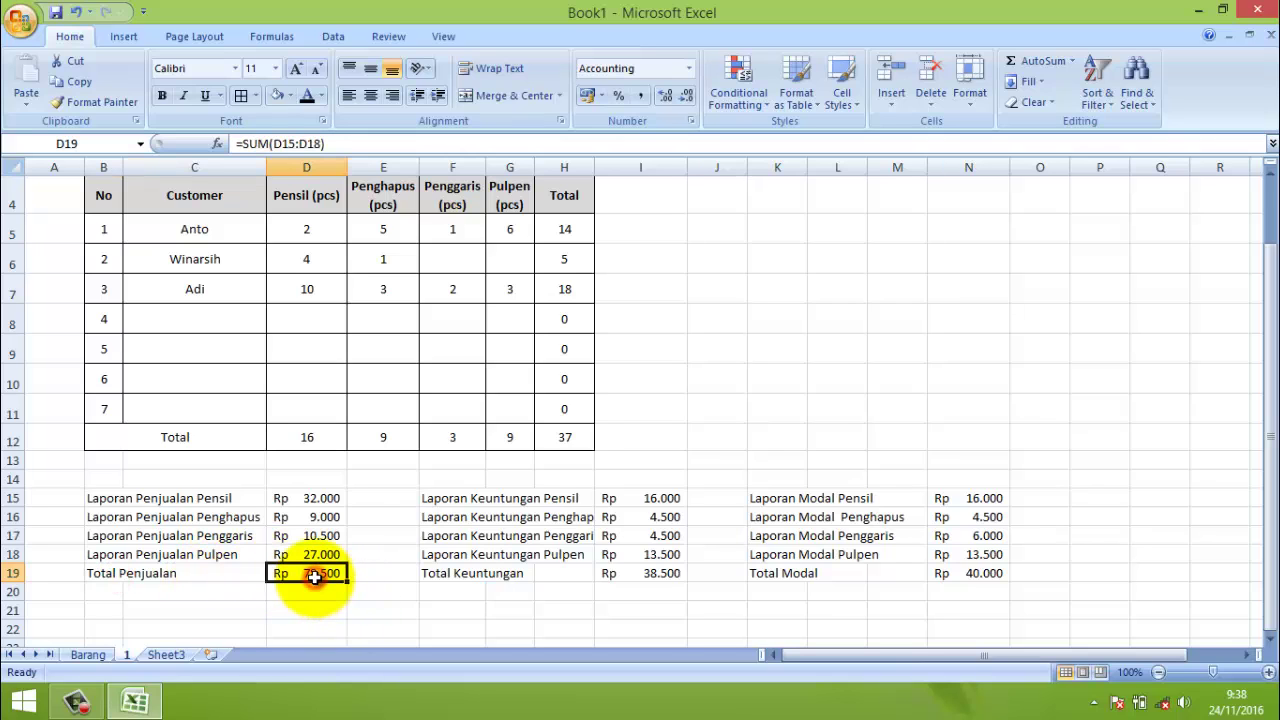
click(440, 574)
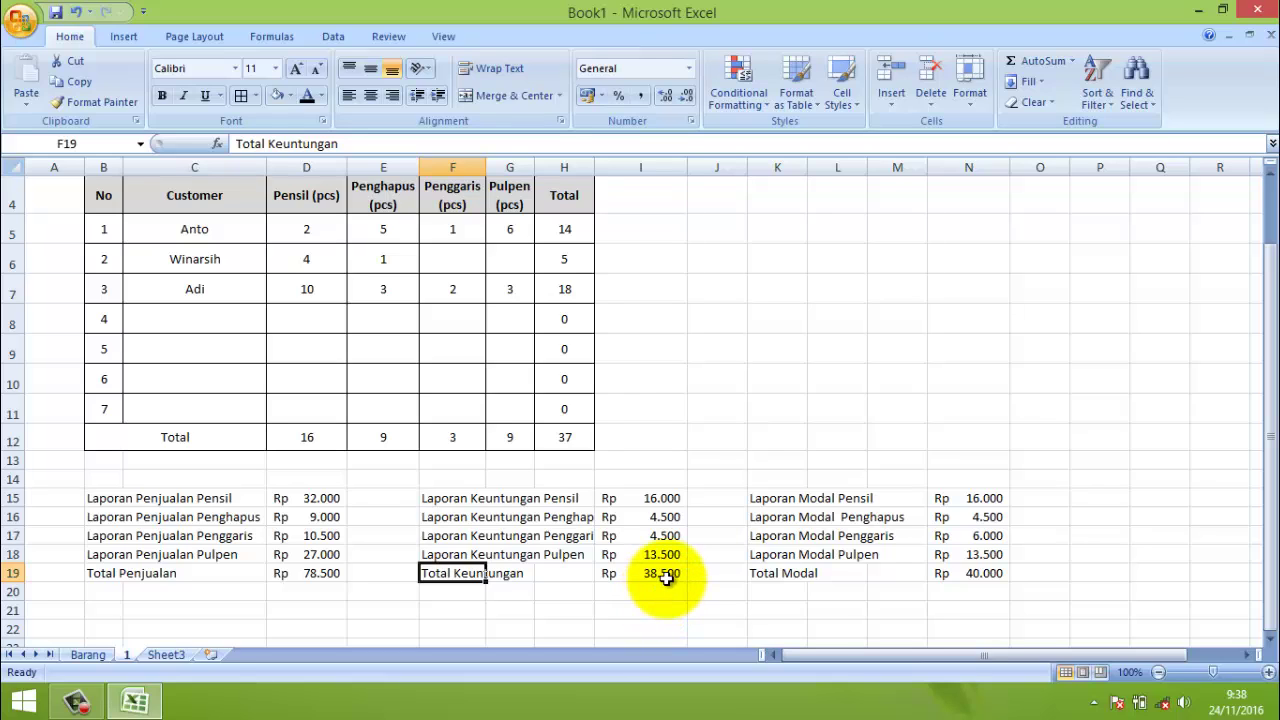
click(662, 574)
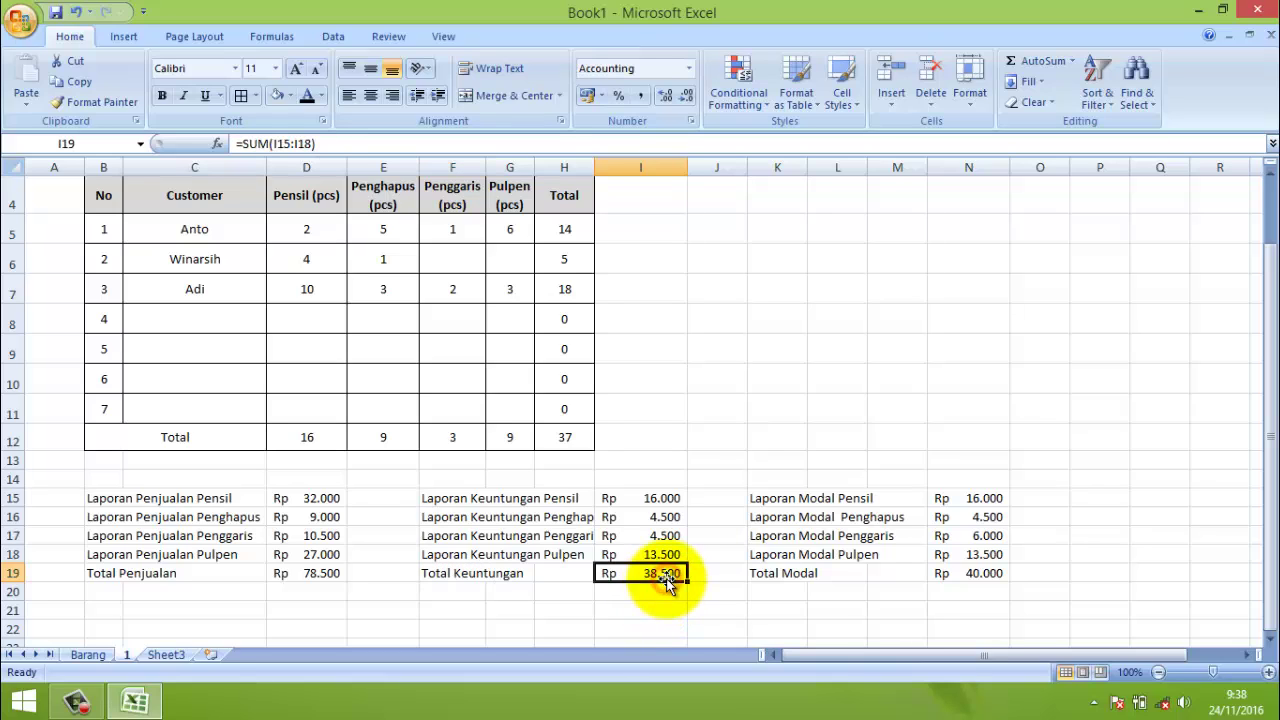
click(974, 573)
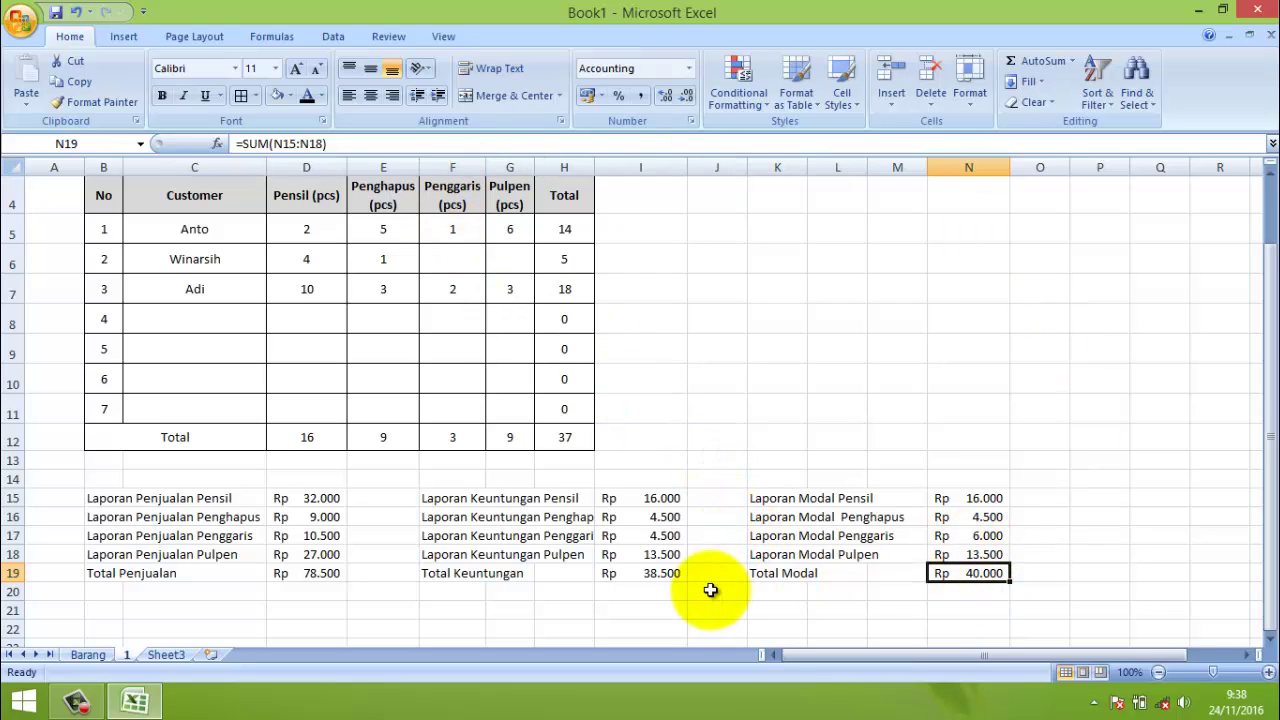
click(663, 573)
click(1001, 573)
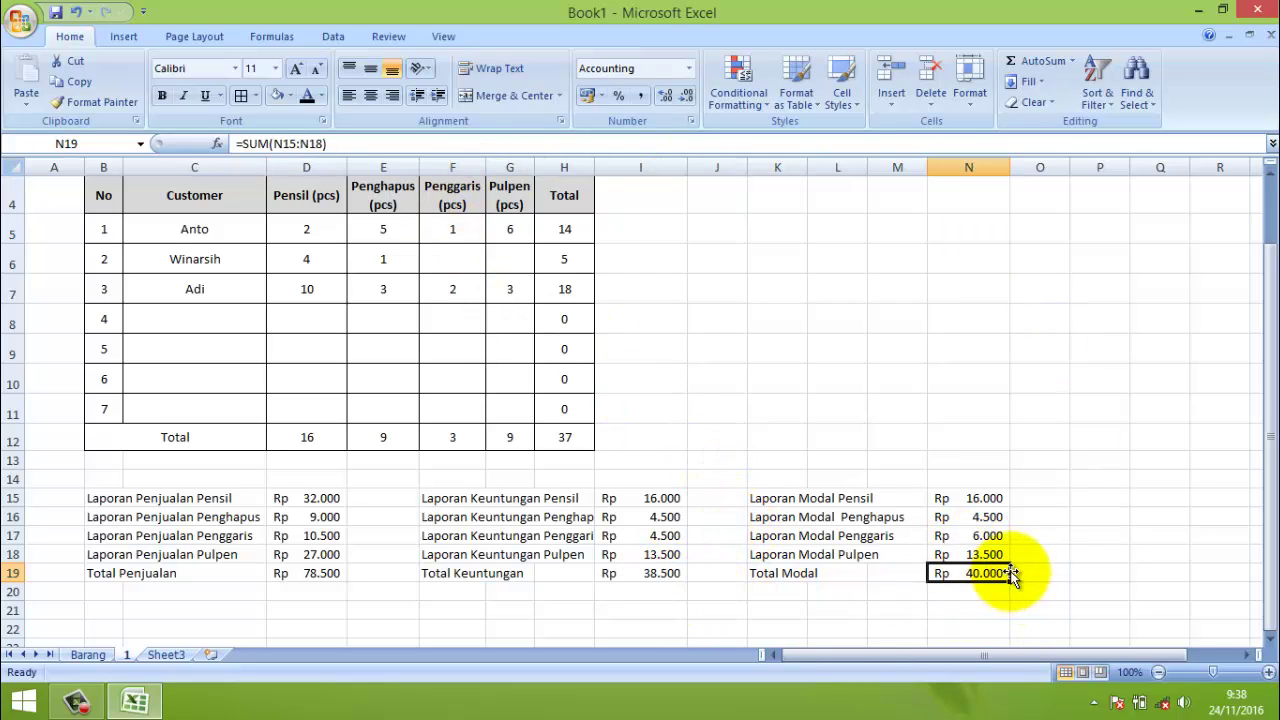
click(316, 571)
click(625, 573)
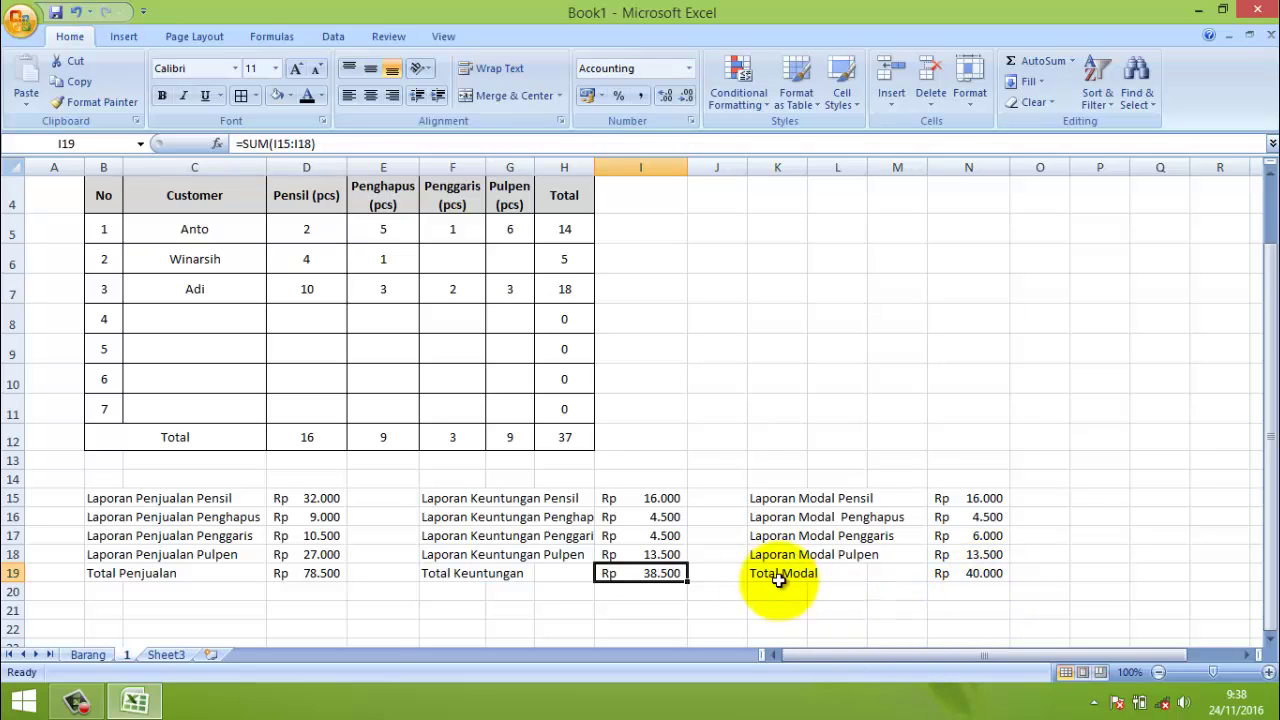
click(465, 576)
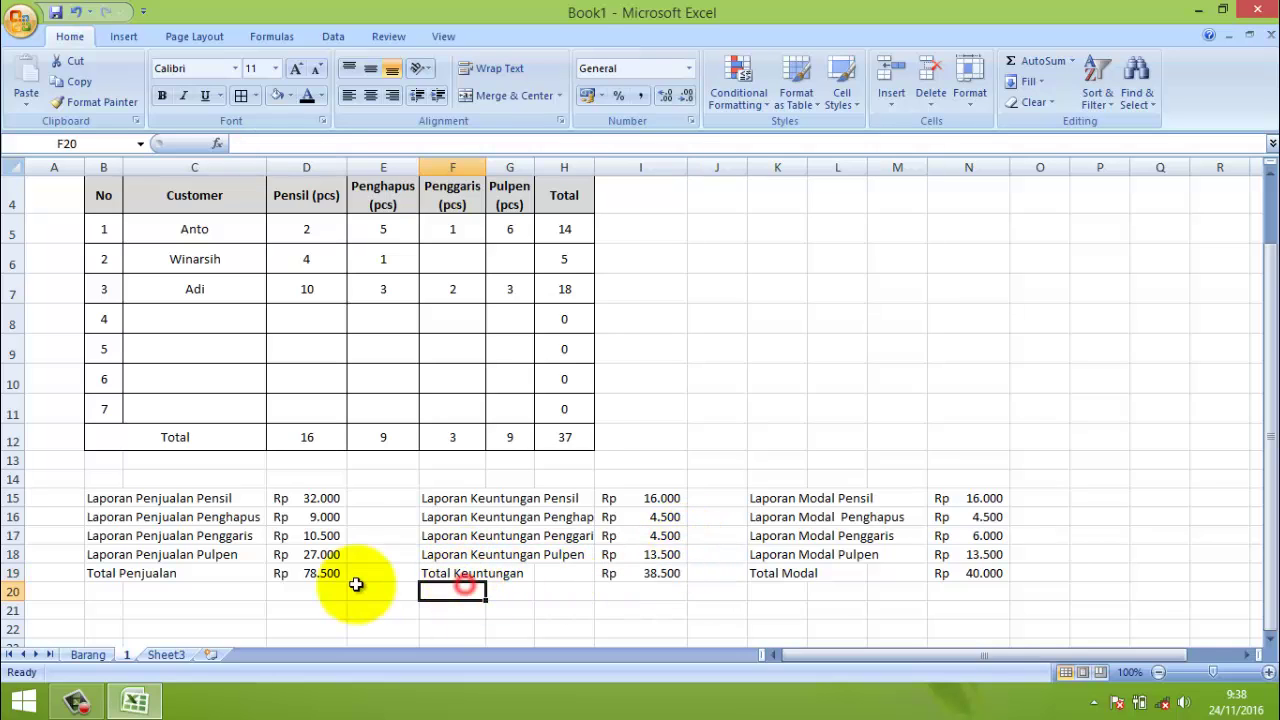
click(163, 573)
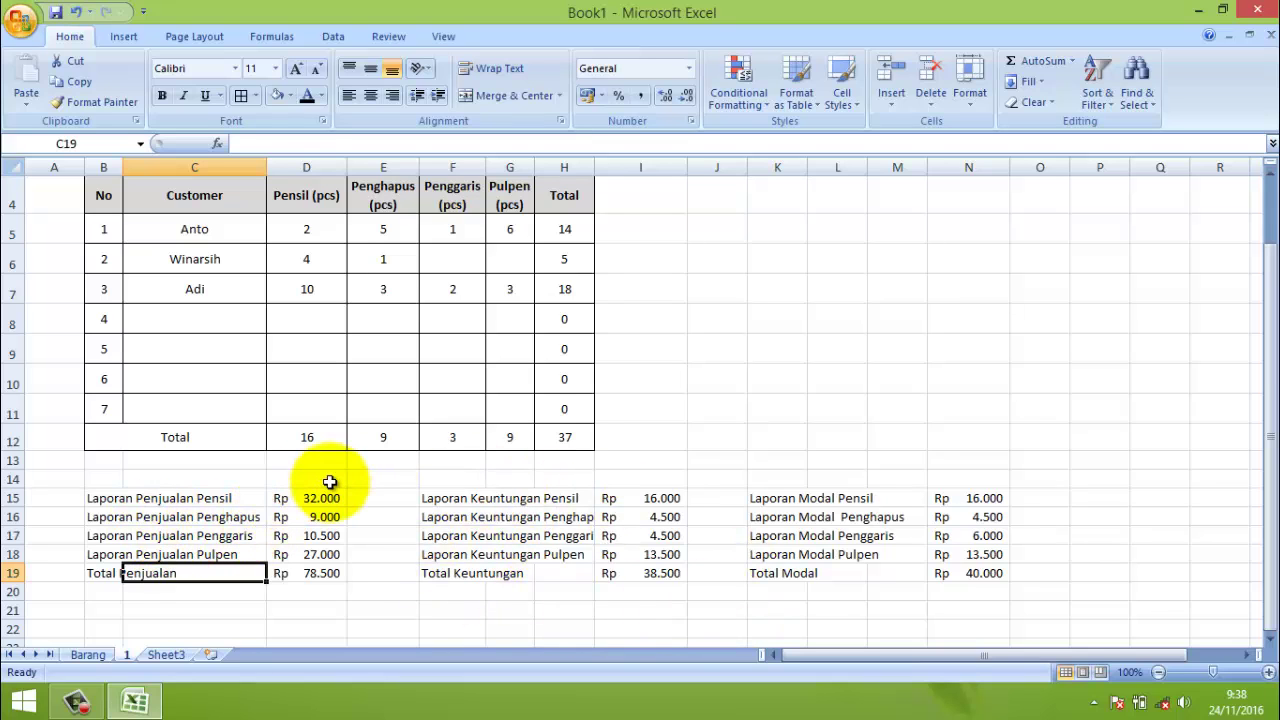
scroll(330, 483, up, 1)
scroll(331, 483, down, 1)
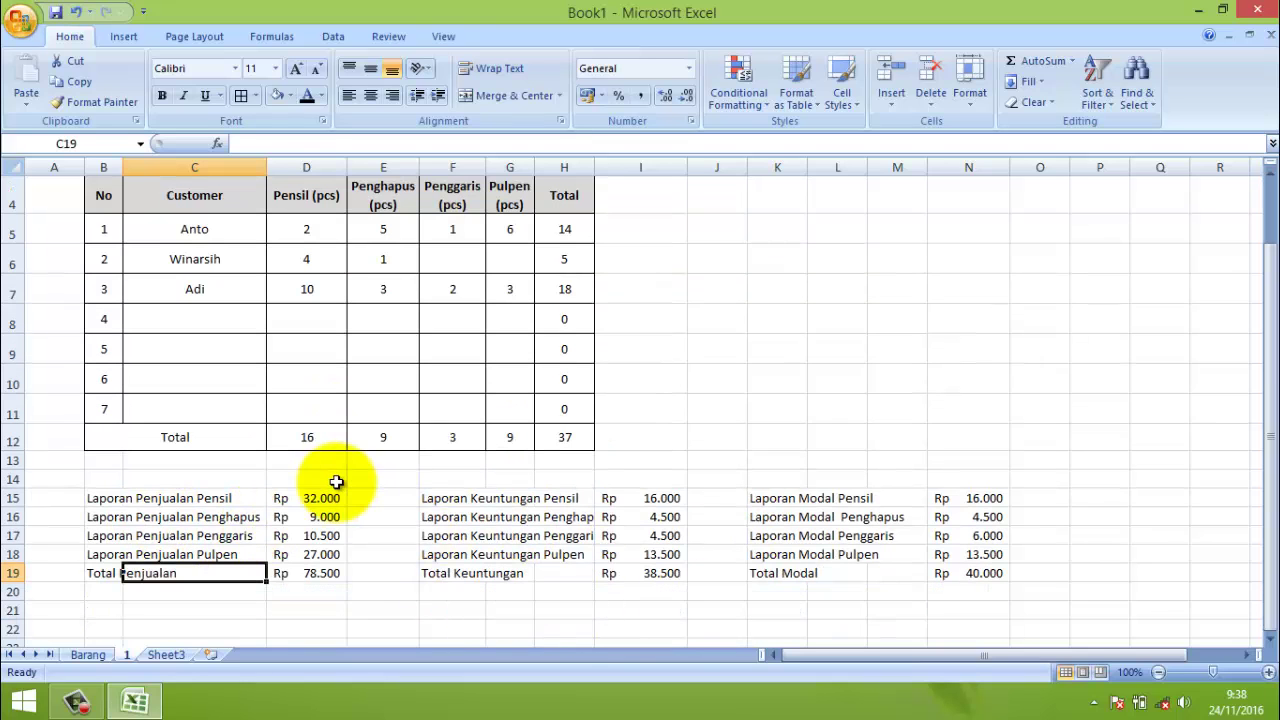
- Rename the Sheet3 worksheet as 2
right_click(155, 654)
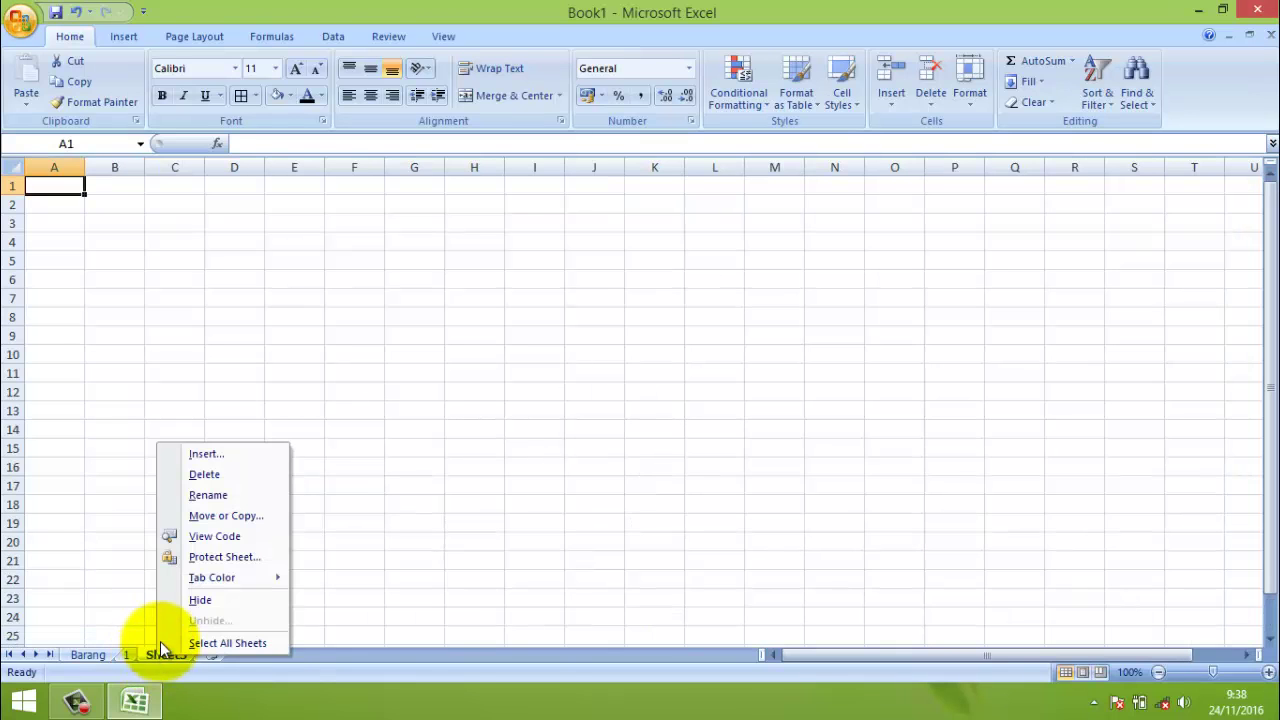
click(306, 446)
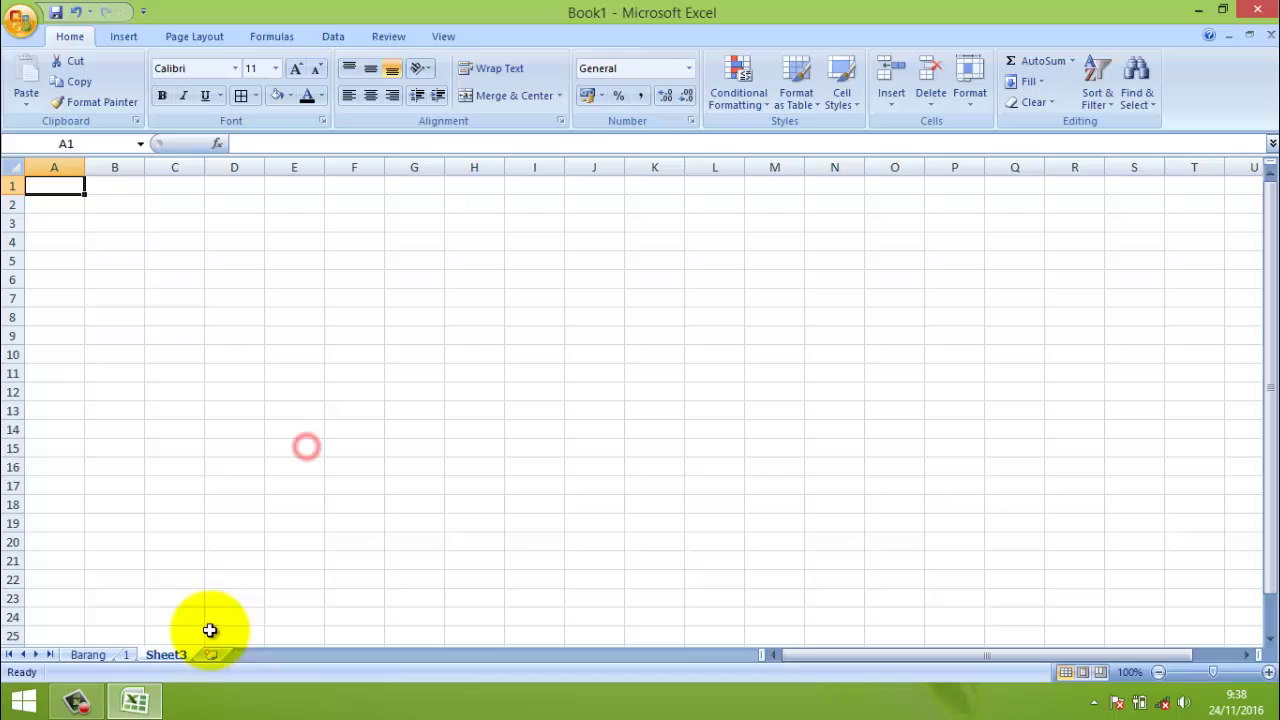
double_click(163, 654)
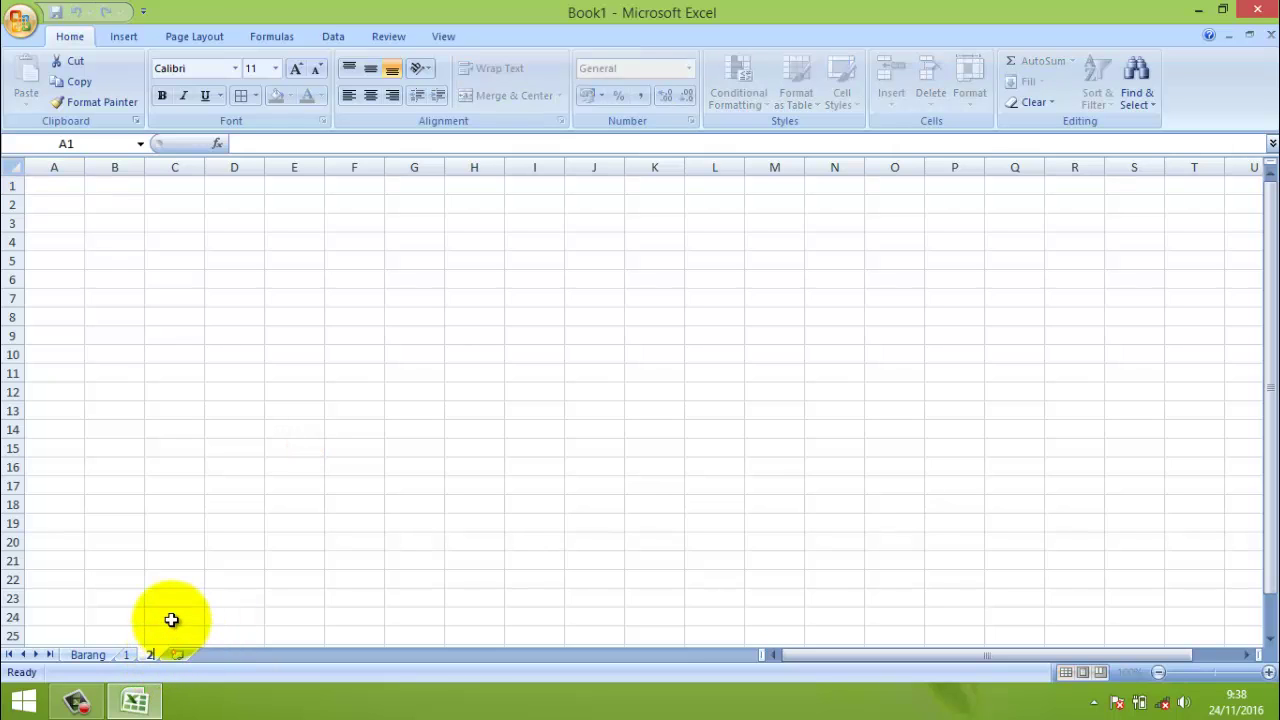
key(Return)
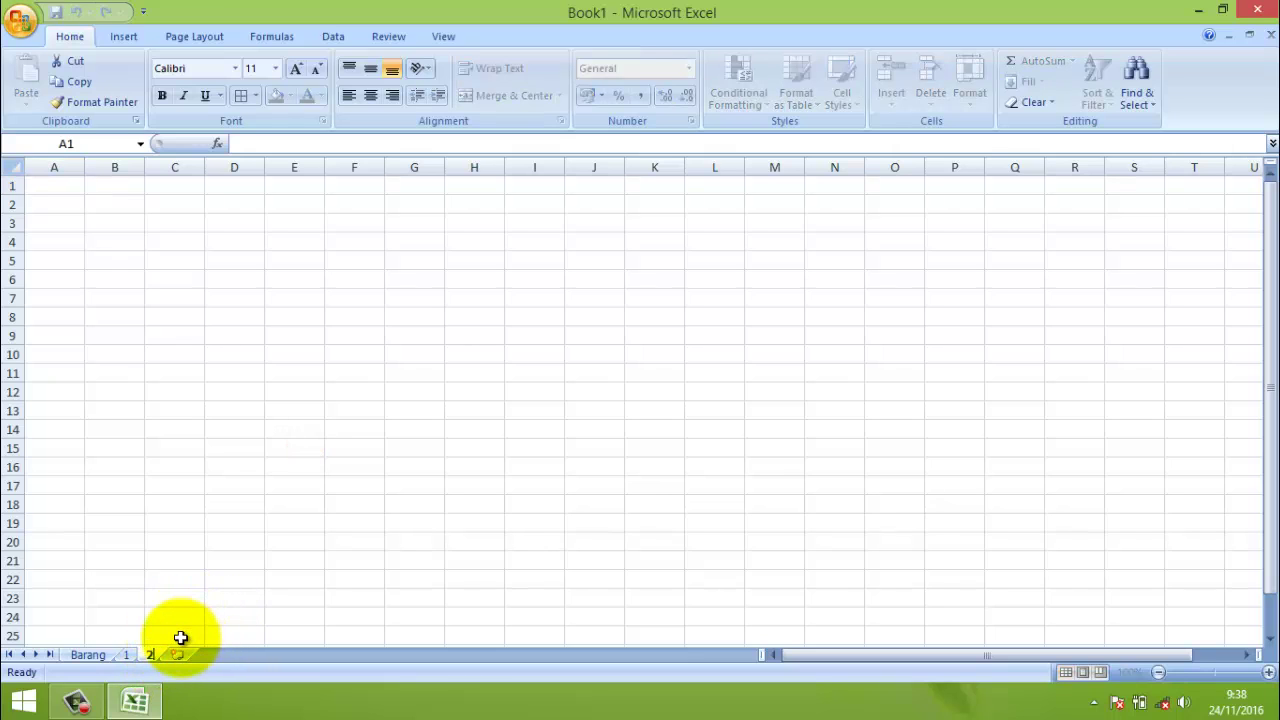
click(198, 631)
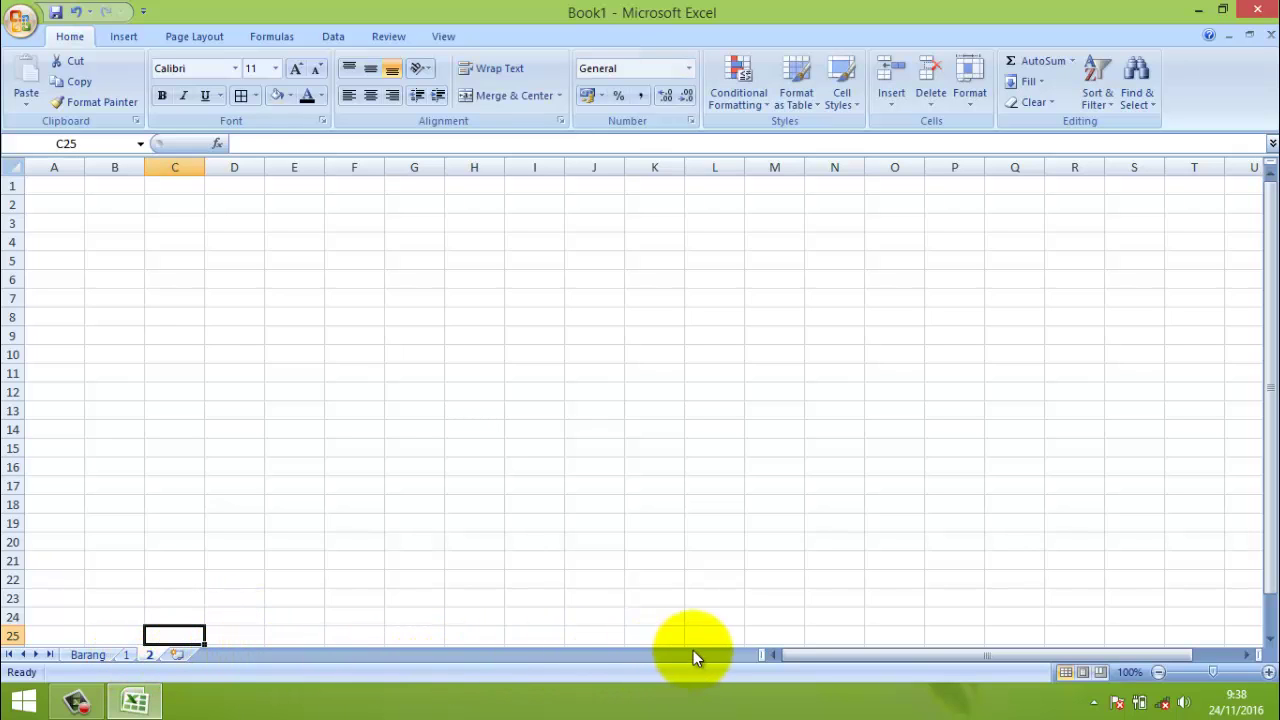
- Copy the entire contents of sheet 1 and paste them over the whole of sheet 2
click(127, 655)
click(150, 655)
click(128, 655)
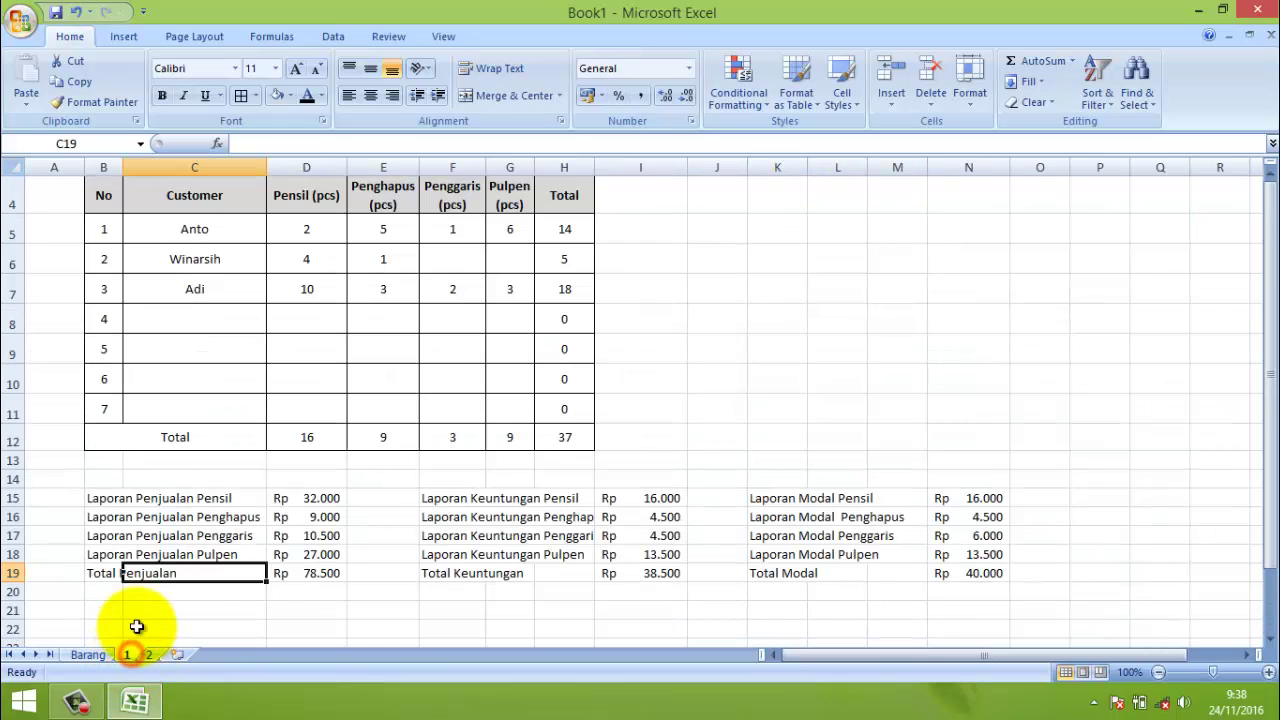
scroll(133, 600, up, 1)
click(8, 170)
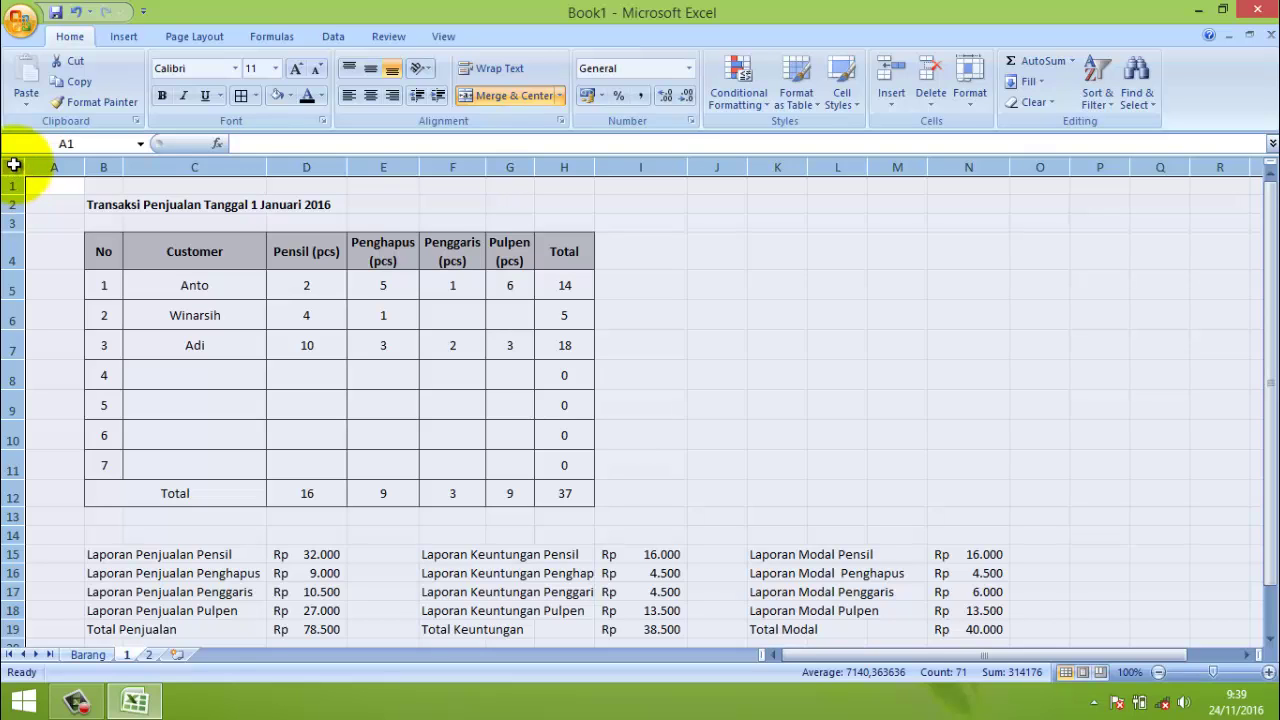
key(ctrl+c)
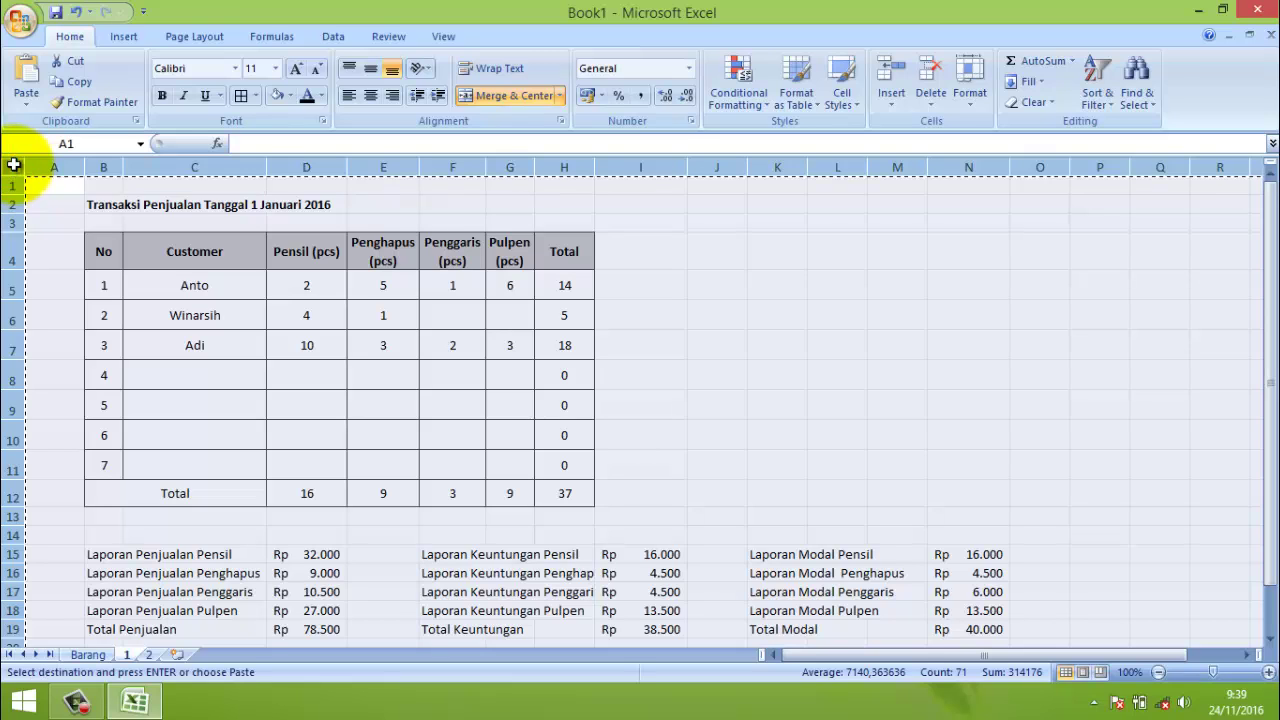
click(148, 657)
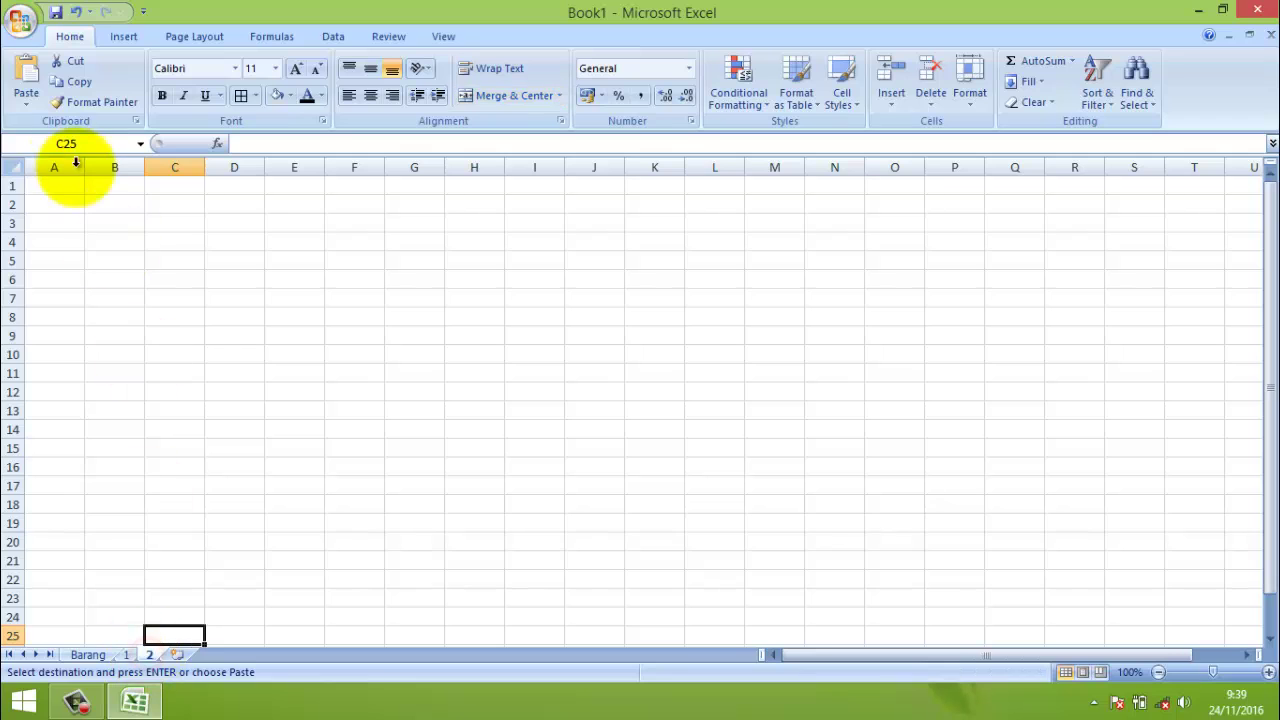
click(12, 168)
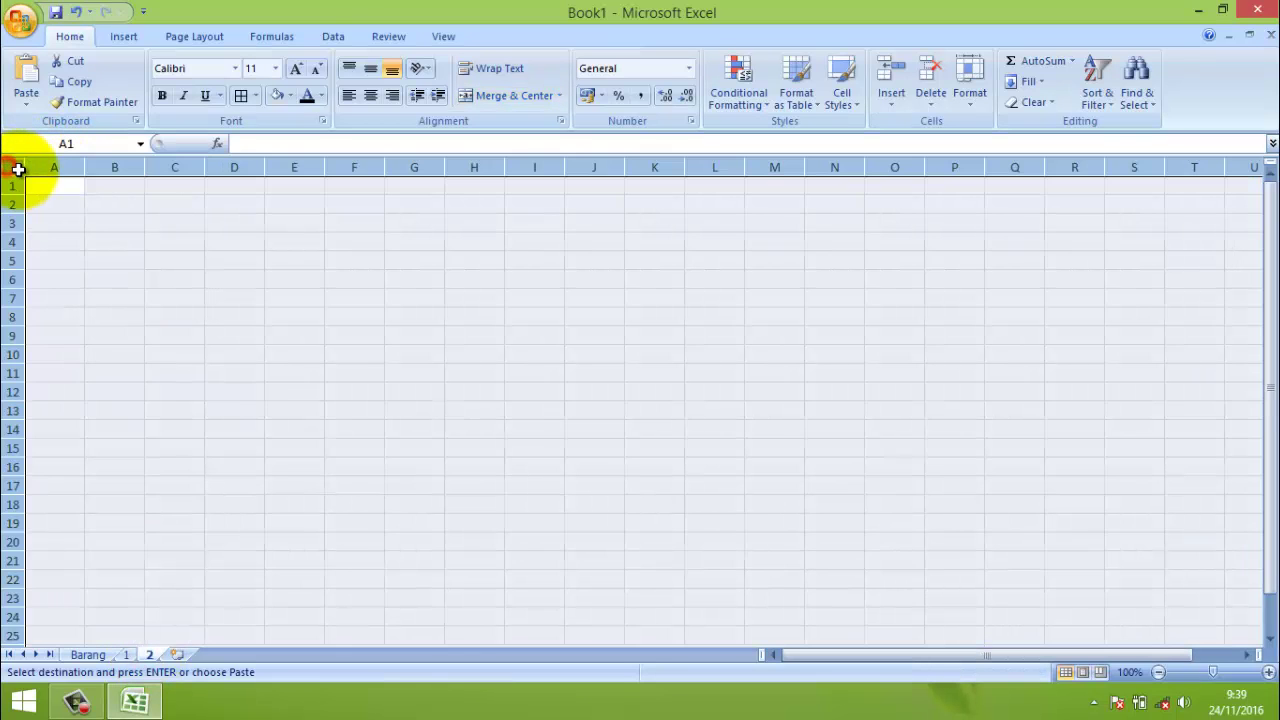
key(ctrl+v)
click(652, 286)
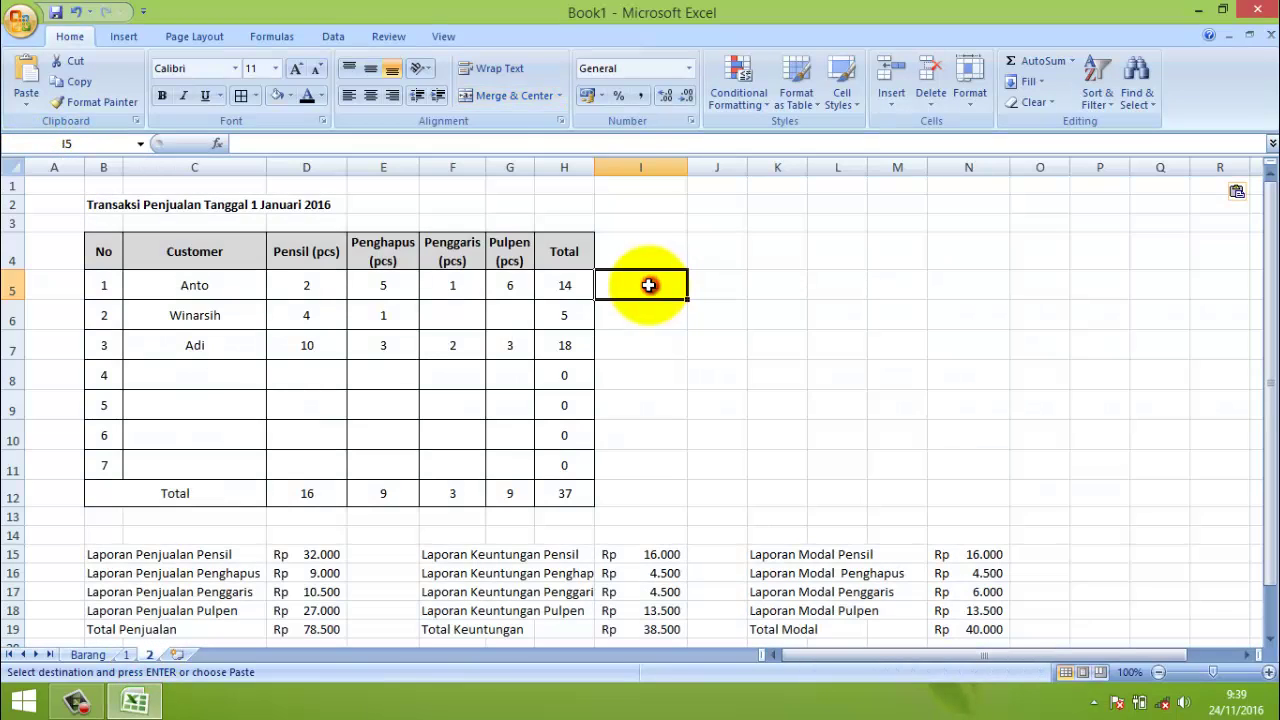
- Clear the customer names and item quantities in C5:G11 on sheet 2
drag(148, 285, 500, 459)
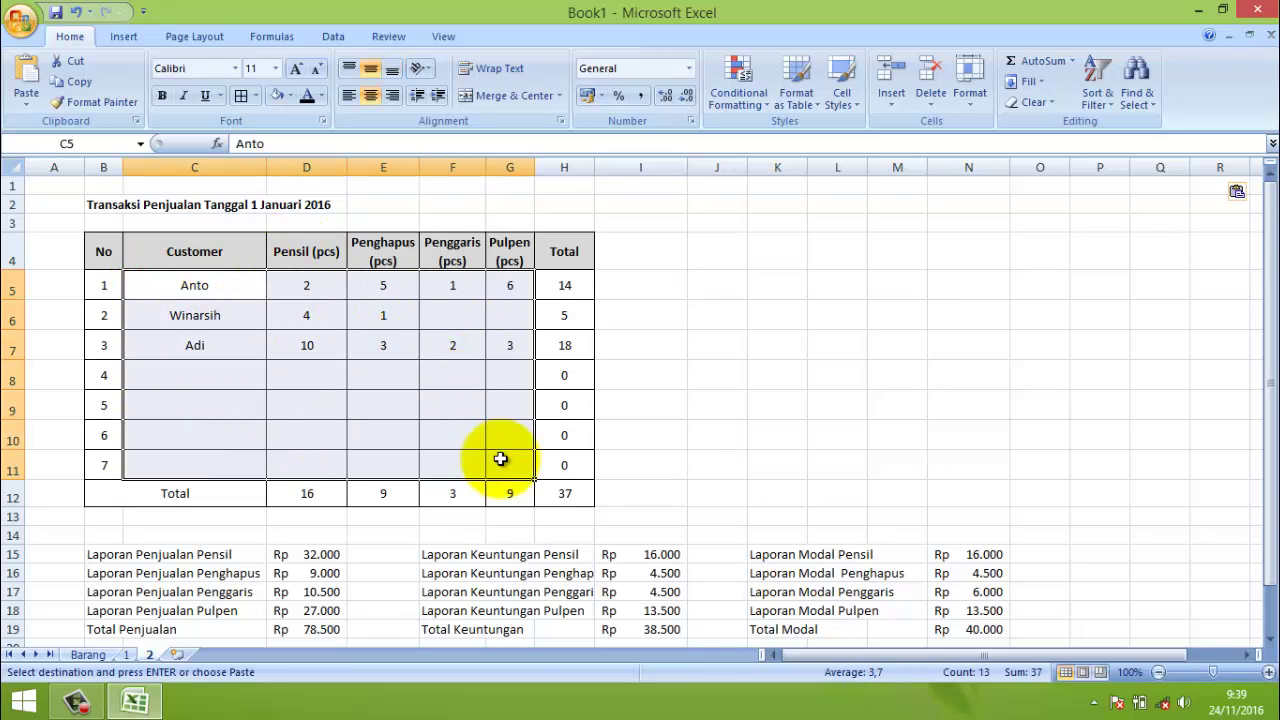
key(Delete)
click(751, 432)
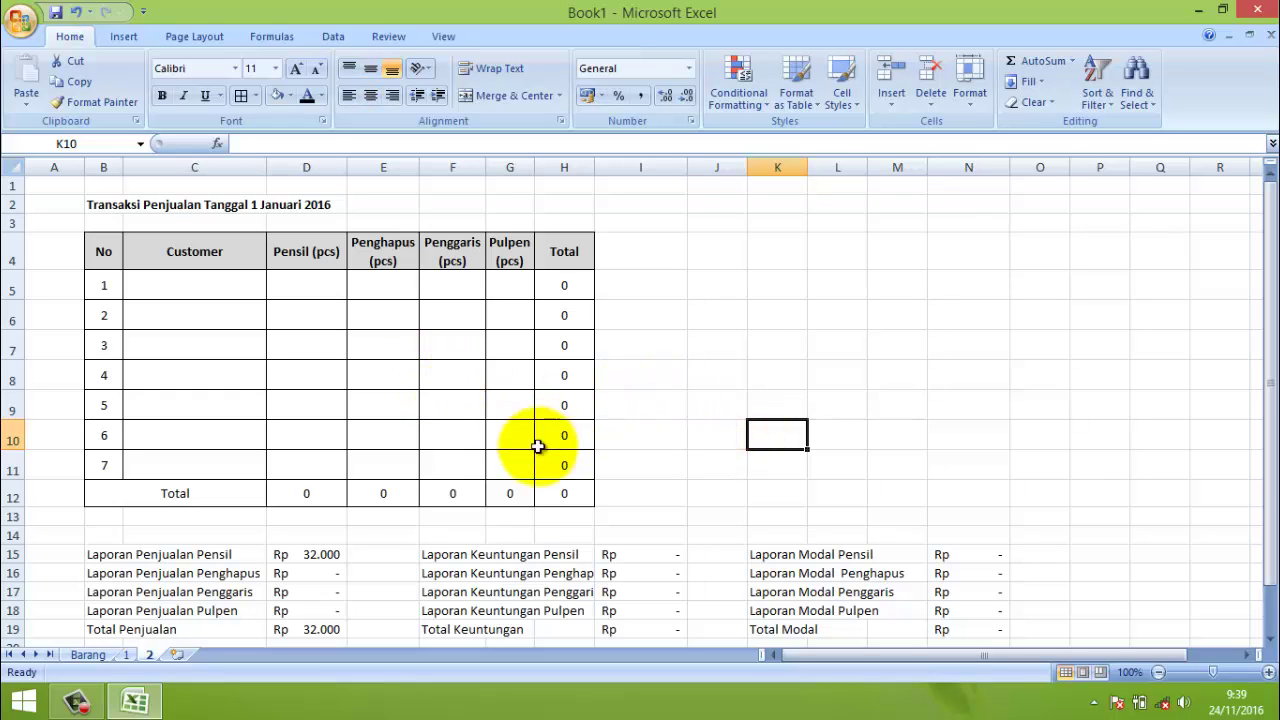
- Compare the pencil sales formula in D15 with the profit formulas in I15 and I16 and the cells in D5 and D12
click(314, 554)
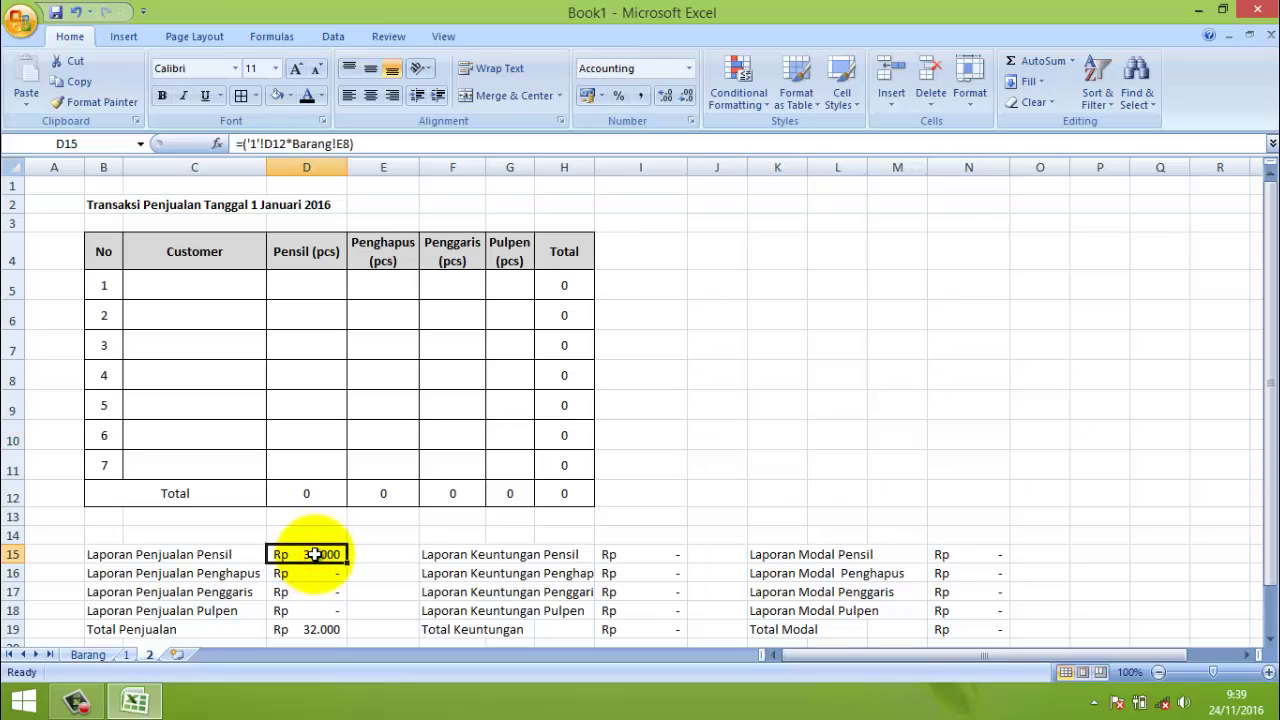
click(638, 570)
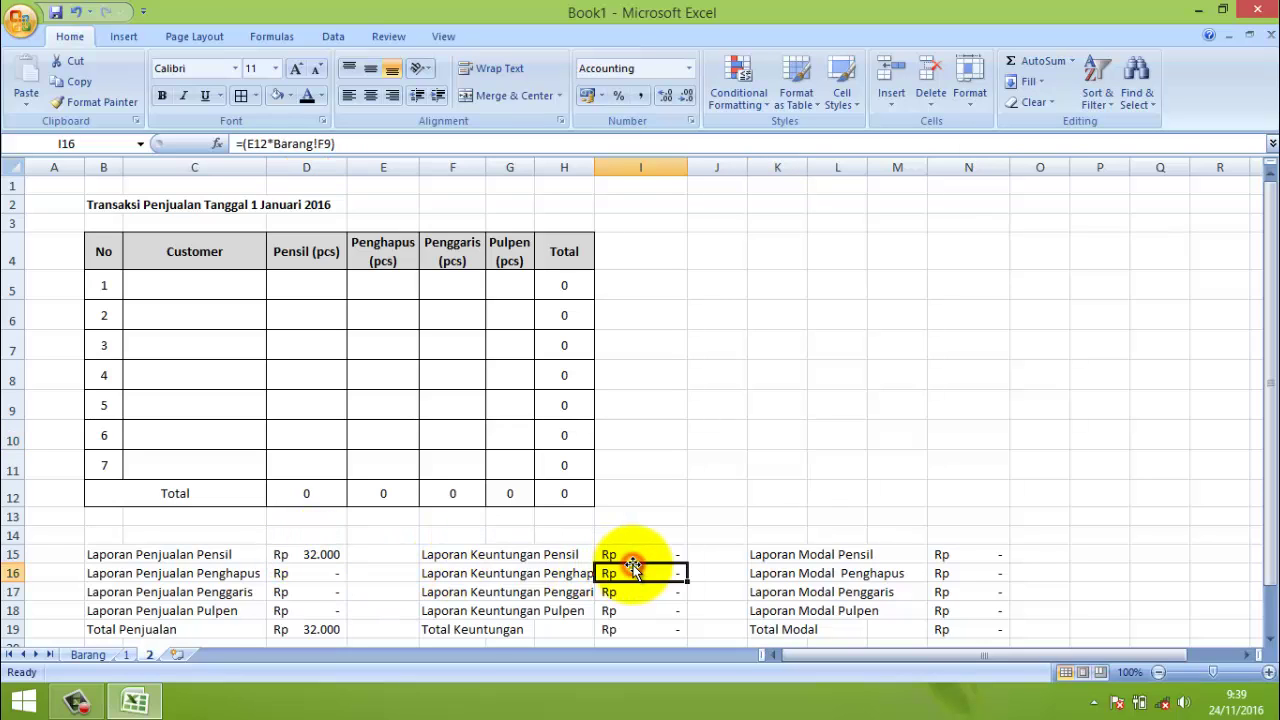
click(296, 555)
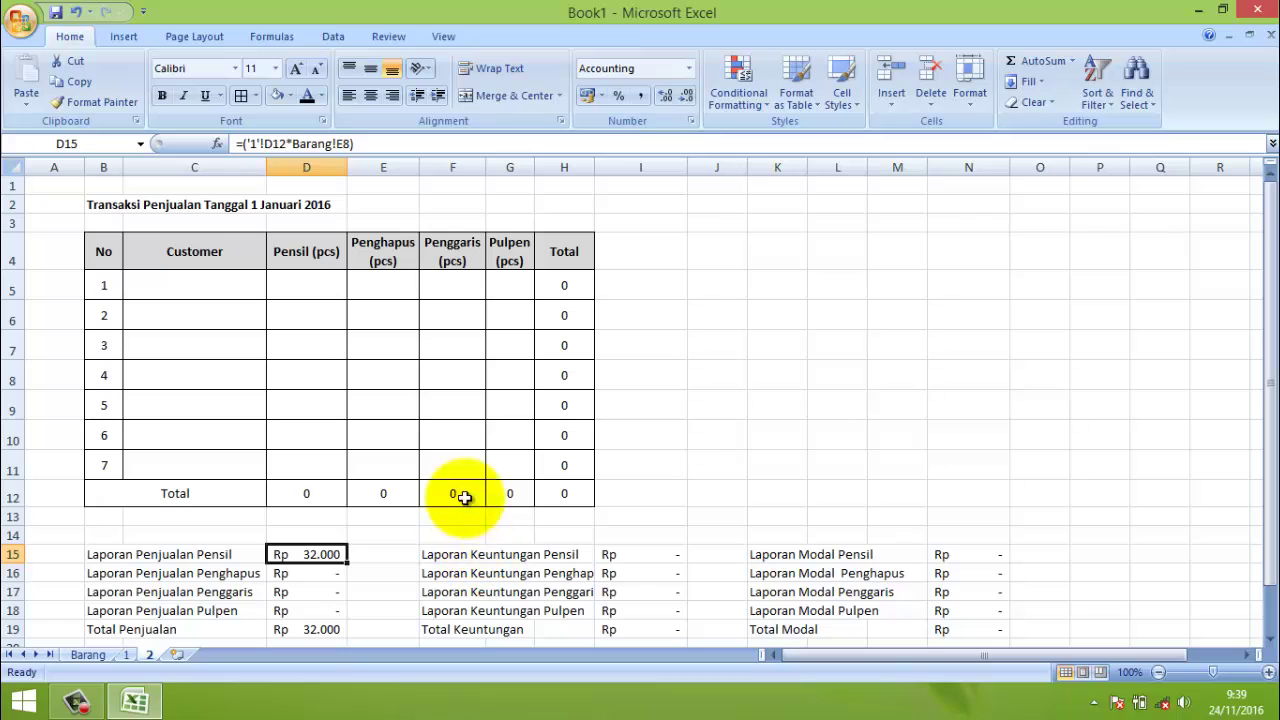
click(304, 283)
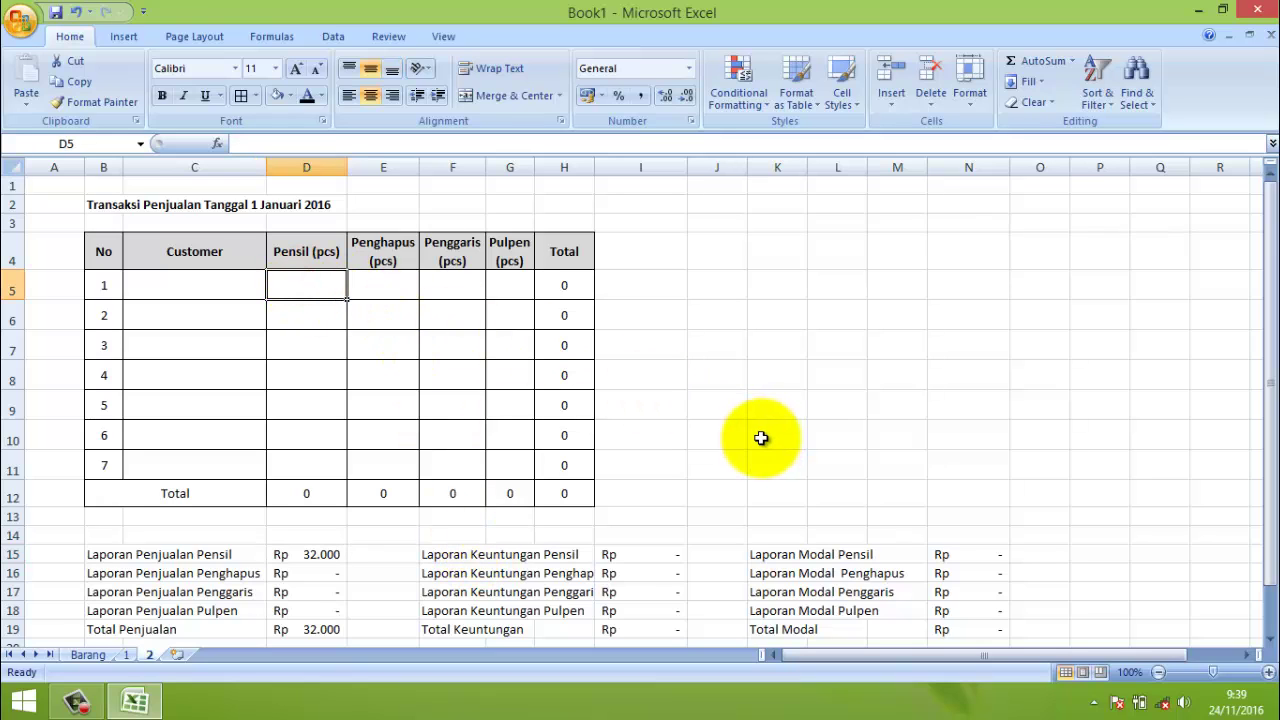
scroll(761, 438, down, 1)
click(627, 495)
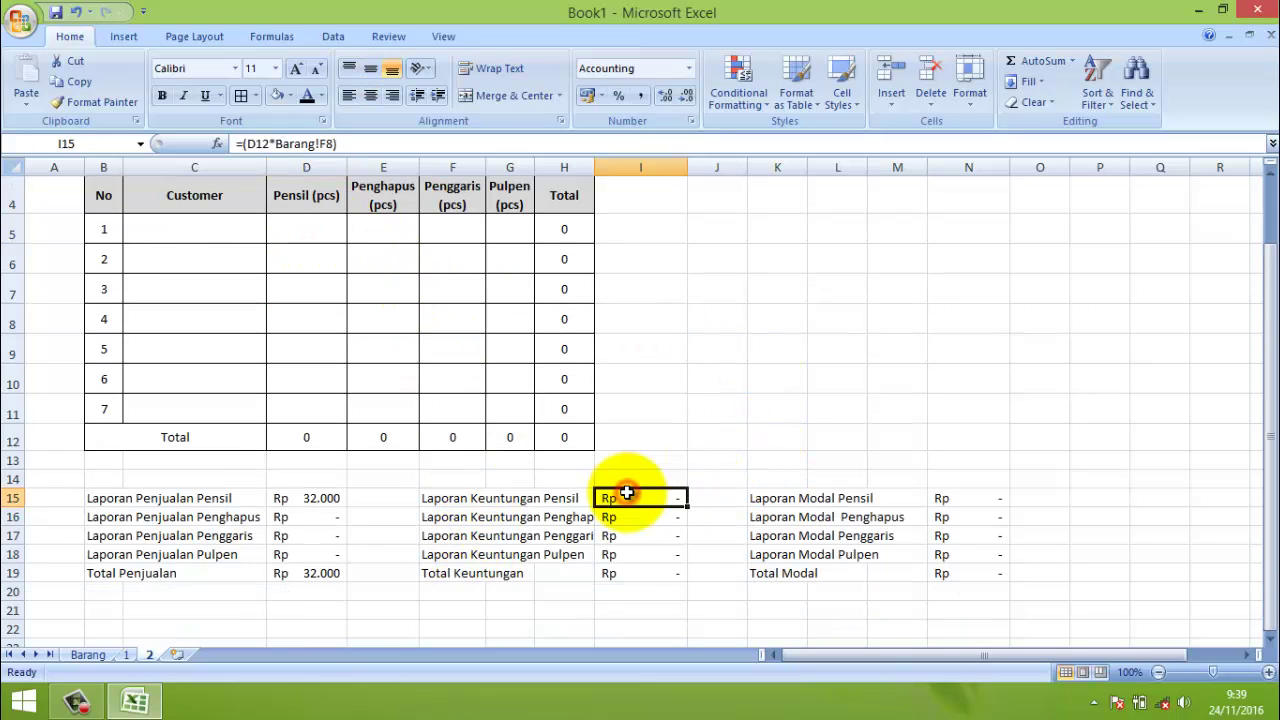
click(290, 497)
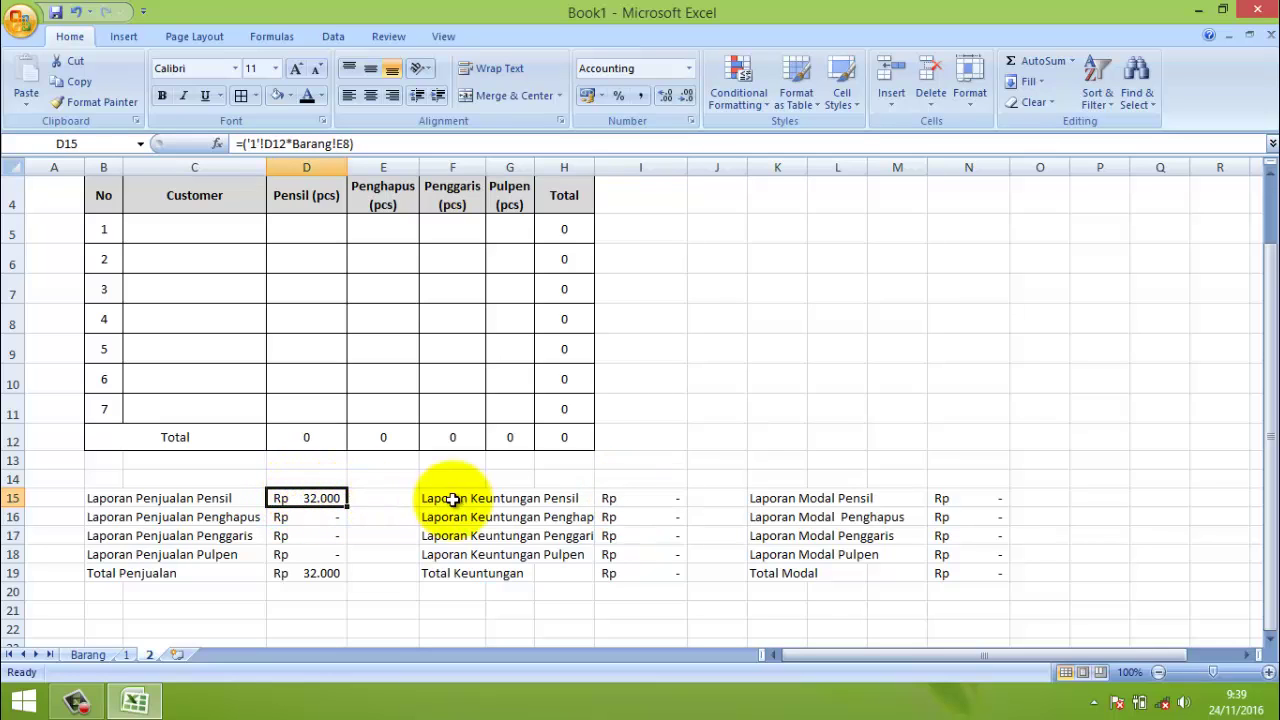
click(630, 496)
click(320, 498)
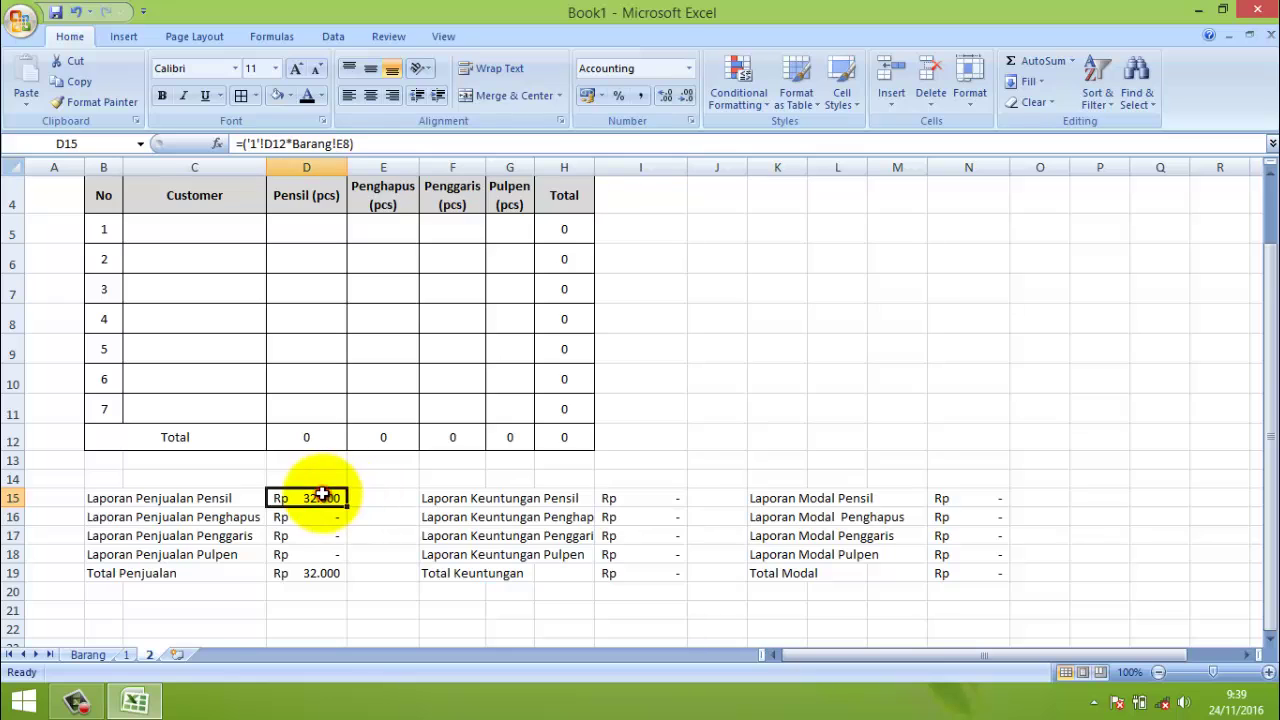
scroll(320, 300, up, 1)
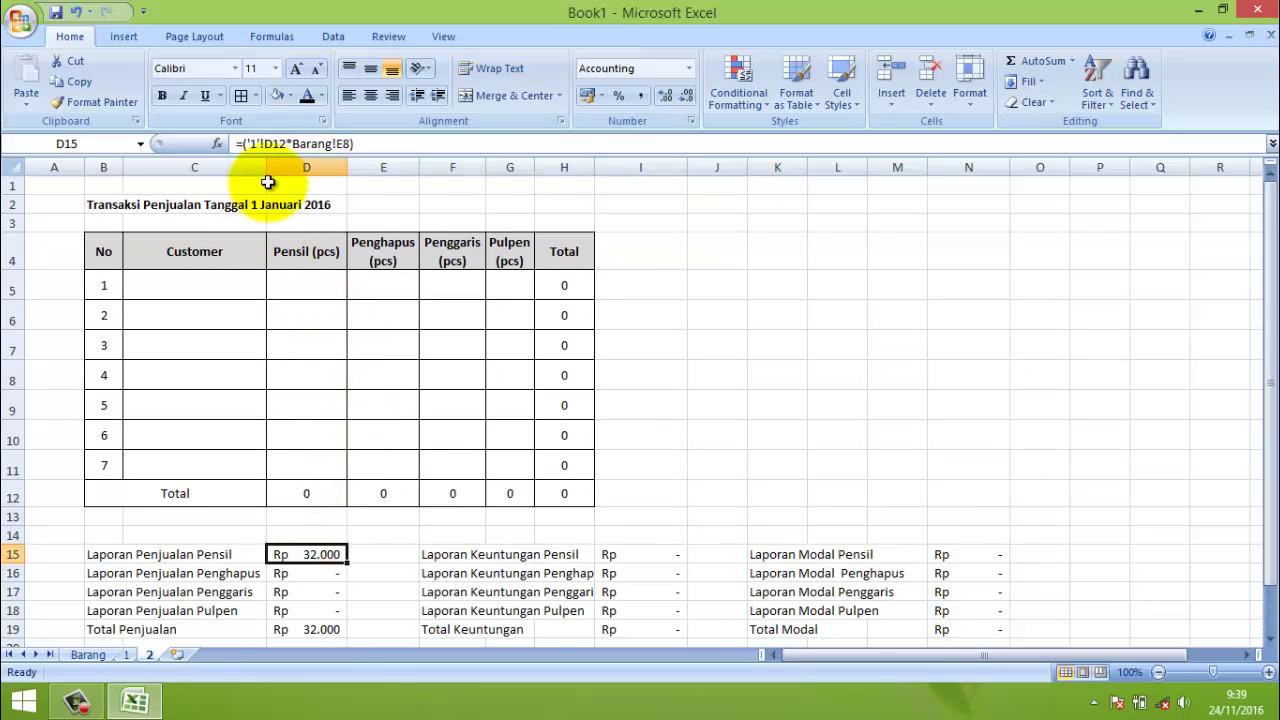
click(645, 554)
click(322, 554)
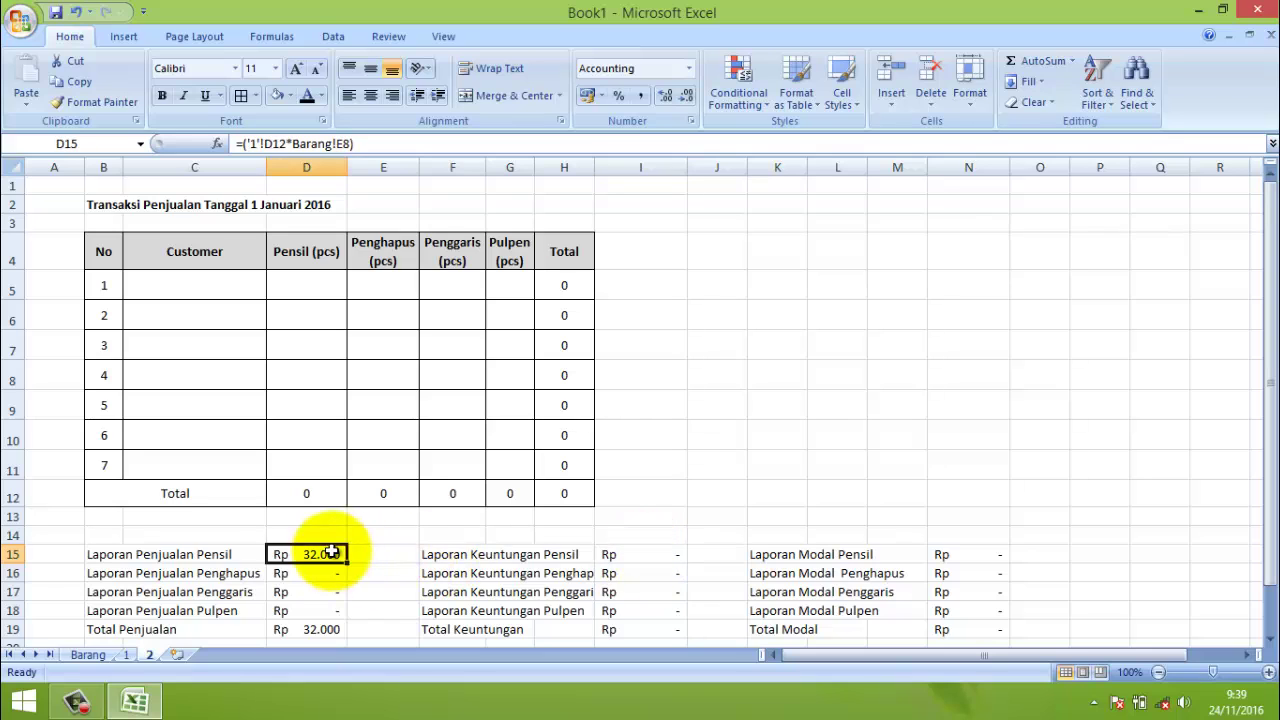
click(287, 270)
click(287, 277)
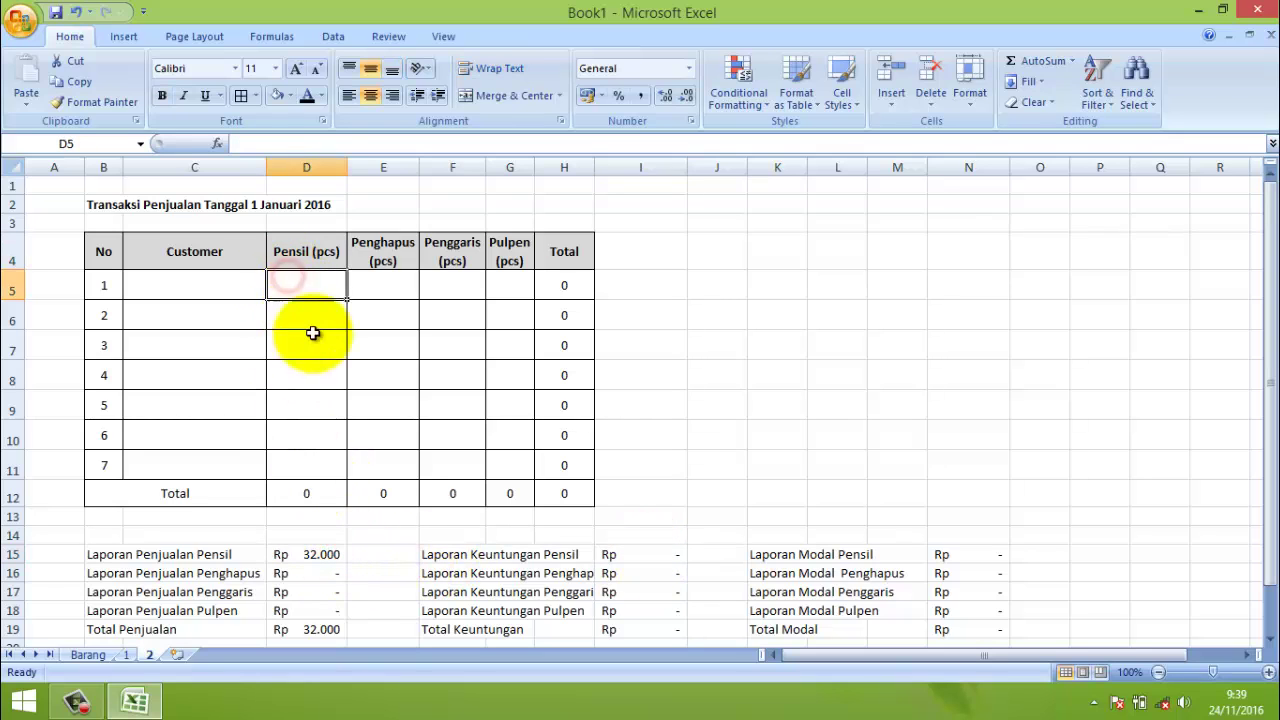
click(317, 493)
- Try to remove the '1'! sheet reference from the pencil sales formula in D15
click(314, 555)
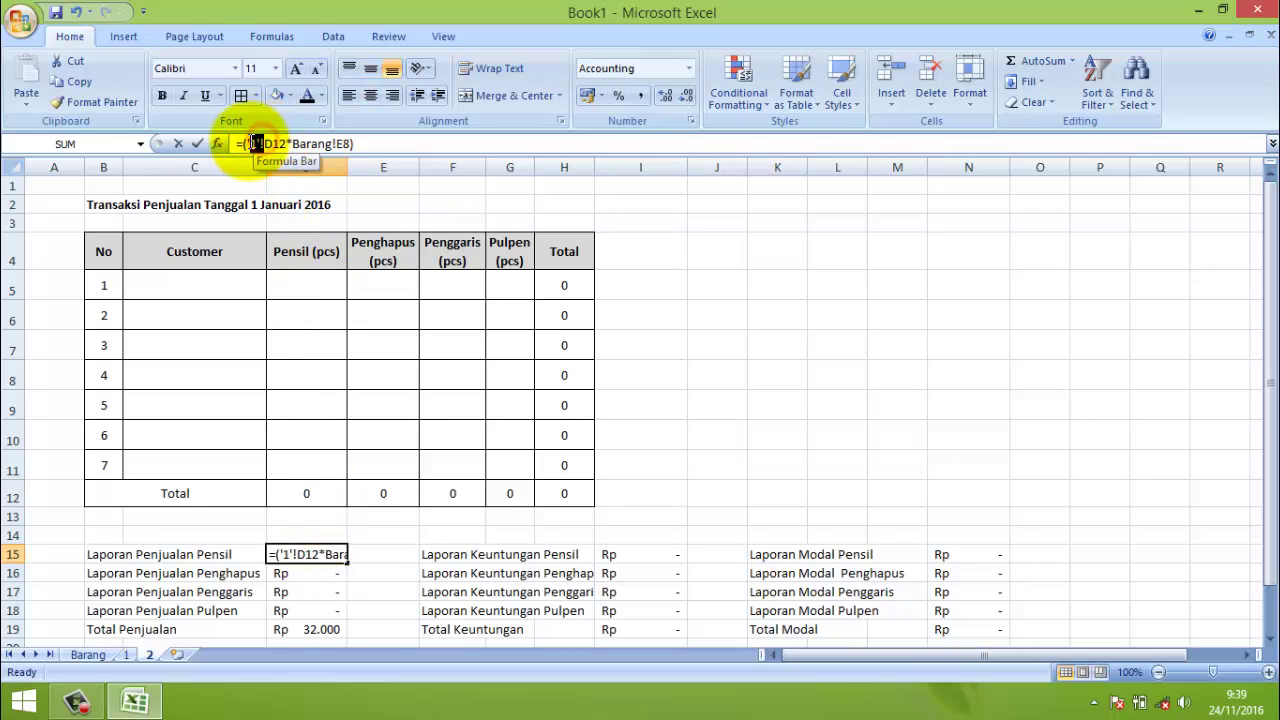
key(BackSpace)
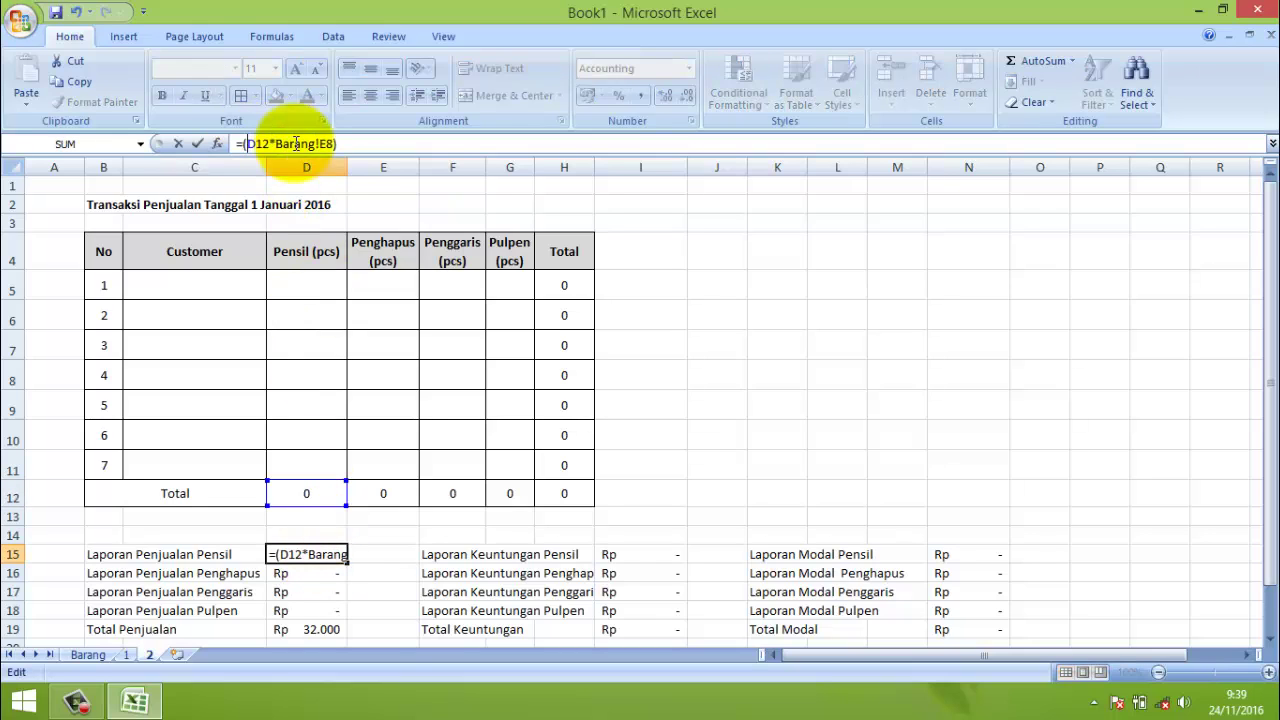
click(640, 556)
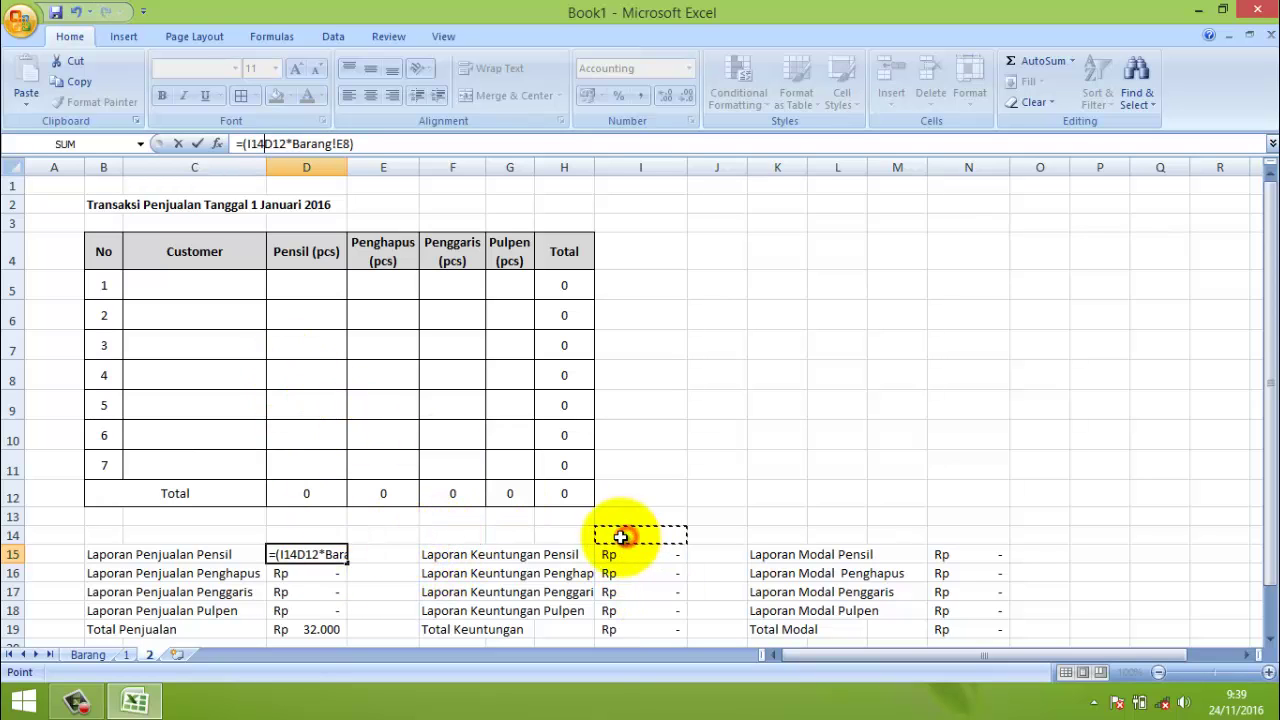
key(BackSpace)
text(5)
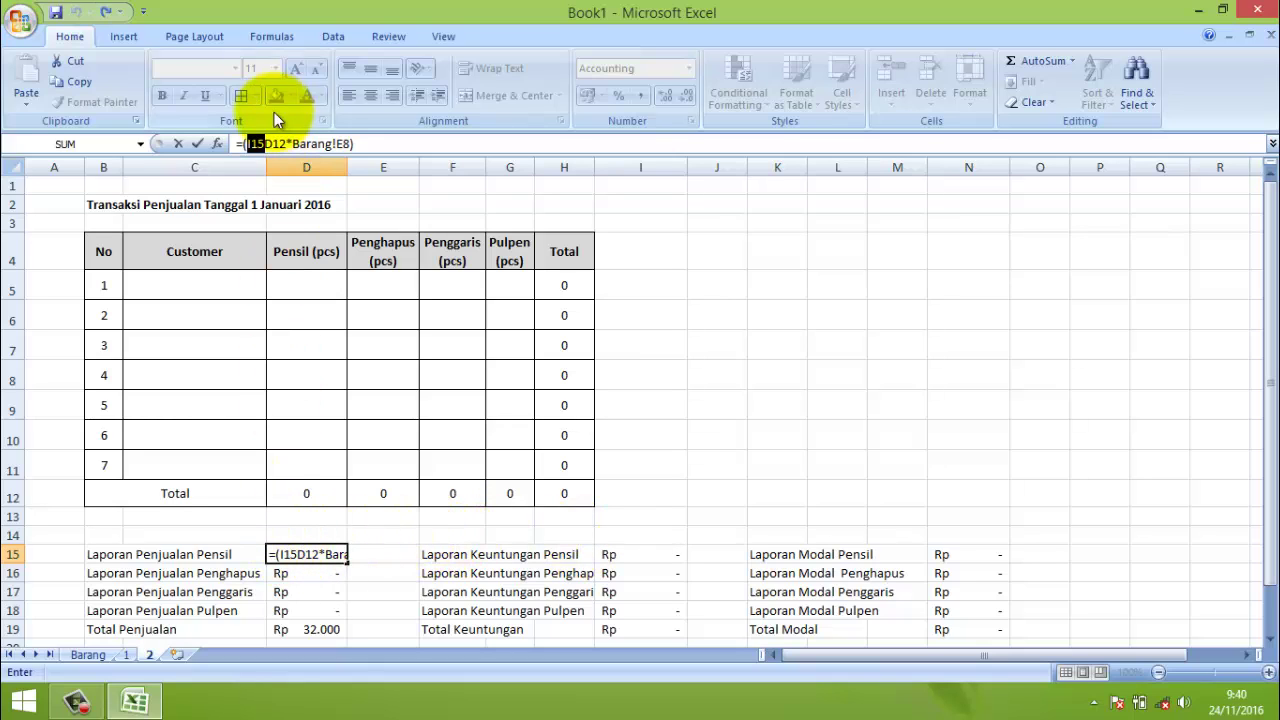
click(272, 143)
key(BackSpace)
key(BackSpace)
key(BackSpace)
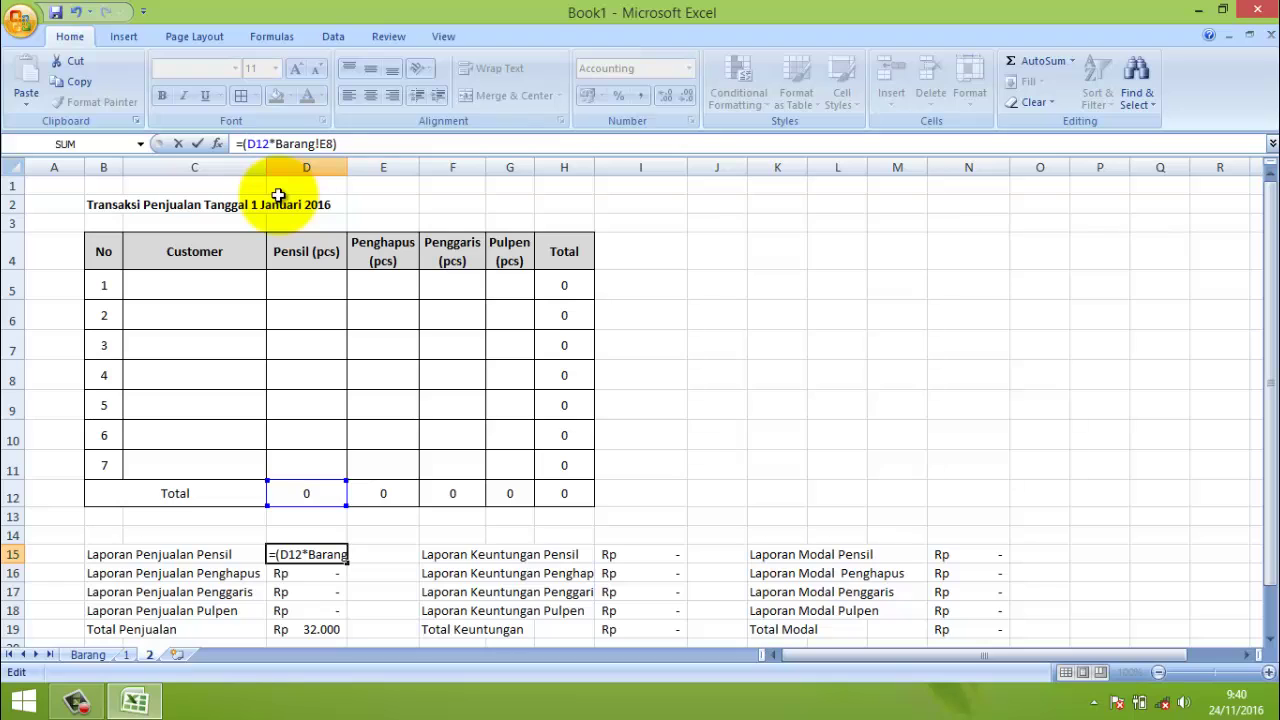
text(!E2)
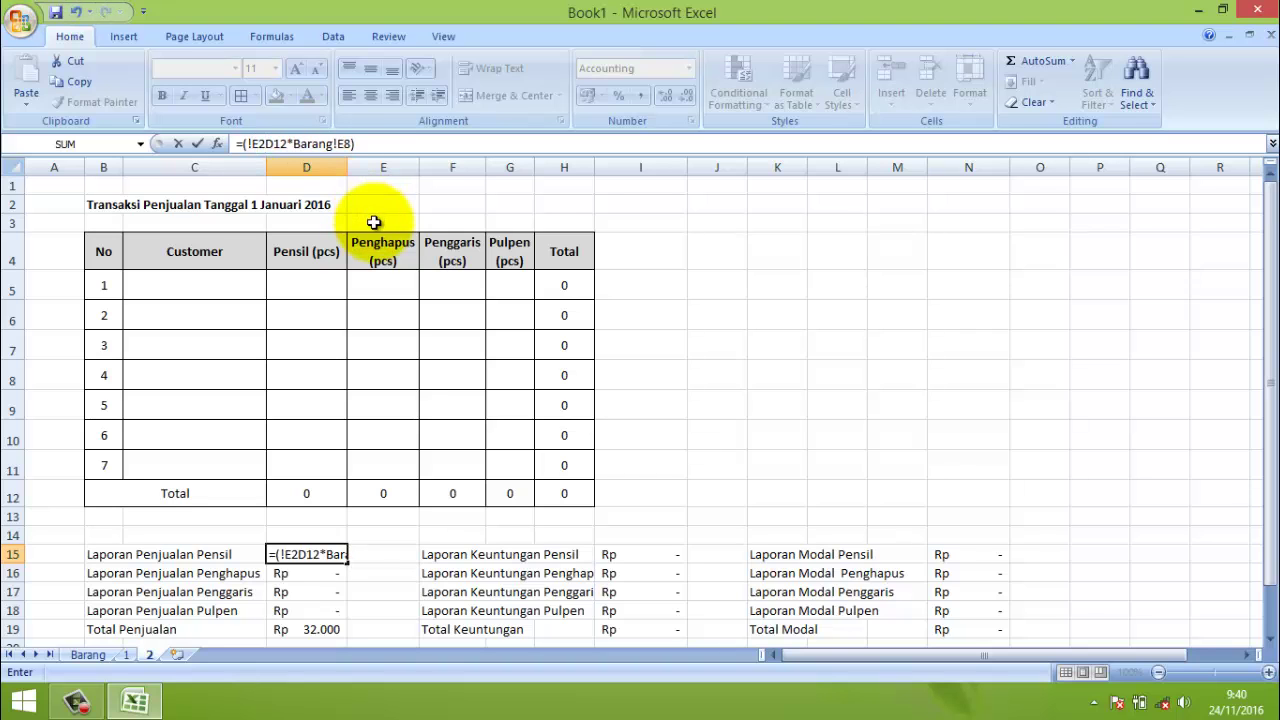
key(Return)
click(601, 414)
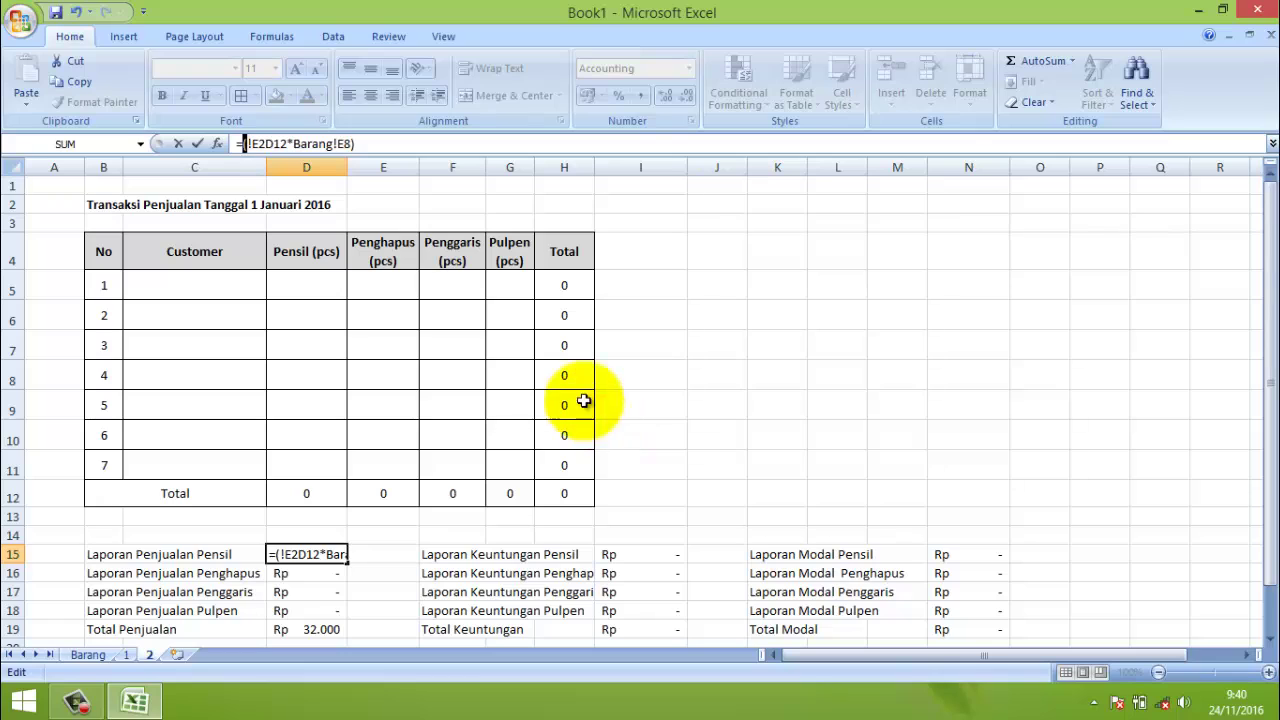
click(714, 510)
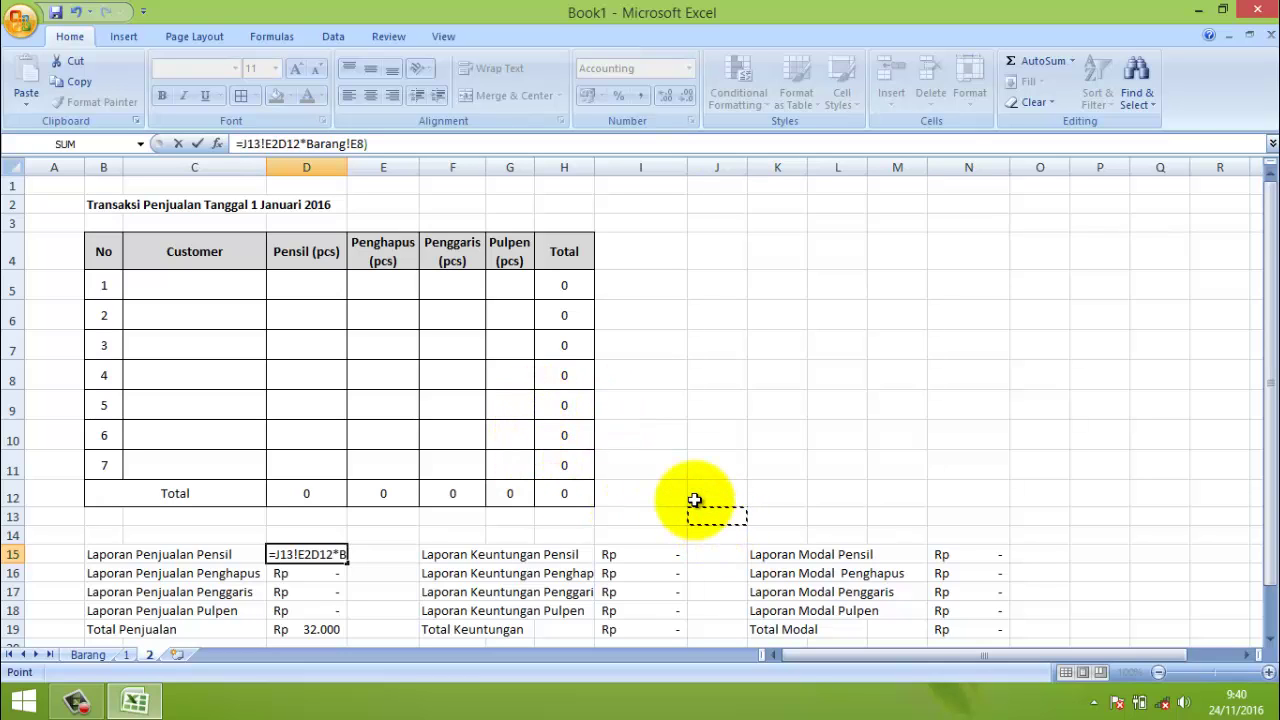
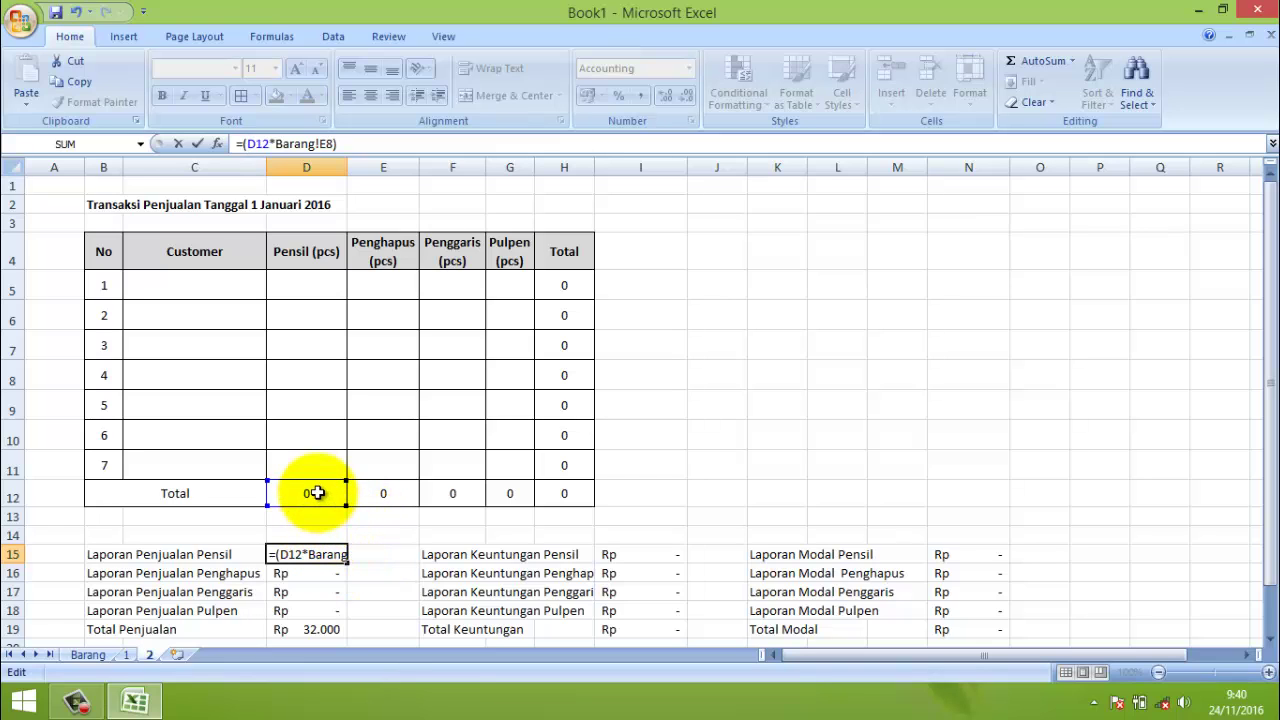
- Re-enter the pencil sales formula in D15 as =(D12*Barang!E8), using this sheet's own total
drag(345, 144, 219, 141)
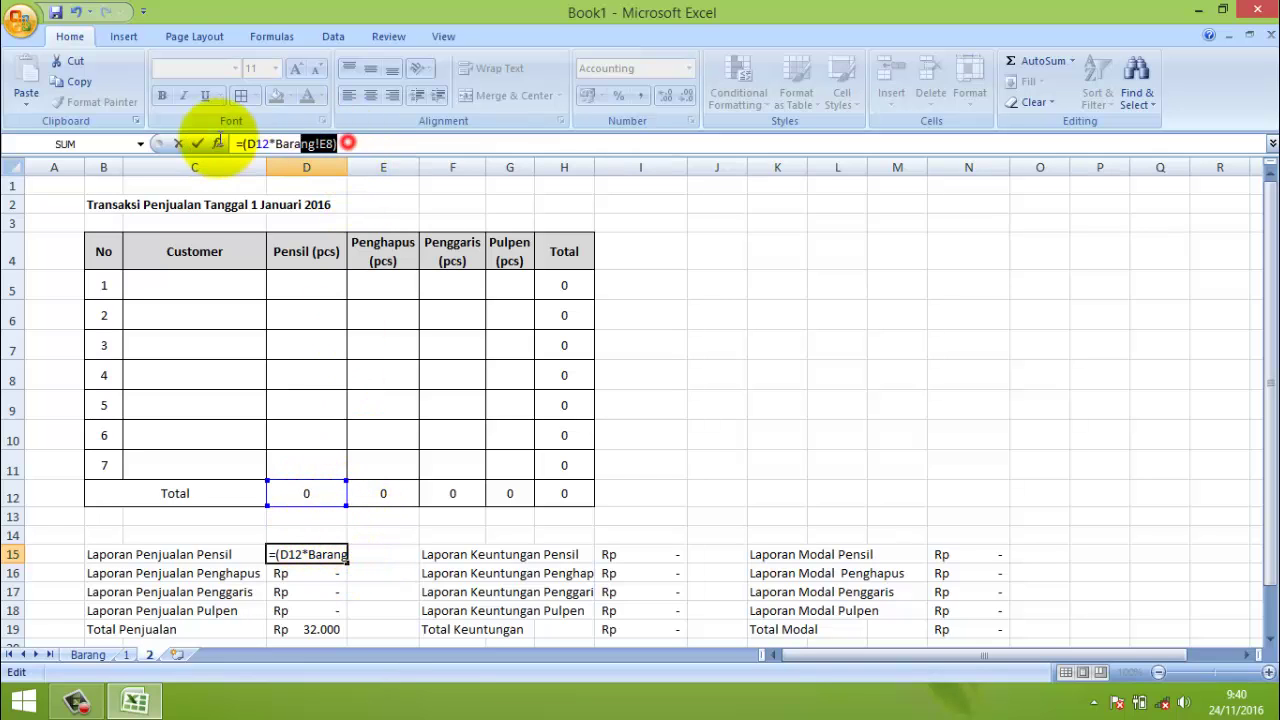
text(=(D12)
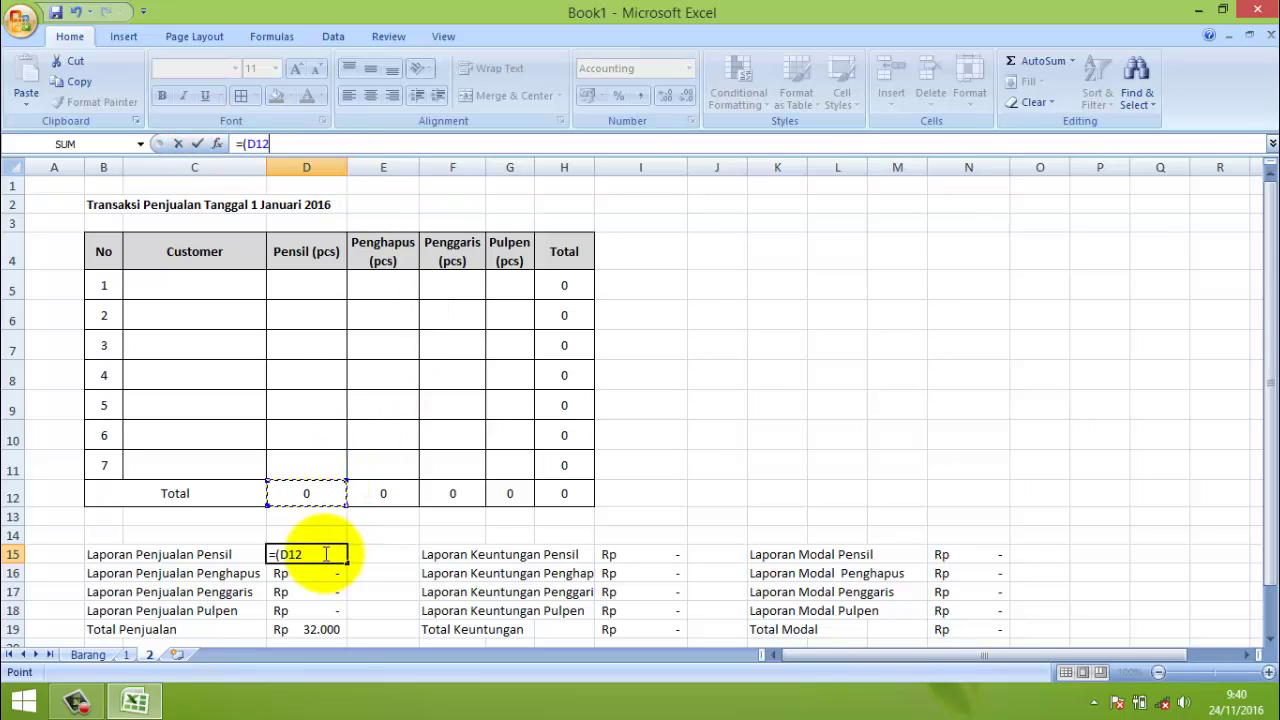
text(*)
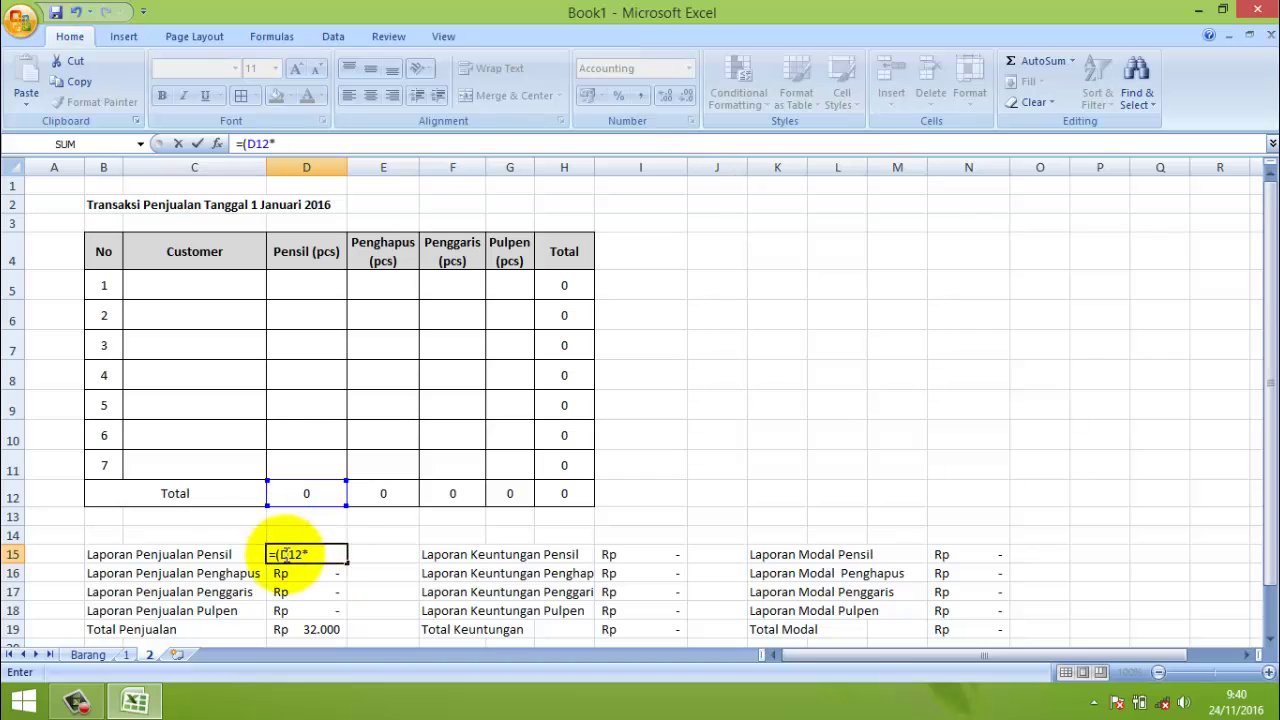
click(95, 657)
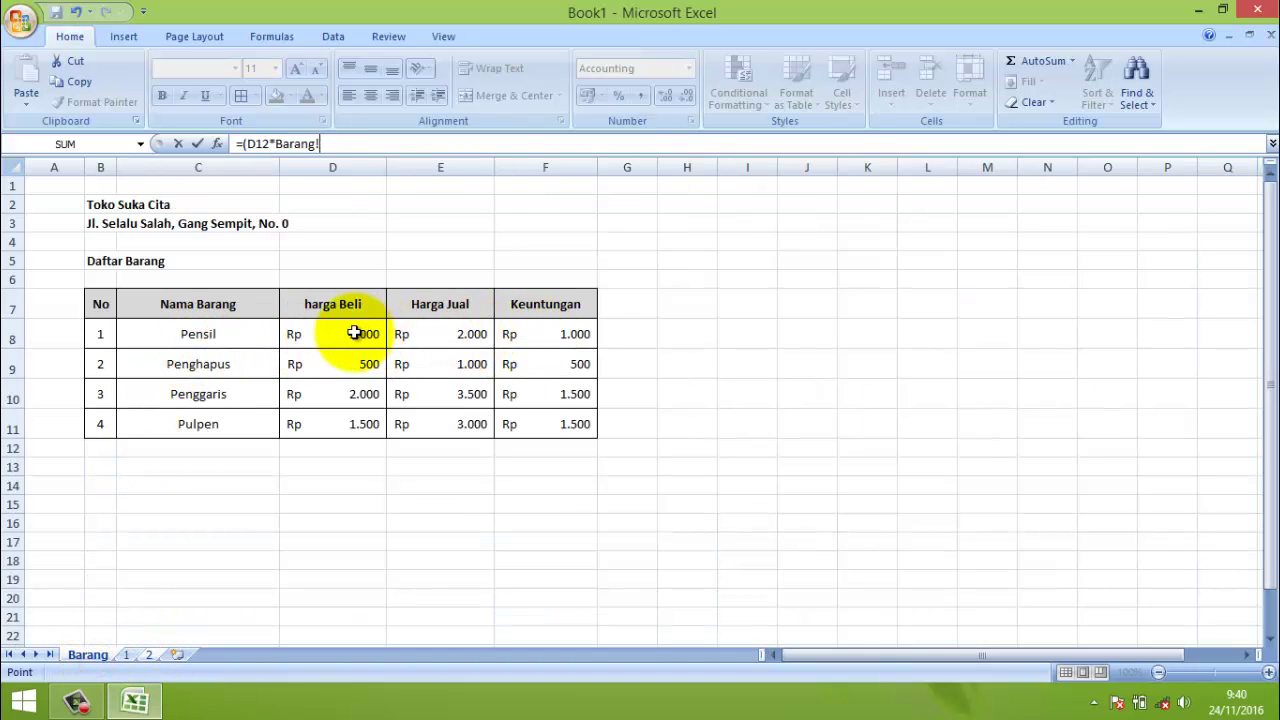
click(440, 333)
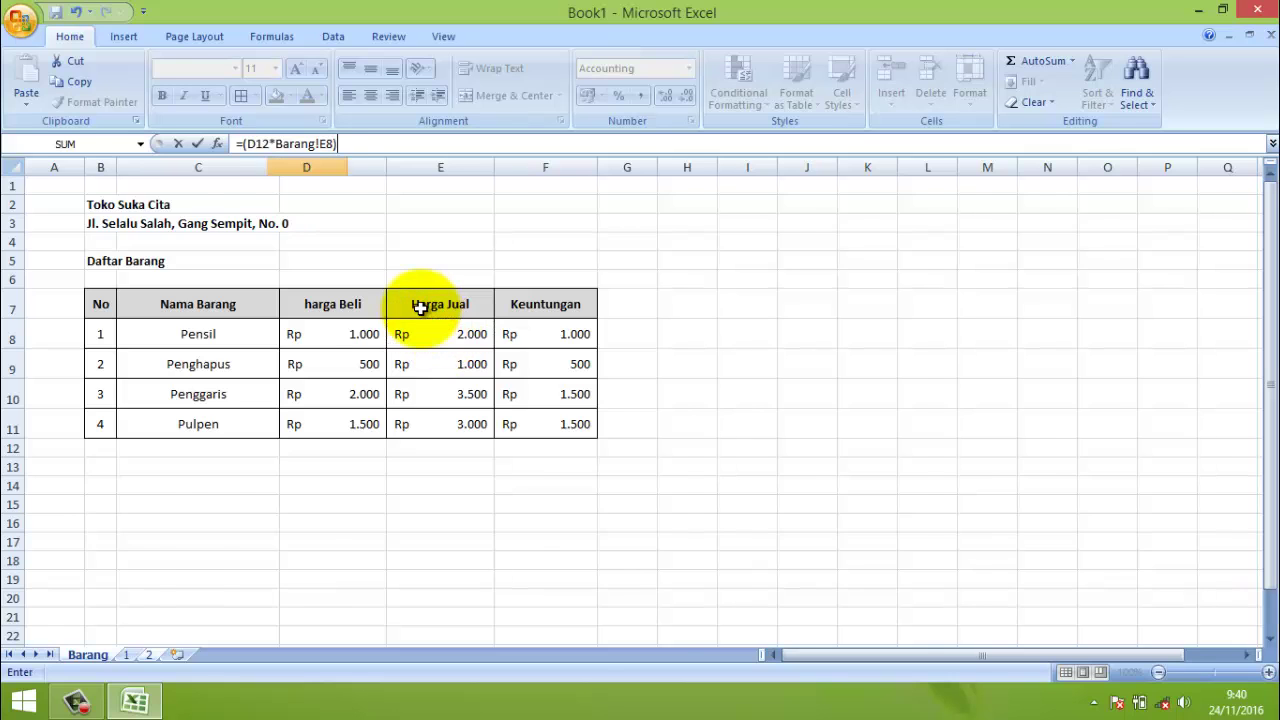
key(Return)
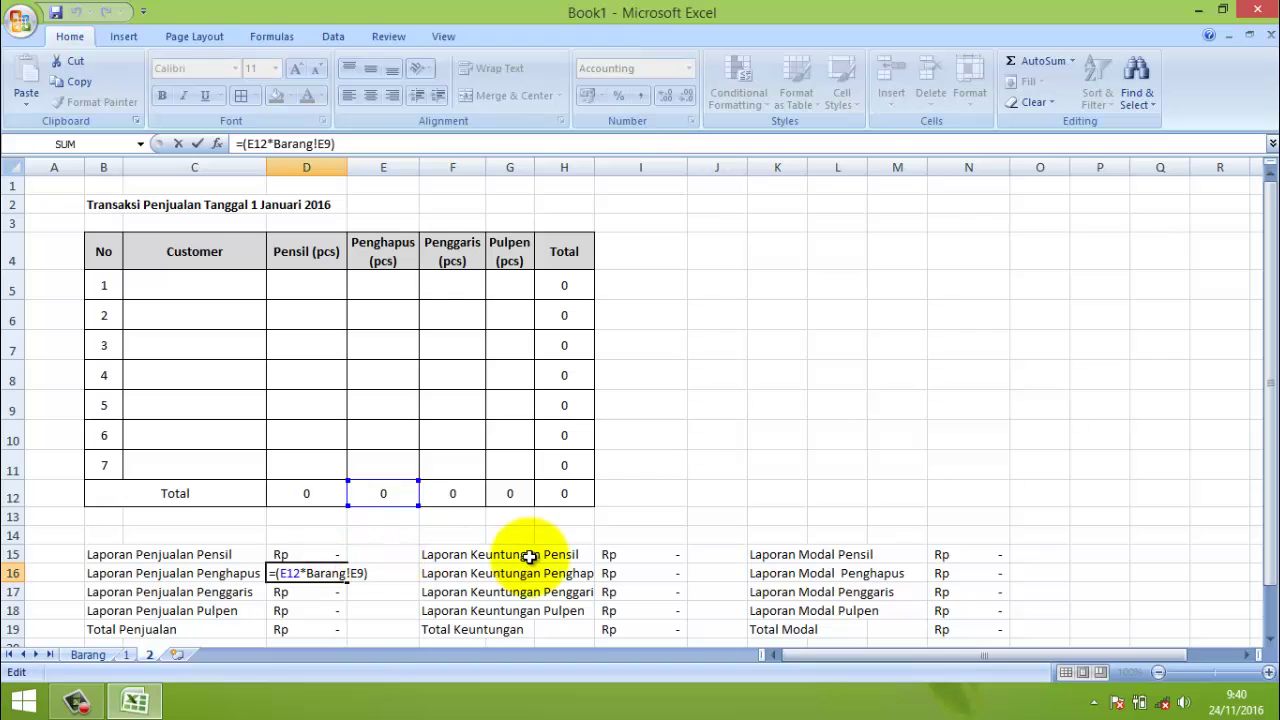
- Check the sales formulas in D16 and D17 for references to this sheet's own totals
text(=)
click(663, 556)
scroll(518, 468, down, 1)
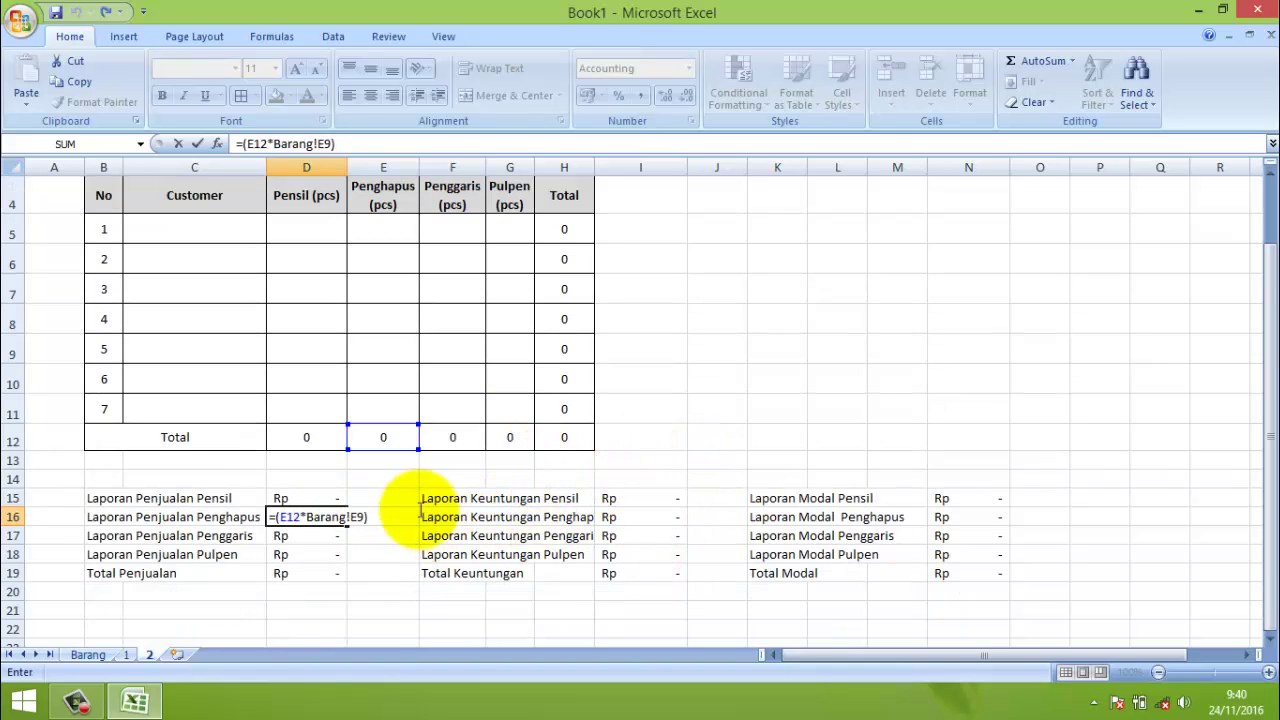
click(370, 479)
key(BackSpace)
key(BackSpace)
key(BackSpace)
key(BackSpace)
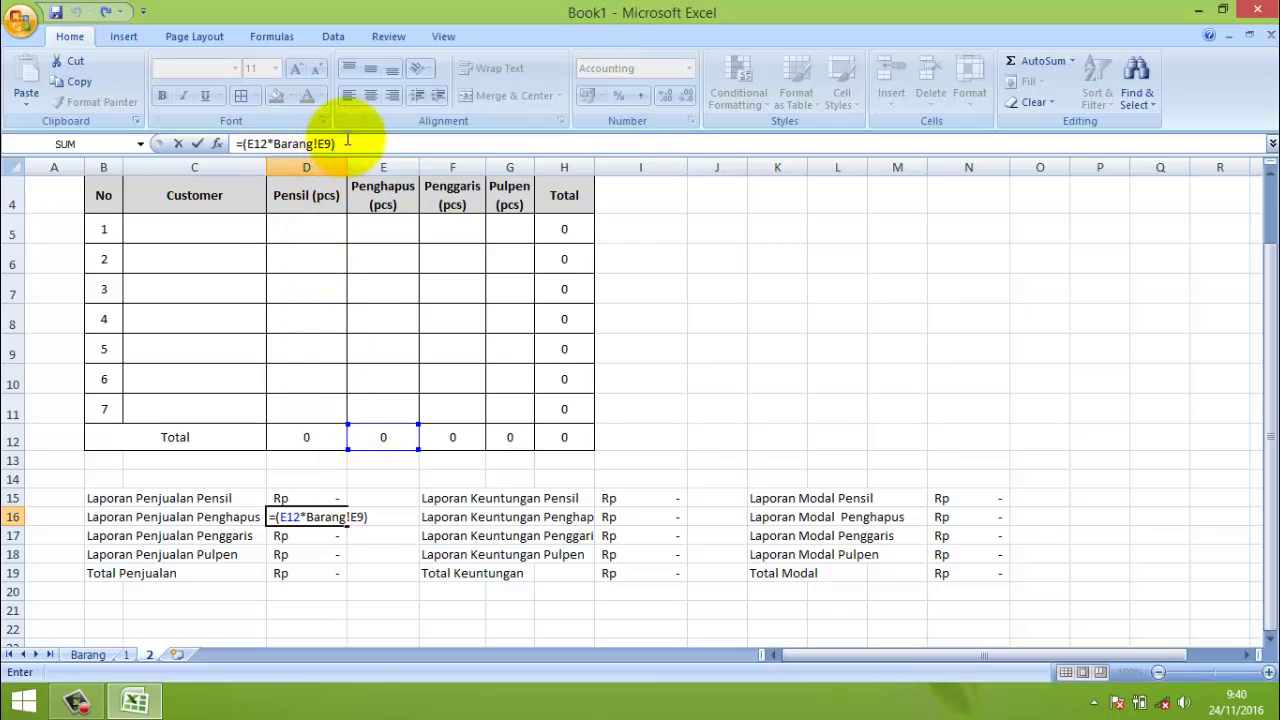
key(Return)
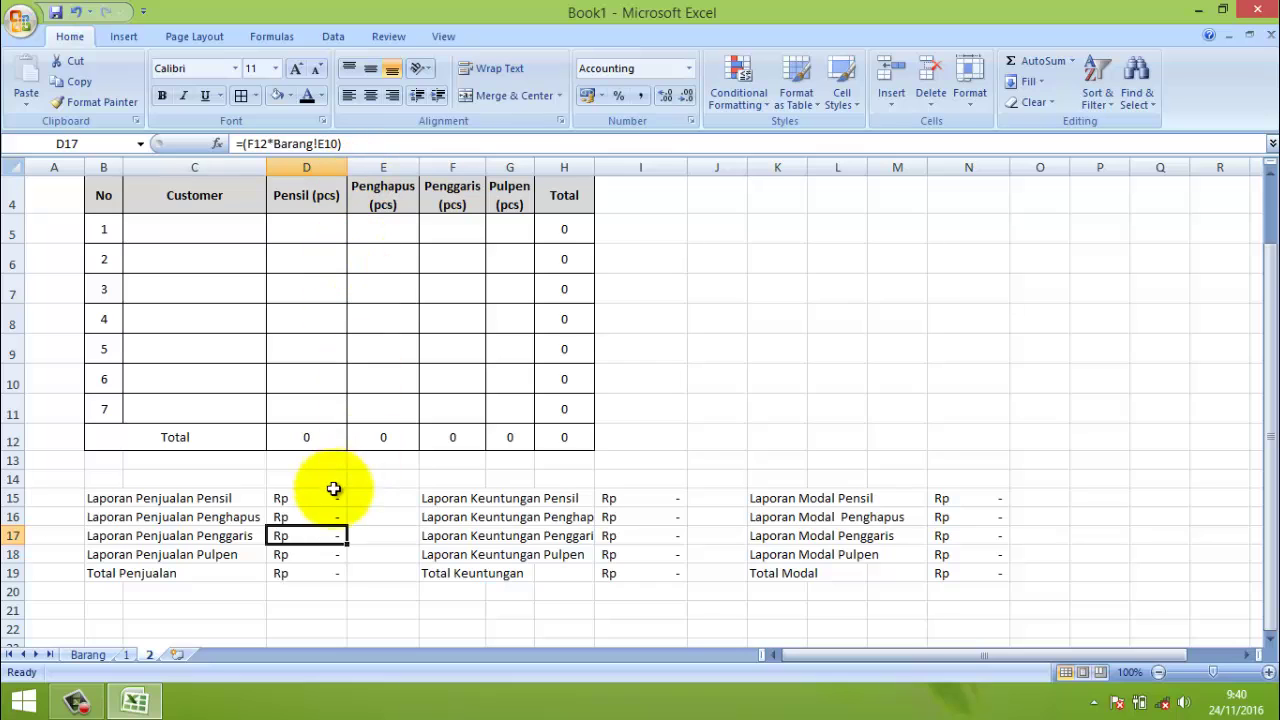
click(330, 516)
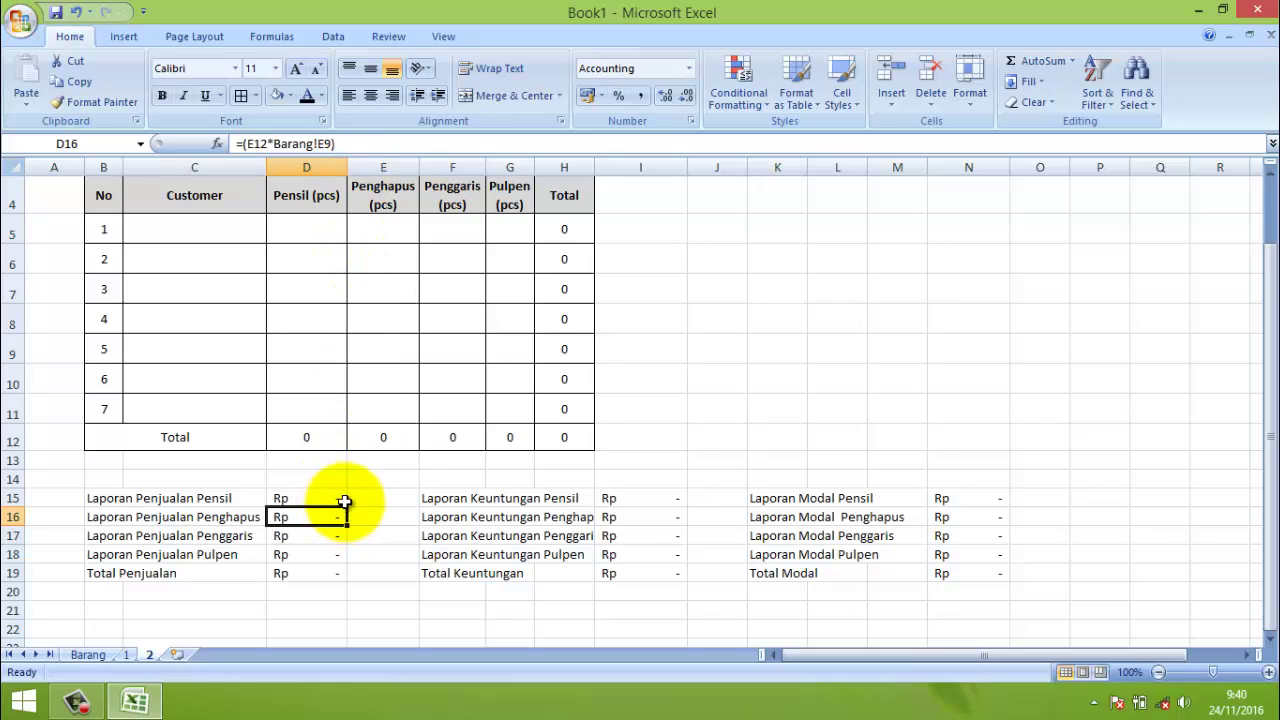
scroll(320, 511, down, 2)
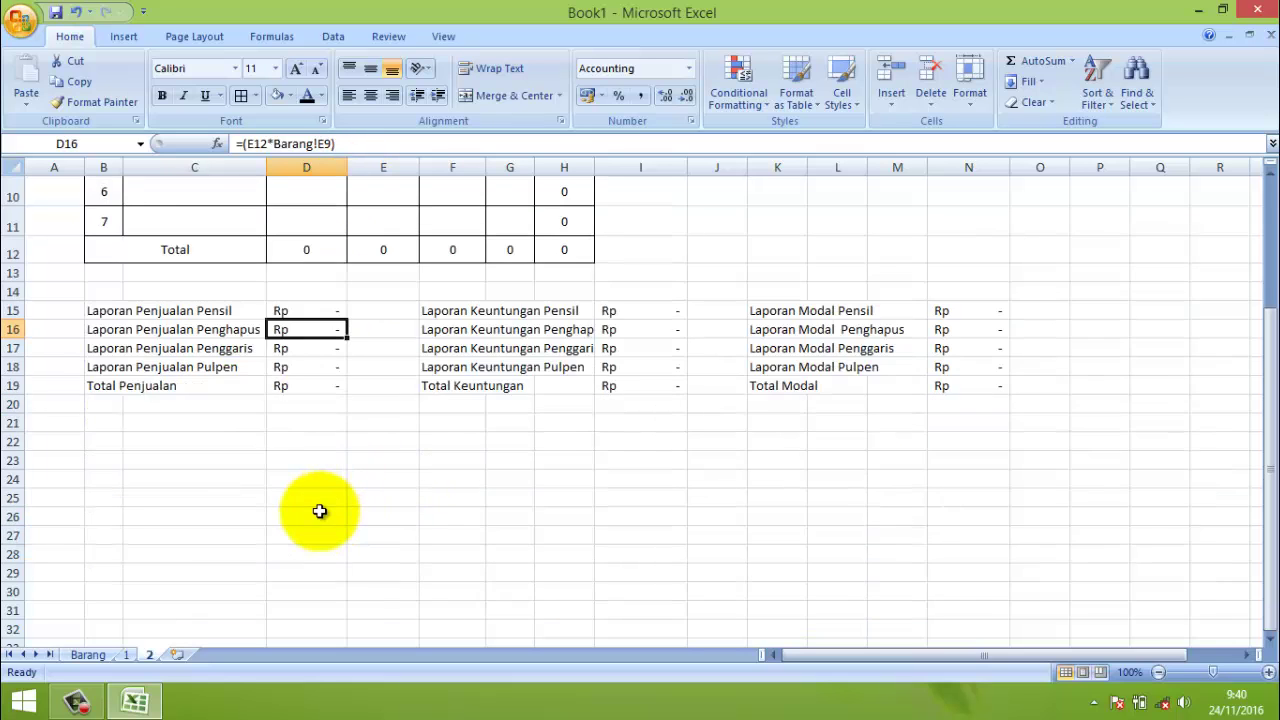
scroll(250, 420, up, 3)
- Change the date in the sheet title in B2 to 2 Januari 2016
click(167, 285)
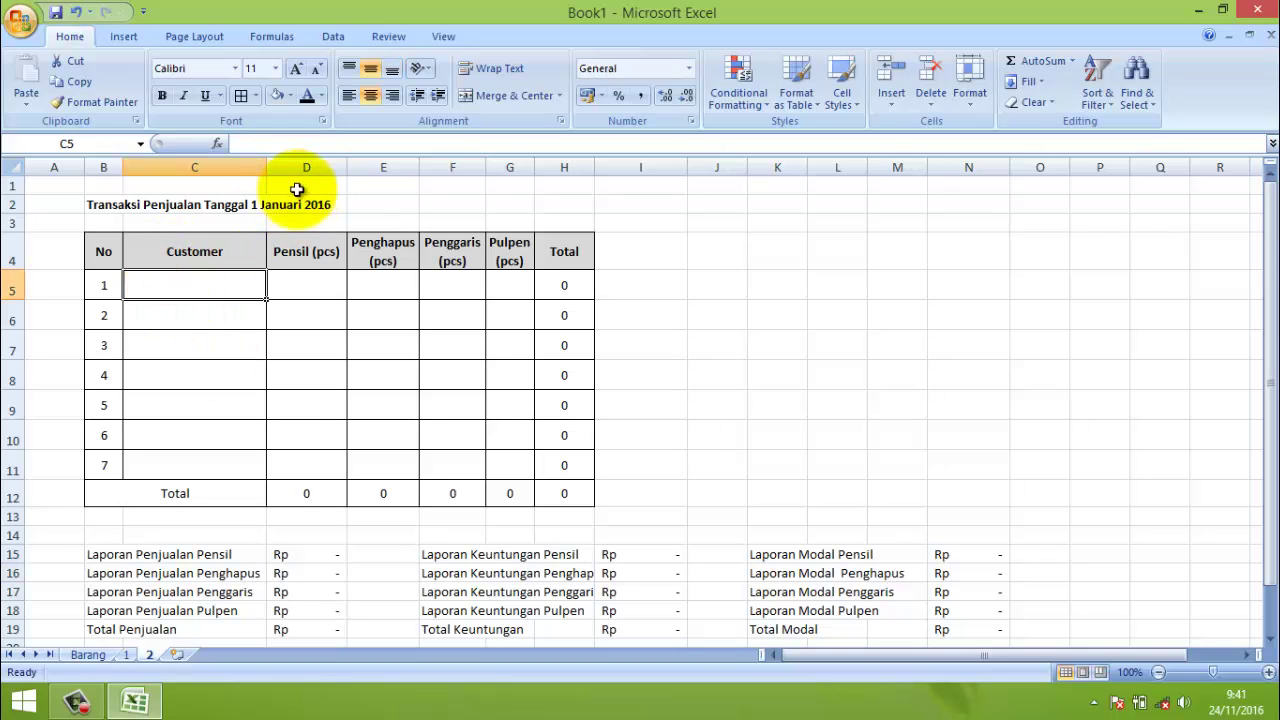
click(120, 200)
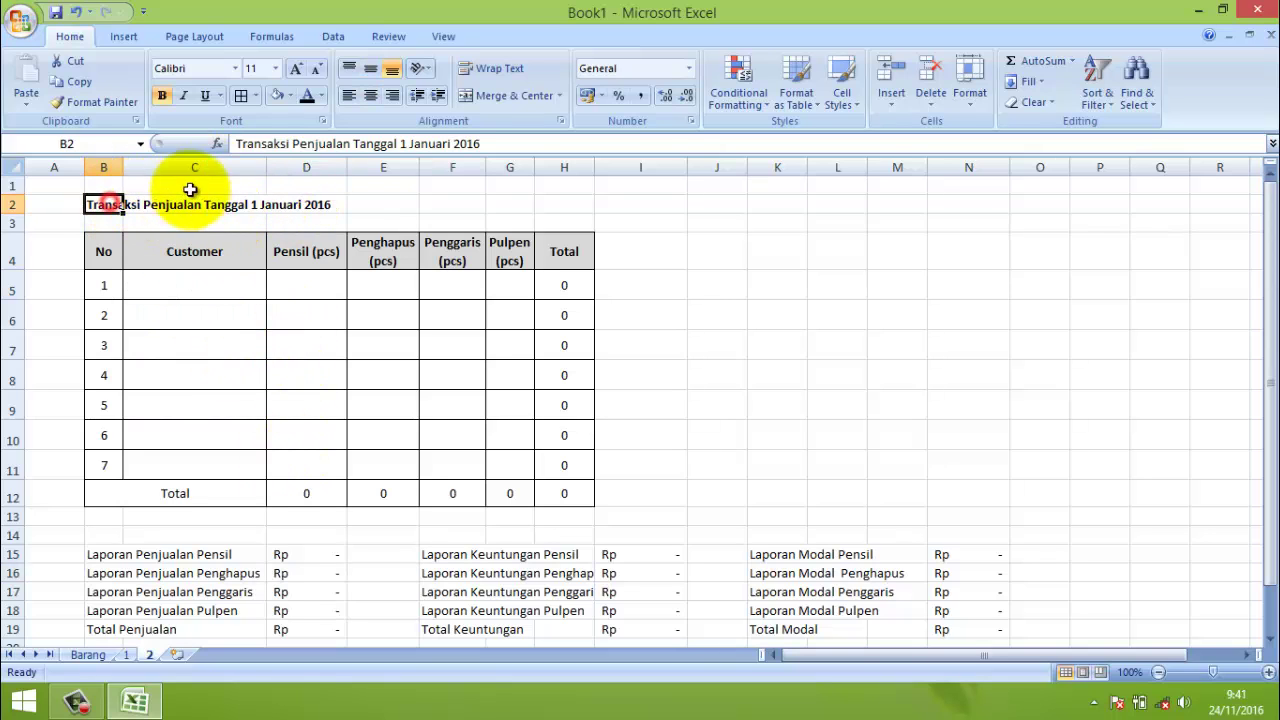
double_click(402, 144)
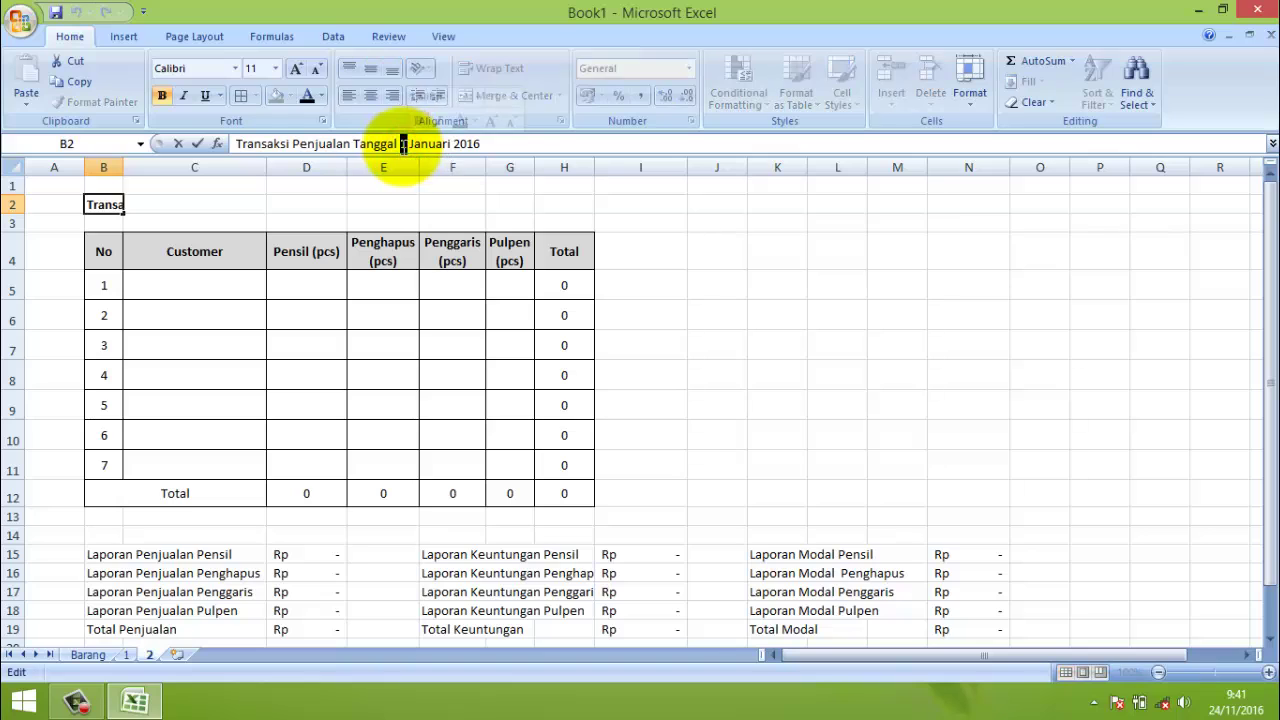
text(2)
click(214, 202)
click(215, 228)
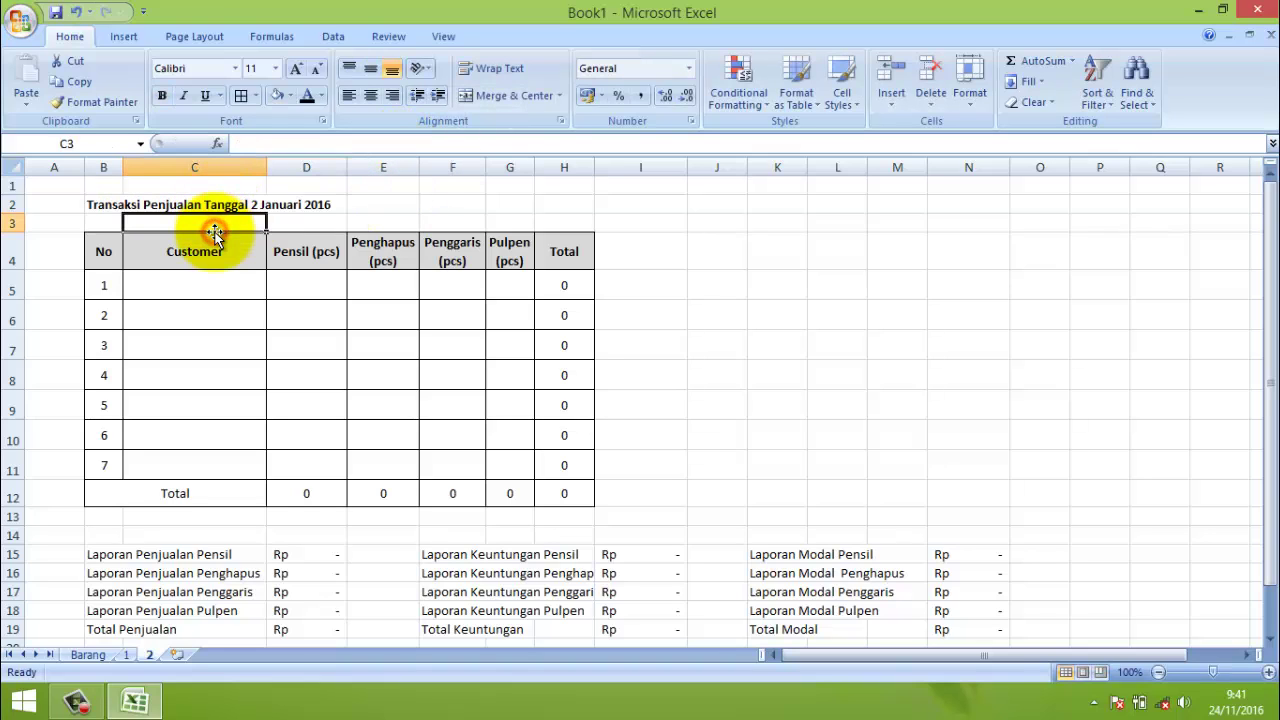
- Fill transaction row 1 with the customer's name, 2 pcs of Pensil and 10 pcs of Penghapus
click(209, 280)
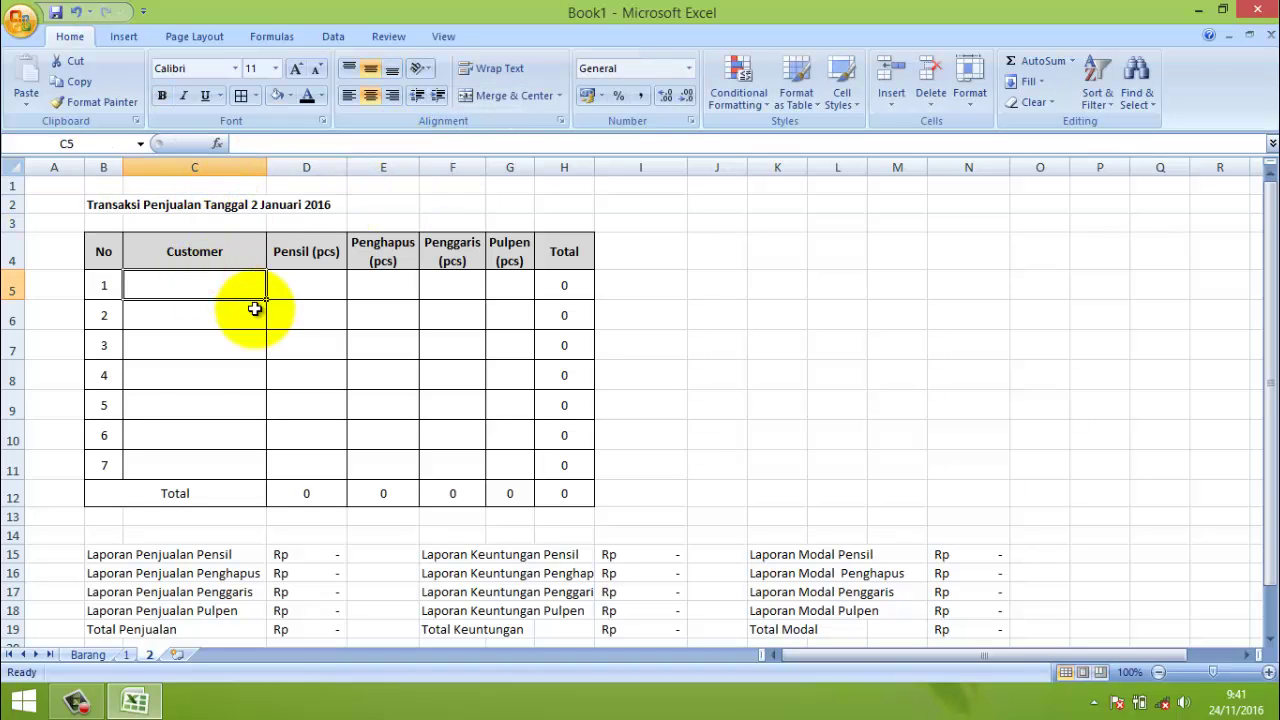
text(Sa)
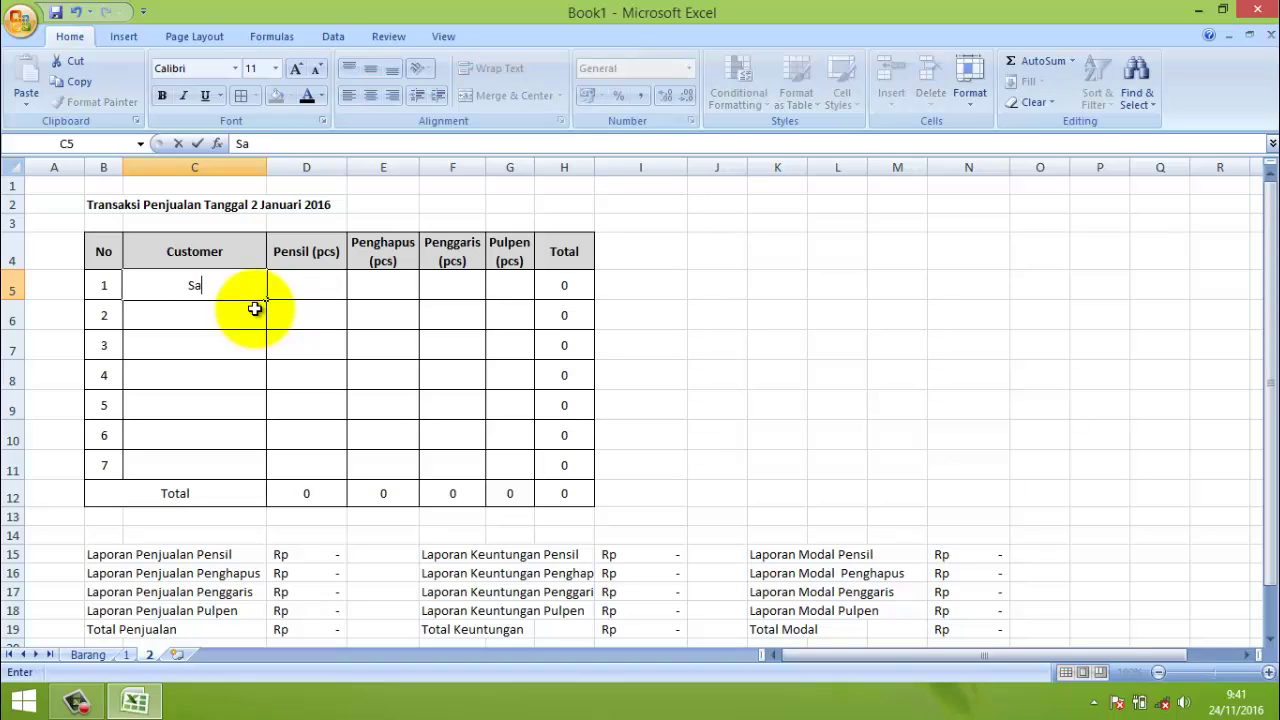
text(rinah)
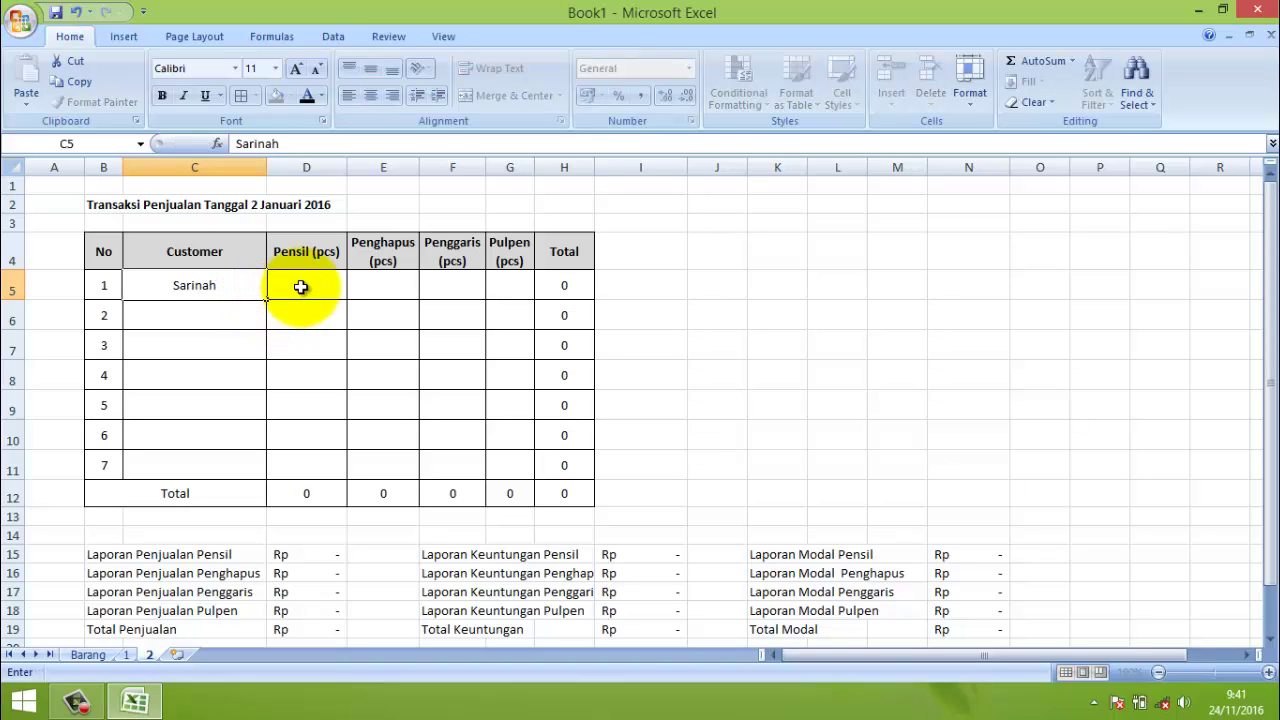
click(300, 284)
text(2)
click(362, 281)
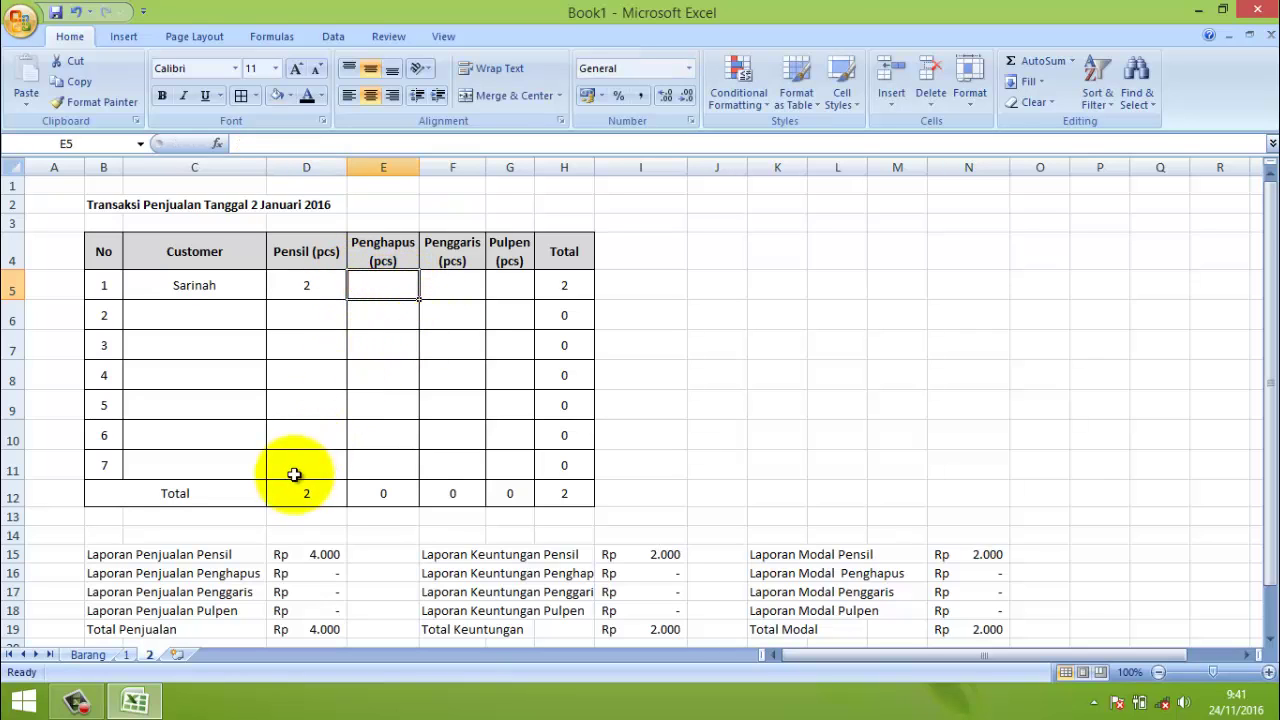
scroll(315, 505, down, 1)
scroll(315, 505, up, 1)
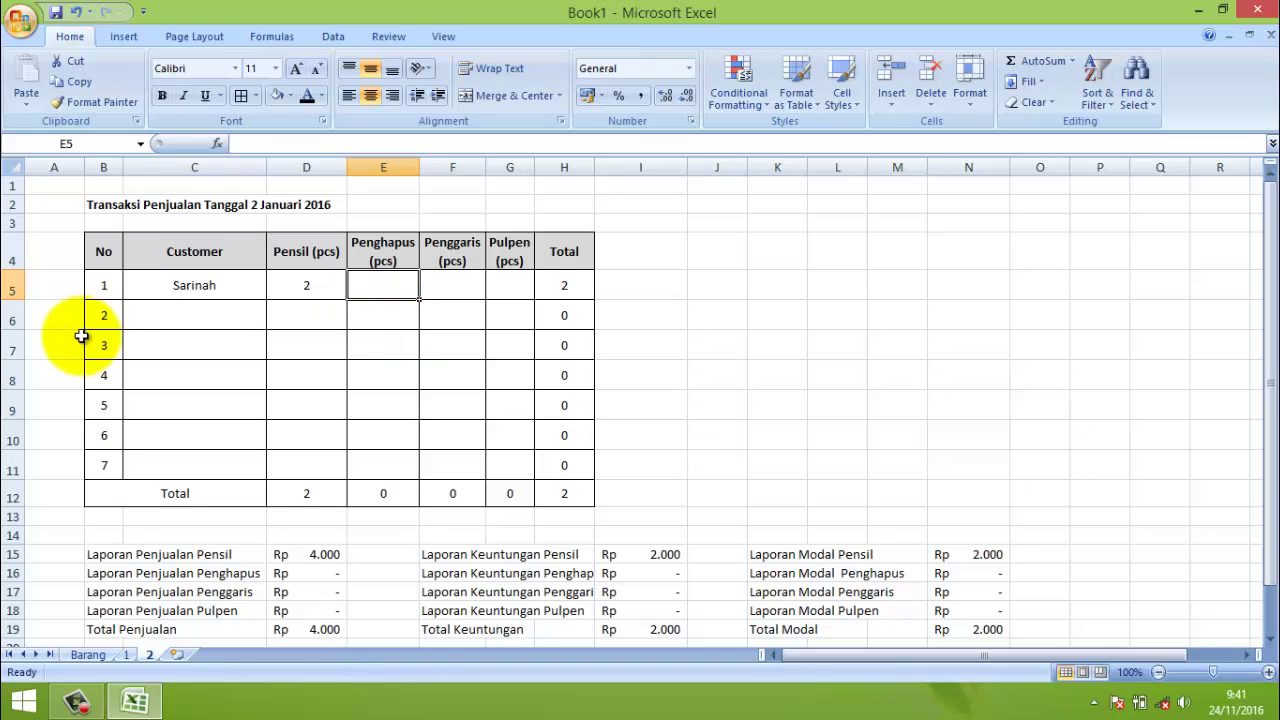
text(10)
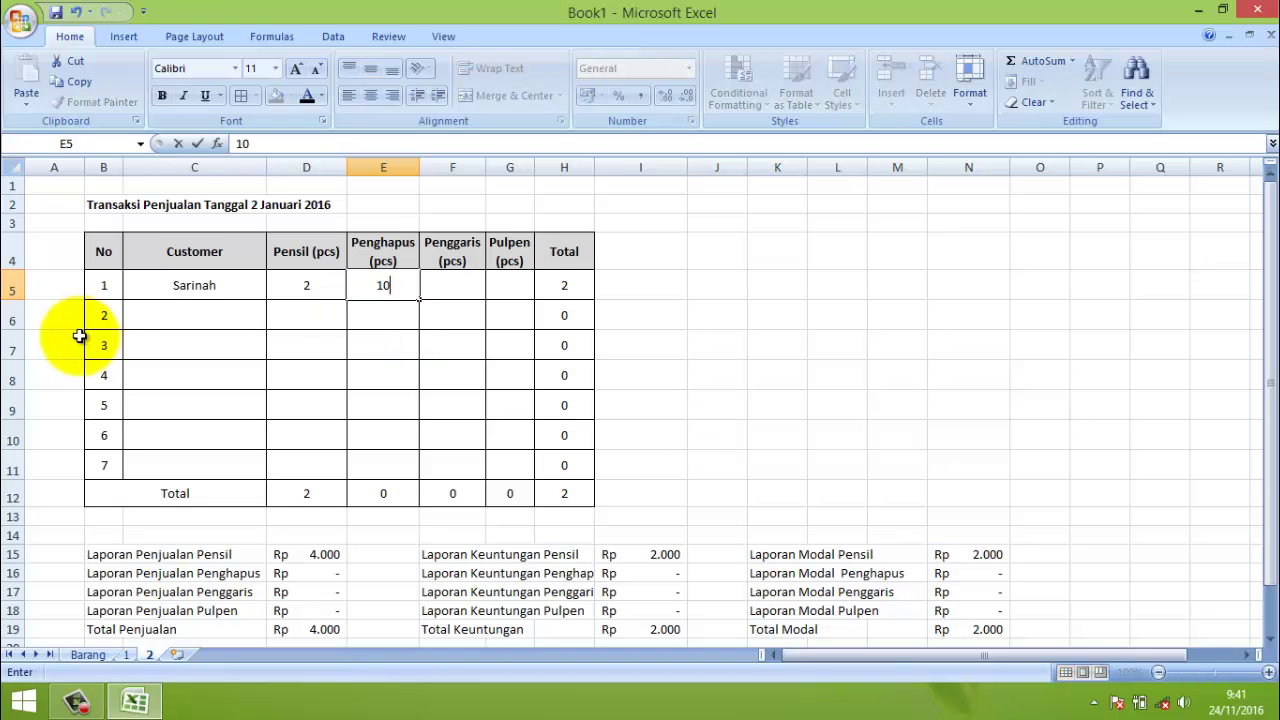
click(464, 291)
- Fill transaction row 2 with the customer's name, 3 pcs of Penggaris and 5 pcs of Pulpen
click(205, 314)
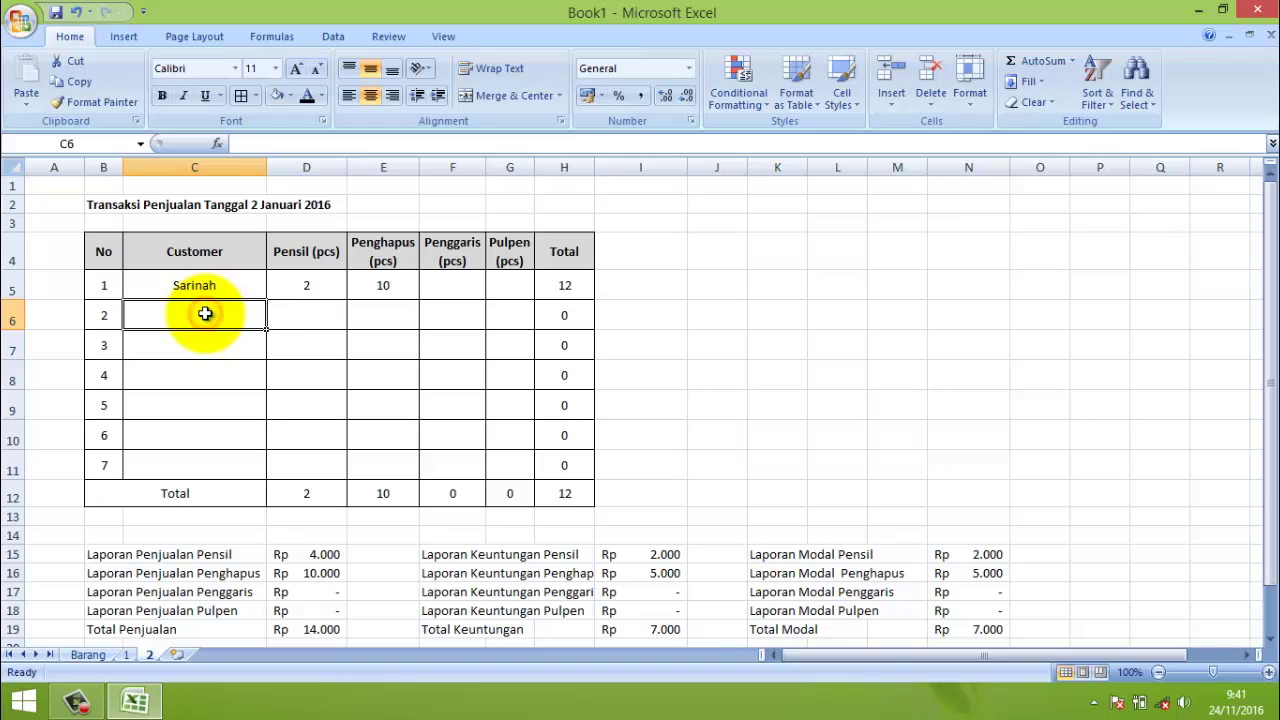
text(S)
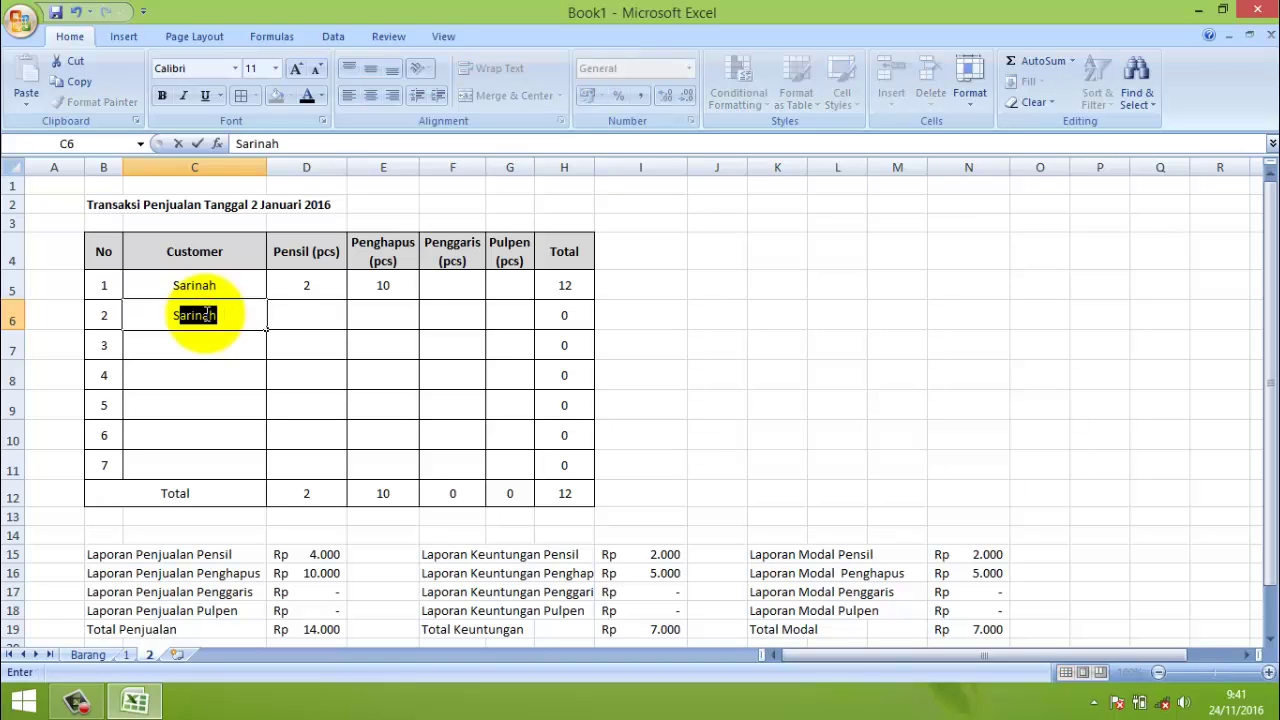
text(atrawi)
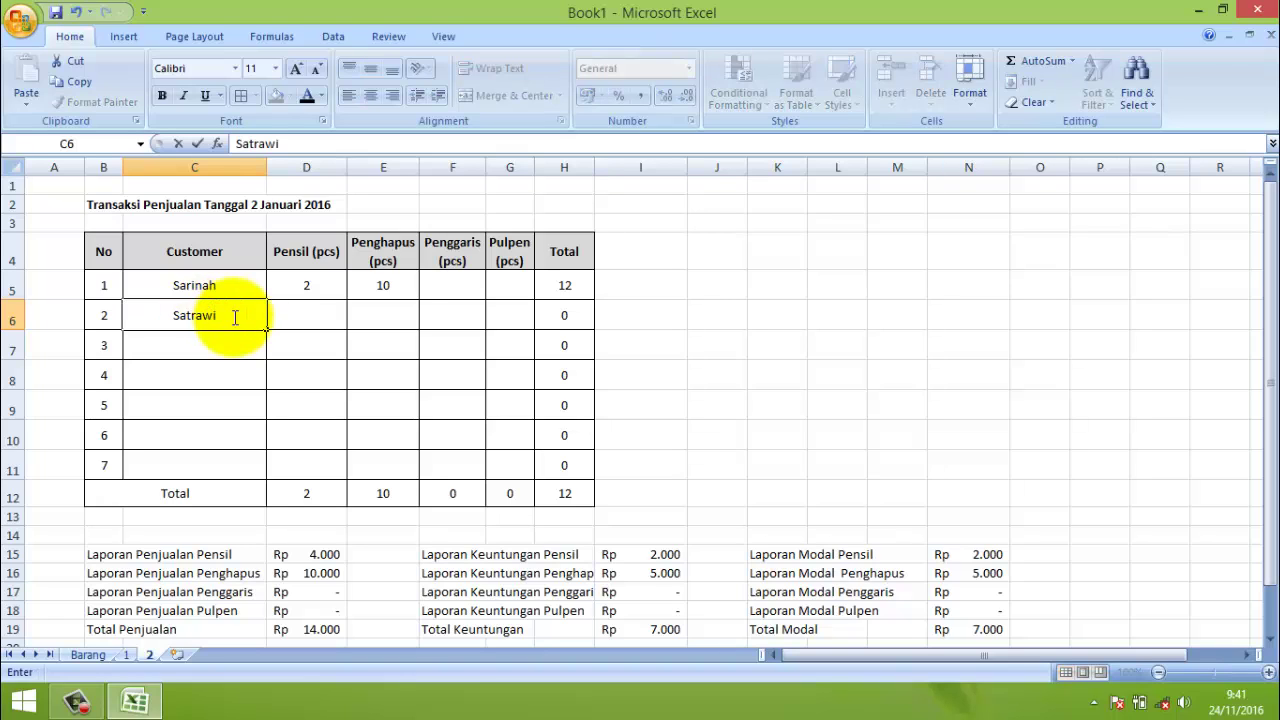
click(288, 315)
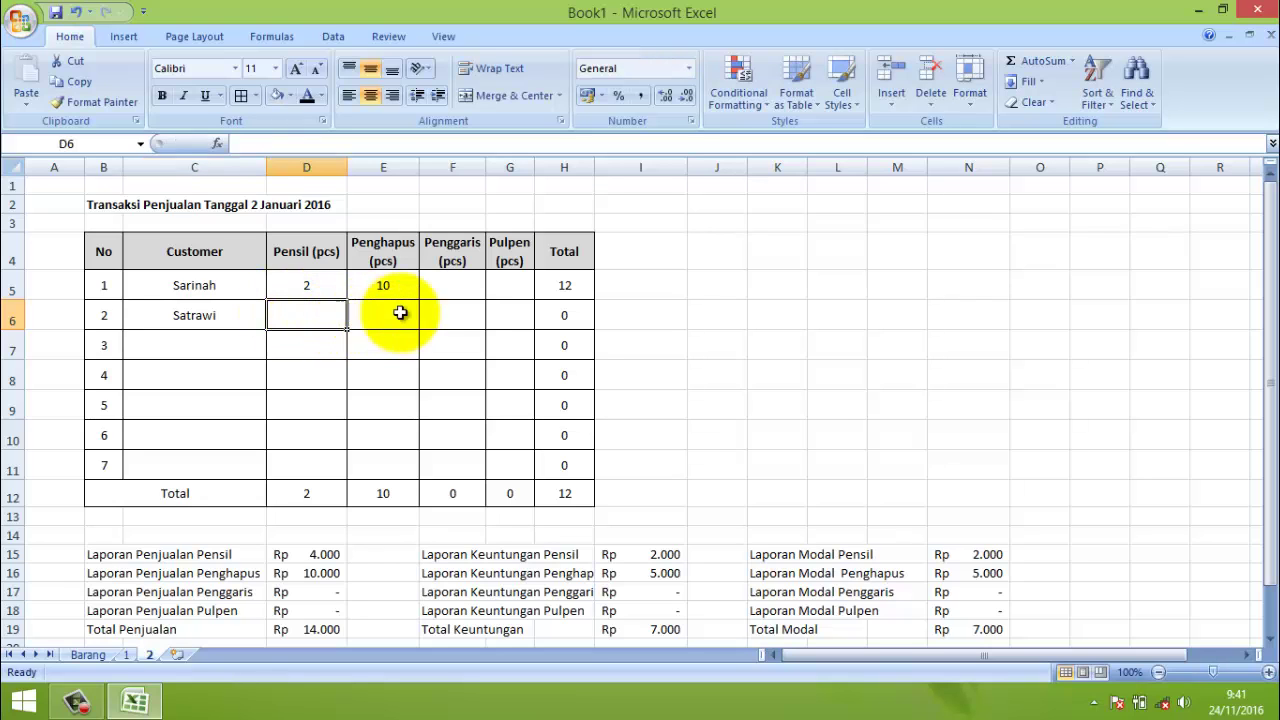
click(445, 322)
text(3)
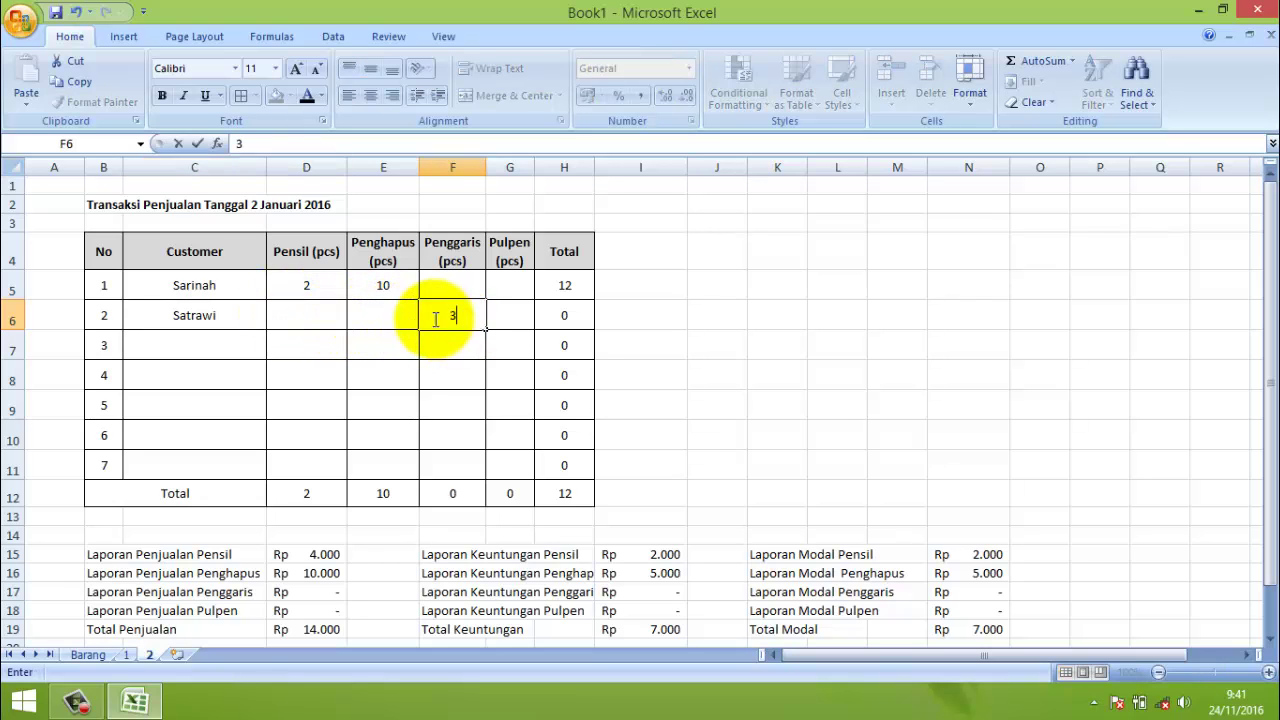
click(512, 312)
text(5)
click(449, 346)
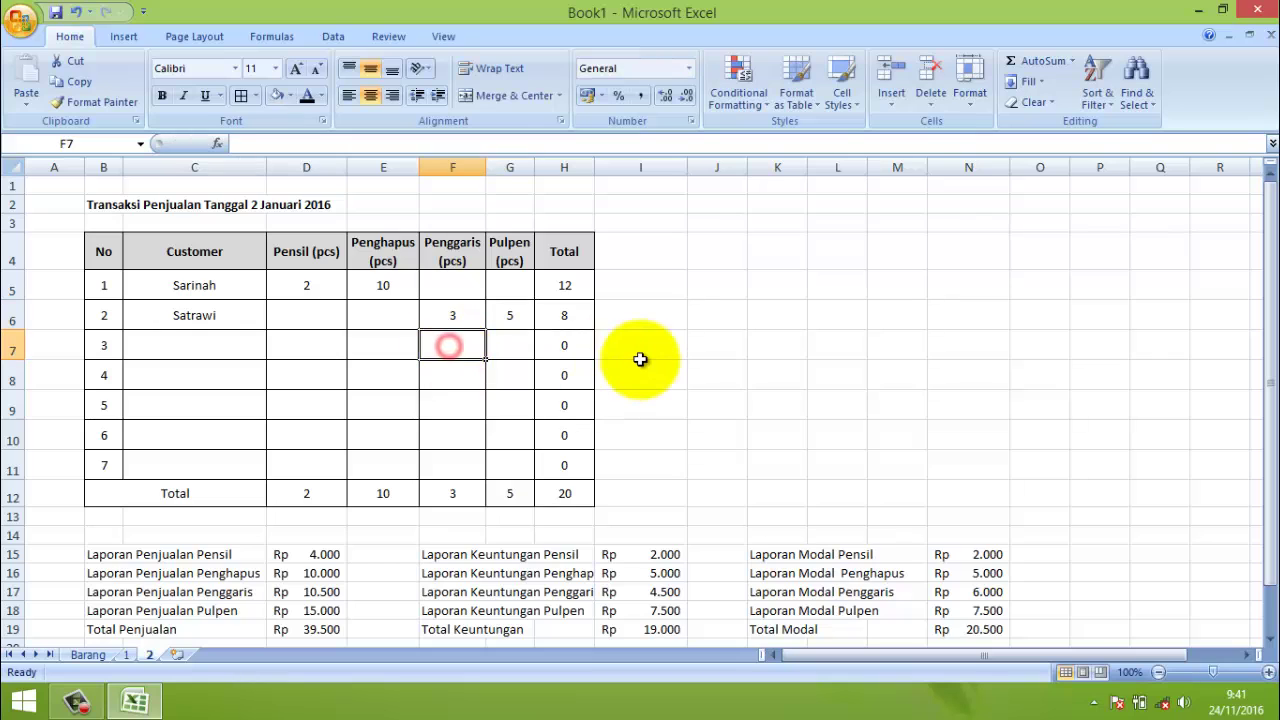
- Review the sales, profit and capital totals in D19, I19 and N19, plus the ruler sales formula in D17
scroll(640, 359, down, 1)
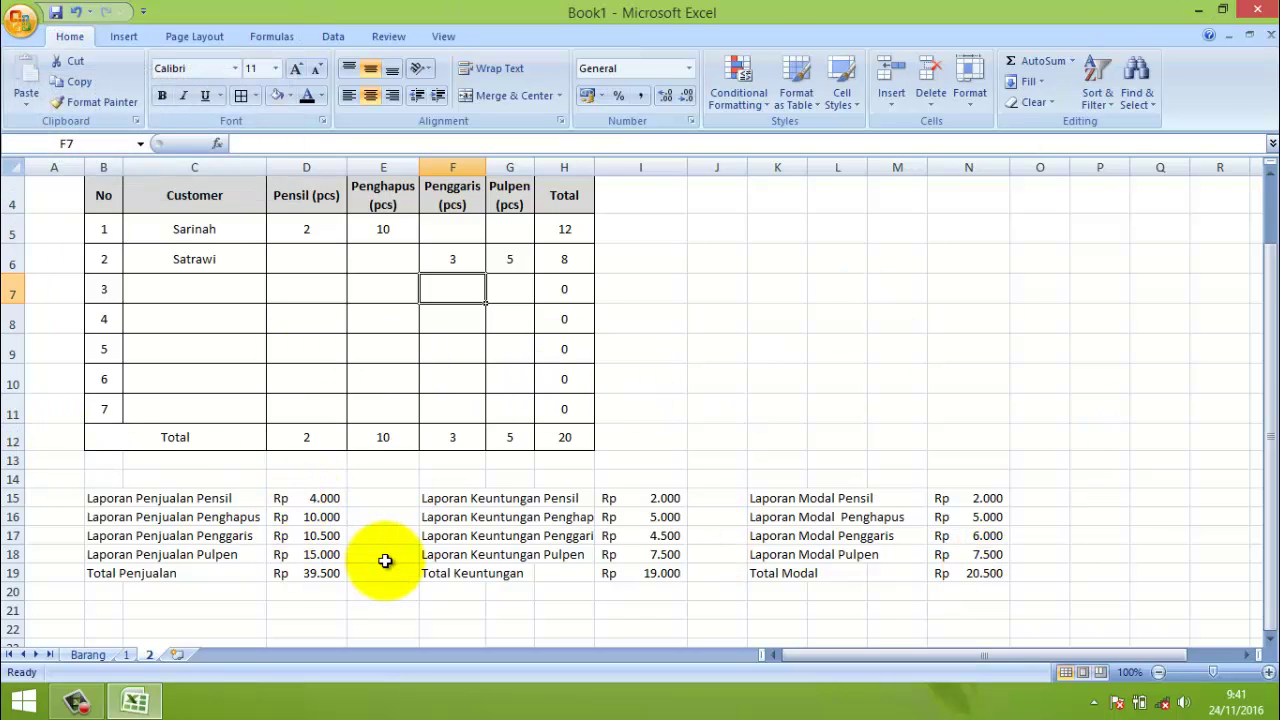
scroll(385, 561, up, 1)
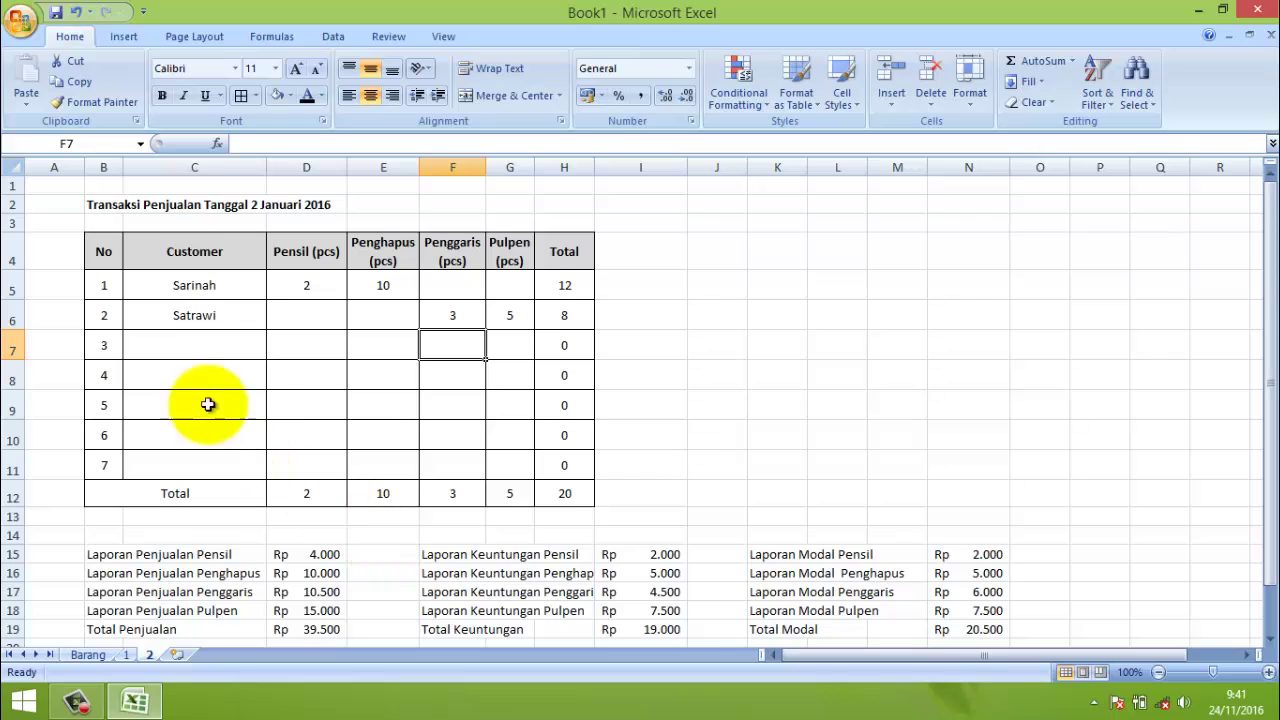
scroll(250, 399, down, 1)
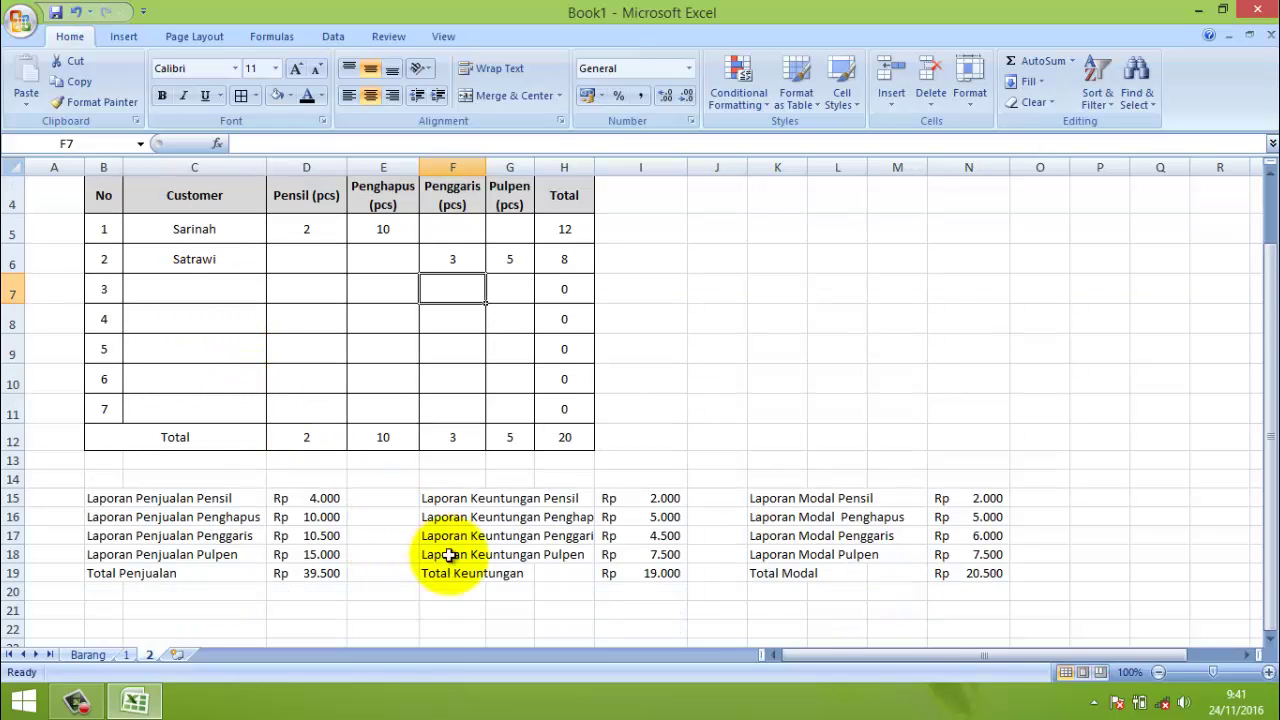
click(320, 573)
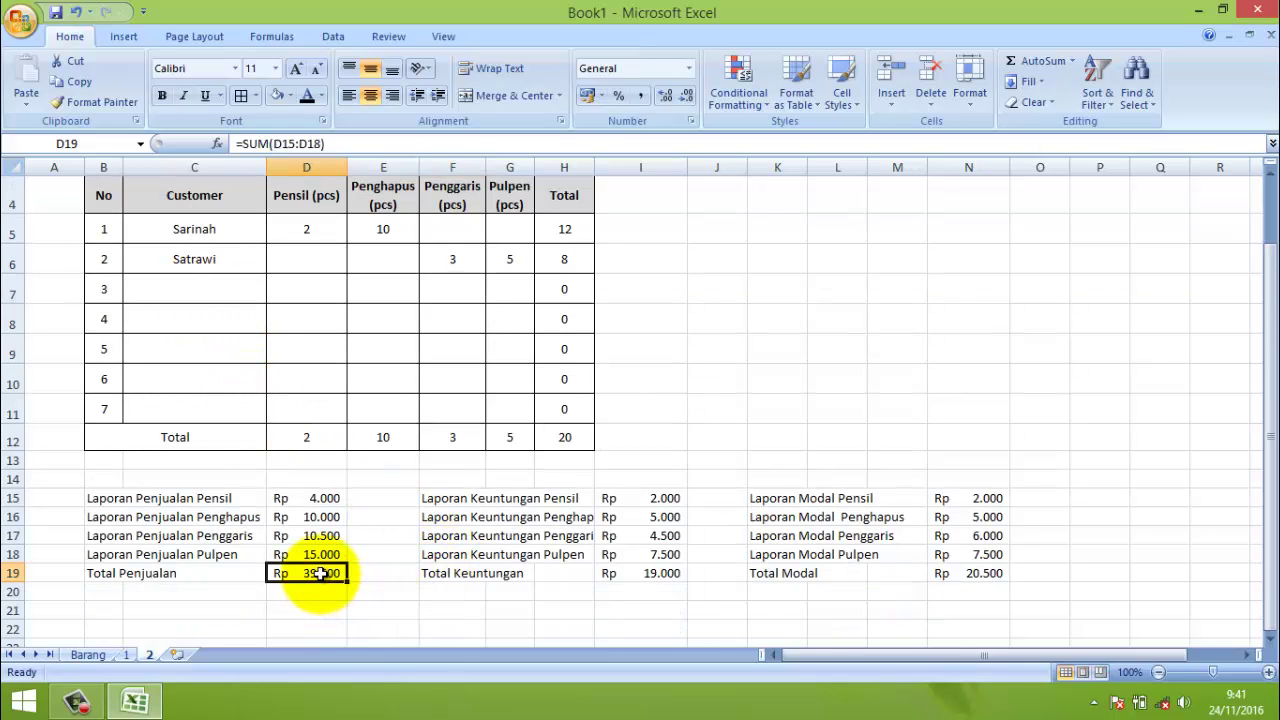
click(651, 575)
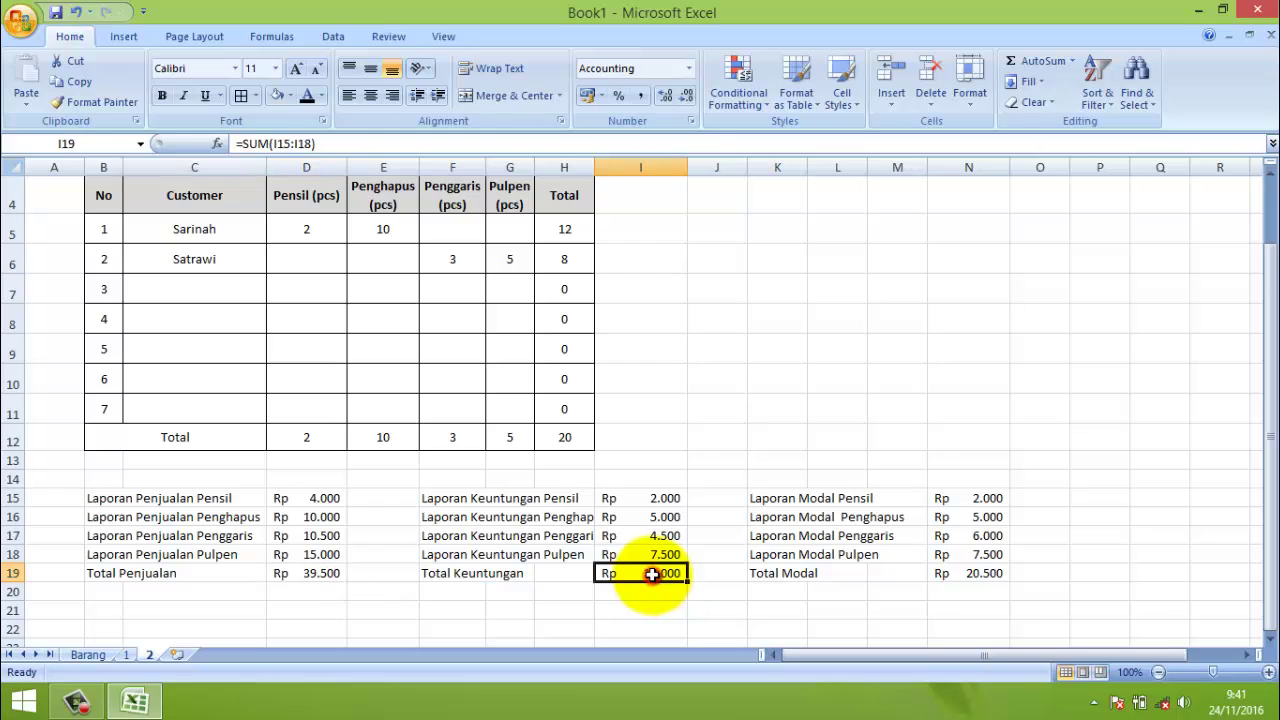
click(995, 575)
scroll(312, 512, up, 1)
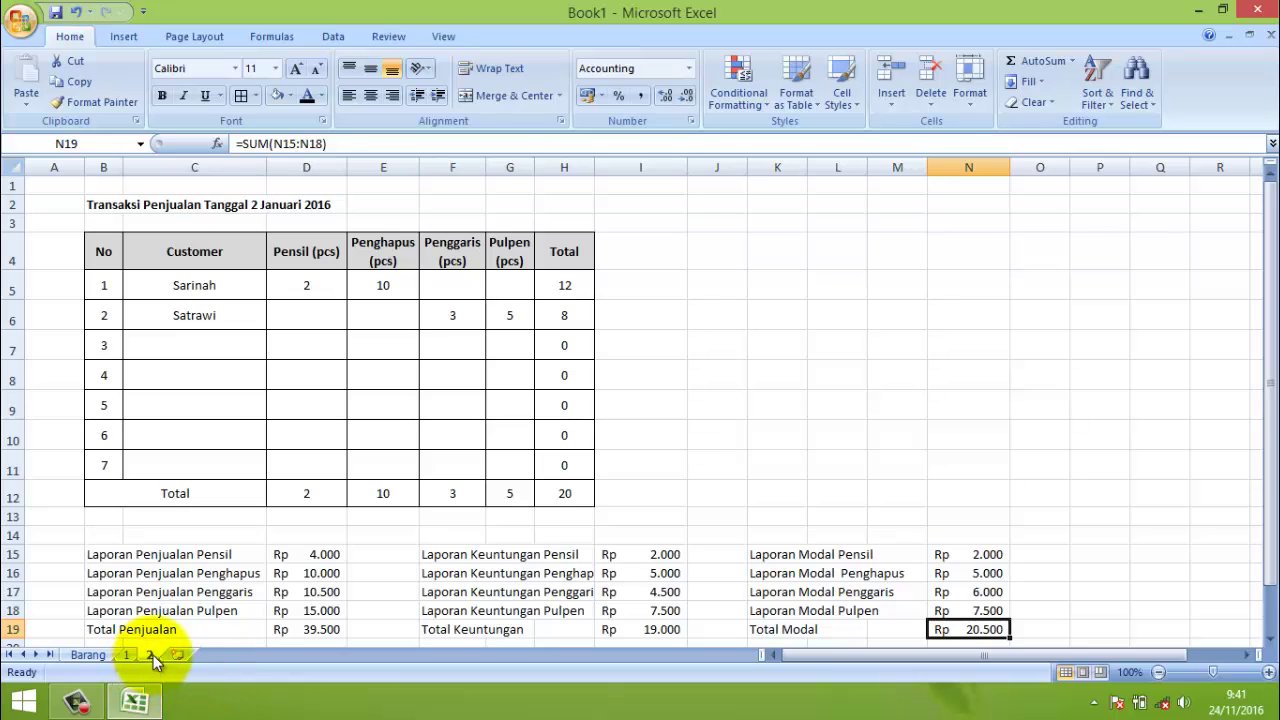
click(323, 590)
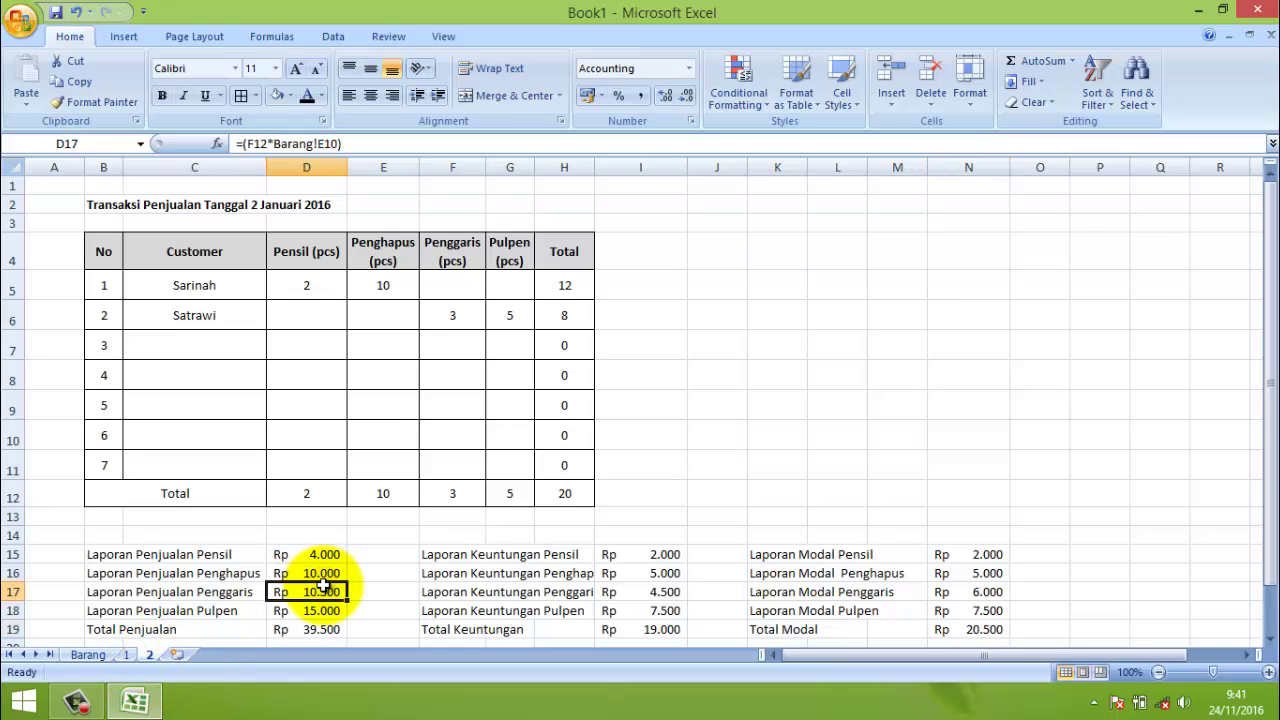
- Add a new worksheet after sheet 2 and name it 3
click(176, 655)
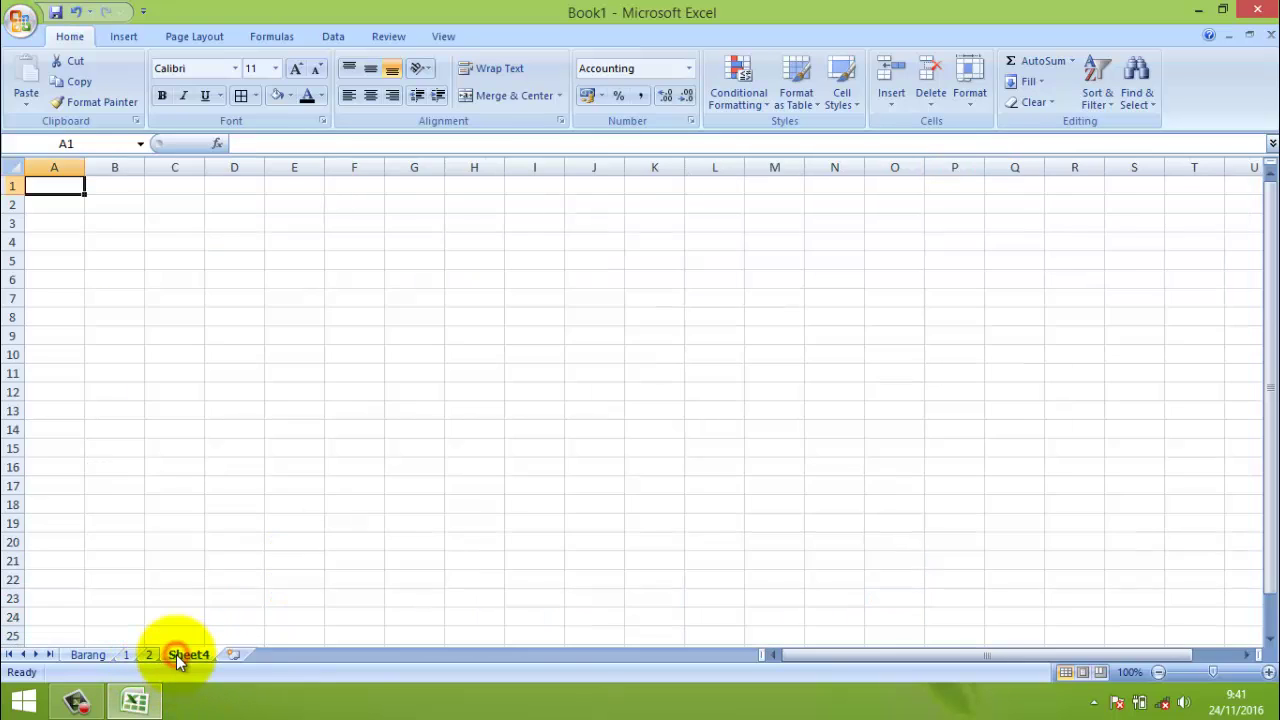
double_click(188, 654)
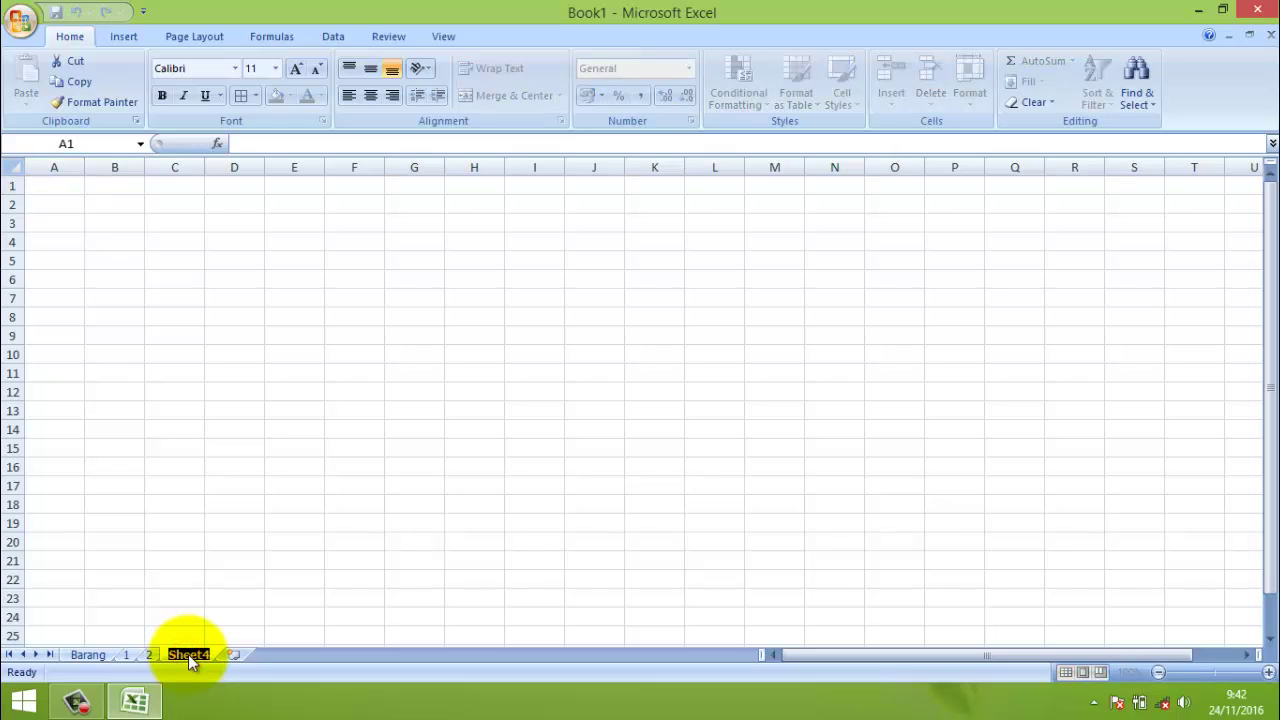
text(3)
key(Return)
- Copy the entire contents of sheet 2 and paste them over the whole of sheet 3
click(148, 653)
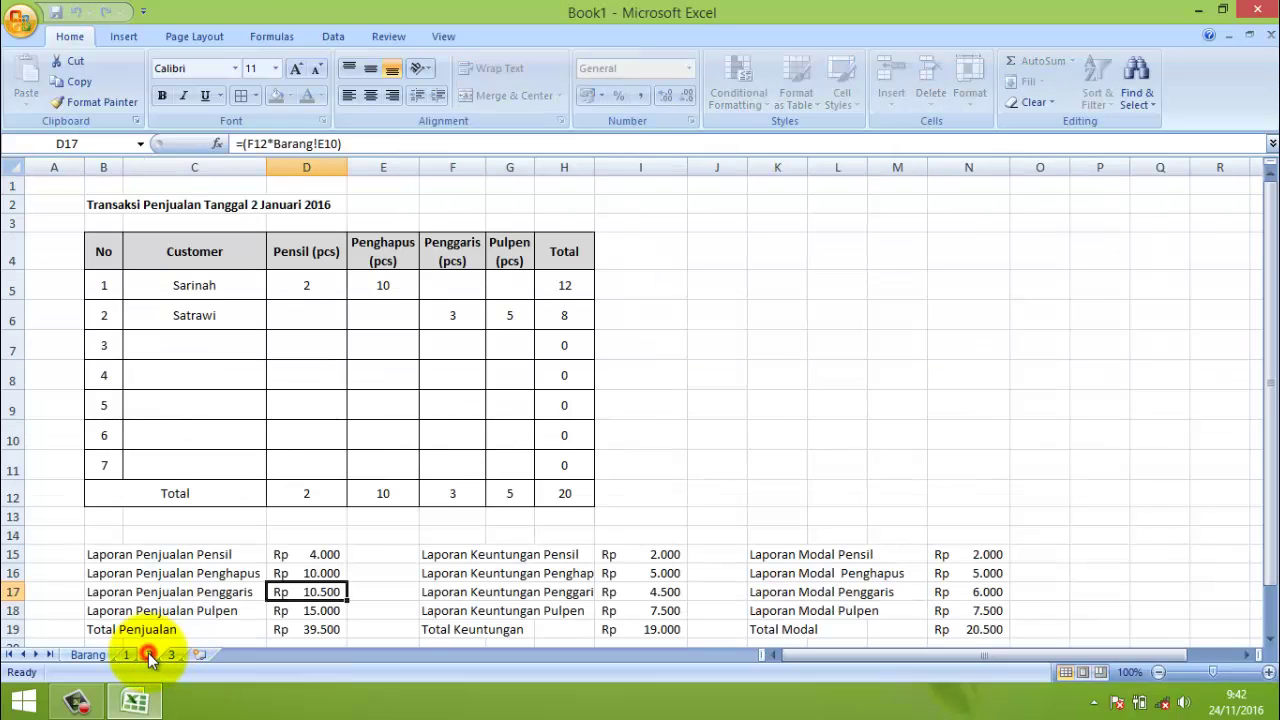
click(10, 168)
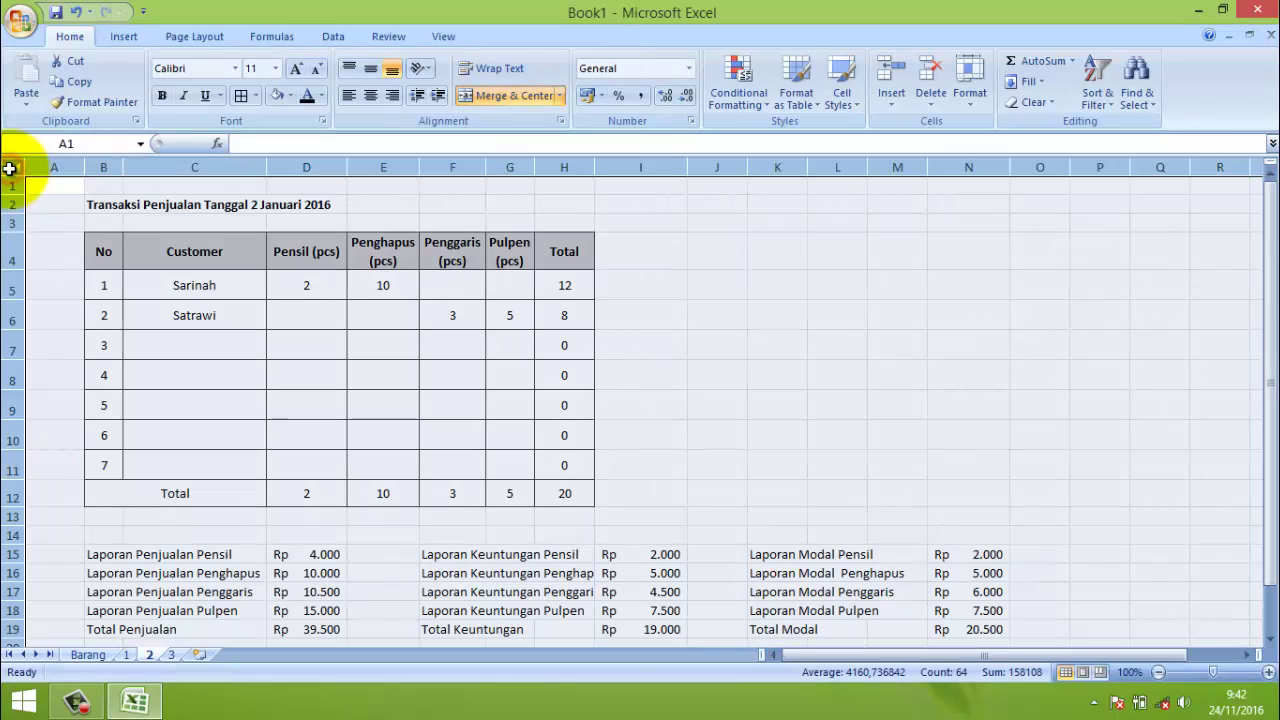
key(ctrl+c)
click(171, 654)
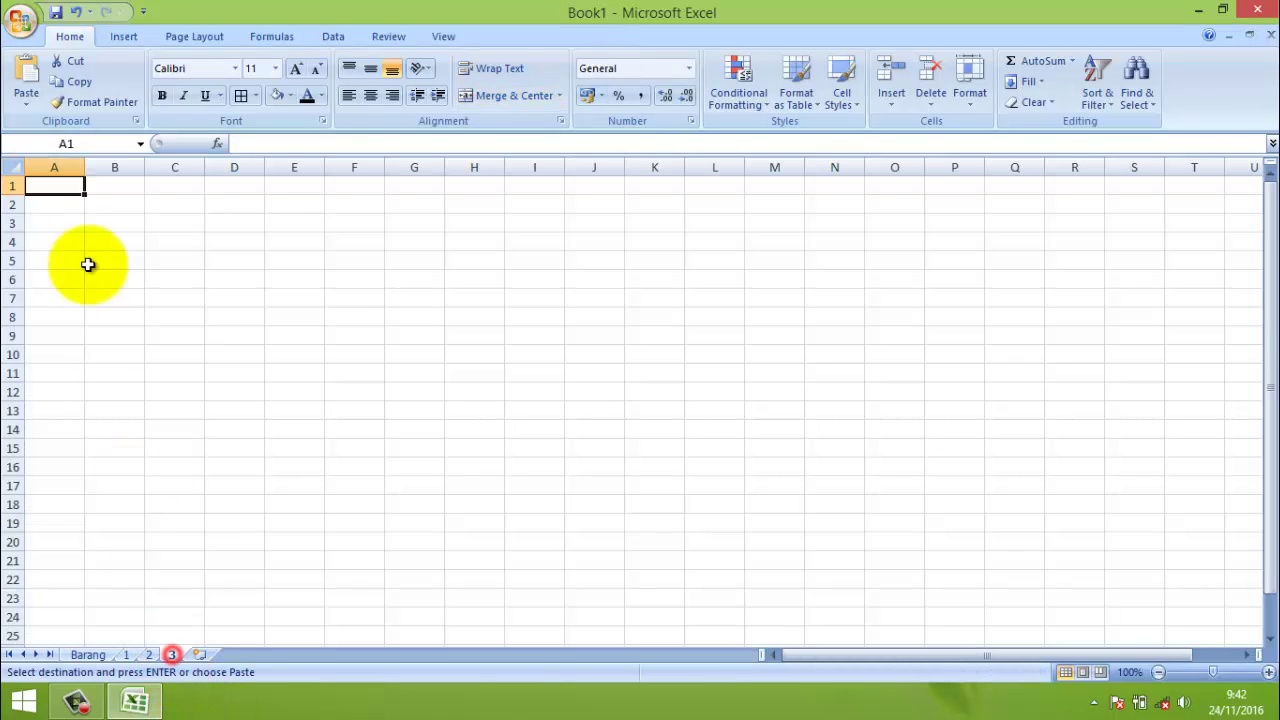
click(10, 168)
key(ctrl+v)
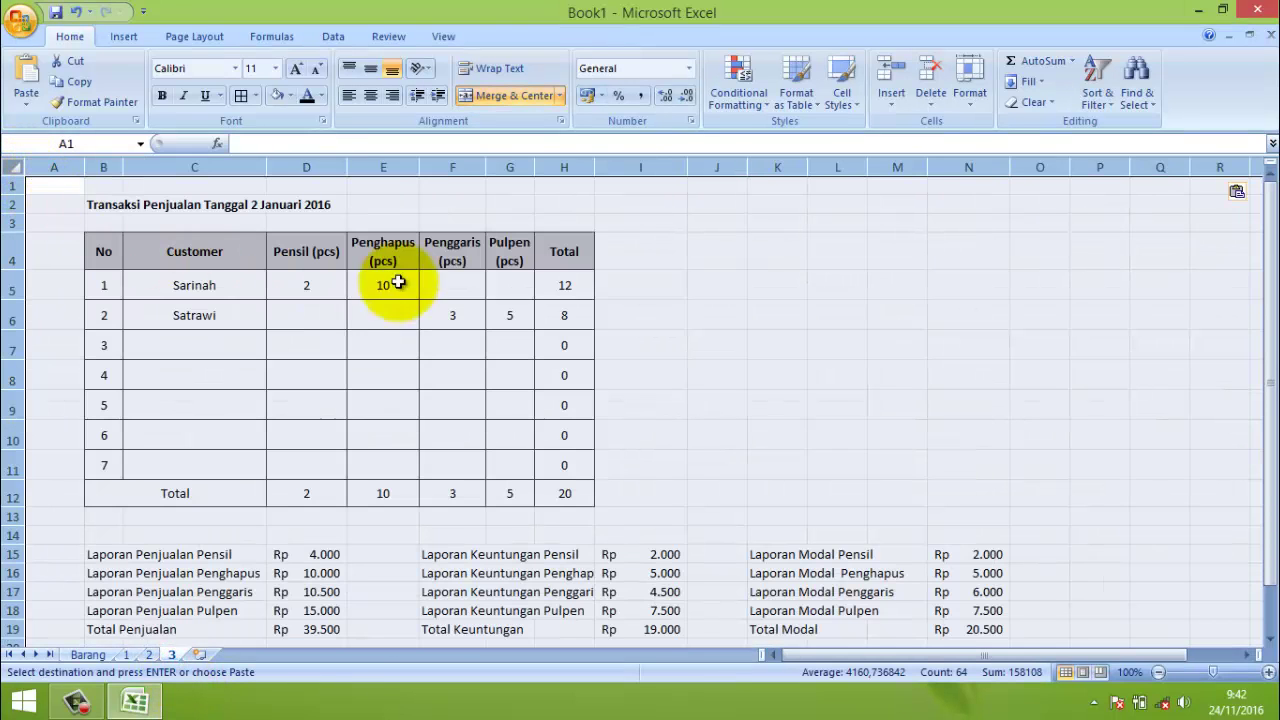
click(657, 272)
- Clear the customer names and item quantities in C5:G11 on sheet 3
drag(171, 286, 522, 470)
key(Delete)
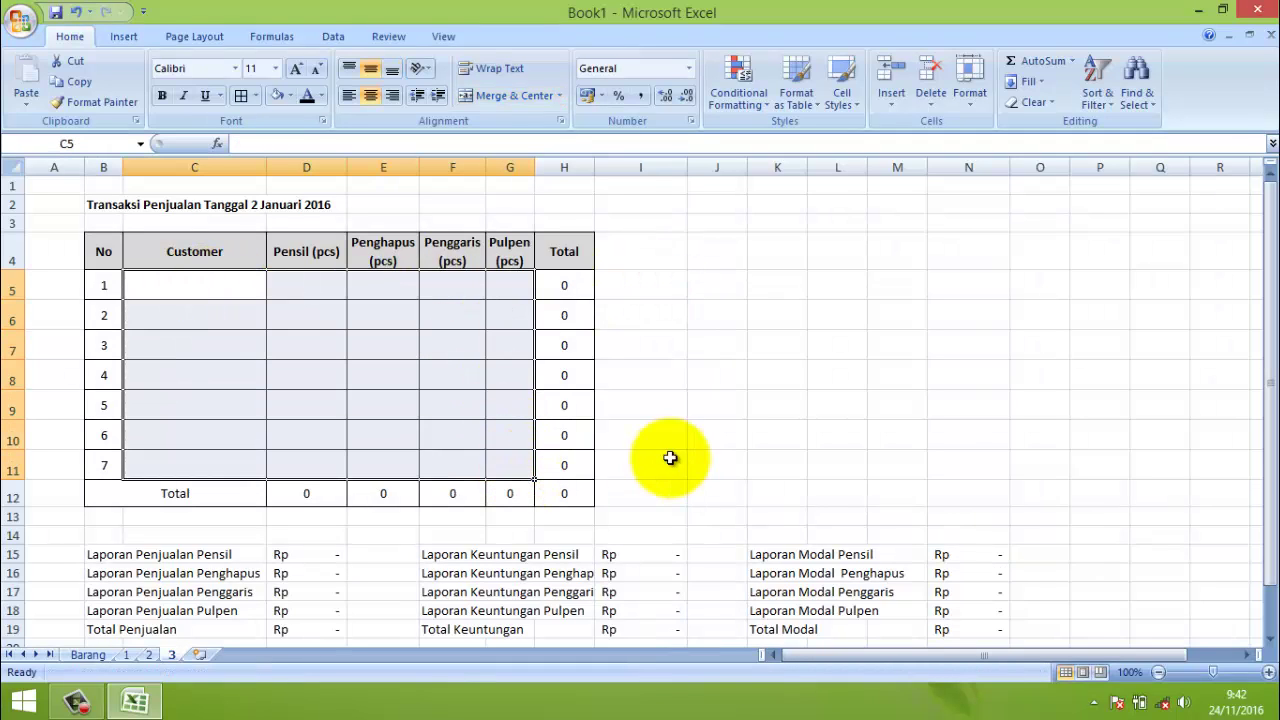
click(692, 436)
- On sheet 1, remove the '1'! sheet reference from the pencil sales formula in D15
click(125, 654)
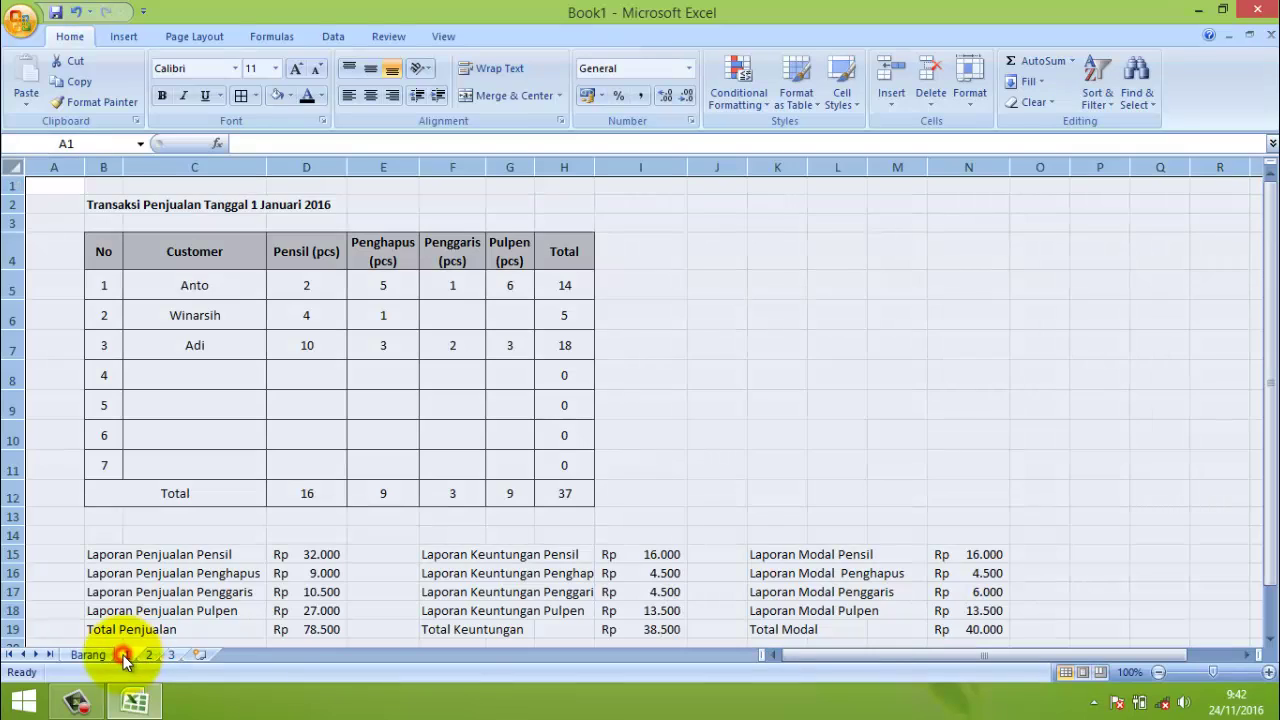
click(623, 457)
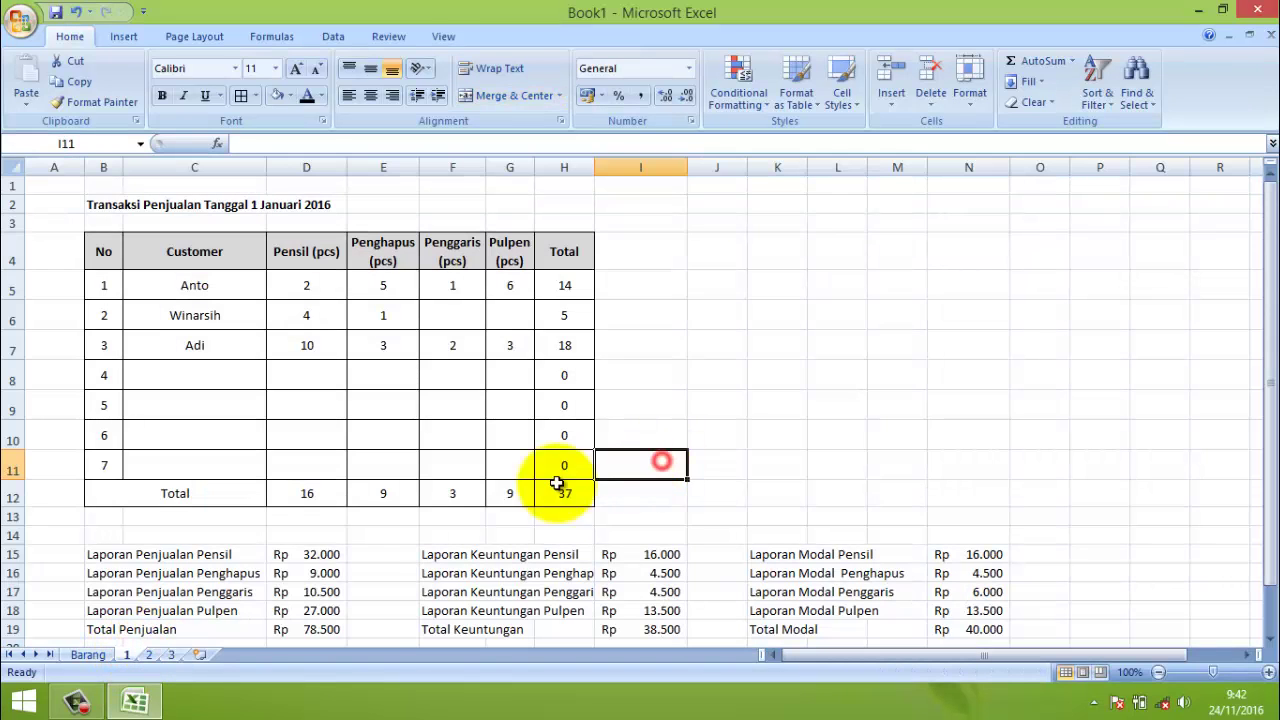
click(307, 557)
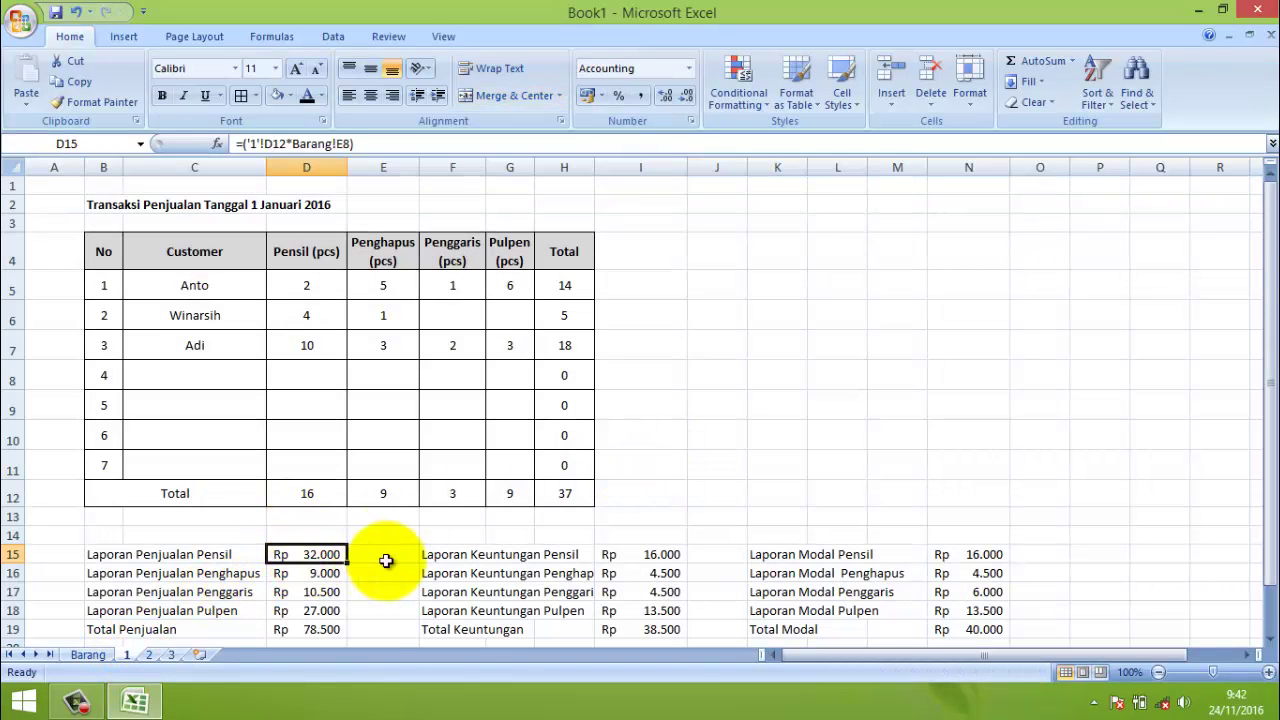
click(655, 555)
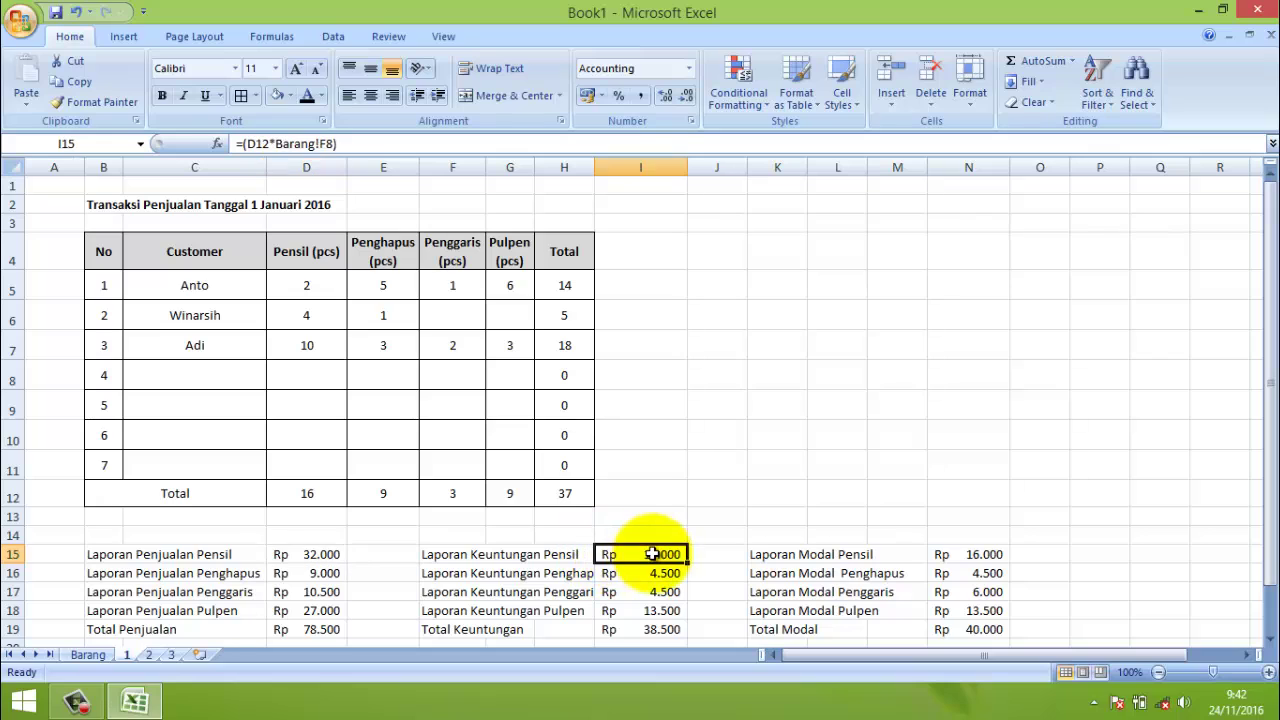
click(314, 556)
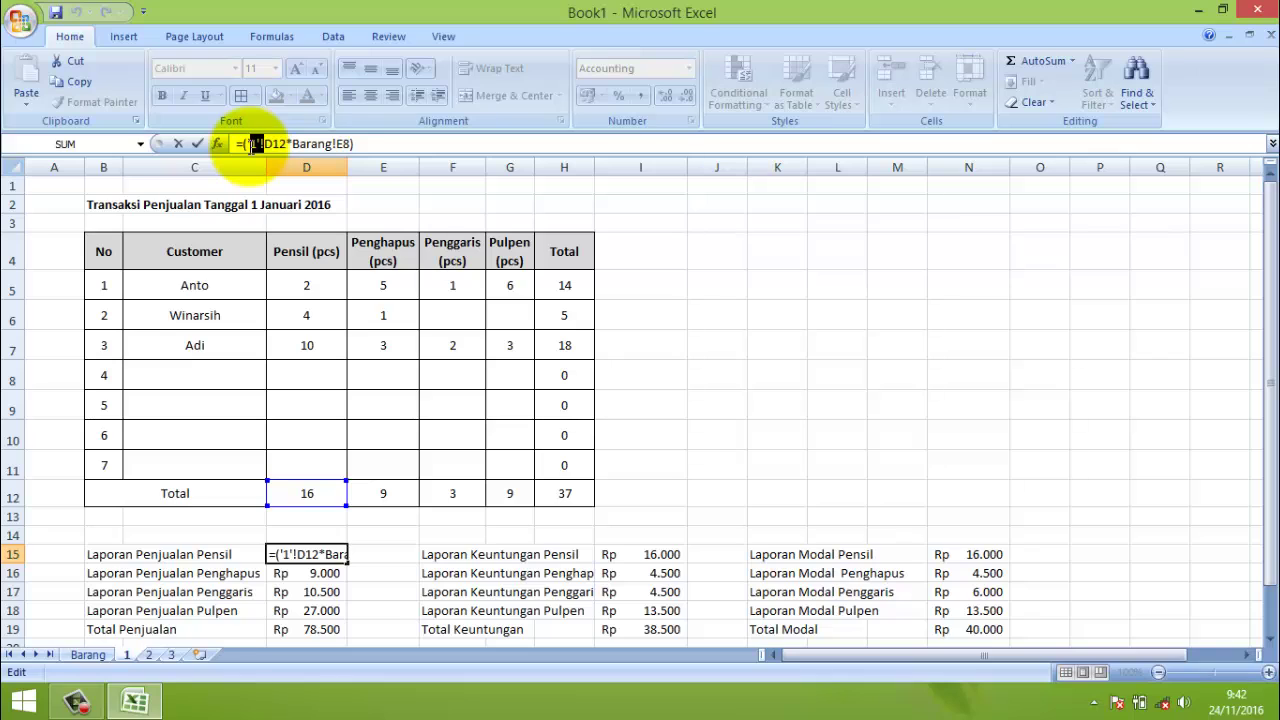
key(Delete)
key(Return)
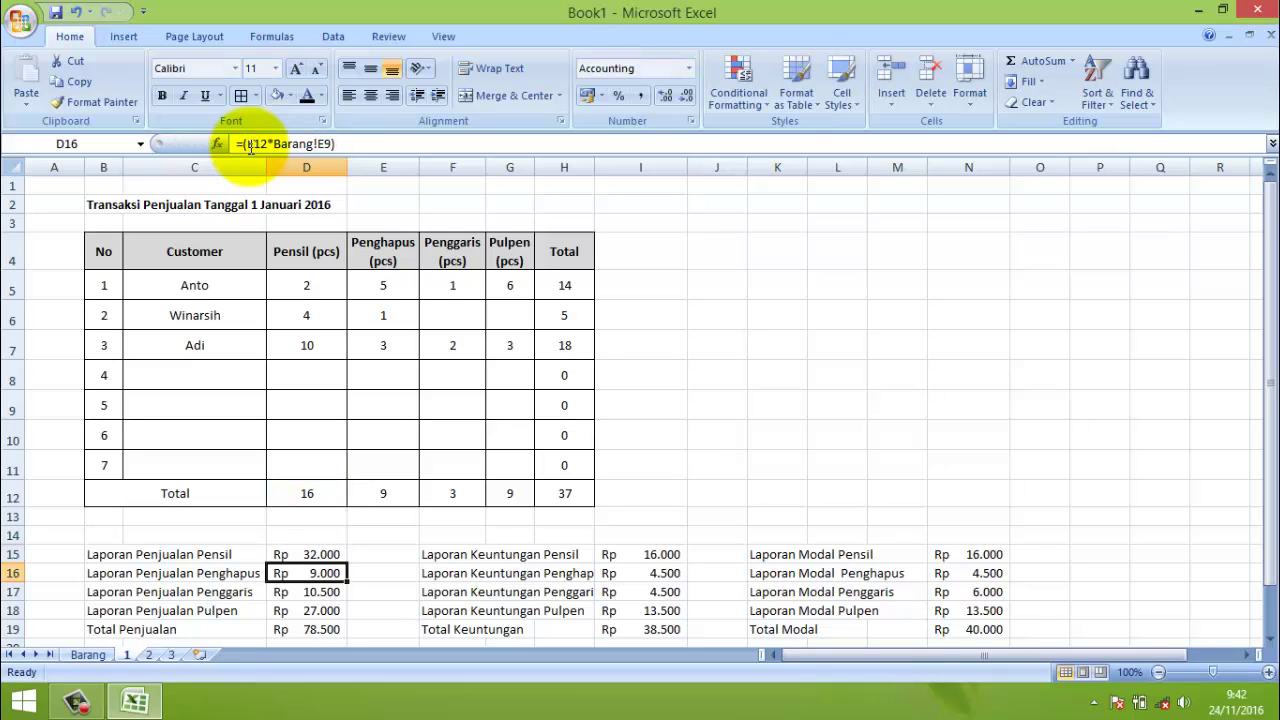
click(328, 536)
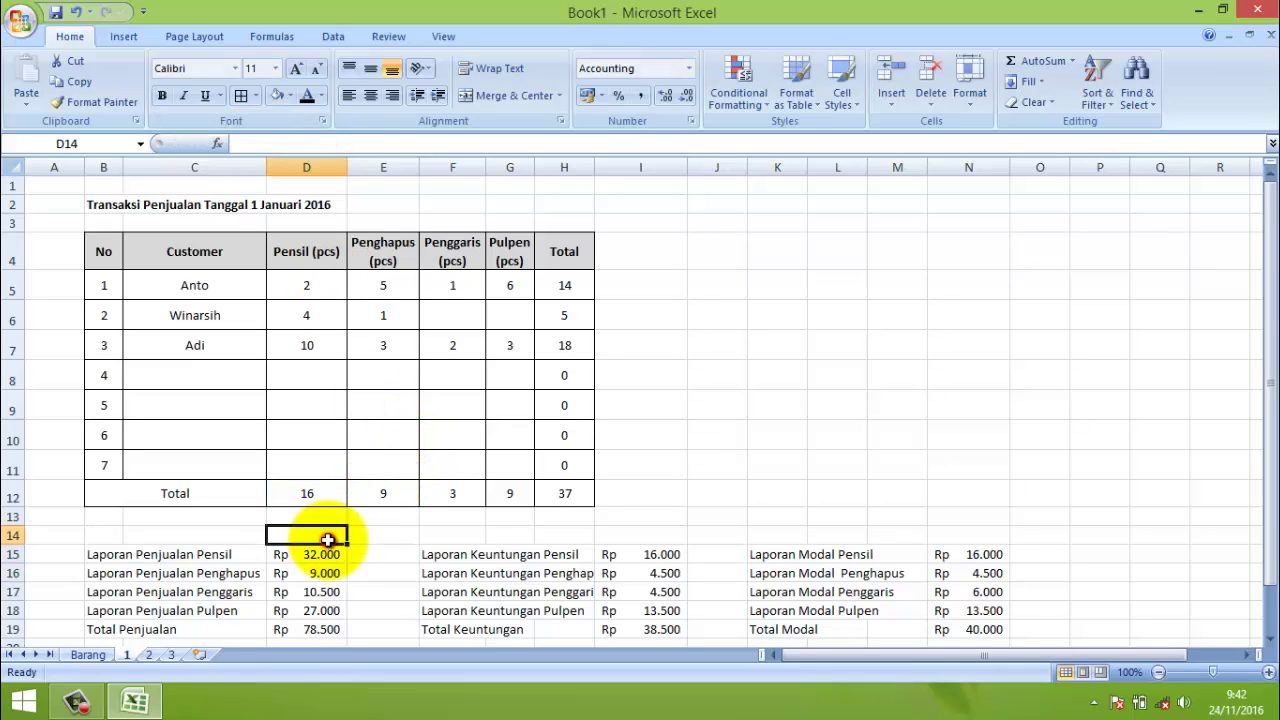
- On sheet 3, enter the first customer's name in row 5 with 9 Pensil, 7 Penghapus and 3 Penggaris
click(174, 654)
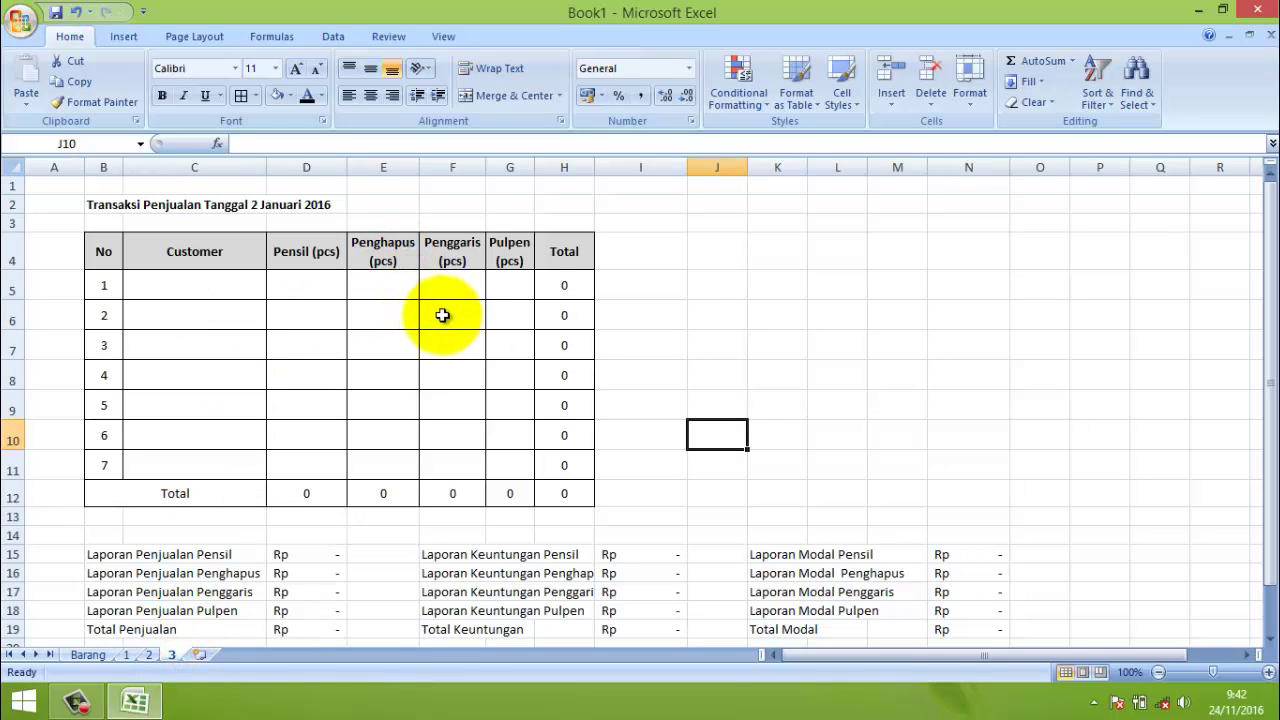
click(179, 282)
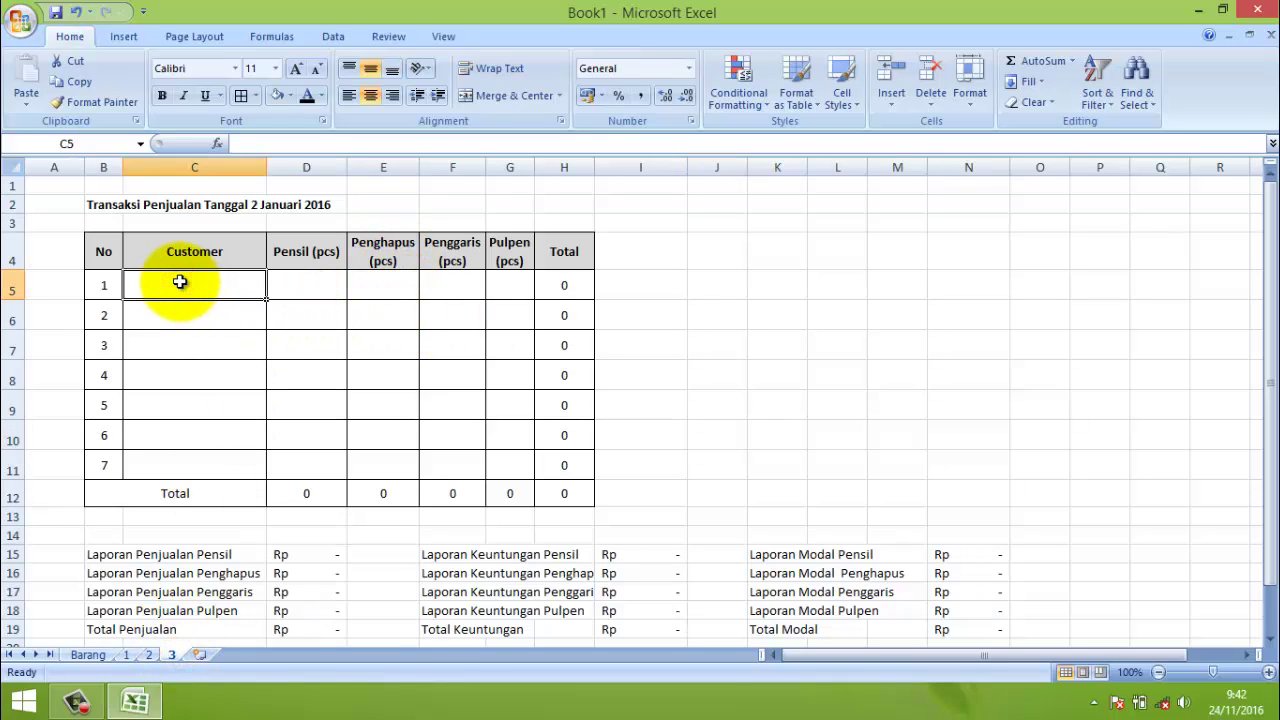
text(ili)
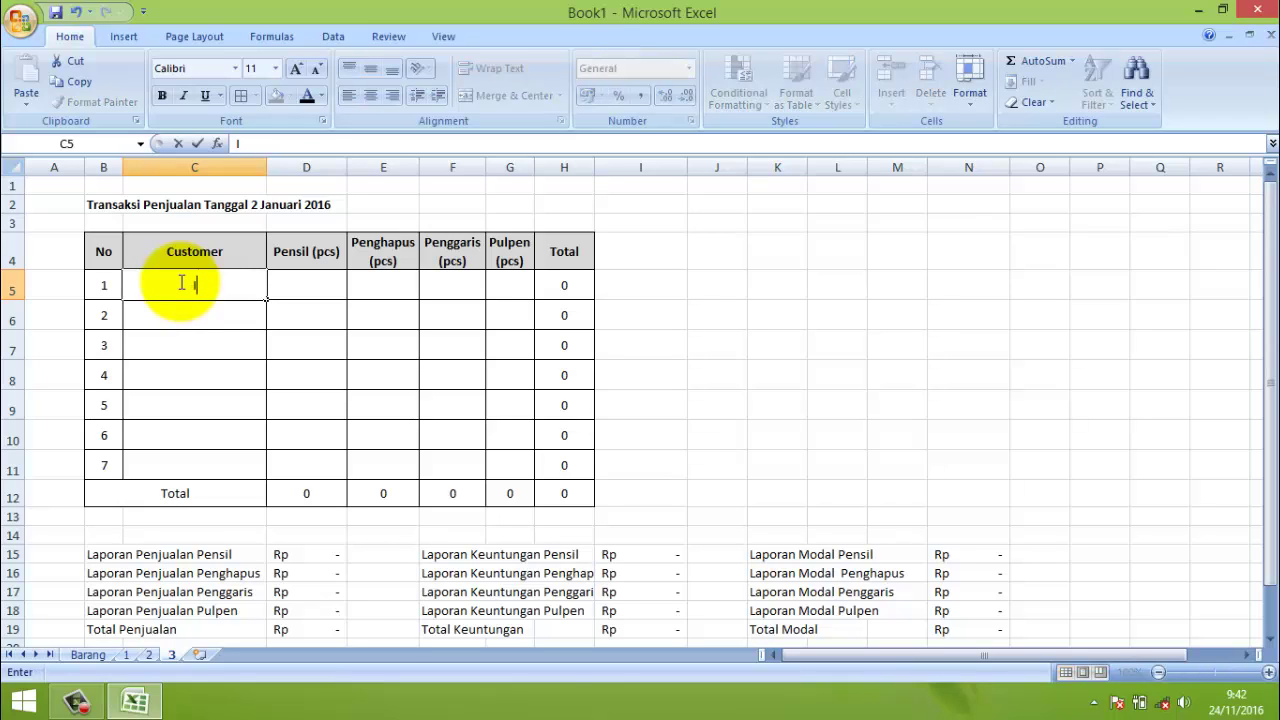
click(310, 288)
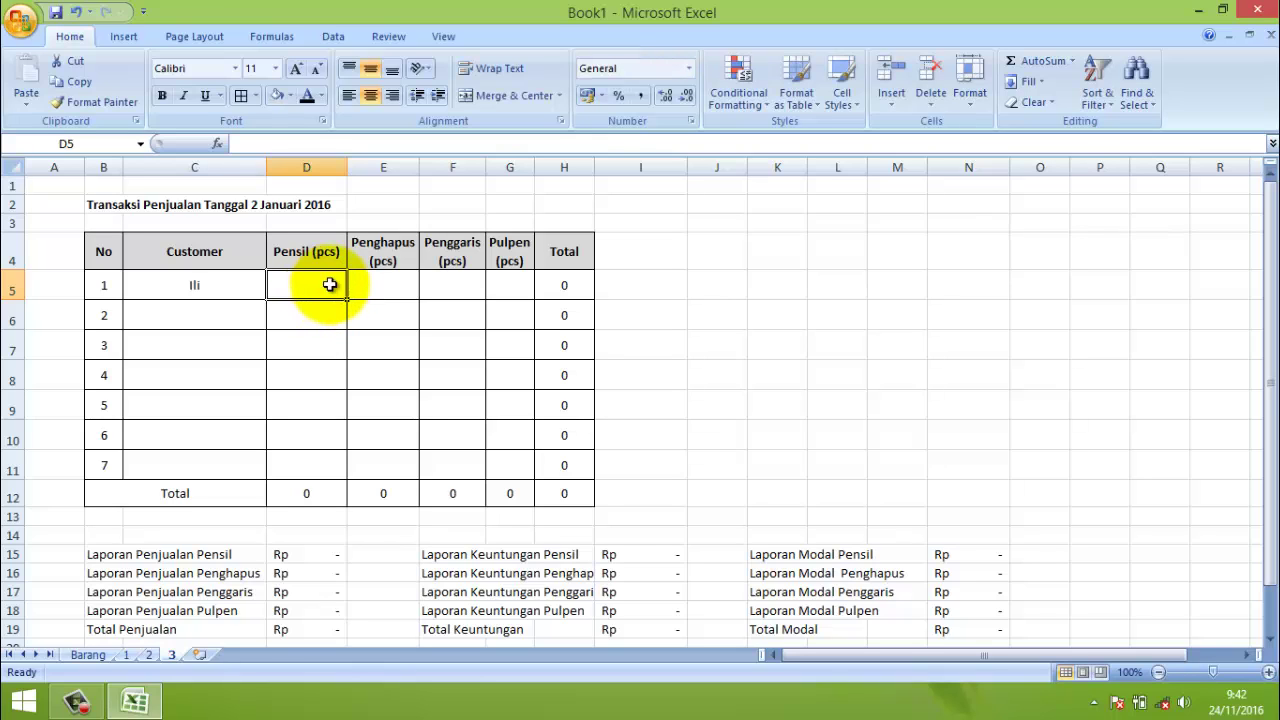
text(9)
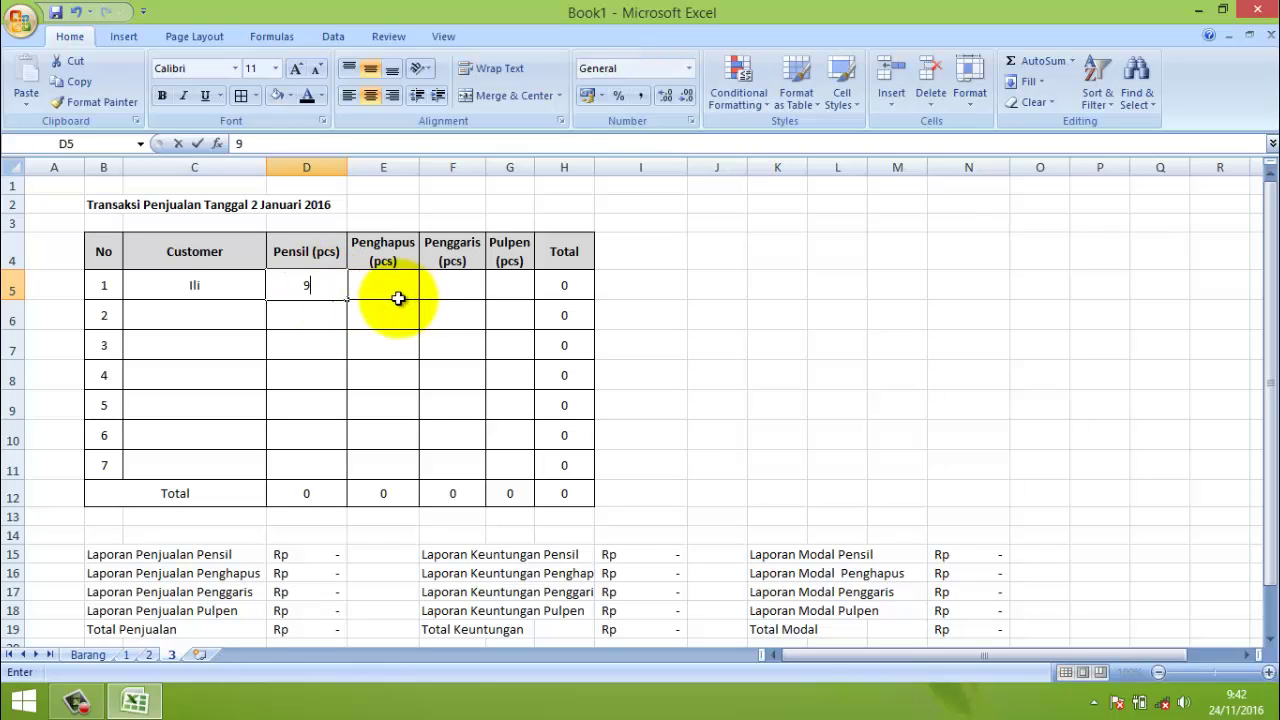
click(398, 299)
text(7)
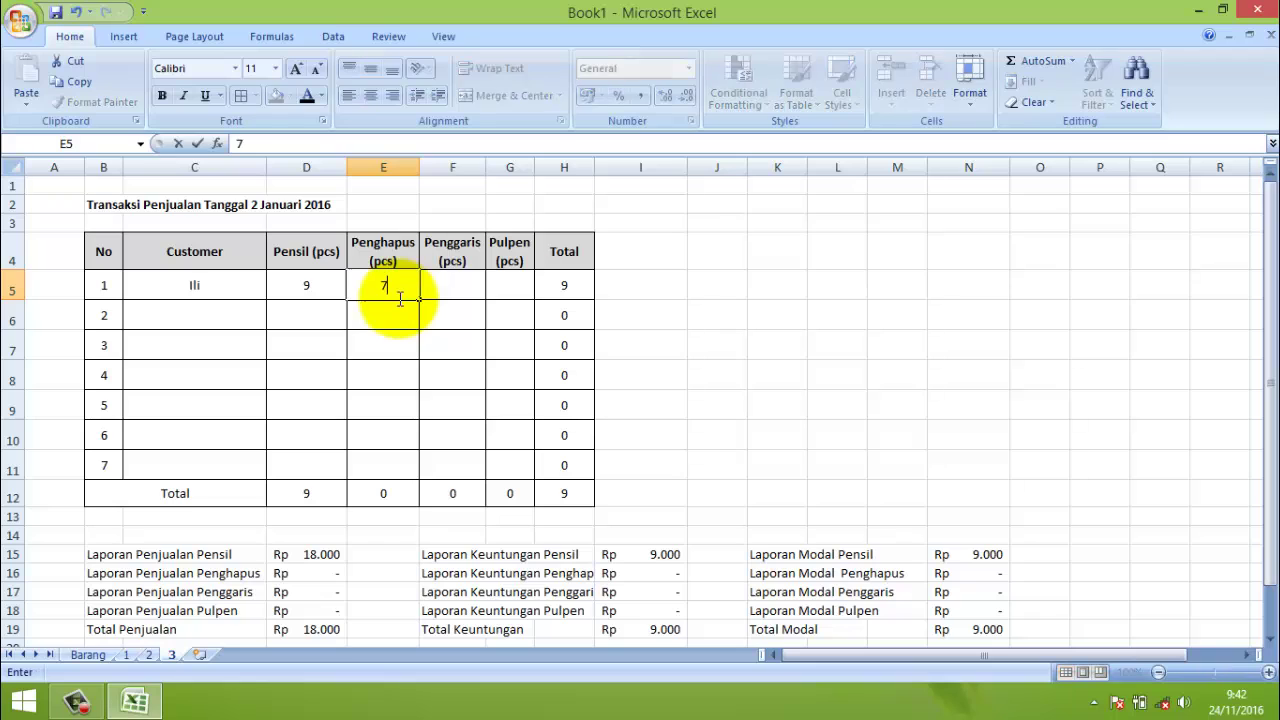
key(Tab)
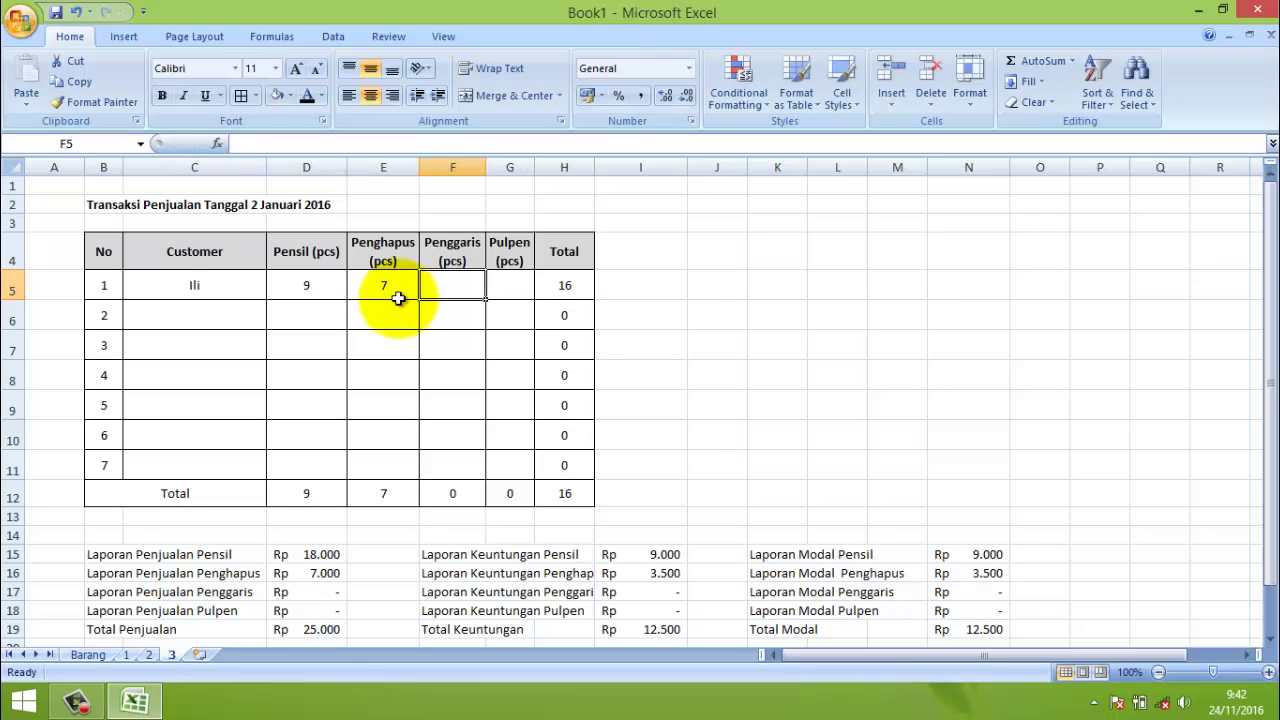
text(3)
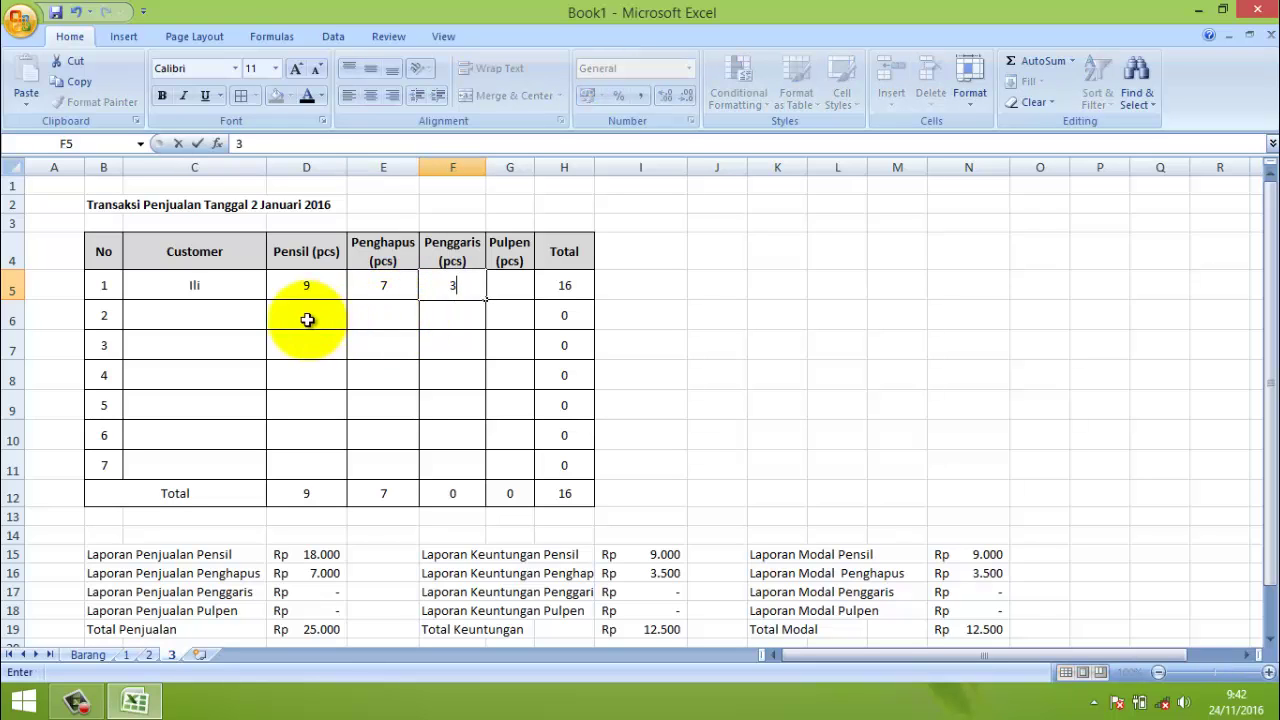
- Enter the second customer's name in row 6 with 1 Pensil and 4 Penghapus
click(200, 316)
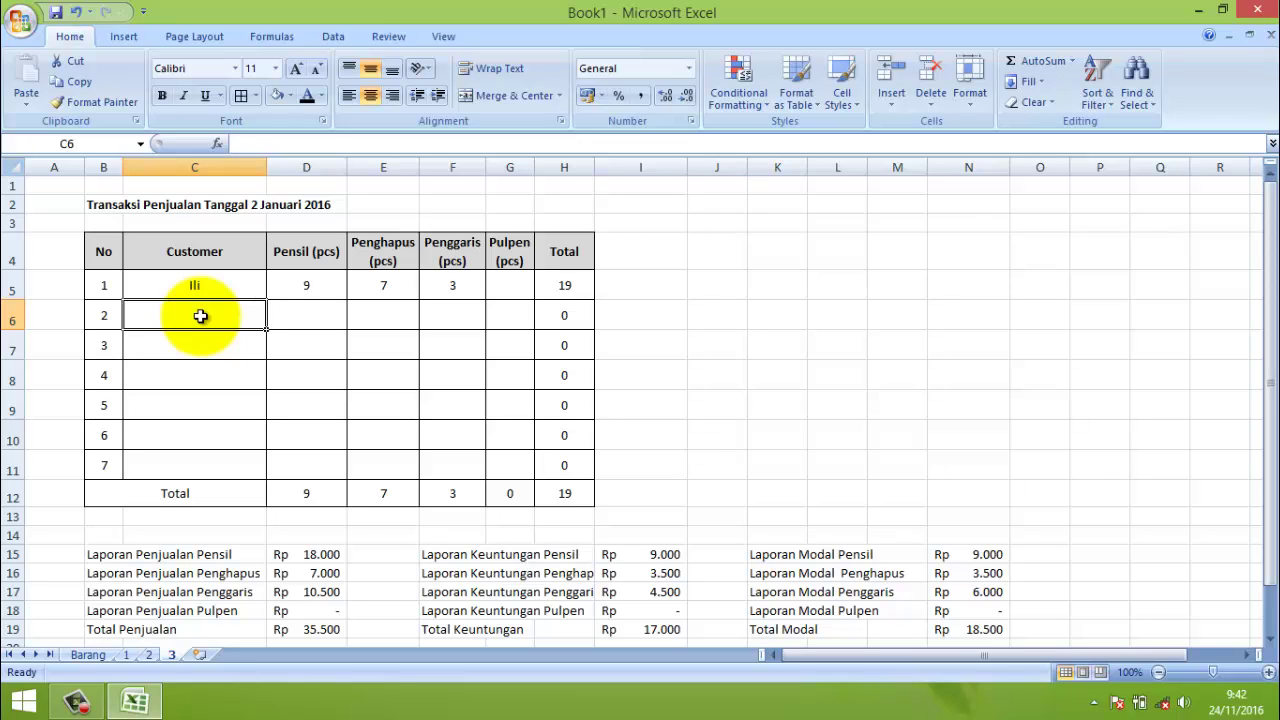
text(Res)
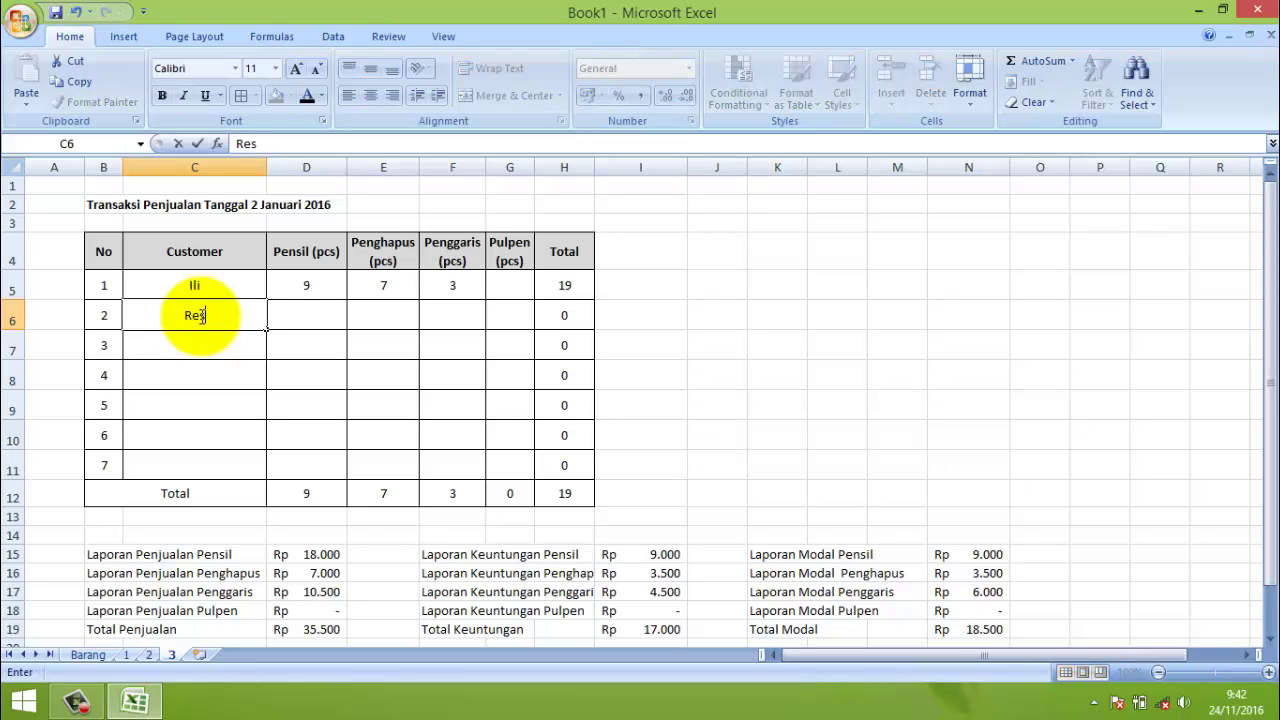
text(tu)
click(308, 312)
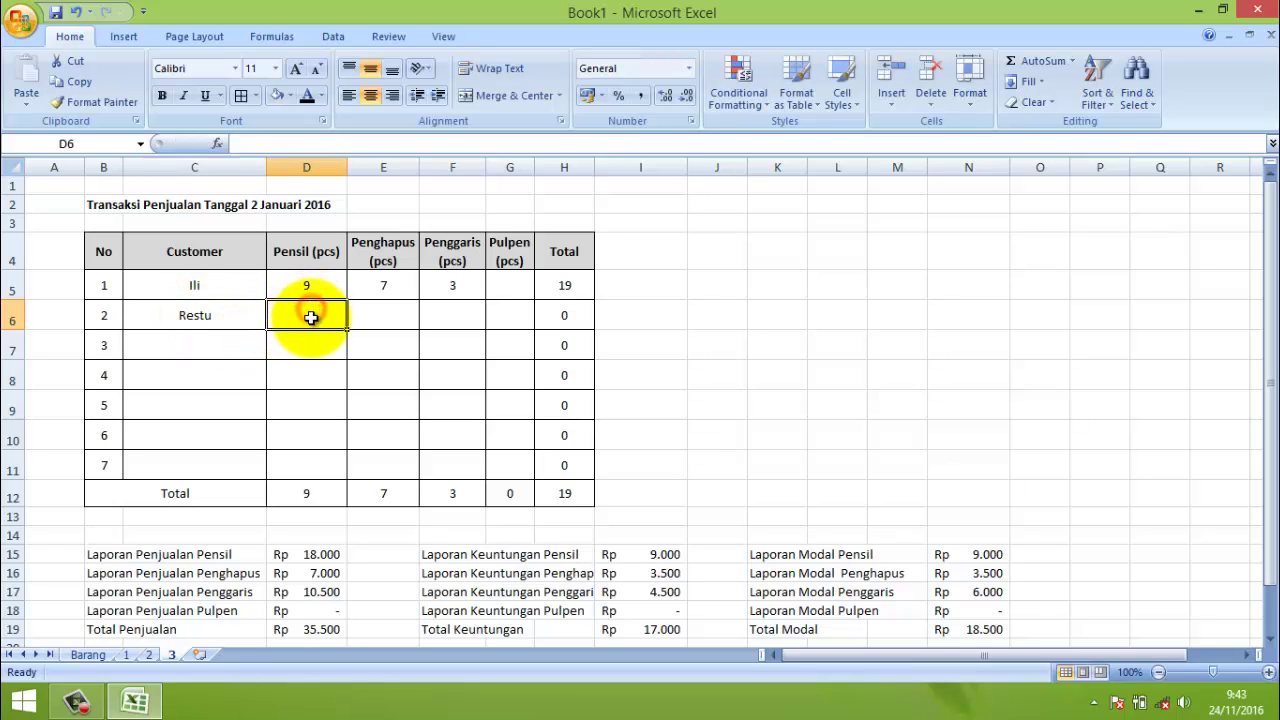
text(1)
key(Tab)
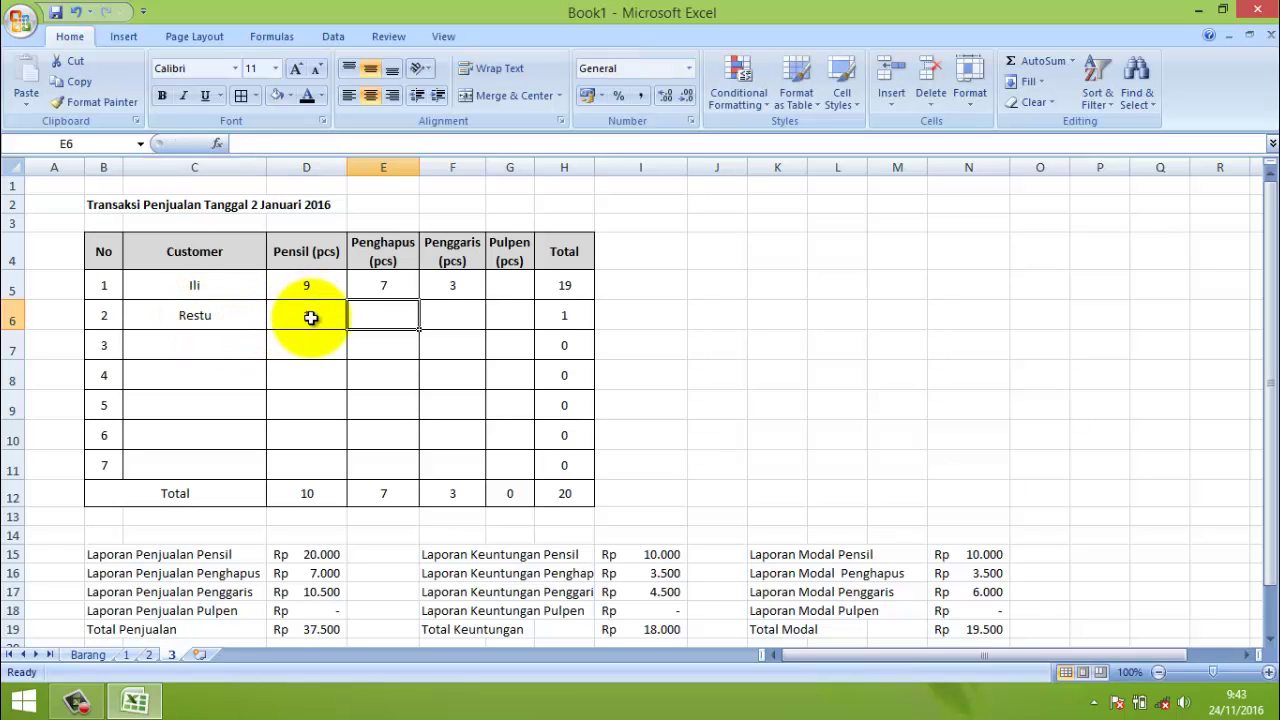
text(4)
key(Tab)
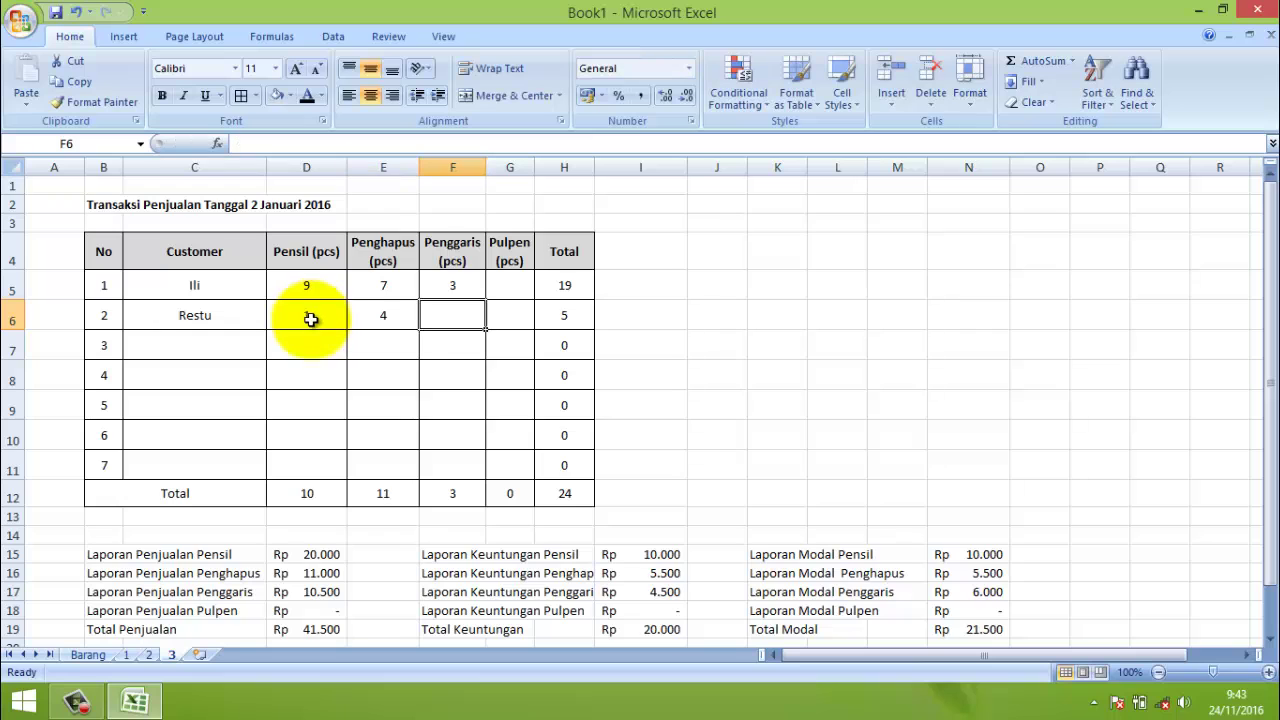
- Add a new worksheet after sheet 3 and name it laporan
scroll(706, 405, down, 2)
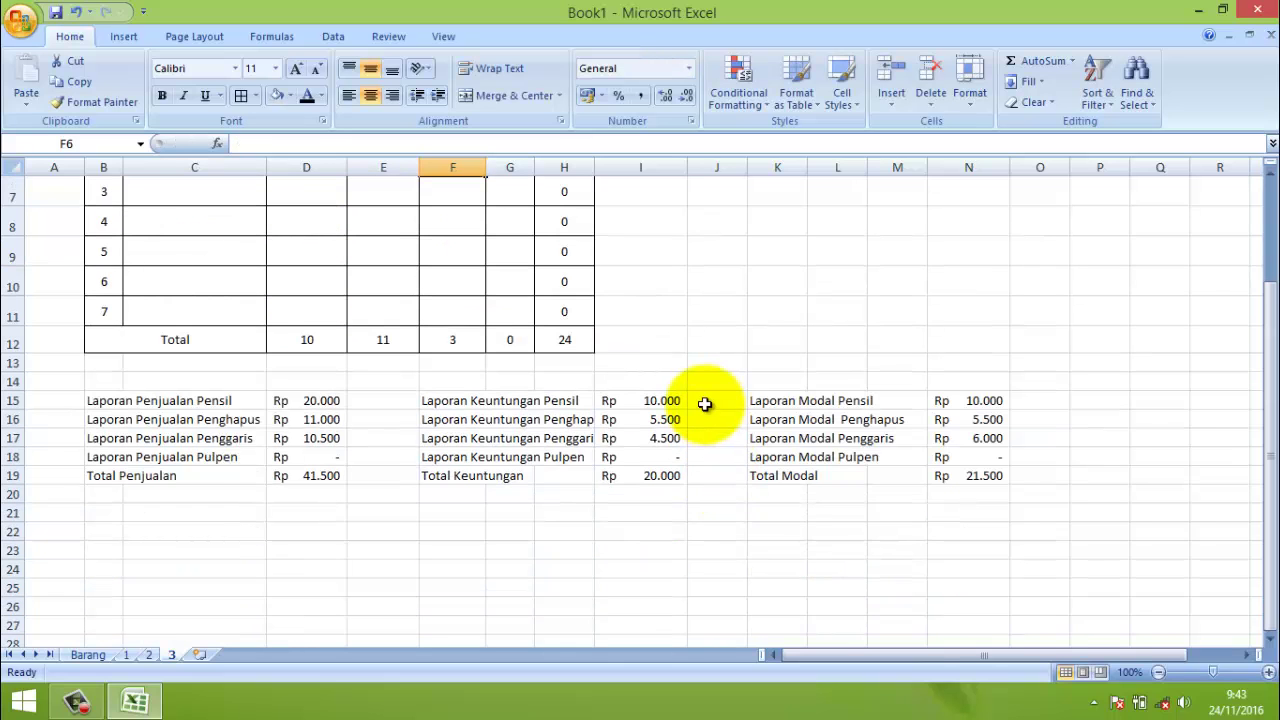
scroll(571, 410, up, 1)
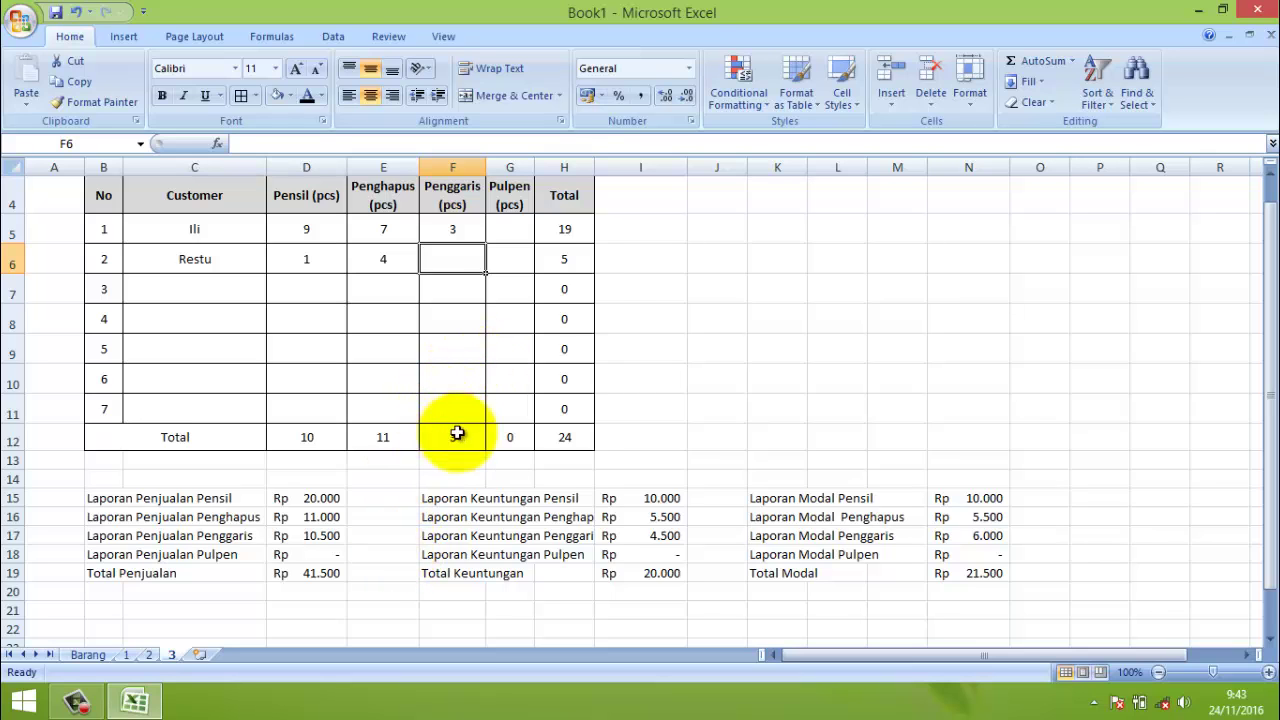
scroll(485, 405, down, 1)
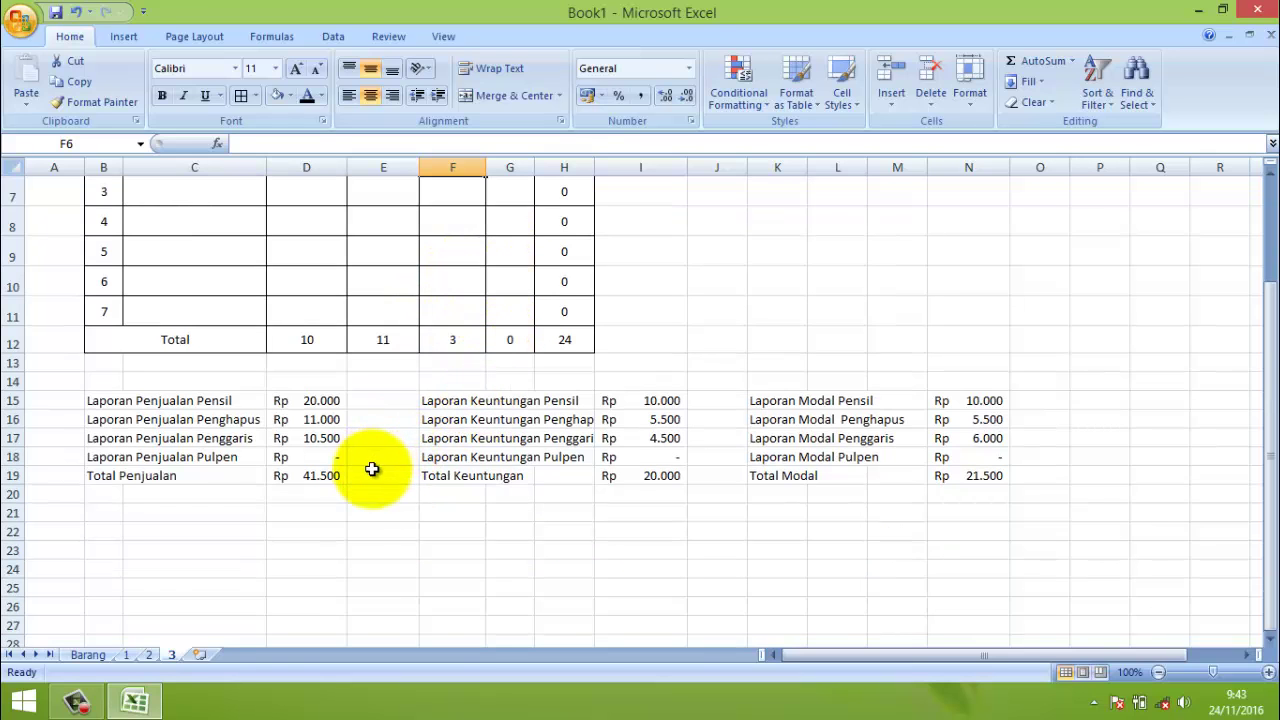
scroll(371, 469, up, 1)
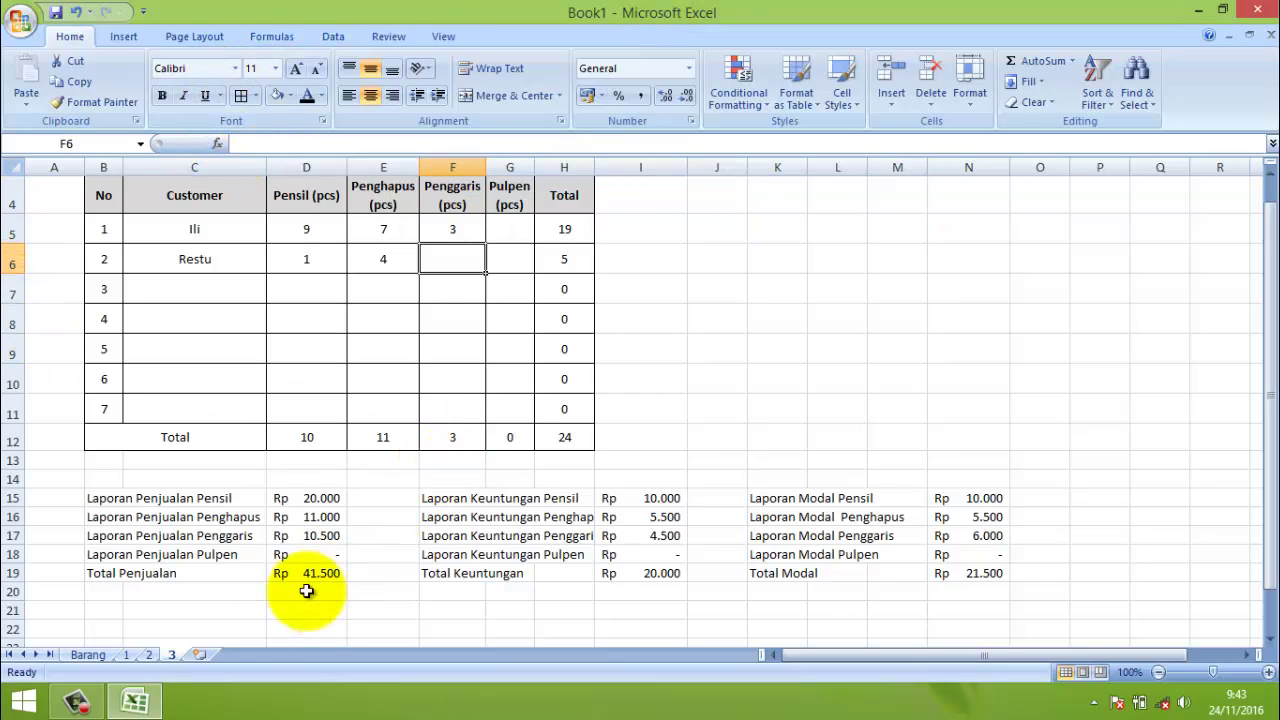
click(202, 656)
double_click(205, 654)
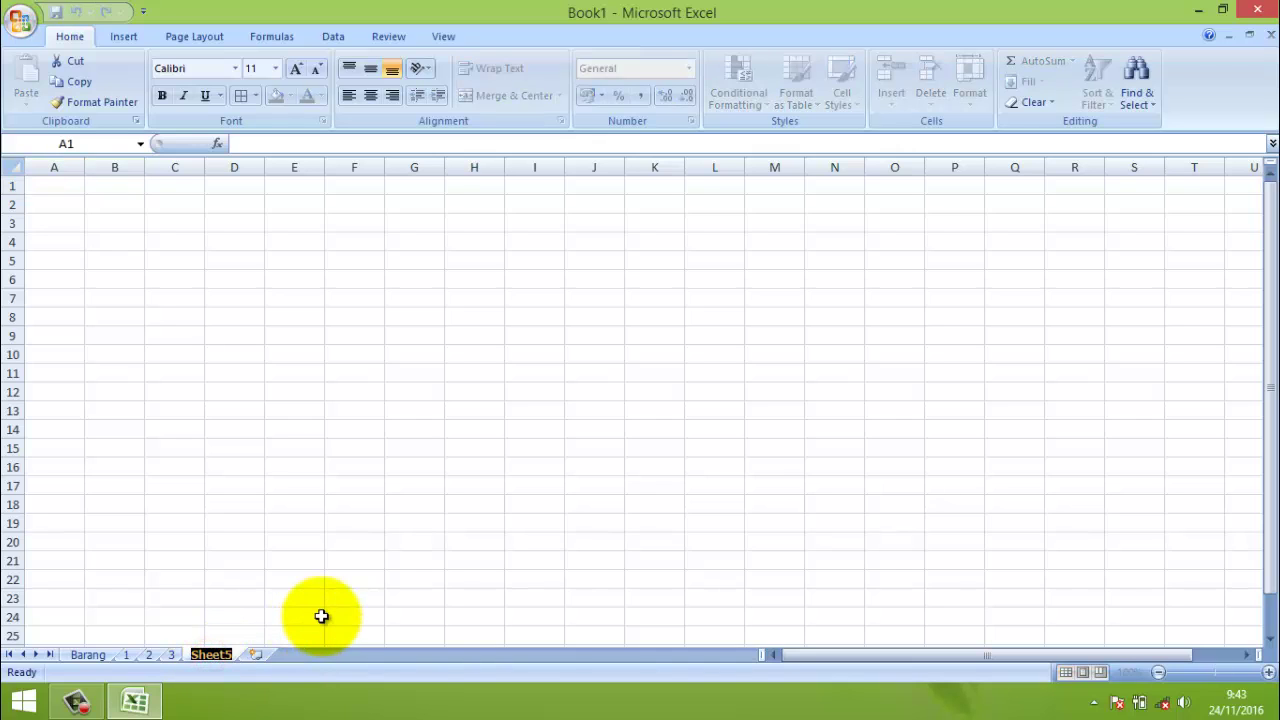
text(laporan)
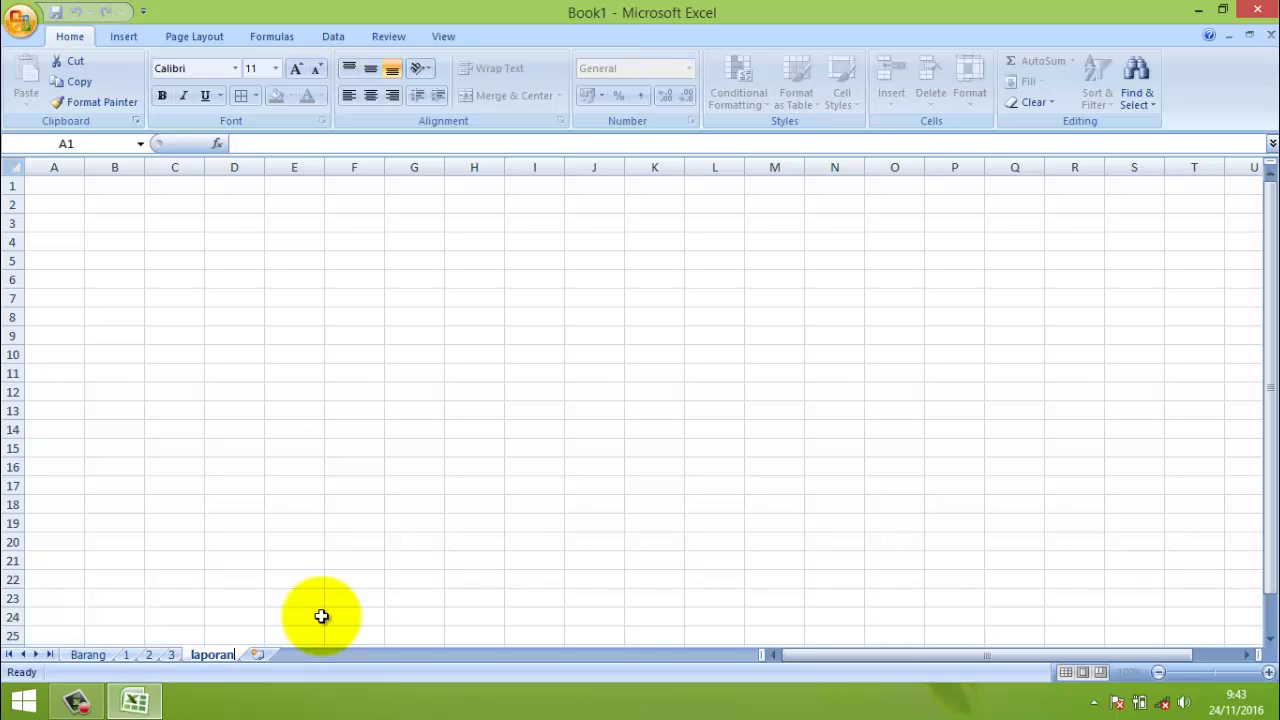
click(321, 616)
- Enter the headers No, Nama Barang and Minggu 1 in cells B4, C4 and D4 of the laporan sheet
click(135, 240)
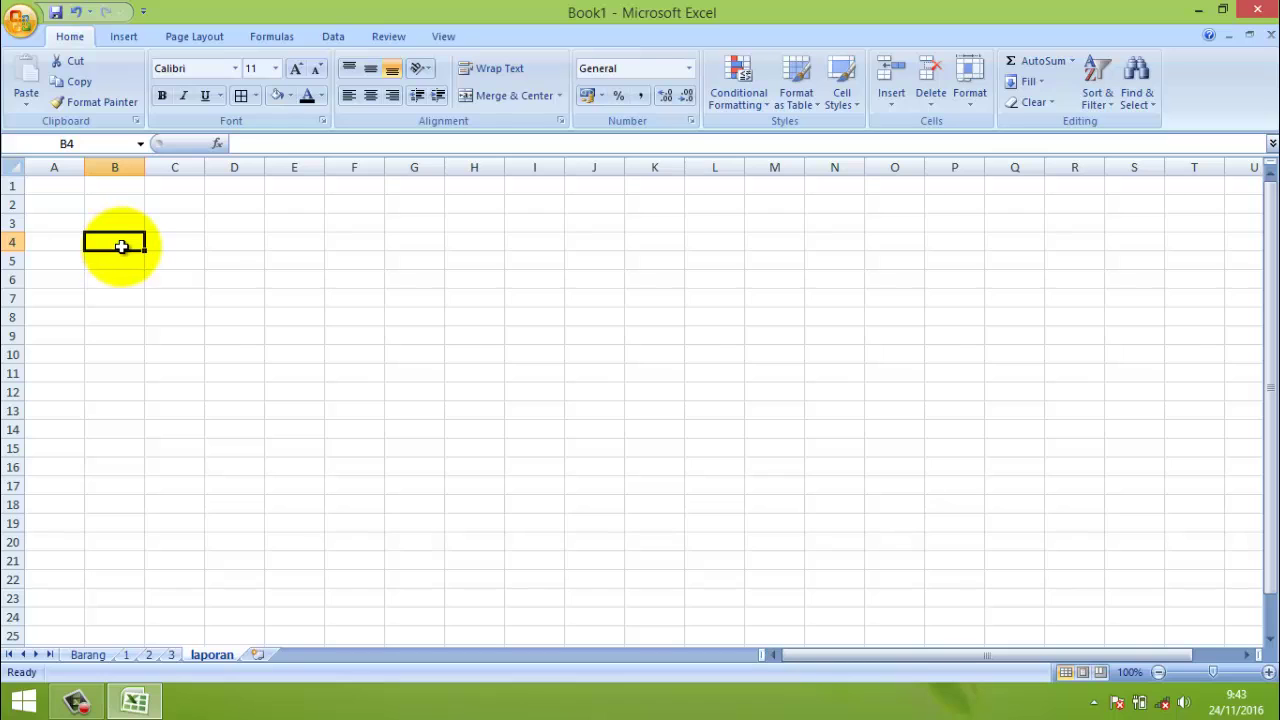
text(No)
key(Tab)
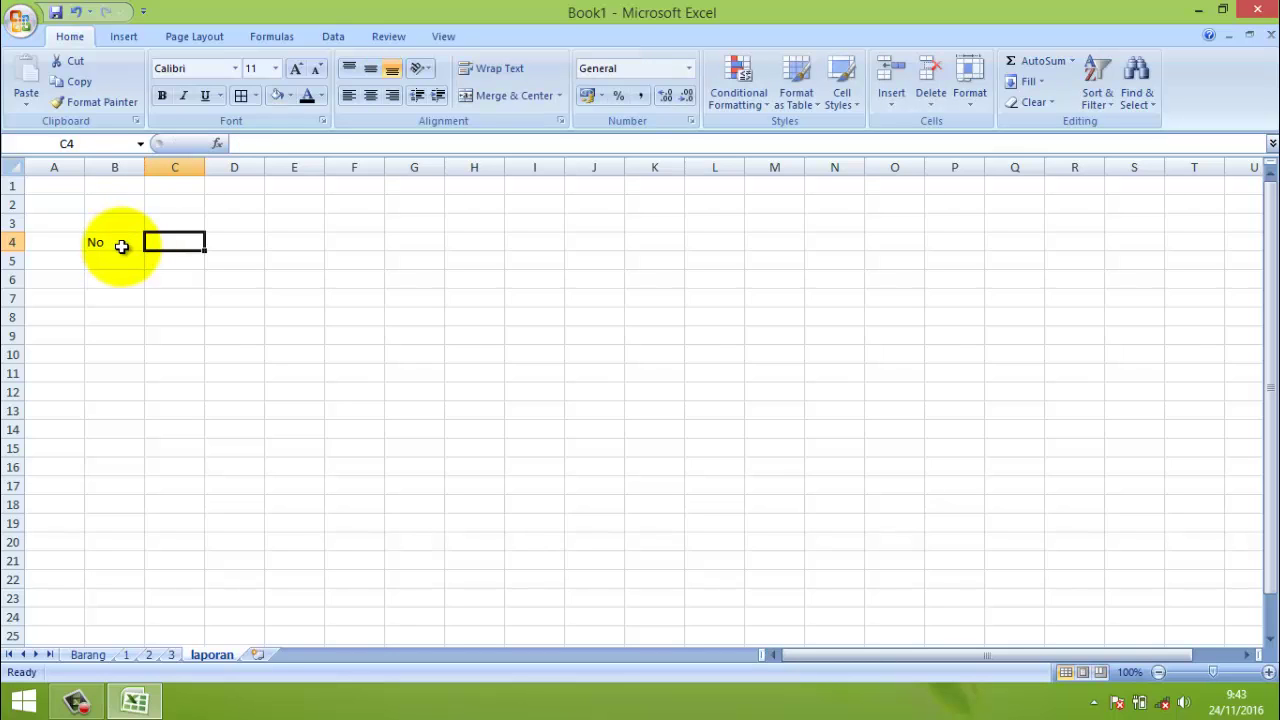
text(Nama Barang)
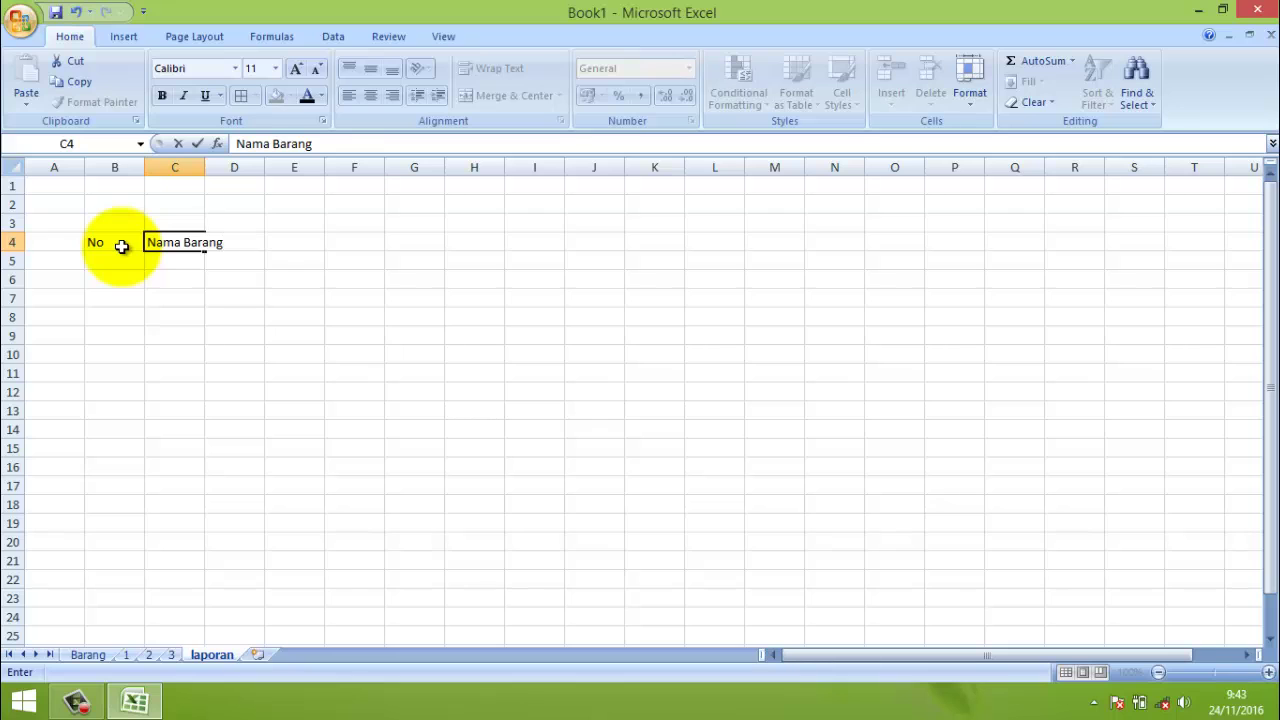
click(250, 243)
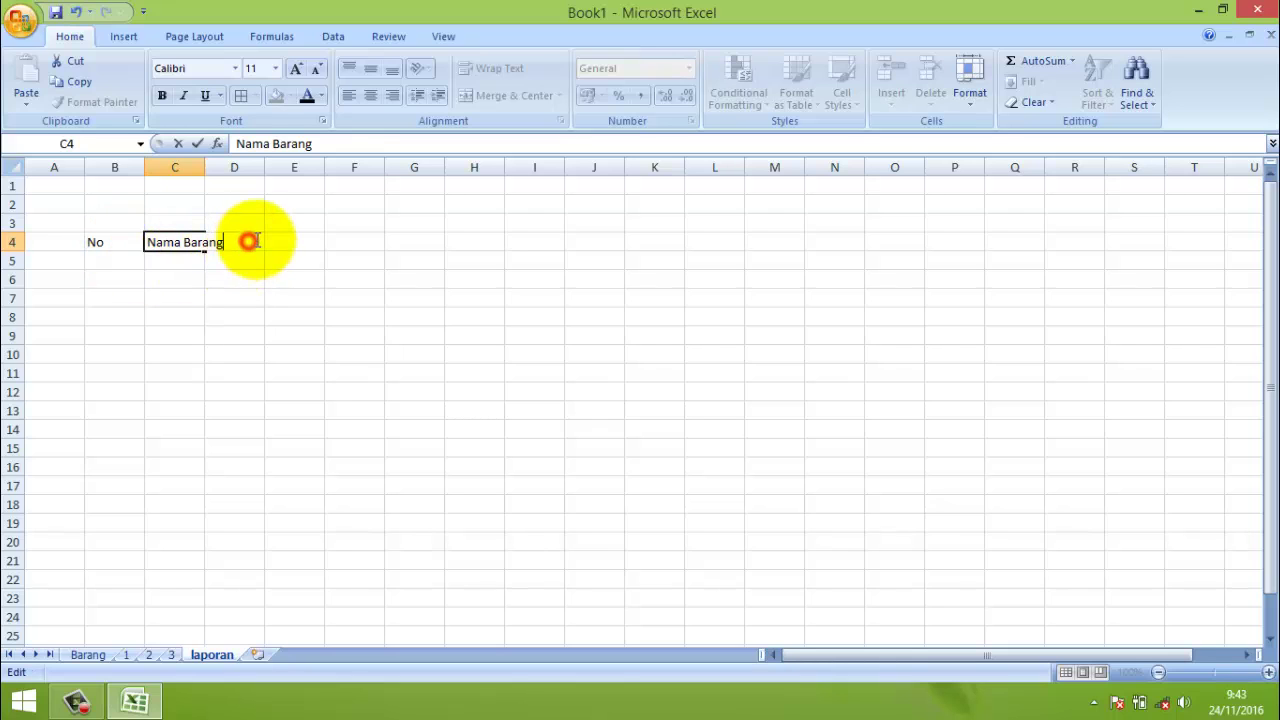
click(277, 235)
click(252, 238)
text(Minggu 1)
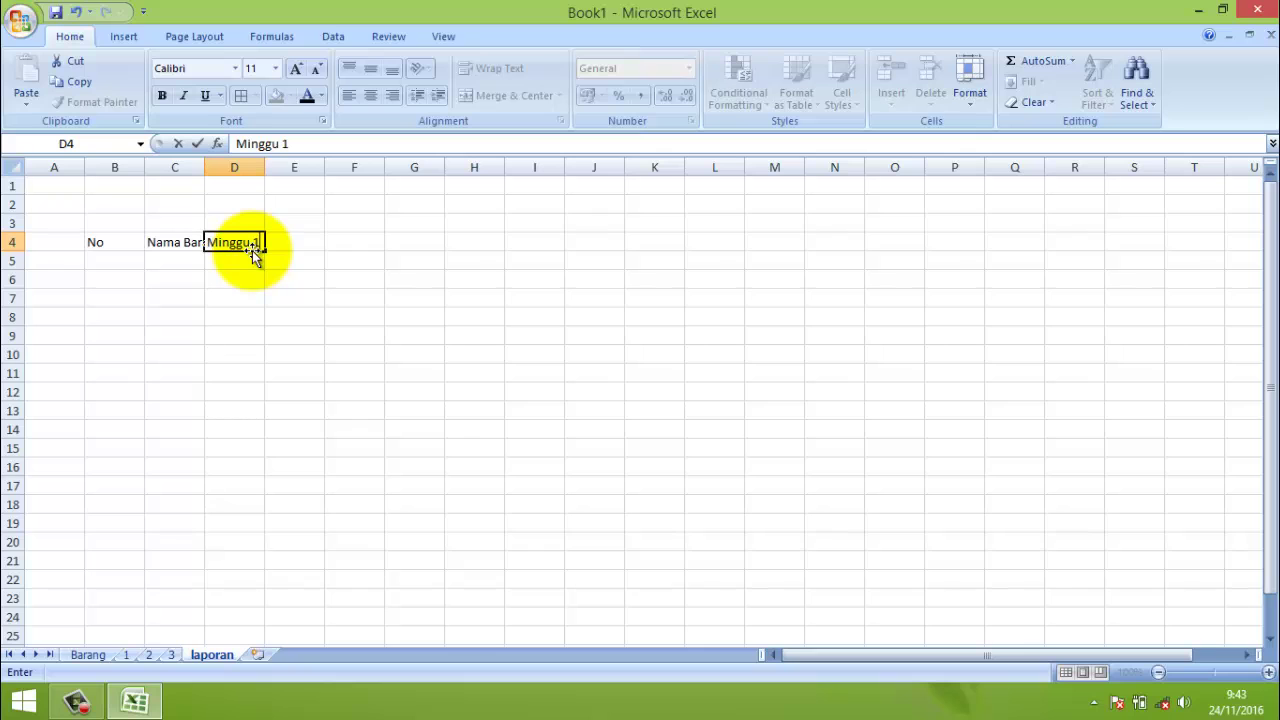
click(251, 259)
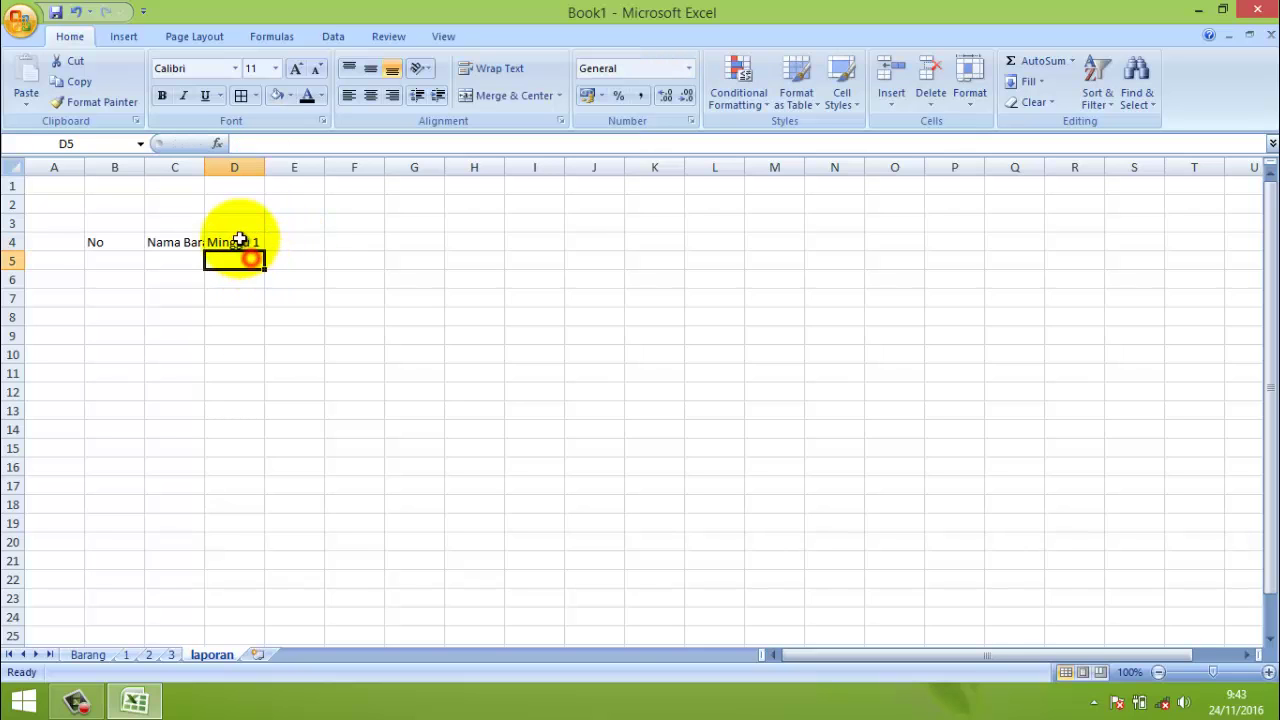
- Copy the Minggu 1 header from D4 into E4, F4 and G4
click(240, 241)
key(ctrl+c)
click(294, 243)
key(ctrl+v)
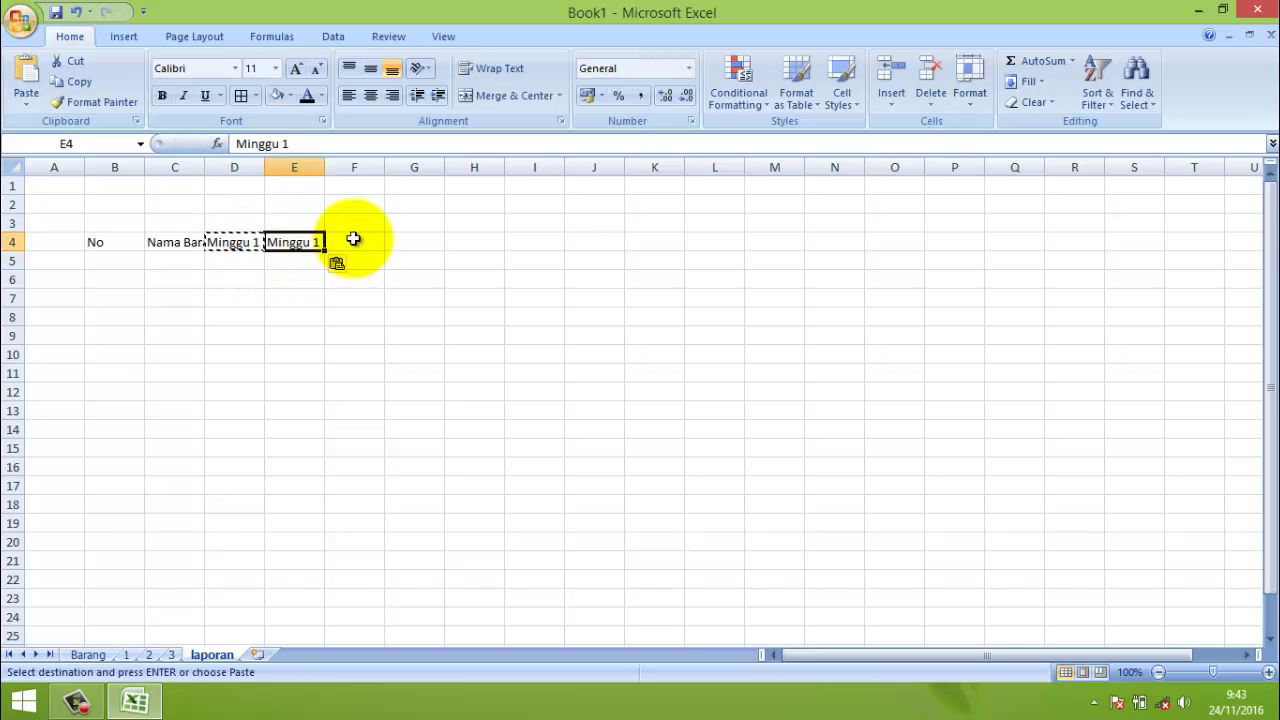
click(353, 241)
key(ctrl+v)
click(414, 241)
key(ctrl+v)
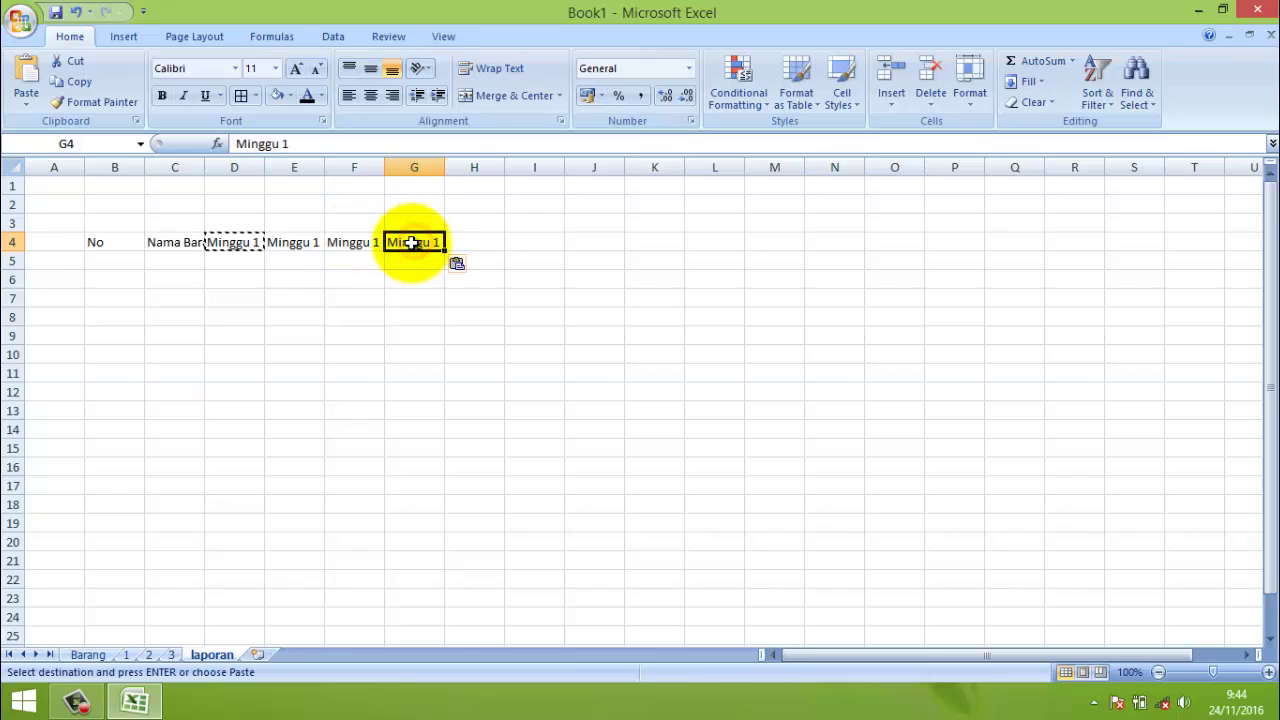
click(277, 262)
click(234, 259)
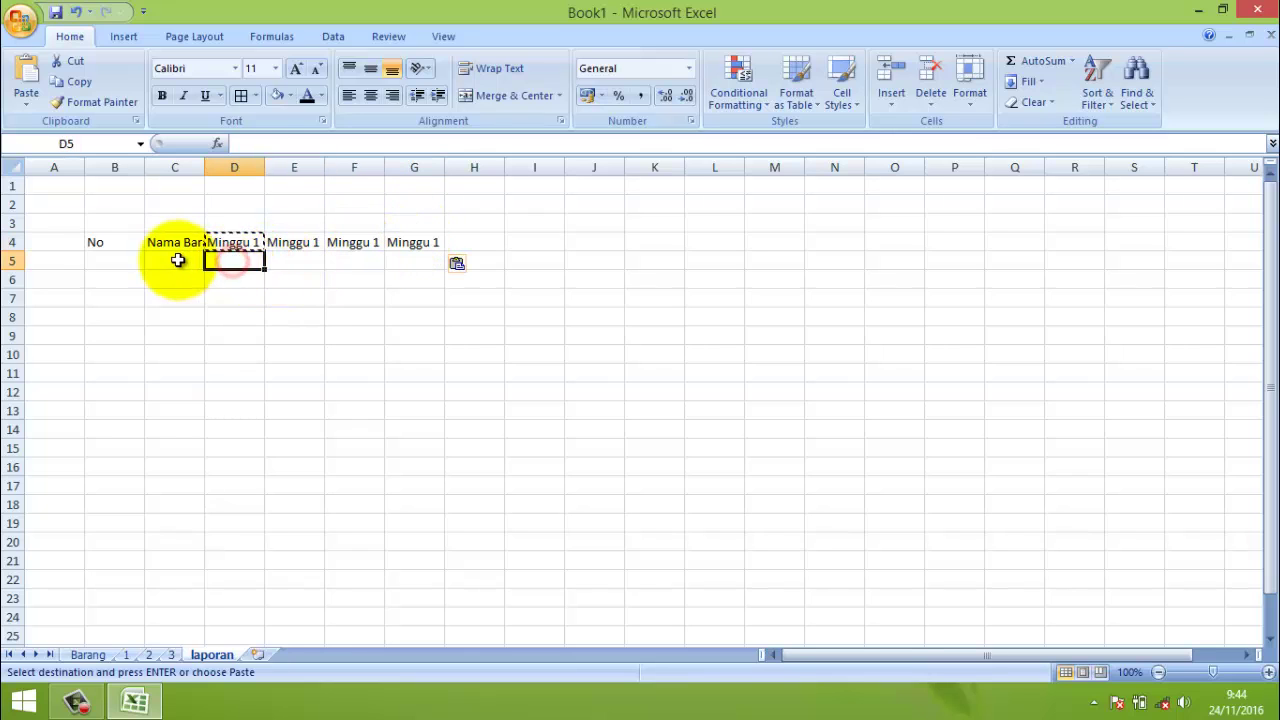
- Narrow column B and widen columns C to G on the laporan sheet, giving the Nama Barang column extra width
click(178, 260)
double_click(241, 258)
click(242, 242)
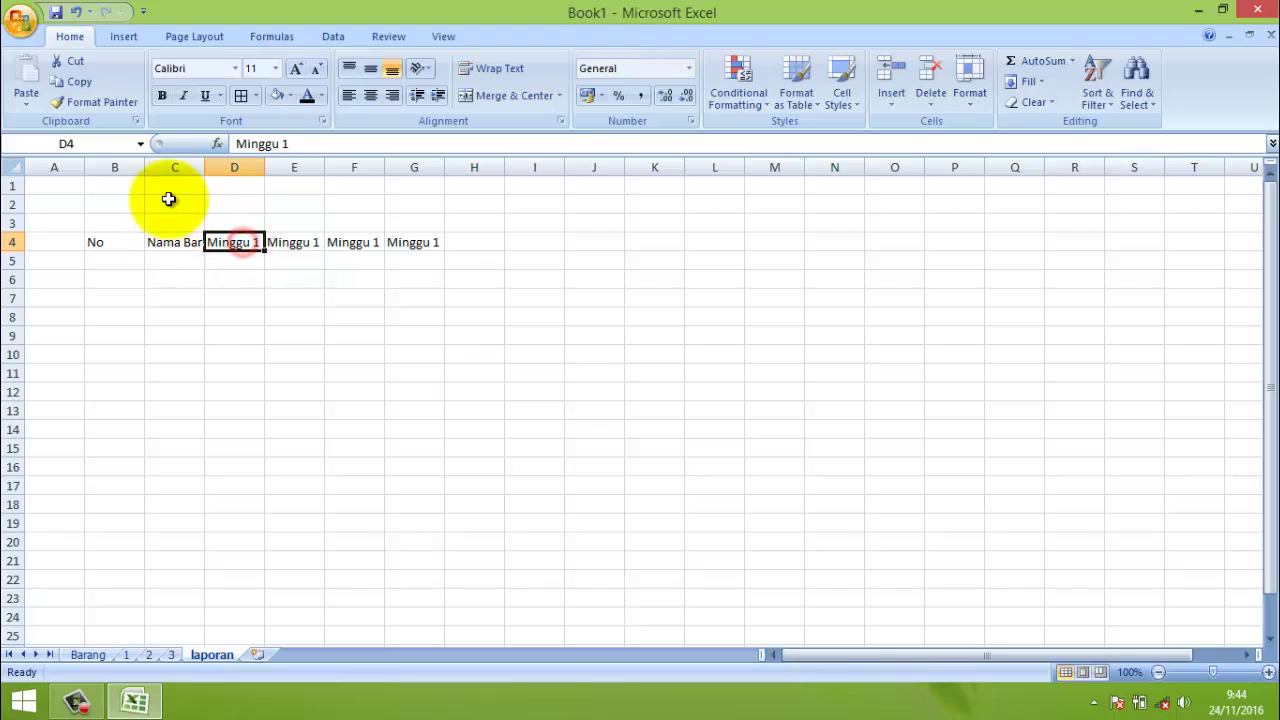
drag(144, 167, 561, 170)
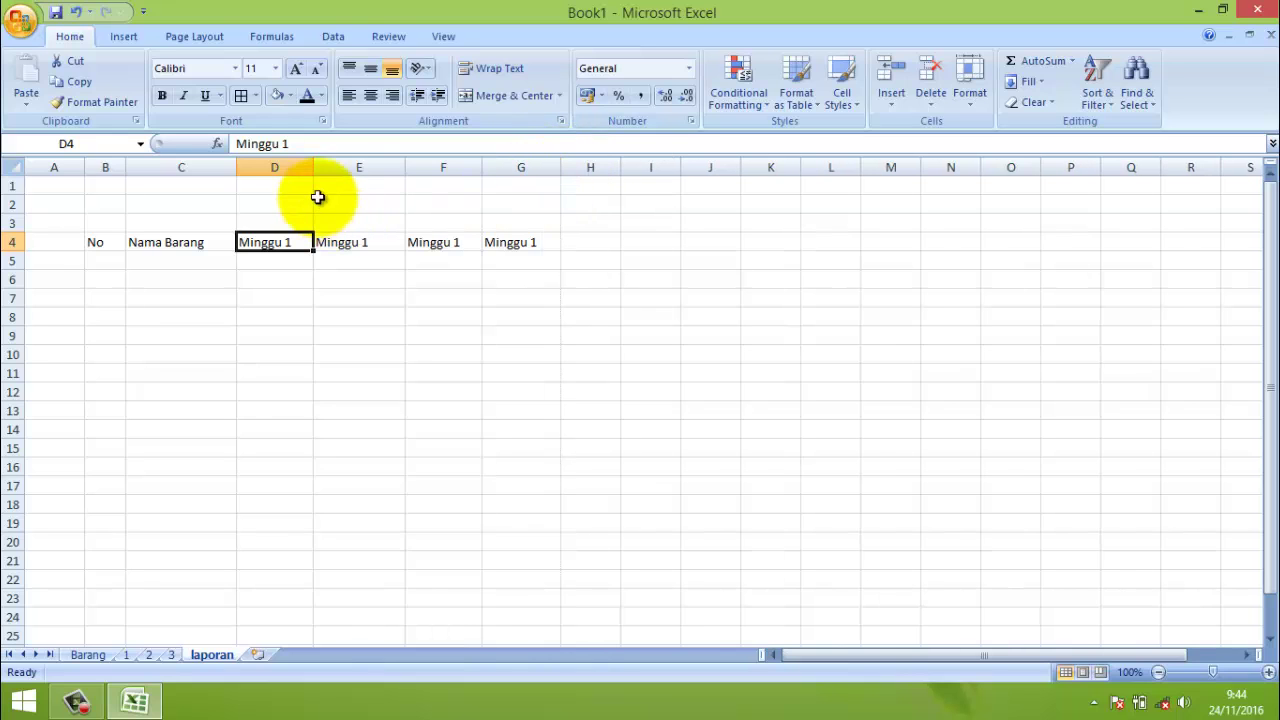
click(186, 244)
drag(237, 167, 268, 166)
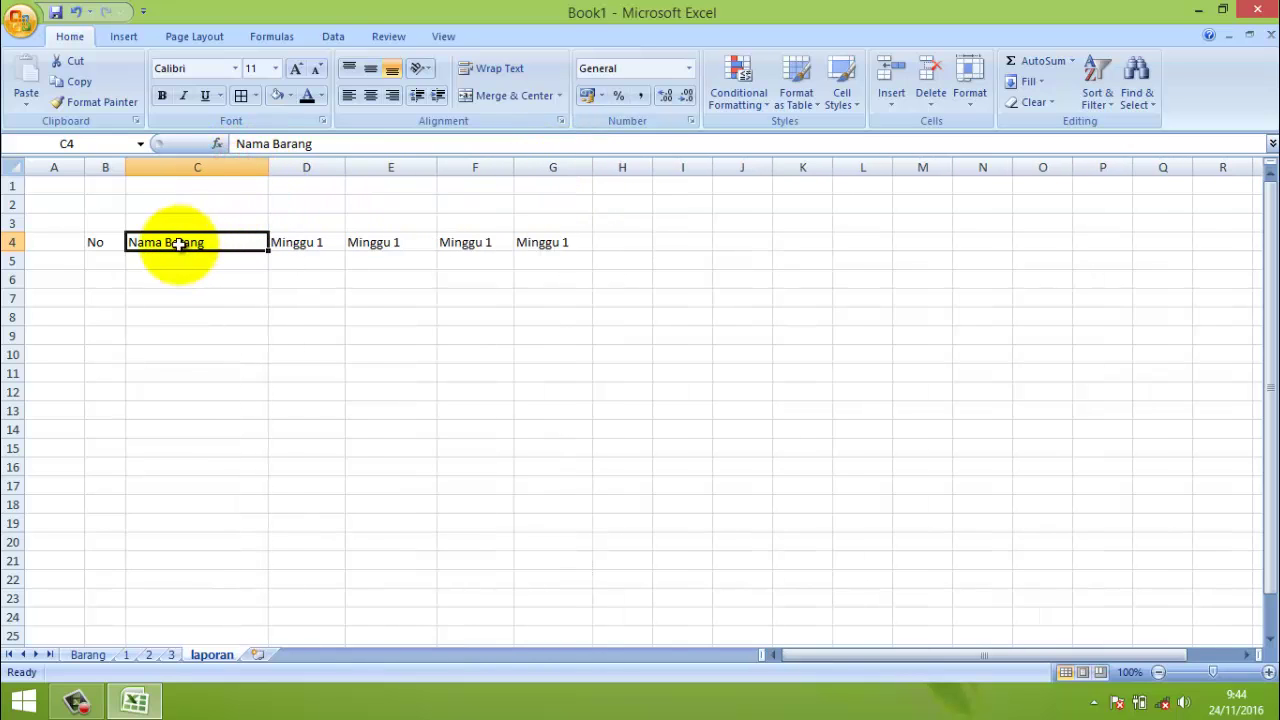
- Number cells B5 to B8 from 1 to 4 as a series starting with 1 and 2
click(174, 258)
click(102, 258)
text(1)
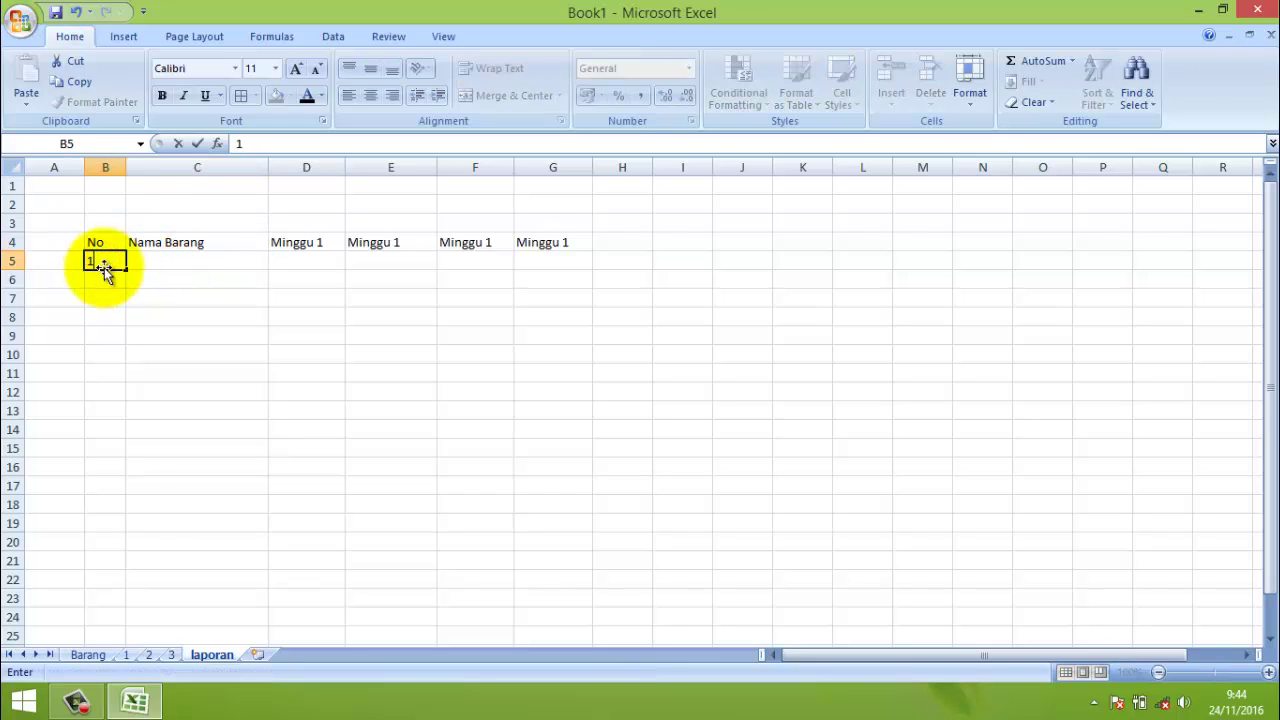
click(109, 285)
text(2)
click(110, 266)
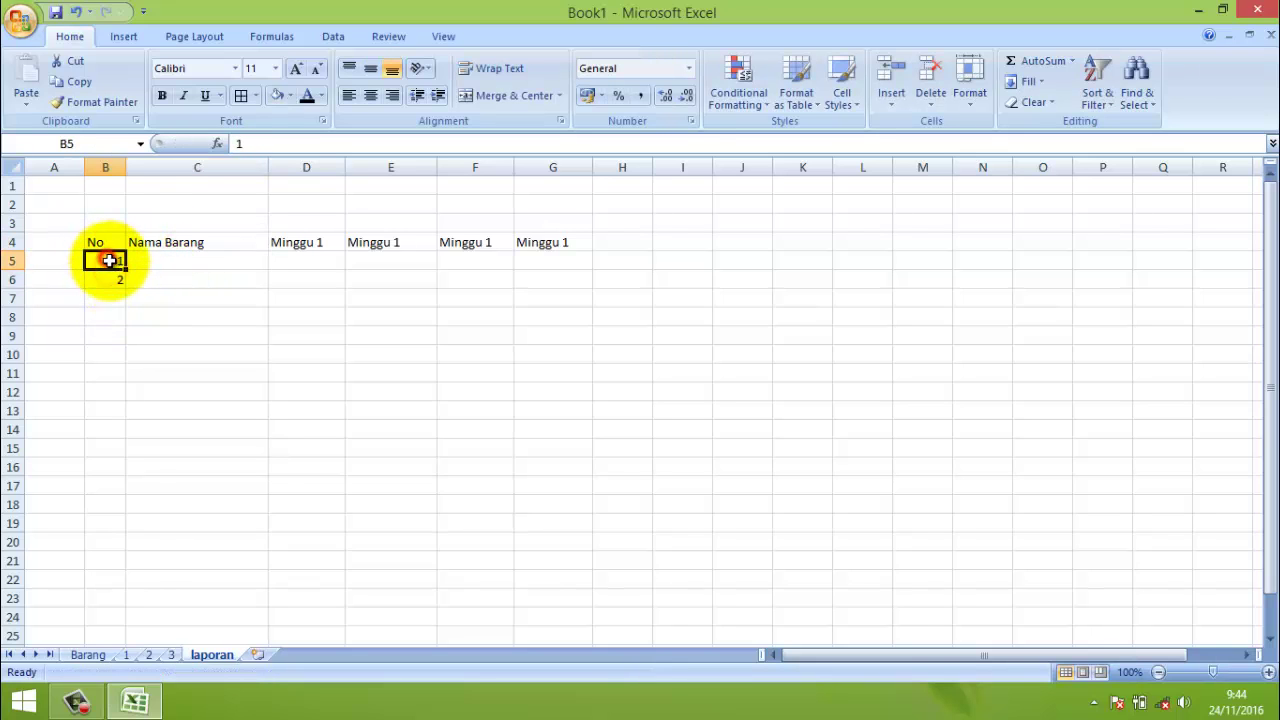
drag(115, 277, 133, 333)
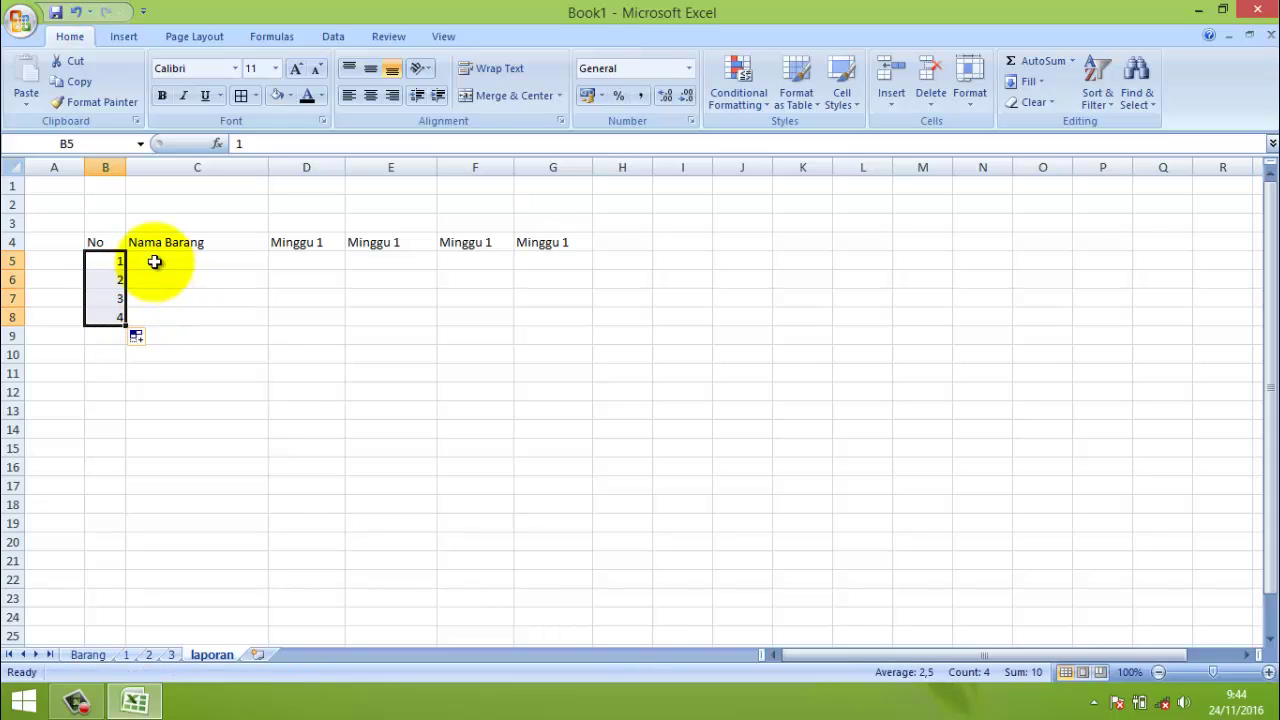
- Copy the four item names in C8:C11 of the Barang sheet into the laporan sheet starting at C5
click(150, 260)
text(Pe)
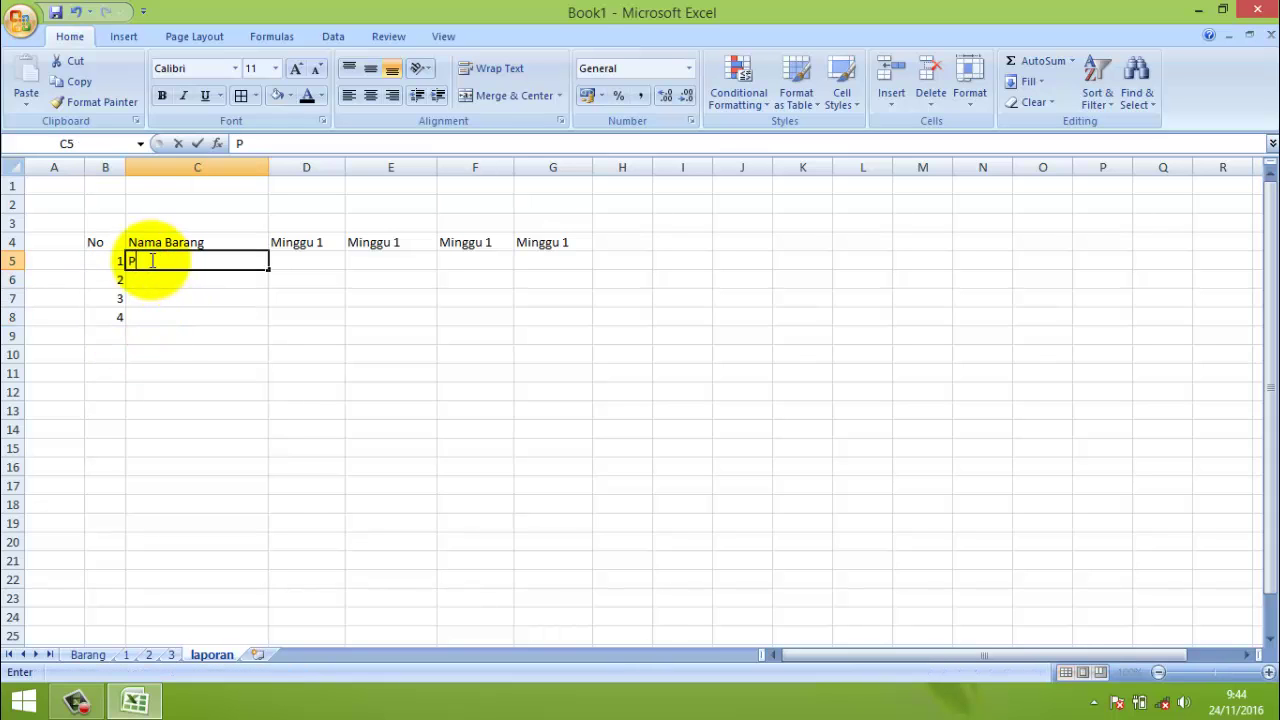
click(86, 654)
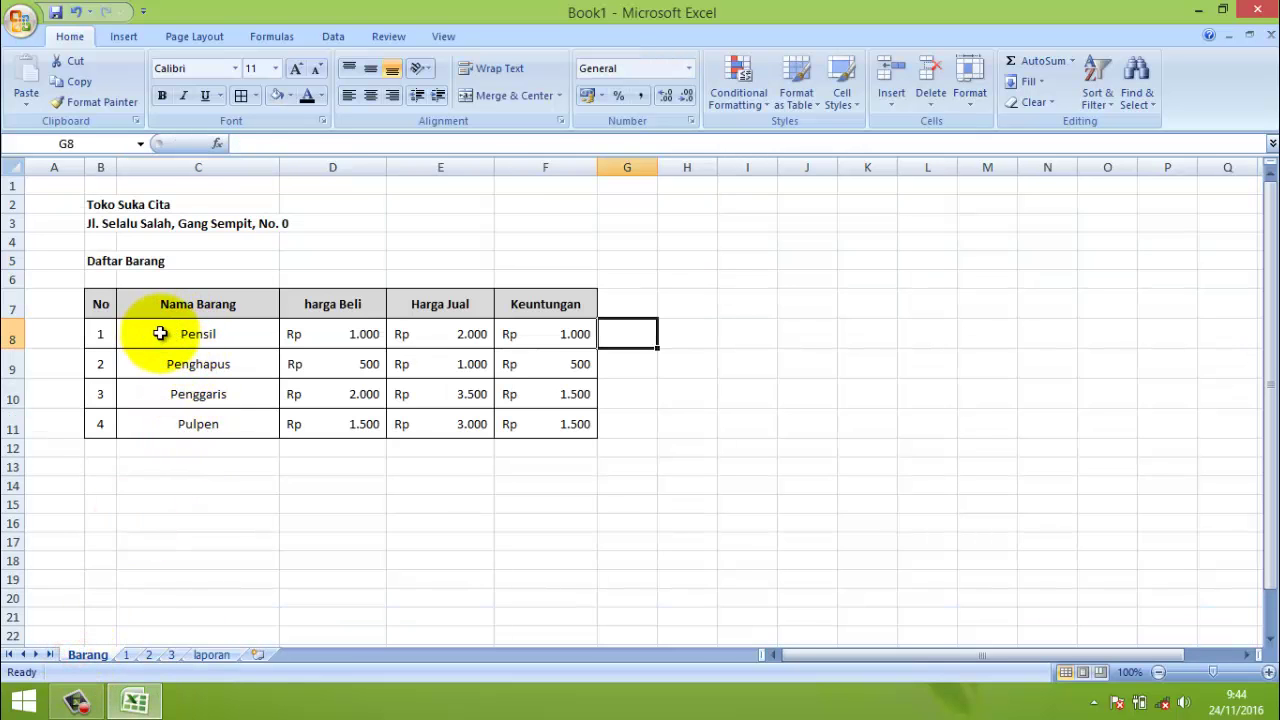
drag(165, 333, 190, 423)
key(ctrl+c)
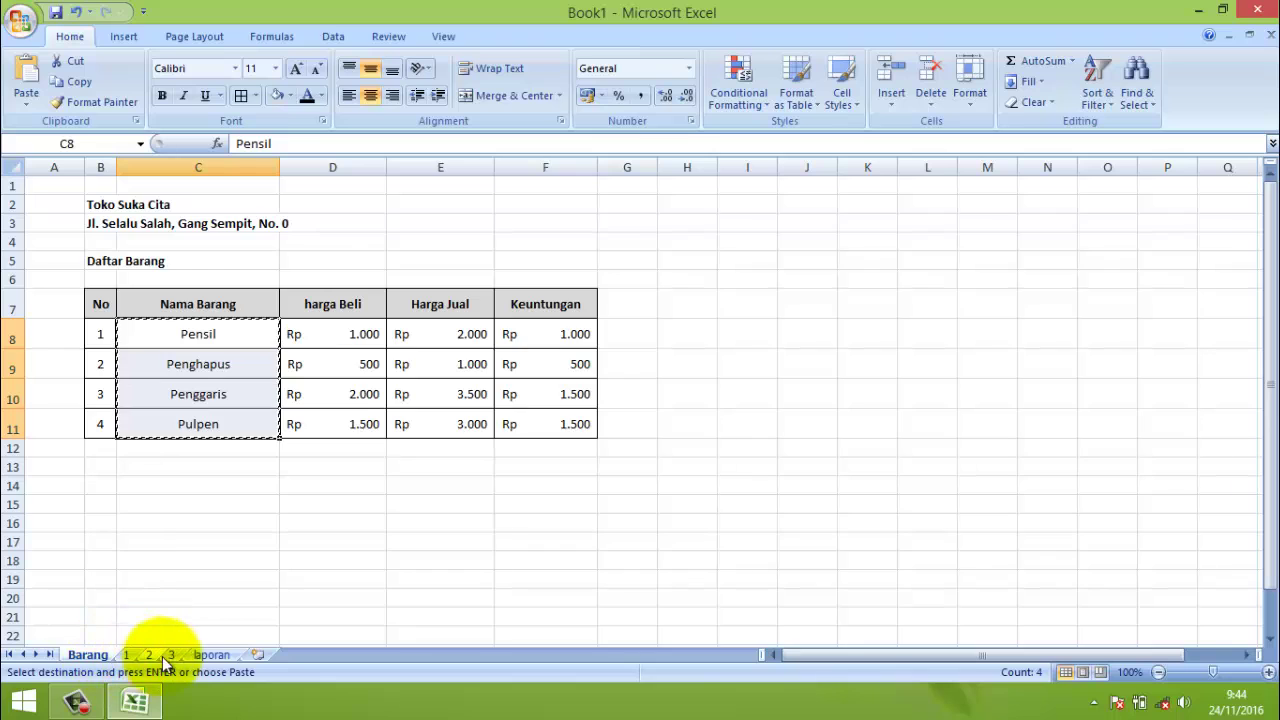
click(211, 654)
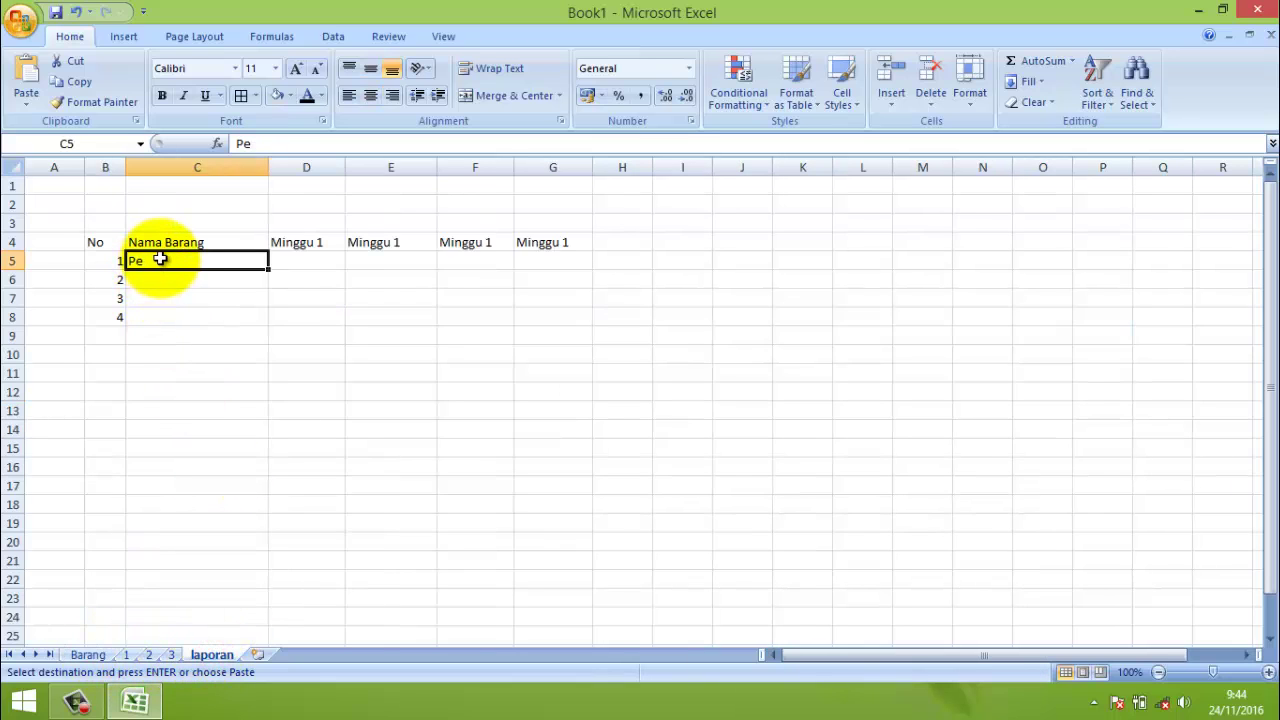
key(ctrl+v)
click(318, 372)
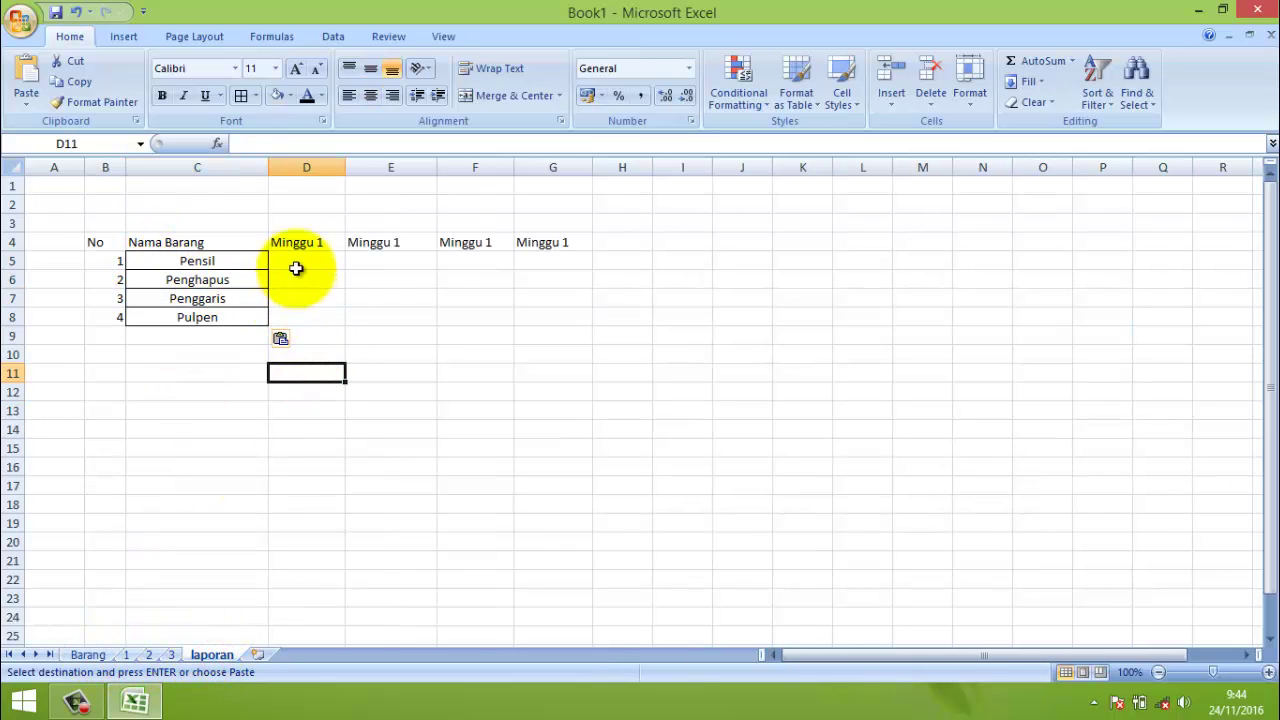
- Apply all borders to the table B4:G8 and increase the height of rows 4 to 8
drag(117, 243, 545, 318)
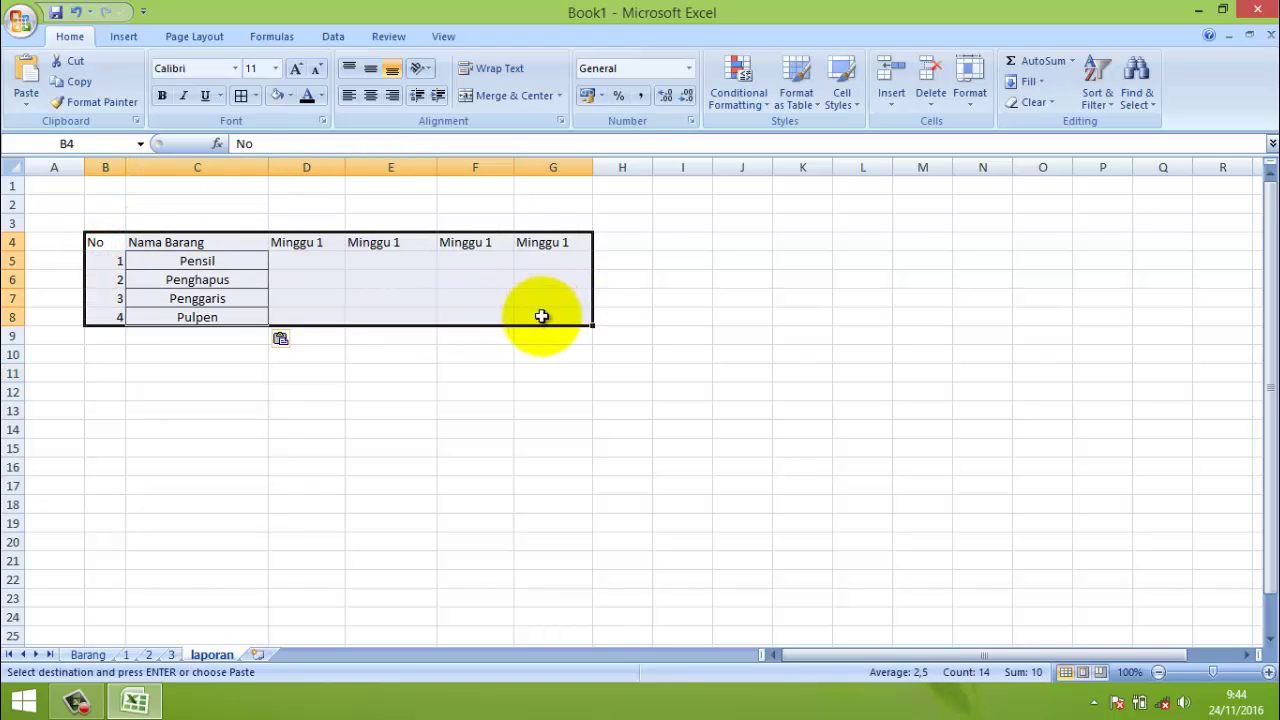
click(240, 95)
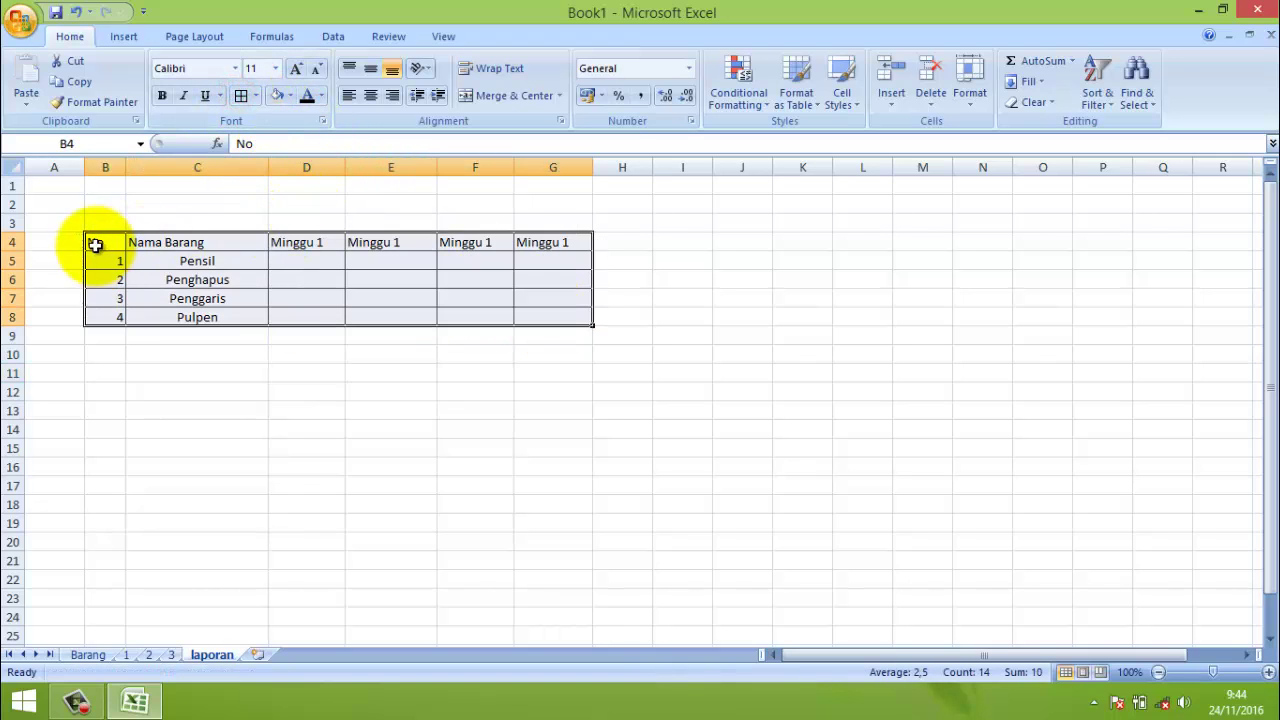
click(94, 243)
drag(14, 242, 20, 337)
- Centre the contents of B4:G8 both horizontally and vertically
click(104, 249)
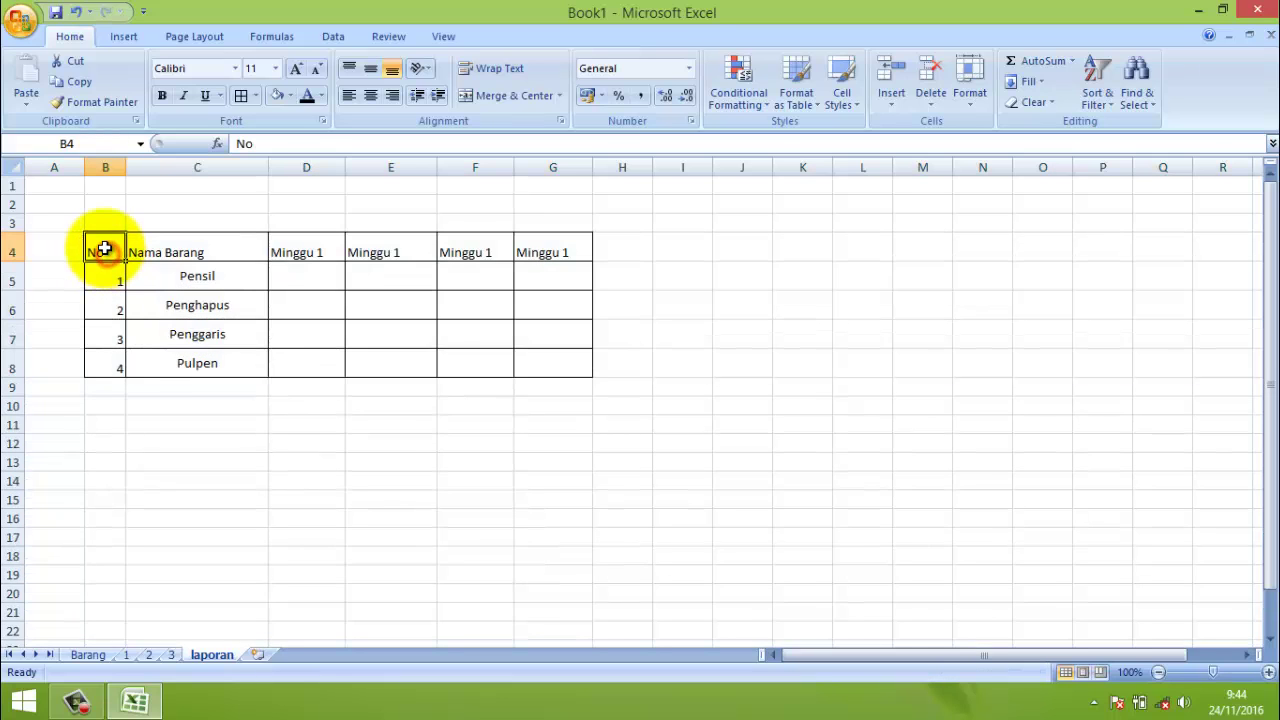
drag(104, 249, 531, 354)
click(370, 95)
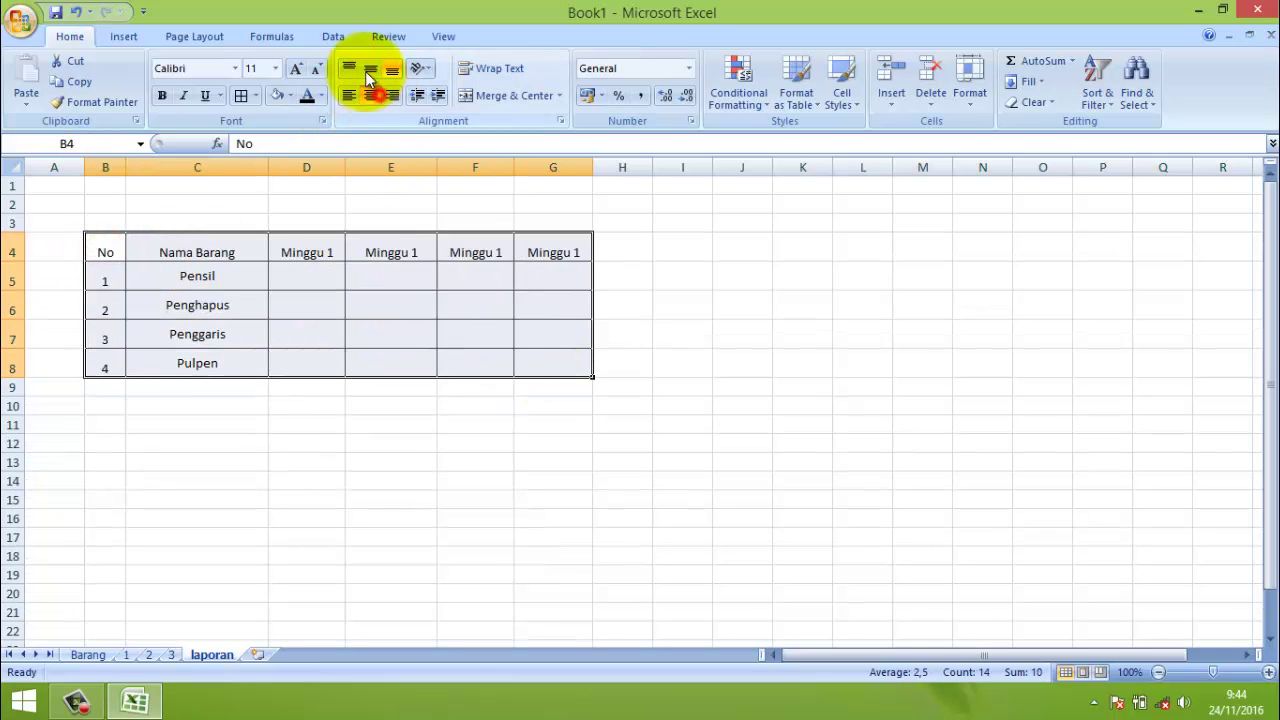
click(369, 69)
- Fill the header row B4:G4 with light grey and make its text bold
click(108, 249)
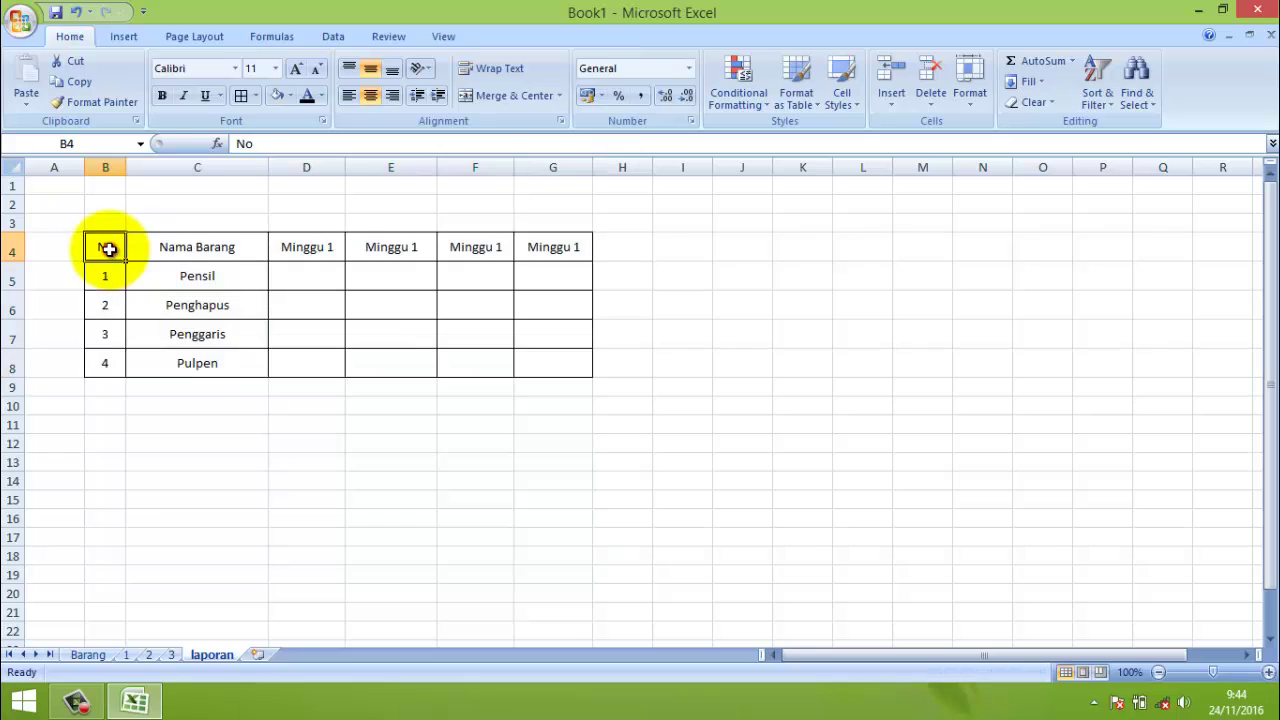
click(584, 249)
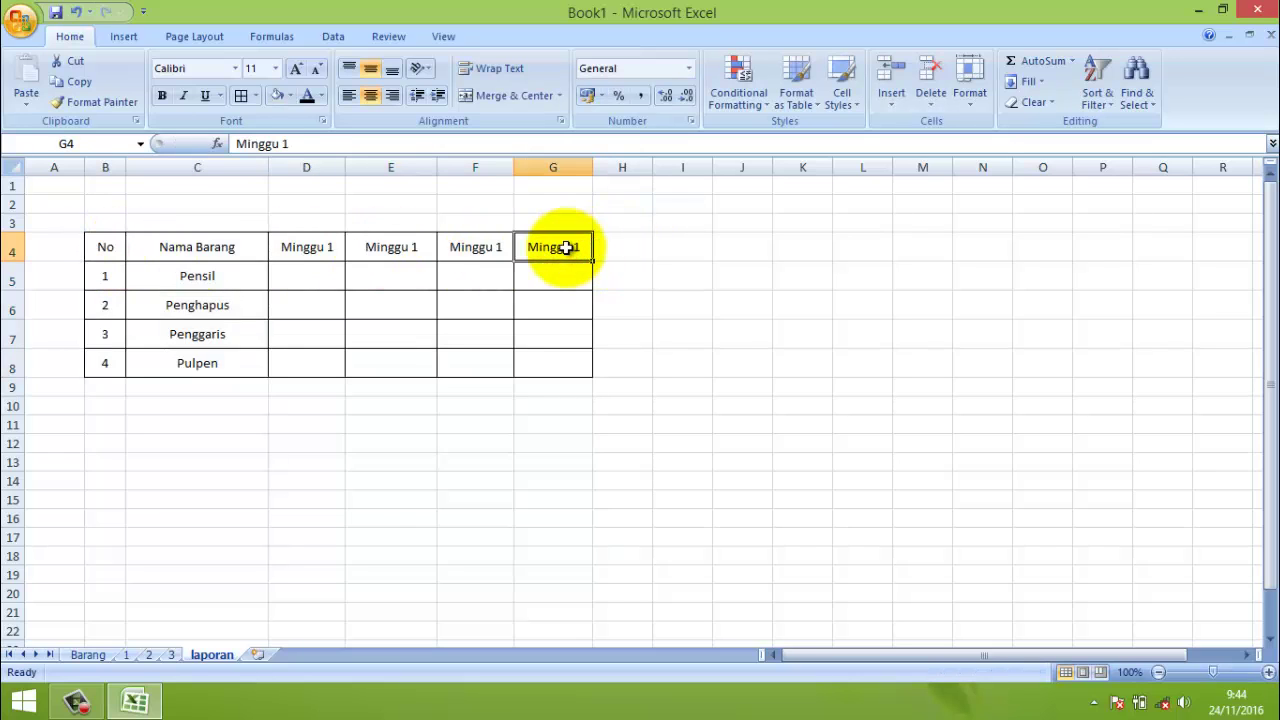
drag(566, 248, 535, 246)
click(52, 238)
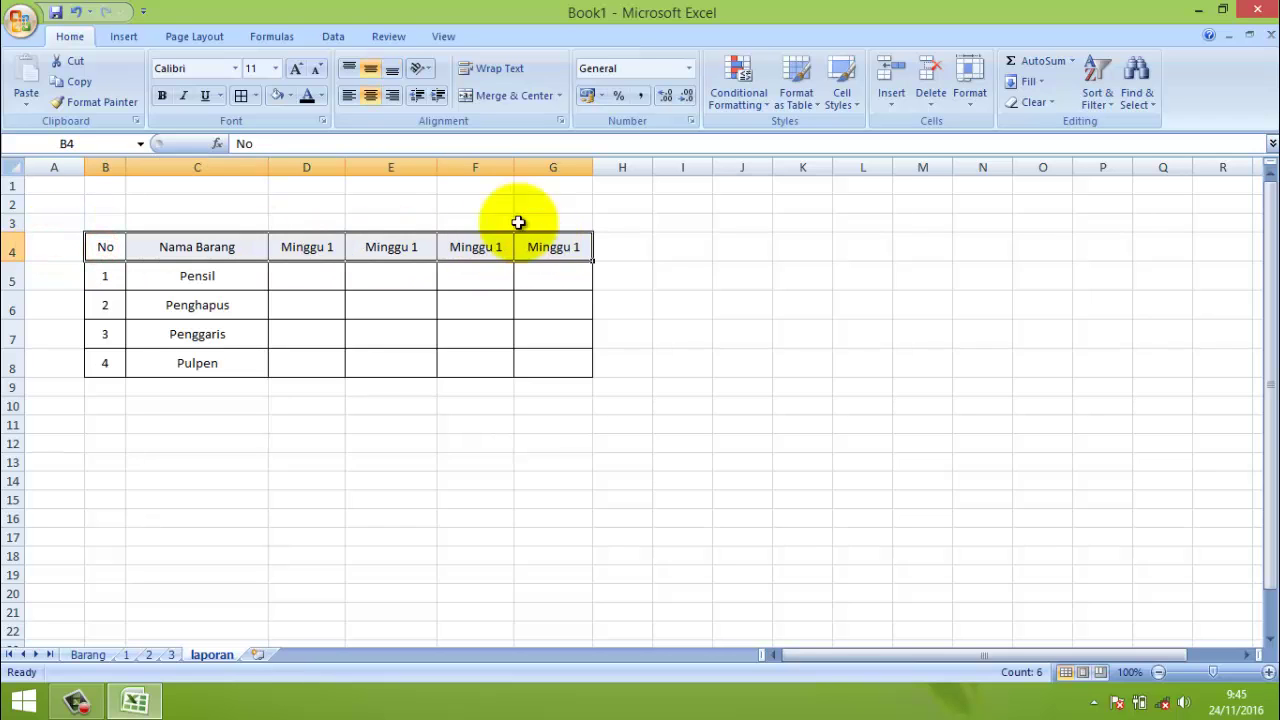
click(276, 98)
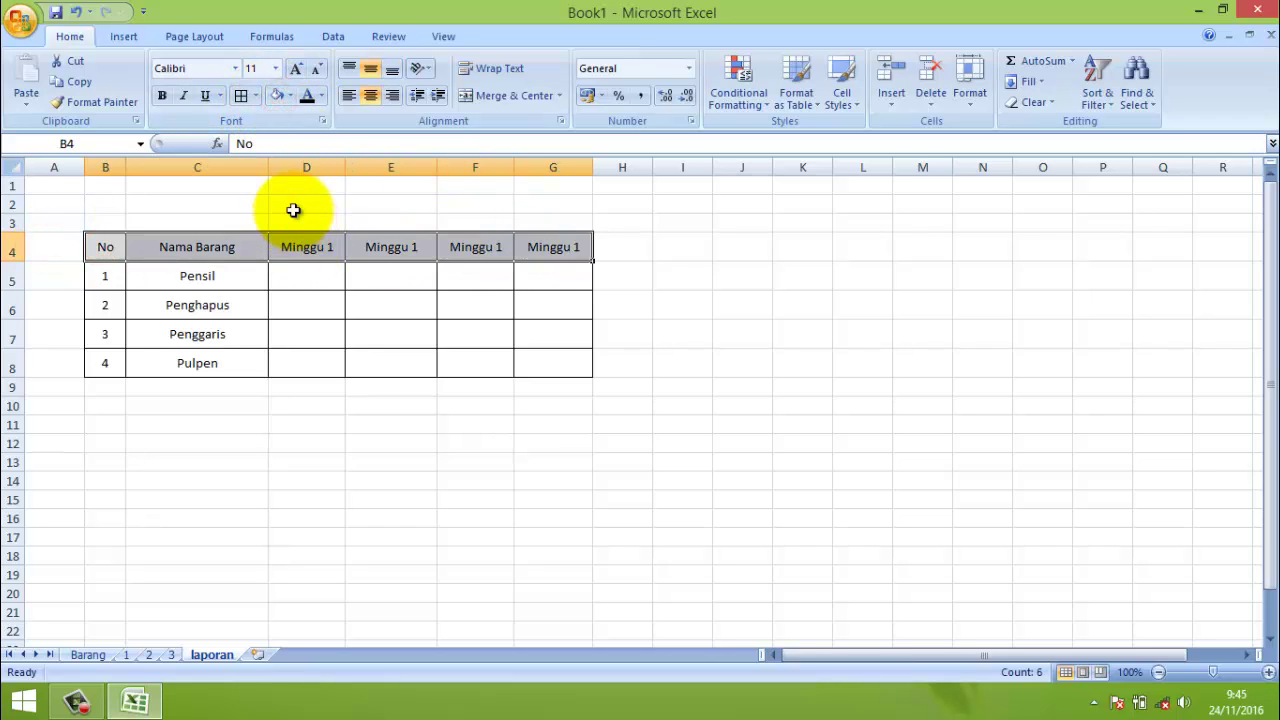
click(296, 205)
click(108, 248)
drag(108, 248, 548, 237)
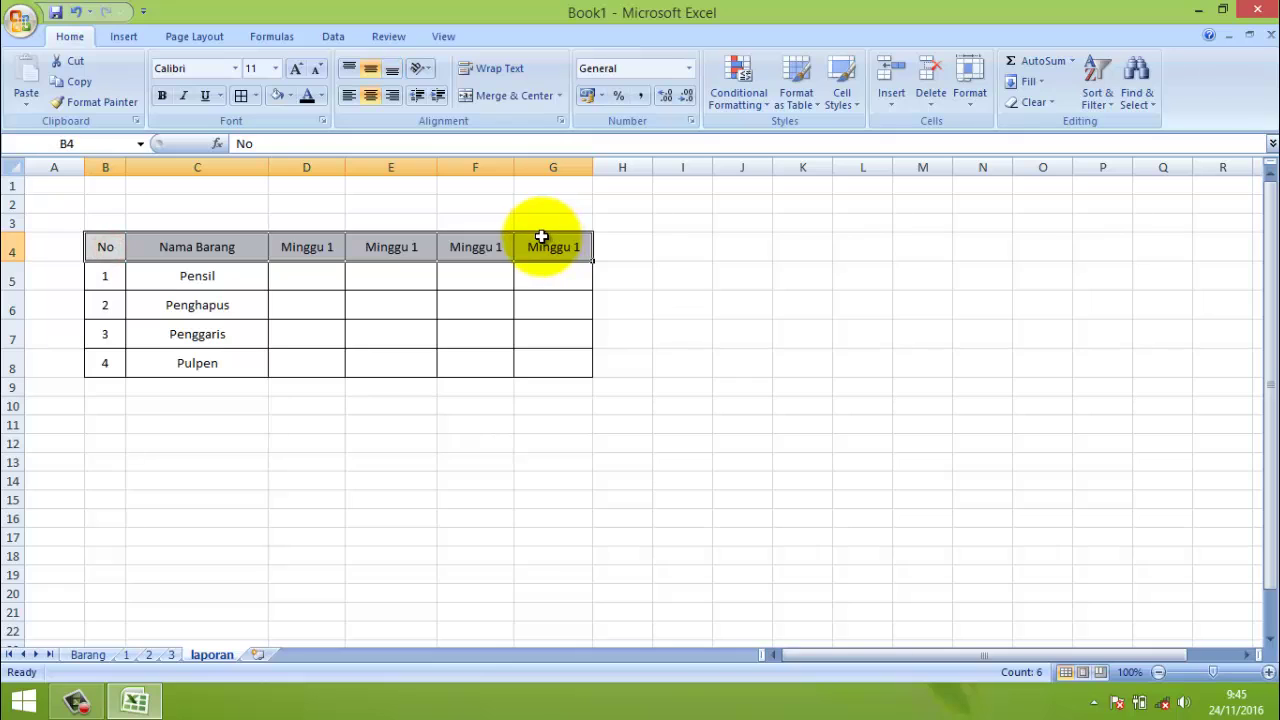
key(ctrl+b)
click(312, 216)
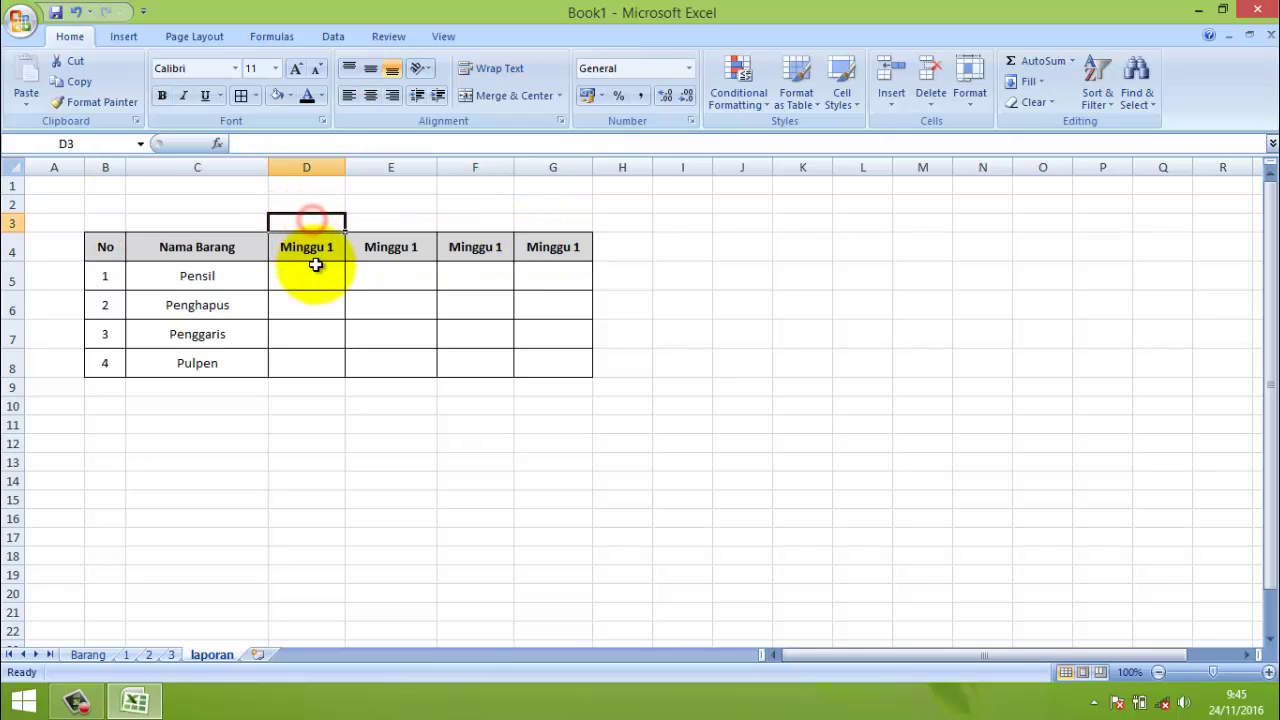
- Enter the title Laporan Penjualan in cell B2 and make it bold
click(315, 274)
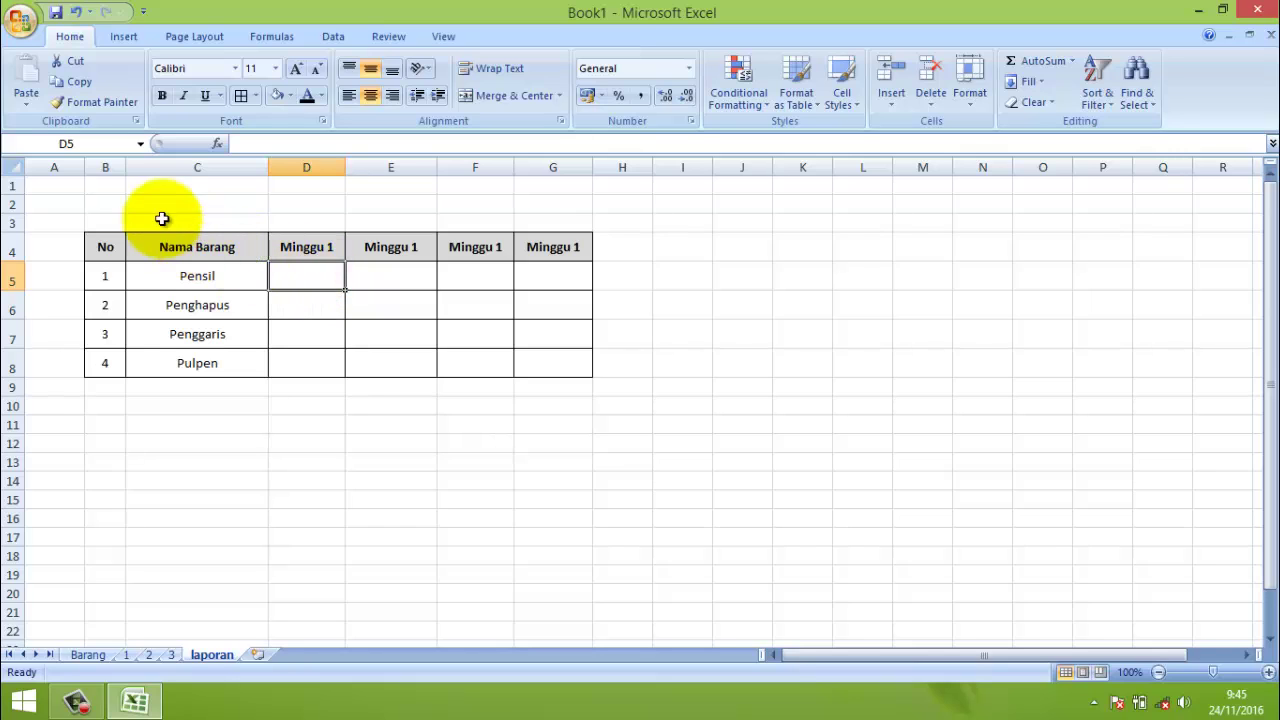
click(110, 203)
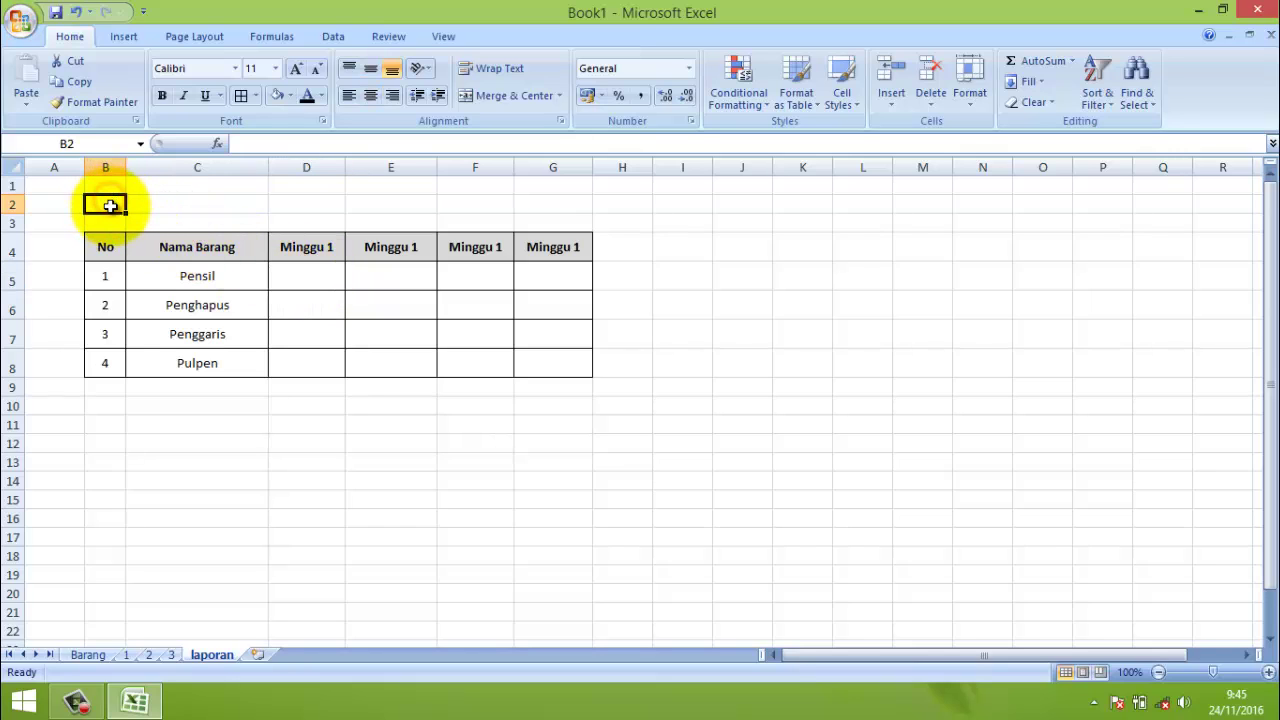
text(Laporan Penjualan)
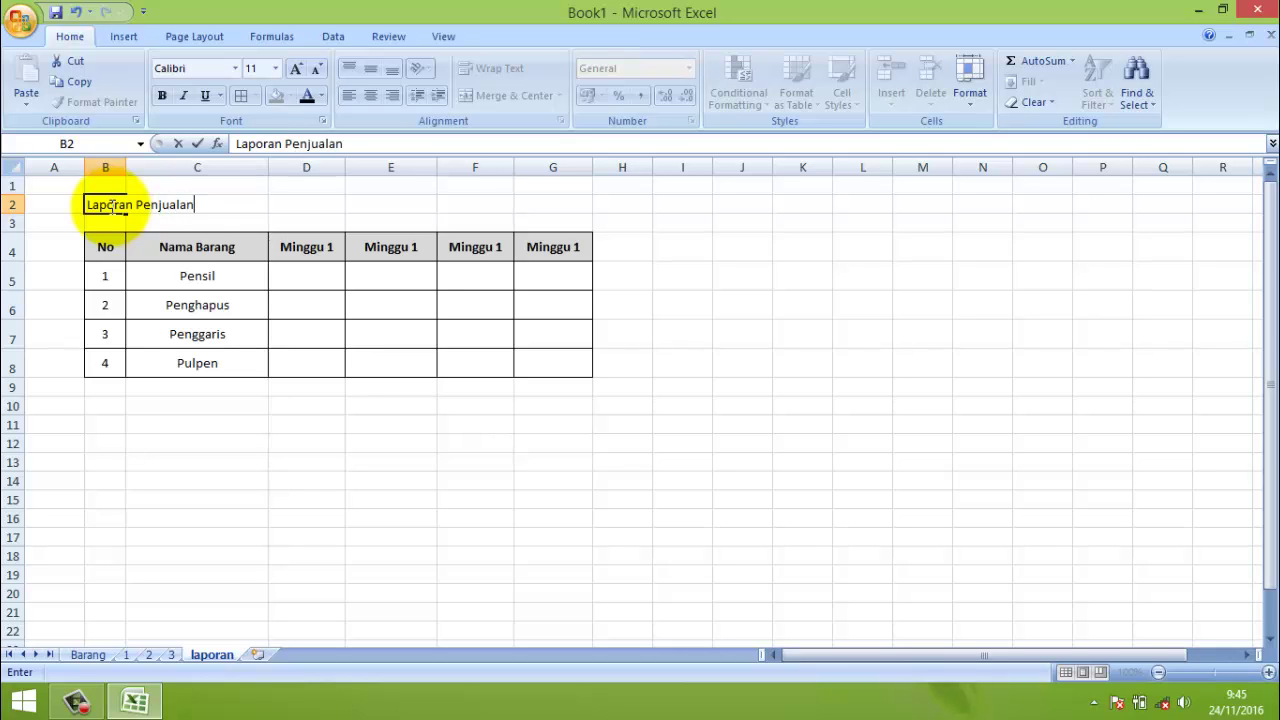
click(105, 205)
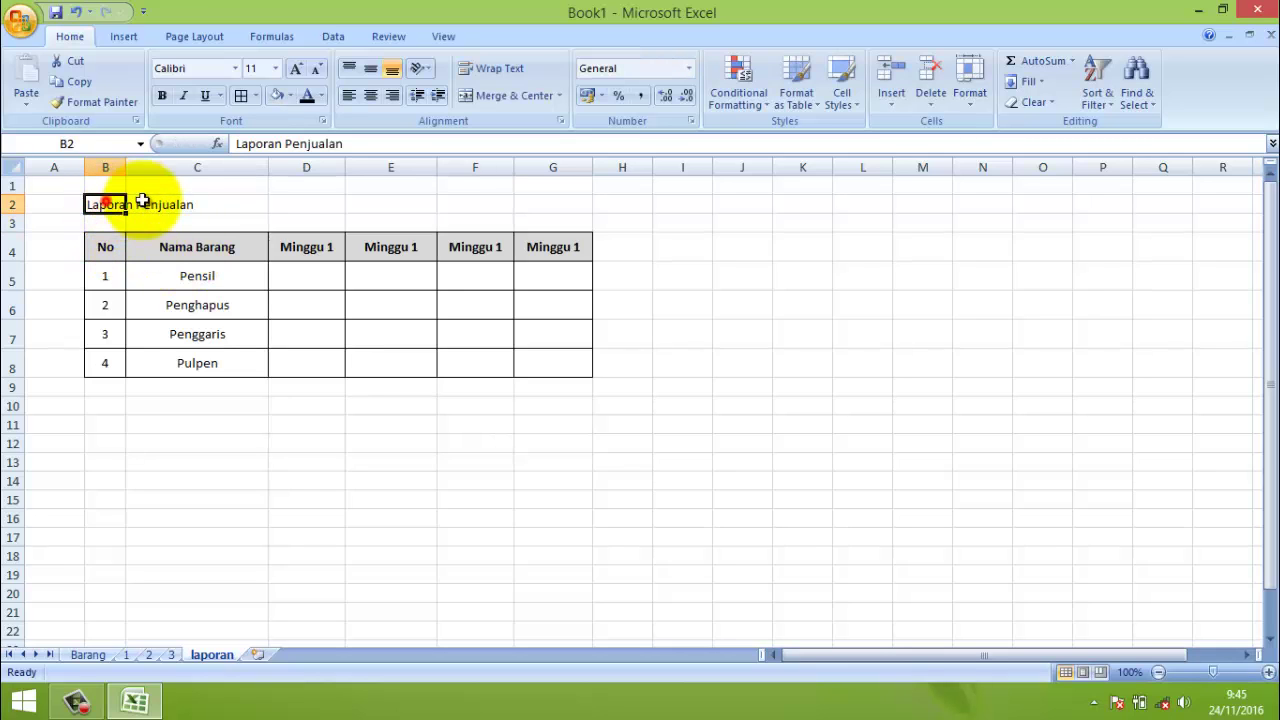
drag(142, 200, 171, 197)
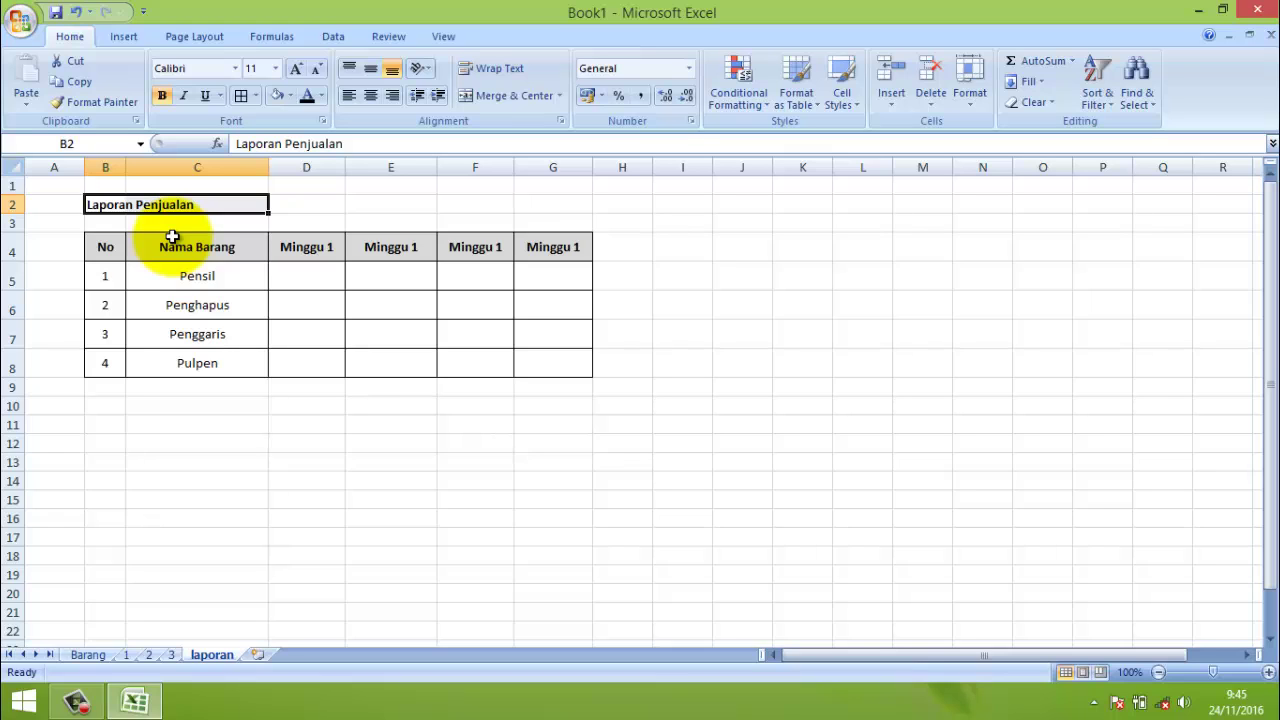
click(104, 223)
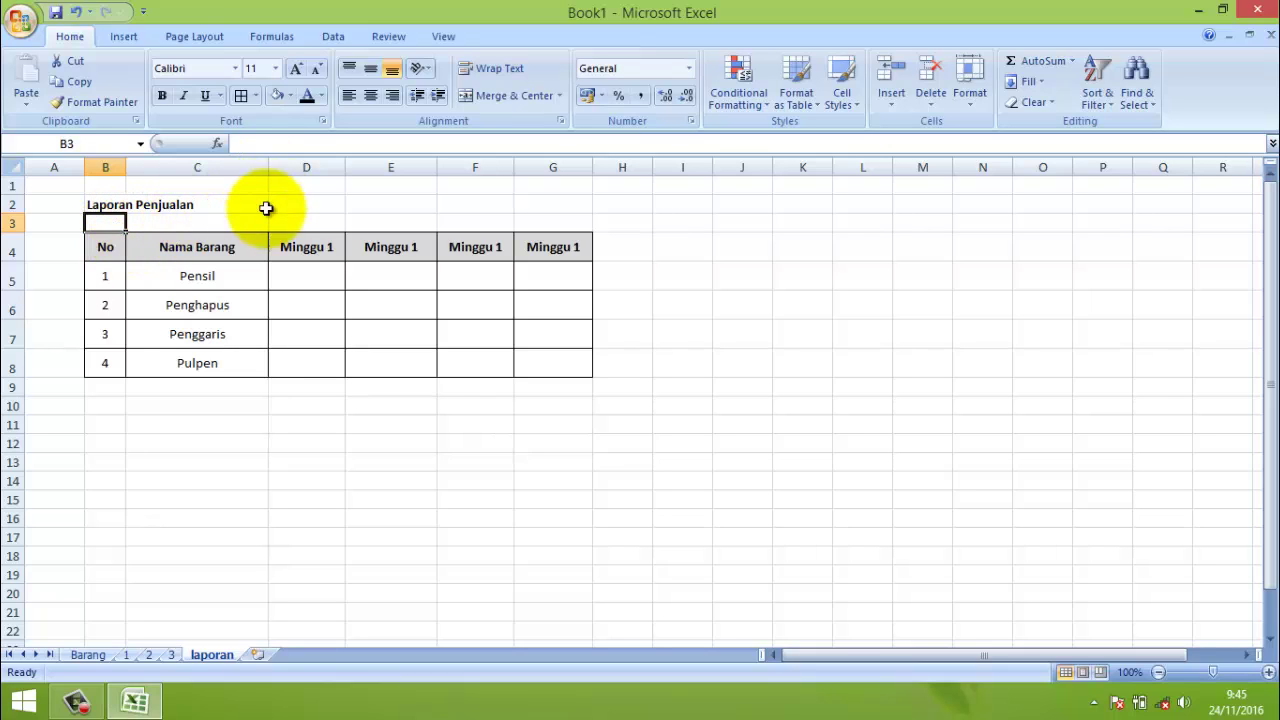
- Change the title in B2 to Laporan Keuntungan
click(318, 282)
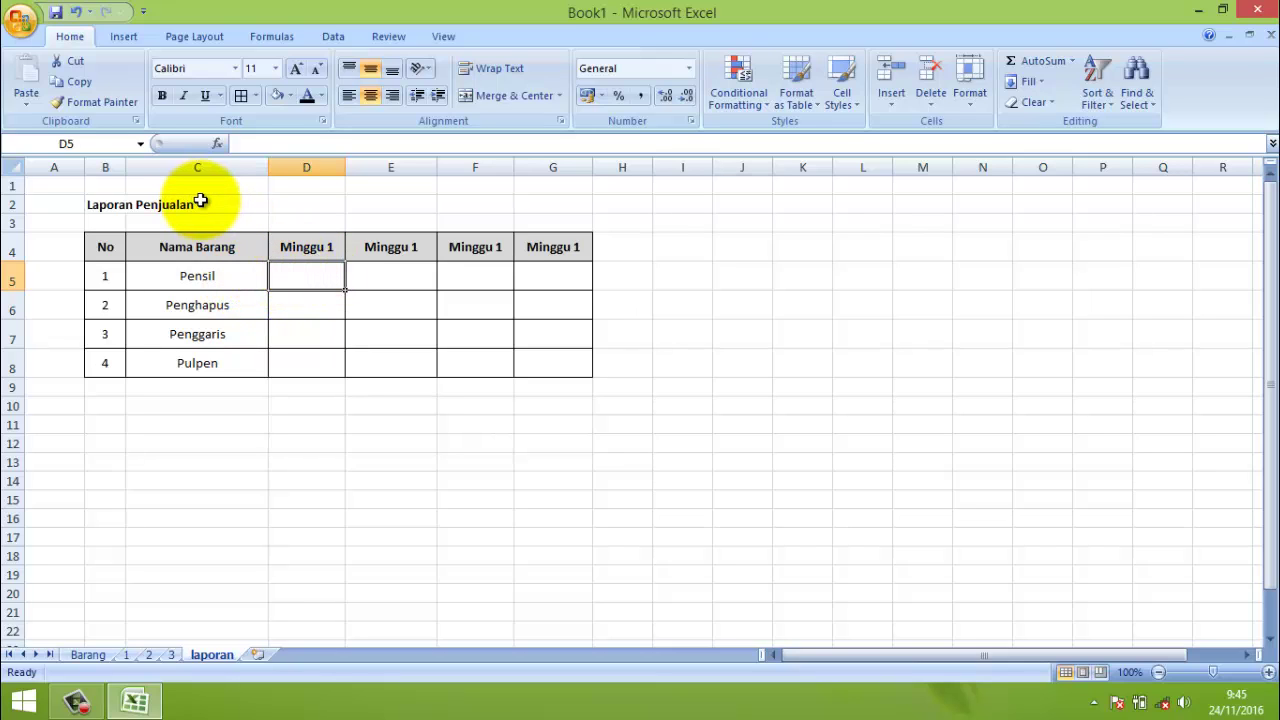
click(117, 205)
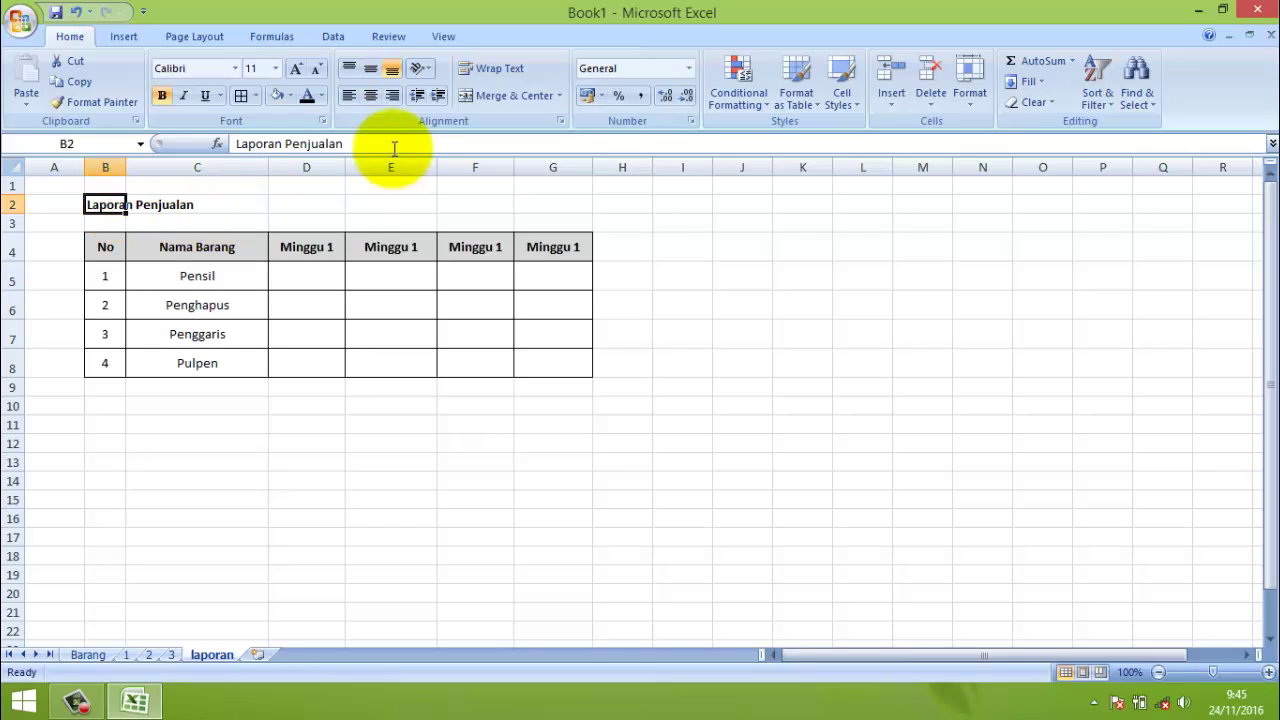
drag(343, 143, 286, 143)
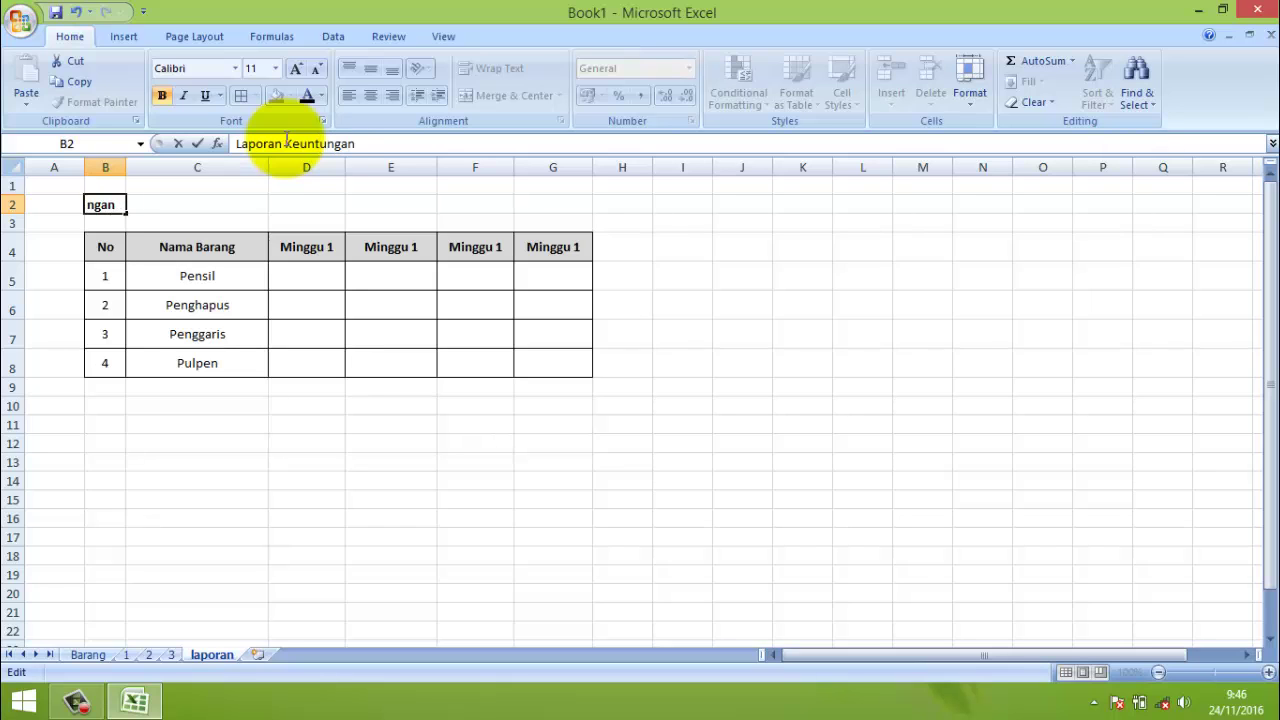
text(Keuntungan)
click(252, 222)
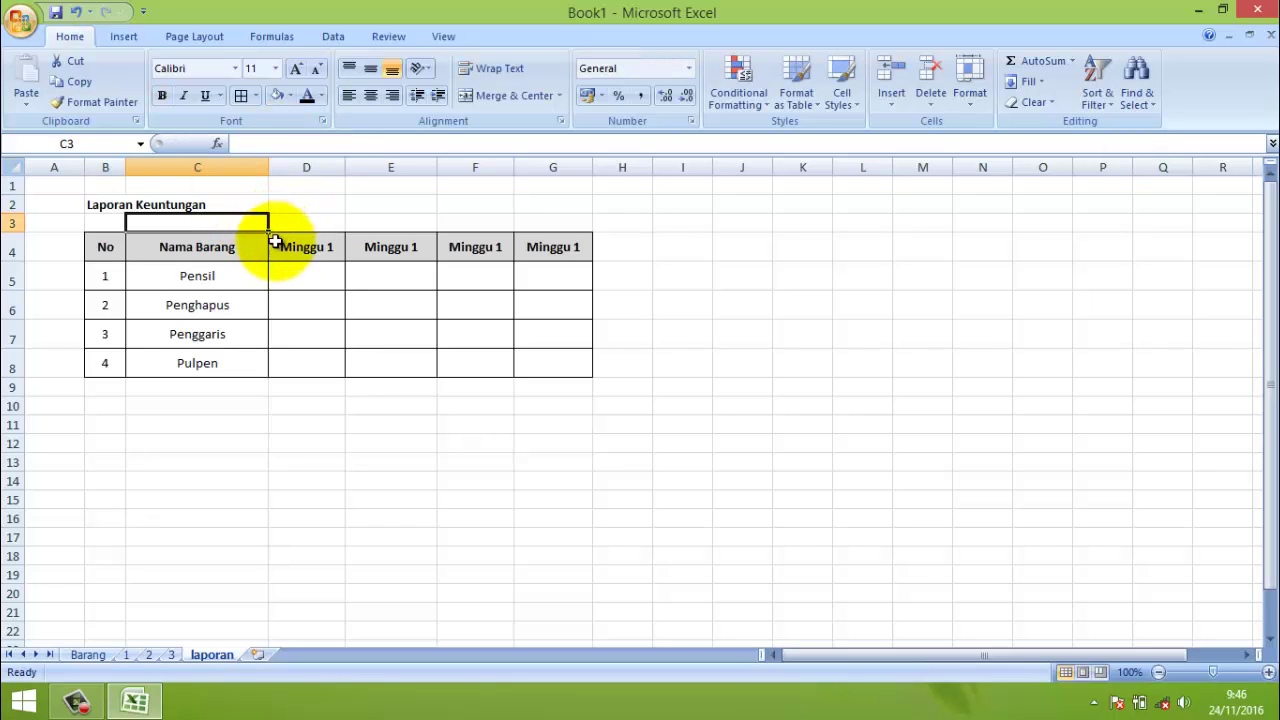
- Enter =SUM('3'!I15+'2'!I15+'1'!I15) in D5 to total the Pensil profit from the three daily sheets under Minggu 1
click(301, 255)
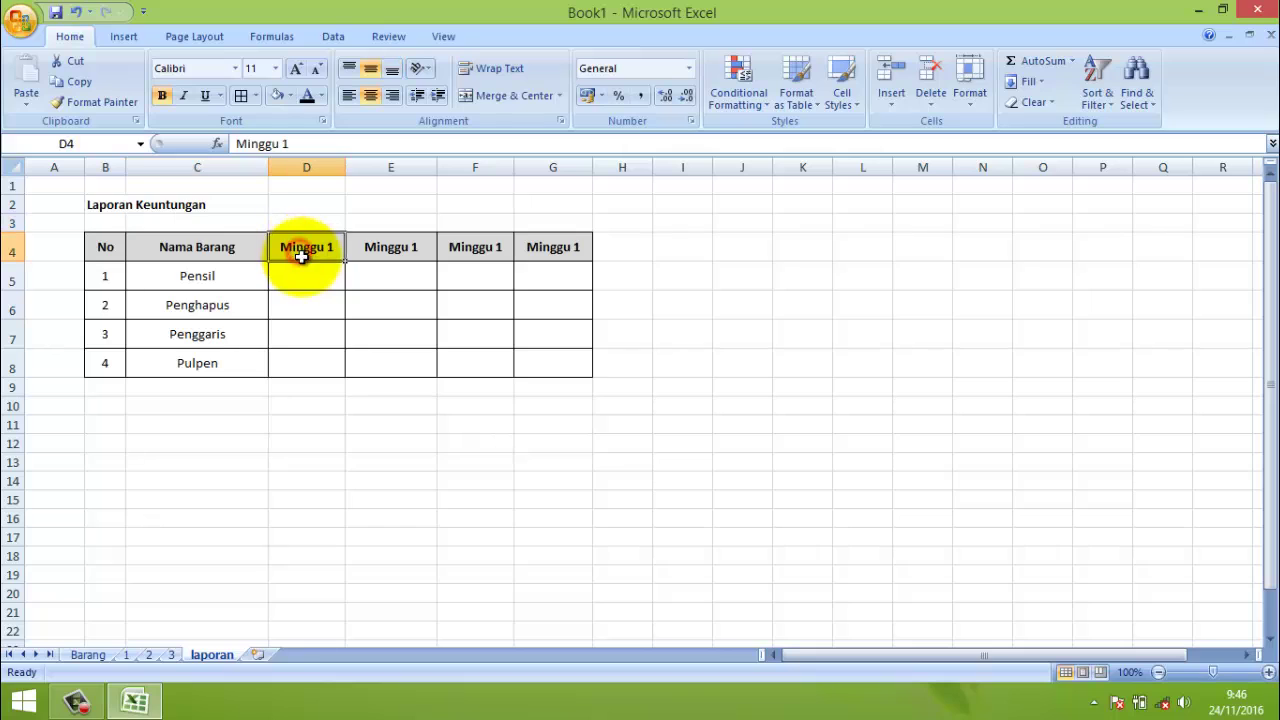
click(314, 281)
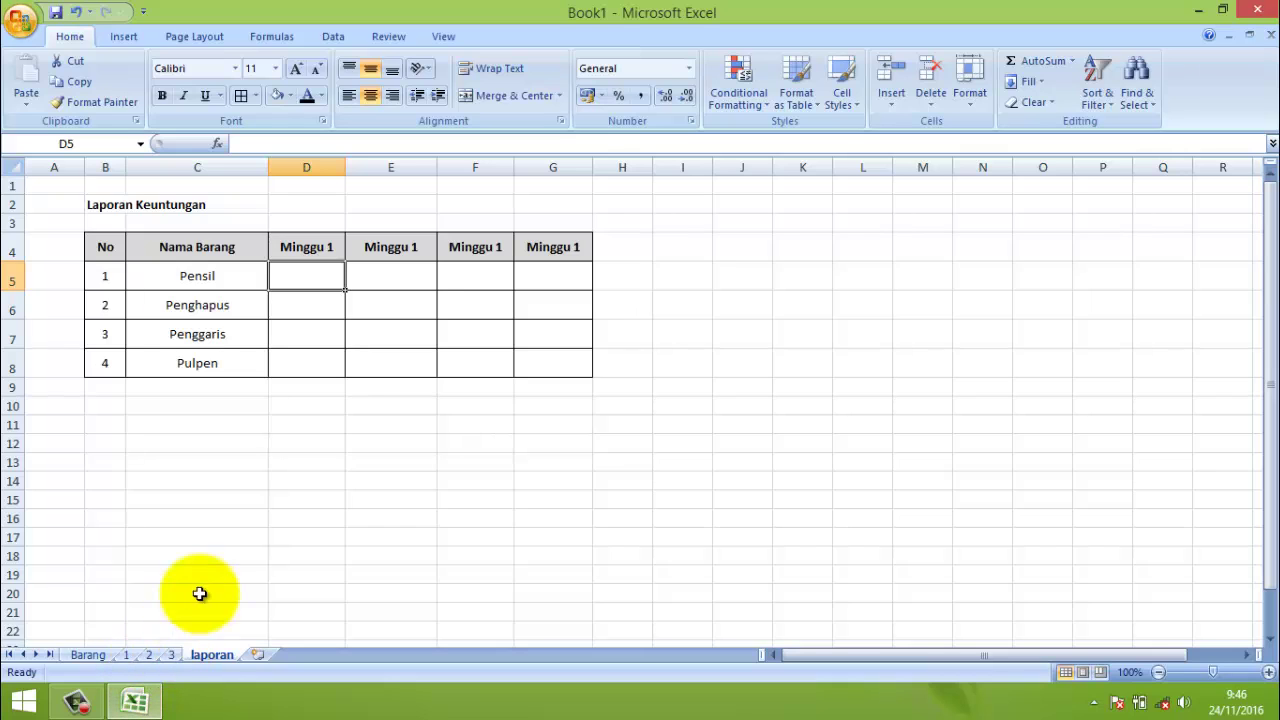
text(+)
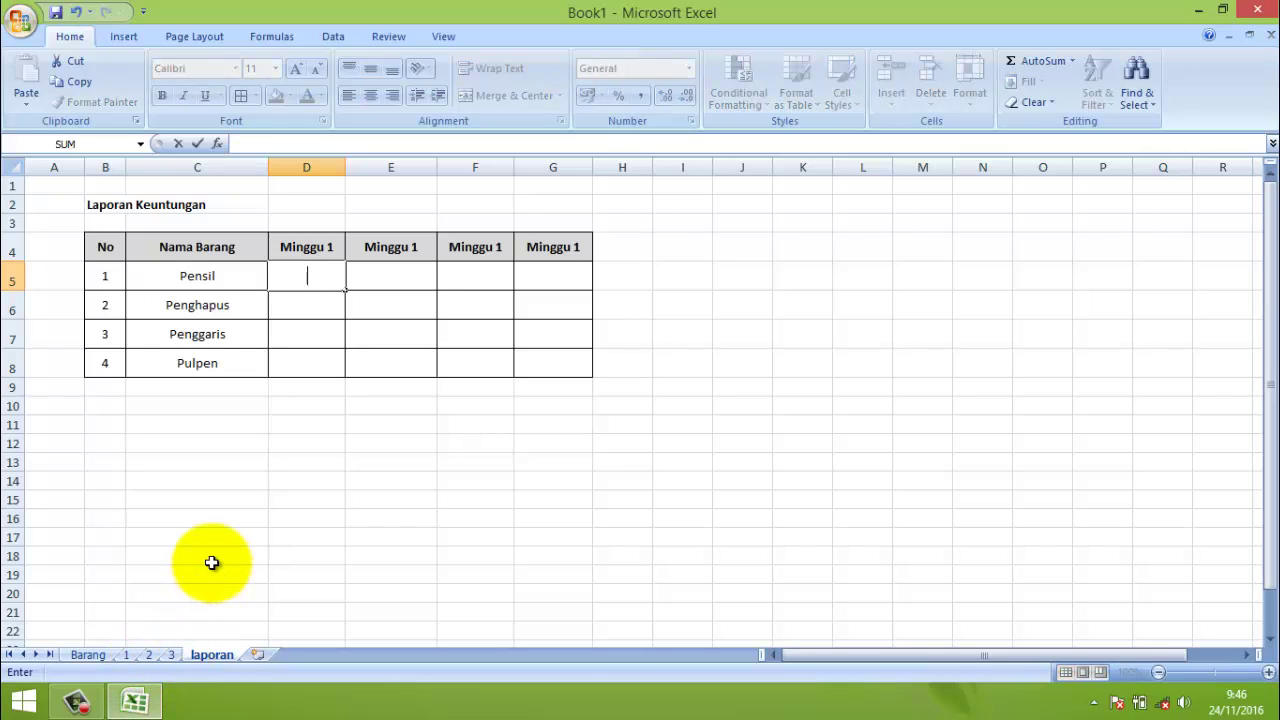
text(=SUM)
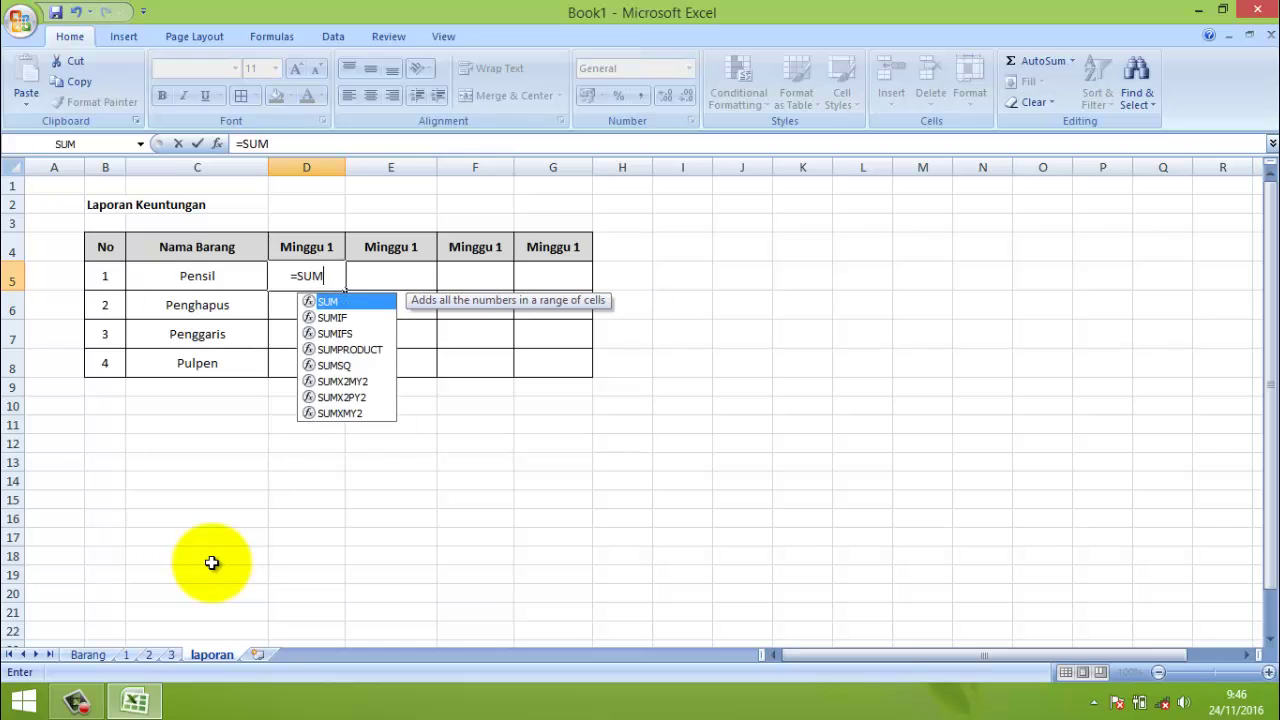
text(()
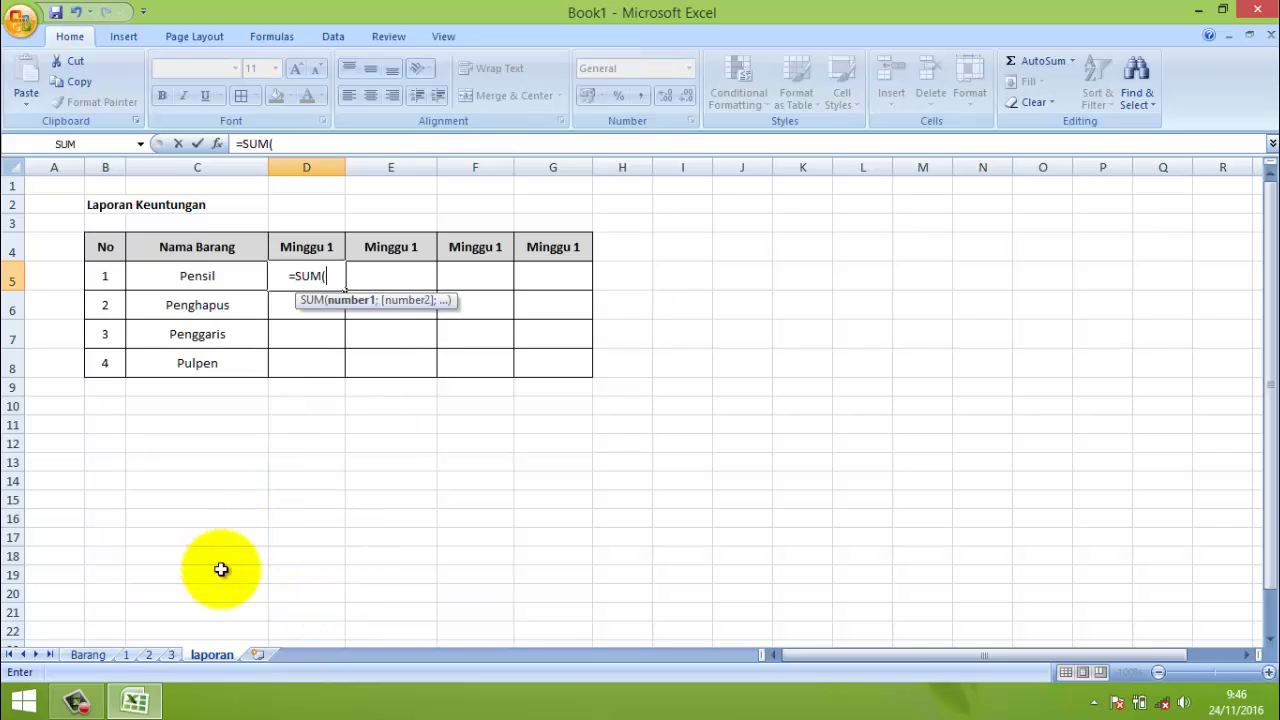
click(172, 654)
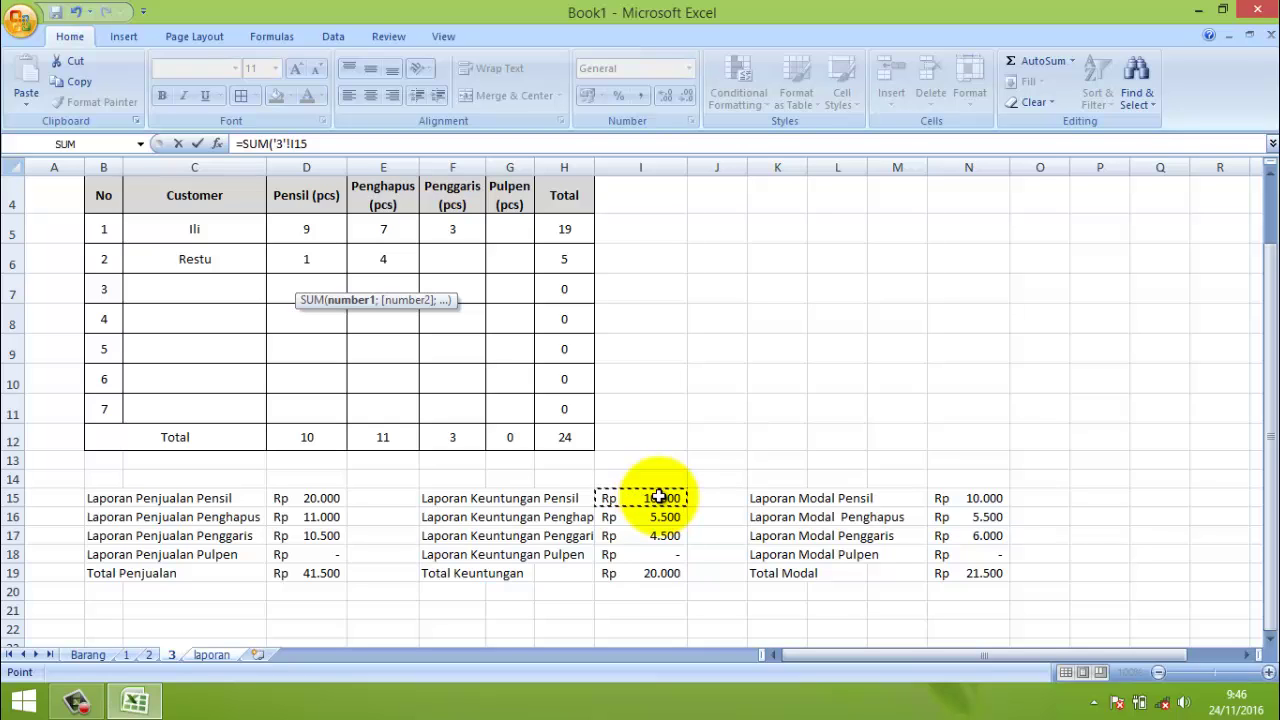
text(+)
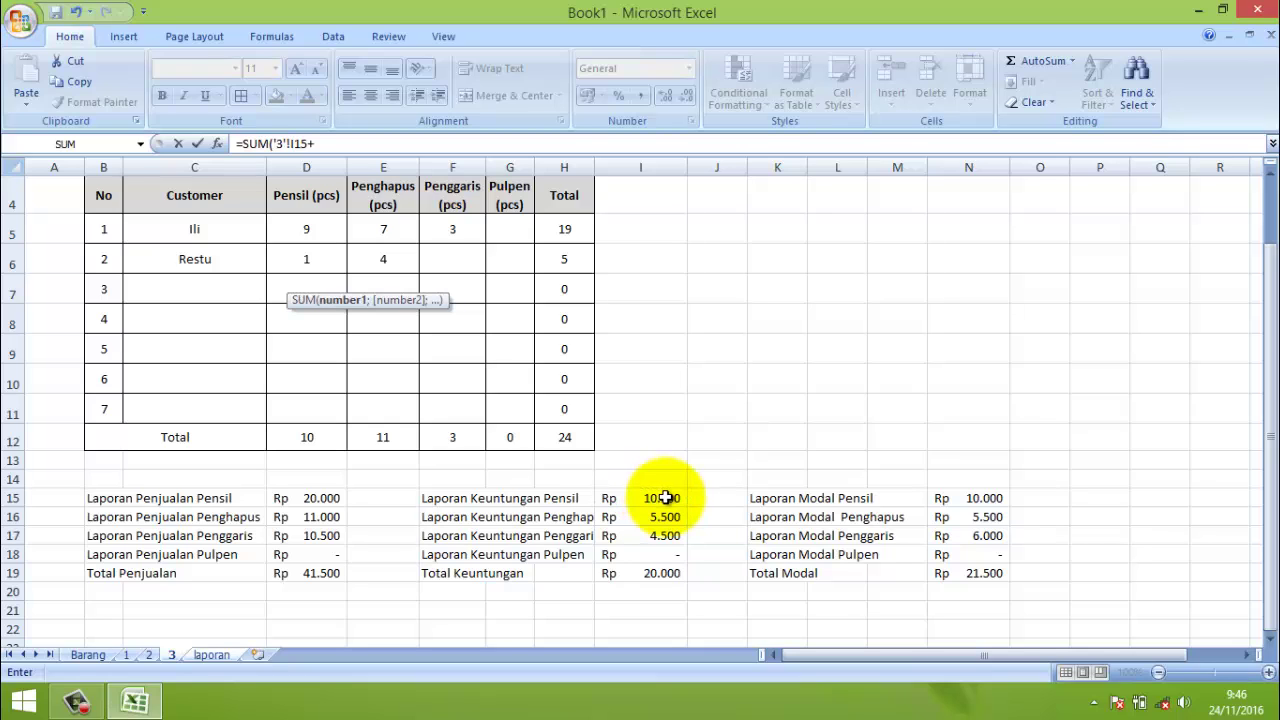
click(145, 655)
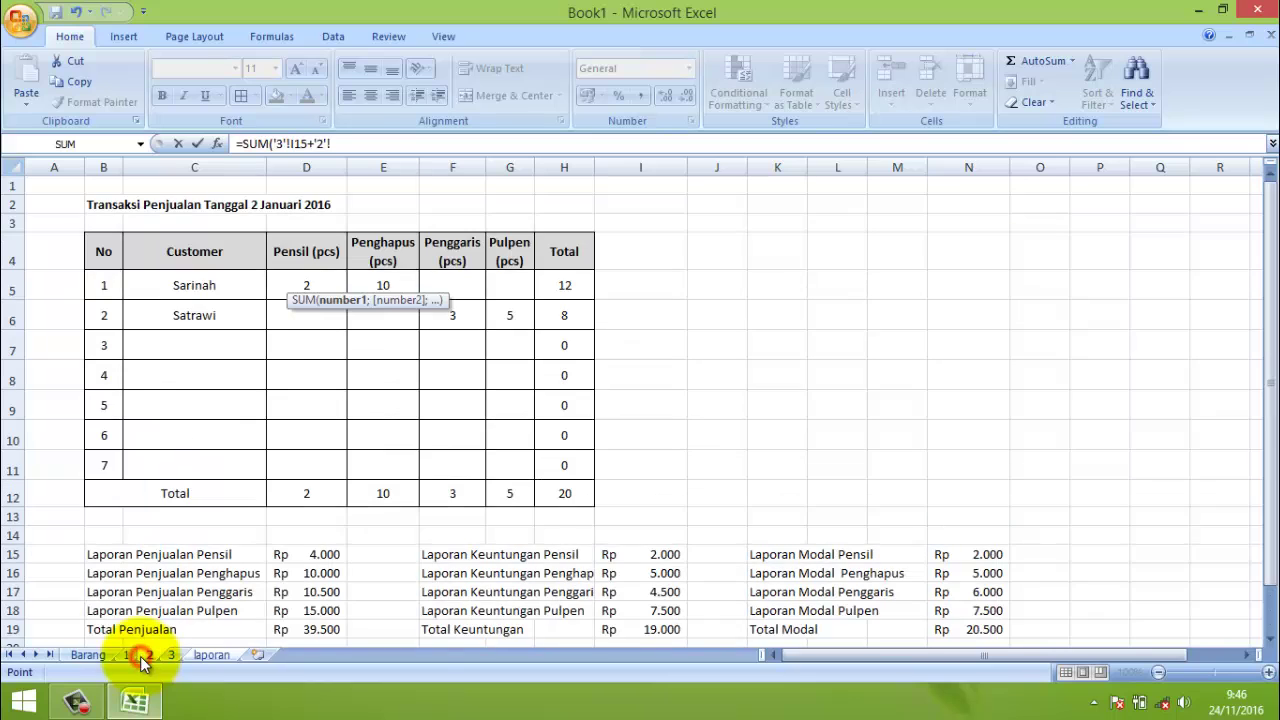
click(645, 555)
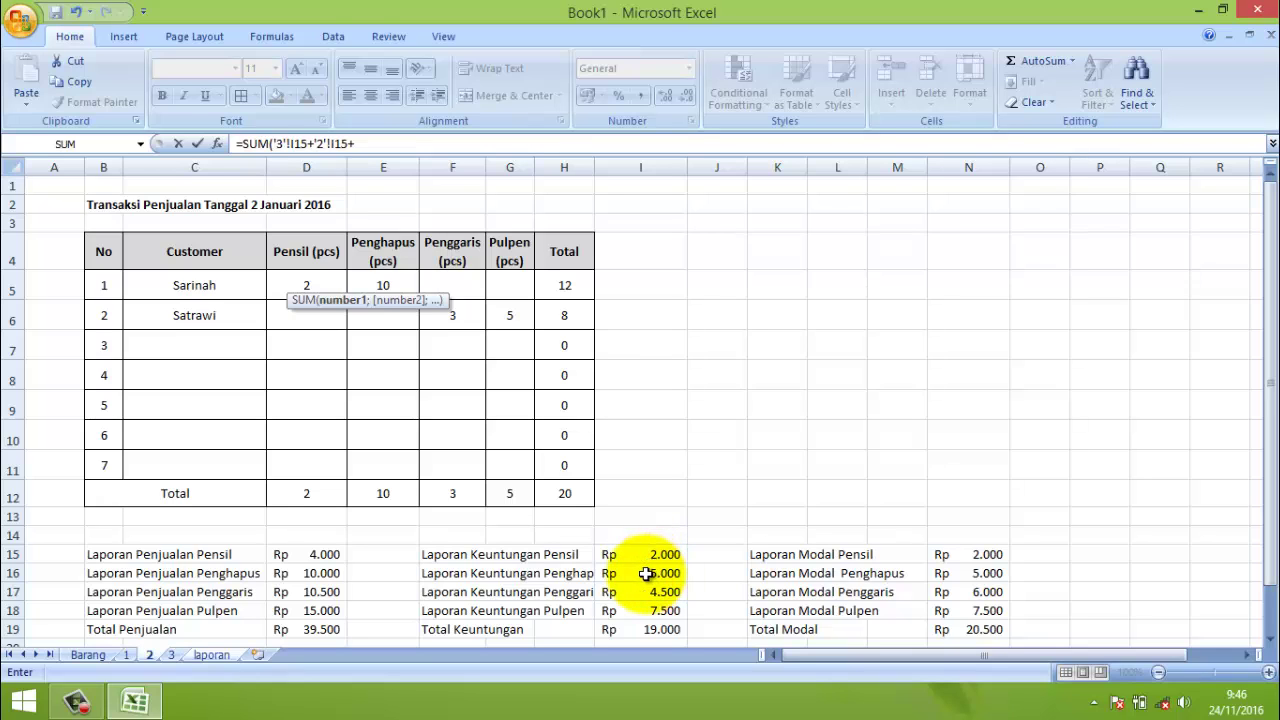
click(130, 654)
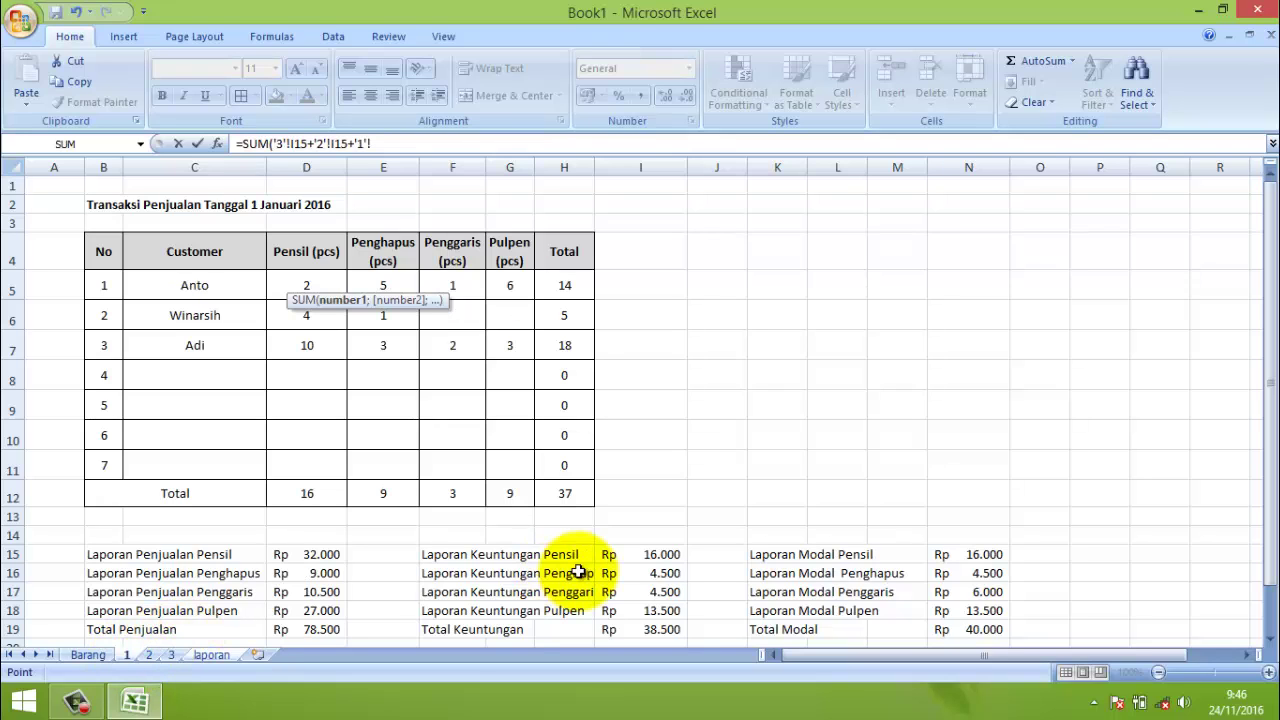
text())
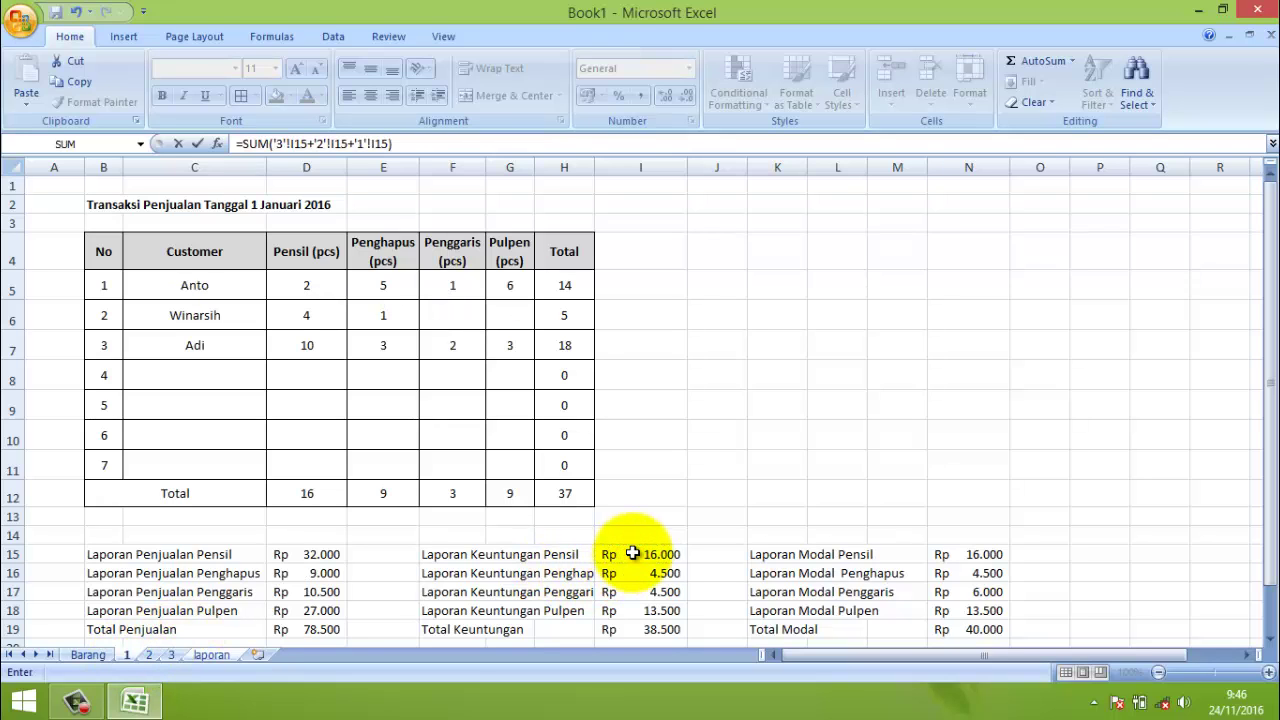
key(Return)
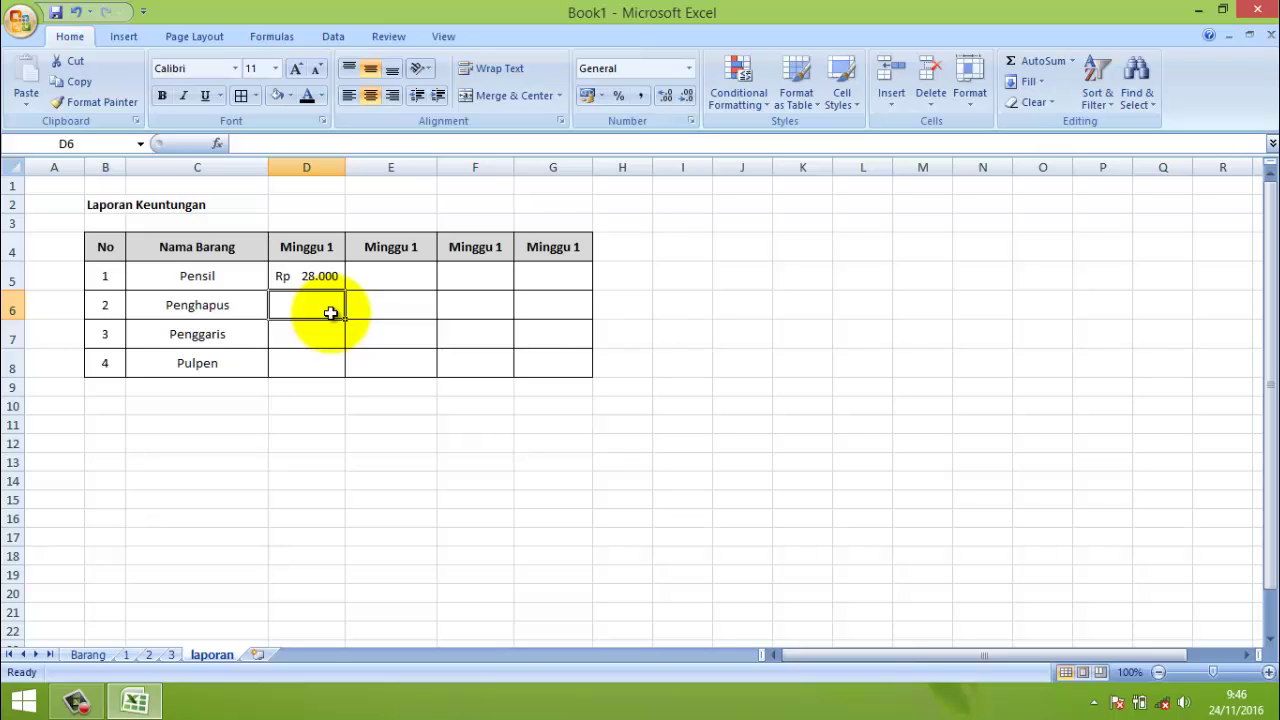
- Check the Laporan Keuntungan Pensil amount in I15 on sheets 3, 2 and 1
click(170, 655)
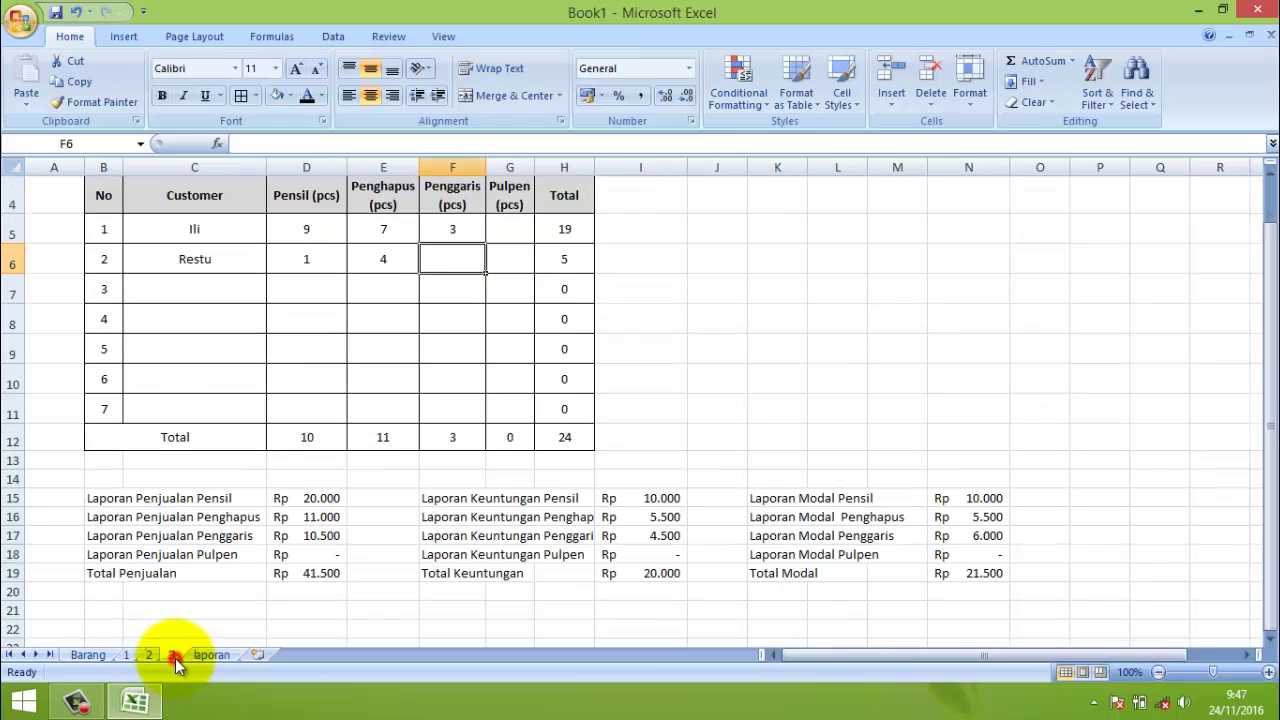
click(630, 500)
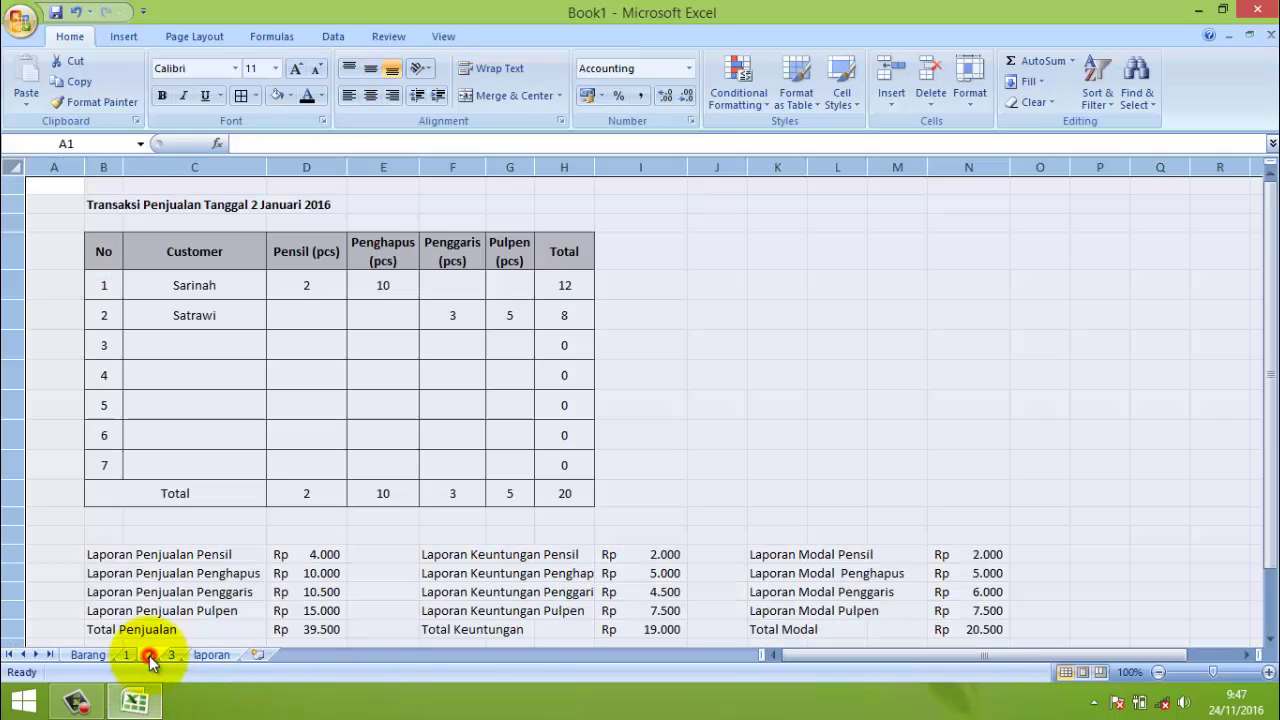
click(149, 655)
click(650, 553)
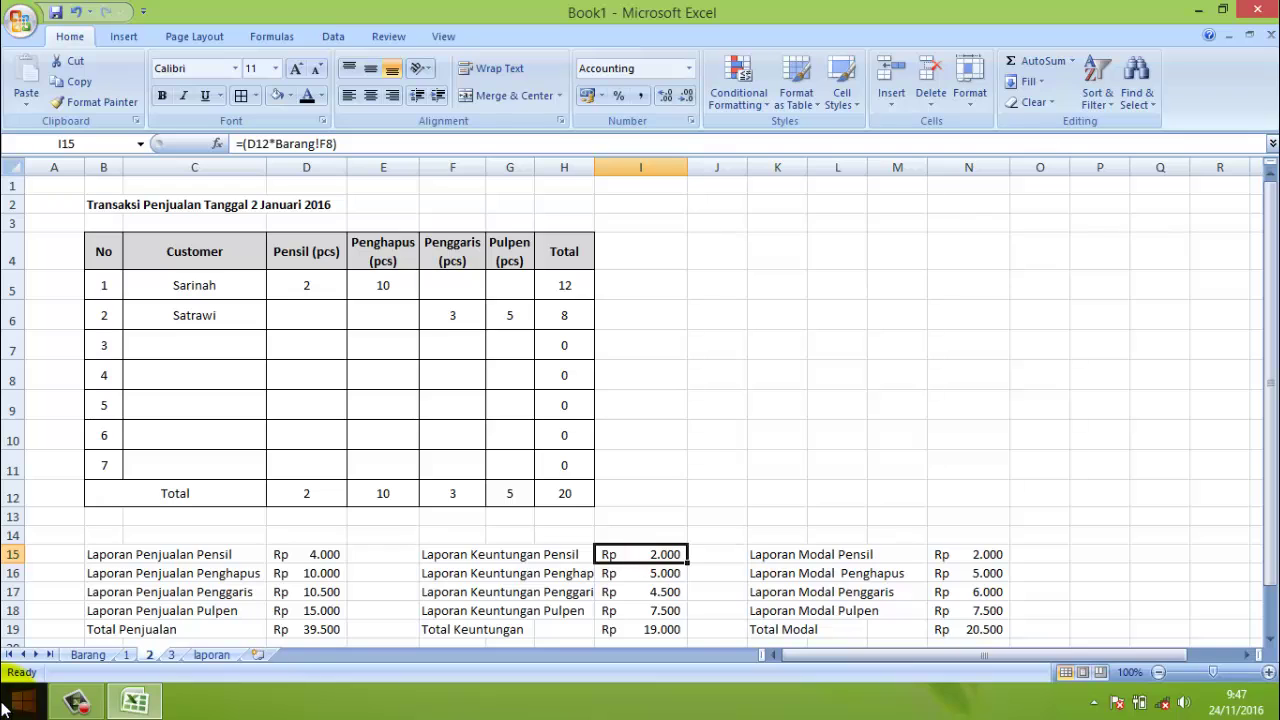
click(126, 654)
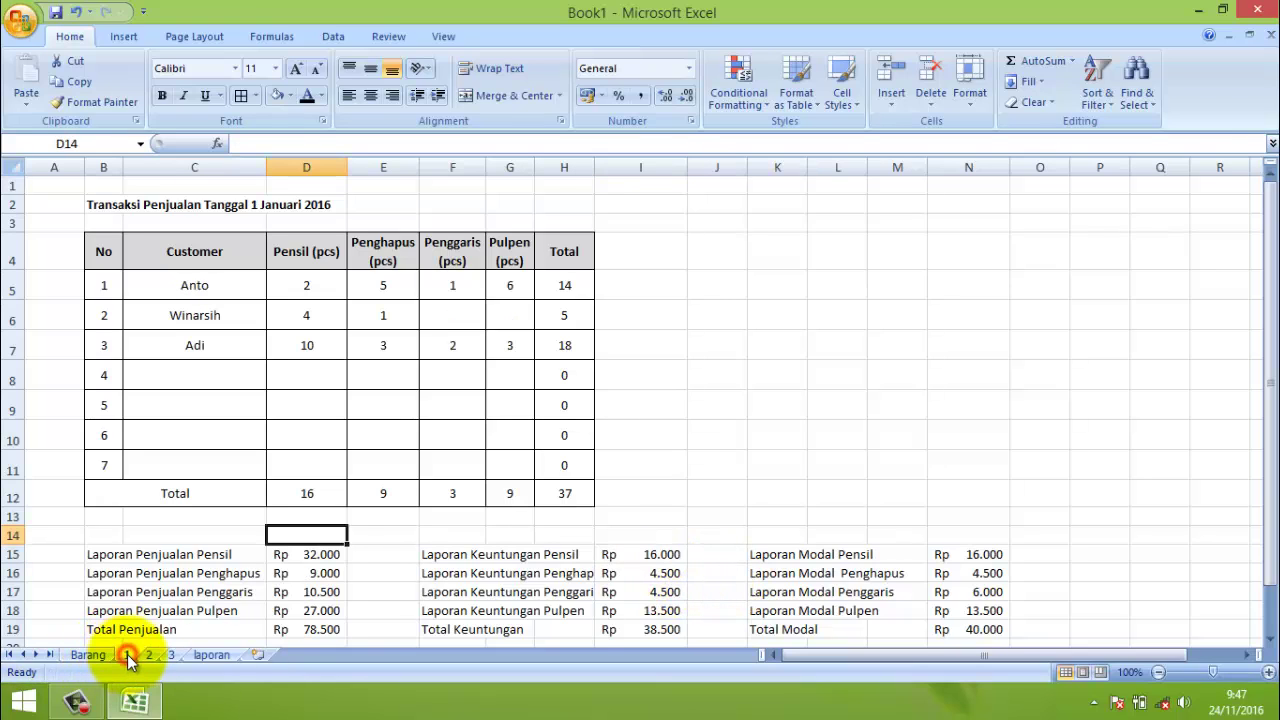
click(668, 556)
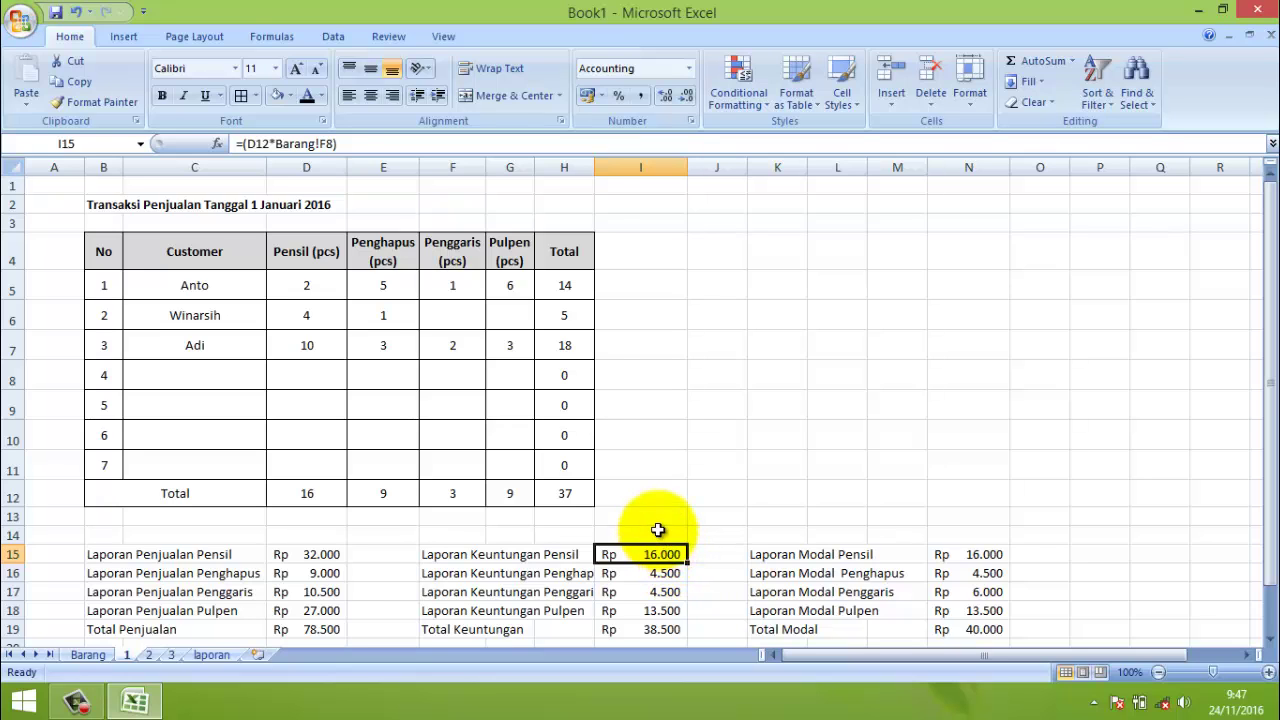
click(658, 534)
- Fill the Pensil profit formula in D5 on laporan down through D8 for the remaining items
click(209, 654)
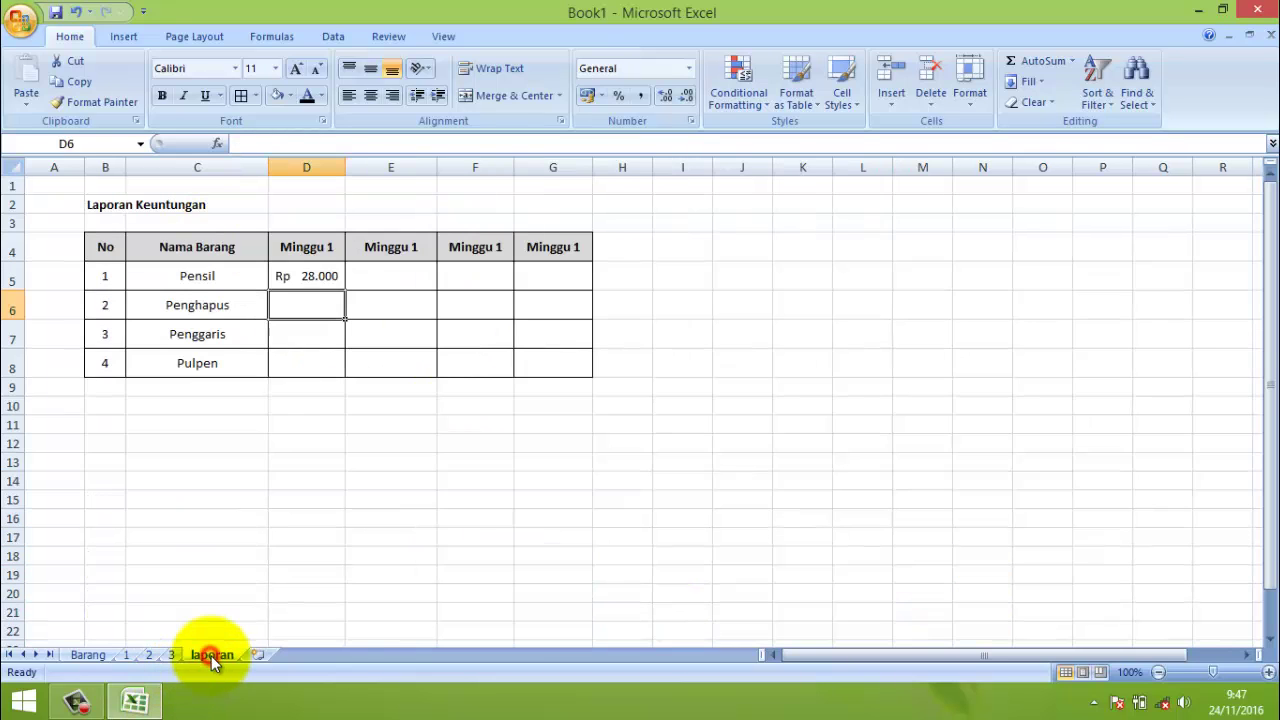
click(312, 272)
drag(345, 292, 344, 370)
click(443, 401)
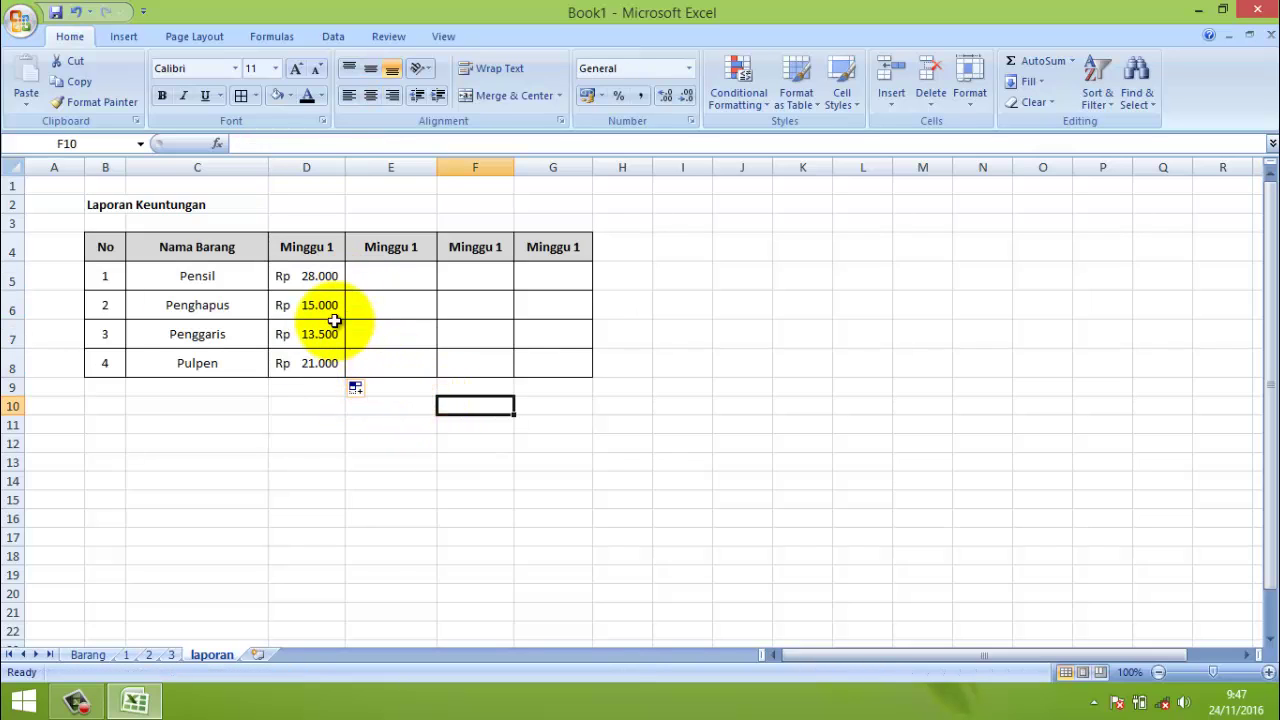
- Compare the Penghapus formula in D6 on laporan with its source cell I16 on sheets 3, 2 and 1
click(327, 310)
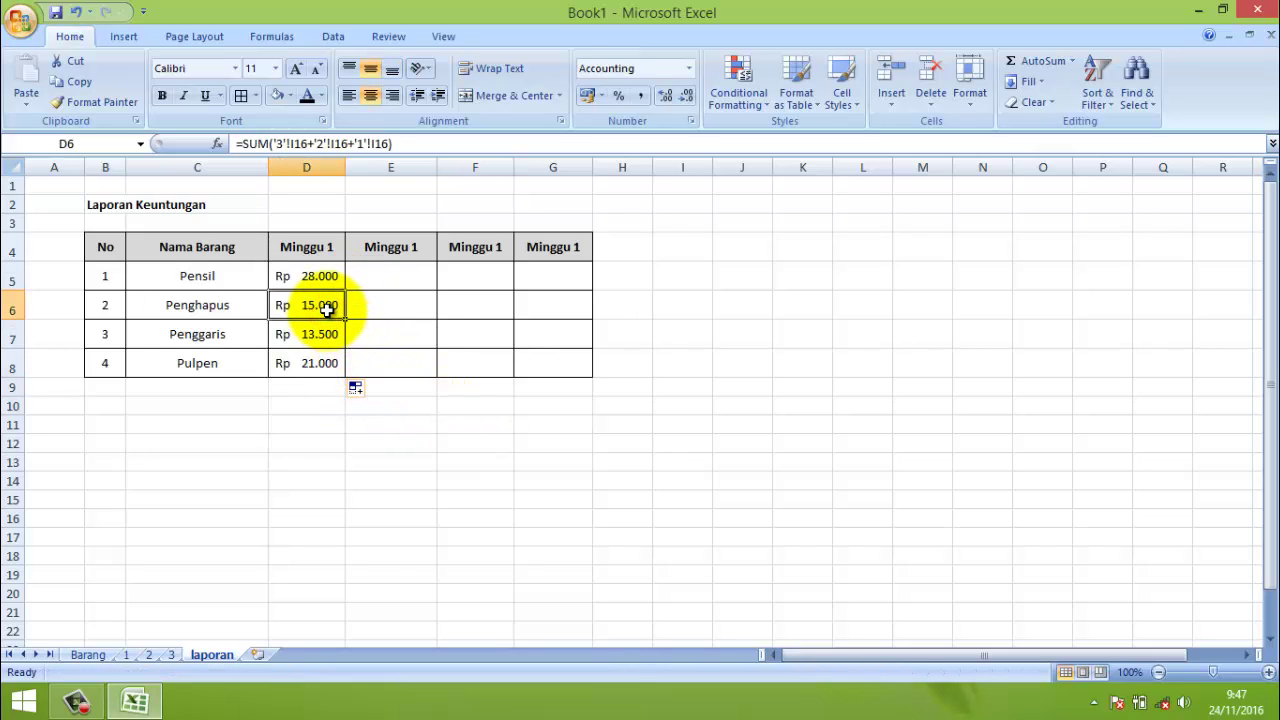
click(173, 655)
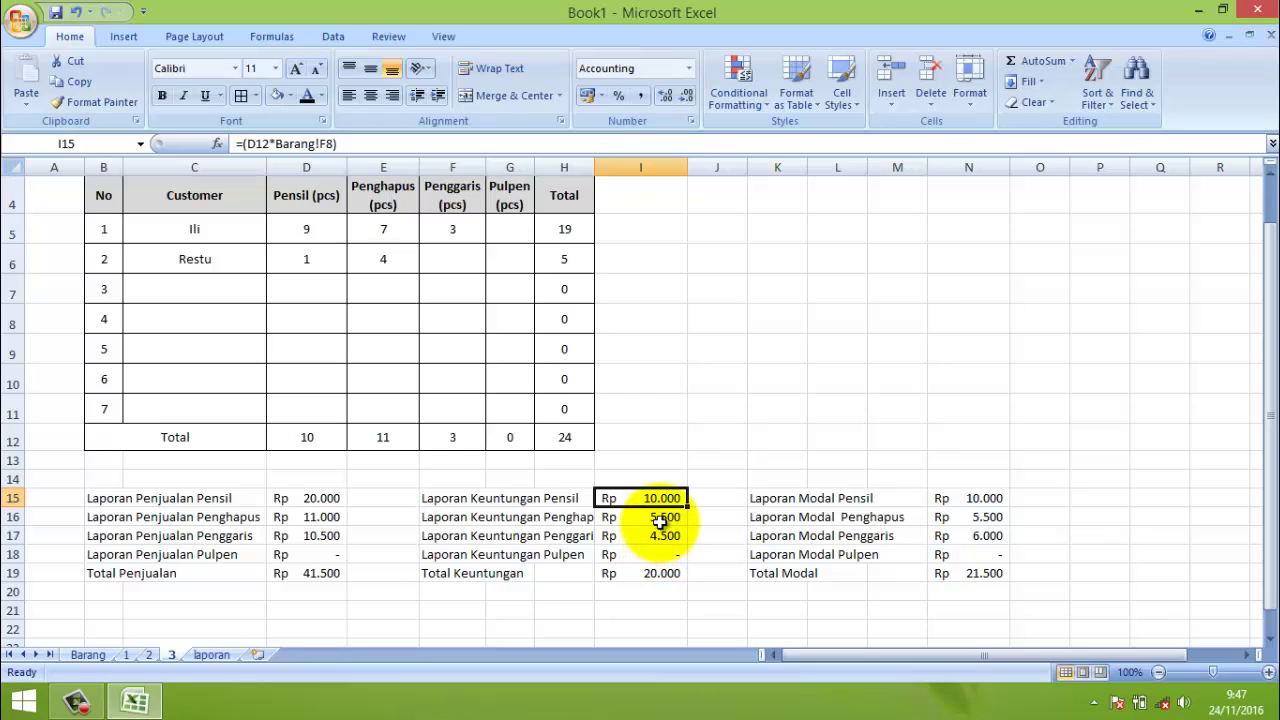
click(661, 519)
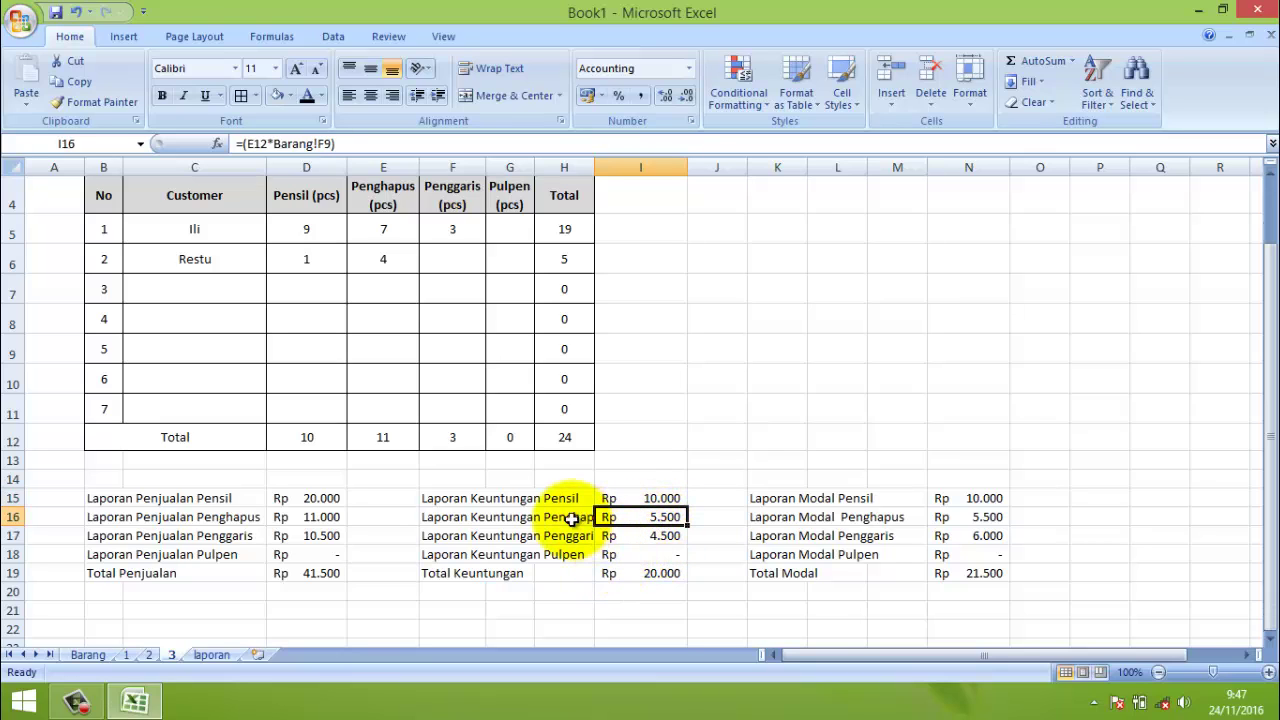
click(149, 654)
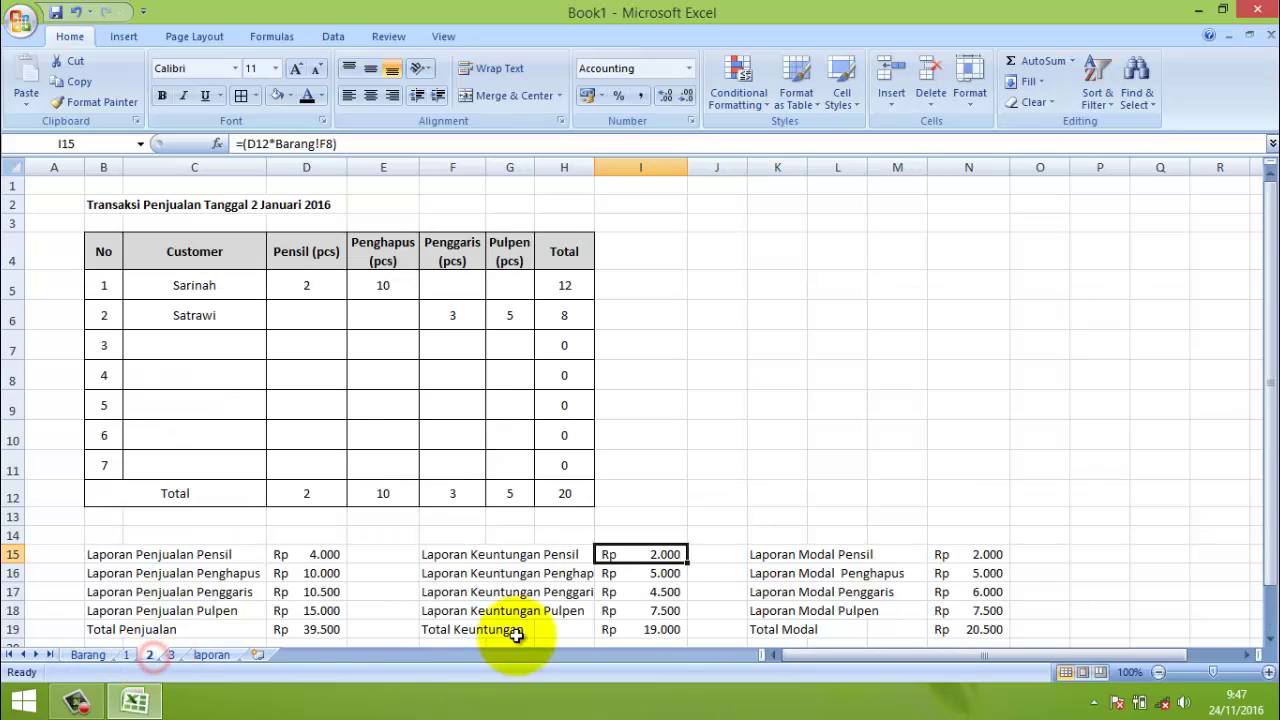
click(670, 575)
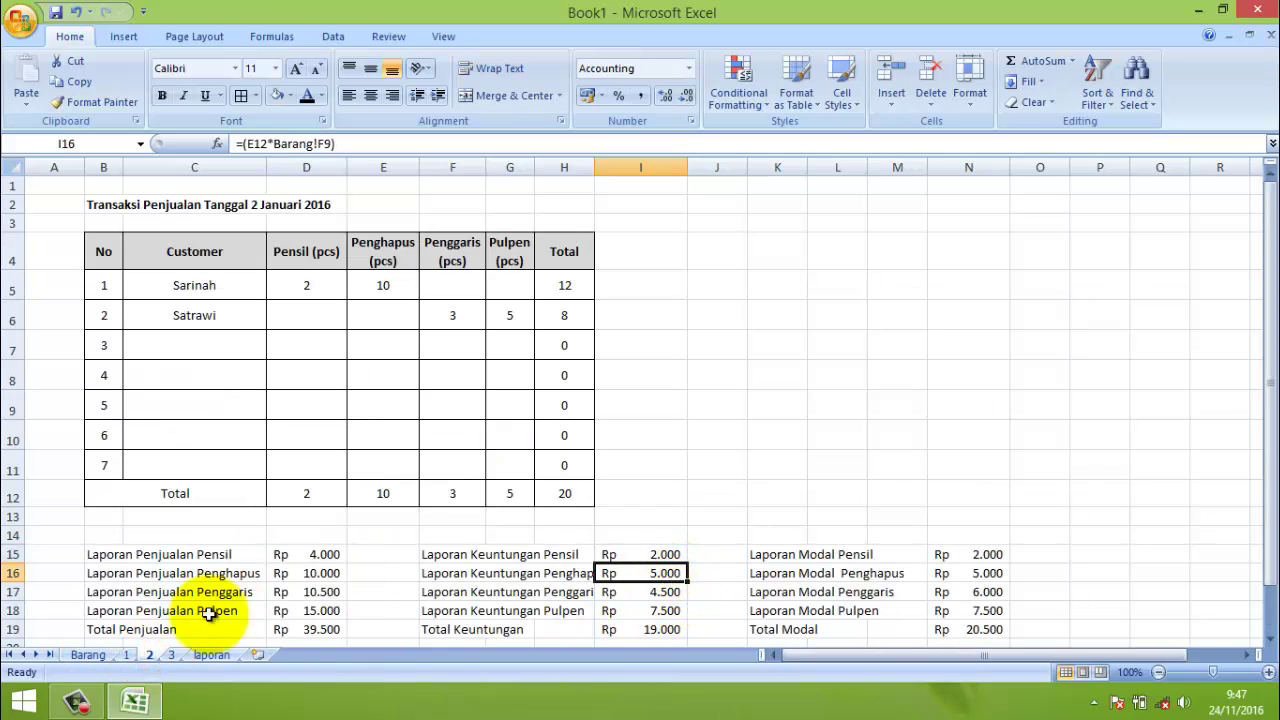
click(127, 654)
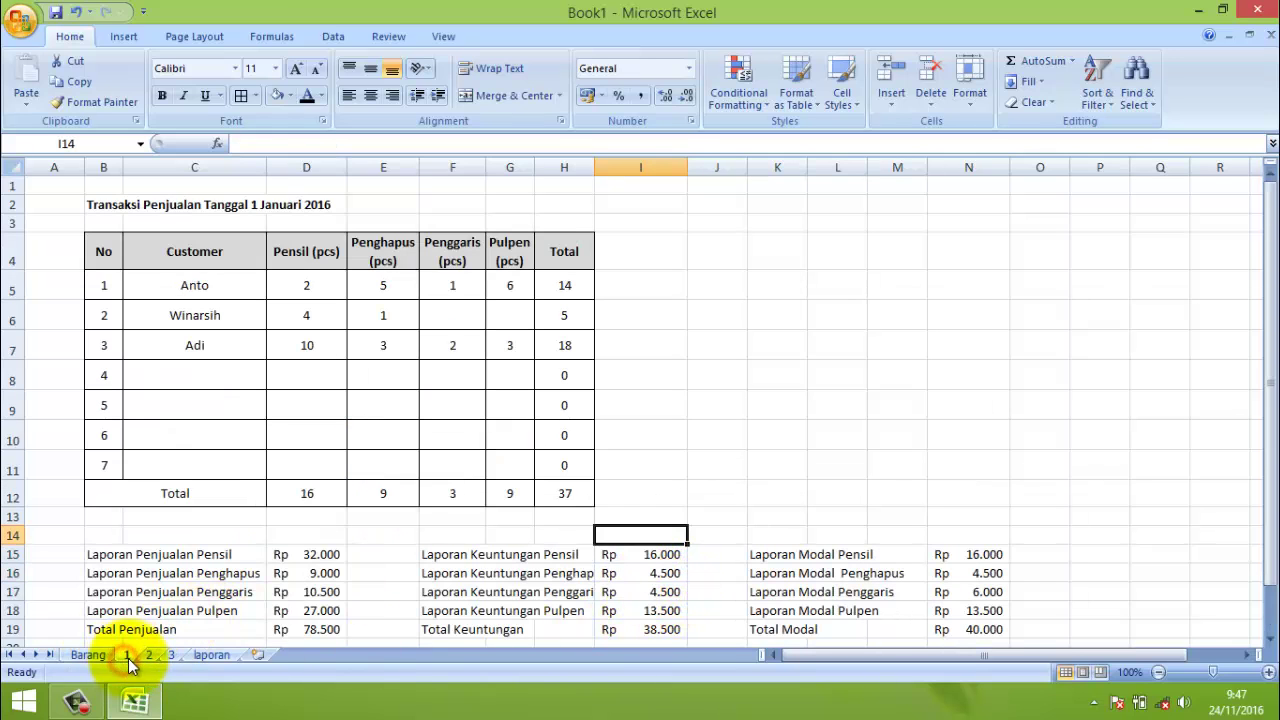
click(652, 575)
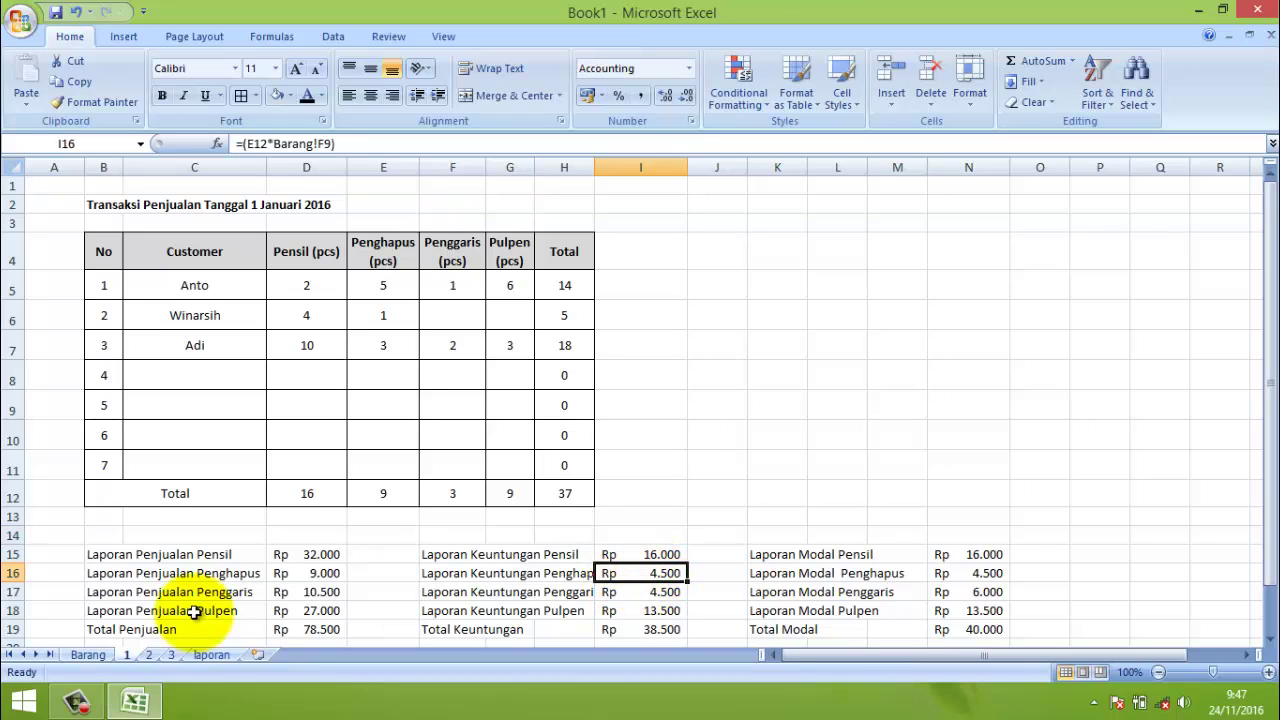
click(212, 654)
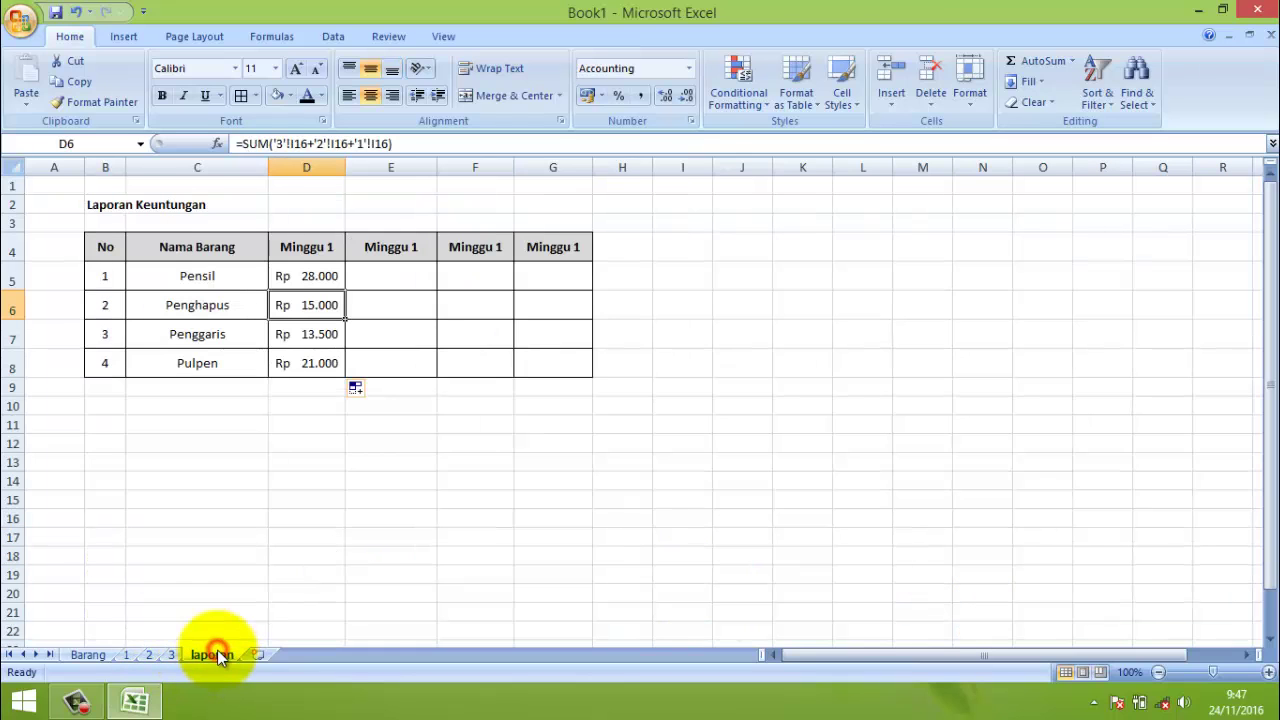
click(289, 334)
- Change the week headers in E4, F4 and G4 to Minggu 2, Minggu 3 and Minggu 4
click(354, 280)
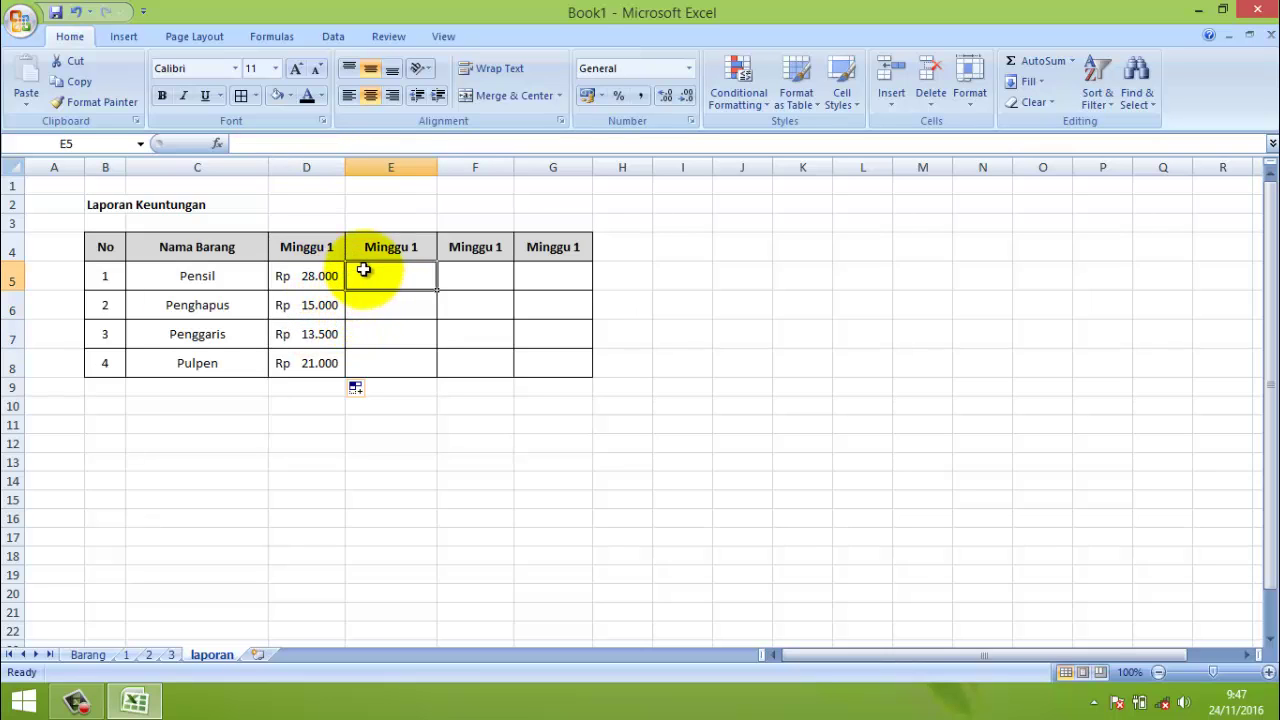
click(416, 241)
double_click(284, 143)
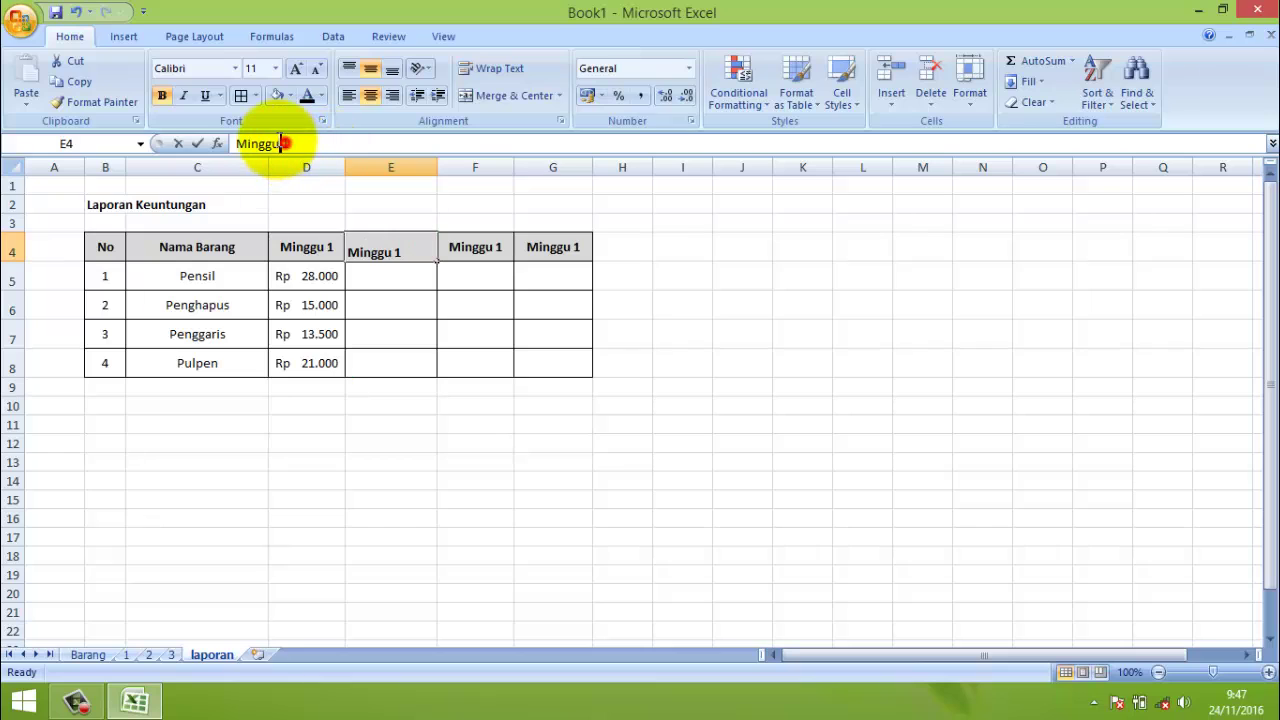
text(2)
click(472, 247)
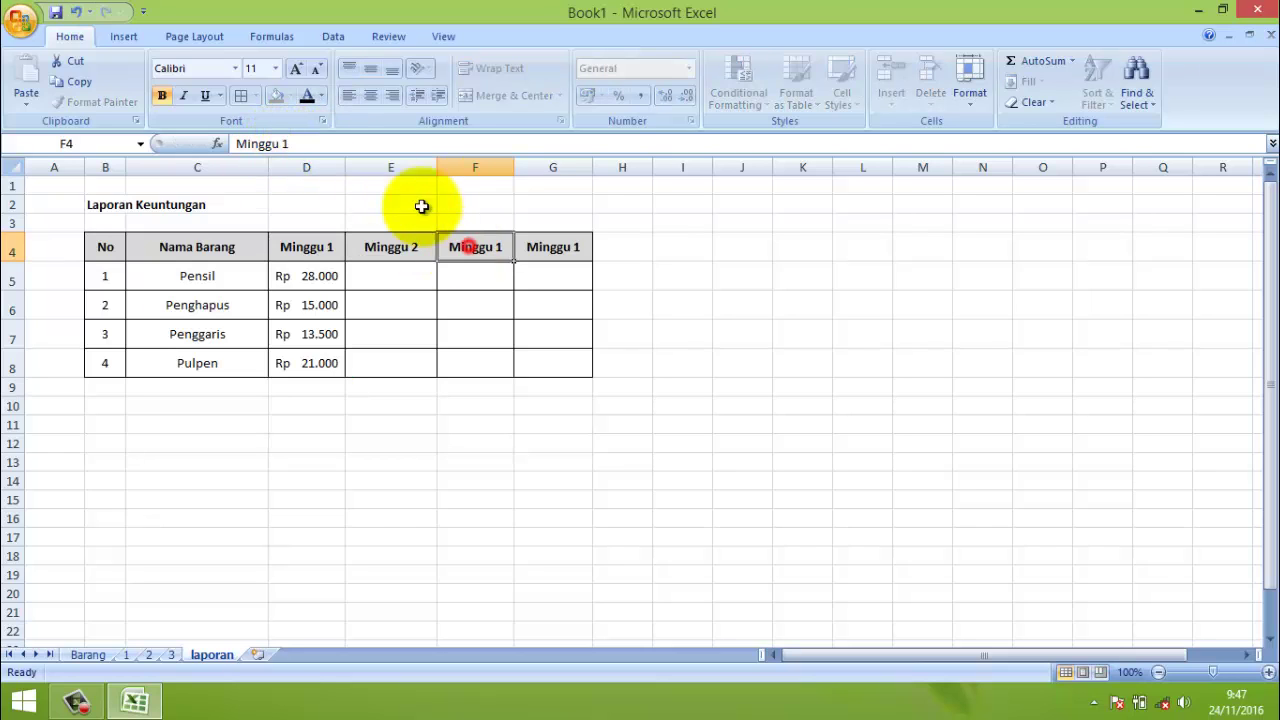
double_click(284, 143)
text(3)
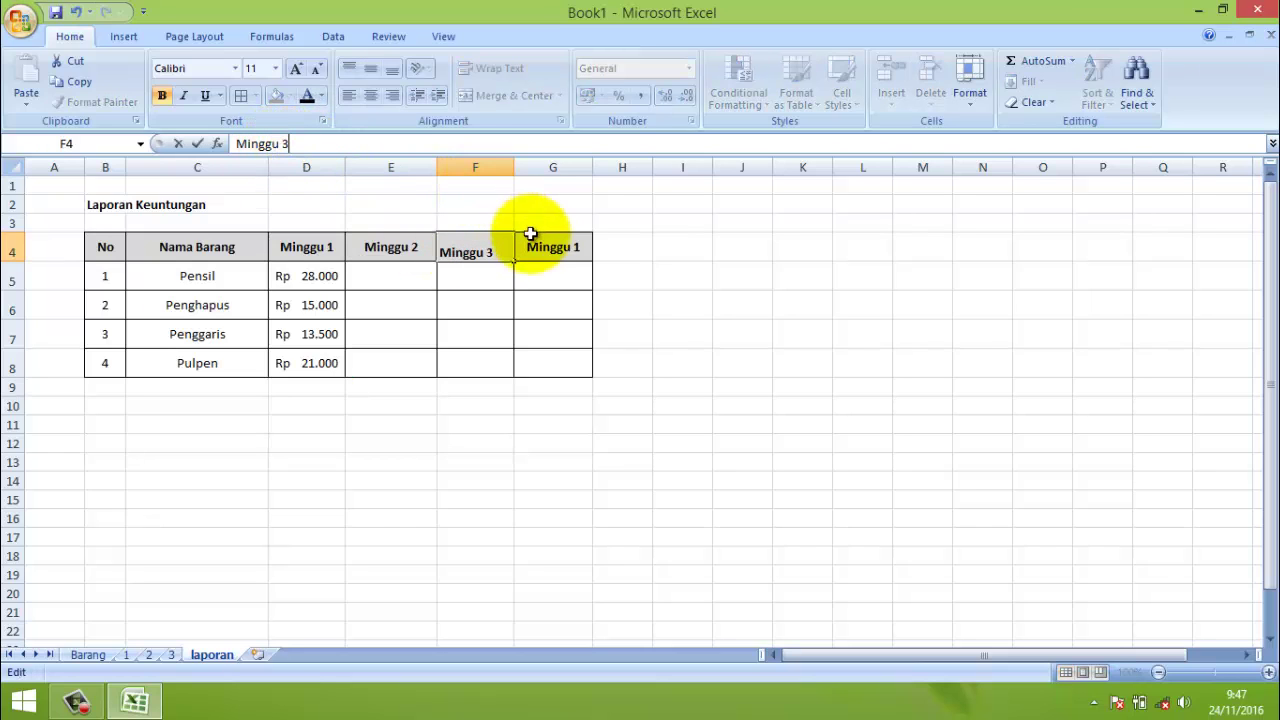
click(553, 248)
double_click(284, 143)
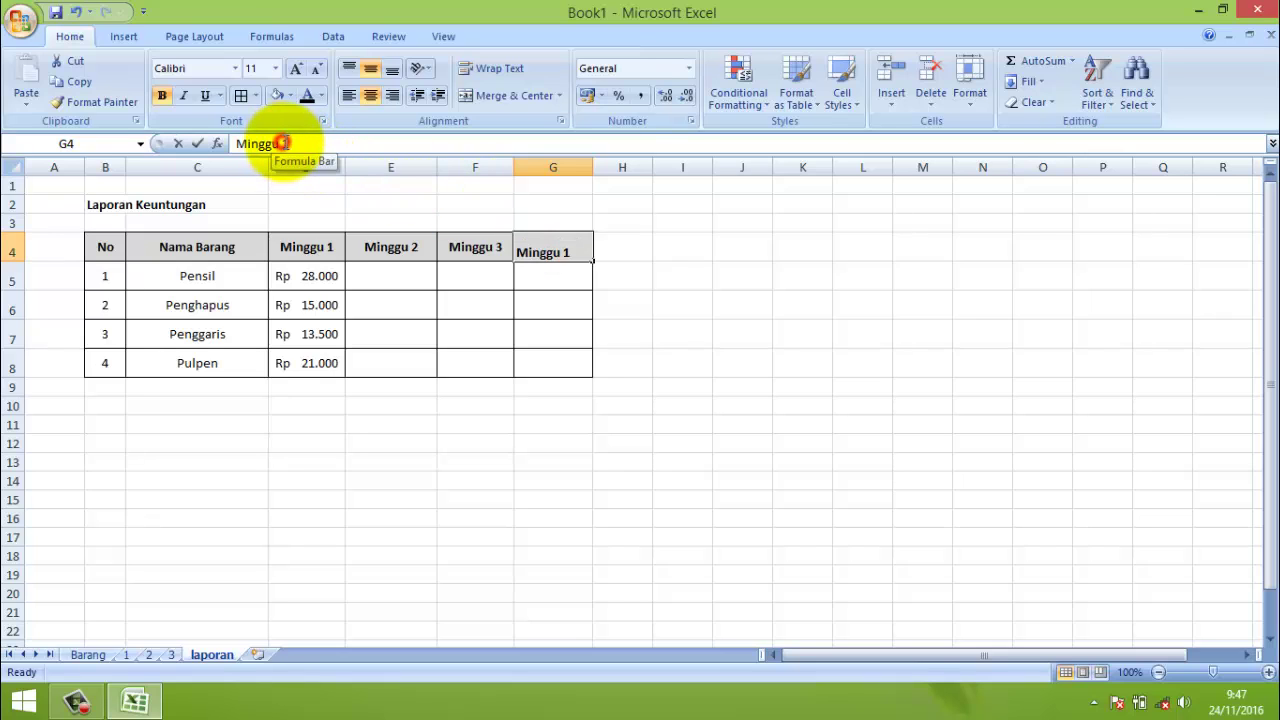
double_click(284, 143)
key(BackSpace)
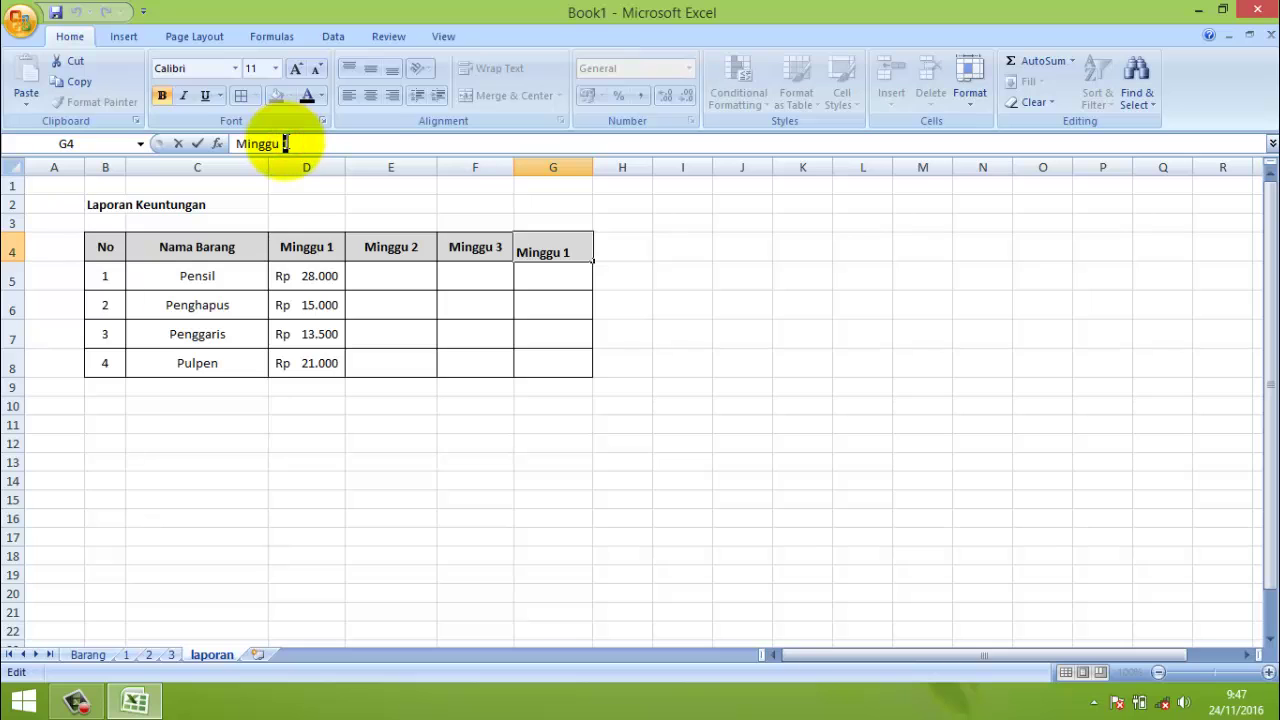
text(4)
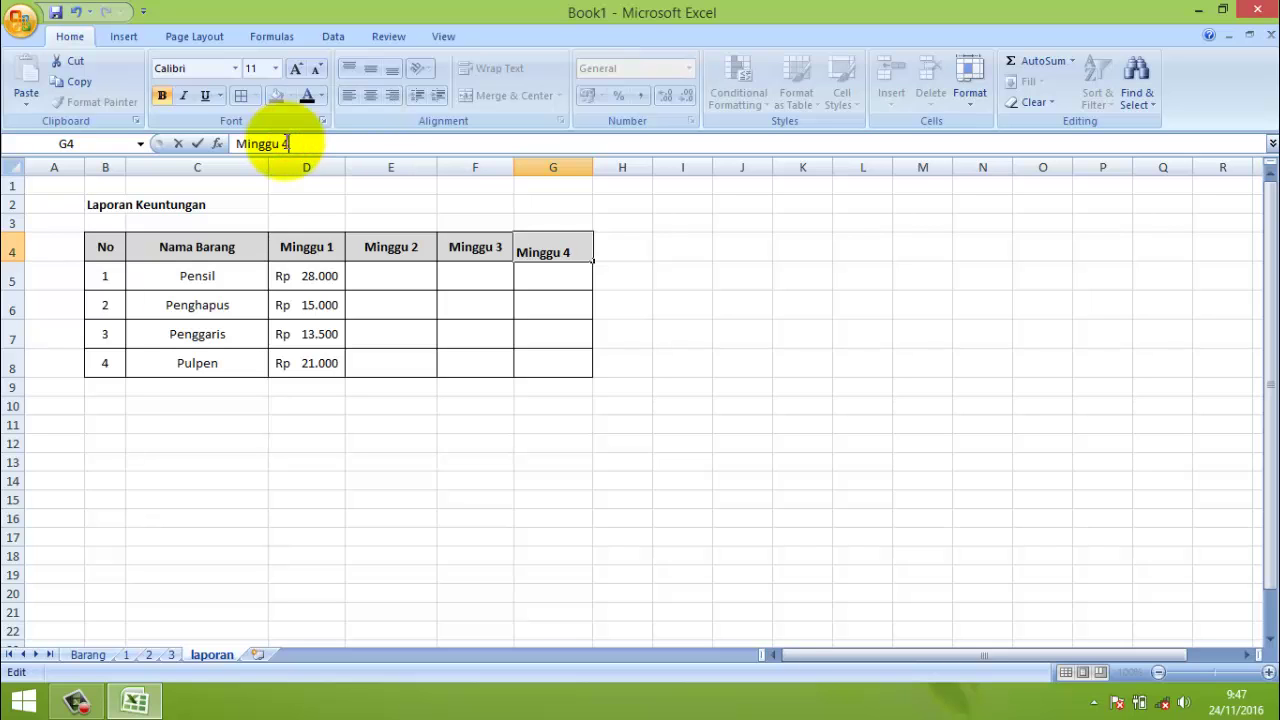
click(318, 276)
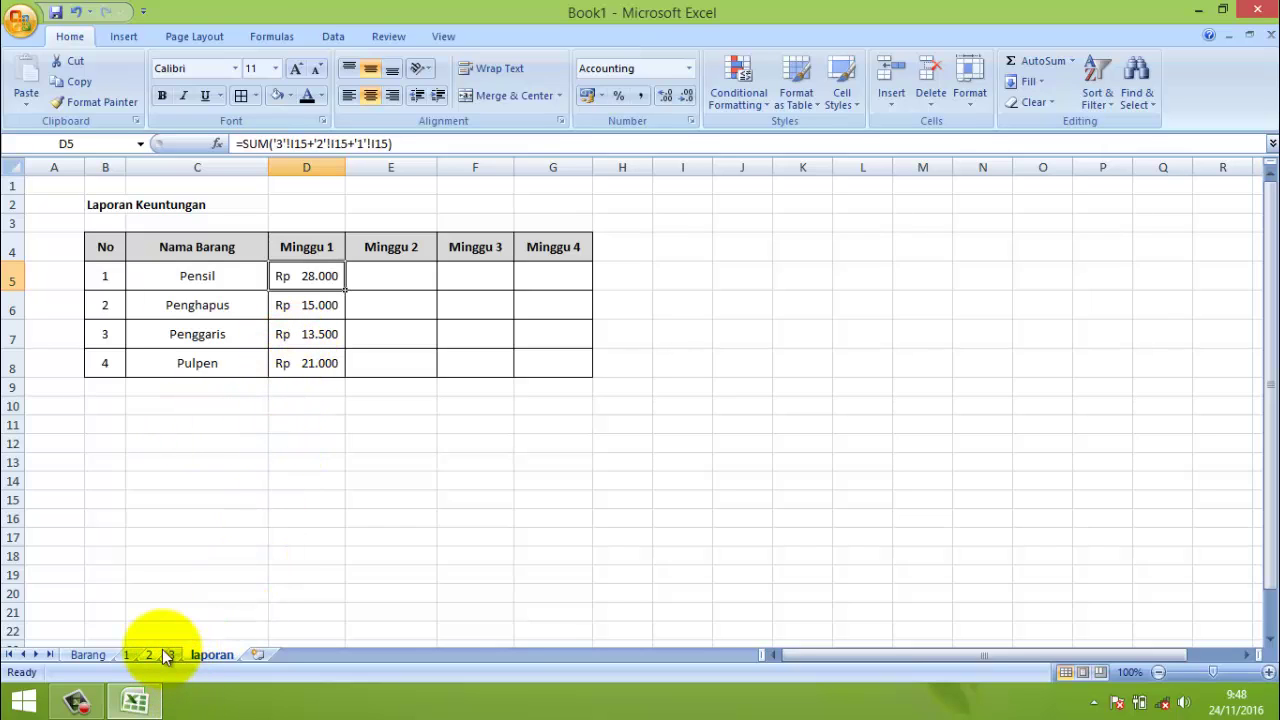
- Review the Laporan Modal section on sheet 3, the reports on sheets 2 and 1, and the Daftar Barang price list on Barang
click(372, 336)
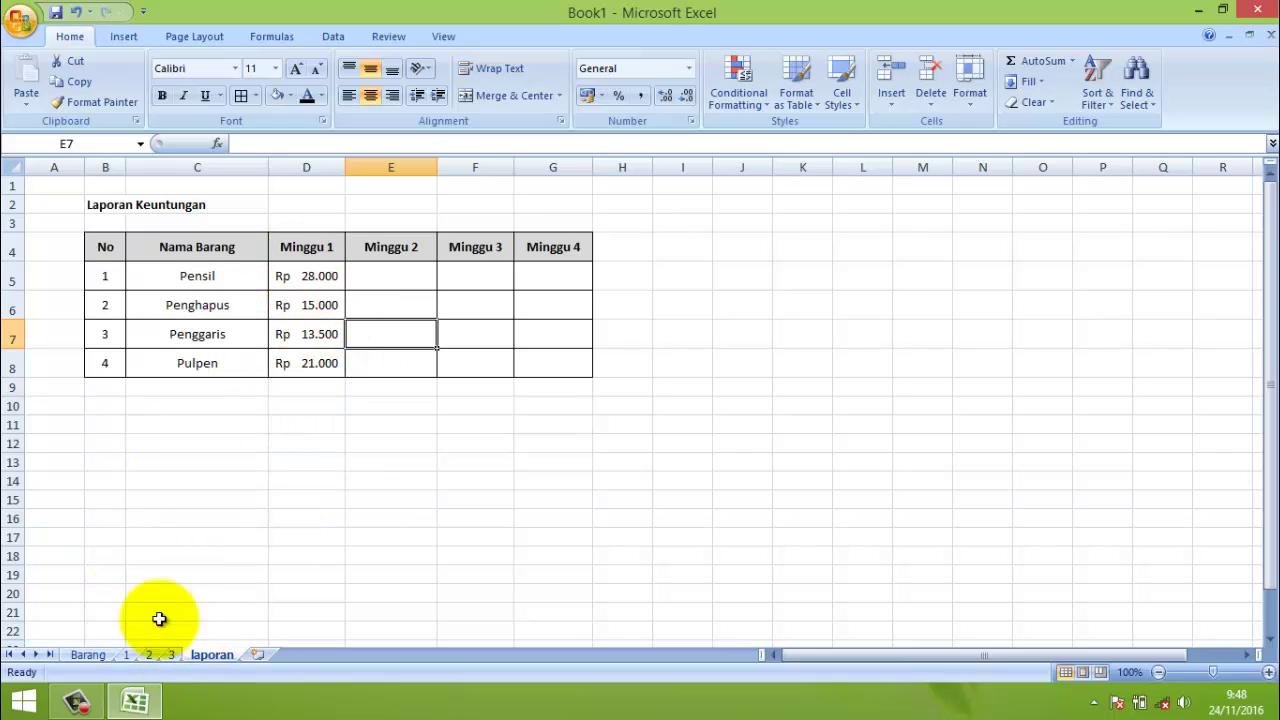
click(170, 654)
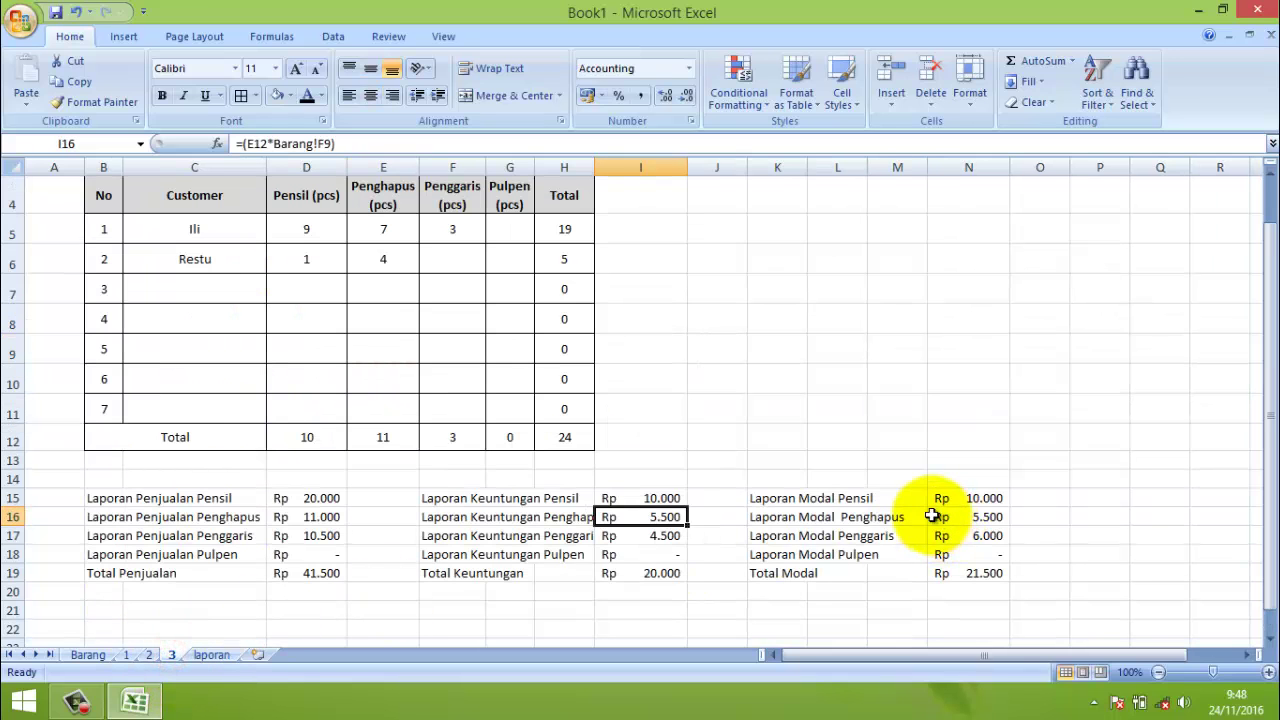
click(963, 500)
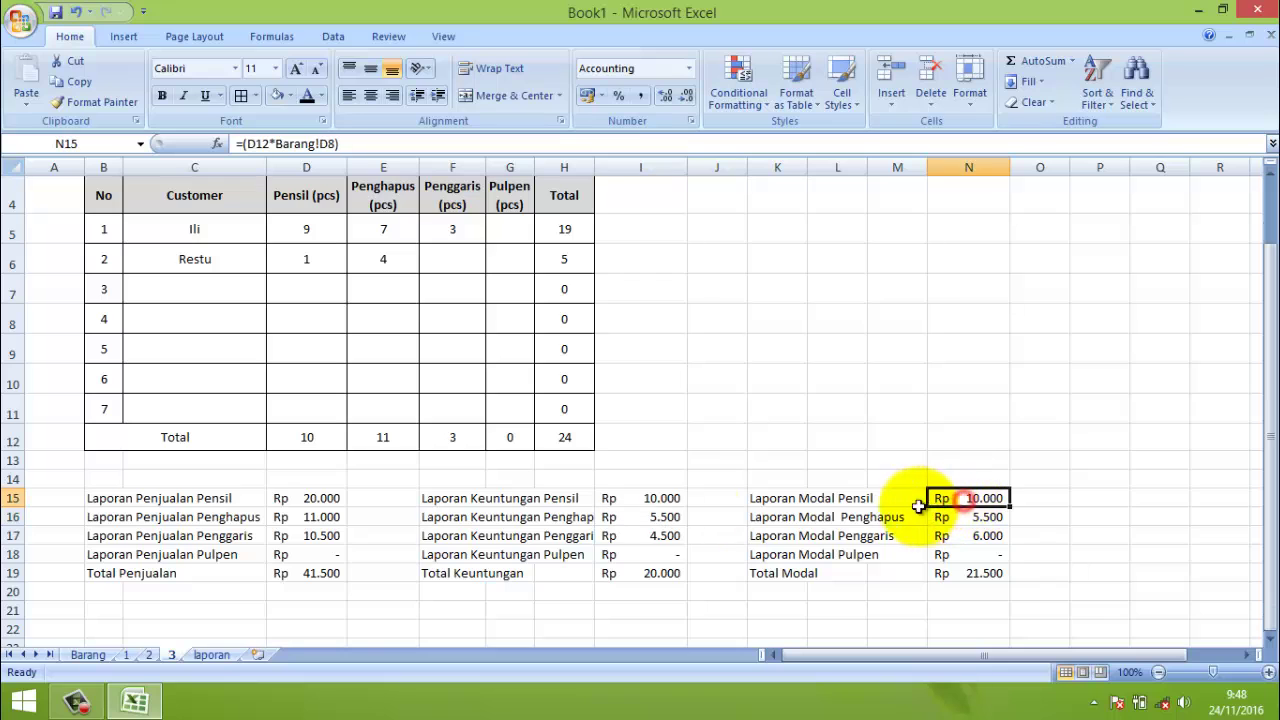
click(150, 654)
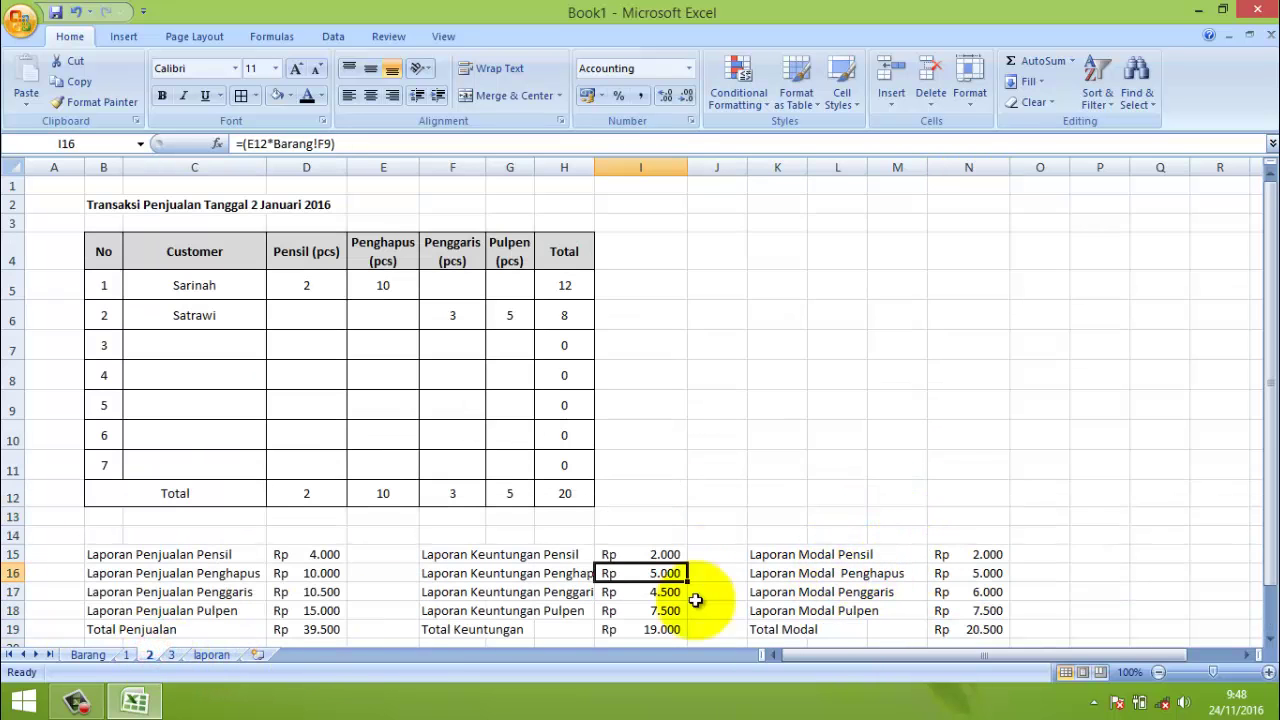
click(126, 654)
click(88, 655)
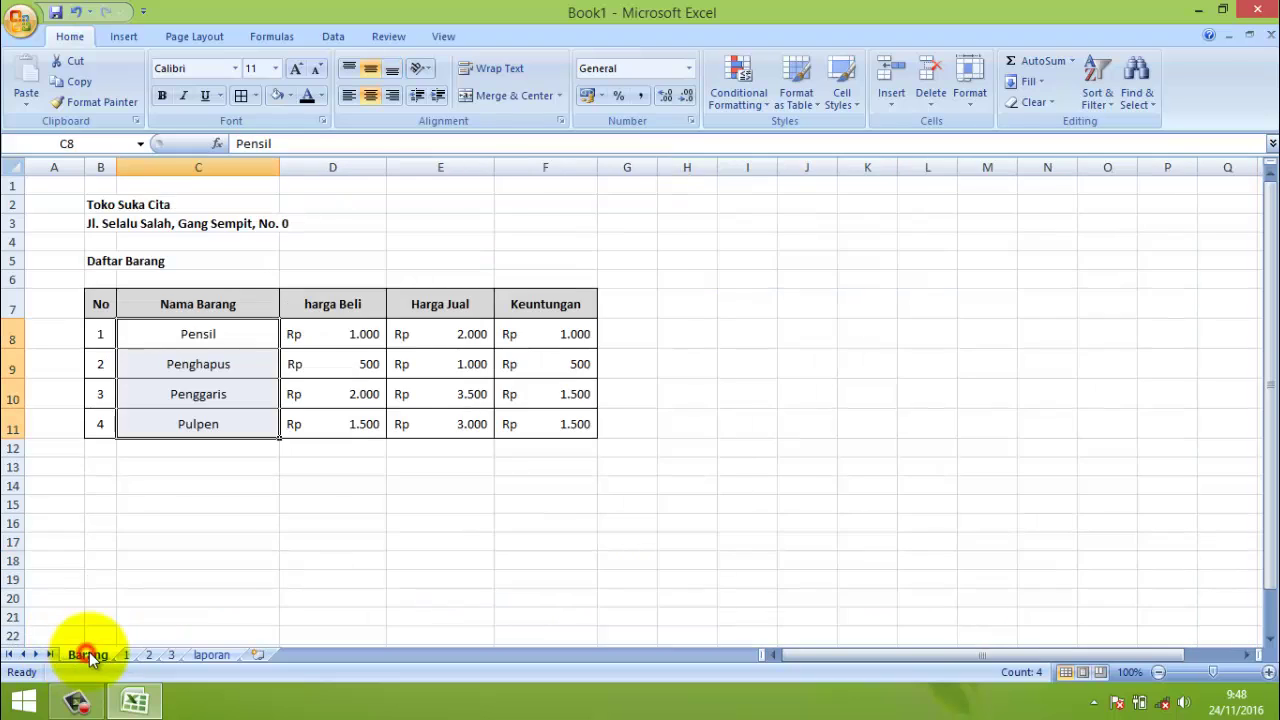
click(364, 505)
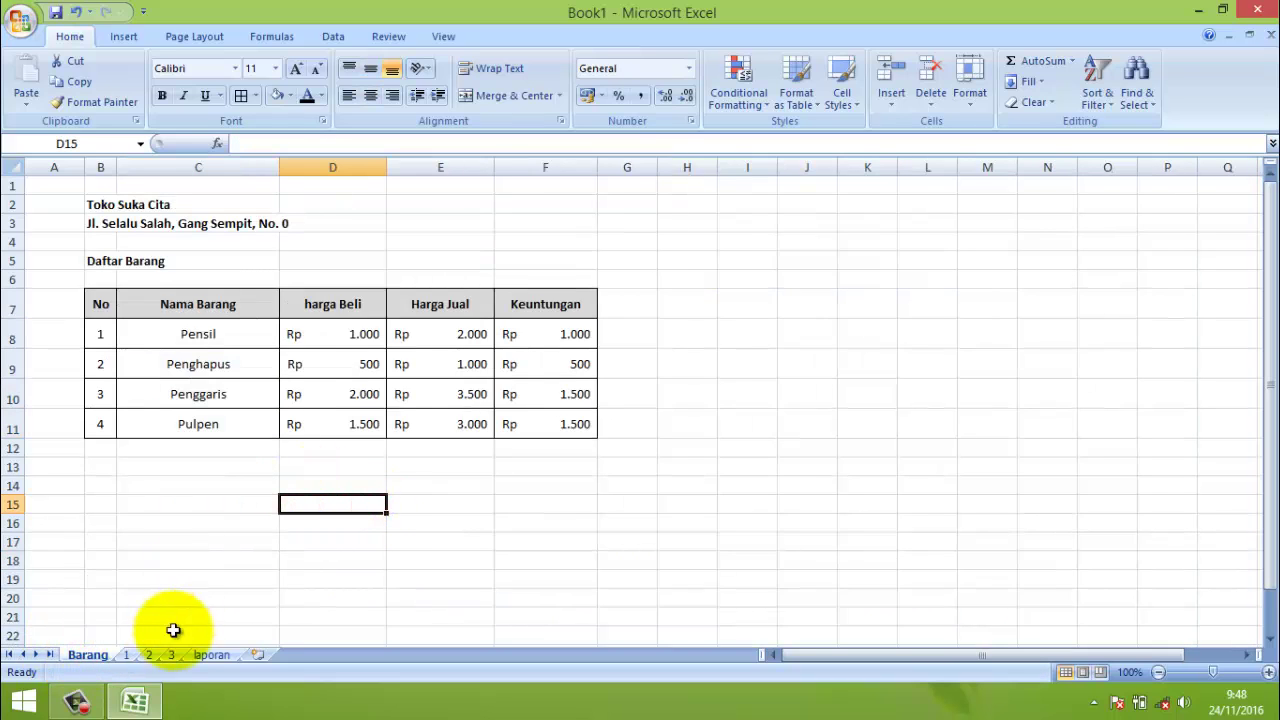
click(148, 655)
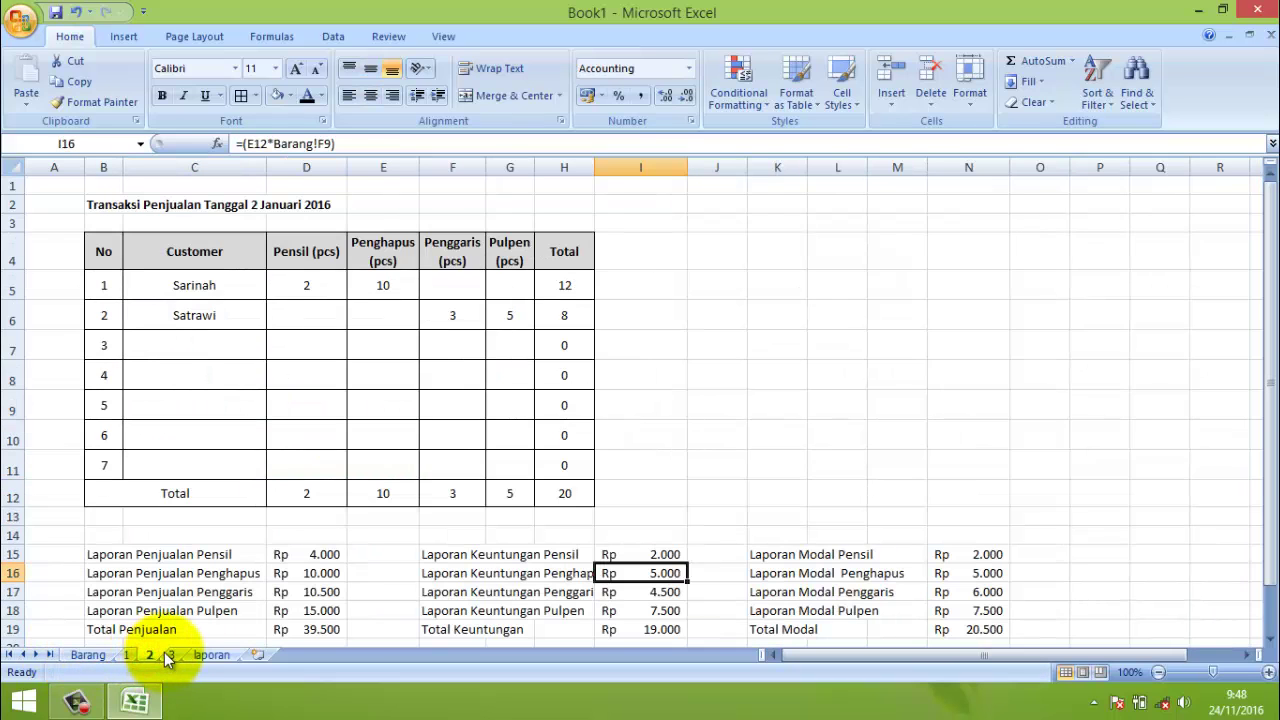
- Change the title in B2 on sheet 3 to read Transaksi Penjualan Tanggal 3 Januari 2016
click(171, 655)
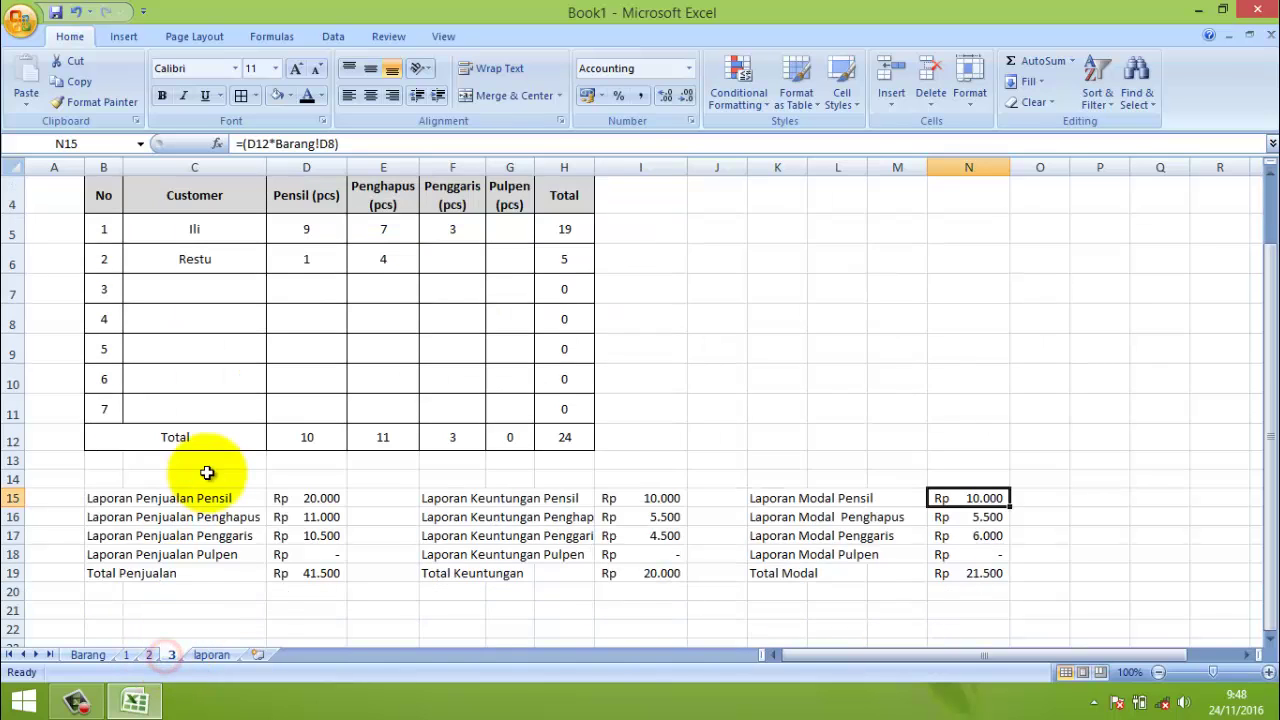
scroll(205, 470, up, 1)
click(145, 200)
click(105, 204)
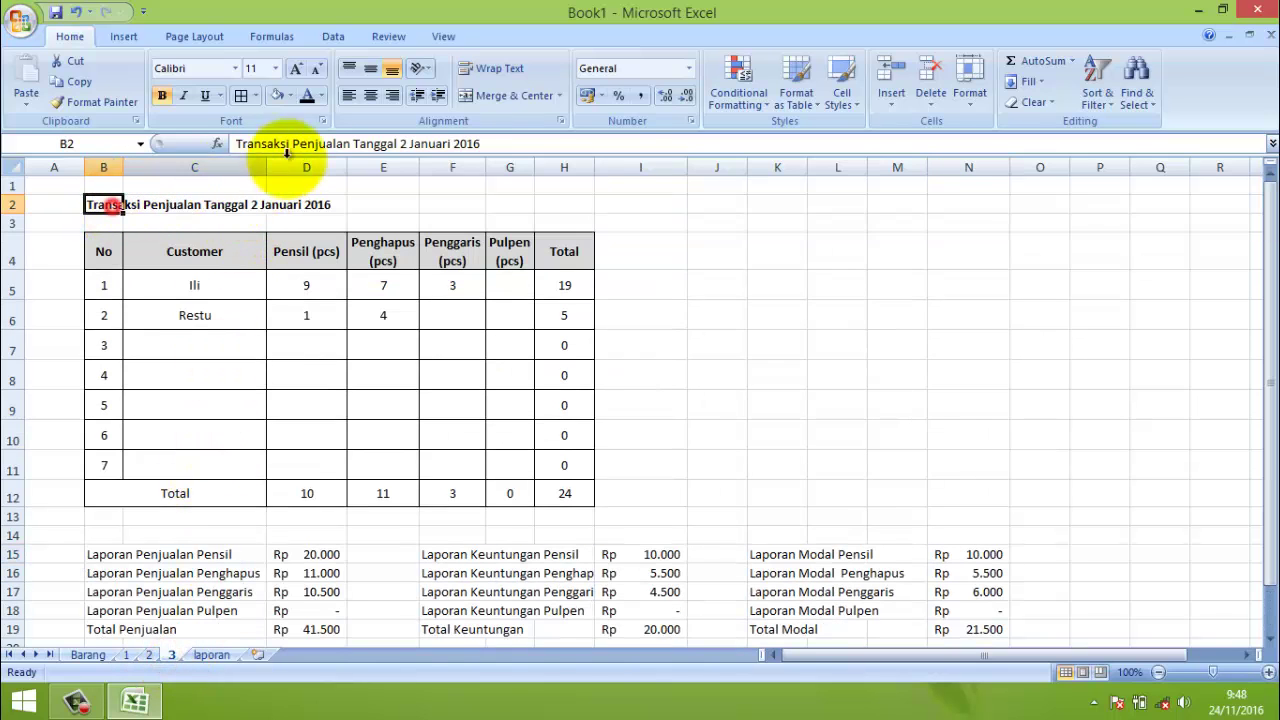
click(401, 143)
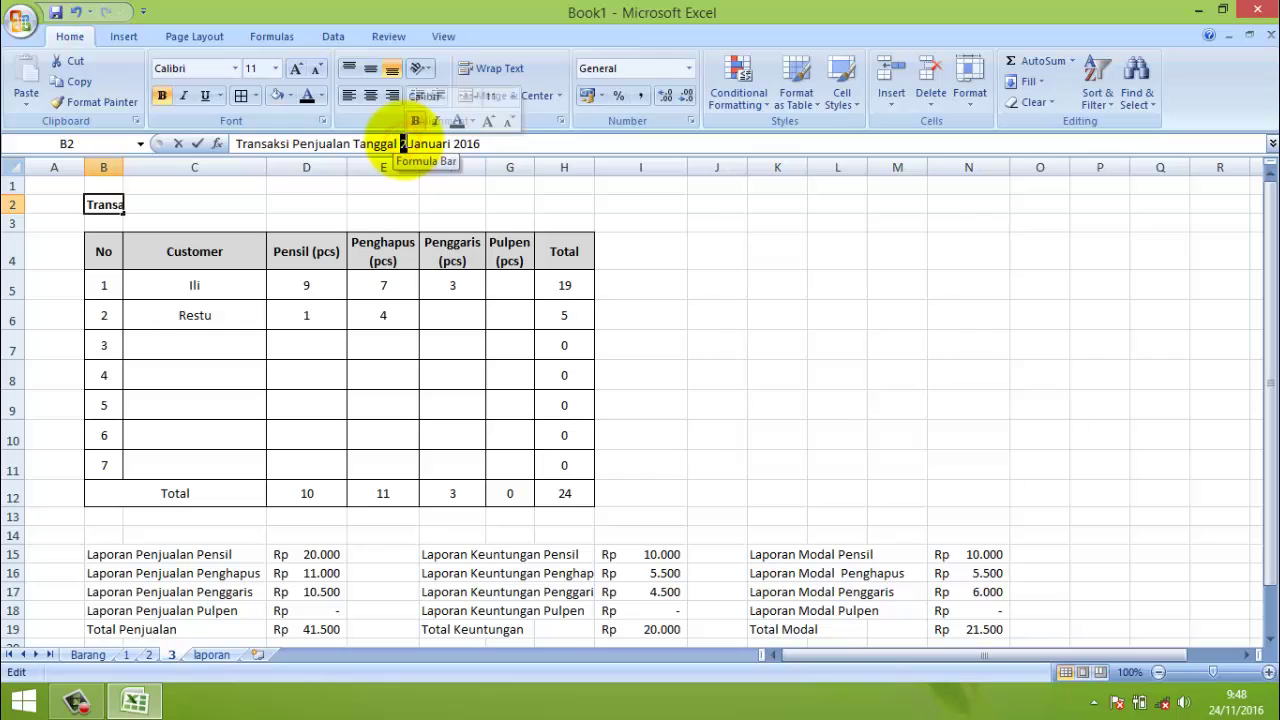
text(3)
click(190, 224)
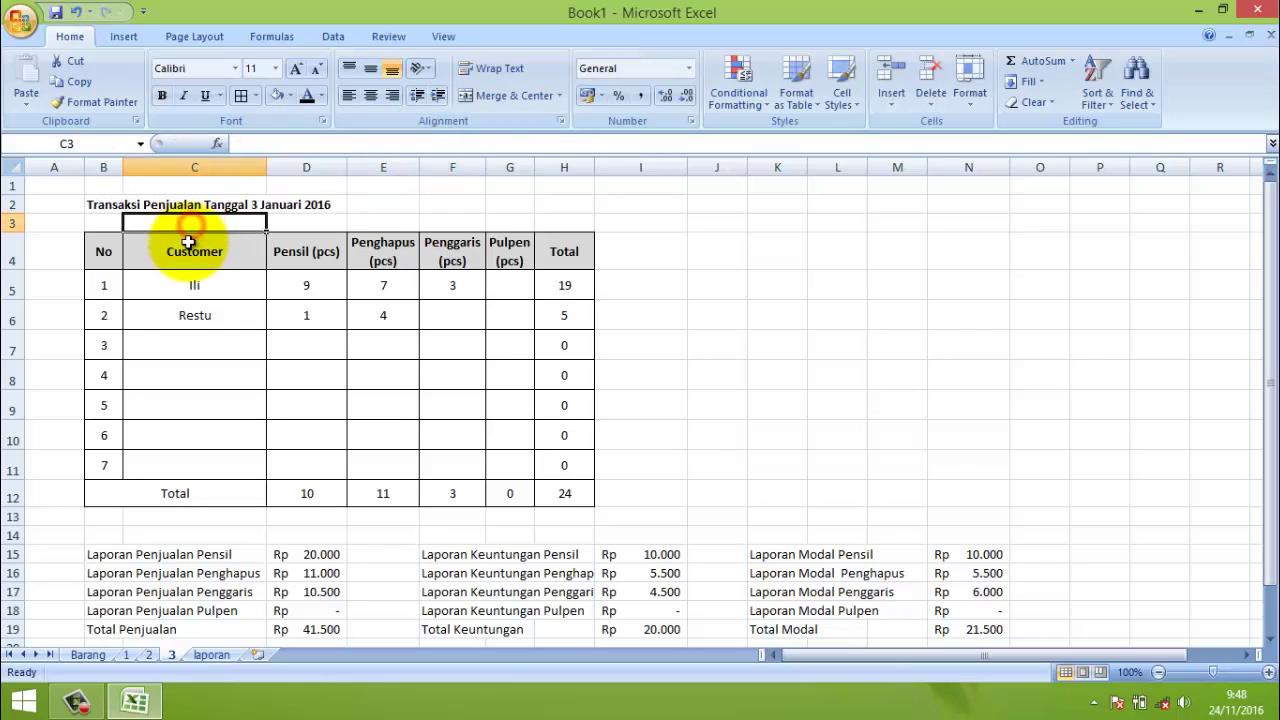
- Look over the transaction table and reports on sheet 3, and return to the Laporan Keuntungan table on laporan
scroll(368, 525, down, 1)
scroll(367, 525, up, 1)
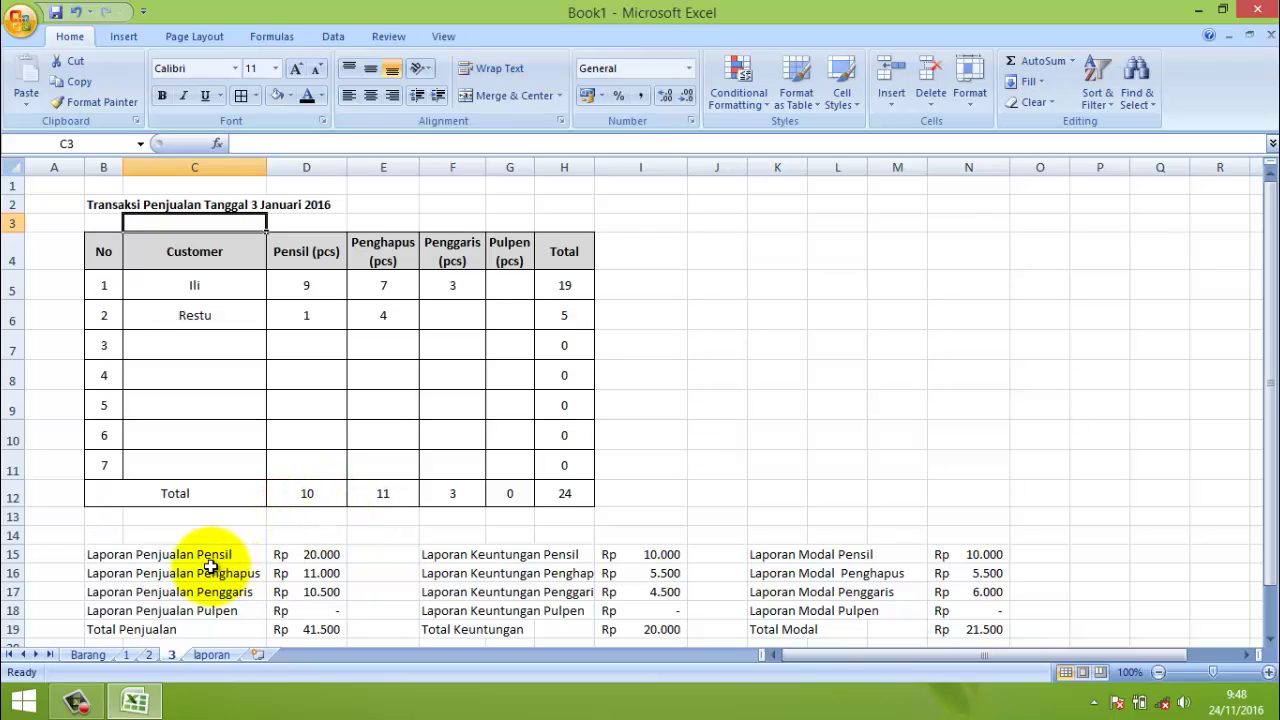
click(210, 655)
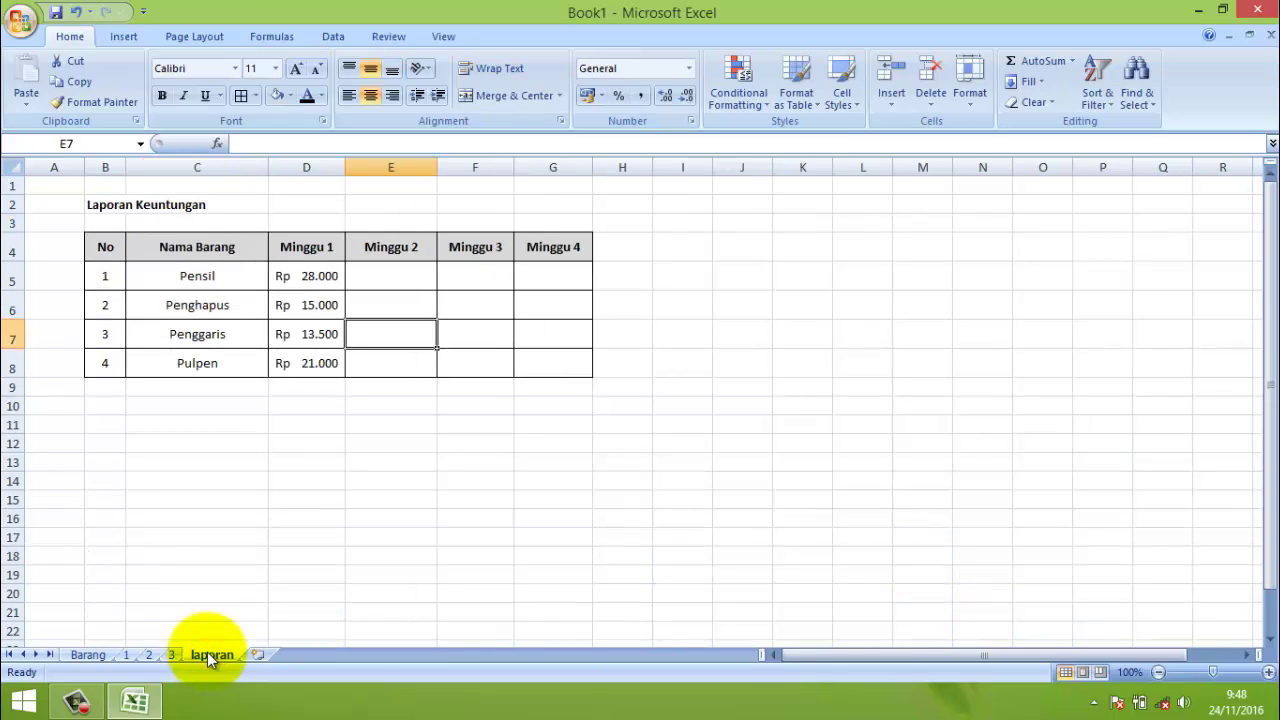
click(75, 700)
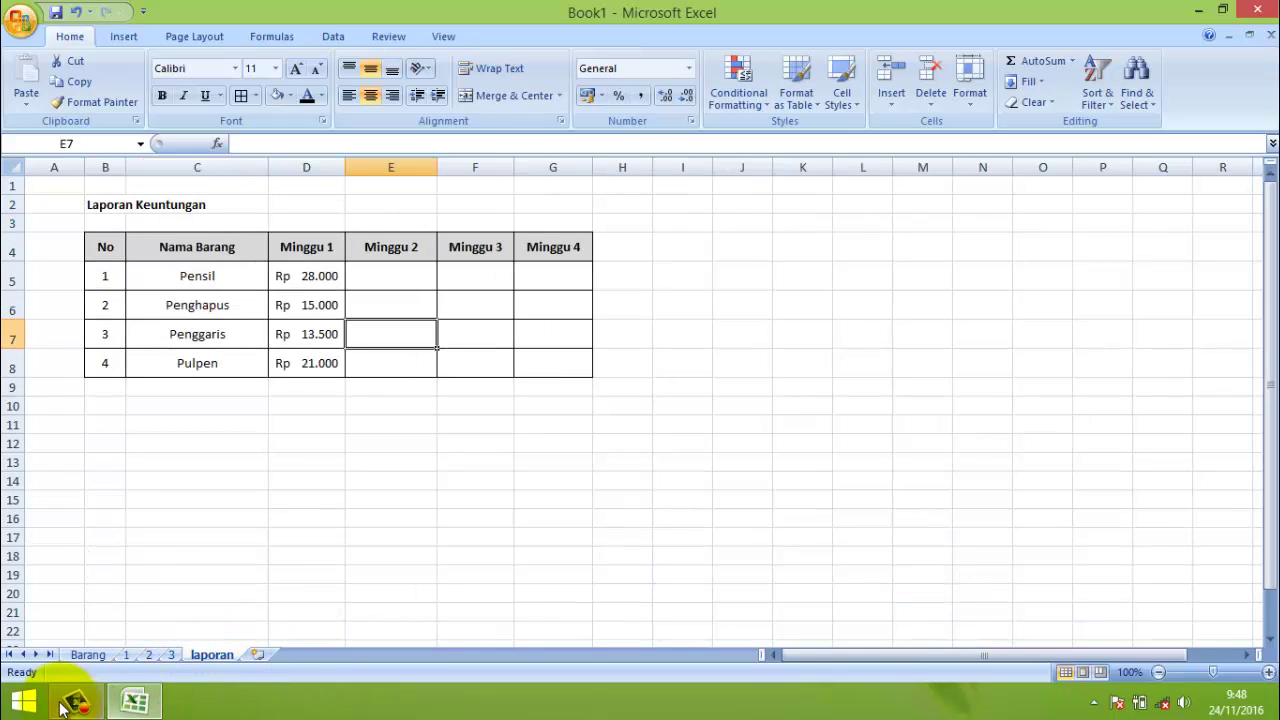